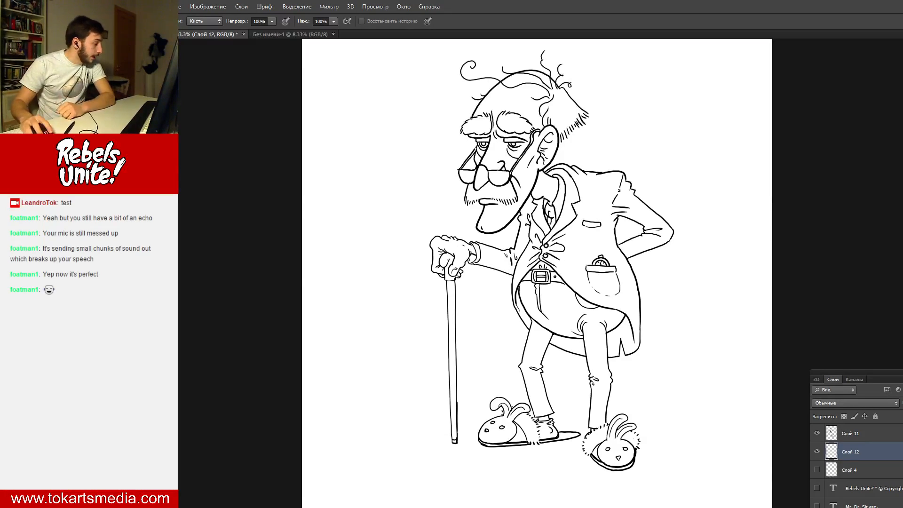
- Switch to Chrome and look over the Rebels Unite Facebook page and the TokArts home page
{"action": "mouse_move", "coordinate": [257, 507]}
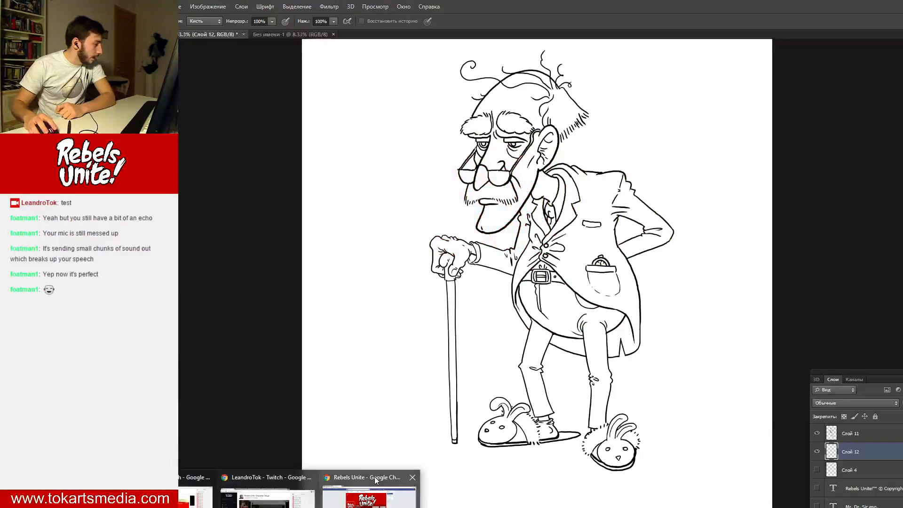
{"action": "left_click", "coordinate": [376, 481]}
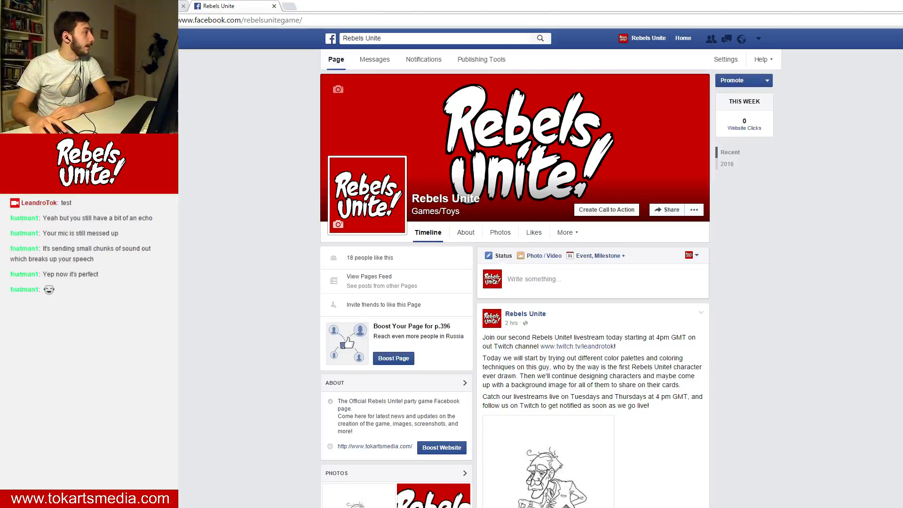
{"action": "key", "text": "ctrl+shift+Tab"}
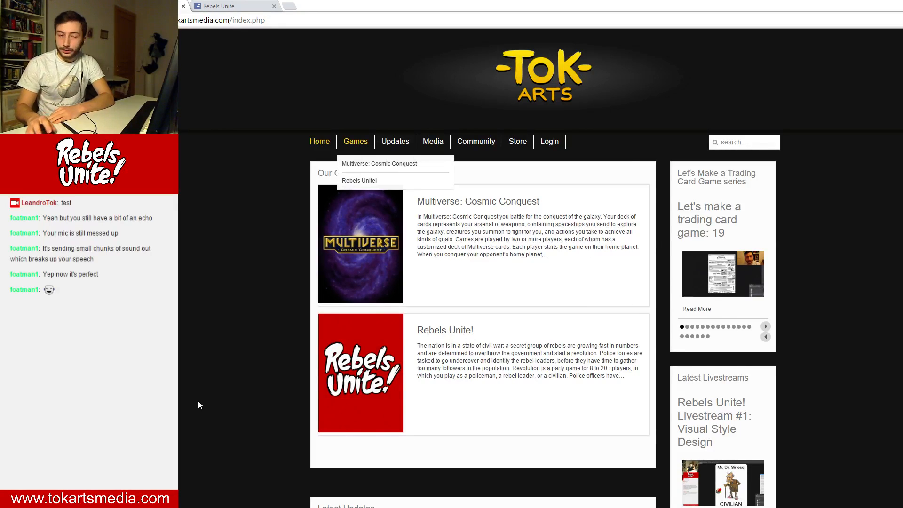
{"action": "scroll", "coordinate": [257, 276], "scroll_direction": "down", "scroll_amount": 1}
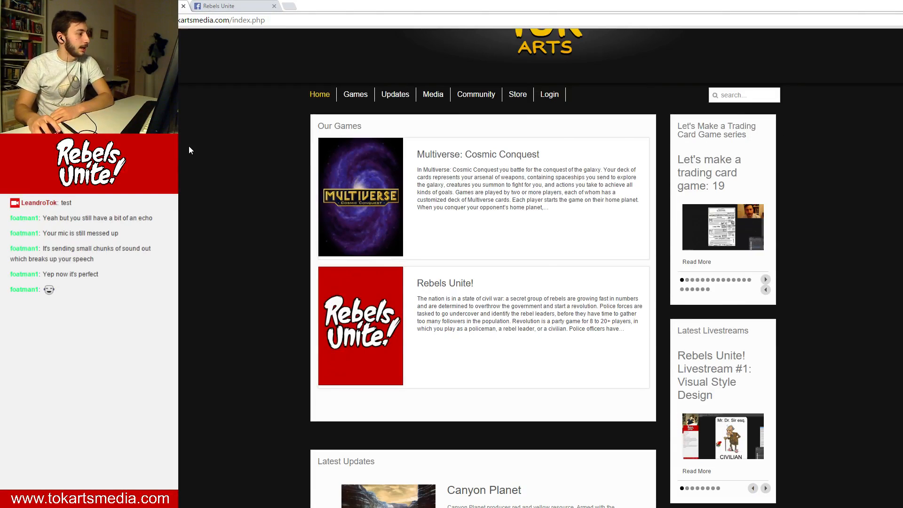
{"action": "left_click", "coordinate": [210, 6]}
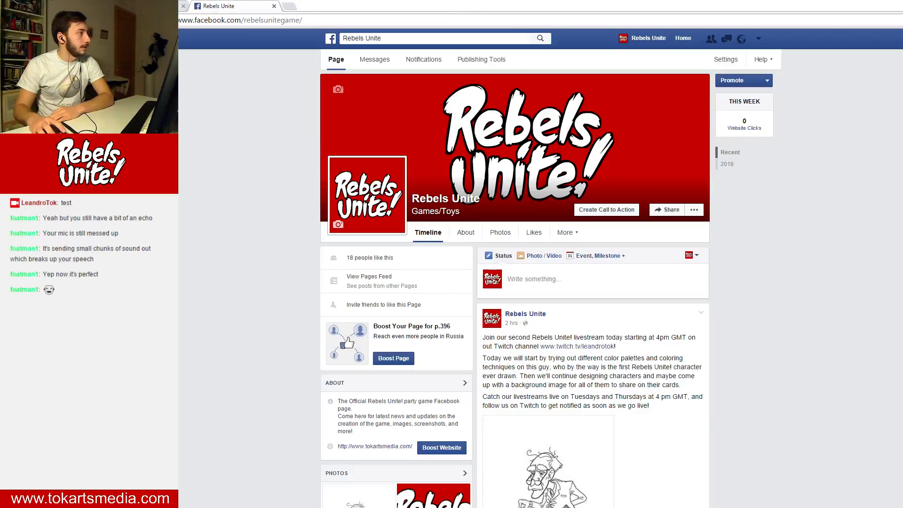
{"action": "left_click", "coordinate": [155, 6]}
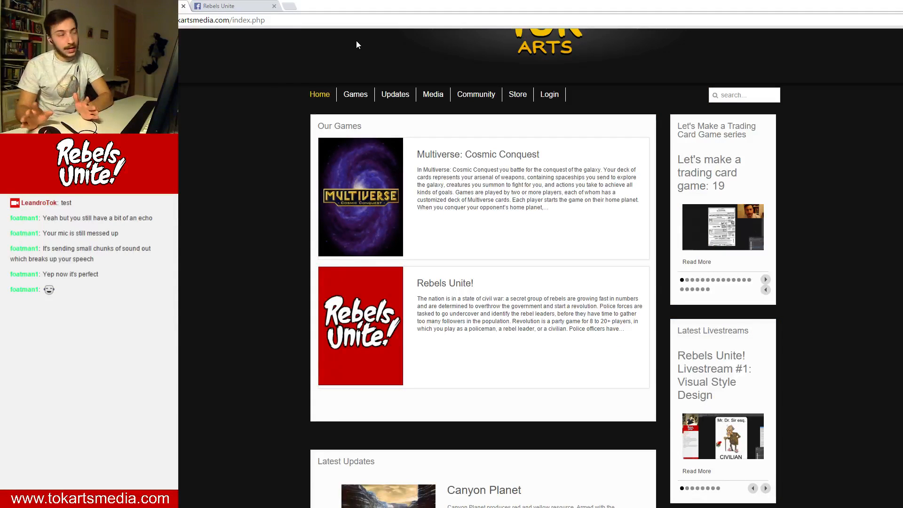
- Open the TokArts community forum and look through its board index
{"action": "left_click", "coordinate": [460, 102]}
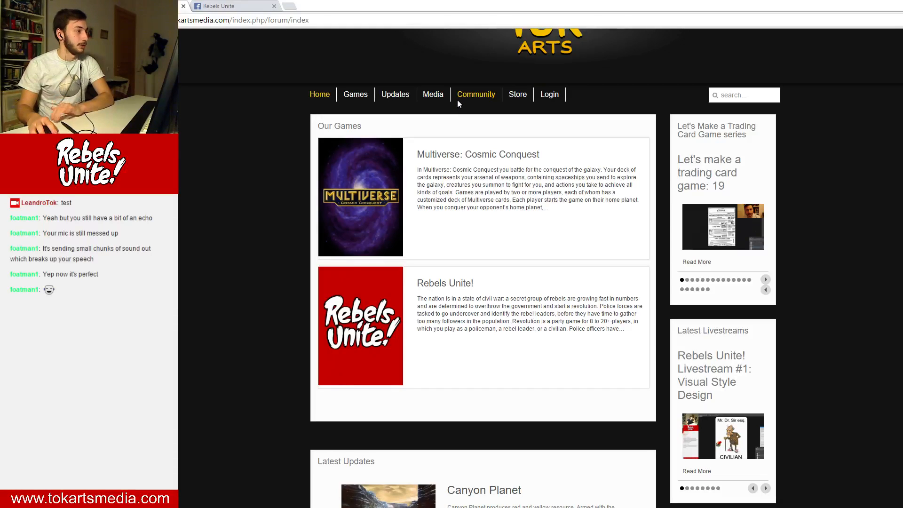
{"action": "scroll", "coordinate": [627, 132], "scroll_direction": "down", "scroll_amount": 3}
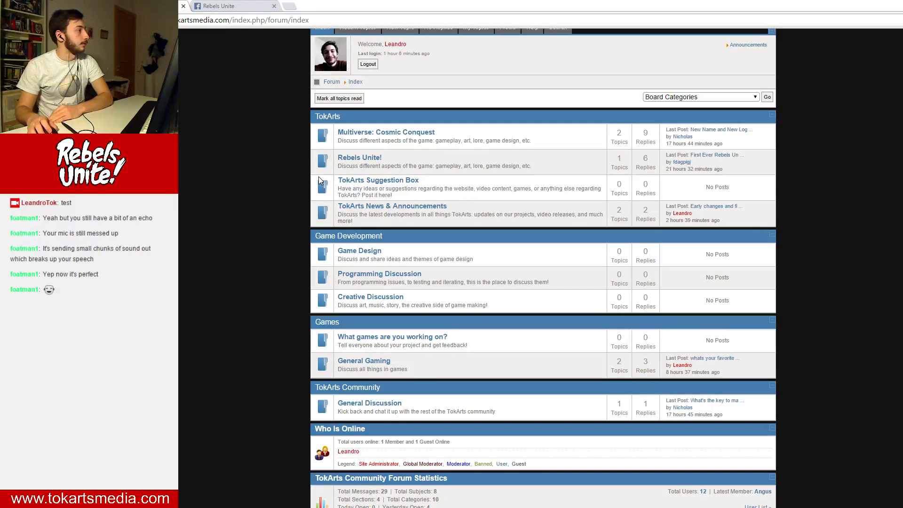
{"action": "scroll", "coordinate": [270, 161], "scroll_direction": "up", "scroll_amount": 2}
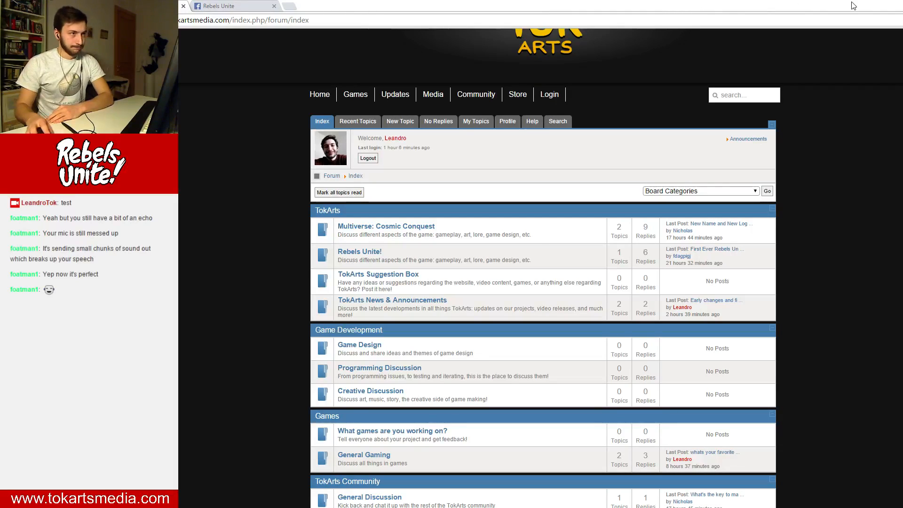
- Switch to Photoshop and brush flat tan skin colour over the old man's chin, jaw, cheek and ear on layer Слой 12
{"action": "key", "text": "alt+Tab"}
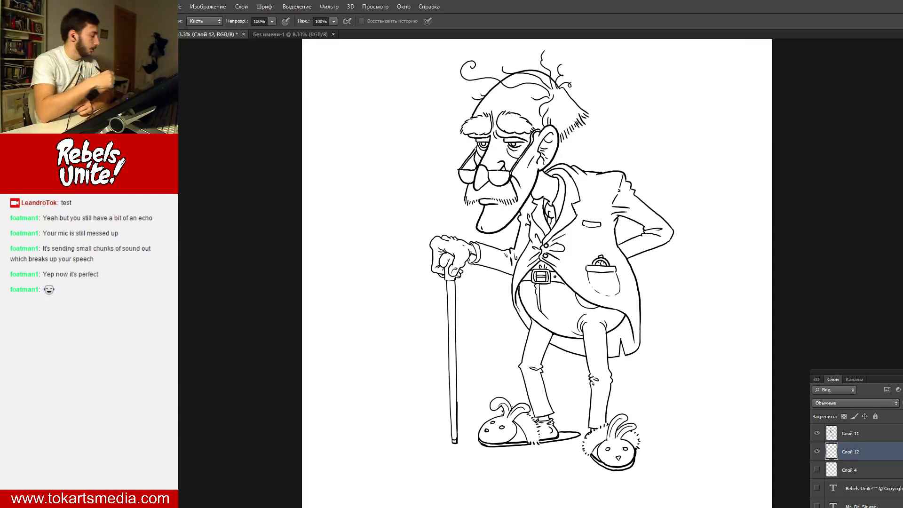
{"action": "key", "text": "b"}
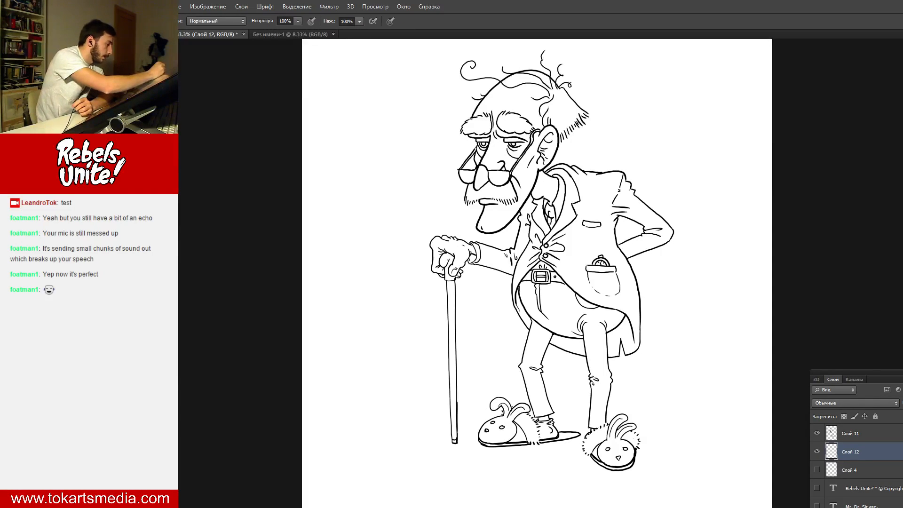
{"action": "mouse_move", "coordinate": [490, 206]}
{"action": "left_mouse_down"}
{"action": "mouse_move", "coordinate": [484, 233]}
{"action": "mouse_move", "coordinate": [491, 224]}
{"action": "mouse_move", "coordinate": [495, 230]}
{"action": "mouse_move", "coordinate": [494, 211]}
{"action": "mouse_move", "coordinate": [503, 220]}
{"action": "mouse_move", "coordinate": [519, 201]}
{"action": "mouse_move", "coordinate": [505, 208]}
{"action": "mouse_move", "coordinate": [532, 196]}
{"action": "mouse_move", "coordinate": [510, 179]}
{"action": "mouse_move", "coordinate": [525, 190]}
{"action": "mouse_move", "coordinate": [519, 185]}
{"action": "mouse_move", "coordinate": [524, 205]}
{"action": "mouse_move", "coordinate": [519, 187]}
{"action": "mouse_move", "coordinate": [524, 201]}
{"action": "mouse_move", "coordinate": [541, 175]}
{"action": "mouse_move", "coordinate": [527, 201]}
{"action": "left_mouse_up"}
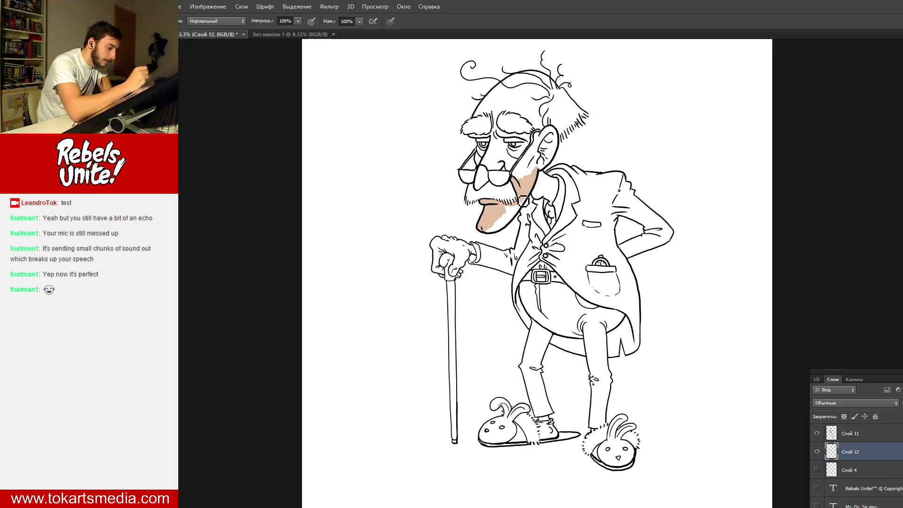
{"action": "mouse_move", "coordinate": [493, 233]}
{"action": "left_mouse_down"}
{"action": "mouse_move", "coordinate": [527, 208]}
{"action": "mouse_move", "coordinate": [493, 234]}
{"action": "mouse_move", "coordinate": [510, 230]}
{"action": "mouse_move", "coordinate": [528, 208]}
{"action": "mouse_move", "coordinate": [536, 181]}
{"action": "mouse_move", "coordinate": [525, 169]}
{"action": "mouse_move", "coordinate": [517, 178]}
{"action": "mouse_move", "coordinate": [526, 179]}
{"action": "mouse_move", "coordinate": [543, 160]}
{"action": "left_mouse_up"}
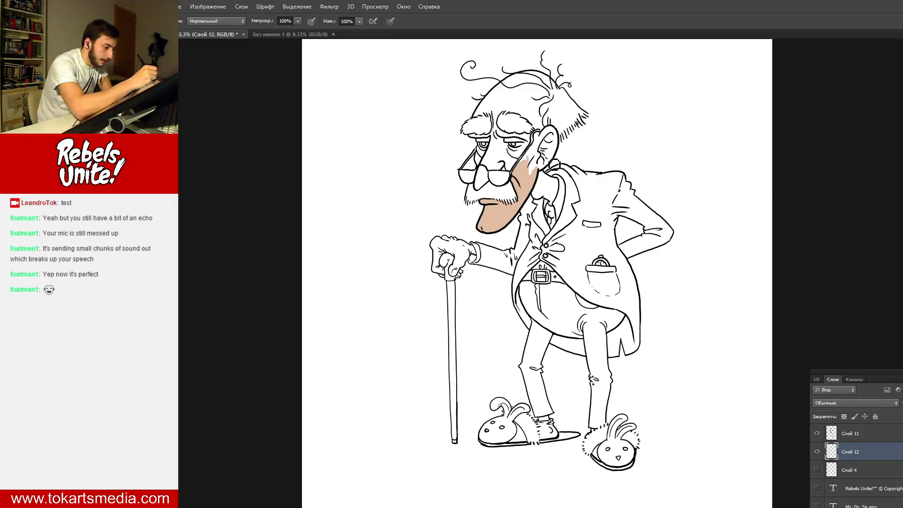
{"action": "mouse_move", "coordinate": [532, 168]}
{"action": "left_mouse_down"}
{"action": "mouse_move", "coordinate": [552, 133]}
{"action": "mouse_move", "coordinate": [531, 150]}
{"action": "left_mouse_up"}
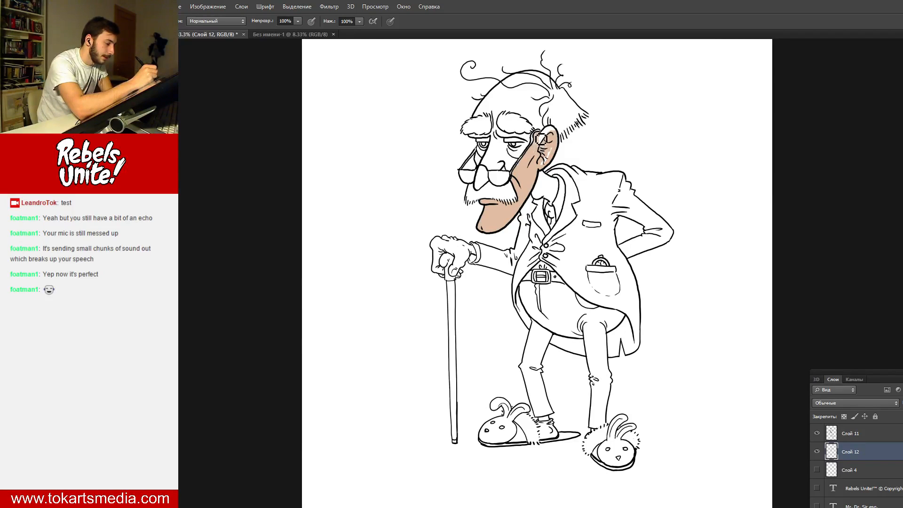
{"action": "left_click_drag", "start_coordinate": [556, 135], "coordinate": [555, 133]}
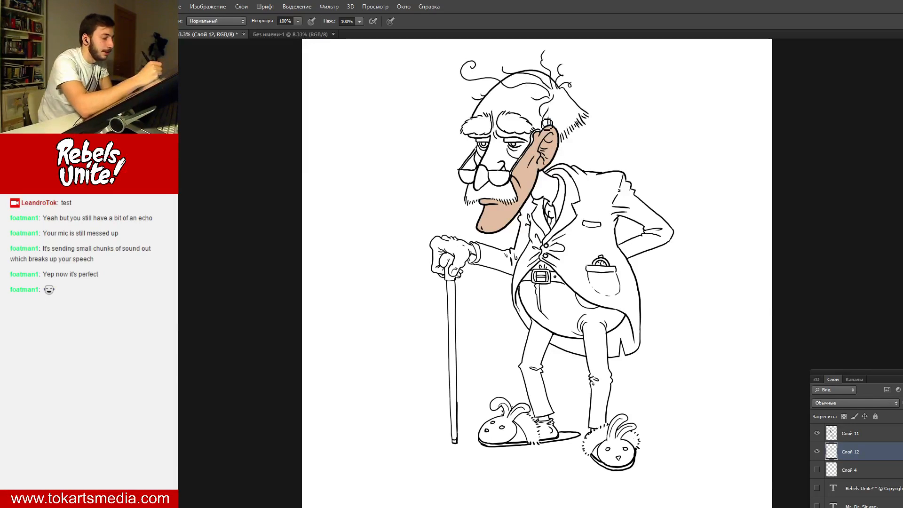
- Paint the forehead and bald scalp with the same tan skin colour, leaving the eyebrows and side hair white
{"action": "mouse_move", "coordinate": [544, 130]}
{"action": "left_mouse_down"}
{"action": "mouse_move", "coordinate": [525, 117]}
{"action": "mouse_move", "coordinate": [532, 112]}
{"action": "mouse_move", "coordinate": [540, 125]}
{"action": "mouse_move", "coordinate": [540, 111]}
{"action": "mouse_move", "coordinate": [551, 113]}
{"action": "mouse_move", "coordinate": [546, 123]}
{"action": "mouse_move", "coordinate": [544, 112]}
{"action": "left_mouse_up"}
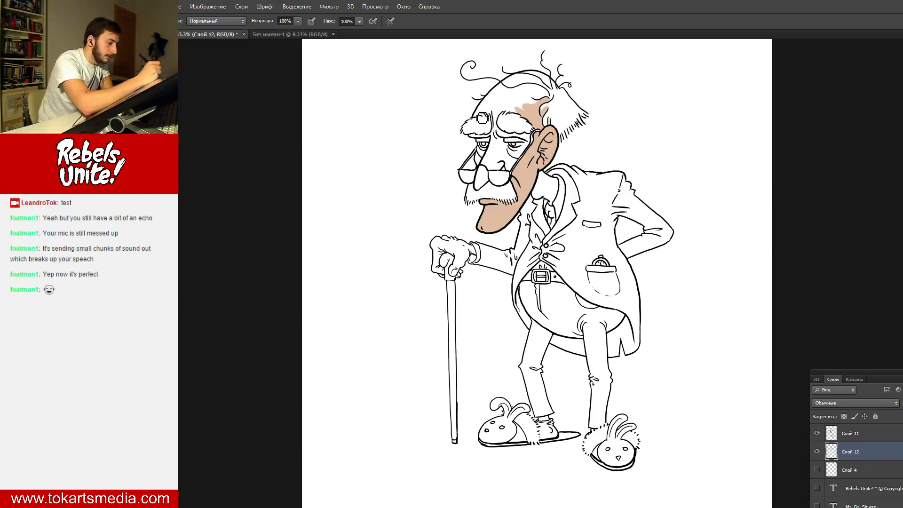
{"action": "mouse_move", "coordinate": [479, 120]}
{"action": "left_mouse_down"}
{"action": "mouse_move", "coordinate": [499, 119]}
{"action": "mouse_move", "coordinate": [509, 97]}
{"action": "mouse_move", "coordinate": [516, 112]}
{"action": "mouse_move", "coordinate": [521, 94]}
{"action": "mouse_move", "coordinate": [532, 114]}
{"action": "mouse_move", "coordinate": [552, 101]}
{"action": "left_mouse_up"}
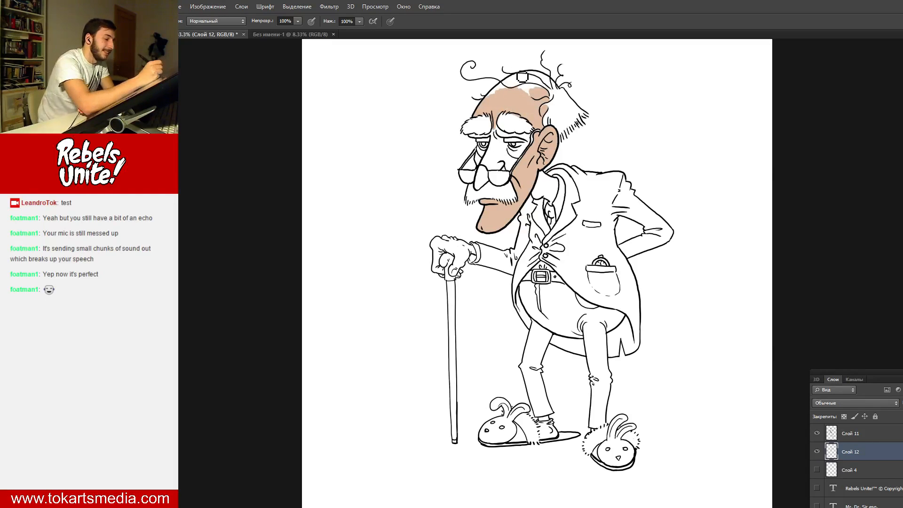
{"action": "mouse_move", "coordinate": [496, 99]}
{"action": "left_mouse_down"}
{"action": "mouse_move", "coordinate": [521, 78]}
{"action": "mouse_move", "coordinate": [544, 79]}
{"action": "mouse_move", "coordinate": [560, 93]}
{"action": "mouse_move", "coordinate": [535, 100]}
{"action": "mouse_move", "coordinate": [533, 83]}
{"action": "mouse_move", "coordinate": [508, 92]}
{"action": "mouse_move", "coordinate": [532, 79]}
{"action": "mouse_move", "coordinate": [493, 103]}
{"action": "left_mouse_up"}
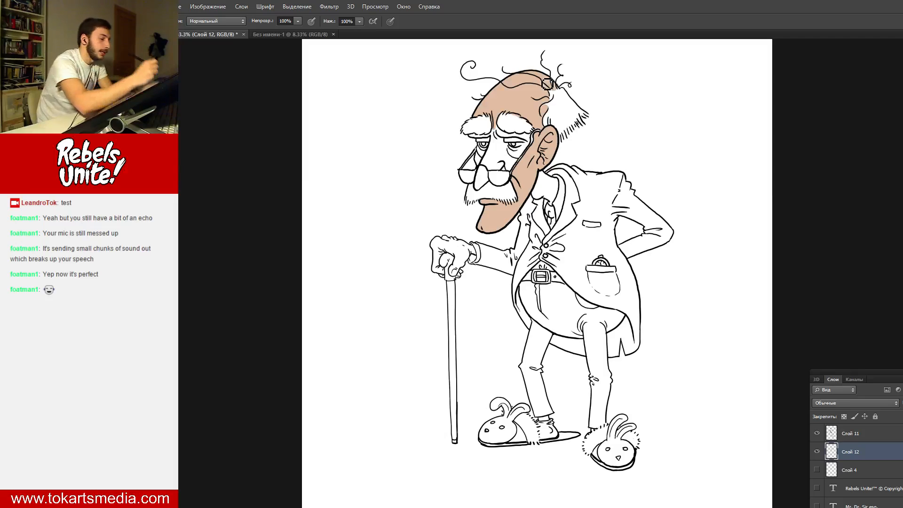
- Fill the nose, the skin around both eyes and the upper cheek with tan, leaving the spectacle lenses white
{"action": "mouse_move", "coordinate": [482, 168]}
{"action": "left_mouse_down"}
{"action": "mouse_move", "coordinate": [481, 189]}
{"action": "mouse_move", "coordinate": [489, 168]}
{"action": "mouse_move", "coordinate": [481, 194]}
{"action": "mouse_move", "coordinate": [491, 185]}
{"action": "mouse_move", "coordinate": [487, 164]}
{"action": "left_mouse_up"}
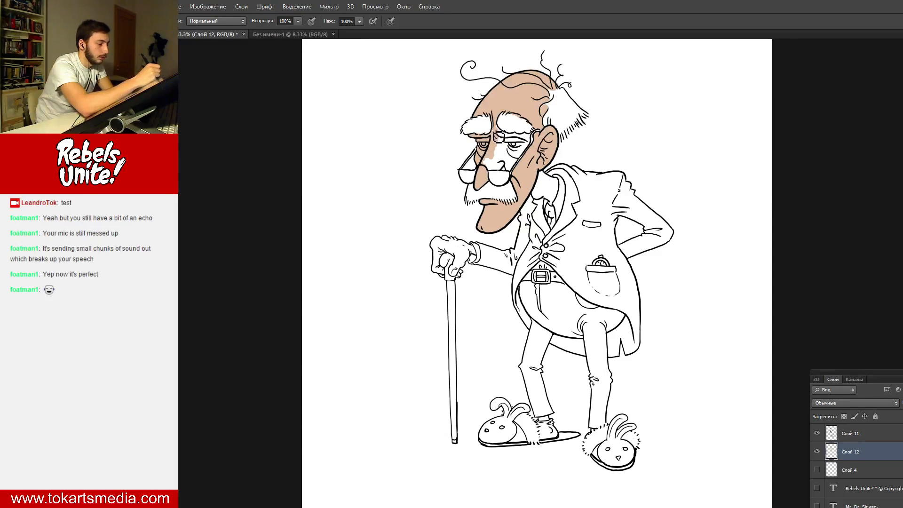
{"action": "mouse_move", "coordinate": [498, 137]}
{"action": "left_mouse_down"}
{"action": "mouse_move", "coordinate": [510, 156]}
{"action": "mouse_move", "coordinate": [513, 145]}
{"action": "mouse_move", "coordinate": [518, 151]}
{"action": "mouse_move", "coordinate": [523, 141]}
{"action": "mouse_move", "coordinate": [527, 151]}
{"action": "mouse_move", "coordinate": [534, 139]}
{"action": "mouse_move", "coordinate": [519, 169]}
{"action": "left_mouse_up"}
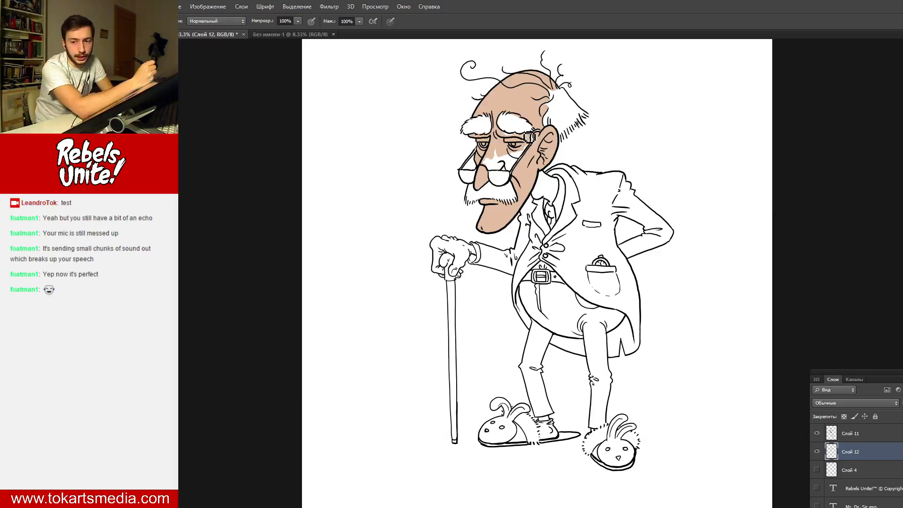
{"action": "left_click_drag", "start_coordinate": [524, 132], "coordinate": [520, 154]}
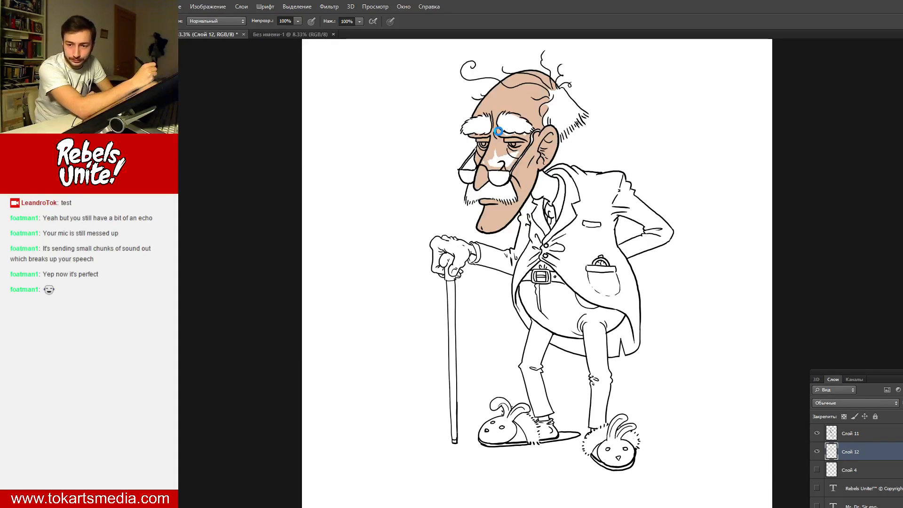
{"action": "left_click_drag", "start_coordinate": [497, 149], "coordinate": [491, 158]}
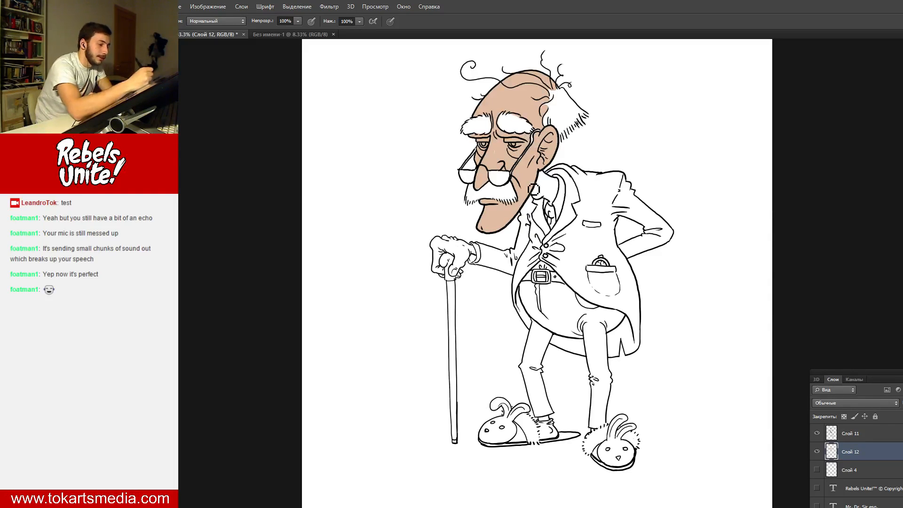
- Paint the neck, the hand gripping the cane and the bare ankle in the tan skin colour
{"action": "mouse_move", "coordinate": [537, 191]}
{"action": "left_mouse_down"}
{"action": "mouse_move", "coordinate": [560, 195]}
{"action": "mouse_move", "coordinate": [556, 202]}
{"action": "mouse_move", "coordinate": [549, 195]}
{"action": "mouse_move", "coordinate": [556, 210]}
{"action": "mouse_move", "coordinate": [558, 191]}
{"action": "left_mouse_up"}
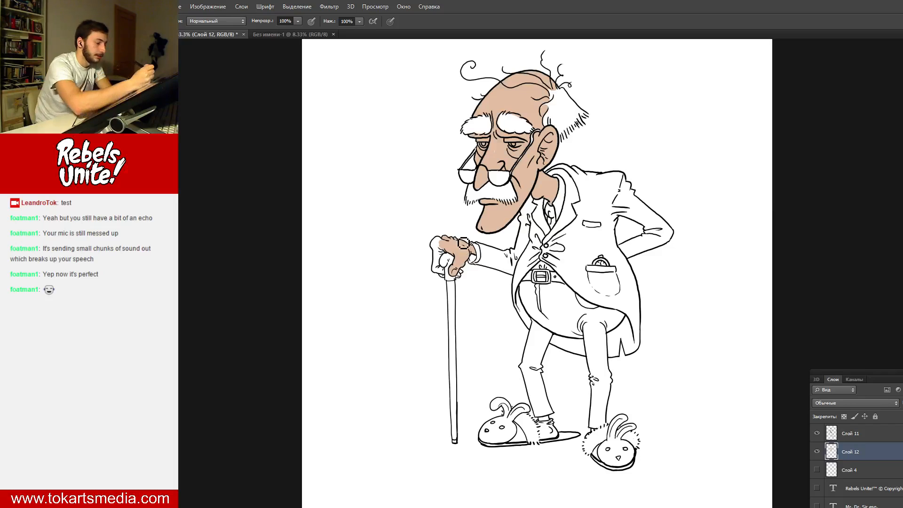
{"action": "mouse_move", "coordinate": [447, 247]}
{"action": "left_mouse_down"}
{"action": "mouse_move", "coordinate": [437, 248]}
{"action": "mouse_move", "coordinate": [445, 245]}
{"action": "mouse_move", "coordinate": [440, 270]}
{"action": "mouse_move", "coordinate": [449, 251]}
{"action": "mouse_move", "coordinate": [444, 274]}
{"action": "left_mouse_up"}
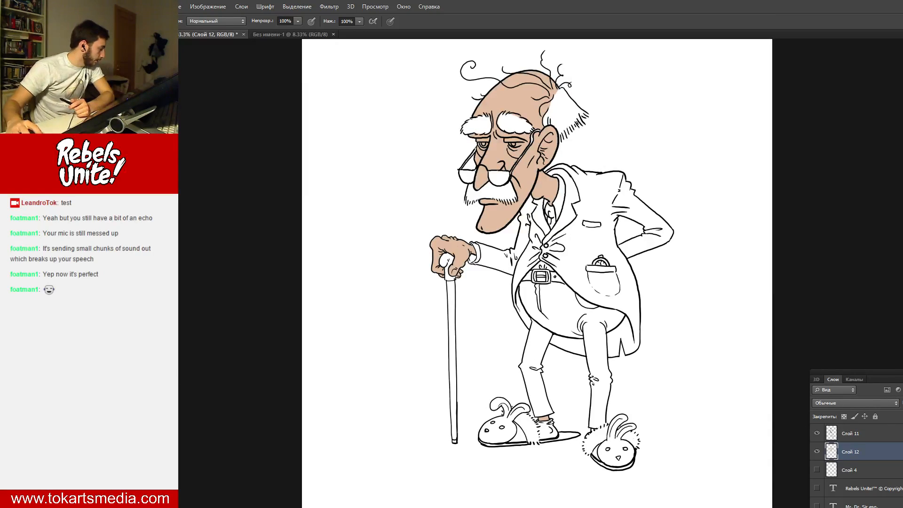
- Set the foreground colour to a light sandy yellow for the hair
{"action": "key", "text": "n"}
{"action": "left_click", "coordinate": [871, 435]}
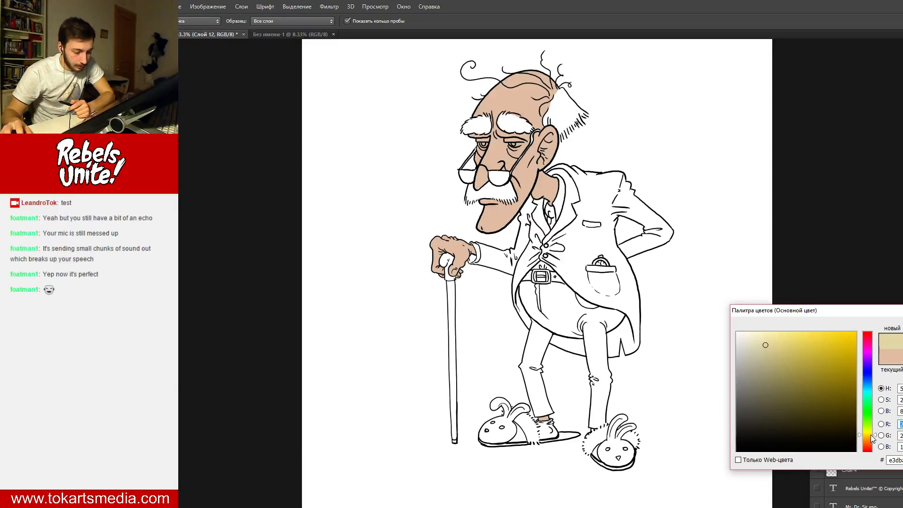
{"action": "left_click", "coordinate": [758, 351]}
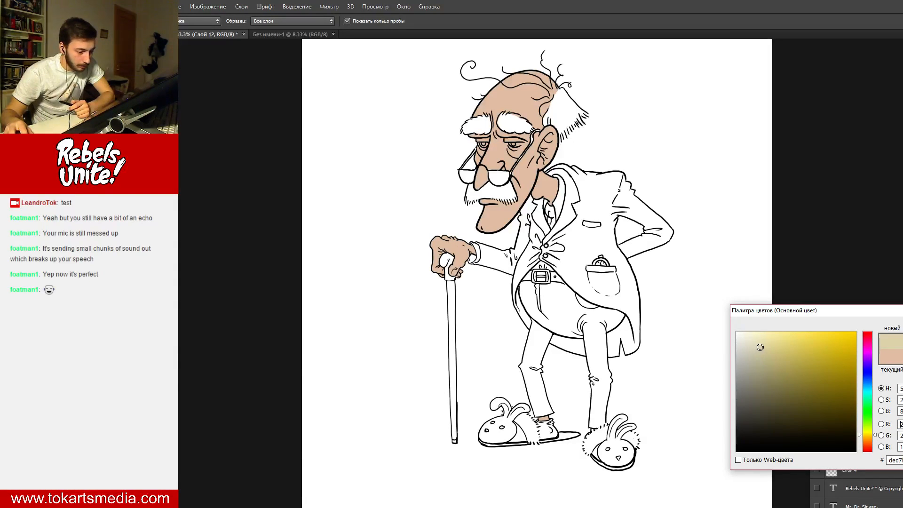
{"action": "left_click", "coordinate": [761, 343]}
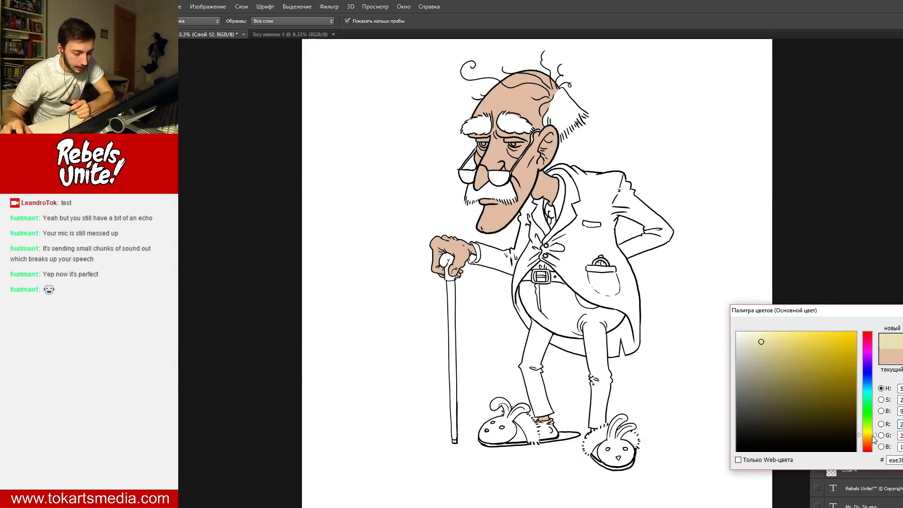
{"action": "left_click_drag", "start_coordinate": [869, 434], "coordinate": [870, 440]}
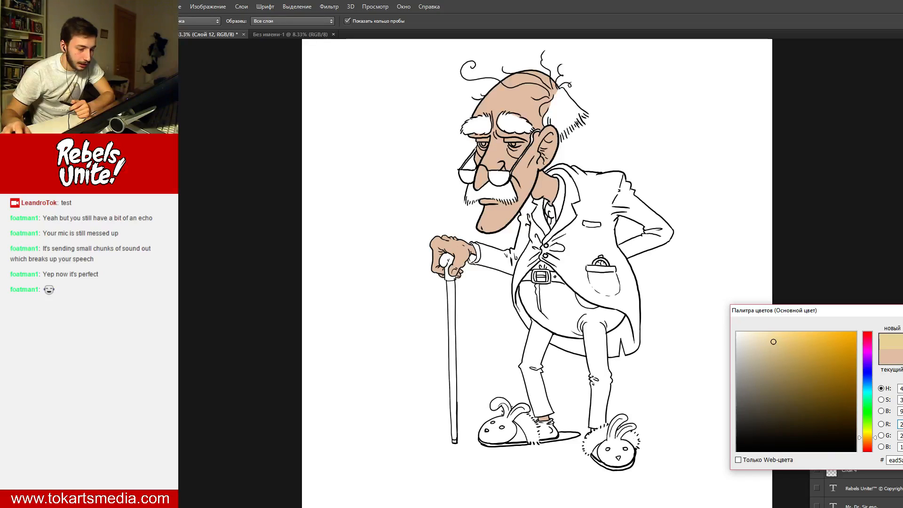
{"action": "key", "text": "Return"}
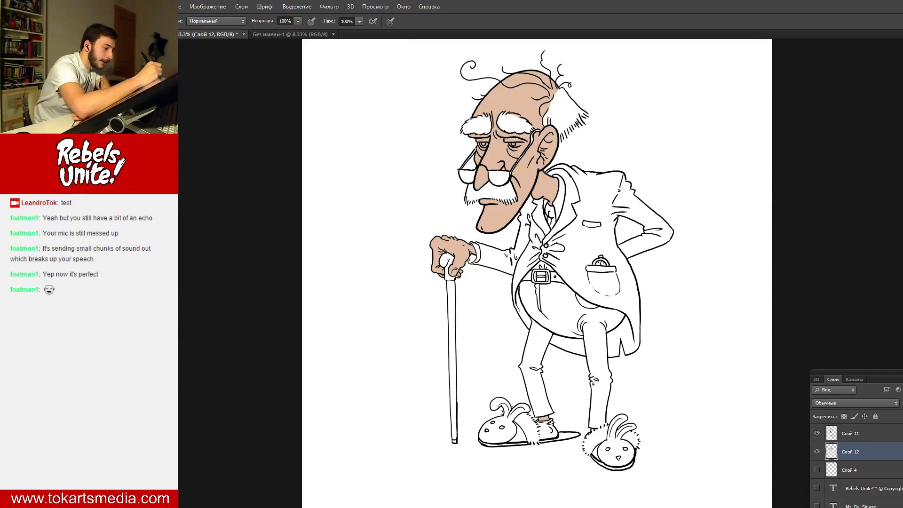
- Paint the tuft of hair behind the ear and both eyebrows with the sandy yellow
{"action": "mouse_move", "coordinate": [553, 119]}
{"action": "left_mouse_down"}
{"action": "mouse_move", "coordinate": [573, 105]}
{"action": "mouse_move", "coordinate": [565, 108]}
{"action": "mouse_move", "coordinate": [562, 99]}
{"action": "mouse_move", "coordinate": [550, 128]}
{"action": "left_mouse_up"}
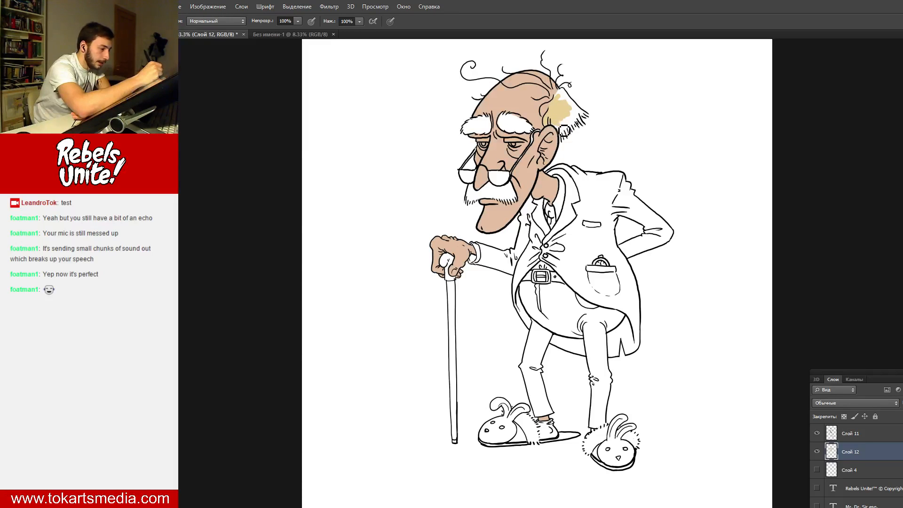
{"action": "mouse_move", "coordinate": [559, 129]}
{"action": "left_mouse_down"}
{"action": "mouse_move", "coordinate": [554, 117]}
{"action": "mouse_move", "coordinate": [565, 131]}
{"action": "mouse_move", "coordinate": [573, 124]}
{"action": "mouse_move", "coordinate": [563, 104]}
{"action": "left_mouse_up"}
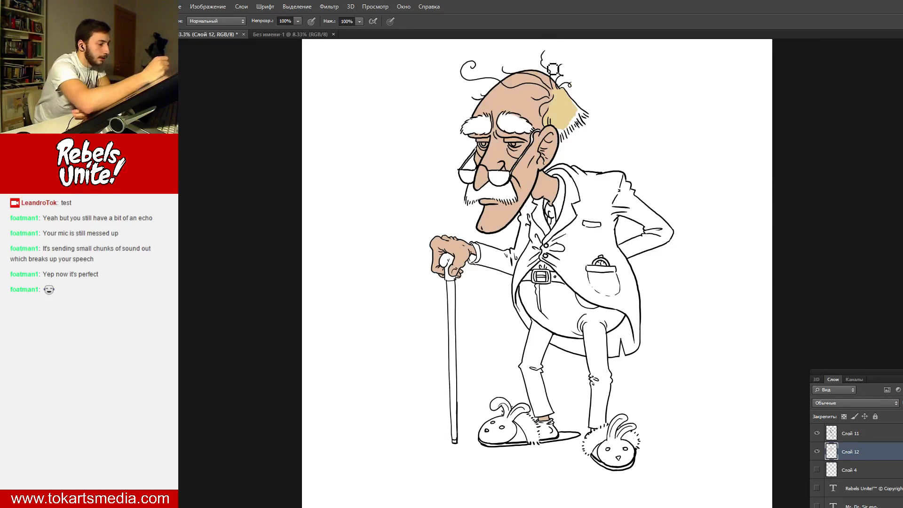
{"action": "mouse_move", "coordinate": [548, 110]}
{"action": "left_mouse_down"}
{"action": "mouse_move", "coordinate": [565, 88]}
{"action": "mouse_move", "coordinate": [552, 77]}
{"action": "mouse_move", "coordinate": [558, 98]}
{"action": "left_mouse_up"}
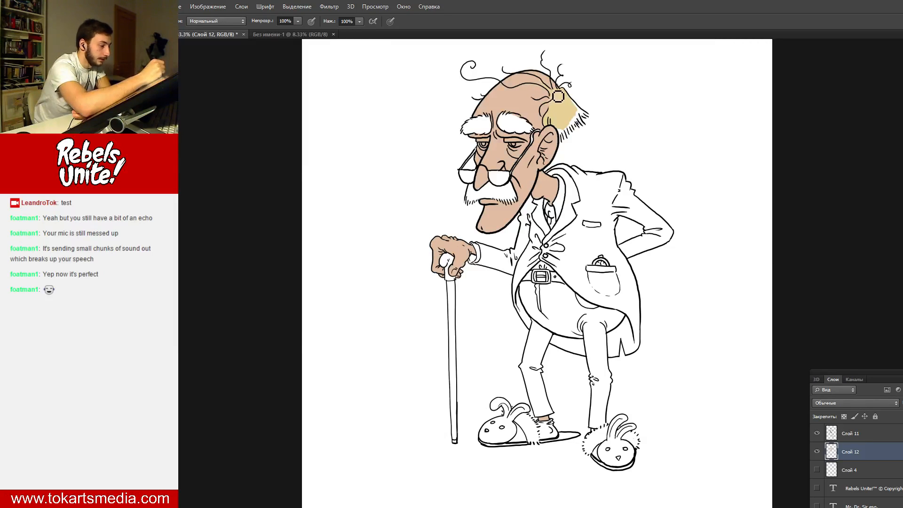
{"action": "mouse_move", "coordinate": [558, 96]}
{"action": "left_mouse_down"}
{"action": "mouse_move", "coordinate": [594, 120]}
{"action": "mouse_move", "coordinate": [570, 134]}
{"action": "left_mouse_up"}
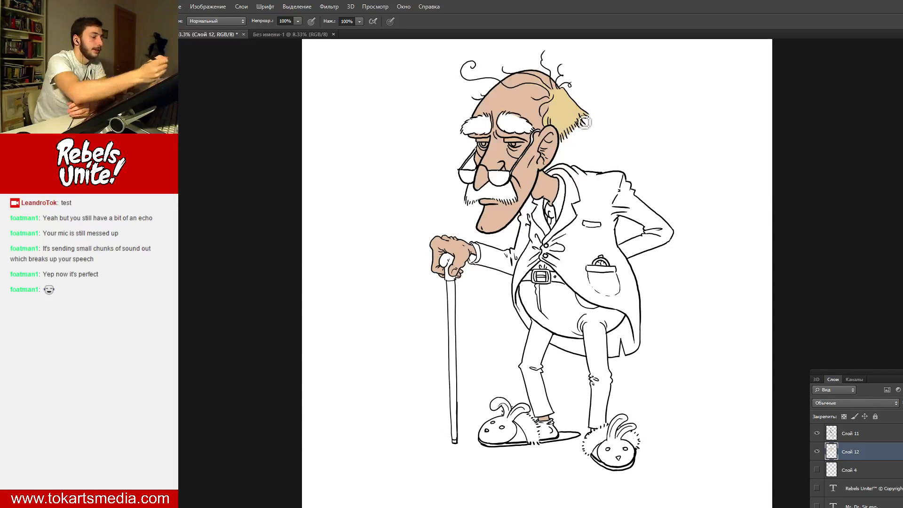
{"action": "left_click_drag", "start_coordinate": [505, 123], "coordinate": [529, 124]}
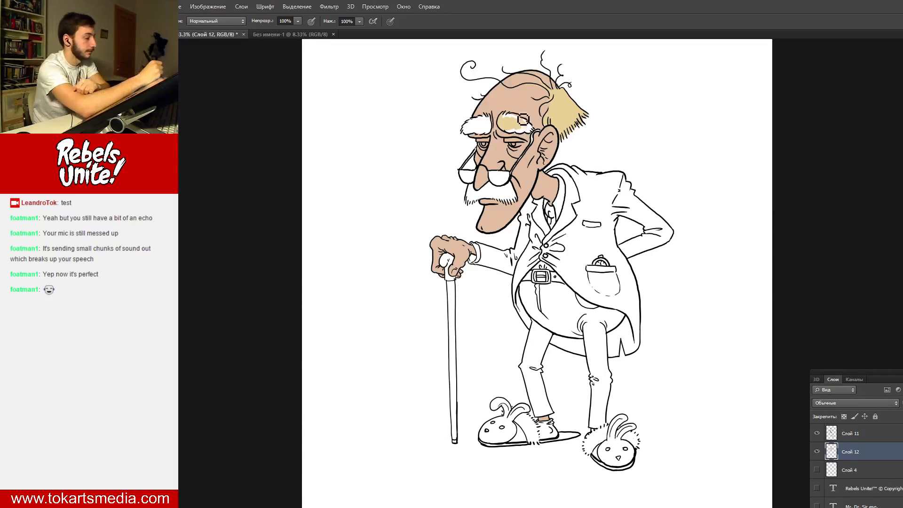
{"action": "mouse_move", "coordinate": [524, 119]}
{"action": "left_mouse_down"}
{"action": "mouse_move", "coordinate": [530, 135]}
{"action": "mouse_move", "coordinate": [513, 135]}
{"action": "mouse_move", "coordinate": [509, 123]}
{"action": "mouse_move", "coordinate": [522, 121]}
{"action": "mouse_move", "coordinate": [509, 118]}
{"action": "mouse_move", "coordinate": [470, 139]}
{"action": "mouse_move", "coordinate": [495, 124]}
{"action": "mouse_move", "coordinate": [474, 127]}
{"action": "mouse_move", "coordinate": [472, 137]}
{"action": "mouse_move", "coordinate": [492, 135]}
{"action": "mouse_move", "coordinate": [492, 126]}
{"action": "left_mouse_up"}
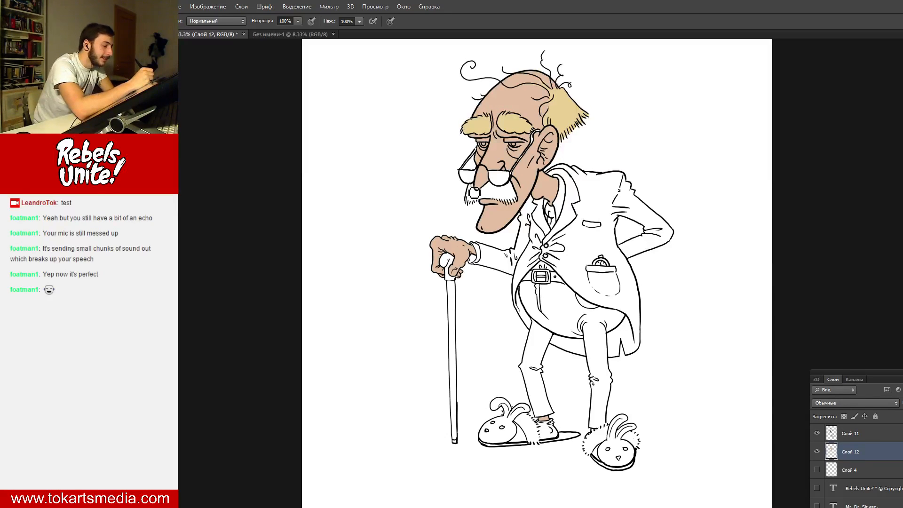
- Paint the moustache, the cane handle and the pocket watch in yellow tones
{"action": "mouse_move", "coordinate": [475, 193]}
{"action": "left_mouse_down"}
{"action": "mouse_move", "coordinate": [499, 189]}
{"action": "mouse_move", "coordinate": [480, 202]}
{"action": "mouse_move", "coordinate": [493, 201]}
{"action": "left_mouse_up"}
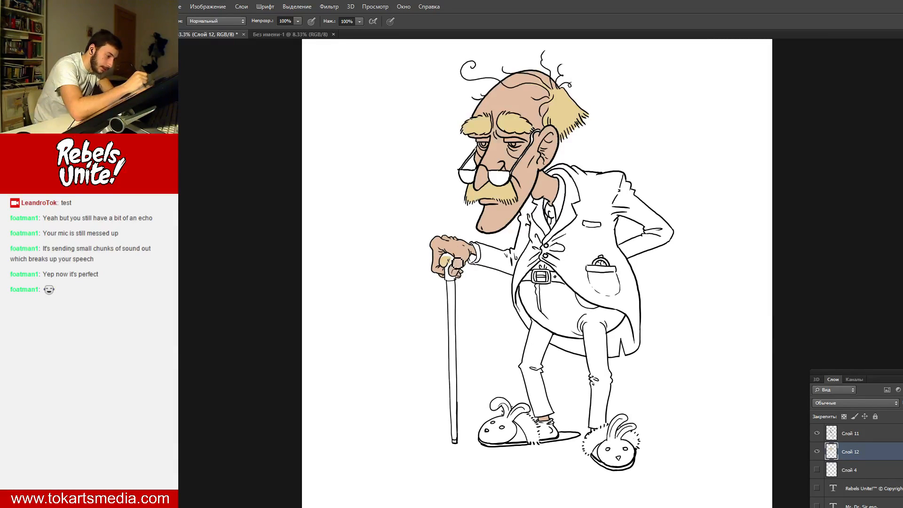
{"action": "mouse_move", "coordinate": [447, 261]}
{"action": "left_mouse_down"}
{"action": "mouse_move", "coordinate": [458, 284]}
{"action": "mouse_move", "coordinate": [455, 268]}
{"action": "left_mouse_up"}
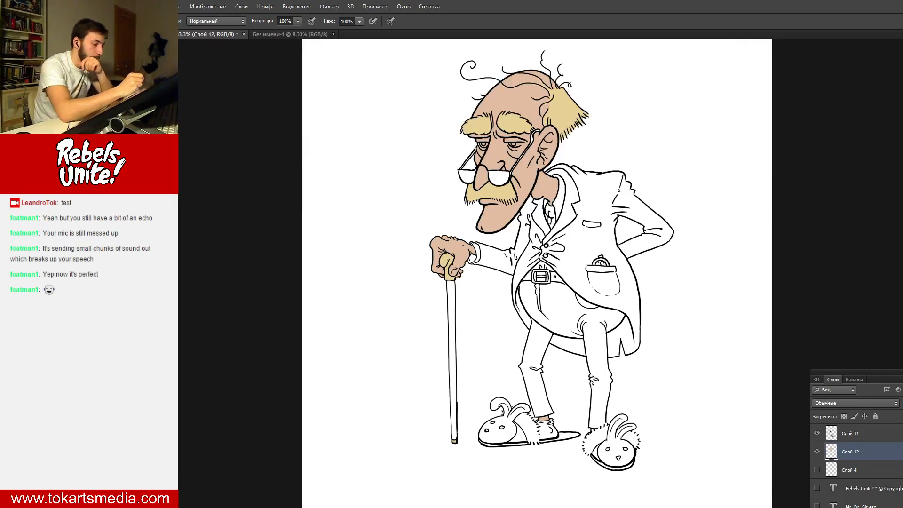
{"action": "left_click_drag", "start_coordinate": [603, 265], "coordinate": [607, 262]}
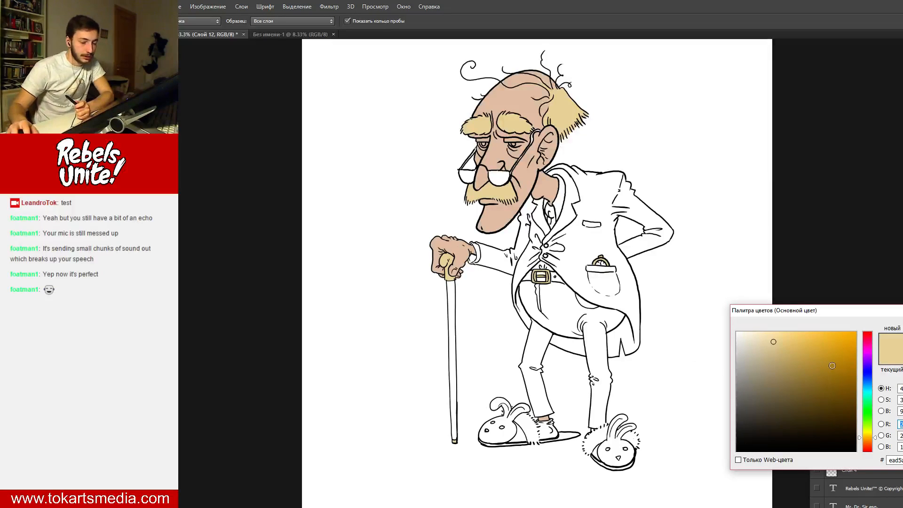
- Try a dark olive brown as the jacket colour on the chest above the breast pocket
{"action": "mouse_move", "coordinate": [829, 382]}
{"action": "left_mouse_down"}
{"action": "mouse_move", "coordinate": [814, 406]}
{"action": "mouse_move", "coordinate": [780, 388]}
{"action": "mouse_move", "coordinate": [777, 395]}
{"action": "left_mouse_up"}
{"action": "key", "text": "Return"}
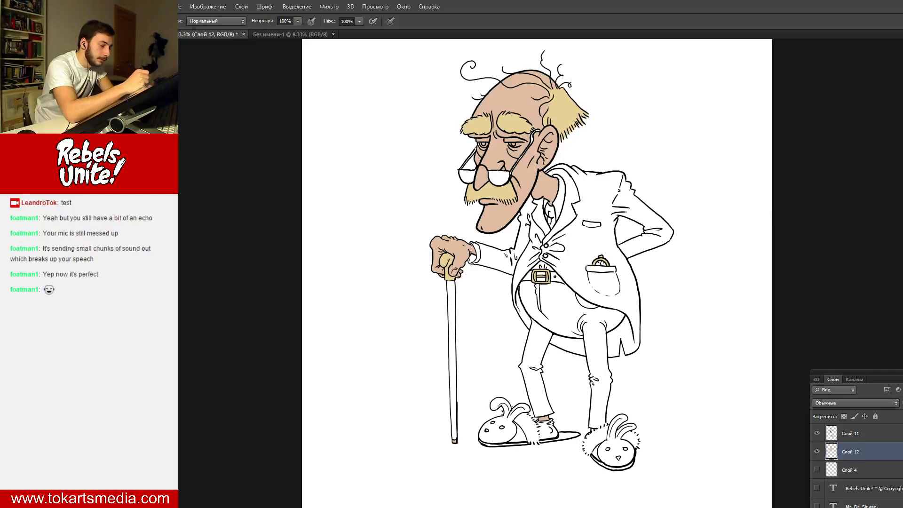
{"action": "mouse_move", "coordinate": [573, 204]}
{"action": "left_mouse_down"}
{"action": "mouse_move", "coordinate": [598, 205]}
{"action": "mouse_move", "coordinate": [602, 223]}
{"action": "mouse_move", "coordinate": [615, 196]}
{"action": "left_mouse_up"}
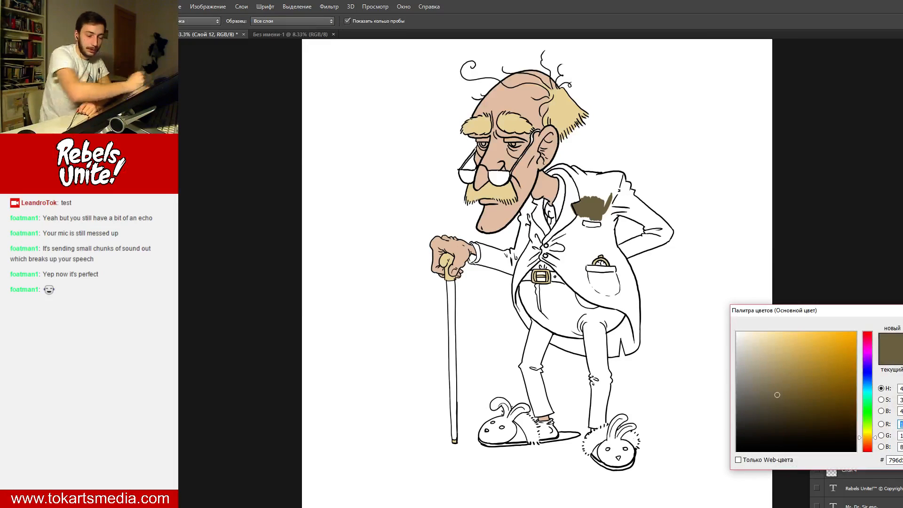
- Try a greyish, redder brown on the jacket lapel beside the shirt collar
{"action": "left_click_drag", "start_coordinate": [869, 441], "coordinate": [870, 445]}
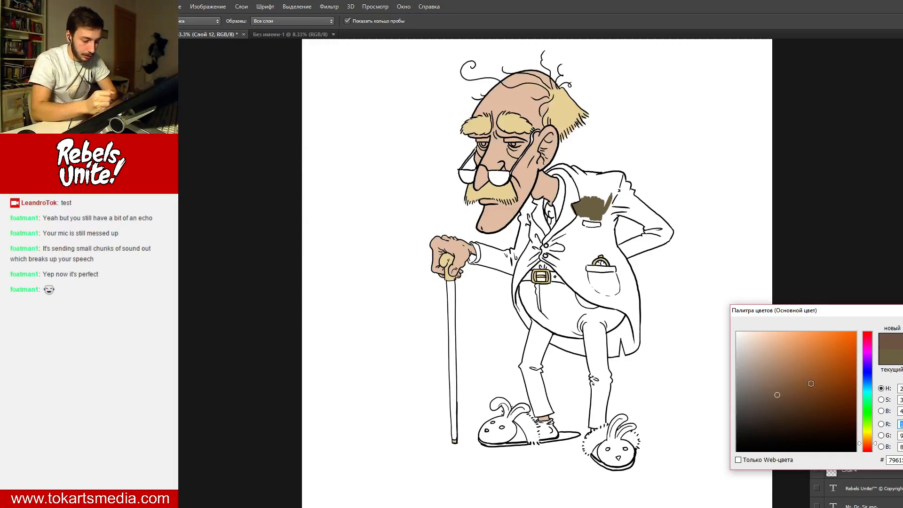
{"action": "left_click_drag", "start_coordinate": [795, 389], "coordinate": [772, 376]}
{"action": "left_click", "coordinate": [776, 374]}
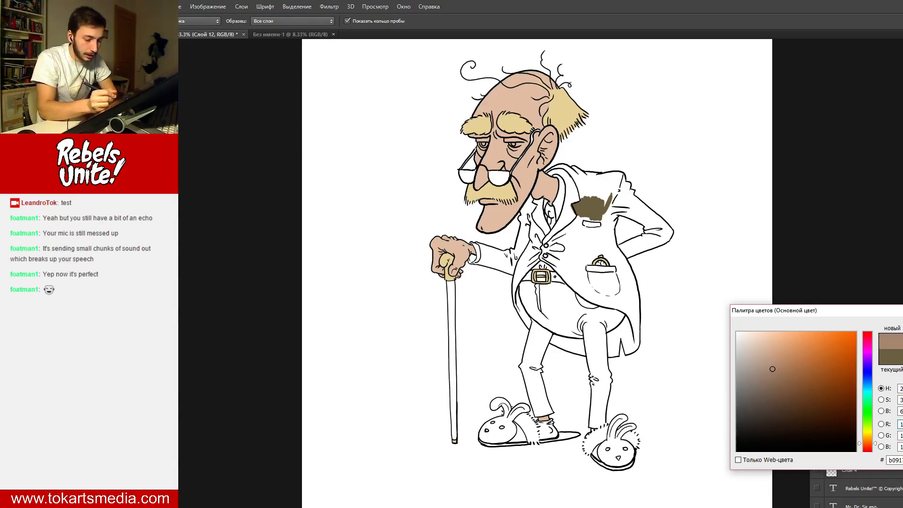
{"action": "key", "text": "Return"}
{"action": "left_click_drag", "start_coordinate": [568, 201], "coordinate": [560, 223]}
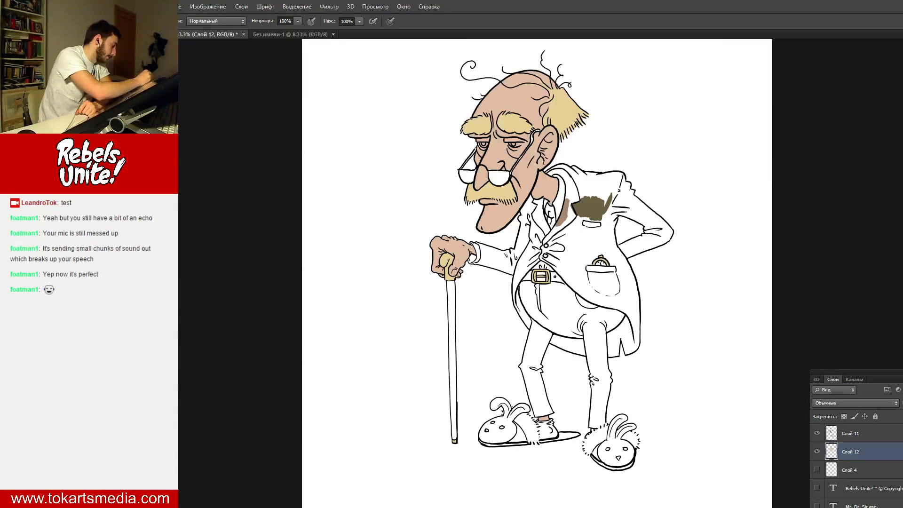
- Set the foreground colour to a warm light orange-brown for the jacket trim
{"action": "key", "text": "n"}
{"action": "left_click", "coordinate": [799, 361]}
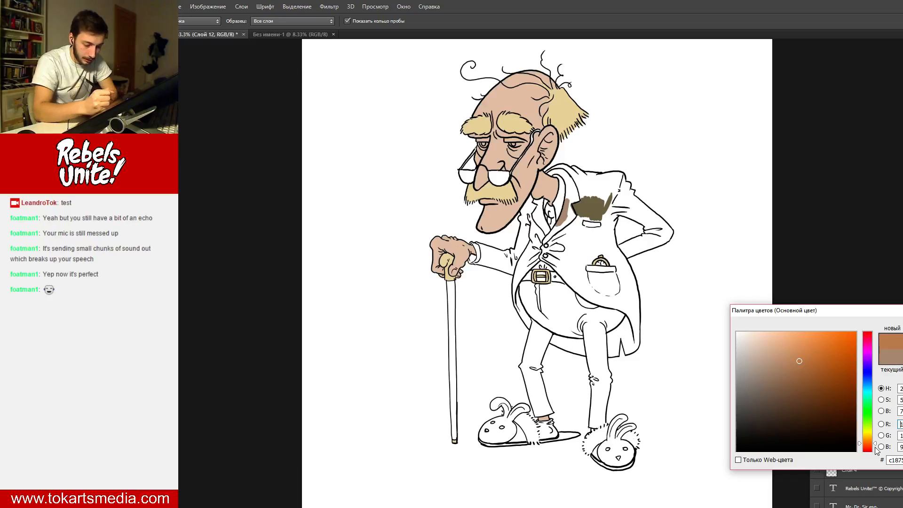
{"action": "left_click_drag", "start_coordinate": [876, 449], "coordinate": [872, 443]}
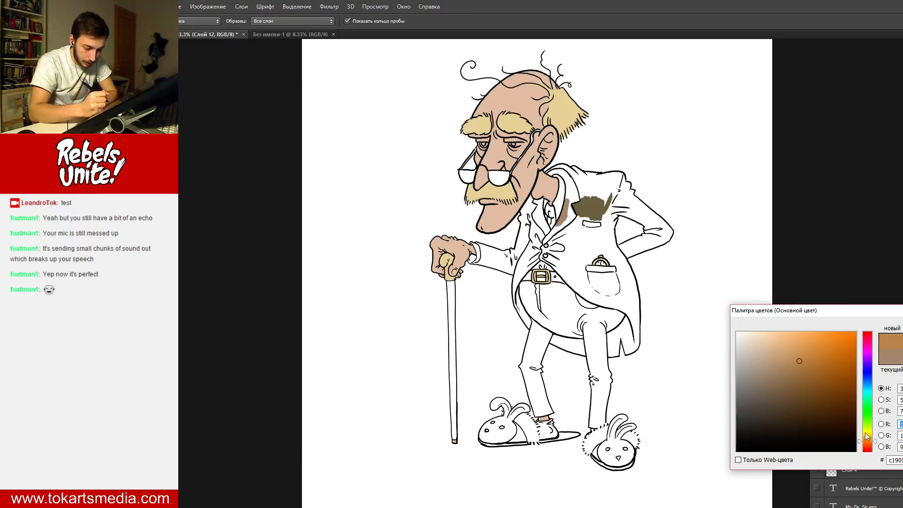
{"action": "left_click", "coordinate": [784, 357]}
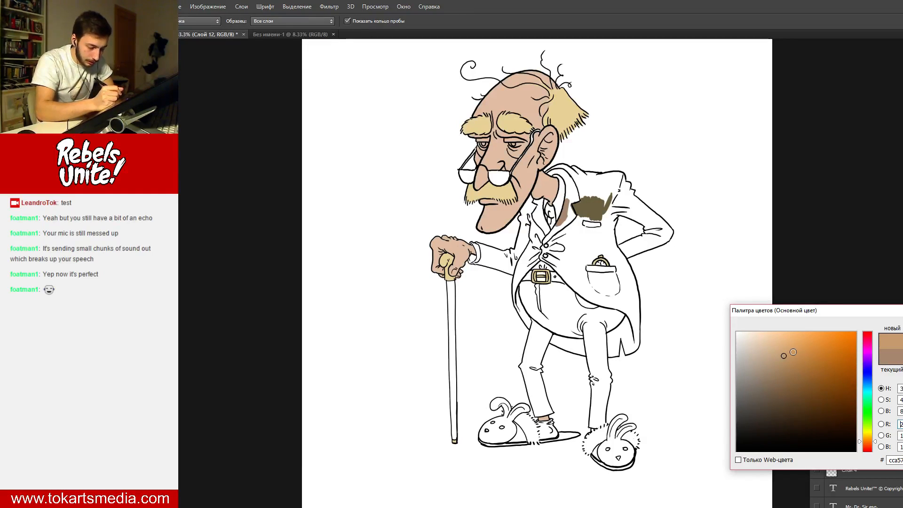
{"action": "key", "text": "Return"}
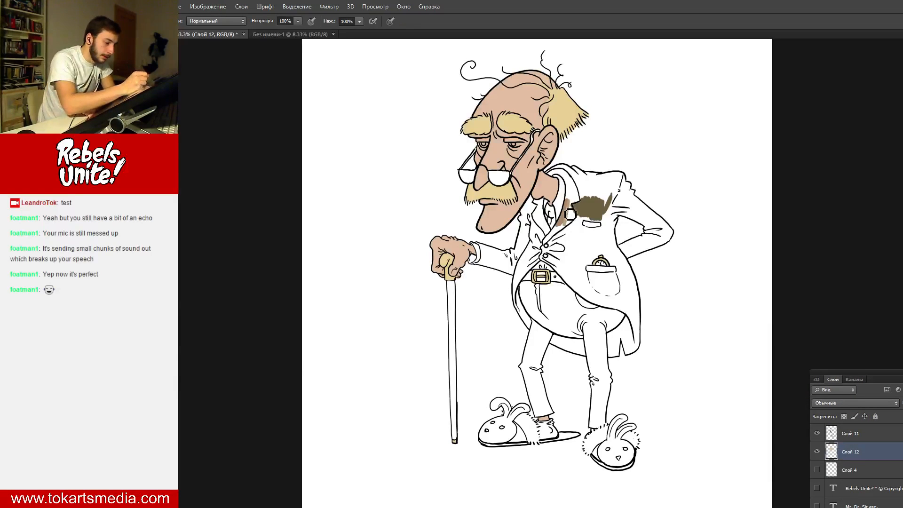
- Paint both jacket lapels and the top band of the watch pocket with the light orange-brown
{"action": "mouse_move", "coordinate": [568, 199]}
{"action": "left_mouse_down"}
{"action": "mouse_move", "coordinate": [549, 244]}
{"action": "mouse_move", "coordinate": [571, 207]}
{"action": "mouse_move", "coordinate": [578, 222]}
{"action": "left_mouse_up"}
{"action": "mouse_move", "coordinate": [583, 180]}
{"action": "left_mouse_down"}
{"action": "mouse_move", "coordinate": [571, 207]}
{"action": "mouse_move", "coordinate": [574, 188]}
{"action": "mouse_move", "coordinate": [584, 203]}
{"action": "mouse_move", "coordinate": [557, 177]}
{"action": "mouse_move", "coordinate": [567, 170]}
{"action": "left_mouse_up"}
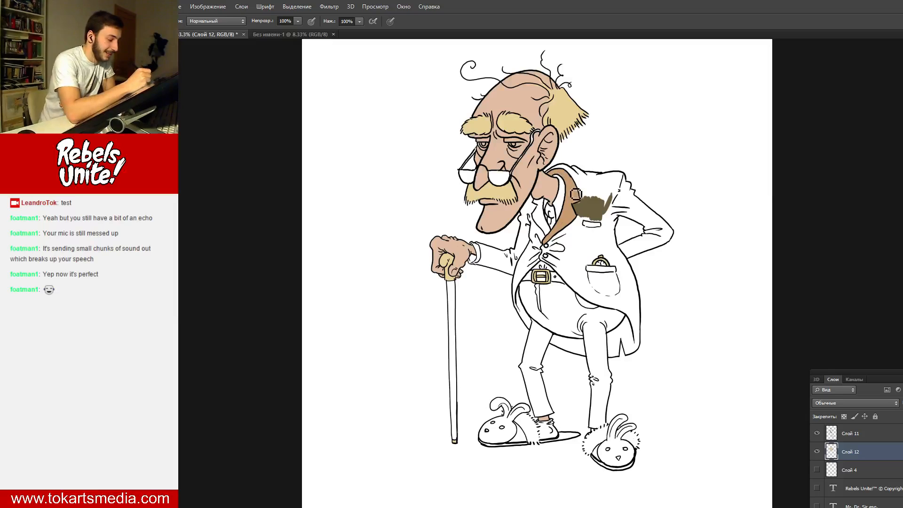
{"action": "left_click_drag", "start_coordinate": [570, 204], "coordinate": [571, 222]}
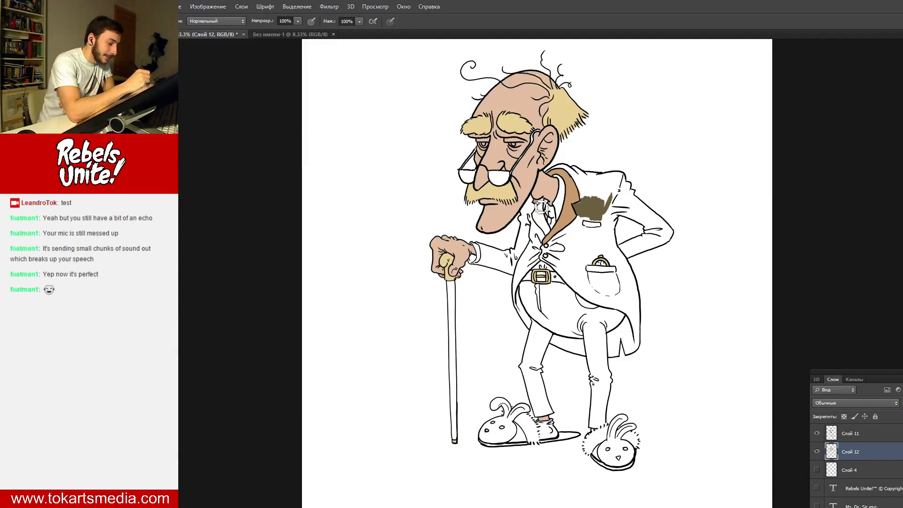
{"action": "mouse_move", "coordinate": [543, 208]}
{"action": "left_mouse_down"}
{"action": "mouse_move", "coordinate": [546, 229]}
{"action": "mouse_move", "coordinate": [546, 207]}
{"action": "mouse_move", "coordinate": [537, 217]}
{"action": "mouse_move", "coordinate": [550, 238]}
{"action": "mouse_move", "coordinate": [546, 215]}
{"action": "mouse_move", "coordinate": [557, 238]}
{"action": "mouse_move", "coordinate": [546, 212]}
{"action": "left_mouse_up"}
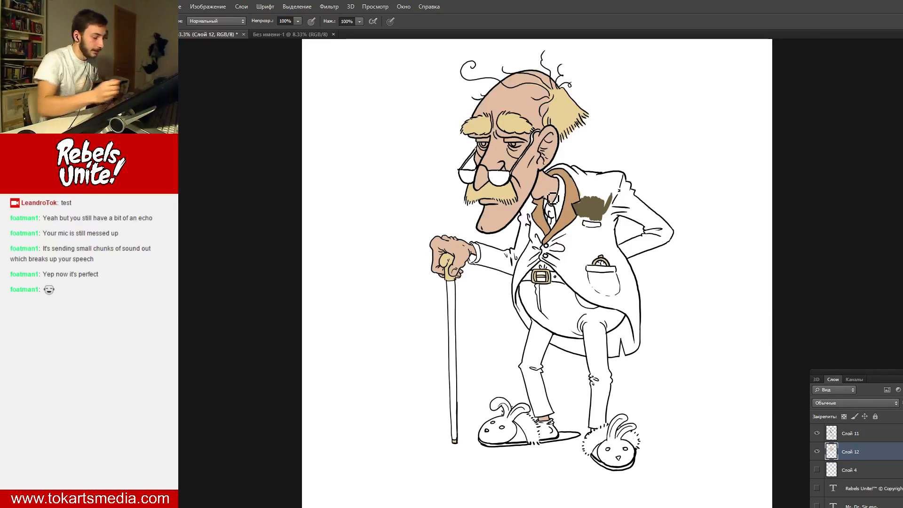
{"action": "mouse_move", "coordinate": [602, 269]}
{"action": "left_mouse_down"}
{"action": "mouse_move", "coordinate": [588, 269]}
{"action": "mouse_move", "coordinate": [615, 270]}
{"action": "left_mouse_up"}
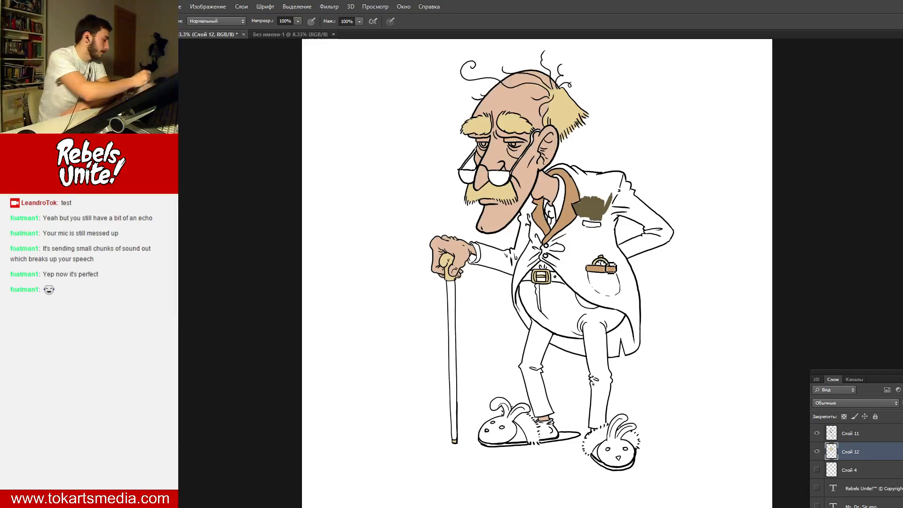
- Set the foreground colour to a darker brown and paint the jacket's shoulder, upper chest and upper sleeve
{"action": "key", "text": "i"}
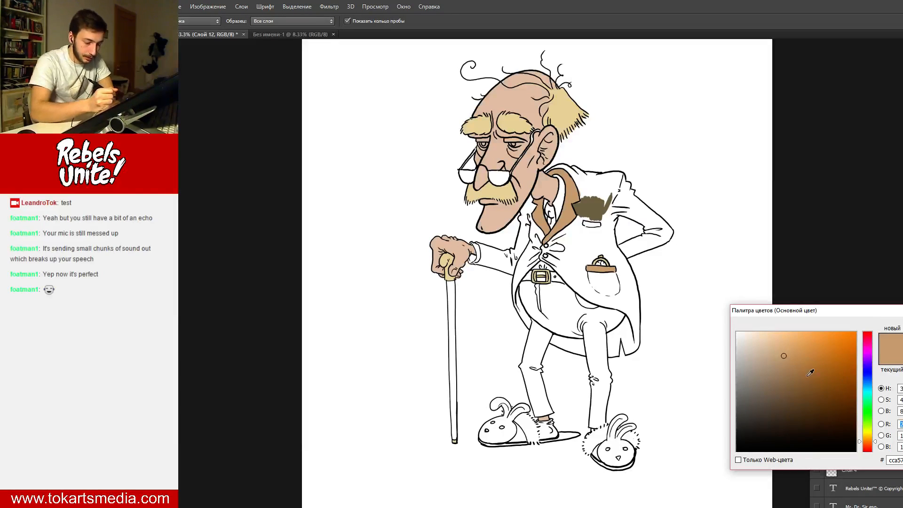
{"action": "left_click", "coordinate": [800, 384]}
{"action": "key", "text": "Return"}
{"action": "key", "text": "b"}
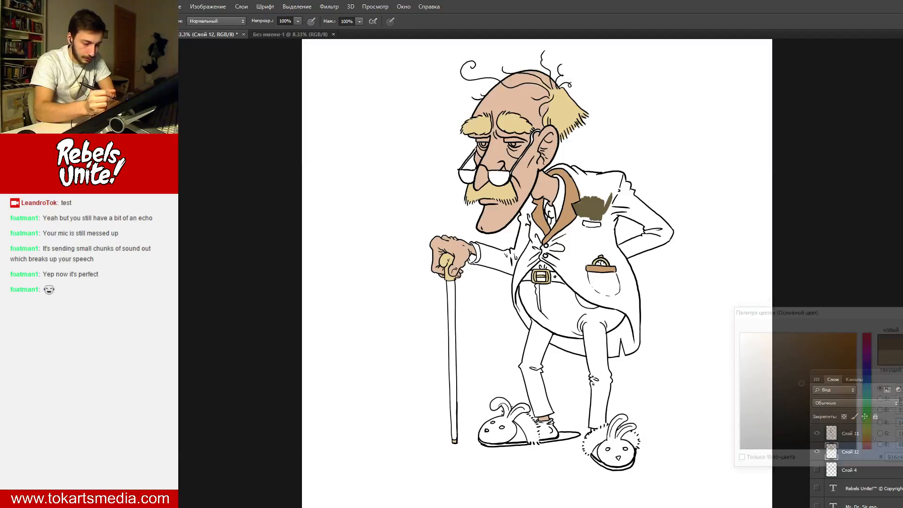
{"action": "mouse_move", "coordinate": [579, 210]}
{"action": "left_mouse_down"}
{"action": "mouse_move", "coordinate": [603, 222]}
{"action": "mouse_move", "coordinate": [618, 195]}
{"action": "mouse_move", "coordinate": [618, 214]}
{"action": "mouse_move", "coordinate": [587, 190]}
{"action": "mouse_move", "coordinate": [582, 210]}
{"action": "mouse_move", "coordinate": [583, 185]}
{"action": "mouse_move", "coordinate": [590, 180]}
{"action": "mouse_move", "coordinate": [599, 203]}
{"action": "mouse_move", "coordinate": [605, 185]}
{"action": "mouse_move", "coordinate": [610, 198]}
{"action": "mouse_move", "coordinate": [616, 184]}
{"action": "mouse_move", "coordinate": [627, 194]}
{"action": "mouse_move", "coordinate": [628, 180]}
{"action": "mouse_move", "coordinate": [600, 183]}
{"action": "mouse_move", "coordinate": [622, 181]}
{"action": "mouse_move", "coordinate": [587, 170]}
{"action": "mouse_move", "coordinate": [576, 177]}
{"action": "mouse_move", "coordinate": [581, 187]}
{"action": "mouse_move", "coordinate": [578, 177]}
{"action": "mouse_move", "coordinate": [603, 181]}
{"action": "mouse_move", "coordinate": [553, 178]}
{"action": "mouse_move", "coordinate": [575, 177]}
{"action": "left_mouse_up"}
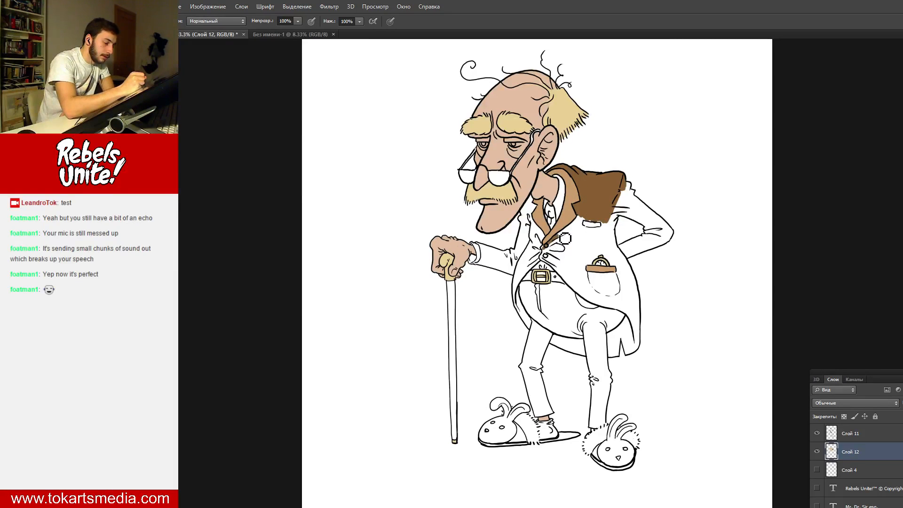
{"action": "mouse_move", "coordinate": [574, 232]}
{"action": "left_mouse_down"}
{"action": "mouse_move", "coordinate": [577, 242]}
{"action": "mouse_move", "coordinate": [588, 224]}
{"action": "mouse_move", "coordinate": [589, 245]}
{"action": "mouse_move", "coordinate": [596, 227]}
{"action": "mouse_move", "coordinate": [598, 246]}
{"action": "mouse_move", "coordinate": [604, 228]}
{"action": "mouse_move", "coordinate": [607, 246]}
{"action": "mouse_move", "coordinate": [624, 205]}
{"action": "mouse_move", "coordinate": [636, 220]}
{"action": "mouse_move", "coordinate": [622, 219]}
{"action": "mouse_move", "coordinate": [656, 234]}
{"action": "mouse_move", "coordinate": [623, 204]}
{"action": "mouse_move", "coordinate": [652, 228]}
{"action": "mouse_move", "coordinate": [624, 201]}
{"action": "mouse_move", "coordinate": [647, 222]}
{"action": "mouse_move", "coordinate": [633, 201]}
{"action": "left_mouse_up"}
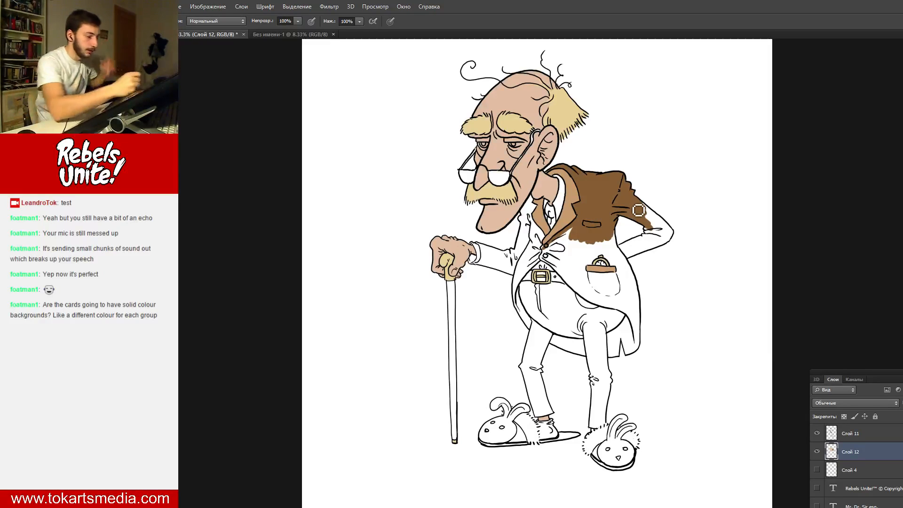
- Fill the sleeve bent behind the back, from elbow to forearm, and the adjoining jacket side with dark brown
{"action": "left_click_drag", "start_coordinate": [644, 211], "coordinate": [660, 229]}
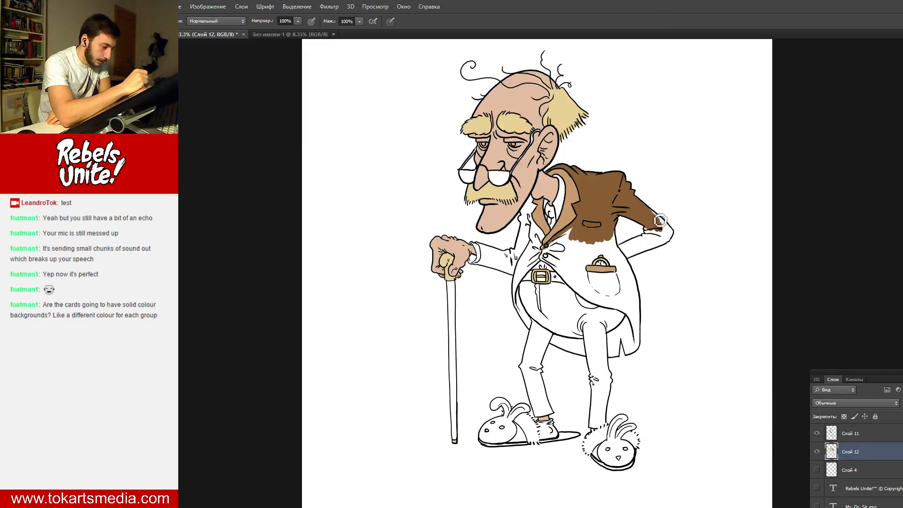
{"action": "left_click_drag", "start_coordinate": [660, 220], "coordinate": [663, 224]}
{"action": "left_click_drag", "start_coordinate": [657, 217], "coordinate": [665, 231]}
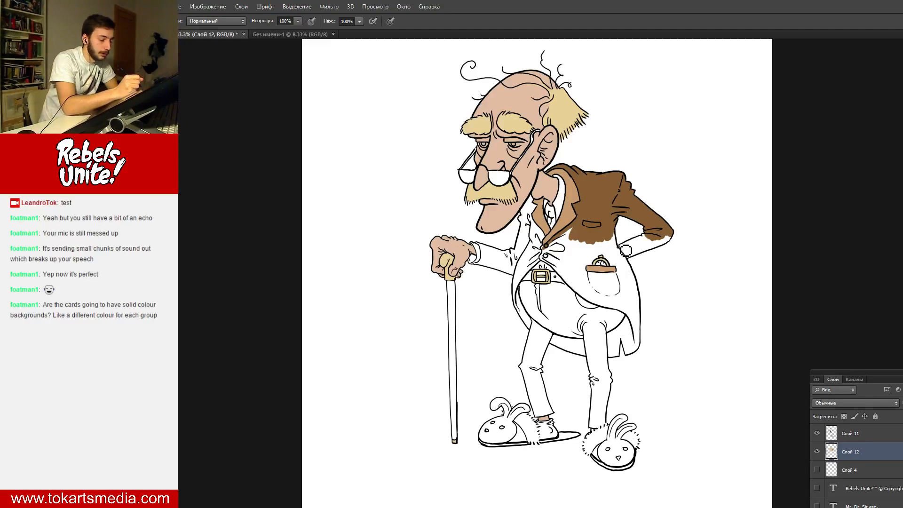
{"action": "left_click_drag", "start_coordinate": [623, 250], "coordinate": [638, 246]}
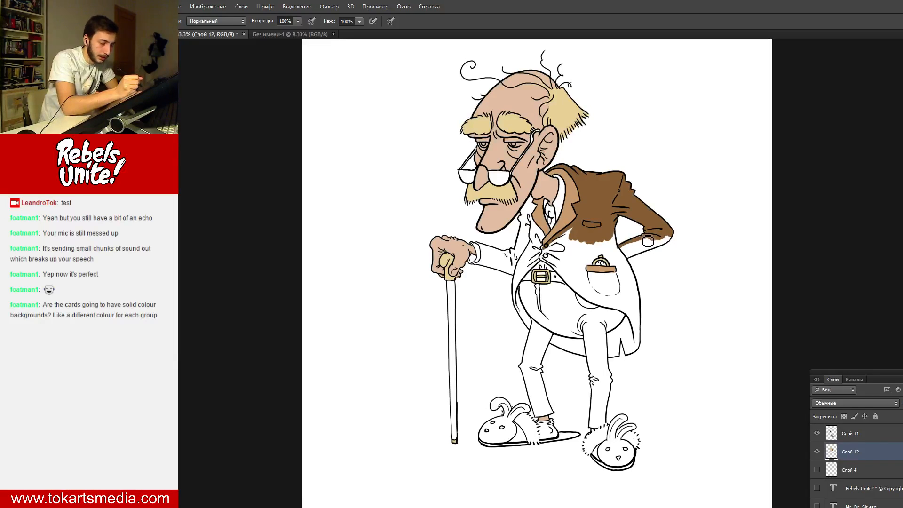
{"action": "mouse_move", "coordinate": [627, 252]}
{"action": "left_mouse_down"}
{"action": "mouse_move", "coordinate": [650, 247]}
{"action": "mouse_move", "coordinate": [619, 250]}
{"action": "mouse_move", "coordinate": [664, 248]}
{"action": "mouse_move", "coordinate": [656, 246]}
{"action": "mouse_move", "coordinate": [674, 235]}
{"action": "mouse_move", "coordinate": [652, 253]}
{"action": "mouse_move", "coordinate": [612, 250]}
{"action": "mouse_move", "coordinate": [616, 241]}
{"action": "mouse_move", "coordinate": [619, 256]}
{"action": "mouse_move", "coordinate": [612, 249]}
{"action": "left_mouse_up"}
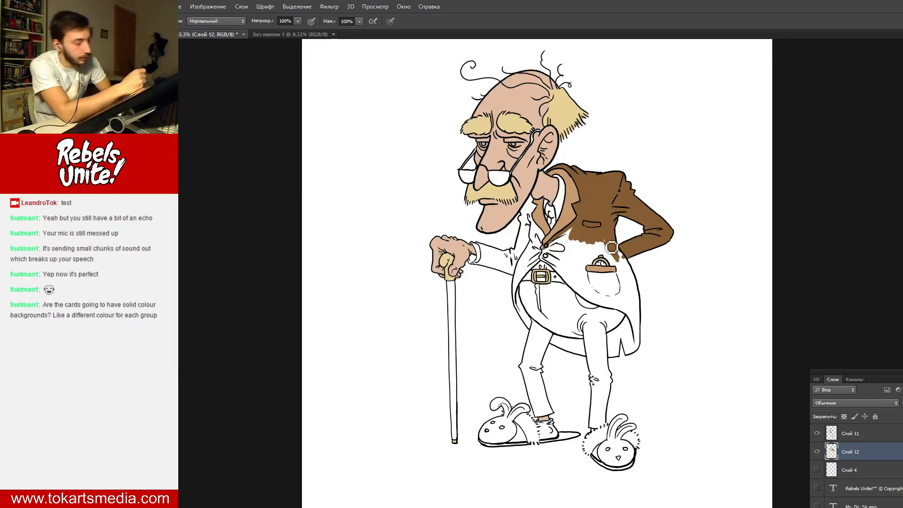
{"action": "mouse_move", "coordinate": [612, 247]}
{"action": "left_mouse_down"}
{"action": "mouse_move", "coordinate": [632, 262]}
{"action": "mouse_move", "coordinate": [627, 228]}
{"action": "left_mouse_up"}
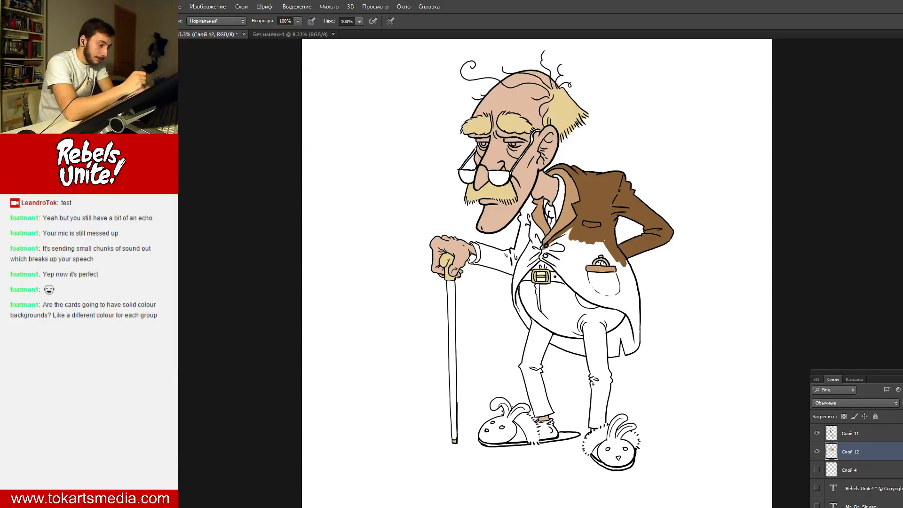
- Paint the jacket front dark brown around the buttons, across the belly and around the watch pocket
{"action": "mouse_move", "coordinate": [546, 263]}
{"action": "left_mouse_down"}
{"action": "mouse_move", "coordinate": [568, 265]}
{"action": "mouse_move", "coordinate": [571, 247]}
{"action": "mouse_move", "coordinate": [577, 259]}
{"action": "mouse_move", "coordinate": [581, 244]}
{"action": "mouse_move", "coordinate": [588, 249]}
{"action": "mouse_move", "coordinate": [557, 251]}
{"action": "mouse_move", "coordinate": [579, 230]}
{"action": "mouse_move", "coordinate": [554, 249]}
{"action": "left_mouse_up"}
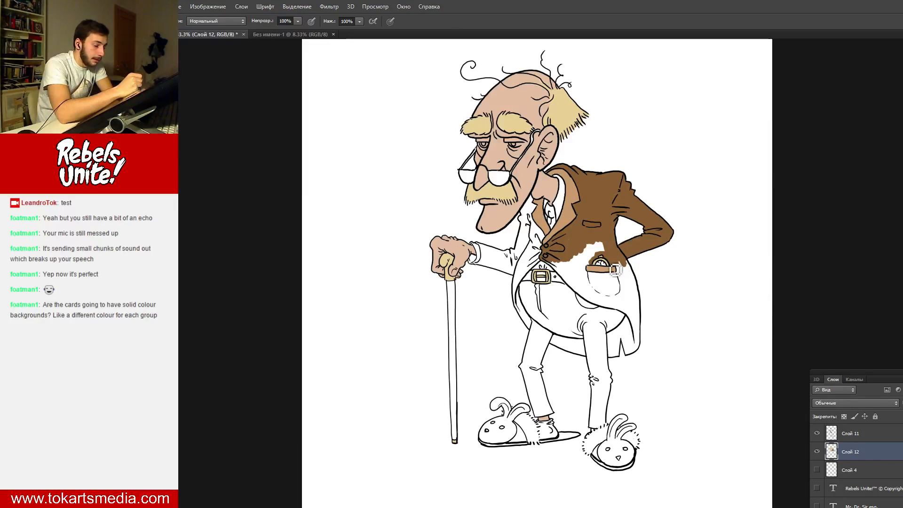
{"action": "mouse_move", "coordinate": [623, 279]}
{"action": "left_mouse_down"}
{"action": "mouse_move", "coordinate": [636, 294]}
{"action": "mouse_move", "coordinate": [628, 264]}
{"action": "mouse_move", "coordinate": [639, 286]}
{"action": "mouse_move", "coordinate": [634, 262]}
{"action": "left_mouse_up"}
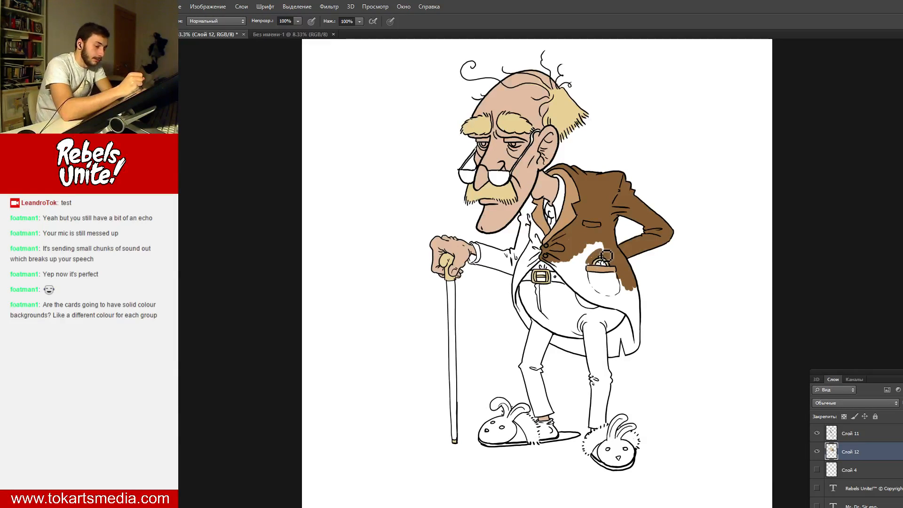
{"action": "mouse_move", "coordinate": [588, 260]}
{"action": "left_mouse_down"}
{"action": "mouse_move", "coordinate": [609, 243]}
{"action": "mouse_move", "coordinate": [609, 254]}
{"action": "mouse_move", "coordinate": [574, 253]}
{"action": "mouse_move", "coordinate": [552, 265]}
{"action": "mouse_move", "coordinate": [582, 293]}
{"action": "mouse_move", "coordinate": [561, 267]}
{"action": "mouse_move", "coordinate": [579, 288]}
{"action": "mouse_move", "coordinate": [569, 280]}
{"action": "mouse_move", "coordinate": [572, 266]}
{"action": "mouse_move", "coordinate": [583, 283]}
{"action": "mouse_move", "coordinate": [585, 260]}
{"action": "mouse_move", "coordinate": [589, 275]}
{"action": "mouse_move", "coordinate": [589, 225]}
{"action": "mouse_move", "coordinate": [584, 253]}
{"action": "left_mouse_up"}
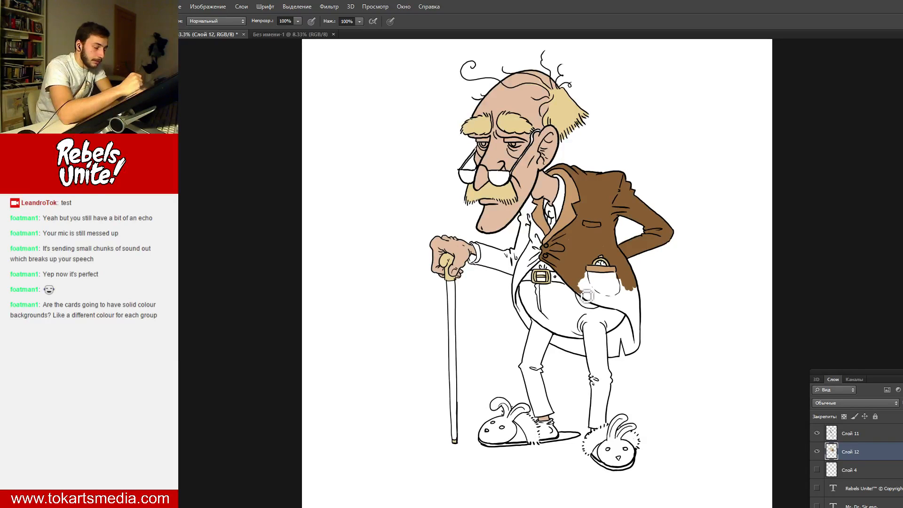
{"action": "left_click_drag", "start_coordinate": [582, 295], "coordinate": [590, 282]}
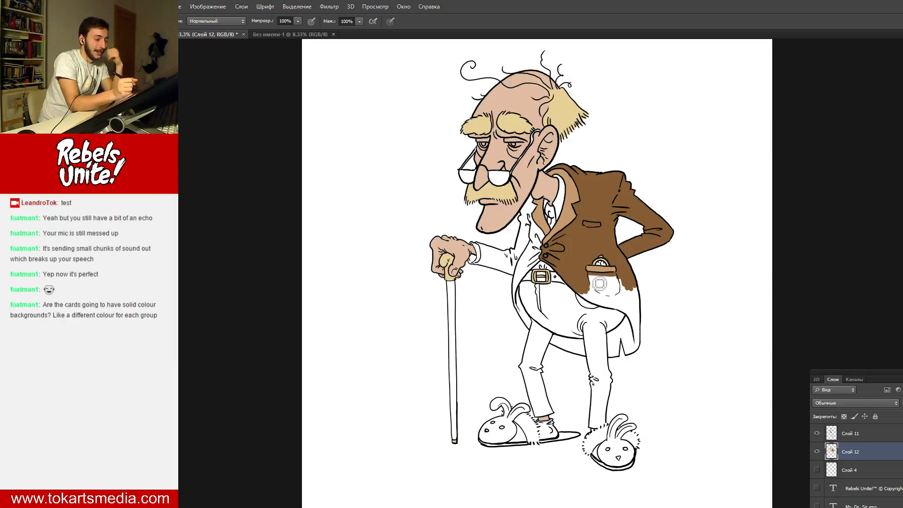
{"action": "left_click_drag", "start_coordinate": [620, 279], "coordinate": [593, 285]}
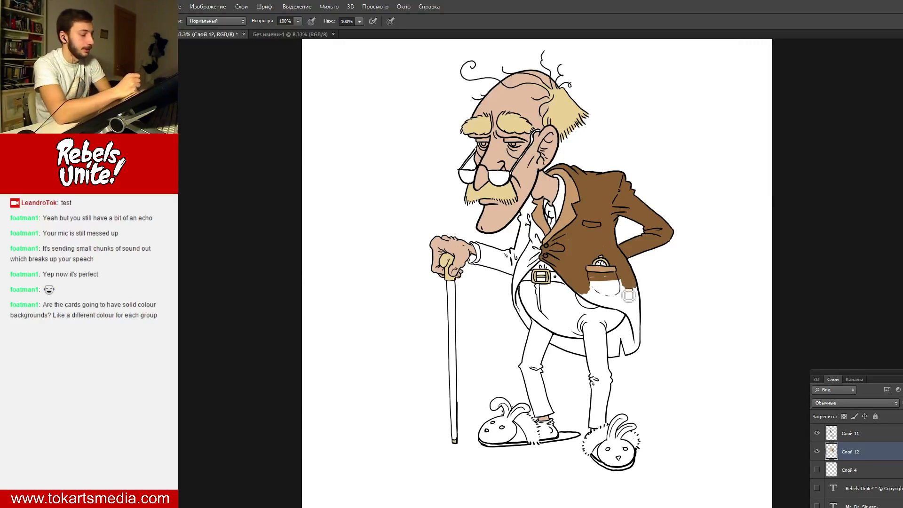
- Paint the jacket's lower front dark brown around the watch pocket, down the side edge and over the split coat tail
{"action": "mouse_move", "coordinate": [631, 292]}
{"action": "left_mouse_down"}
{"action": "mouse_move", "coordinate": [634, 305]}
{"action": "mouse_move", "coordinate": [624, 287]}
{"action": "mouse_move", "coordinate": [638, 305]}
{"action": "mouse_move", "coordinate": [641, 296]}
{"action": "mouse_move", "coordinate": [643, 326]}
{"action": "left_mouse_up"}
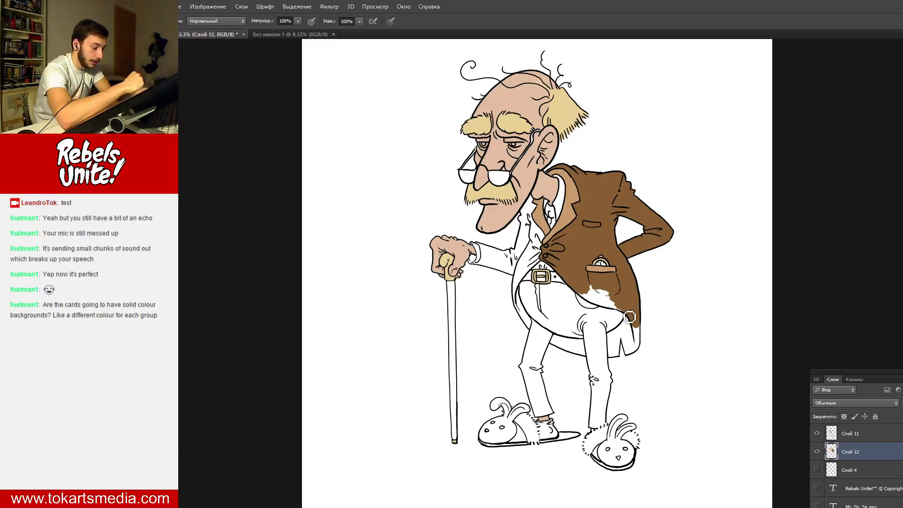
{"action": "left_click_drag", "start_coordinate": [619, 313], "coordinate": [582, 296]}
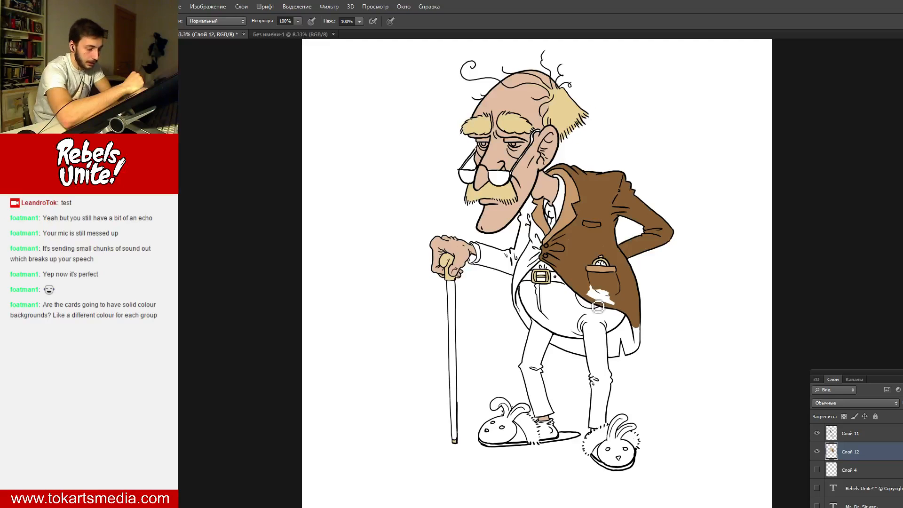
{"action": "mouse_move", "coordinate": [591, 297]}
{"action": "left_mouse_down"}
{"action": "mouse_move", "coordinate": [617, 304]}
{"action": "mouse_move", "coordinate": [621, 295]}
{"action": "left_mouse_up"}
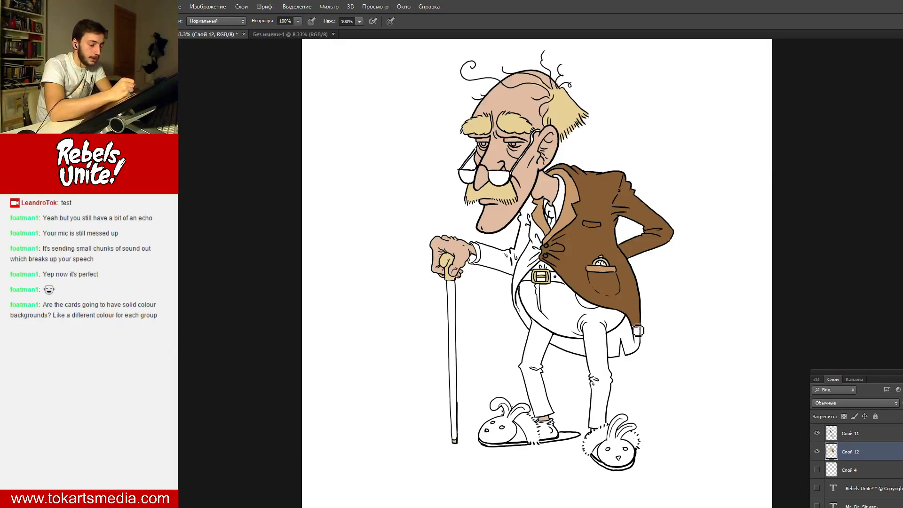
{"action": "mouse_move", "coordinate": [637, 329]}
{"action": "left_mouse_down"}
{"action": "mouse_move", "coordinate": [641, 344]}
{"action": "mouse_move", "coordinate": [640, 317]}
{"action": "left_mouse_up"}
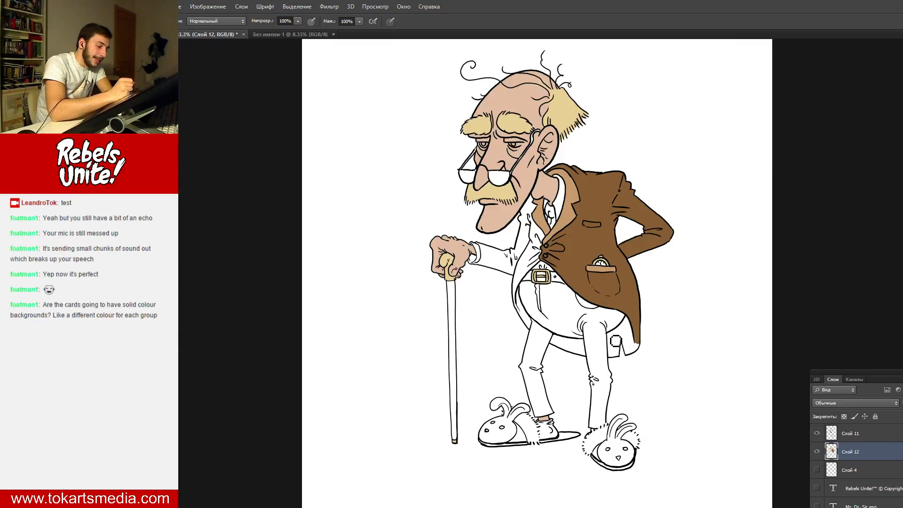
{"action": "mouse_move", "coordinate": [614, 347]}
{"action": "left_mouse_down"}
{"action": "mouse_move", "coordinate": [621, 359]}
{"action": "mouse_move", "coordinate": [620, 335]}
{"action": "mouse_move", "coordinate": [617, 351]}
{"action": "left_mouse_up"}
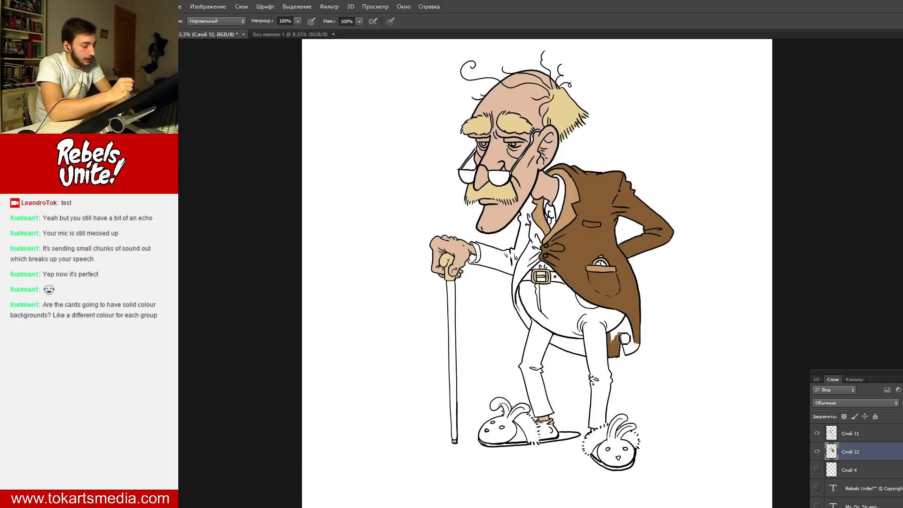
{"action": "mouse_move", "coordinate": [620, 337]}
{"action": "left_mouse_down"}
{"action": "mouse_move", "coordinate": [630, 325]}
{"action": "mouse_move", "coordinate": [630, 358]}
{"action": "mouse_move", "coordinate": [643, 347]}
{"action": "left_mouse_up"}
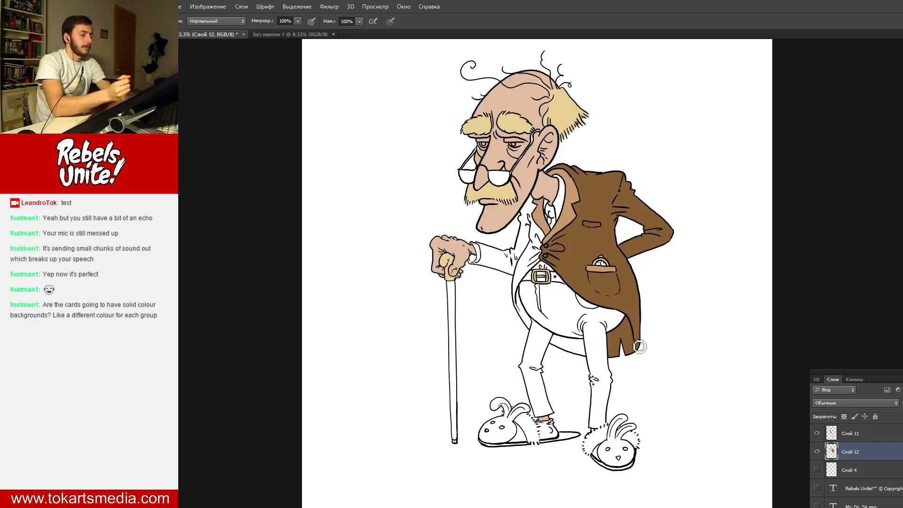
- Paint the jacket's far front panel dark brown, from under the chin past the buttons and down along the belly's edge
{"action": "mouse_move", "coordinate": [539, 247]}
{"action": "left_mouse_down"}
{"action": "mouse_move", "coordinate": [534, 234]}
{"action": "mouse_move", "coordinate": [547, 238]}
{"action": "mouse_move", "coordinate": [534, 222]}
{"action": "left_mouse_up"}
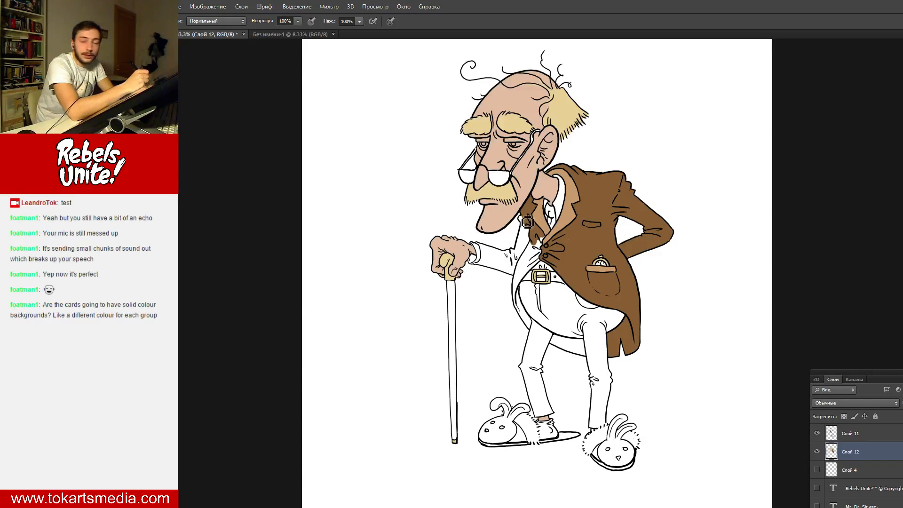
{"action": "left_click_drag", "start_coordinate": [530, 215], "coordinate": [523, 220]}
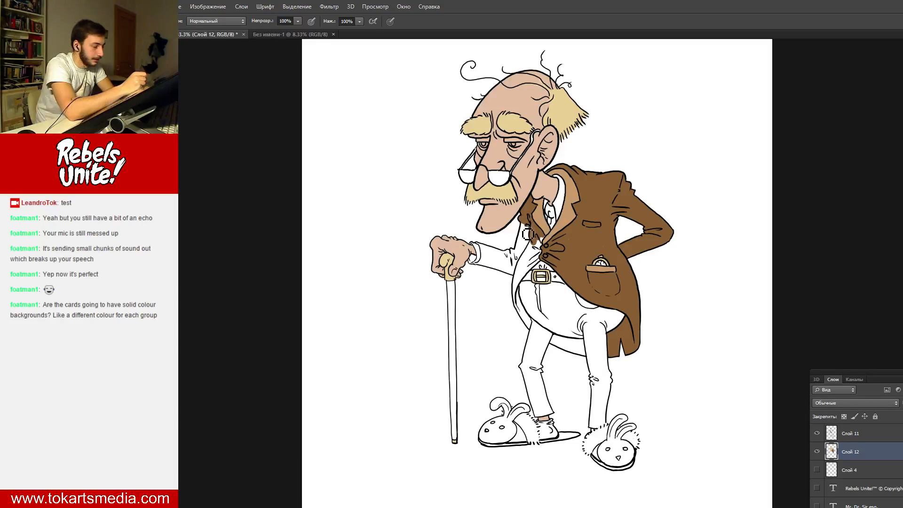
{"action": "mouse_move", "coordinate": [527, 233]}
{"action": "left_mouse_down"}
{"action": "mouse_move", "coordinate": [527, 228]}
{"action": "mouse_move", "coordinate": [520, 259]}
{"action": "mouse_move", "coordinate": [533, 229]}
{"action": "mouse_move", "coordinate": [534, 257]}
{"action": "mouse_move", "coordinate": [547, 243]}
{"action": "mouse_move", "coordinate": [545, 241]}
{"action": "left_mouse_up"}
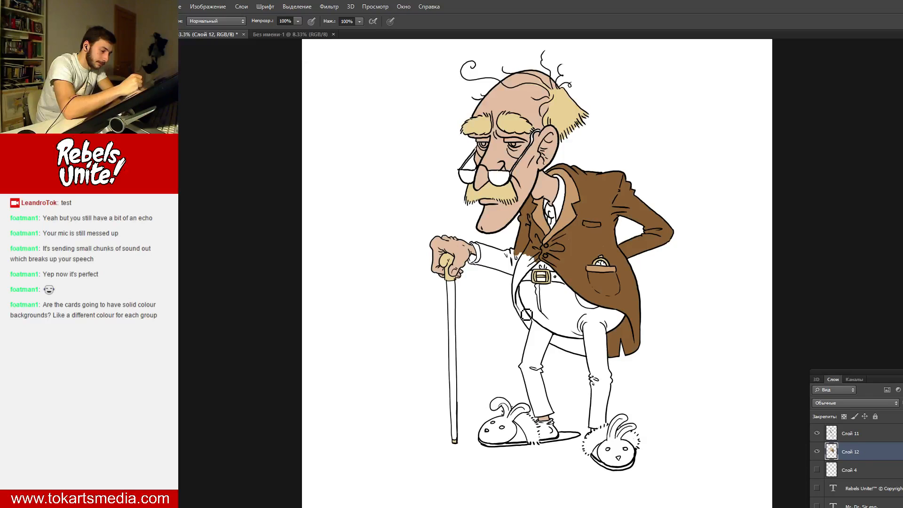
{"action": "mouse_move", "coordinate": [524, 257]}
{"action": "left_mouse_down"}
{"action": "mouse_move", "coordinate": [516, 285]}
{"action": "mouse_move", "coordinate": [520, 276]}
{"action": "left_mouse_up"}
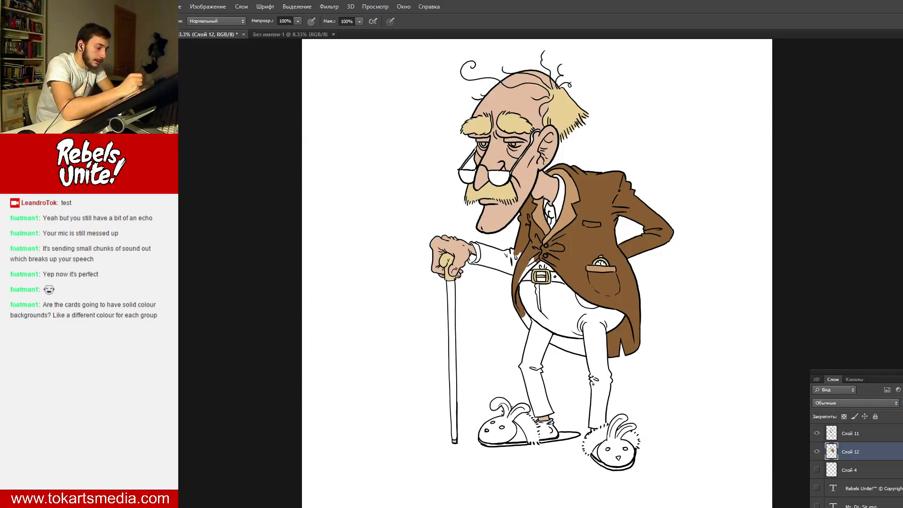
{"action": "mouse_move", "coordinate": [529, 270]}
{"action": "left_mouse_down"}
{"action": "mouse_move", "coordinate": [523, 286]}
{"action": "mouse_move", "coordinate": [528, 274]}
{"action": "left_mouse_up"}
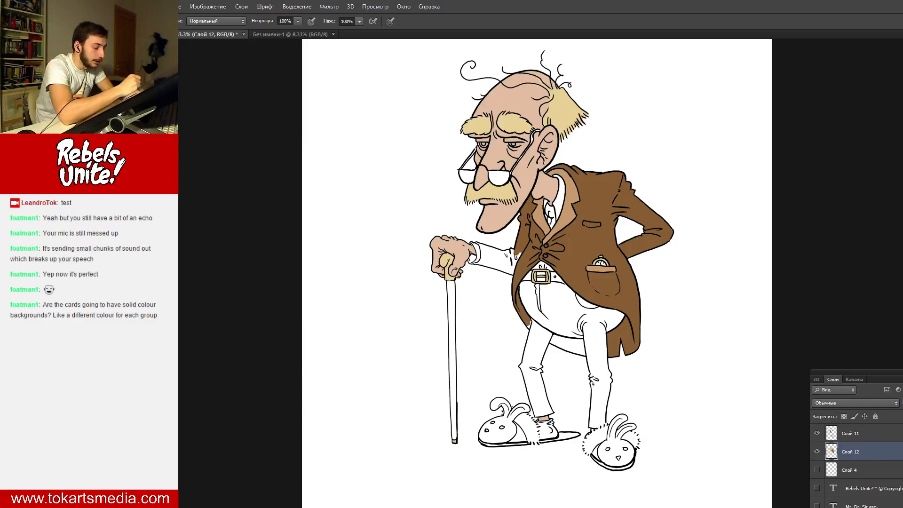
{"action": "left_click_drag", "start_coordinate": [535, 327], "coordinate": [532, 308]}
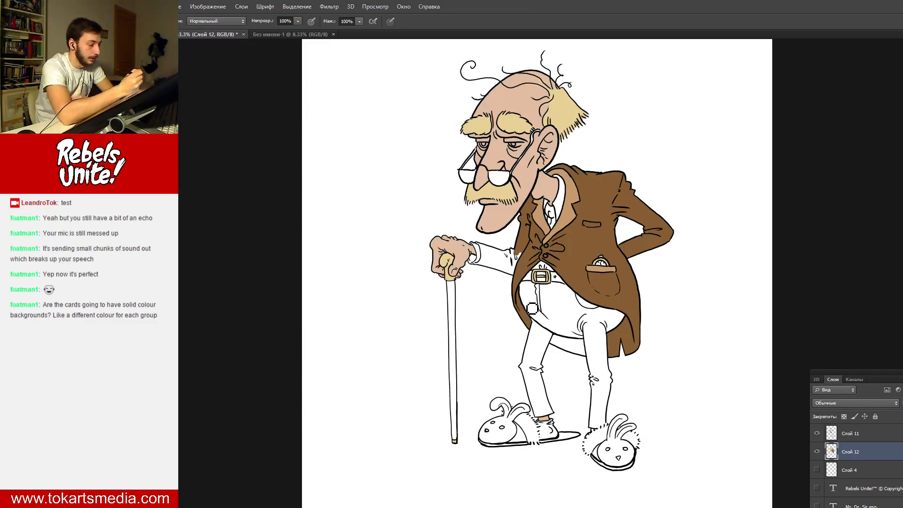
- Fill the sleeve of the arm holding the cane and the jacket's back hem between the legs with dark brown
{"action": "mouse_move", "coordinate": [506, 271]}
{"action": "left_mouse_down"}
{"action": "mouse_move", "coordinate": [519, 273]}
{"action": "mouse_move", "coordinate": [502, 265]}
{"action": "mouse_move", "coordinate": [527, 258]}
{"action": "mouse_move", "coordinate": [504, 257]}
{"action": "left_mouse_up"}
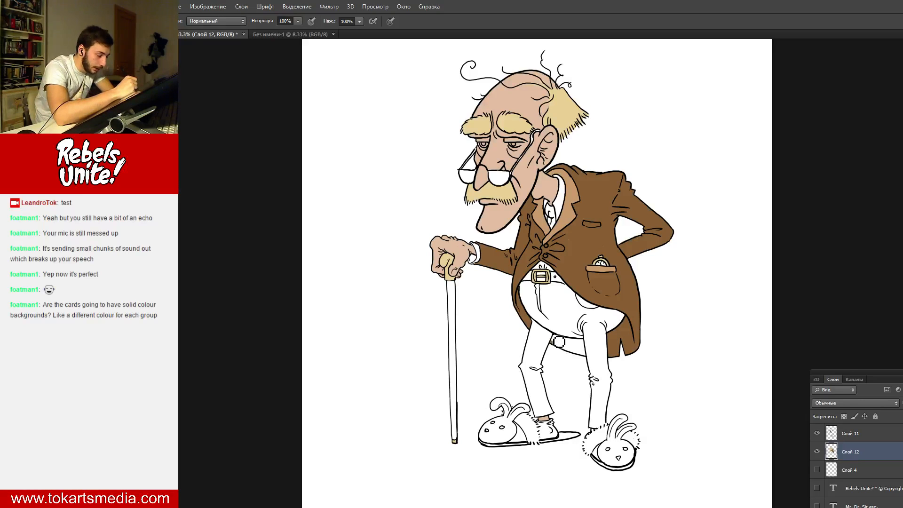
{"action": "mouse_move", "coordinate": [559, 342]}
{"action": "left_mouse_down"}
{"action": "mouse_move", "coordinate": [588, 351]}
{"action": "mouse_move", "coordinate": [589, 361]}
{"action": "left_mouse_up"}
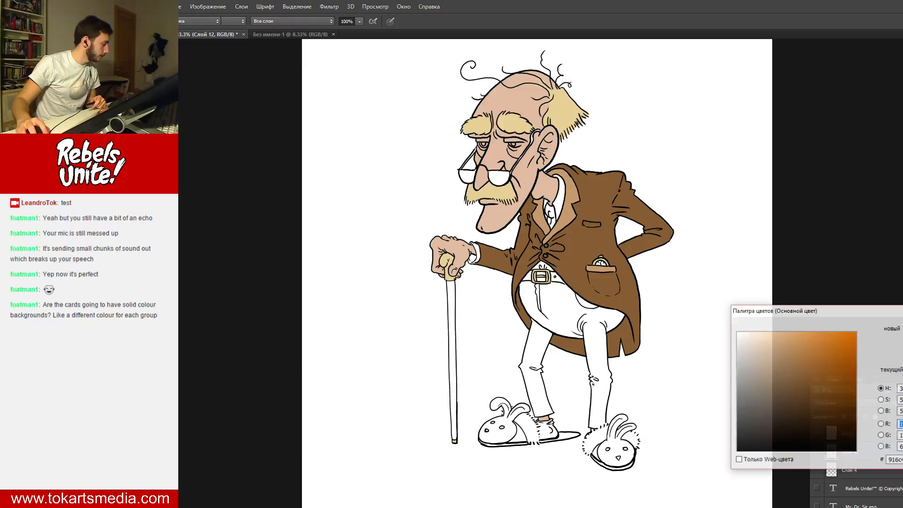
- Try a dark greyish-olive foreground colour on the trousers below the belt
{"action": "left_click", "coordinate": [771, 399]}
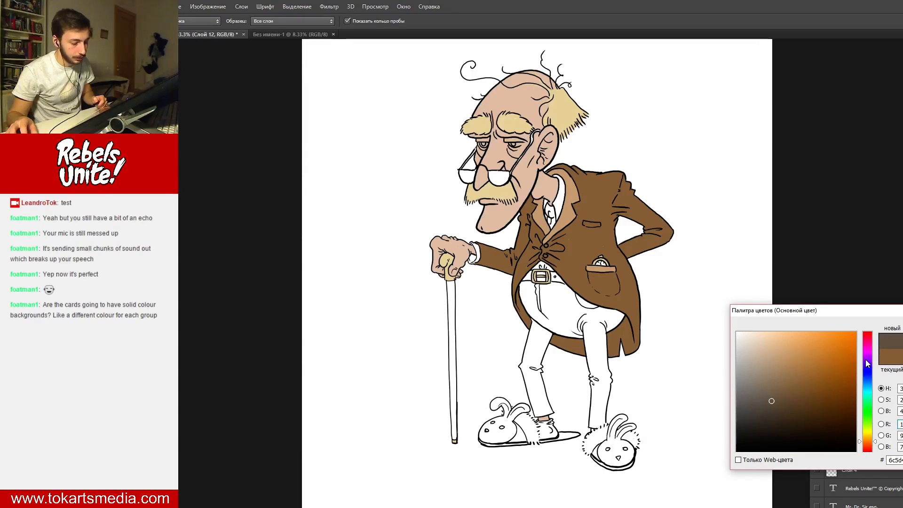
{"action": "left_click", "coordinate": [866, 360]}
{"action": "mouse_move", "coordinate": [774, 403]}
{"action": "left_mouse_down"}
{"action": "mouse_move", "coordinate": [757, 392]}
{"action": "mouse_move", "coordinate": [764, 405]}
{"action": "mouse_move", "coordinate": [797, 406]}
{"action": "mouse_move", "coordinate": [768, 396]}
{"action": "mouse_move", "coordinate": [767, 405]}
{"action": "left_mouse_up"}
{"action": "left_click", "coordinate": [871, 435]}
{"action": "left_click", "coordinate": [762, 395]}
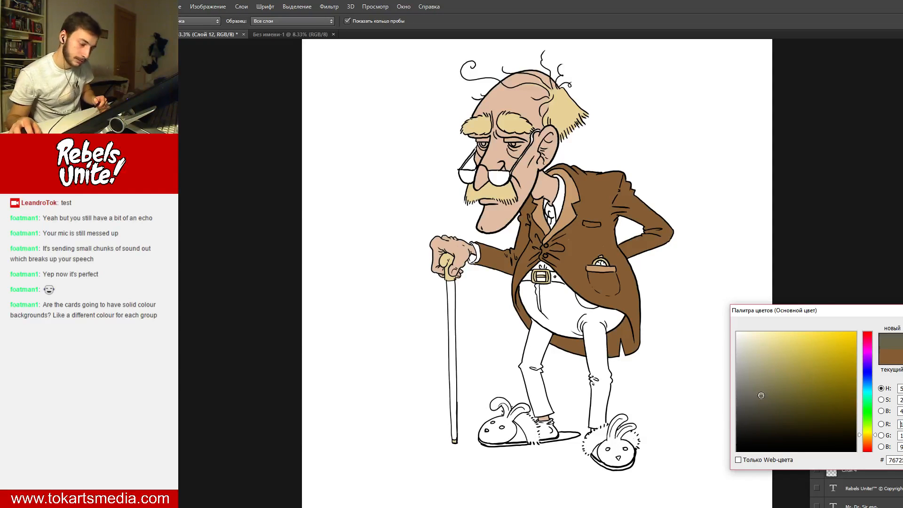
{"action": "key", "text": "Return"}
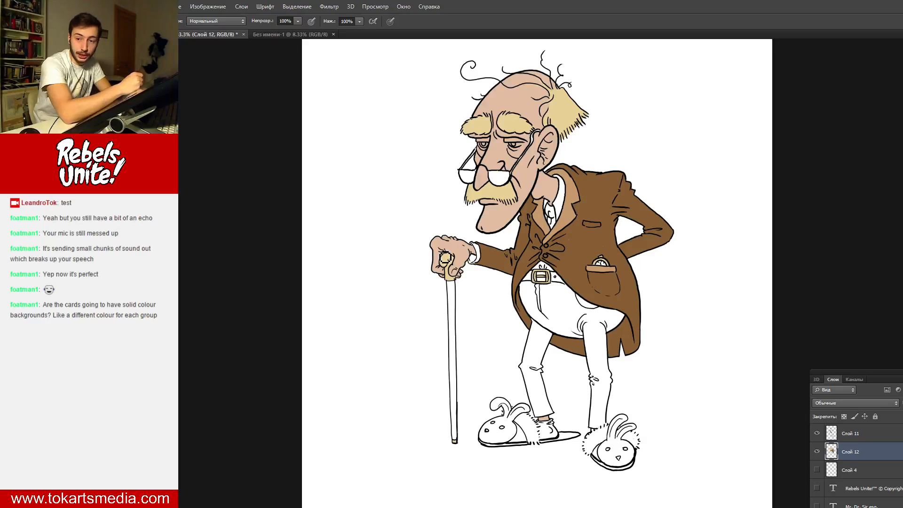
{"action": "mouse_move", "coordinate": [550, 325]}
{"action": "left_mouse_down"}
{"action": "mouse_move", "coordinate": [532, 303]}
{"action": "mouse_move", "coordinate": [556, 312]}
{"action": "mouse_move", "coordinate": [574, 303]}
{"action": "mouse_move", "coordinate": [575, 290]}
{"action": "mouse_move", "coordinate": [579, 299]}
{"action": "mouse_move", "coordinate": [562, 293]}
{"action": "left_mouse_up"}
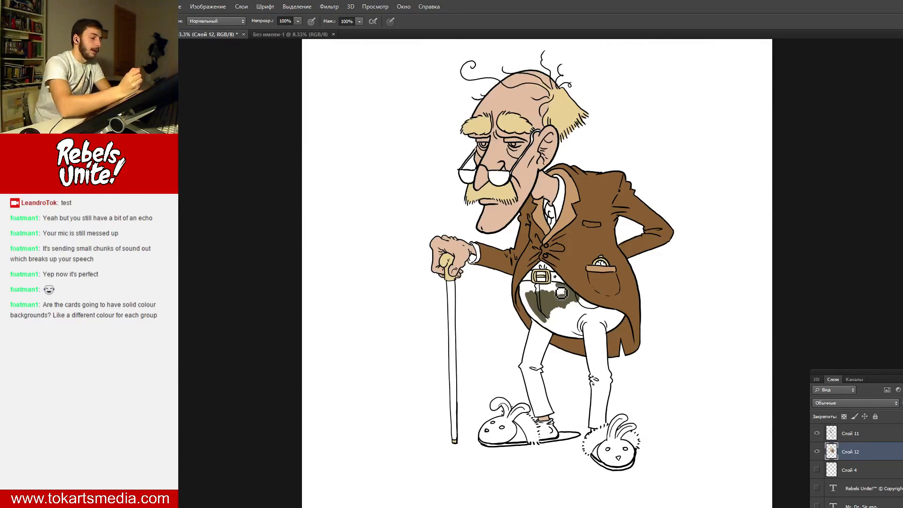
- Try a slightly lighter, warmer olive-brown over the patch on the trousers
{"action": "key", "text": "n"}
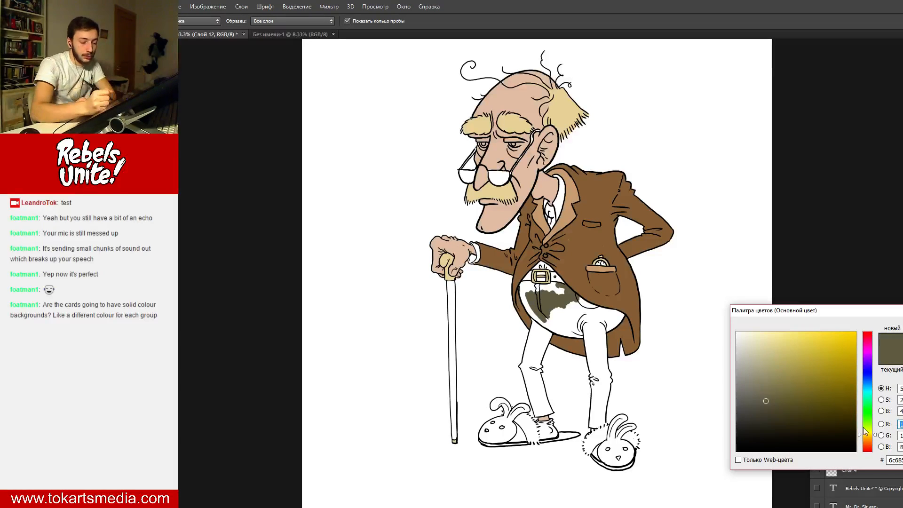
{"action": "left_click_drag", "start_coordinate": [863, 428], "coordinate": [868, 439]}
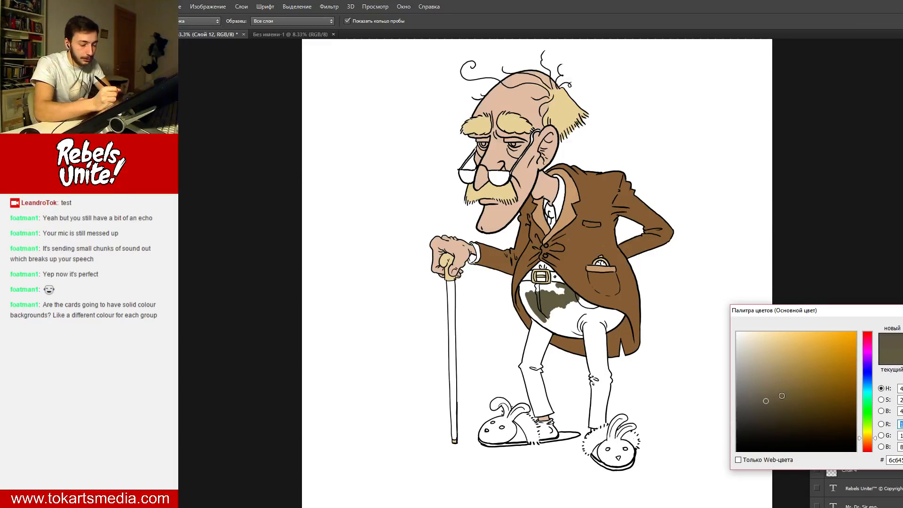
{"action": "left_click", "coordinate": [783, 393]}
{"action": "key", "text": "Return"}
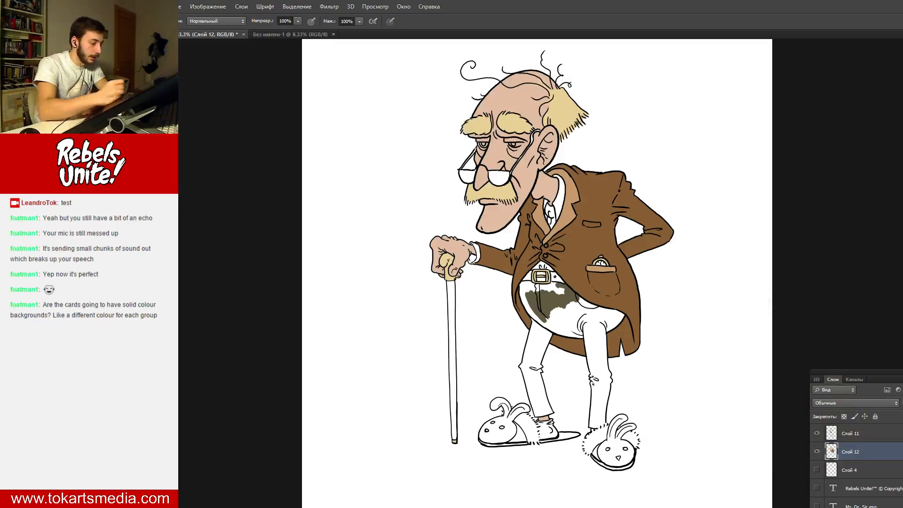
{"action": "mouse_move", "coordinate": [542, 307]}
{"action": "left_mouse_down"}
{"action": "mouse_move", "coordinate": [551, 299]}
{"action": "mouse_move", "coordinate": [568, 316]}
{"action": "mouse_move", "coordinate": [568, 294]}
{"action": "mouse_move", "coordinate": [584, 303]}
{"action": "mouse_move", "coordinate": [567, 290]}
{"action": "mouse_move", "coordinate": [530, 292]}
{"action": "mouse_move", "coordinate": [542, 316]}
{"action": "left_mouse_up"}
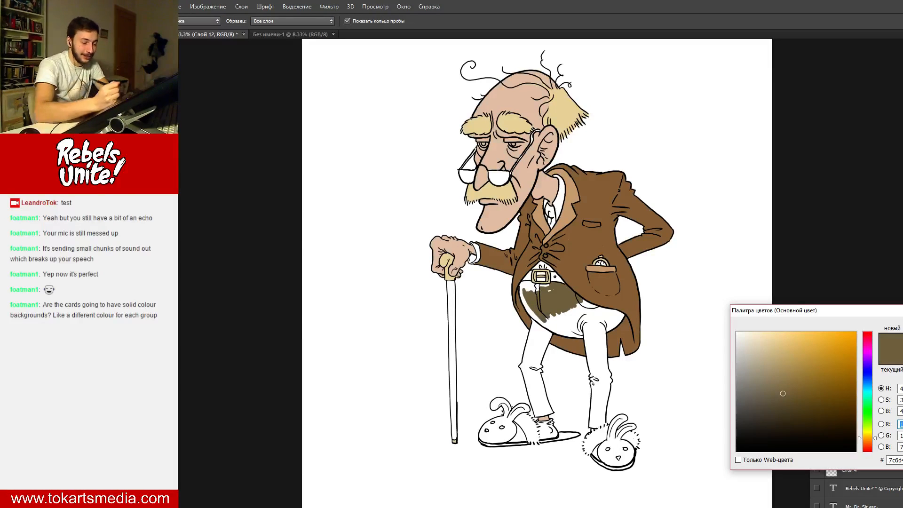
- Set the foreground colour to a deep saturated brown and paint it over the test patches on the trousers
{"action": "left_click", "coordinate": [798, 367]}
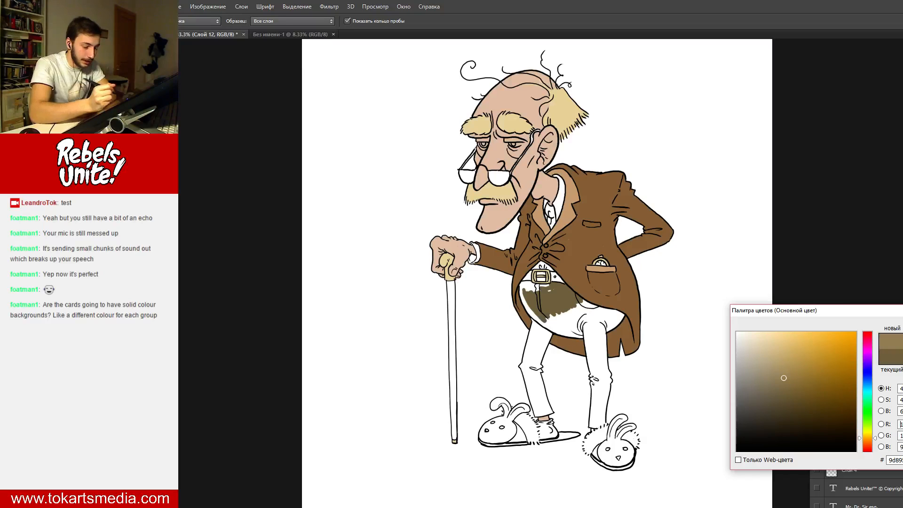
{"action": "left_click", "coordinate": [831, 396]}
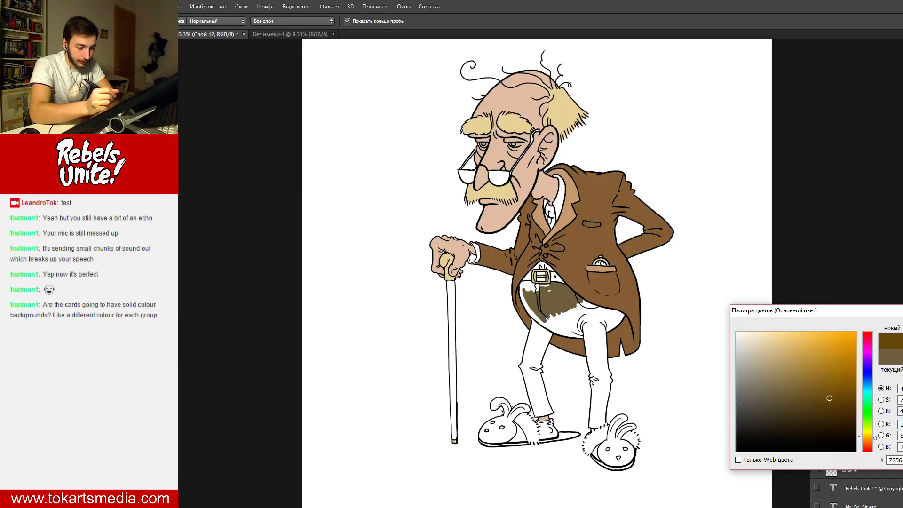
{"action": "key", "text": "Return"}
{"action": "left_click_drag", "start_coordinate": [549, 318], "coordinate": [578, 299]}
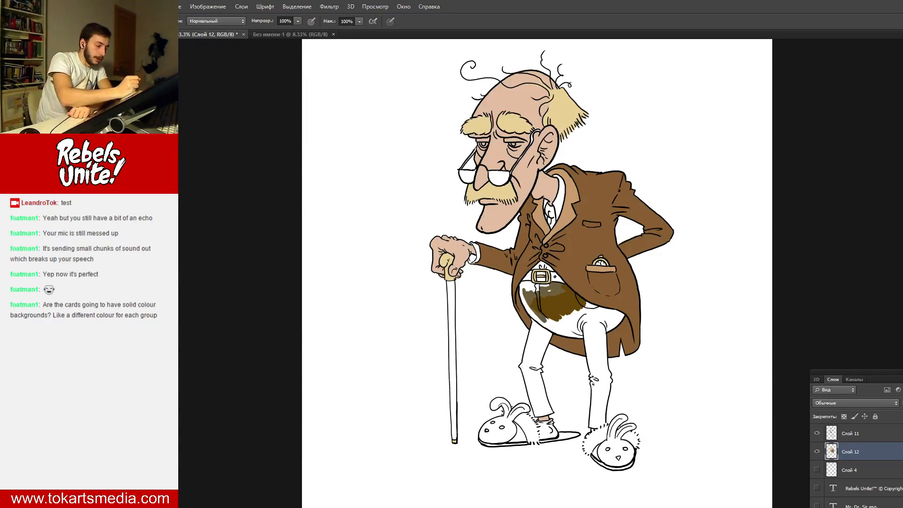
{"action": "left_click_drag", "start_coordinate": [525, 294], "coordinate": [540, 308]}
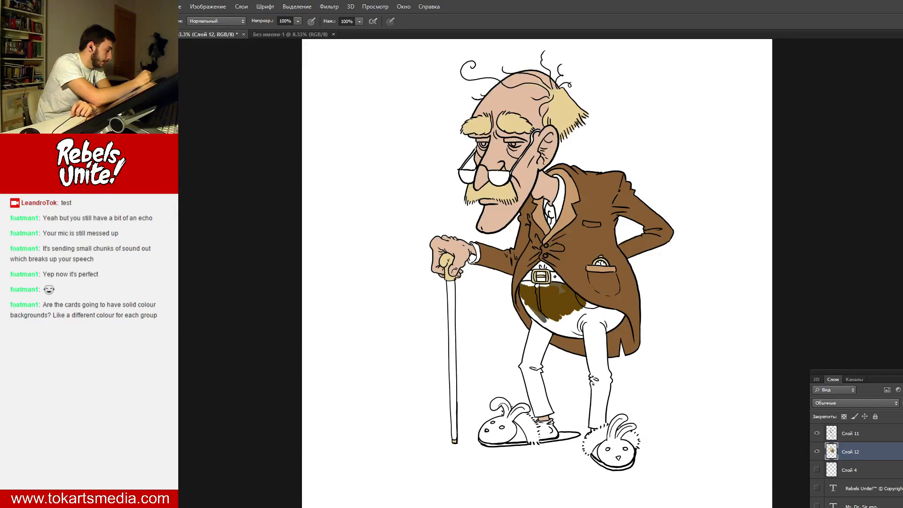
- Fill the trousers' far hip and the strip along the belt with the deep brown
{"action": "key", "text": "n"}
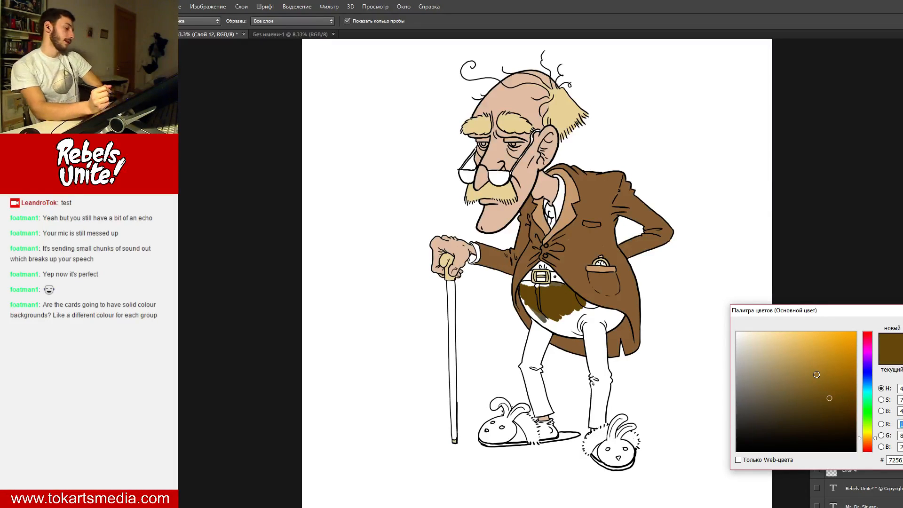
{"action": "key", "text": "Return"}
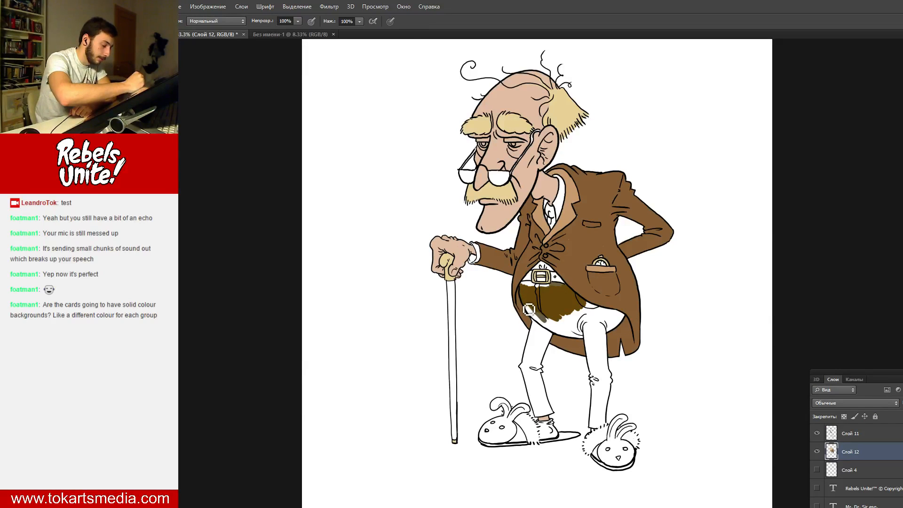
{"action": "mouse_move", "coordinate": [529, 309]}
{"action": "left_mouse_down"}
{"action": "mouse_move", "coordinate": [562, 338]}
{"action": "mouse_move", "coordinate": [536, 315]}
{"action": "mouse_move", "coordinate": [563, 332]}
{"action": "mouse_move", "coordinate": [544, 325]}
{"action": "left_mouse_up"}
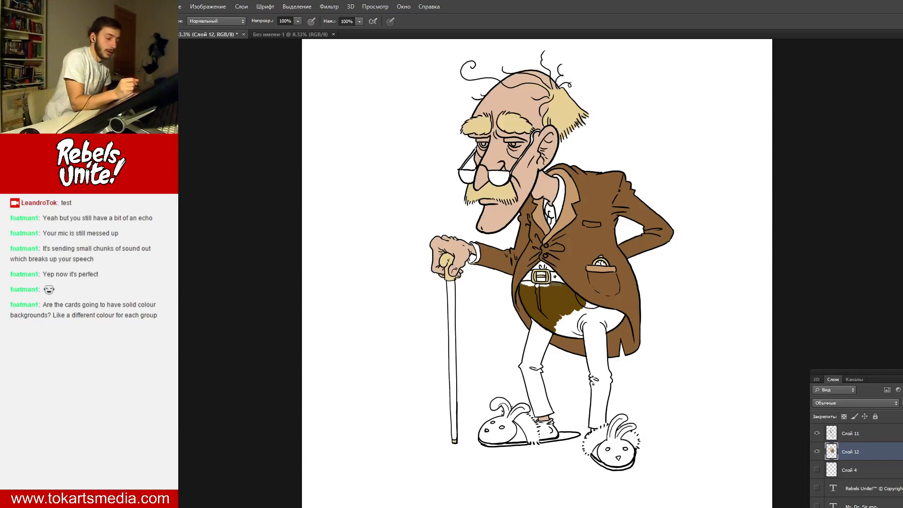
{"action": "left_click_drag", "start_coordinate": [527, 288], "coordinate": [530, 288]}
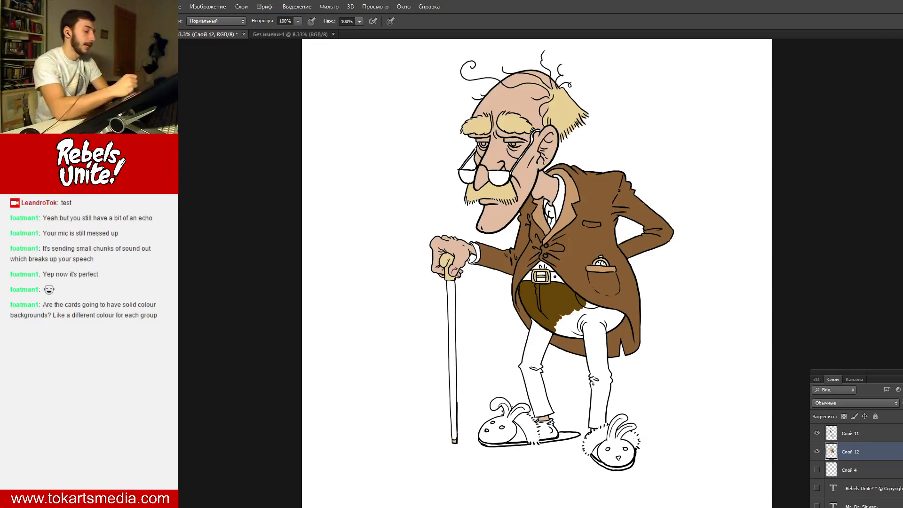
- Paint the trousers' near hip and the near leg deep brown, past the knee down to the bunny slipper
{"action": "mouse_move", "coordinate": [580, 330]}
{"action": "left_mouse_down"}
{"action": "mouse_move", "coordinate": [589, 308]}
{"action": "mouse_move", "coordinate": [629, 320]}
{"action": "mouse_move", "coordinate": [608, 338]}
{"action": "mouse_move", "coordinate": [614, 333]}
{"action": "mouse_move", "coordinate": [598, 327]}
{"action": "mouse_move", "coordinate": [609, 330]}
{"action": "mouse_move", "coordinate": [599, 315]}
{"action": "mouse_move", "coordinate": [616, 327]}
{"action": "mouse_move", "coordinate": [624, 322]}
{"action": "mouse_move", "coordinate": [613, 331]}
{"action": "mouse_move", "coordinate": [612, 319]}
{"action": "mouse_move", "coordinate": [591, 342]}
{"action": "mouse_move", "coordinate": [599, 379]}
{"action": "mouse_move", "coordinate": [609, 350]}
{"action": "left_mouse_up"}
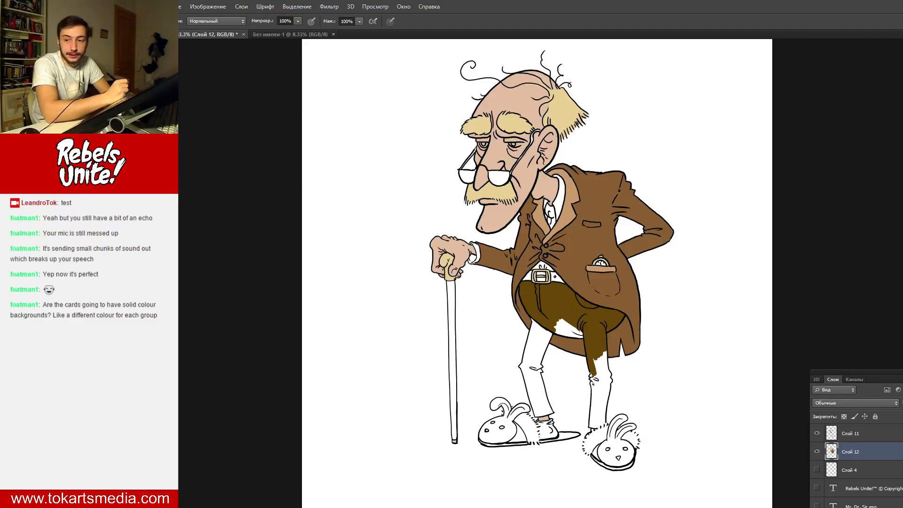
{"action": "mouse_move", "coordinate": [600, 369]}
{"action": "left_mouse_down"}
{"action": "mouse_move", "coordinate": [604, 379]}
{"action": "mouse_move", "coordinate": [607, 362]}
{"action": "mouse_move", "coordinate": [609, 377]}
{"action": "mouse_move", "coordinate": [608, 360]}
{"action": "mouse_move", "coordinate": [610, 371]}
{"action": "left_mouse_up"}
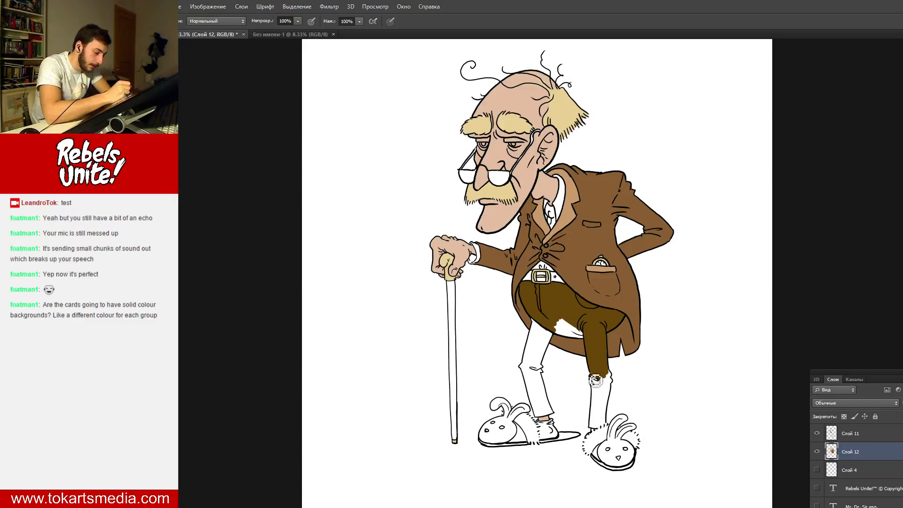
{"action": "mouse_move", "coordinate": [593, 379]}
{"action": "left_mouse_down"}
{"action": "mouse_move", "coordinate": [596, 433]}
{"action": "mouse_move", "coordinate": [598, 418]}
{"action": "left_mouse_up"}
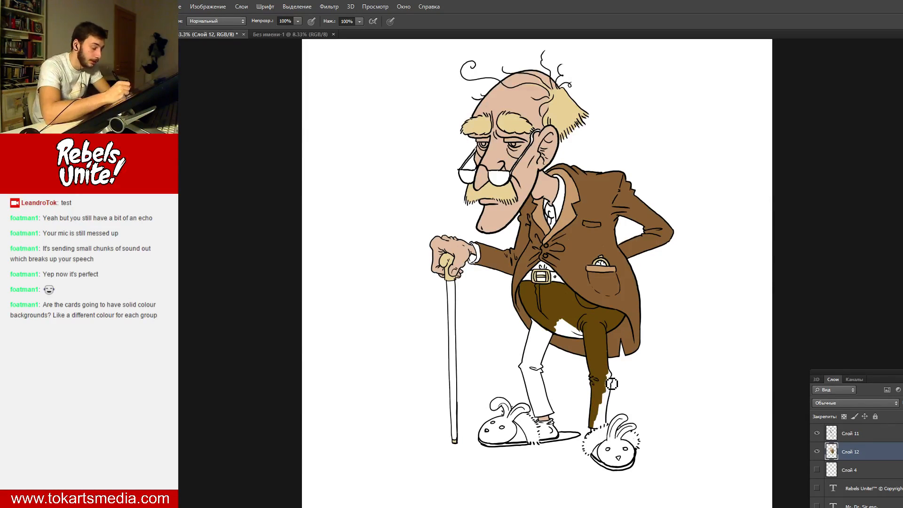
{"action": "mouse_move", "coordinate": [615, 386]}
{"action": "left_mouse_down"}
{"action": "mouse_move", "coordinate": [612, 375]}
{"action": "mouse_move", "coordinate": [613, 383]}
{"action": "left_mouse_up"}
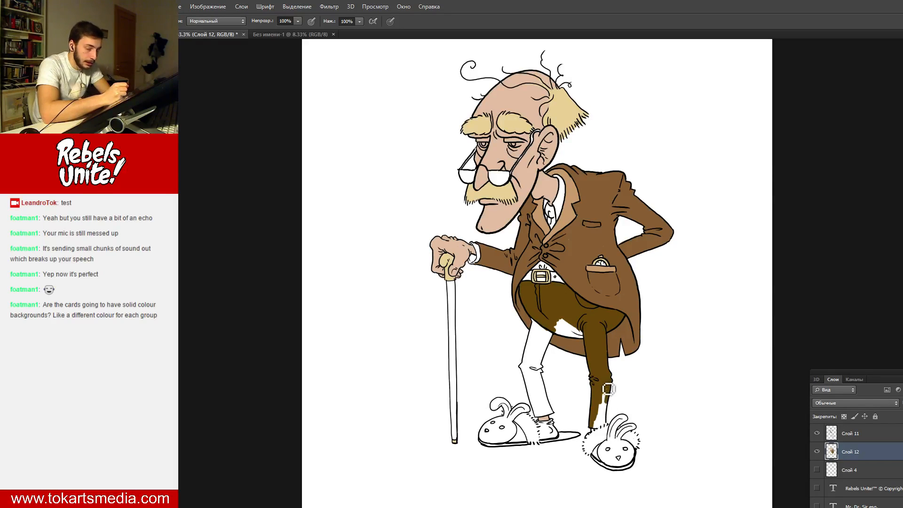
{"action": "mouse_move", "coordinate": [609, 389]}
{"action": "left_mouse_down"}
{"action": "mouse_move", "coordinate": [599, 432]}
{"action": "mouse_move", "coordinate": [608, 393]}
{"action": "mouse_move", "coordinate": [606, 426]}
{"action": "mouse_move", "coordinate": [604, 416]}
{"action": "left_mouse_up"}
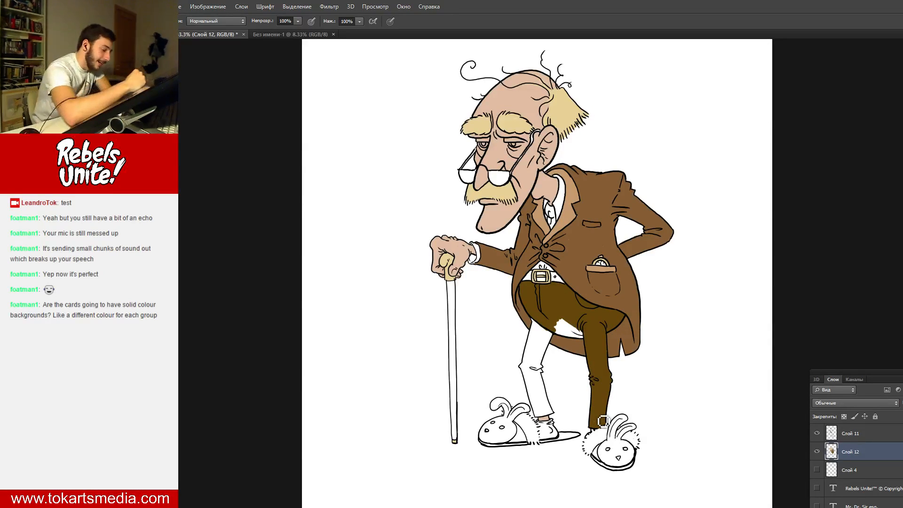
- Fill the remaining gap at the trousers' crotch and paint the far leg deep brown from hip to ankle
{"action": "mouse_move", "coordinate": [562, 319]}
{"action": "left_mouse_down"}
{"action": "mouse_move", "coordinate": [587, 334]}
{"action": "mouse_move", "coordinate": [558, 322]}
{"action": "mouse_move", "coordinate": [586, 334]}
{"action": "mouse_move", "coordinate": [558, 331]}
{"action": "mouse_move", "coordinate": [587, 340]}
{"action": "mouse_move", "coordinate": [558, 334]}
{"action": "mouse_move", "coordinate": [592, 342]}
{"action": "mouse_move", "coordinate": [568, 340]}
{"action": "left_mouse_up"}
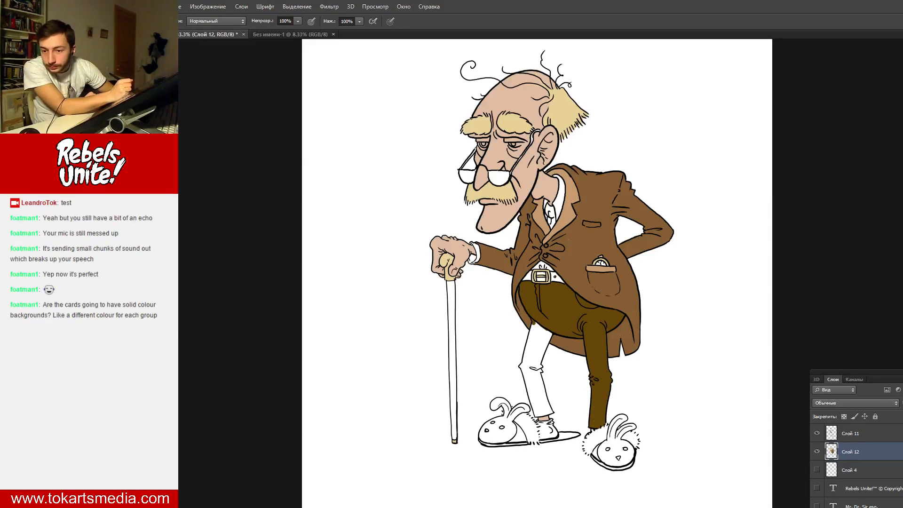
{"action": "mouse_move", "coordinate": [534, 323]}
{"action": "left_mouse_down"}
{"action": "mouse_move", "coordinate": [531, 353]}
{"action": "mouse_move", "coordinate": [552, 323]}
{"action": "mouse_move", "coordinate": [541, 346]}
{"action": "mouse_move", "coordinate": [555, 338]}
{"action": "mouse_move", "coordinate": [545, 368]}
{"action": "mouse_move", "coordinate": [539, 358]}
{"action": "left_mouse_up"}
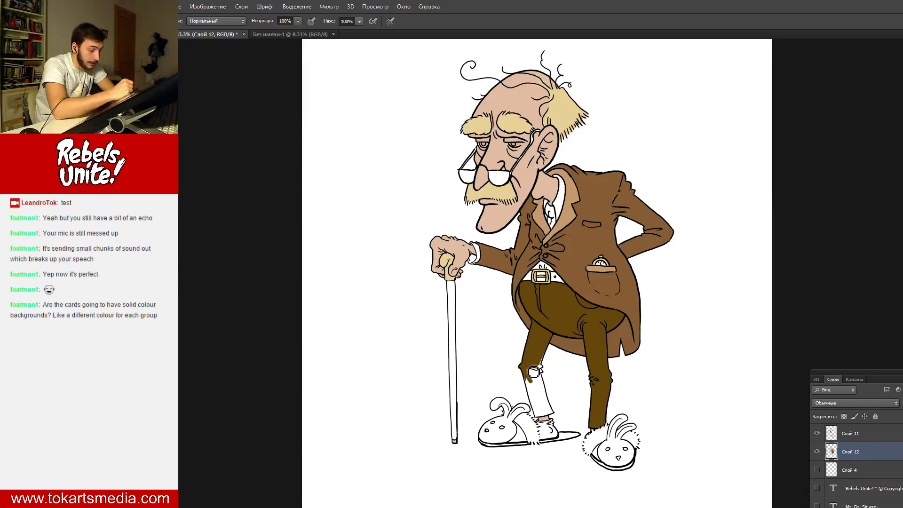
{"action": "mouse_move", "coordinate": [533, 372]}
{"action": "left_mouse_down"}
{"action": "mouse_move", "coordinate": [541, 398]}
{"action": "mouse_move", "coordinate": [536, 371]}
{"action": "mouse_move", "coordinate": [544, 395]}
{"action": "mouse_move", "coordinate": [541, 374]}
{"action": "mouse_move", "coordinate": [541, 373]}
{"action": "left_mouse_up"}
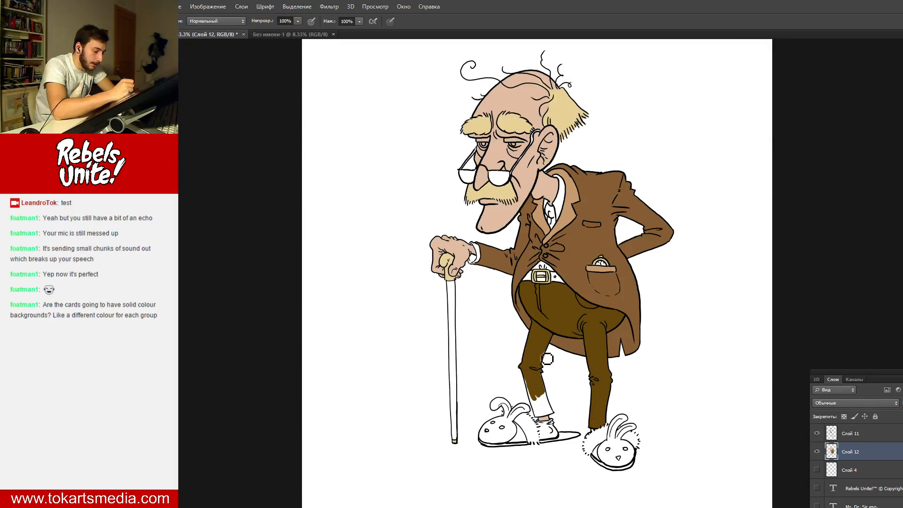
{"action": "mouse_move", "coordinate": [532, 390]}
{"action": "left_mouse_down"}
{"action": "mouse_move", "coordinate": [542, 421]}
{"action": "mouse_move", "coordinate": [552, 408]}
{"action": "left_mouse_up"}
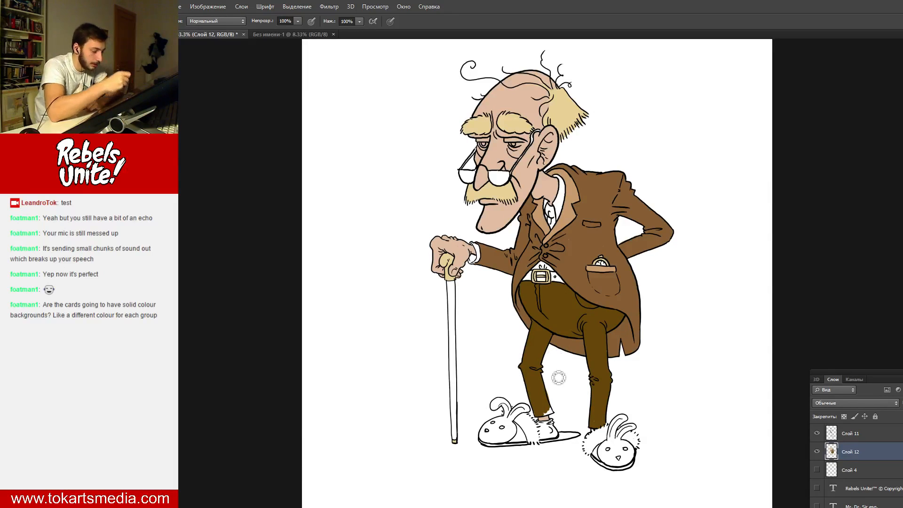
{"action": "mouse_move", "coordinate": [540, 408]}
{"action": "left_mouse_down"}
{"action": "mouse_move", "coordinate": [537, 415]}
{"action": "mouse_move", "coordinate": [556, 417]}
{"action": "left_mouse_up"}
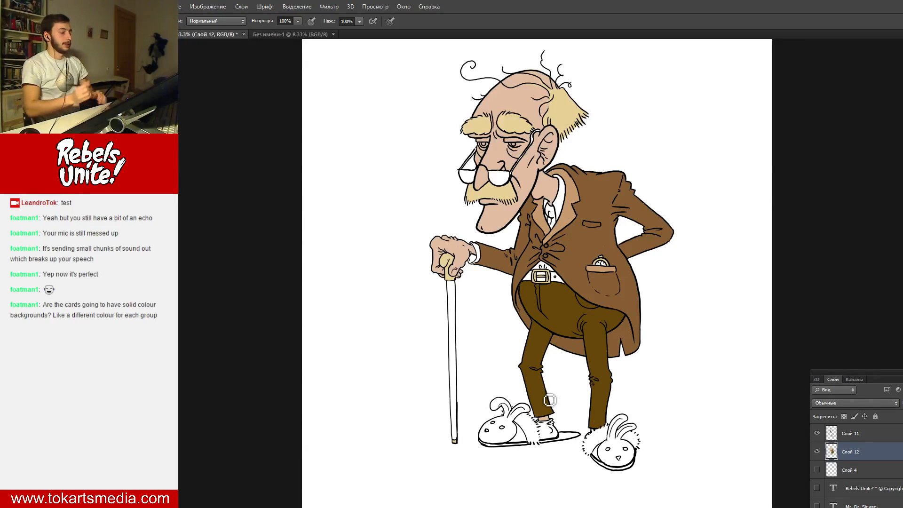
- Paint the walking cane's shaft deep brown from below the hand down to the tip
{"action": "mouse_move", "coordinate": [451, 283]}
{"action": "left_mouse_down"}
{"action": "mouse_move", "coordinate": [455, 312]}
{"action": "mouse_move", "coordinate": [459, 287]}
{"action": "mouse_move", "coordinate": [455, 338]}
{"action": "mouse_move", "coordinate": [461, 323]}
{"action": "left_mouse_up"}
{"action": "key", "text": "ctrl+z"}
{"action": "mouse_move", "coordinate": [458, 366]}
{"action": "left_mouse_down"}
{"action": "mouse_move", "coordinate": [456, 340]}
{"action": "mouse_move", "coordinate": [458, 365]}
{"action": "mouse_move", "coordinate": [459, 343]}
{"action": "mouse_move", "coordinate": [458, 351]}
{"action": "left_mouse_up"}
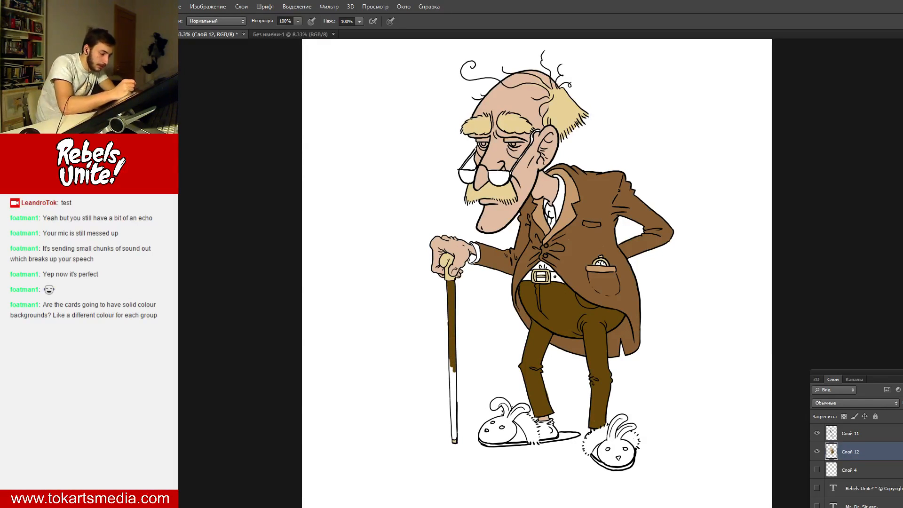
{"action": "mouse_move", "coordinate": [457, 367]}
{"action": "left_mouse_down"}
{"action": "mouse_move", "coordinate": [458, 399]}
{"action": "mouse_move", "coordinate": [464, 366]}
{"action": "mouse_move", "coordinate": [459, 444]}
{"action": "mouse_move", "coordinate": [462, 419]}
{"action": "left_mouse_up"}
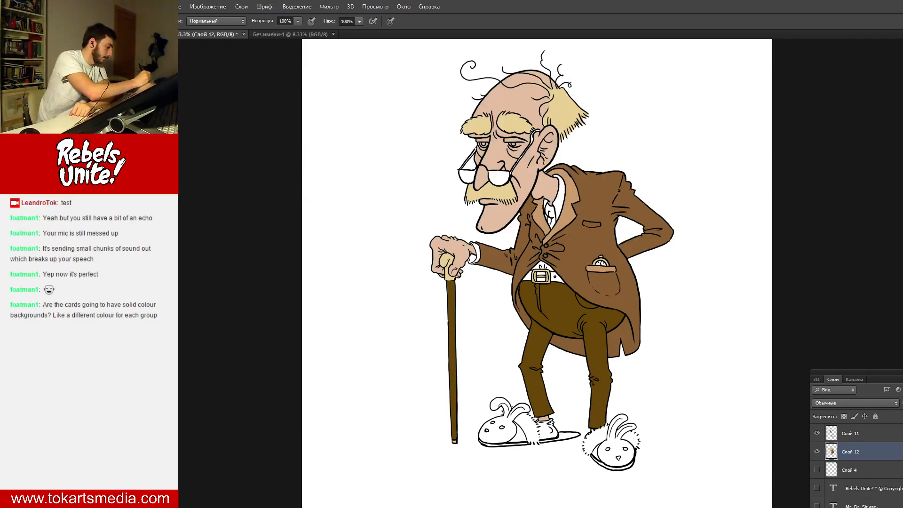
- Pick a pale cream, mute it to a greyer off-white, and paint the shirt collar, shirt front and cuff
{"action": "key", "text": "n"}
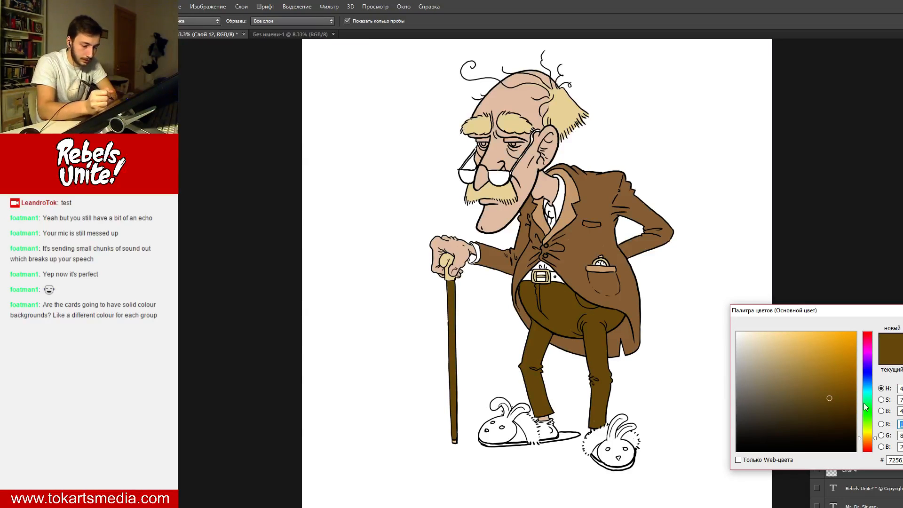
{"action": "left_click", "coordinate": [754, 340]}
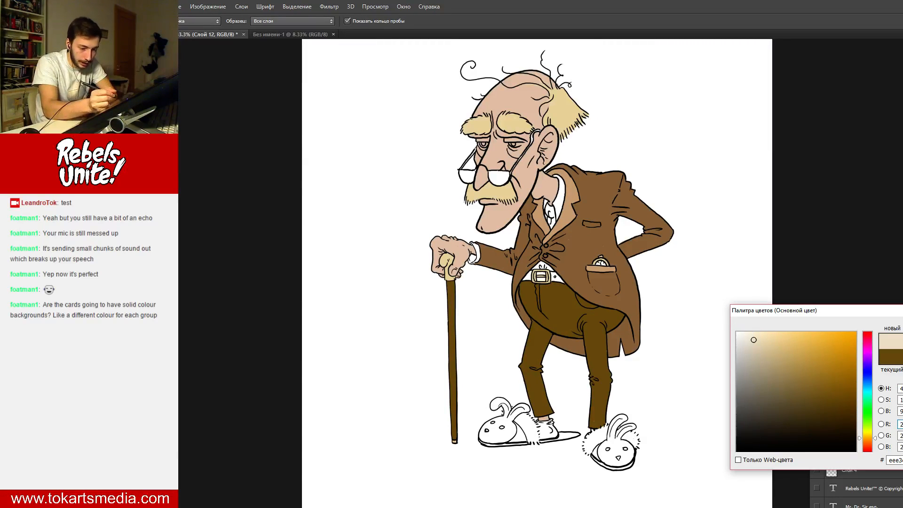
{"action": "key", "text": "Return"}
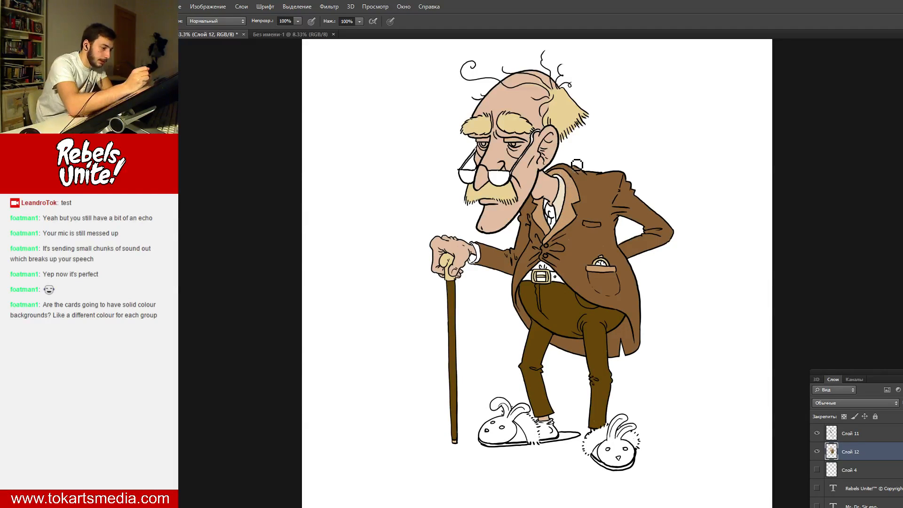
{"action": "key", "text": "n"}
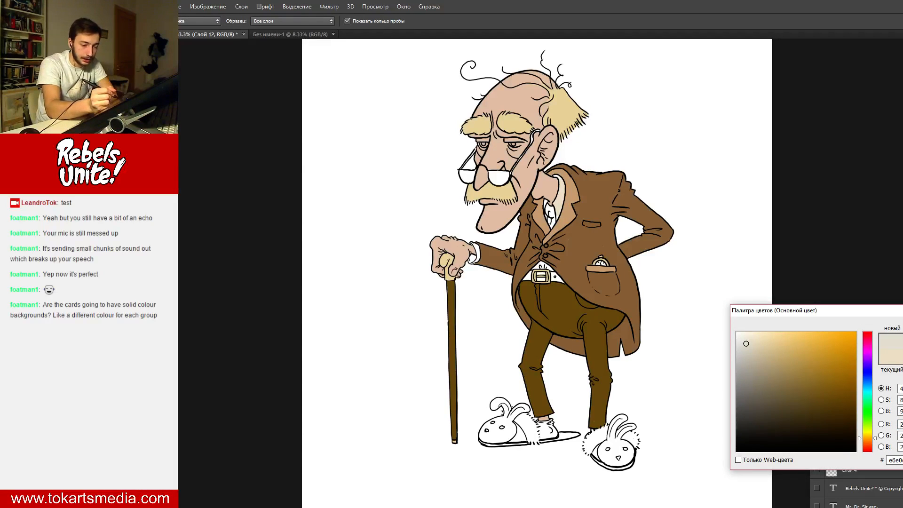
{"action": "key", "text": "Return"}
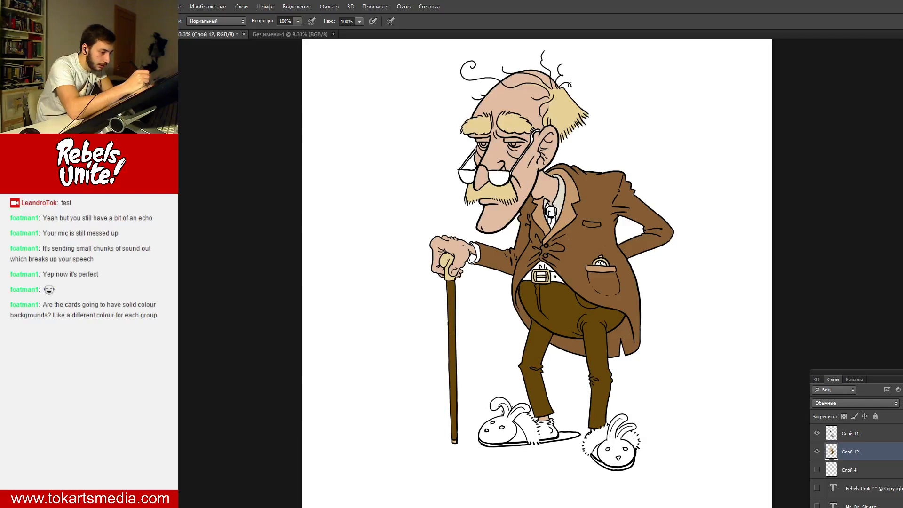
{"action": "left_click_drag", "start_coordinate": [477, 248], "coordinate": [478, 266]}
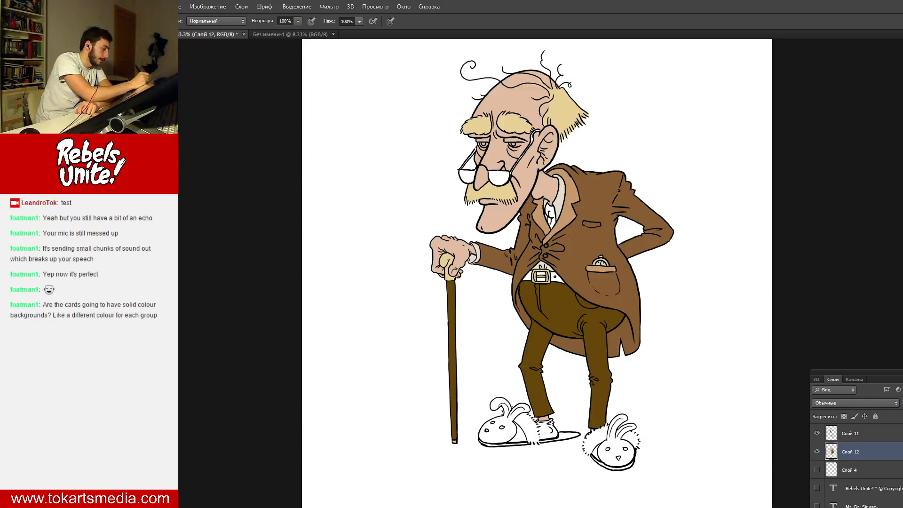
- Set the foreground colour to a very dark reddish brown and paint the belt on both sides of the buckle
{"action": "left_click_drag", "start_coordinate": [835, 392], "coordinate": [780, 422]}
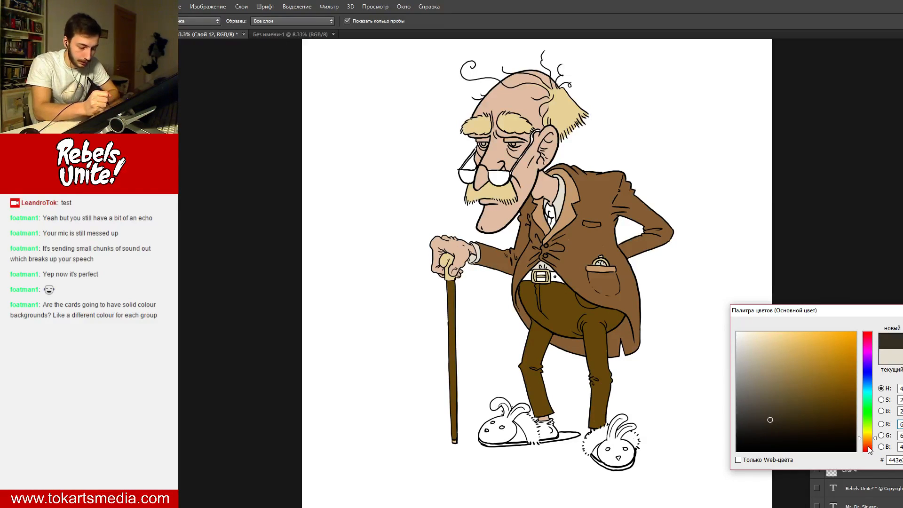
{"action": "left_click", "coordinate": [868, 447]}
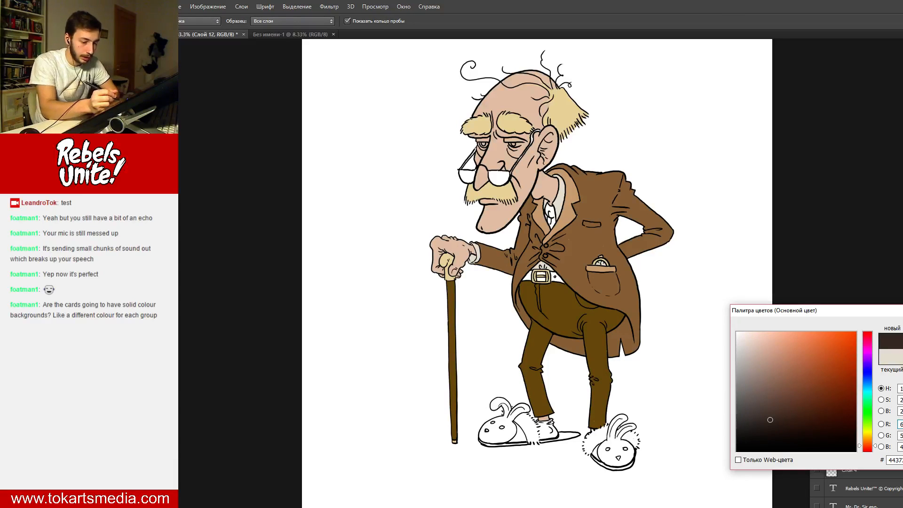
{"action": "key", "text": "Return"}
{"action": "mouse_move", "coordinate": [558, 285]}
{"action": "left_mouse_down"}
{"action": "mouse_move", "coordinate": [556, 278]}
{"action": "mouse_move", "coordinate": [562, 283]}
{"action": "left_mouse_up"}
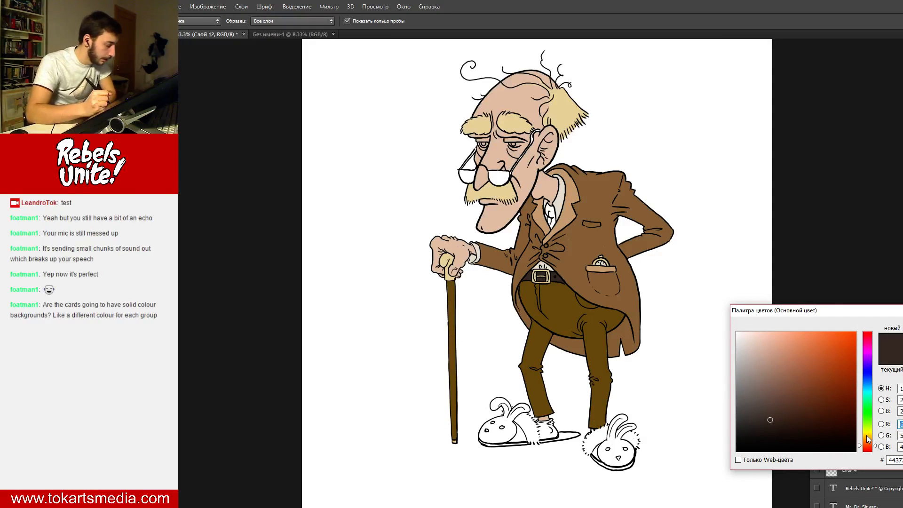
- Set the foreground colour to a slightly lighter dark brown and paint the shoe showing behind the far leg's bunny slipper
{"action": "left_click", "coordinate": [774, 410]}
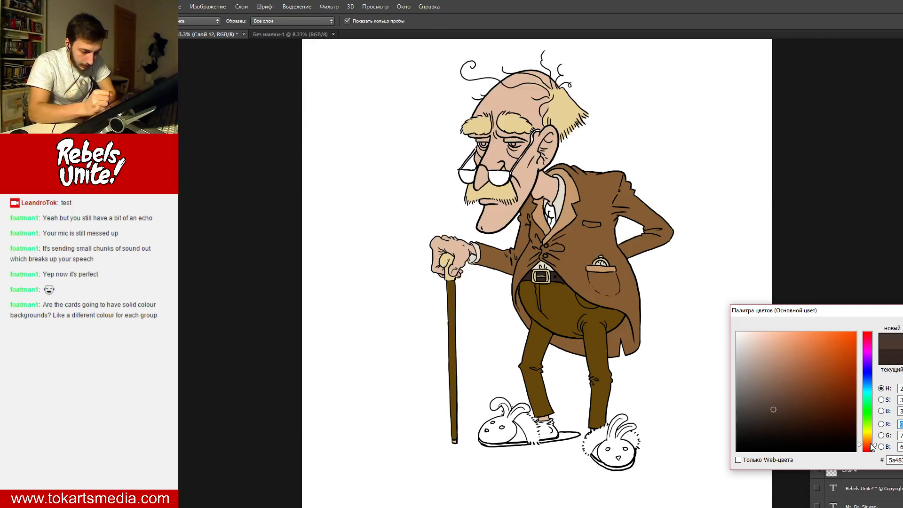
{"action": "key", "text": "Return"}
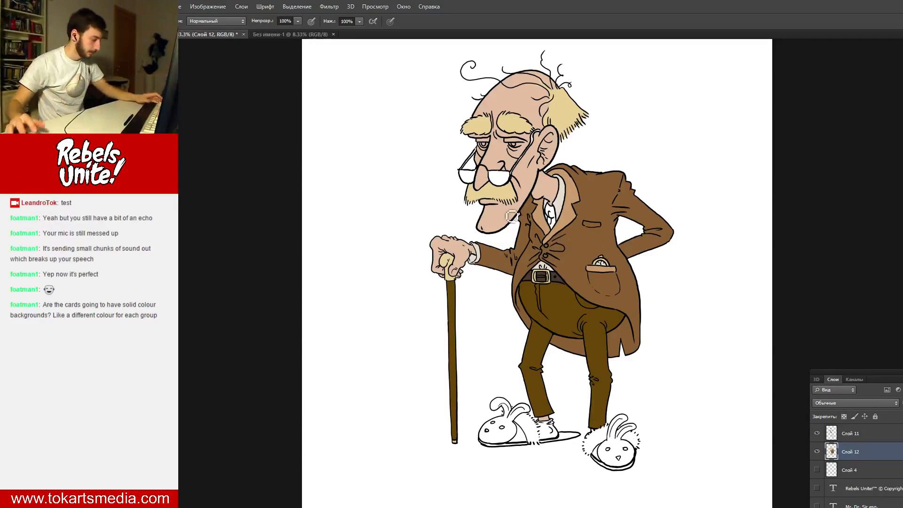
{"action": "key", "text": "alt"}
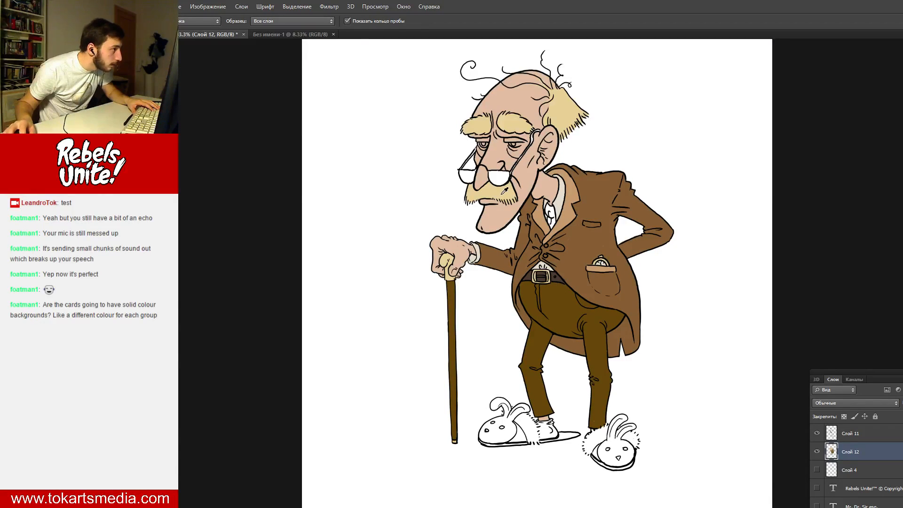
{"action": "left_click", "coordinate": [447, 260], "text": "alt"}
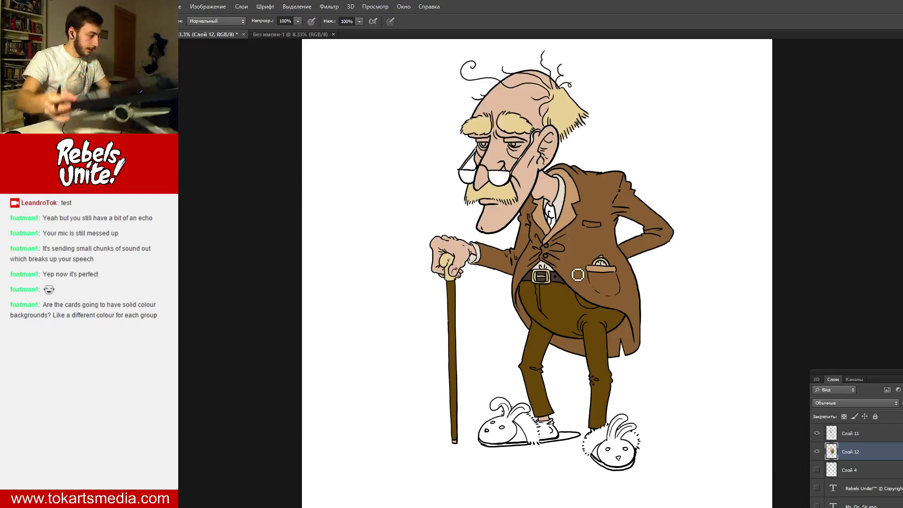
{"action": "key", "text": "i"}
{"action": "left_click", "coordinate": [562, 199]}
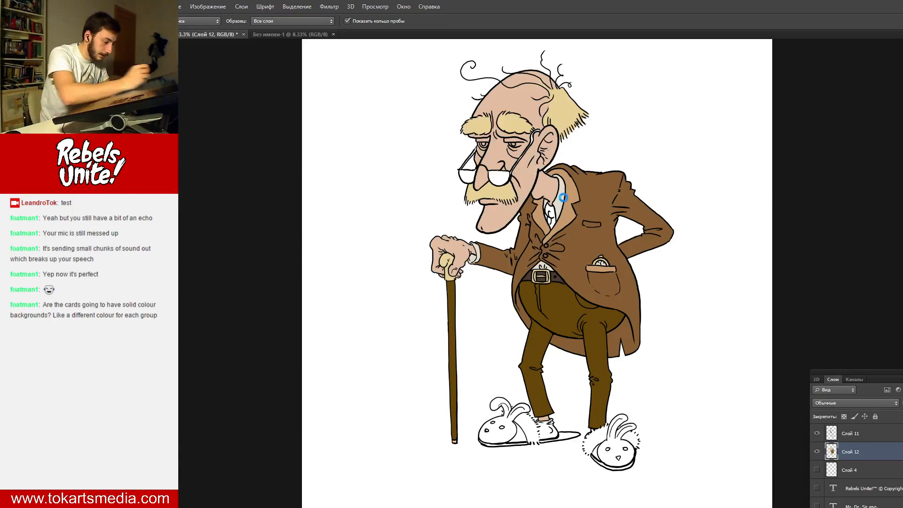
{"action": "key", "text": "b"}
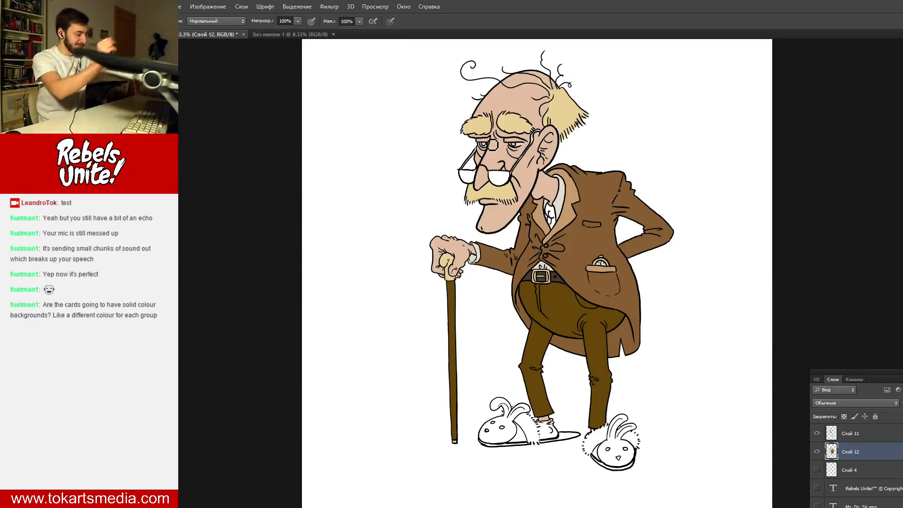
{"action": "key", "text": "alt"}
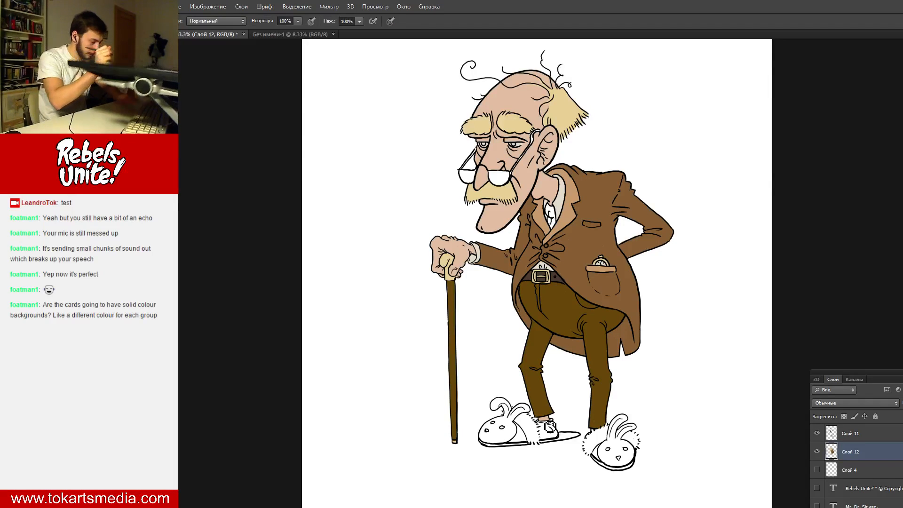
{"action": "mouse_move", "coordinate": [545, 430]}
{"action": "left_mouse_down"}
{"action": "mouse_move", "coordinate": [564, 439]}
{"action": "mouse_move", "coordinate": [553, 441]}
{"action": "mouse_move", "coordinate": [542, 429]}
{"action": "mouse_move", "coordinate": [557, 427]}
{"action": "mouse_move", "coordinate": [561, 436]}
{"action": "mouse_move", "coordinate": [568, 426]}
{"action": "left_mouse_up"}
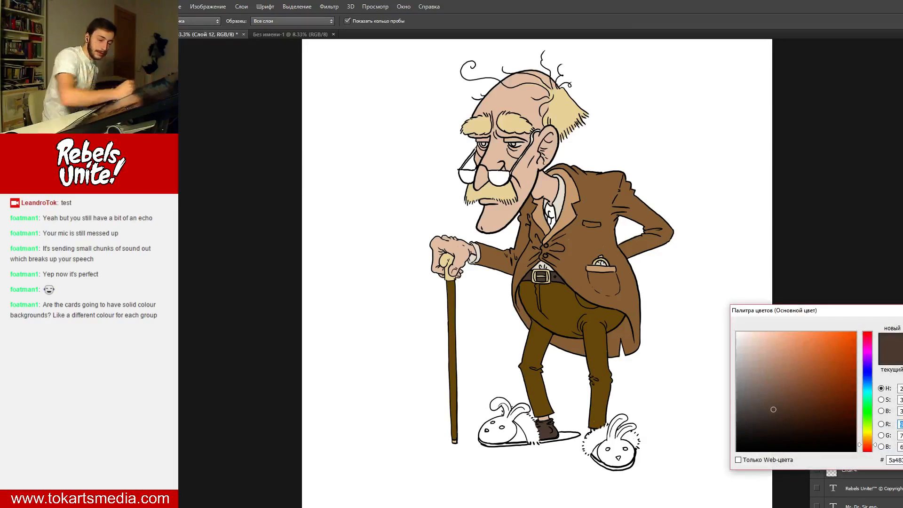
- Set the foreground colour to a light rosy pink and paint the pink patches on both bunny slippers
{"action": "left_click", "coordinate": [805, 338]}
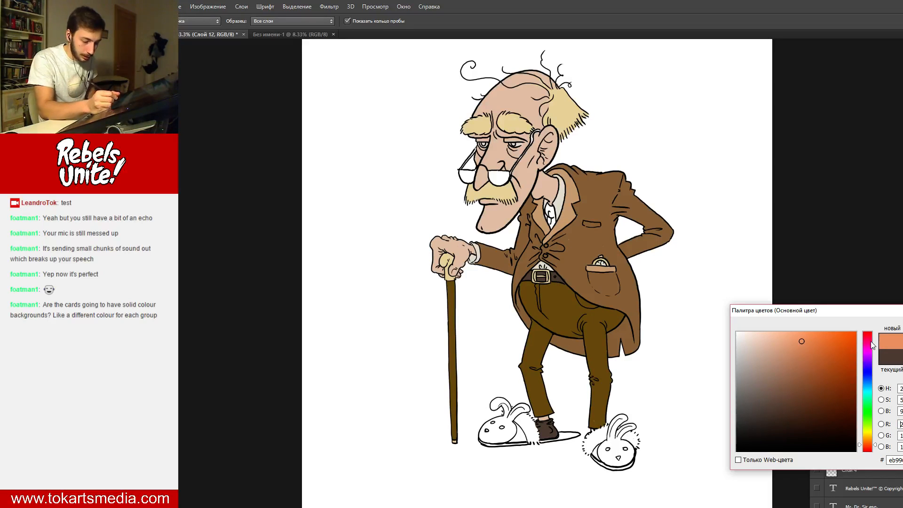
{"action": "left_click", "coordinate": [872, 344]}
{"action": "left_click", "coordinate": [783, 342]}
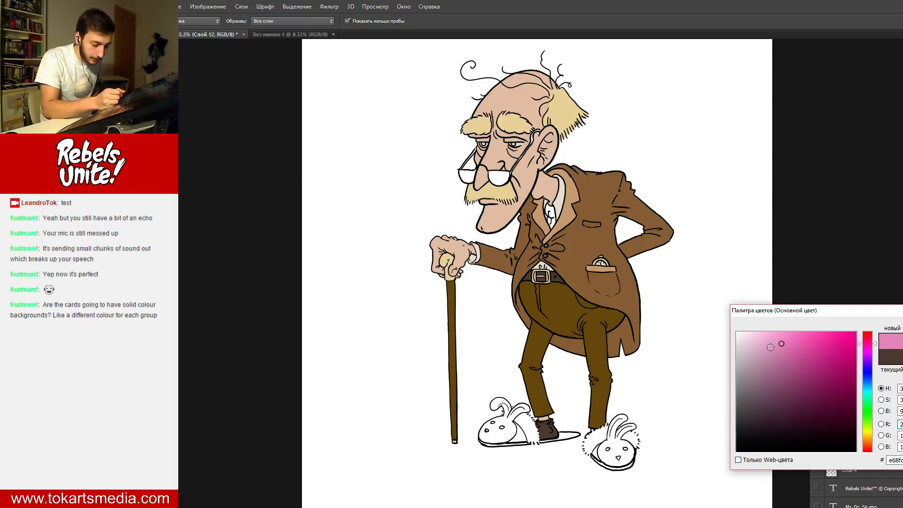
{"action": "left_click", "coordinate": [771, 350]}
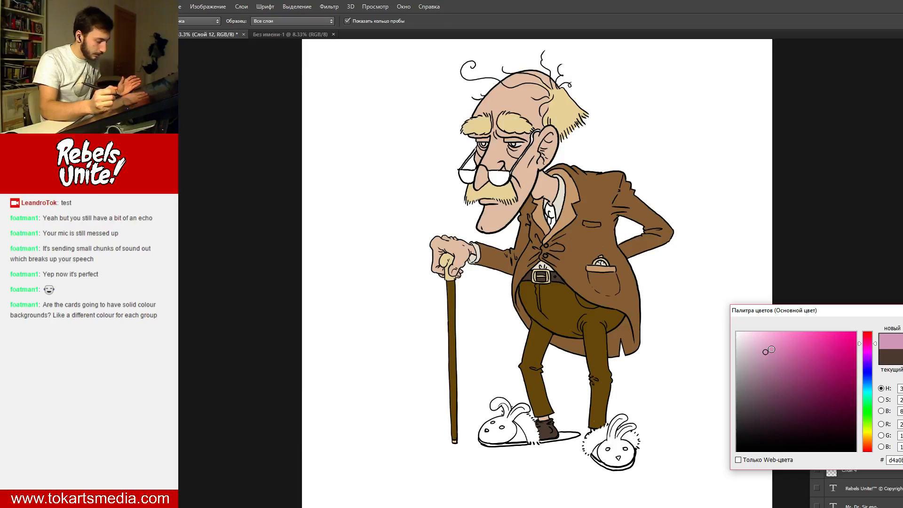
{"action": "left_click", "coordinate": [868, 339]}
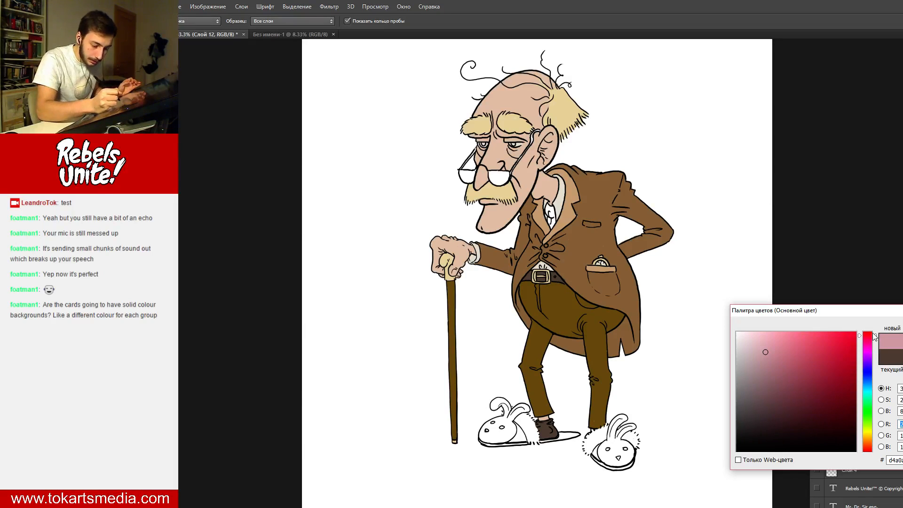
{"action": "left_click", "coordinate": [773, 337]}
{"action": "key", "text": "Return"}
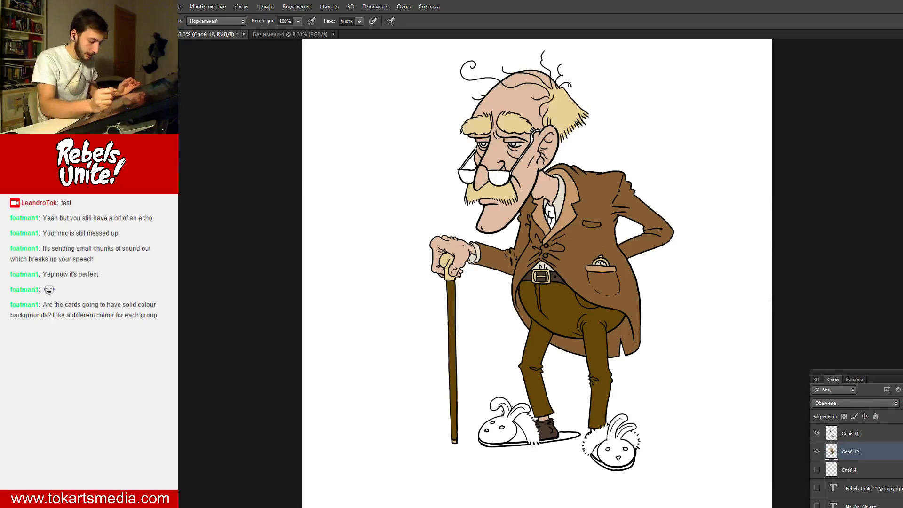
{"action": "mouse_move", "coordinate": [526, 438]}
{"action": "left_mouse_down"}
{"action": "mouse_move", "coordinate": [518, 447]}
{"action": "mouse_move", "coordinate": [528, 441]}
{"action": "mouse_move", "coordinate": [520, 429]}
{"action": "mouse_move", "coordinate": [527, 433]}
{"action": "left_mouse_up"}
{"action": "left_click_drag", "start_coordinate": [602, 455], "coordinate": [602, 456]}
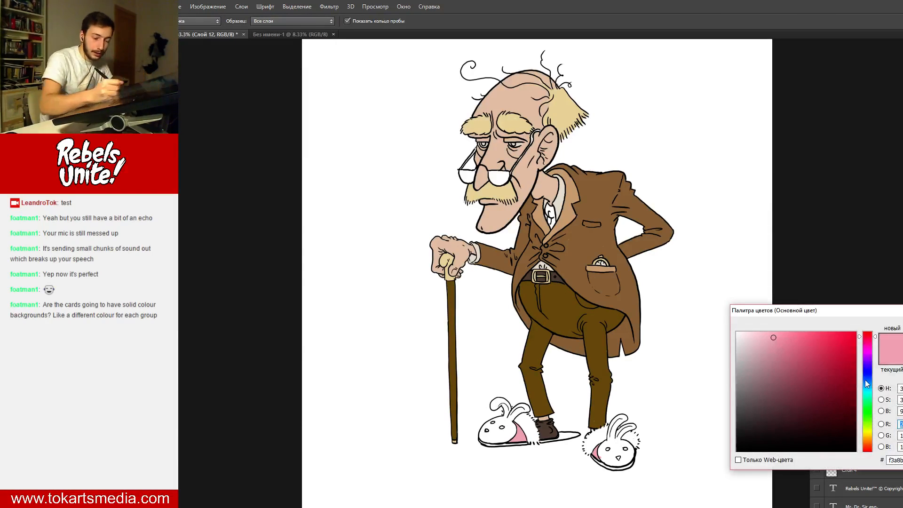
- Set the foreground colour to a very pale cyan blue and fill both lenses of the glasses
{"action": "left_click", "coordinate": [868, 389]}
{"action": "left_click_drag", "start_coordinate": [758, 338], "coordinate": [749, 338]}
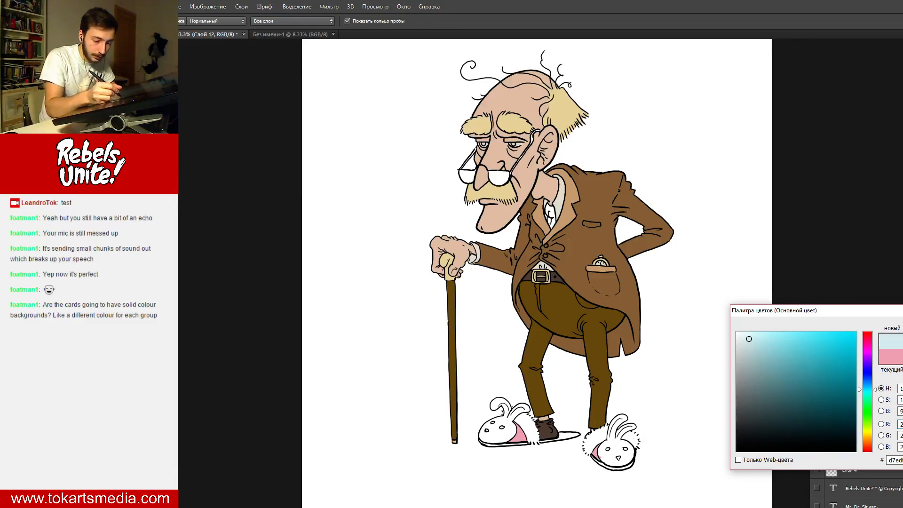
{"action": "key", "text": "Return"}
{"action": "mouse_move", "coordinate": [495, 178]}
{"action": "left_mouse_down"}
{"action": "mouse_move", "coordinate": [513, 182]}
{"action": "mouse_move", "coordinate": [497, 178]}
{"action": "mouse_move", "coordinate": [518, 171]}
{"action": "mouse_move", "coordinate": [468, 184]}
{"action": "mouse_move", "coordinate": [467, 176]}
{"action": "mouse_move", "coordinate": [480, 173]}
{"action": "mouse_move", "coordinate": [475, 185]}
{"action": "left_mouse_up"}
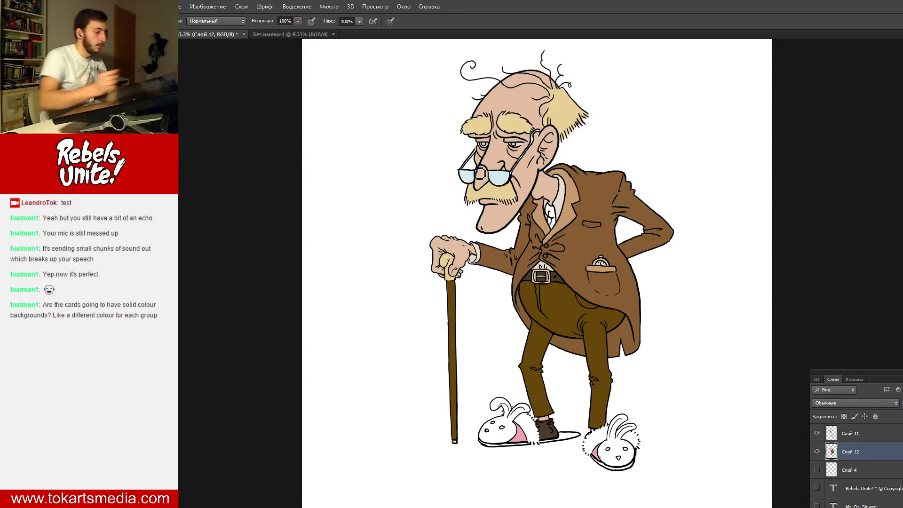
- Sample white from the background and paint diagonal reflection streaks across both glasses lenses
{"action": "key", "text": "i"}
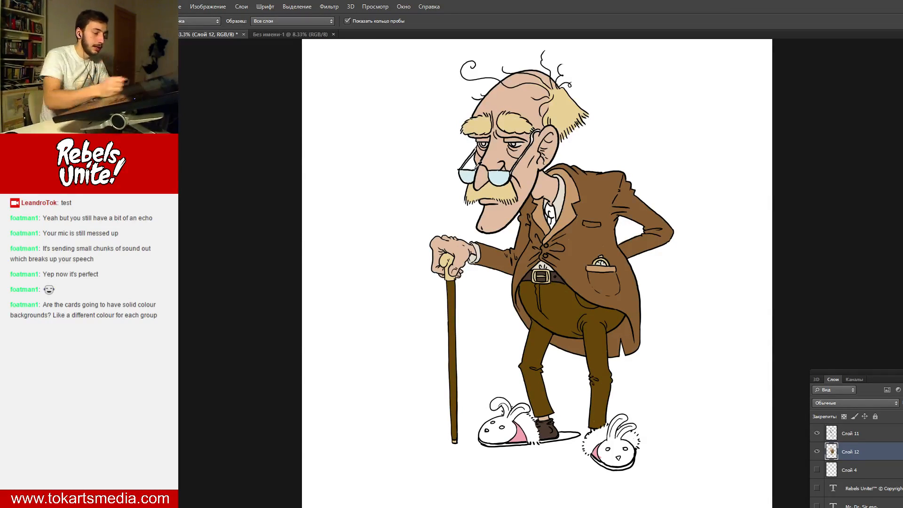
{"action": "left_click", "coordinate": [693, 324]}
{"action": "key", "text": "b"}
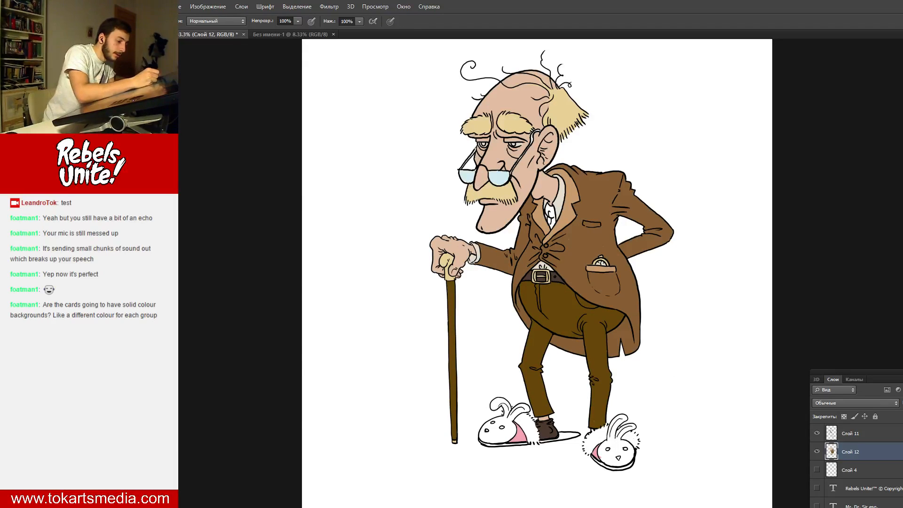
{"action": "left_click_drag", "start_coordinate": [465, 182], "coordinate": [483, 167]}
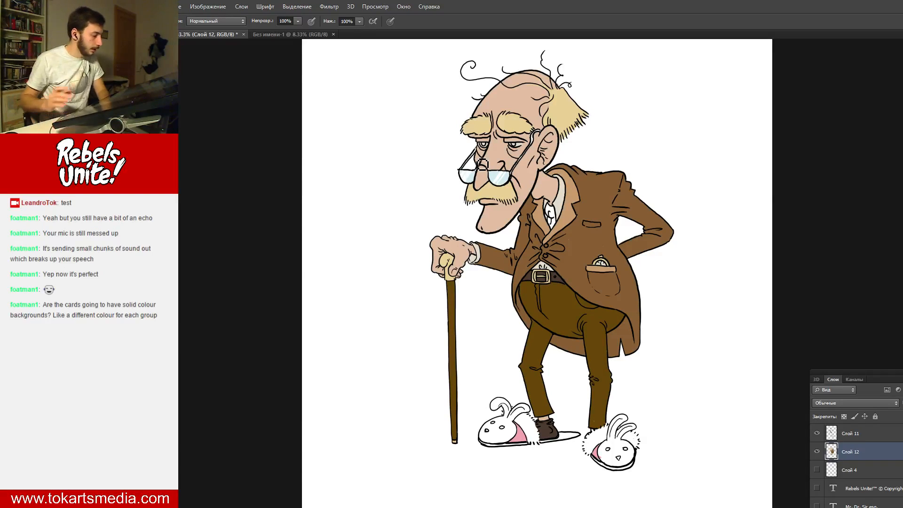
- Set the foreground colour to a muted medium blue and paint the old man's tie
{"action": "key", "text": "i"}
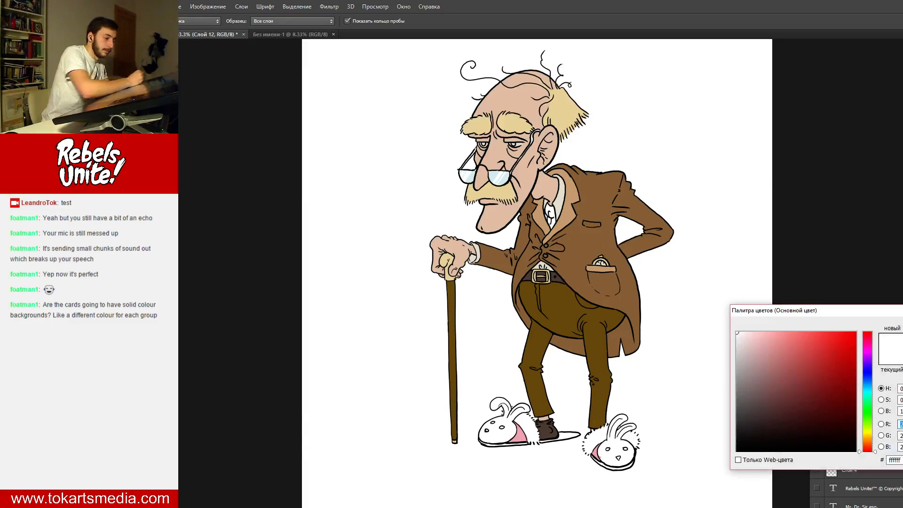
{"action": "left_click", "coordinate": [868, 380]}
{"action": "left_click", "coordinate": [804, 337]}
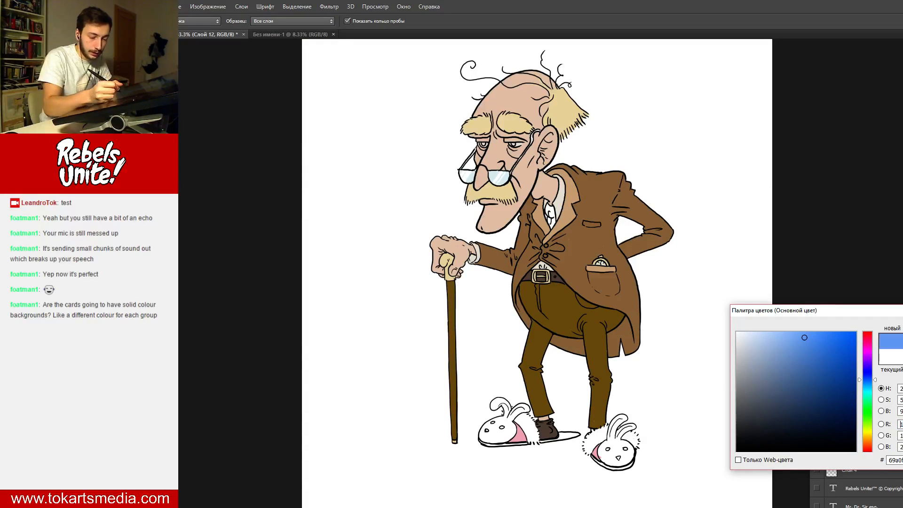
{"action": "left_click", "coordinate": [799, 370]}
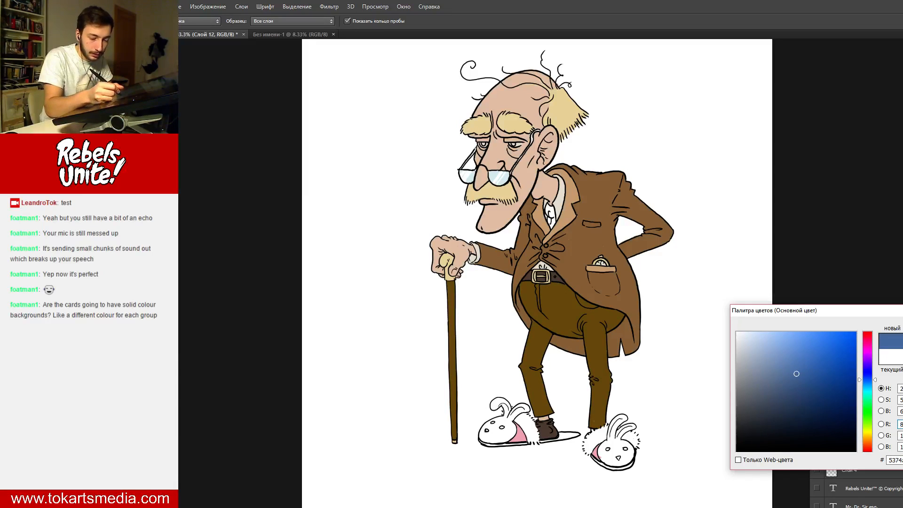
{"action": "key", "text": "Return"}
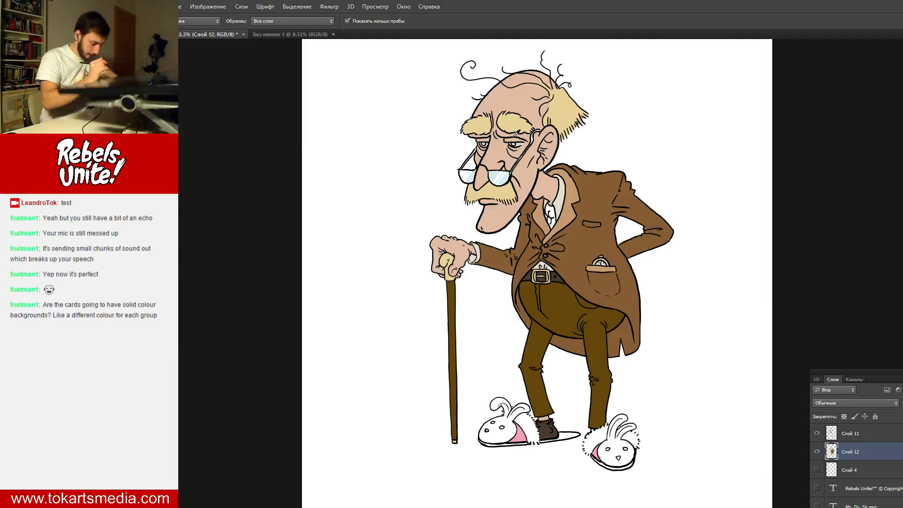
{"action": "key", "text": "b"}
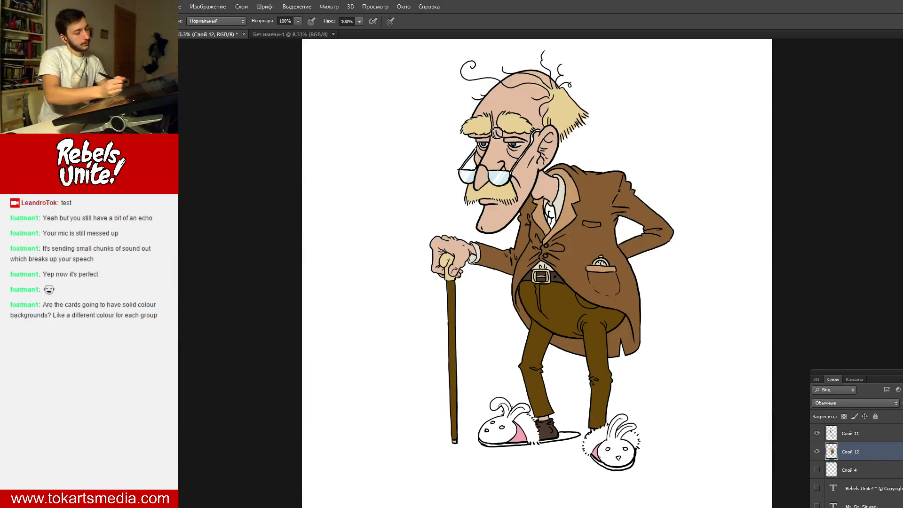
{"action": "left_click_drag", "start_coordinate": [555, 215], "coordinate": [558, 208]}
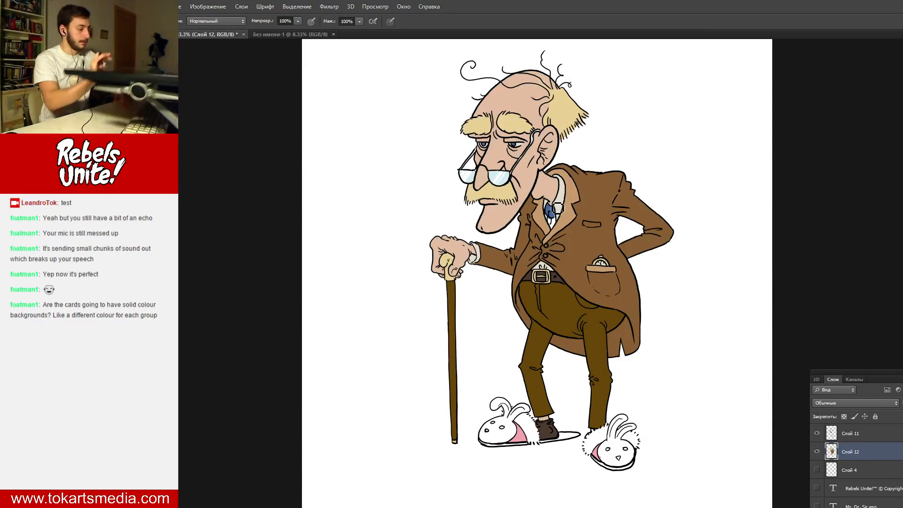
- Sample the belt's dark brown and paint the whole tie with it
{"action": "key", "text": "i"}
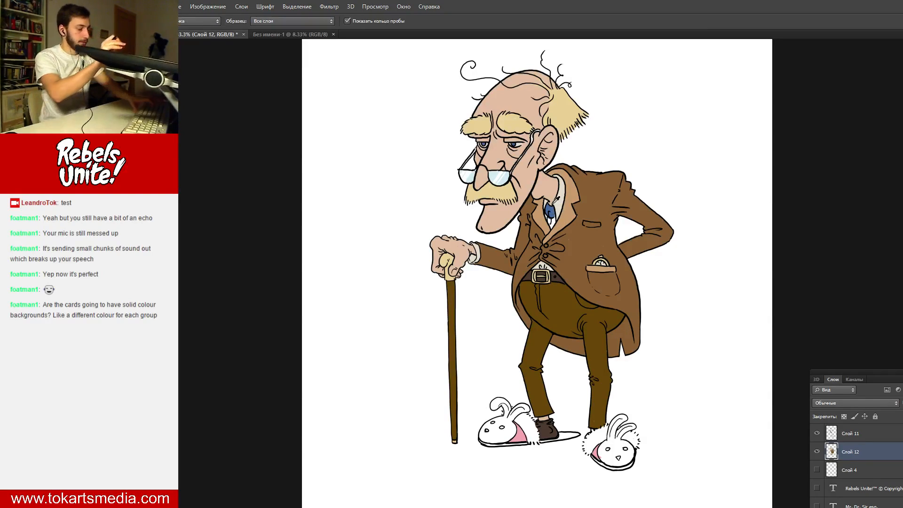
{"action": "left_click", "coordinate": [562, 275]}
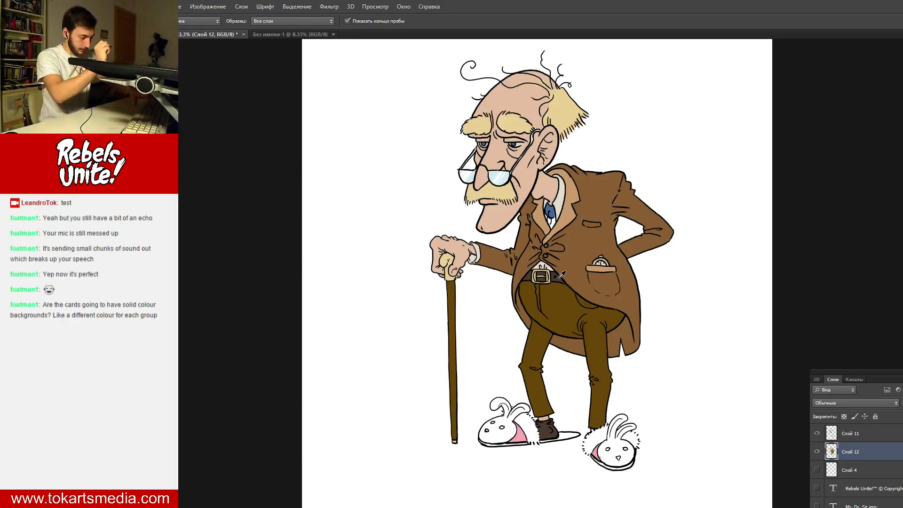
{"action": "key", "text": "b"}
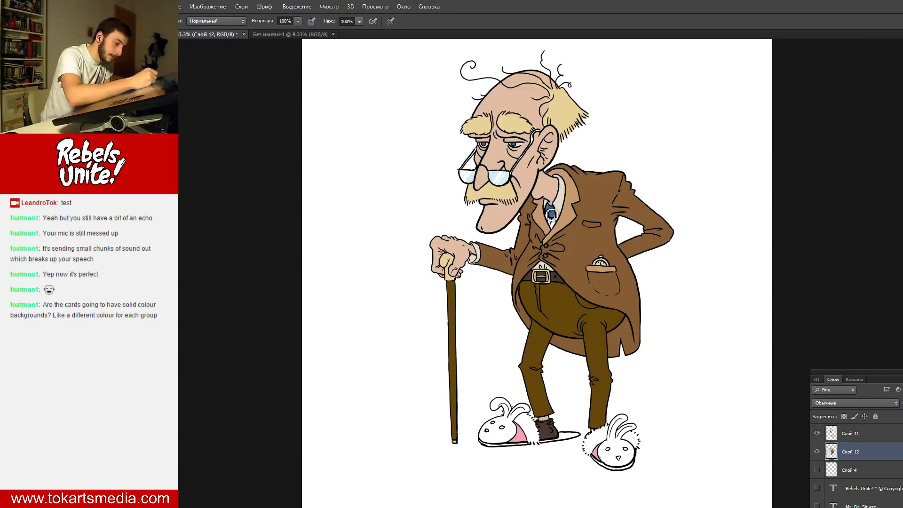
{"action": "mouse_move", "coordinate": [551, 214]}
{"action": "left_mouse_down"}
{"action": "mouse_move", "coordinate": [556, 231]}
{"action": "mouse_move", "coordinate": [556, 222]}
{"action": "left_mouse_up"}
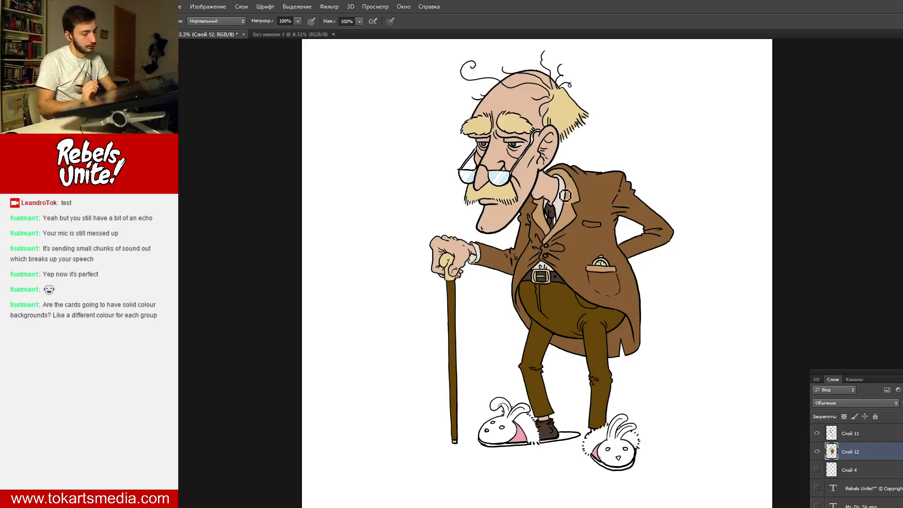
- Sample the shirt collar's off-white and paint the ears, faces and fur trim of both bunny slippers
{"action": "key", "text": "i"}
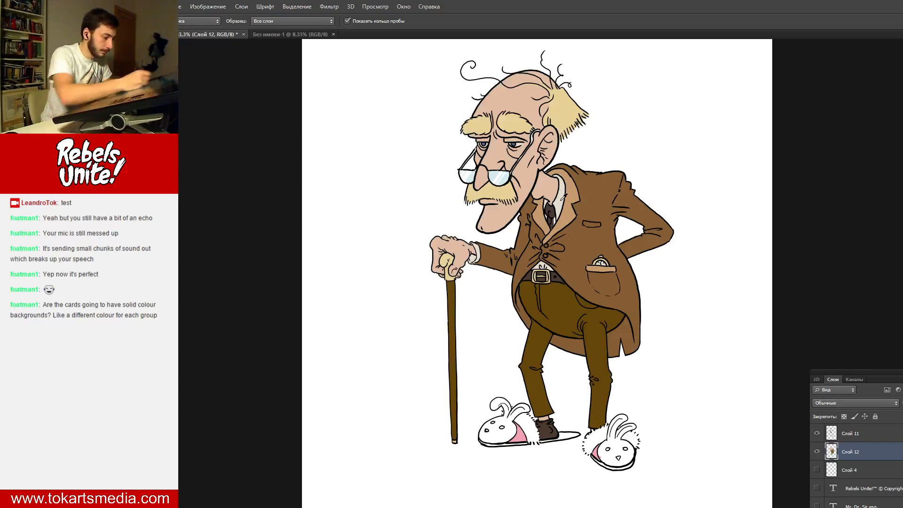
{"action": "left_click", "coordinate": [563, 197]}
{"action": "key", "text": "b"}
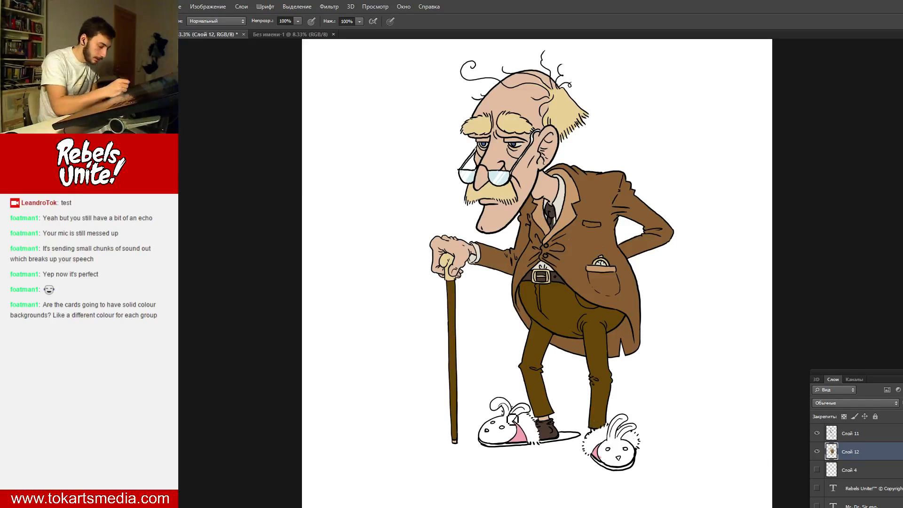
{"action": "mouse_move", "coordinate": [512, 420]}
{"action": "left_mouse_down"}
{"action": "mouse_move", "coordinate": [534, 404]}
{"action": "mouse_move", "coordinate": [523, 420]}
{"action": "mouse_move", "coordinate": [530, 431]}
{"action": "mouse_move", "coordinate": [520, 423]}
{"action": "mouse_move", "coordinate": [532, 438]}
{"action": "mouse_move", "coordinate": [533, 421]}
{"action": "mouse_move", "coordinate": [543, 442]}
{"action": "left_mouse_up"}
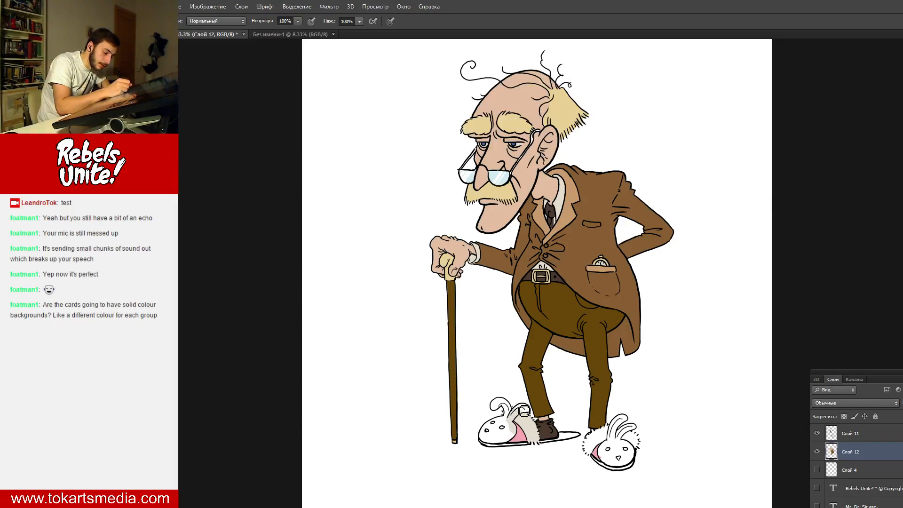
{"action": "left_click_drag", "start_coordinate": [525, 411], "coordinate": [530, 416]}
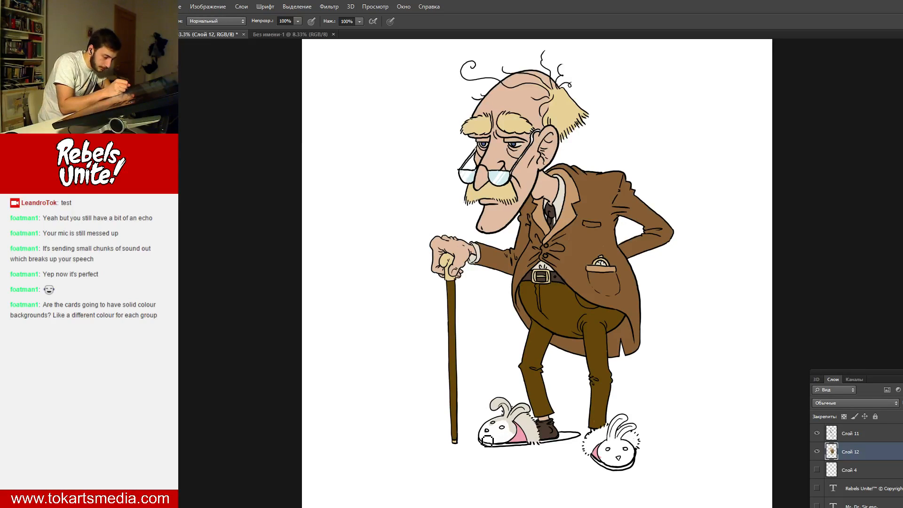
{"action": "mouse_move", "coordinate": [494, 428]}
{"action": "left_mouse_down"}
{"action": "mouse_move", "coordinate": [514, 433]}
{"action": "mouse_move", "coordinate": [501, 427]}
{"action": "mouse_move", "coordinate": [507, 434]}
{"action": "mouse_move", "coordinate": [488, 445]}
{"action": "mouse_move", "coordinate": [507, 444]}
{"action": "mouse_move", "coordinate": [512, 432]}
{"action": "mouse_move", "coordinate": [502, 438]}
{"action": "mouse_move", "coordinate": [516, 436]}
{"action": "mouse_move", "coordinate": [512, 445]}
{"action": "mouse_move", "coordinate": [517, 438]}
{"action": "mouse_move", "coordinate": [503, 446]}
{"action": "mouse_move", "coordinate": [509, 428]}
{"action": "left_mouse_up"}
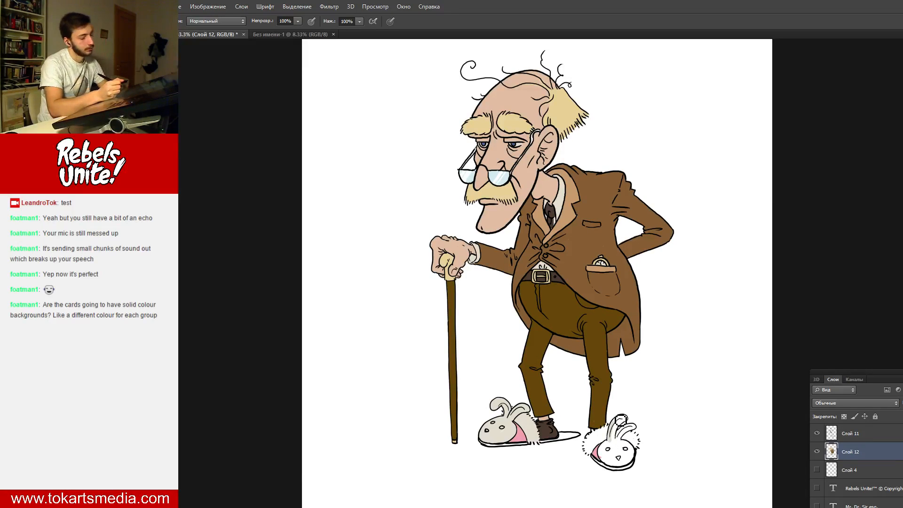
{"action": "mouse_move", "coordinate": [621, 420]}
{"action": "left_mouse_down"}
{"action": "mouse_move", "coordinate": [628, 423]}
{"action": "mouse_move", "coordinate": [617, 440]}
{"action": "mouse_move", "coordinate": [626, 422]}
{"action": "left_mouse_up"}
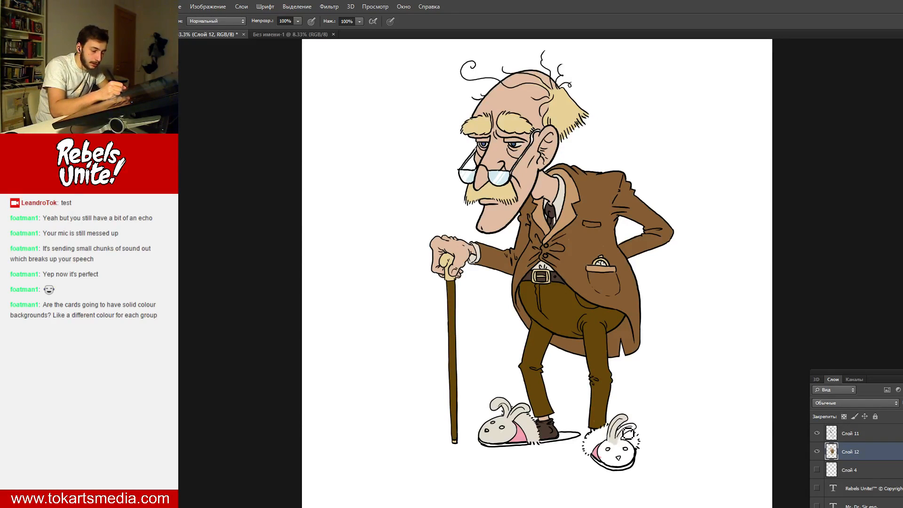
{"action": "mouse_move", "coordinate": [611, 448]}
{"action": "left_mouse_down"}
{"action": "mouse_move", "coordinate": [638, 459]}
{"action": "mouse_move", "coordinate": [630, 468]}
{"action": "mouse_move", "coordinate": [609, 465]}
{"action": "mouse_move", "coordinate": [626, 468]}
{"action": "mouse_move", "coordinate": [633, 430]}
{"action": "mouse_move", "coordinate": [619, 462]}
{"action": "mouse_move", "coordinate": [631, 446]}
{"action": "left_mouse_up"}
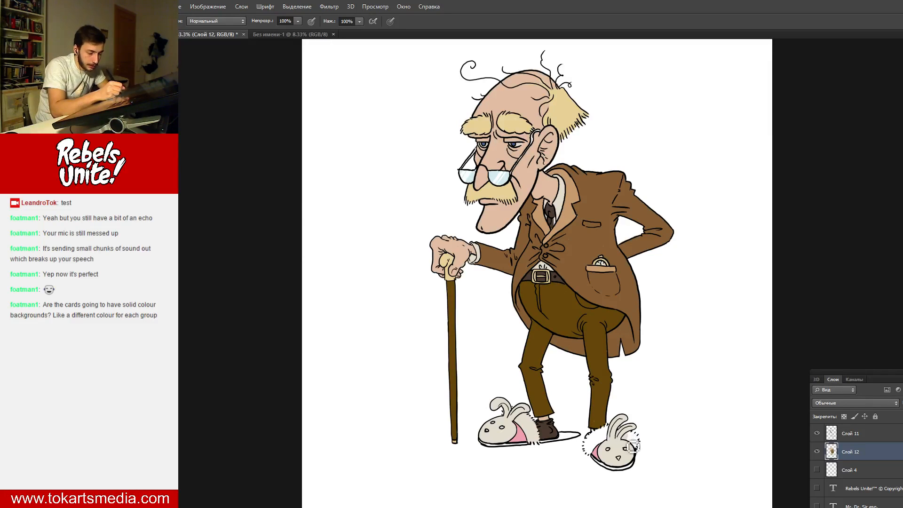
{"action": "mouse_move", "coordinate": [642, 434]}
{"action": "left_mouse_down"}
{"action": "mouse_move", "coordinate": [608, 443]}
{"action": "mouse_move", "coordinate": [614, 433]}
{"action": "mouse_move", "coordinate": [588, 454]}
{"action": "mouse_move", "coordinate": [591, 442]}
{"action": "mouse_move", "coordinate": [593, 456]}
{"action": "mouse_move", "coordinate": [615, 435]}
{"action": "mouse_move", "coordinate": [593, 442]}
{"action": "mouse_move", "coordinate": [589, 456]}
{"action": "mouse_move", "coordinate": [600, 443]}
{"action": "left_mouse_up"}
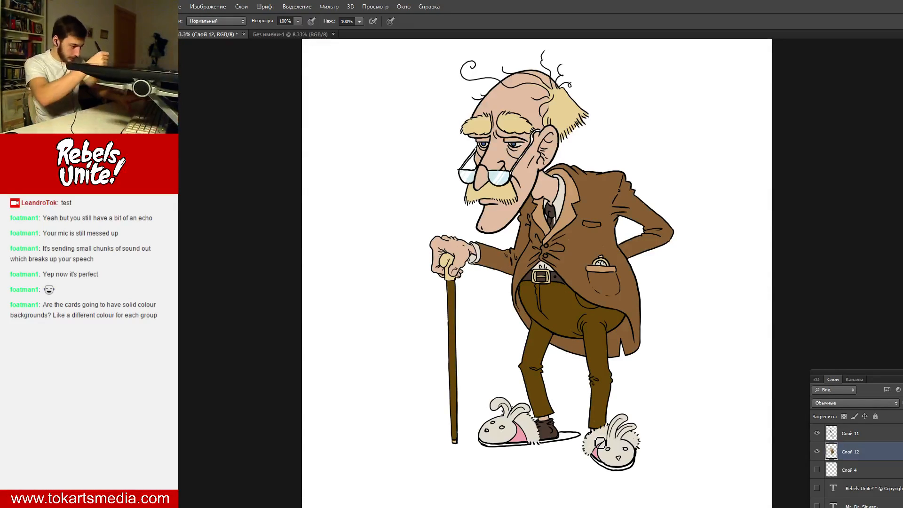
- Set the foreground colour to a muted dark burgundy and paint the soles of both slippers, including the part behind the far shoe
{"action": "key", "text": "i"}
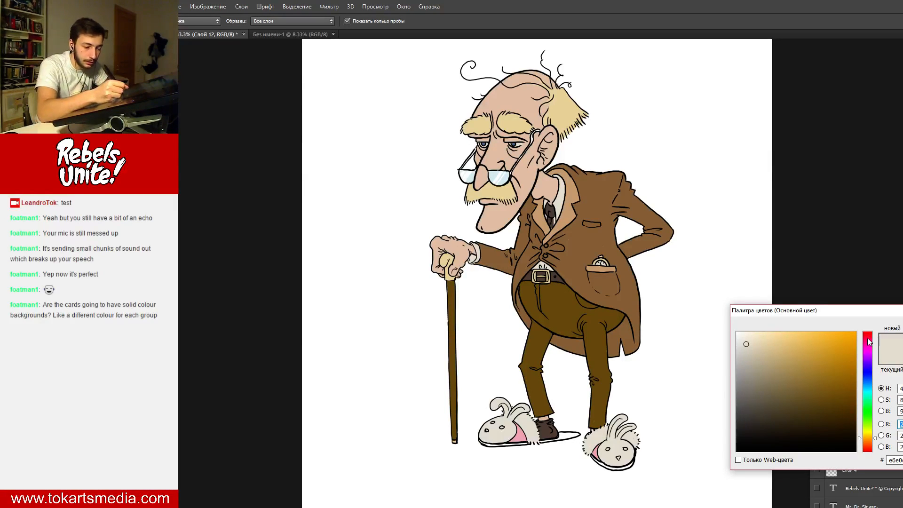
{"action": "left_click", "coordinate": [868, 338]}
{"action": "left_click", "coordinate": [785, 382]}
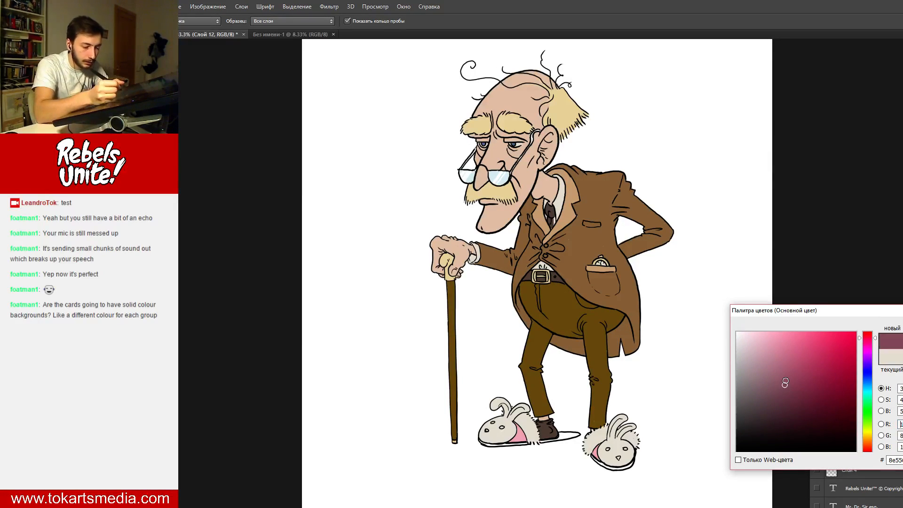
{"action": "key", "text": "Return"}
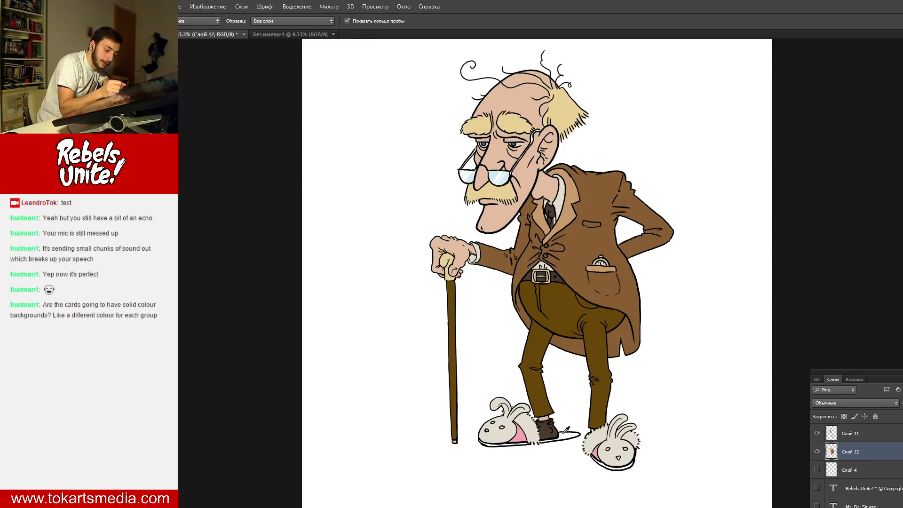
{"action": "key", "text": "b"}
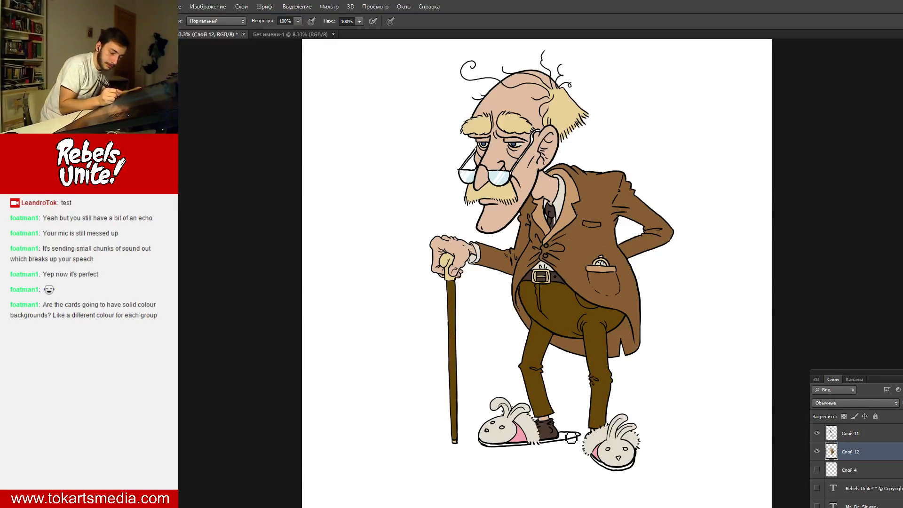
{"action": "mouse_move", "coordinate": [566, 441]}
{"action": "left_mouse_down"}
{"action": "mouse_move", "coordinate": [582, 439]}
{"action": "mouse_move", "coordinate": [545, 447]}
{"action": "mouse_move", "coordinate": [565, 444]}
{"action": "left_mouse_up"}
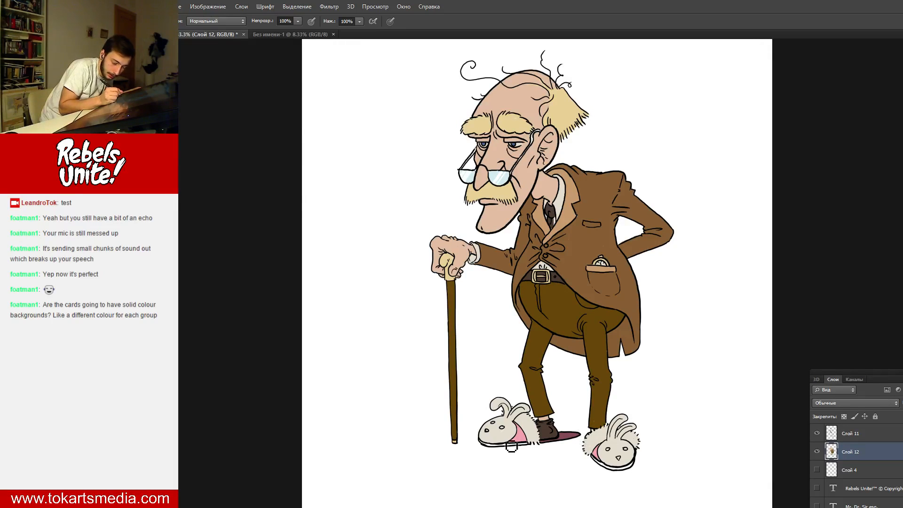
{"action": "left_click_drag", "start_coordinate": [492, 451], "coordinate": [525, 450]}
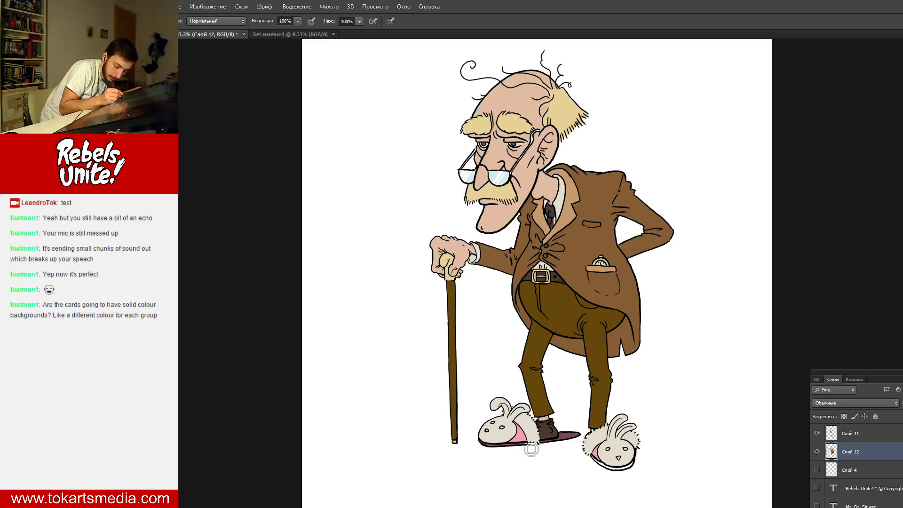
{"action": "mouse_move", "coordinate": [596, 462]}
{"action": "left_mouse_down"}
{"action": "mouse_move", "coordinate": [627, 475]}
{"action": "mouse_move", "coordinate": [647, 455]}
{"action": "left_mouse_up"}
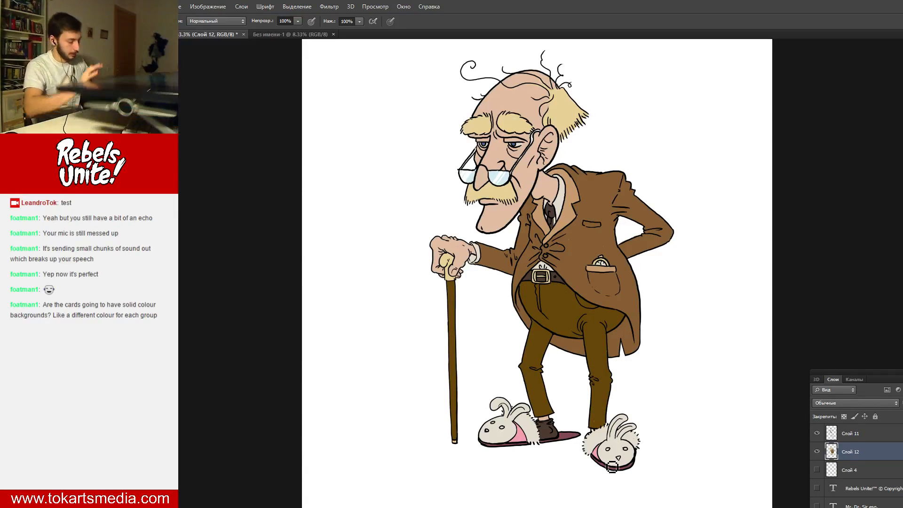
{"action": "key", "text": "i"}
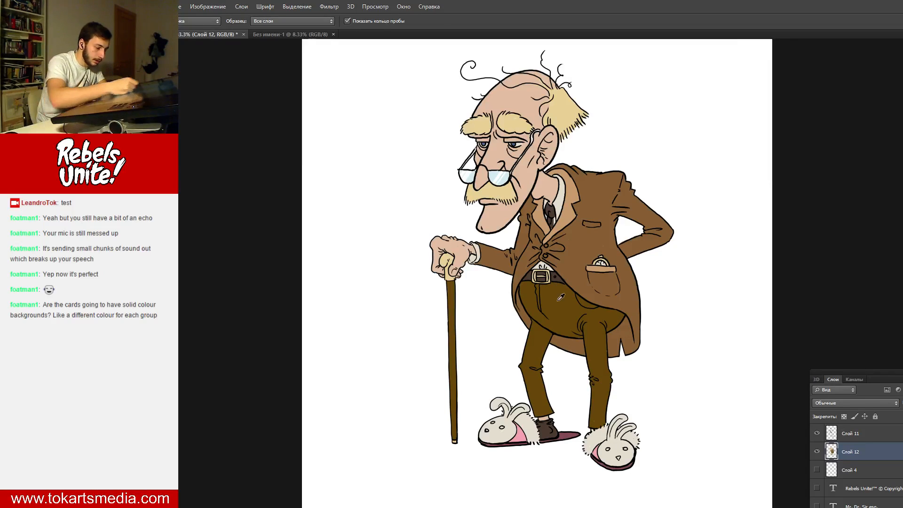
{"action": "left_click", "coordinate": [548, 428]}
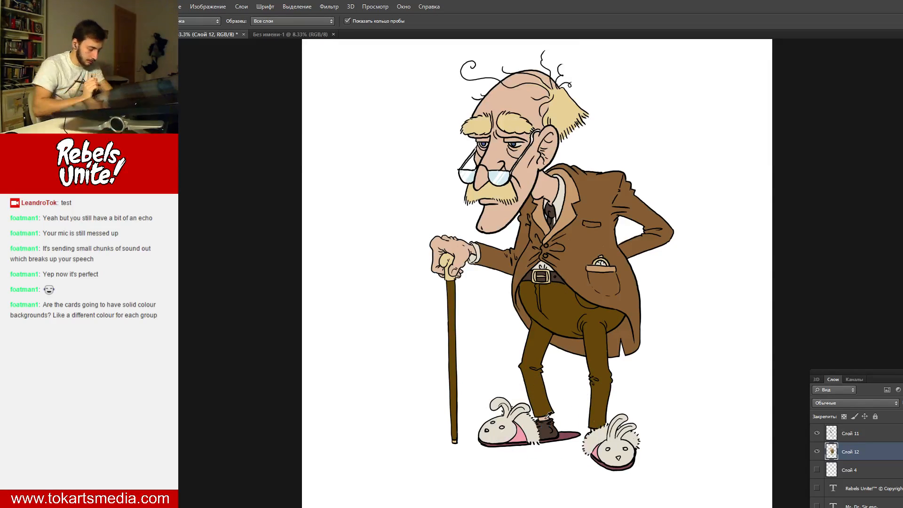
{"action": "key", "text": "b"}
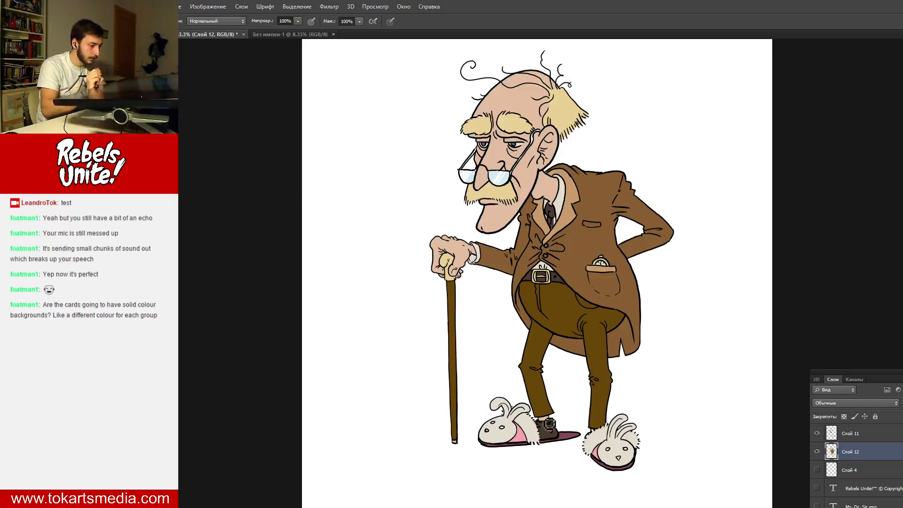
- Sample the trousers' dark brown and fill the eyes and noses on both bunny slippers
{"action": "key", "text": "i"}
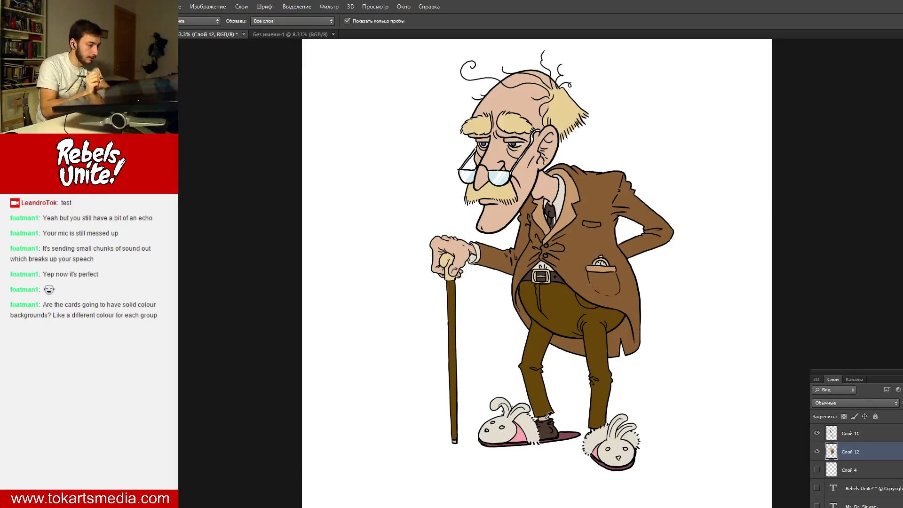
{"action": "left_click", "coordinate": [598, 361]}
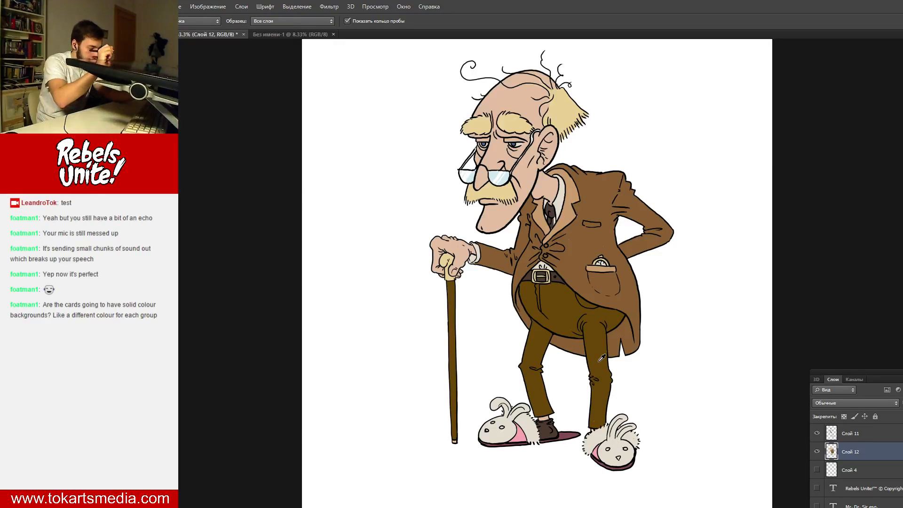
{"action": "key", "text": "b"}
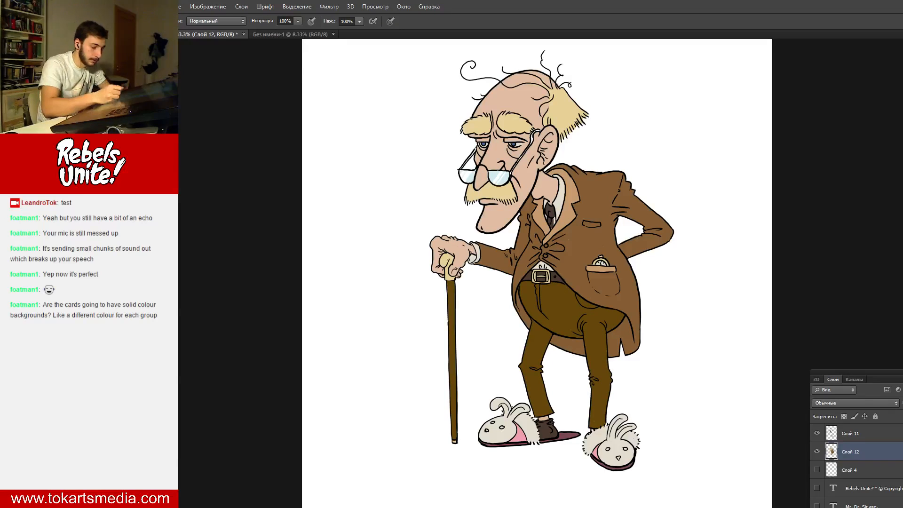
{"action": "left_click", "coordinate": [608, 448]}
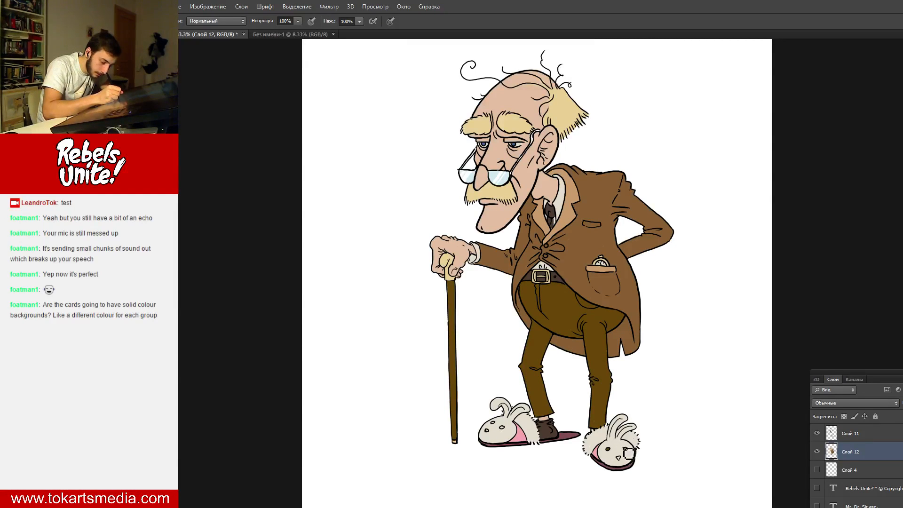
{"action": "left_click", "coordinate": [626, 449]}
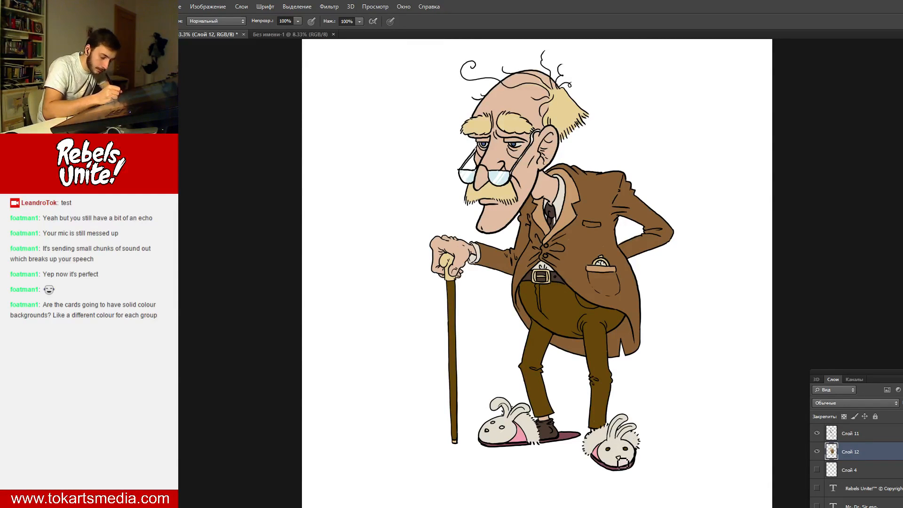
{"action": "left_click", "coordinate": [493, 423]}
{"action": "left_click", "coordinate": [507, 431]}
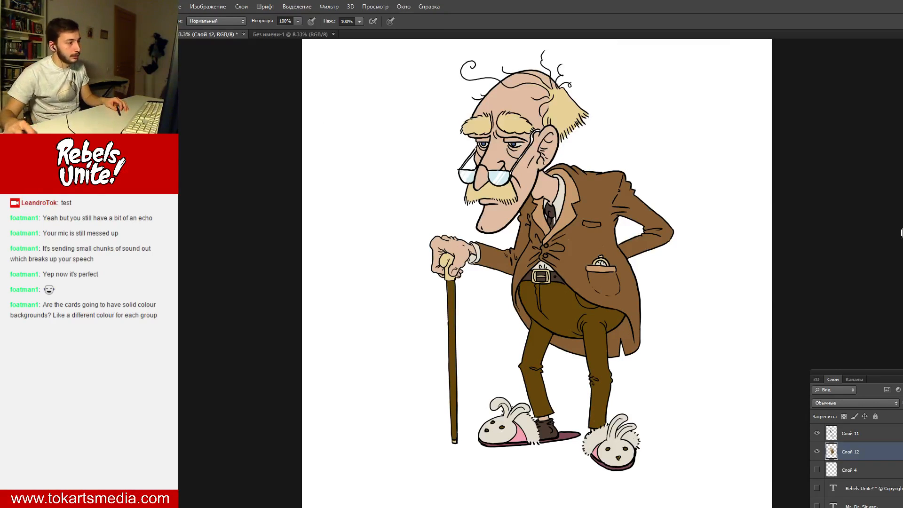
- Create a new layer directly above the flat colour layer for the shading
{"action": "left_click", "coordinate": [900, 379]}
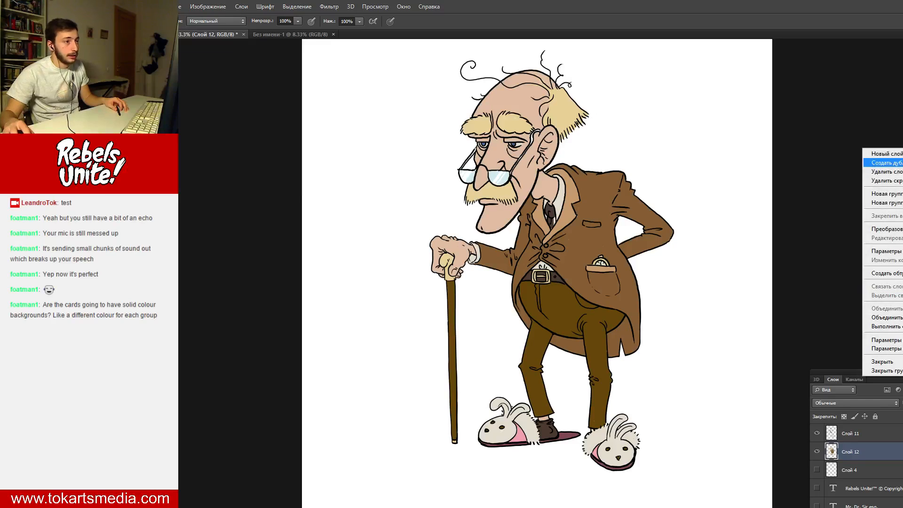
{"action": "left_click", "coordinate": [884, 153]}
{"action": "left_click", "coordinate": [740, 177]}
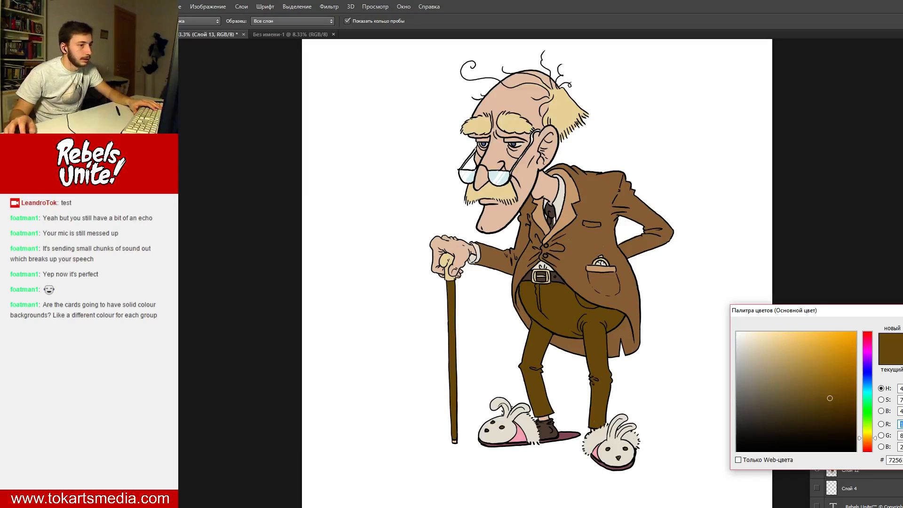
- Sample the base skin tone and set the foreground colour to a darker, more saturated tan for skin shadows
{"action": "key", "text": "Return"}
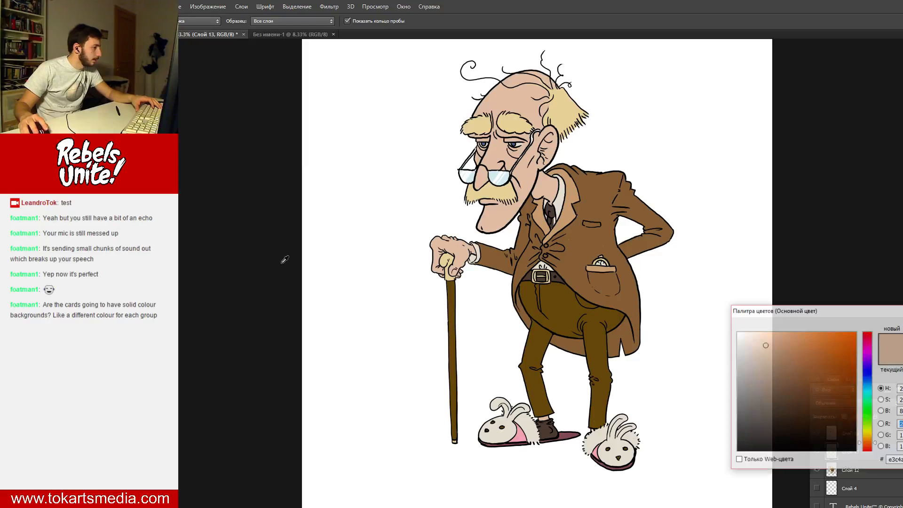
{"action": "left_click", "coordinate": [792, 345]}
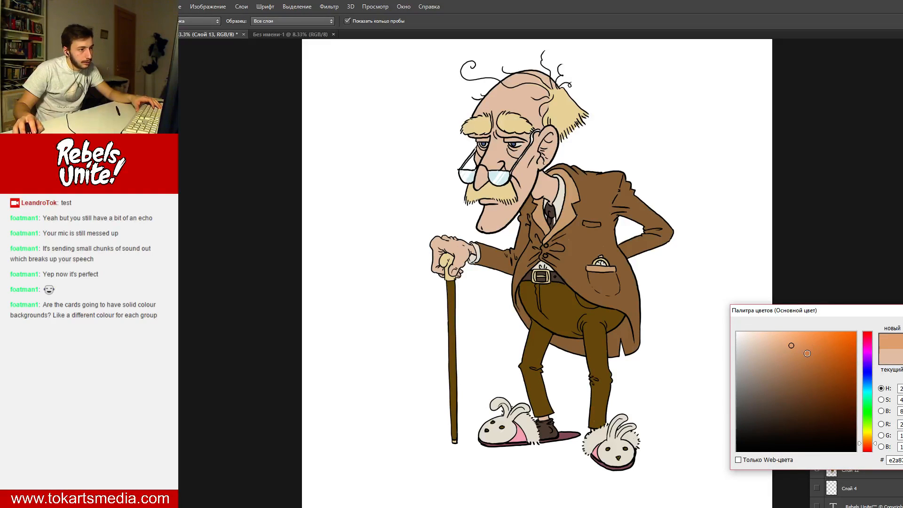
{"action": "left_click_drag", "start_coordinate": [785, 361], "coordinate": [782, 356]}
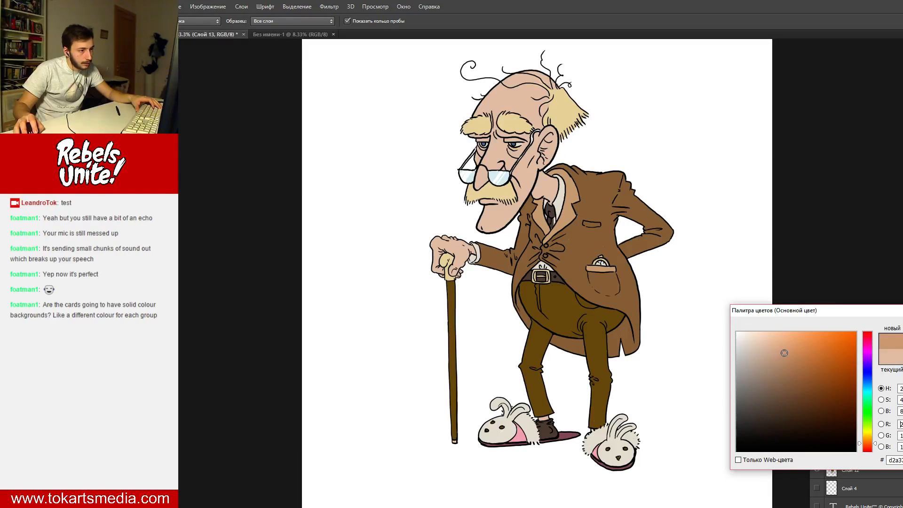
{"action": "key", "text": "Return"}
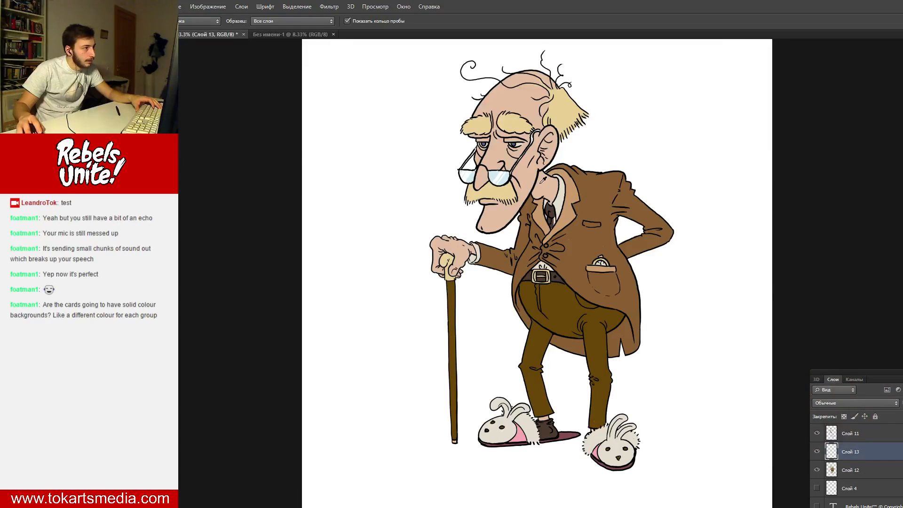
{"action": "key", "text": "b"}
{"action": "mouse_move", "coordinate": [539, 181]}
{"action": "left_mouse_down"}
{"action": "mouse_move", "coordinate": [529, 201]}
{"action": "mouse_move", "coordinate": [539, 182]}
{"action": "left_mouse_up"}
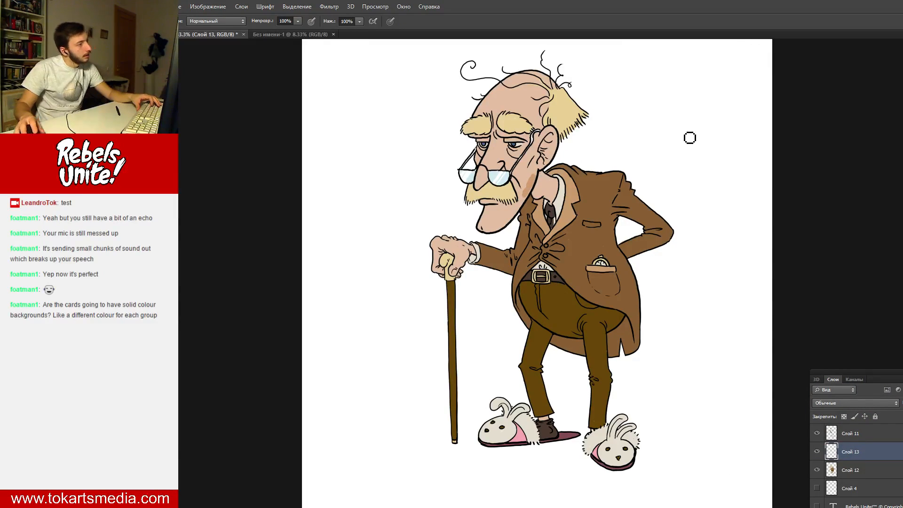
{"action": "key", "text": "ctrl+z"}
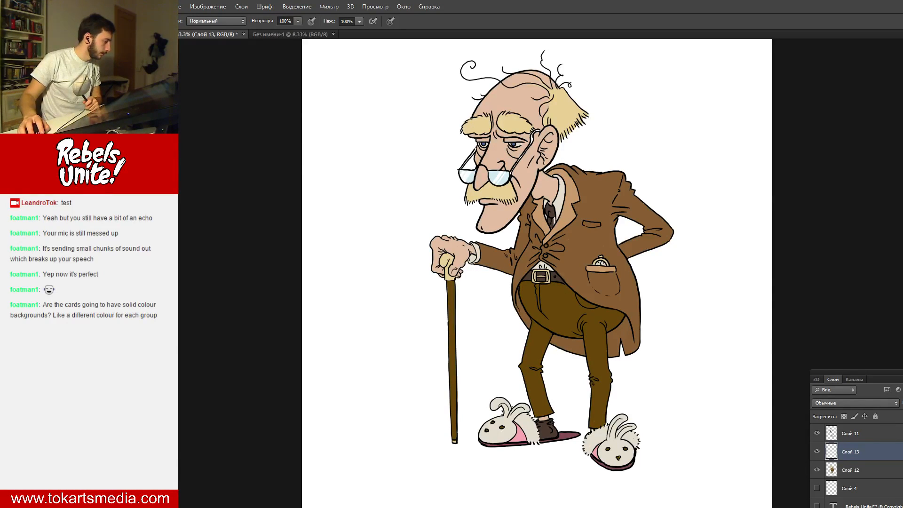
- Paint tan skin shadows on the new layer below the lower lip, inside the ear and on the cheek beside it
{"action": "key", "text": "z"}
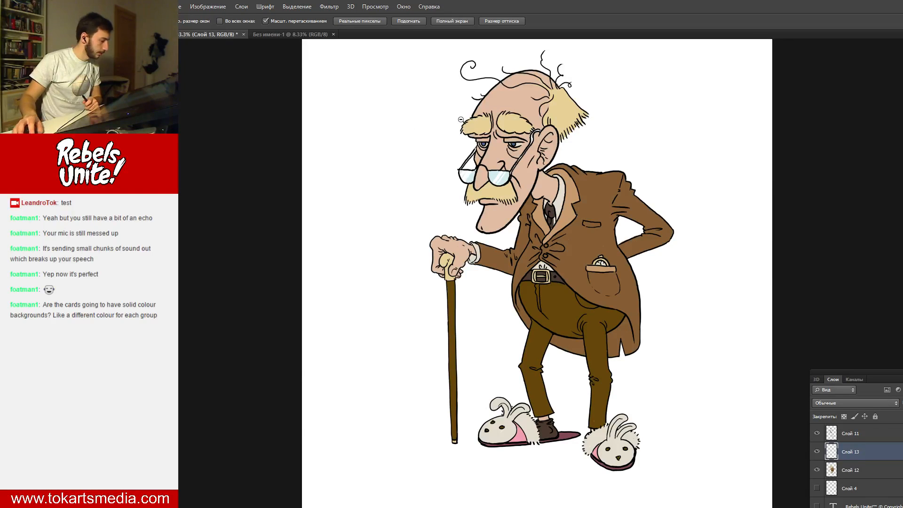
{"action": "left_click_drag", "start_coordinate": [464, 210], "coordinate": [481, 162]}
{"action": "scroll", "coordinate": [480, 242], "scroll_direction": "up", "scroll_amount": 3}
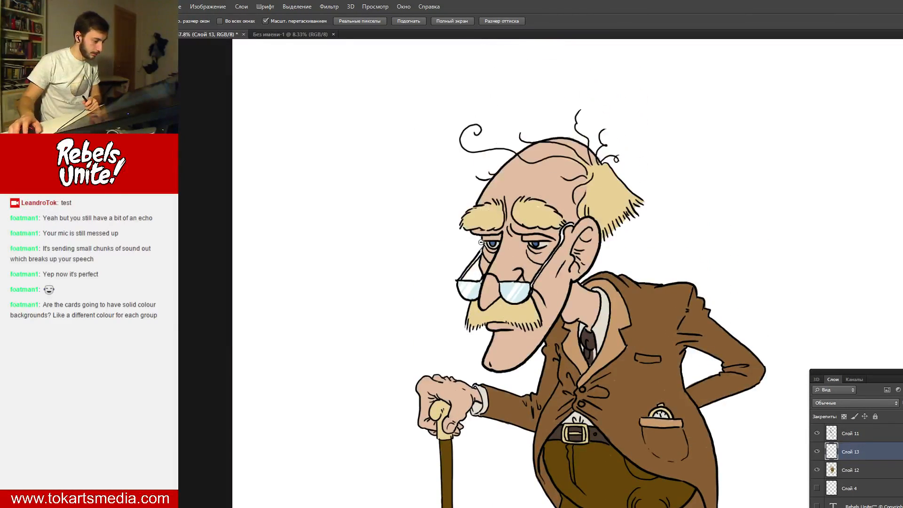
{"action": "left_click_drag", "start_coordinate": [453, 259], "coordinate": [461, 250]}
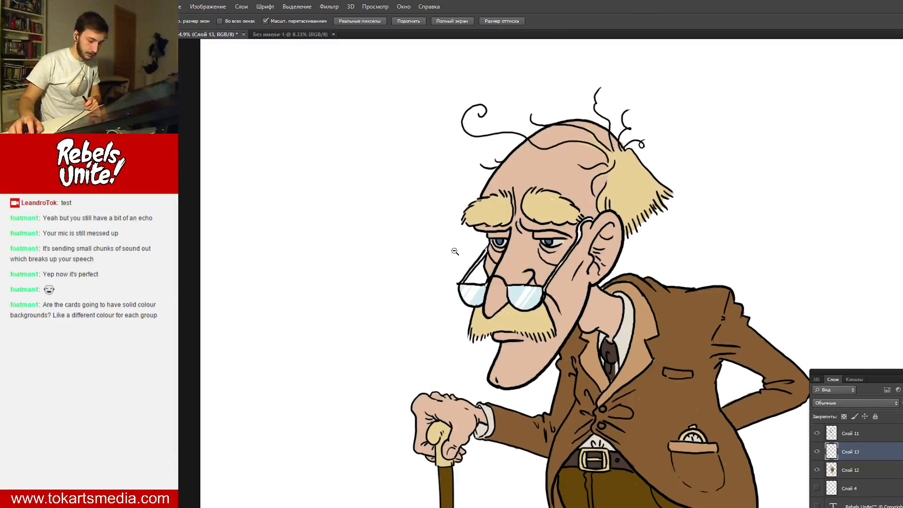
{"action": "key", "text": "b"}
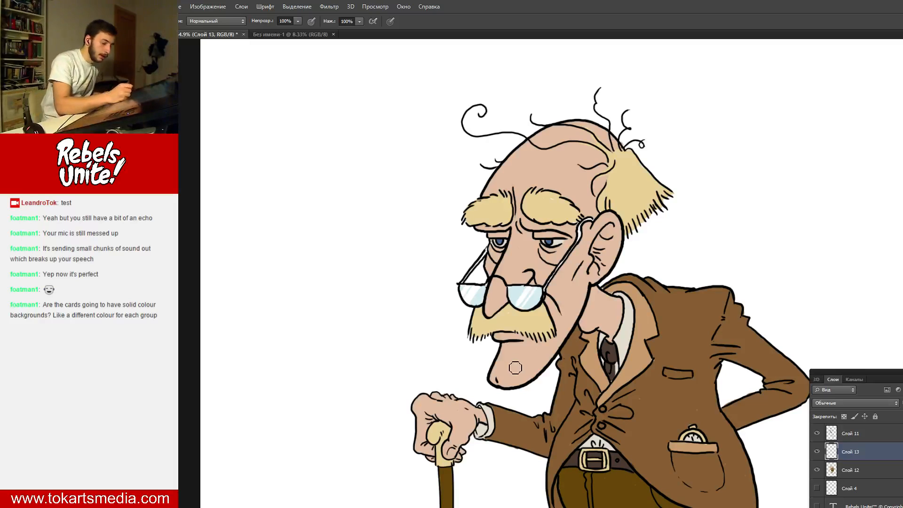
{"action": "mouse_move", "coordinate": [506, 349]}
{"action": "left_mouse_down"}
{"action": "mouse_move", "coordinate": [525, 335]}
{"action": "mouse_move", "coordinate": [511, 348]}
{"action": "left_mouse_up"}
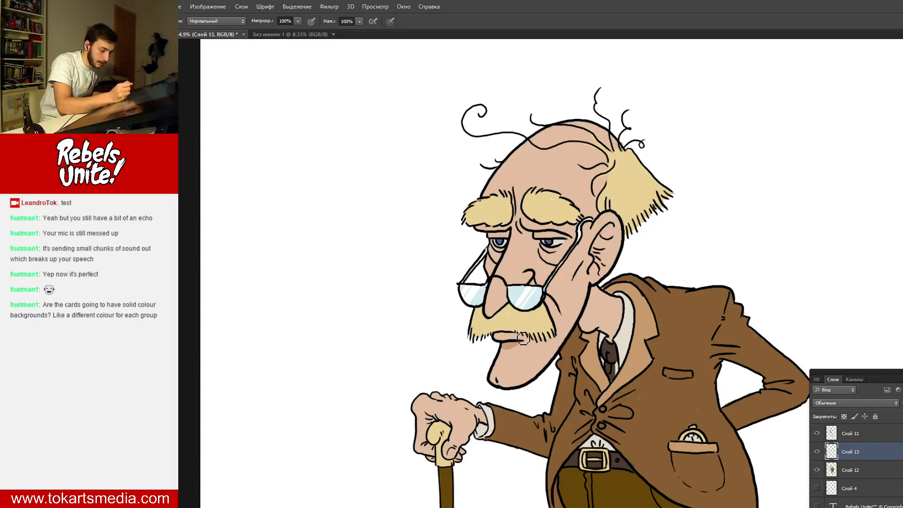
{"action": "left_click", "coordinate": [818, 452]}
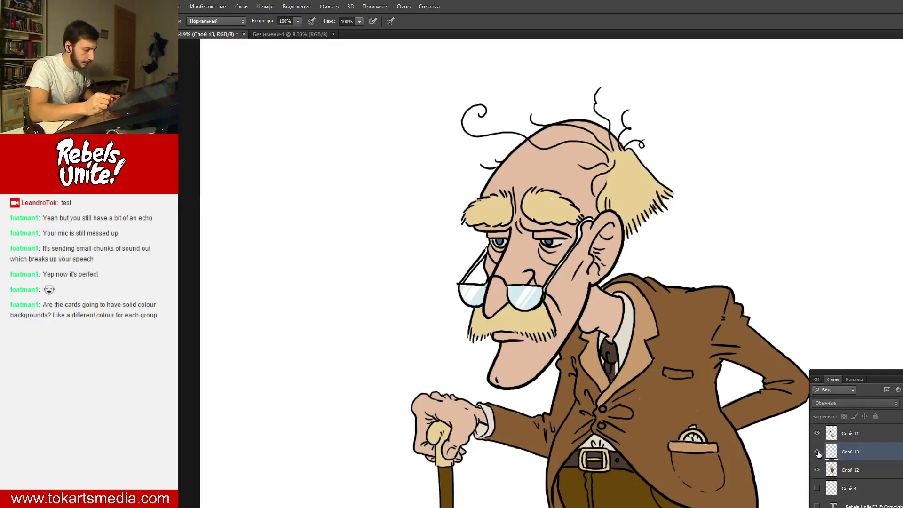
{"action": "left_click", "coordinate": [818, 452]}
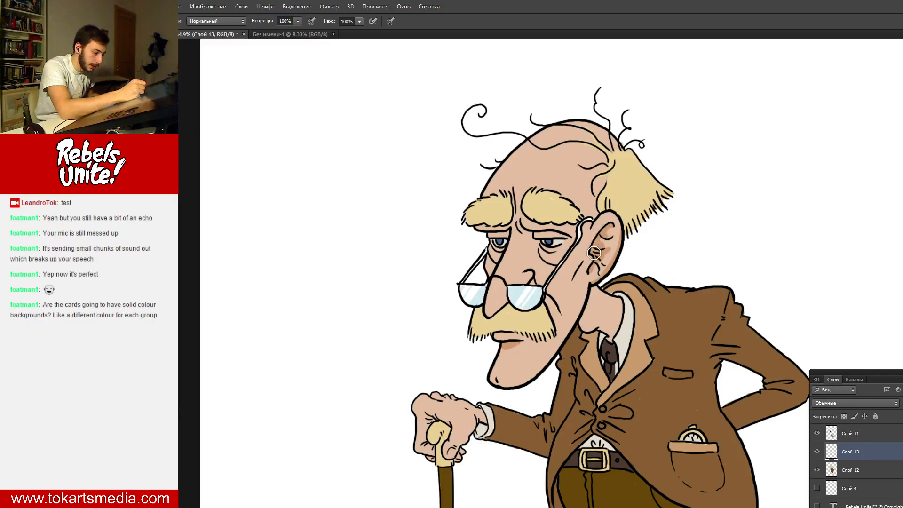
{"action": "left_click_drag", "start_coordinate": [594, 252], "coordinate": [618, 227]}
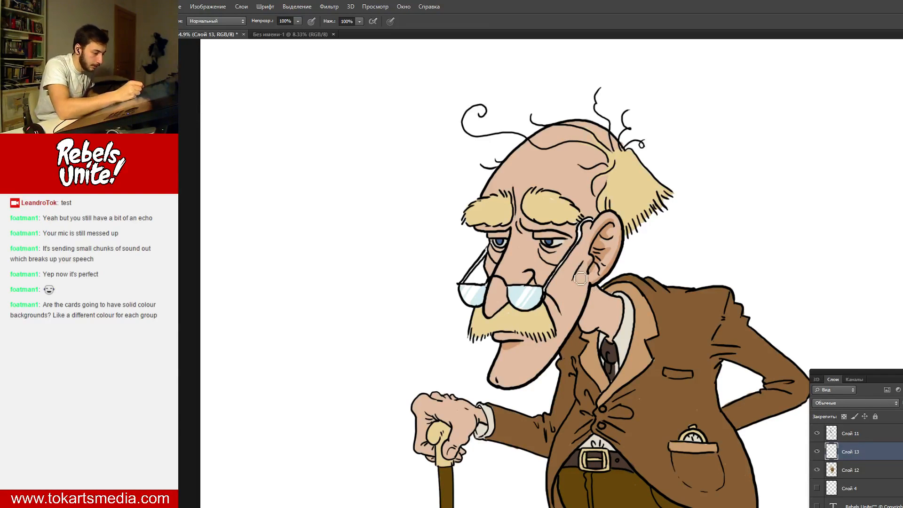
{"action": "mouse_move", "coordinate": [581, 278]}
{"action": "left_mouse_down"}
{"action": "mouse_move", "coordinate": [586, 270]}
{"action": "mouse_move", "coordinate": [577, 283]}
{"action": "left_mouse_up"}
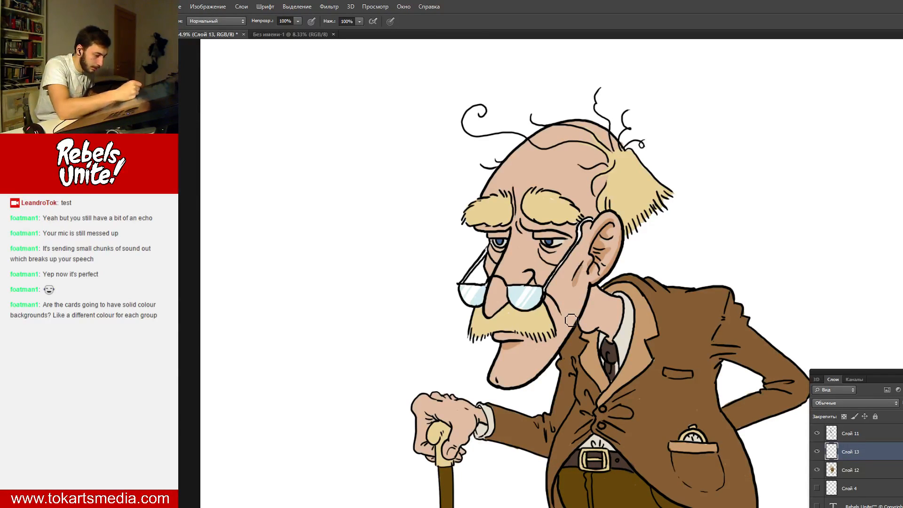
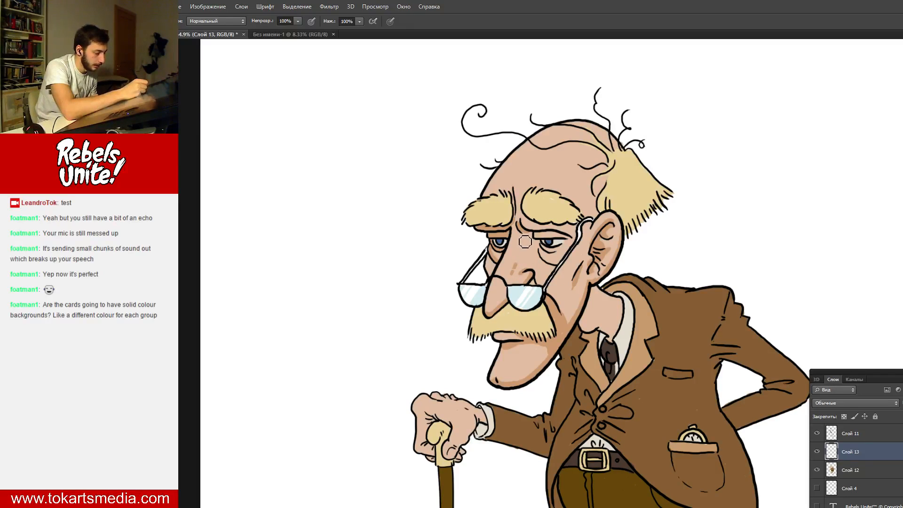
{"action": "key", "text": "ctrl+z"}
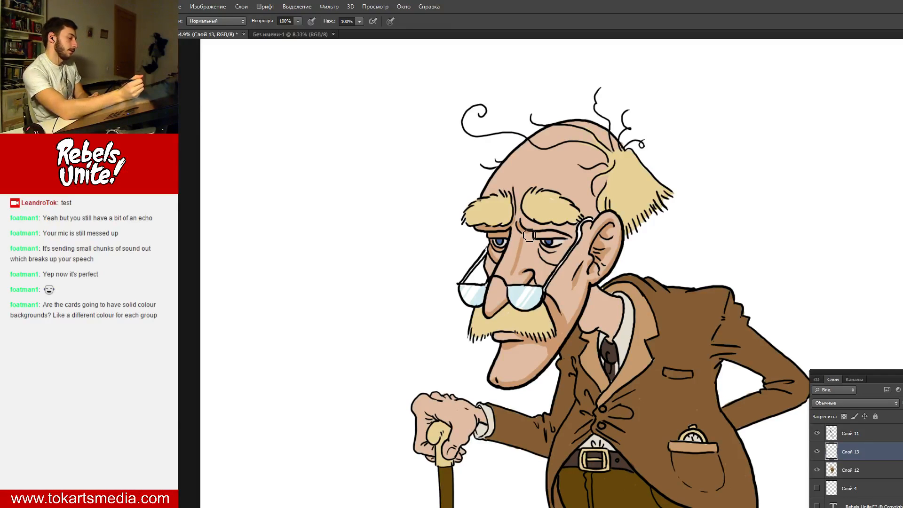
{"action": "mouse_move", "coordinate": [527, 239]}
{"action": "left_mouse_down"}
{"action": "mouse_move", "coordinate": [533, 245]}
{"action": "mouse_move", "coordinate": [522, 269]}
{"action": "left_mouse_up"}
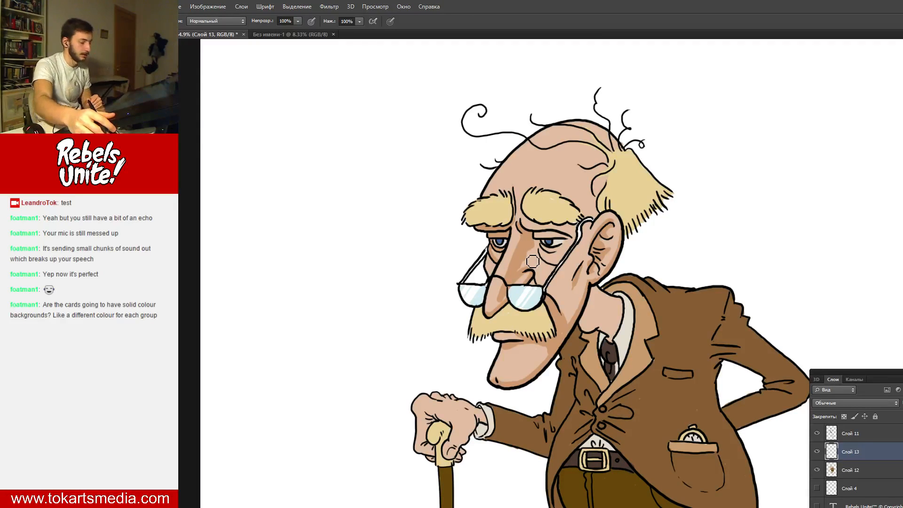
{"action": "key", "text": "ctrl+z"}
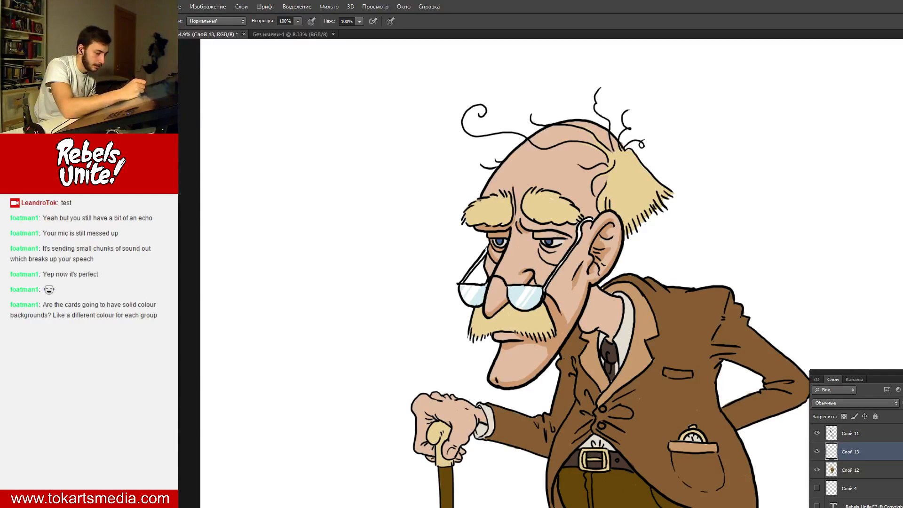
- Paint tan shadows around the near eye and down the neck under the jaw
{"action": "mouse_move", "coordinate": [543, 255]}
{"action": "left_mouse_down"}
{"action": "mouse_move", "coordinate": [560, 266]}
{"action": "mouse_move", "coordinate": [570, 250]}
{"action": "mouse_move", "coordinate": [553, 237]}
{"action": "mouse_move", "coordinate": [567, 239]}
{"action": "mouse_move", "coordinate": [528, 227]}
{"action": "mouse_move", "coordinate": [548, 224]}
{"action": "mouse_move", "coordinate": [540, 225]}
{"action": "mouse_move", "coordinate": [575, 243]}
{"action": "left_mouse_up"}
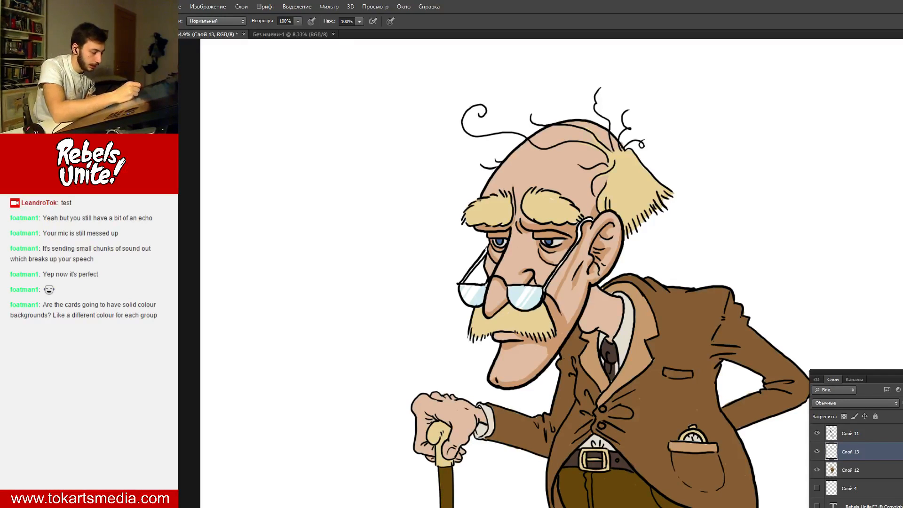
{"action": "mouse_move", "coordinate": [597, 291]}
{"action": "left_mouse_down"}
{"action": "mouse_move", "coordinate": [599, 318]}
{"action": "mouse_move", "coordinate": [586, 329]}
{"action": "mouse_move", "coordinate": [596, 293]}
{"action": "mouse_move", "coordinate": [587, 321]}
{"action": "mouse_move", "coordinate": [595, 331]}
{"action": "mouse_move", "coordinate": [602, 316]}
{"action": "mouse_move", "coordinate": [612, 343]}
{"action": "left_mouse_up"}
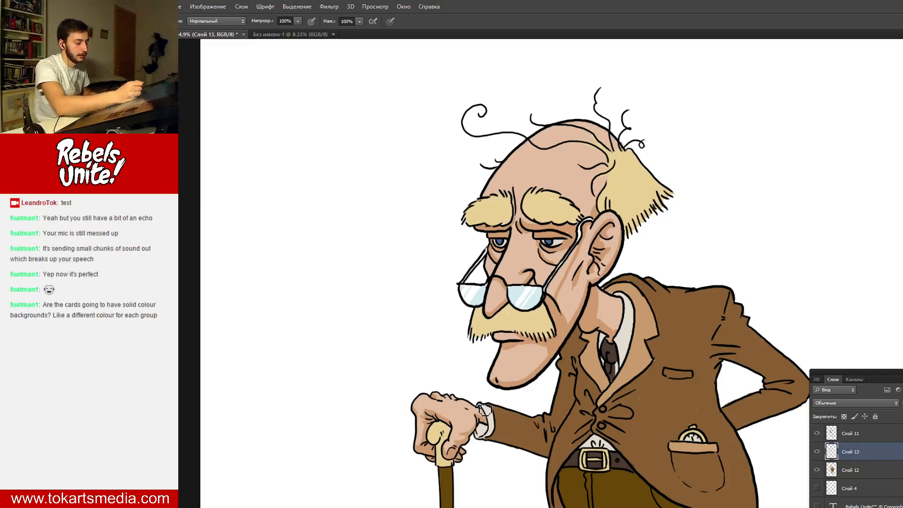
{"action": "scroll", "coordinate": [486, 409], "scroll_direction": "down", "scroll_amount": 2}
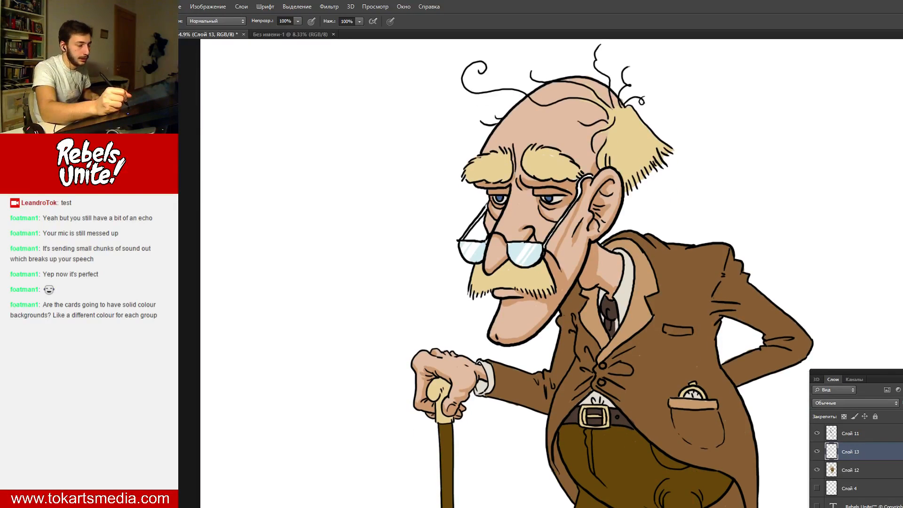
{"action": "scroll", "coordinate": [612, 273], "scroll_direction": "down", "scroll_amount": 8}
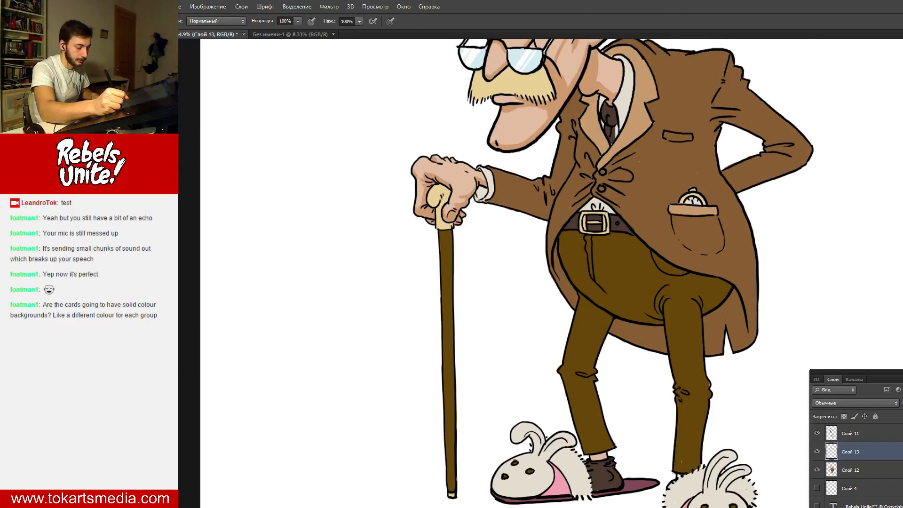
{"action": "scroll", "coordinate": [612, 273], "scroll_direction": "up", "scroll_amount": 10}
{"action": "scroll", "coordinate": [612, 273], "scroll_direction": "down", "scroll_amount": 1}
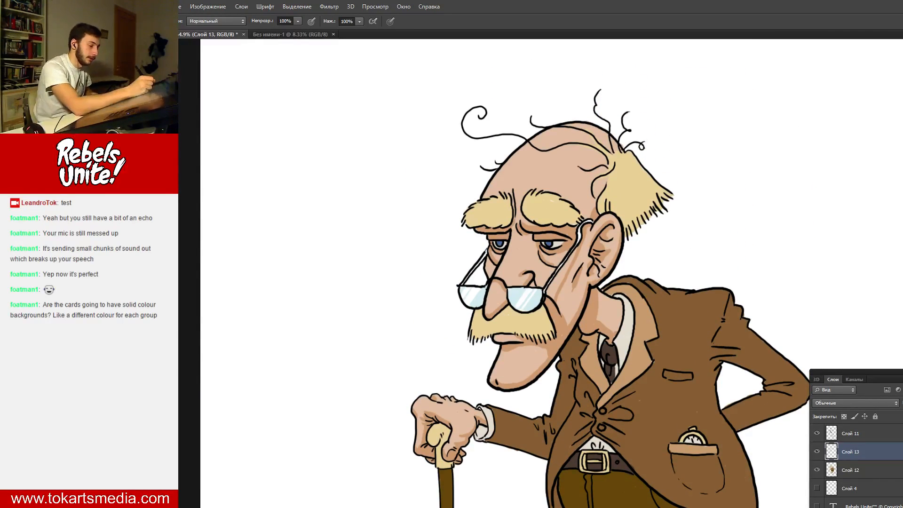
{"action": "left_click_drag", "start_coordinate": [500, 181], "coordinate": [591, 188]}
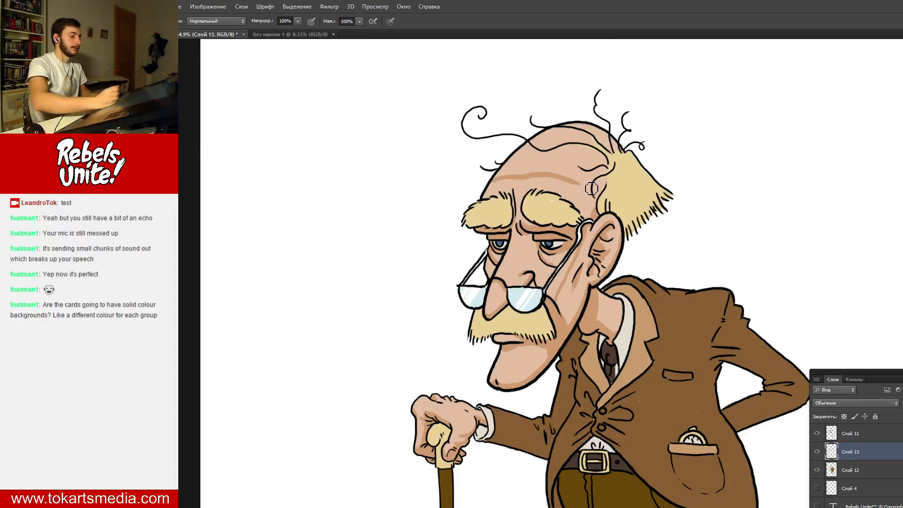
{"action": "key", "text": "ctrl+z"}
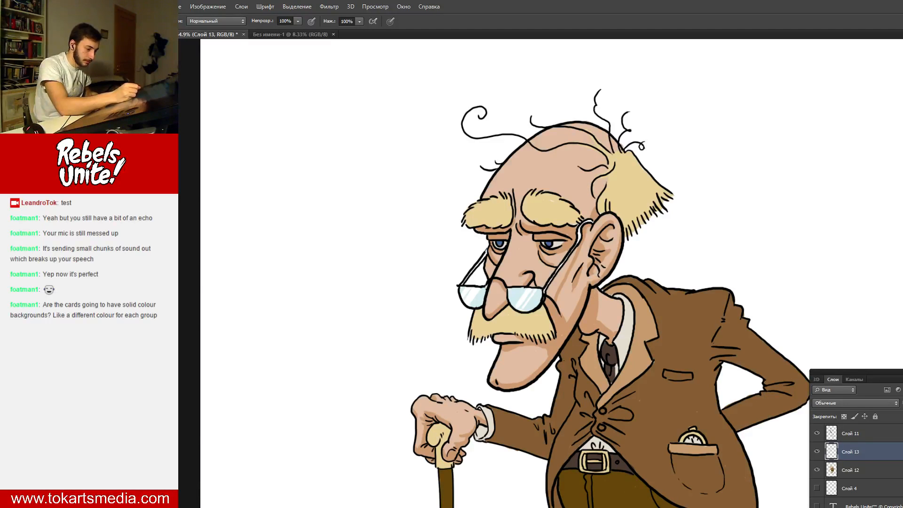
- Add tan shadows below the ear at the jaw and along the bridge and side of the nose
{"action": "left_click_drag", "start_coordinate": [594, 281], "coordinate": [587, 300]}
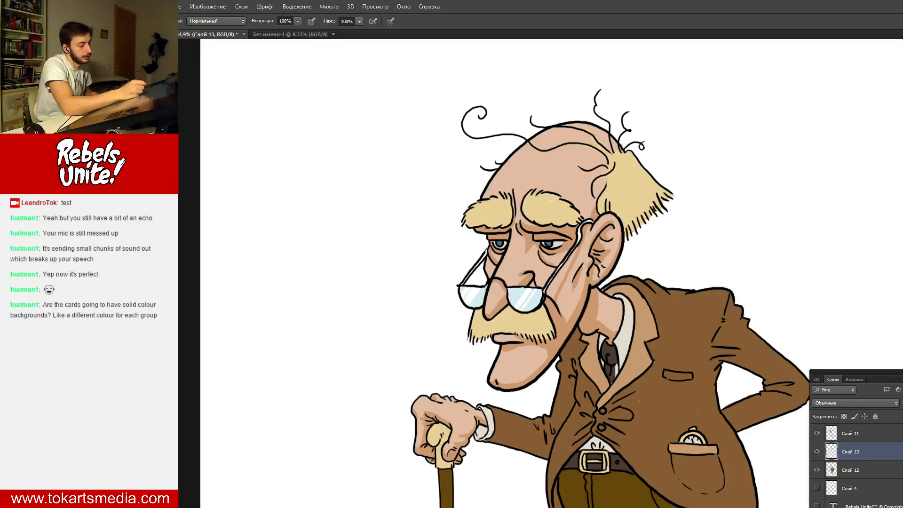
{"action": "left_click_drag", "start_coordinate": [526, 239], "coordinate": [523, 260]}
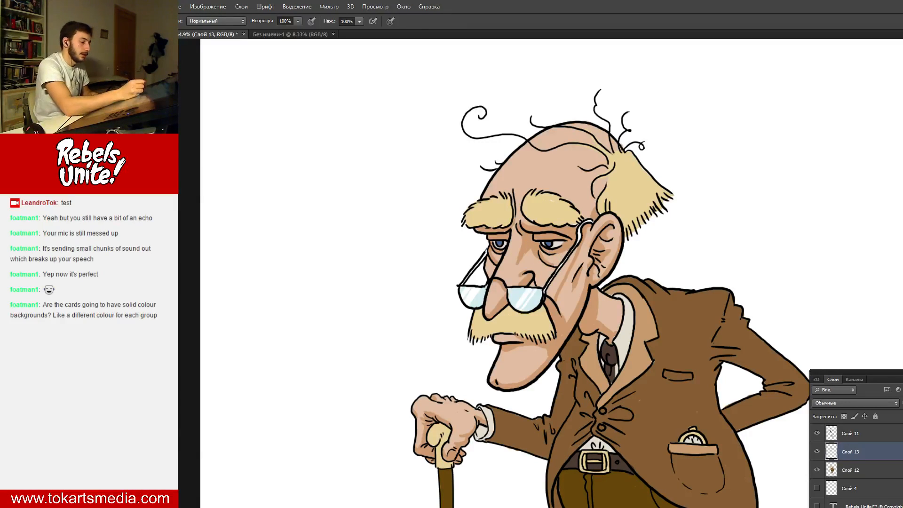
{"action": "left_click_drag", "start_coordinate": [529, 253], "coordinate": [515, 266]}
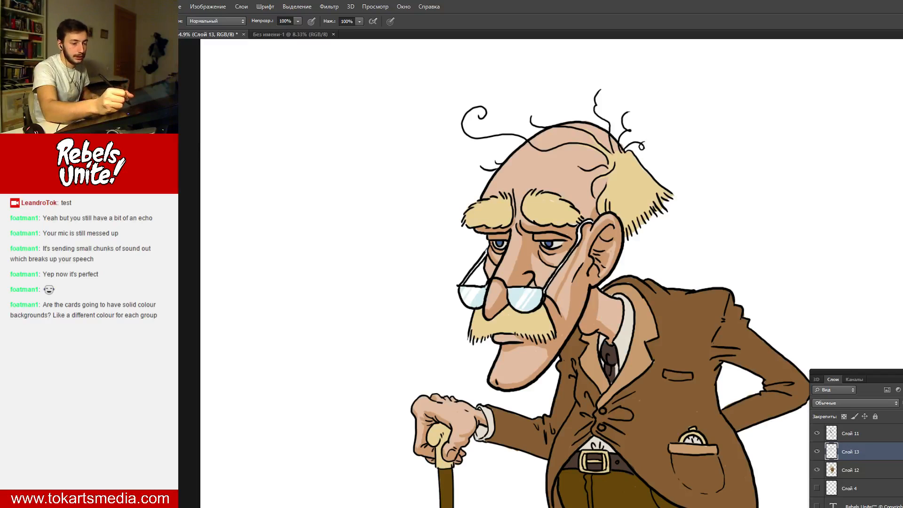
{"action": "scroll", "coordinate": [597, 274], "scroll_direction": "down", "scroll_amount": 7}
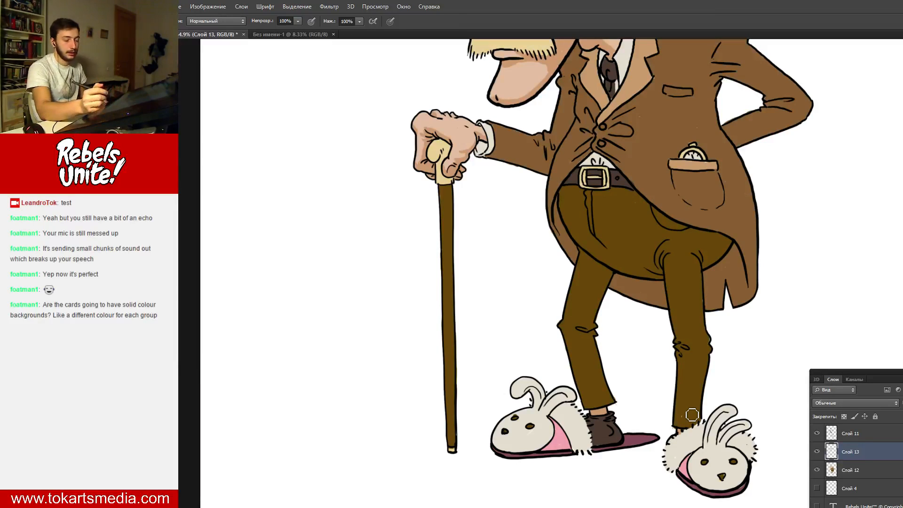
{"action": "scroll", "coordinate": [693, 415], "scroll_direction": "up", "scroll_amount": 7}
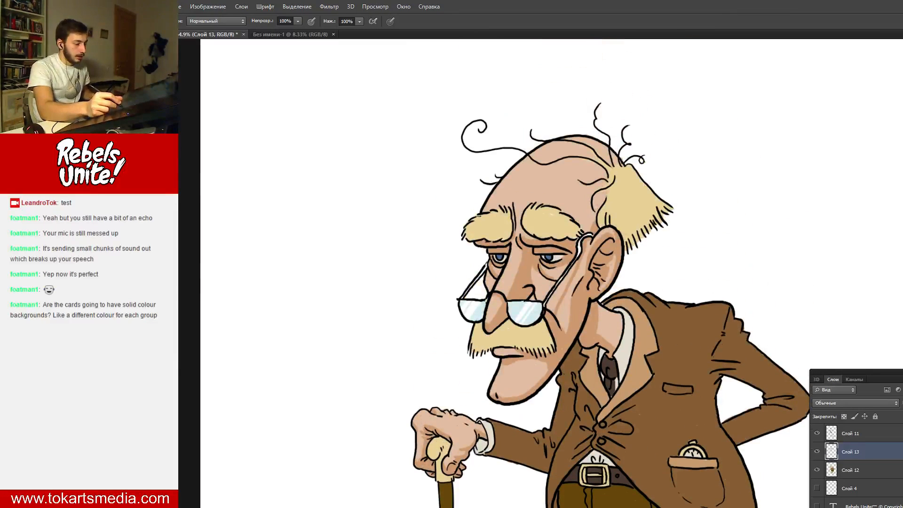
{"action": "scroll", "coordinate": [610, 303], "scroll_direction": "up", "scroll_amount": 1}
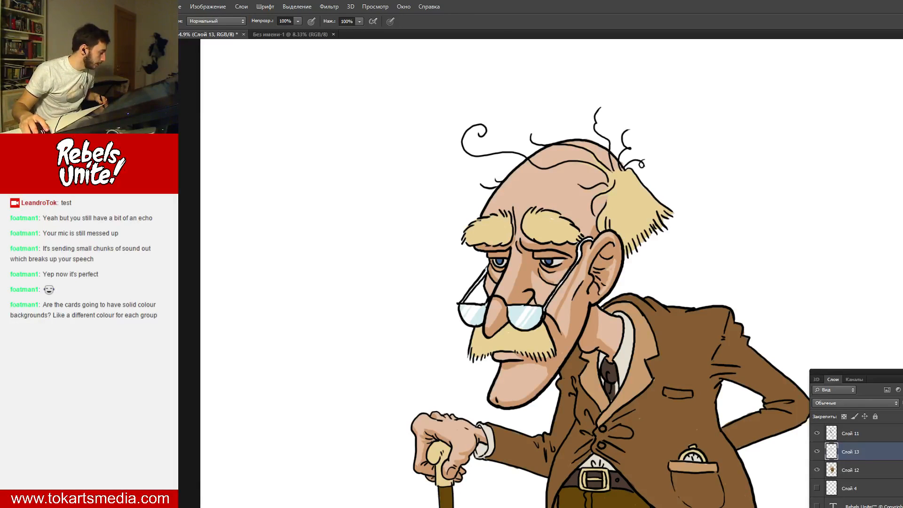
{"action": "key", "text": "n"}
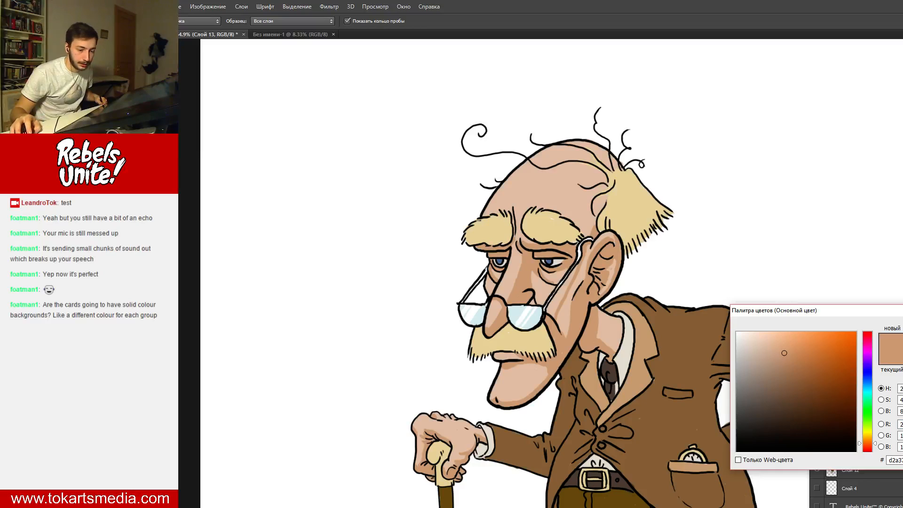
{"action": "key", "text": "Return"}
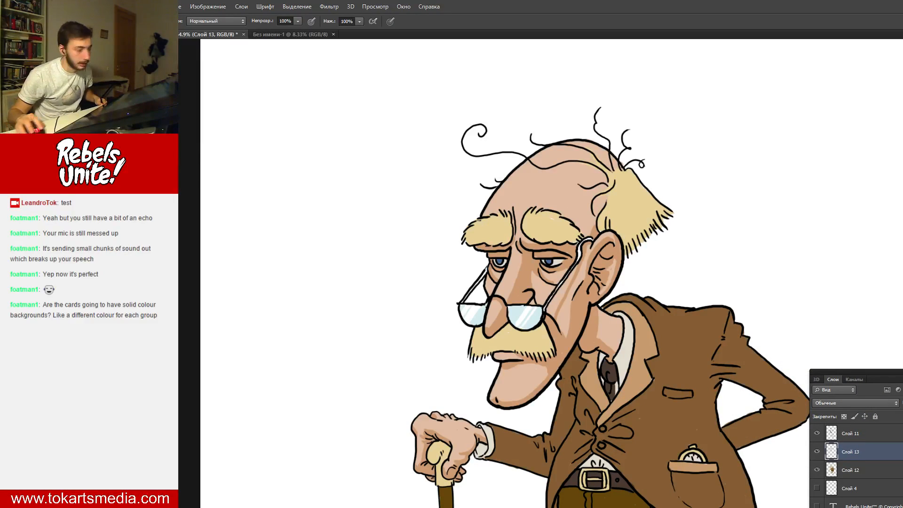
{"action": "left_click", "coordinate": [634, 220]}
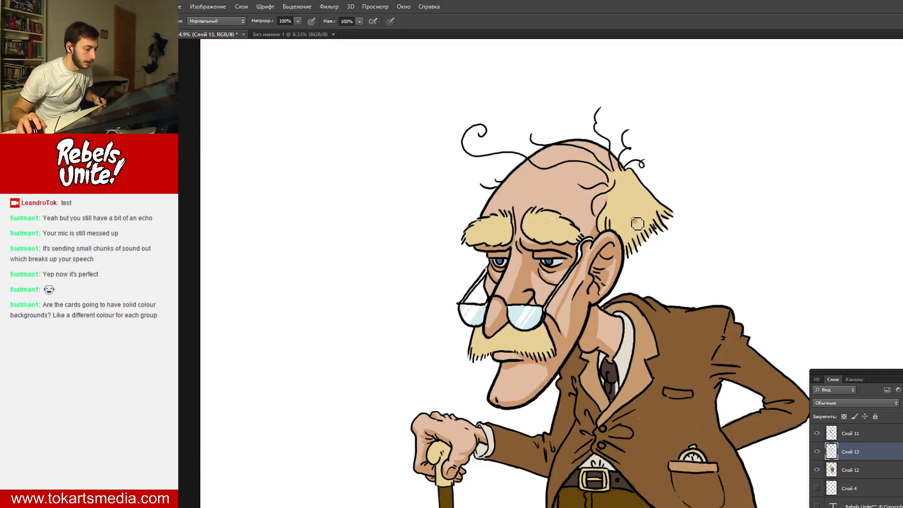
{"action": "key", "text": "ctrl+z"}
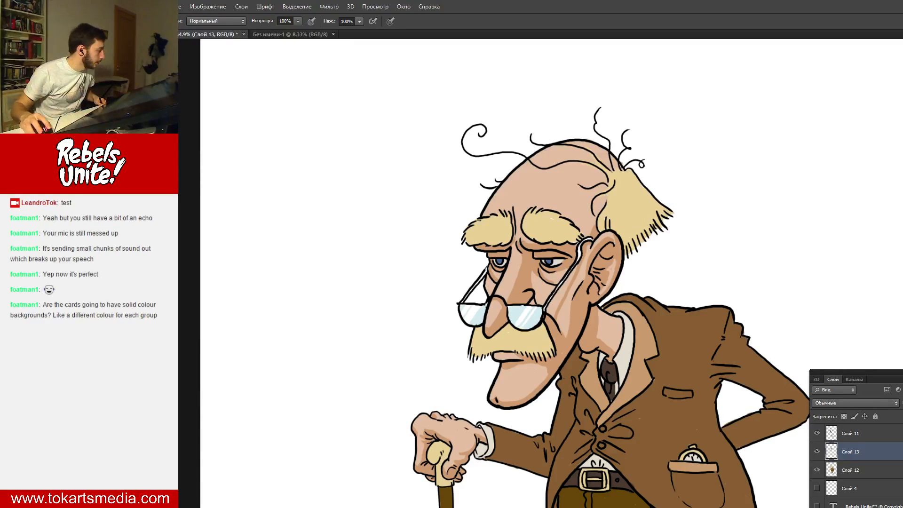
- Sample the blond hair colour and set the foreground to a darker, more saturated ochre for the hair shadows
{"action": "key", "text": "i"}
{"action": "left_click", "coordinate": [643, 203]}
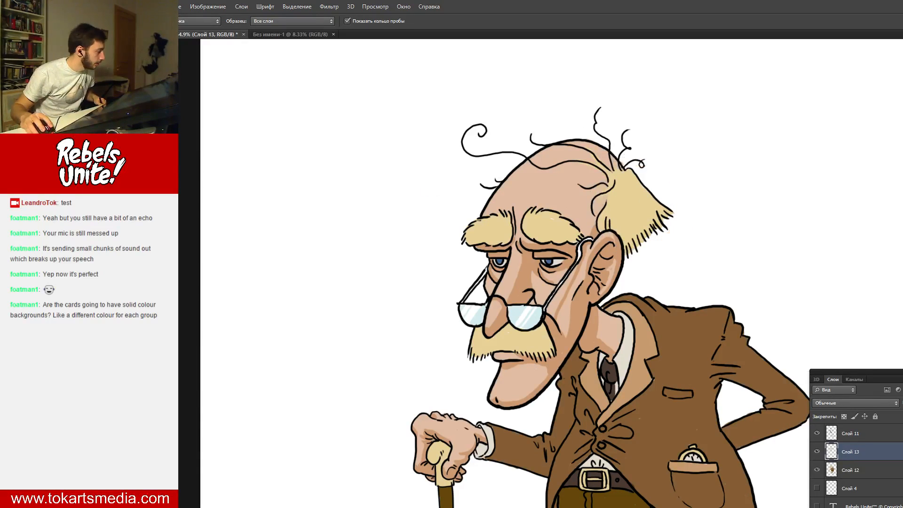
{"action": "key", "text": "b"}
{"action": "key", "text": "n"}
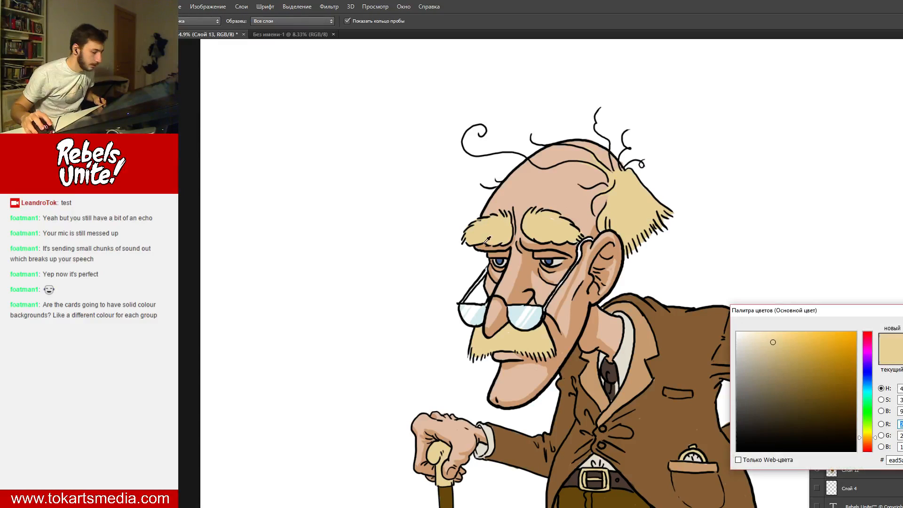
{"action": "left_click", "coordinate": [784, 360]}
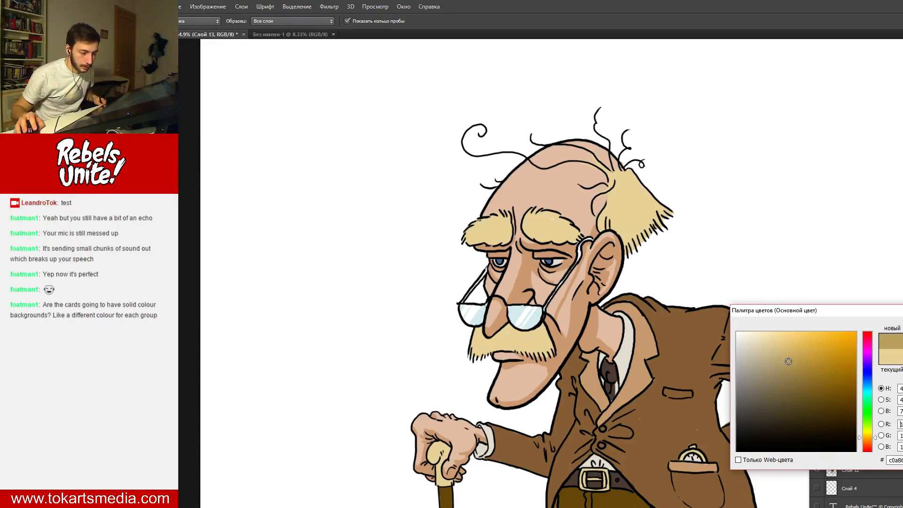
{"action": "key", "text": "Return"}
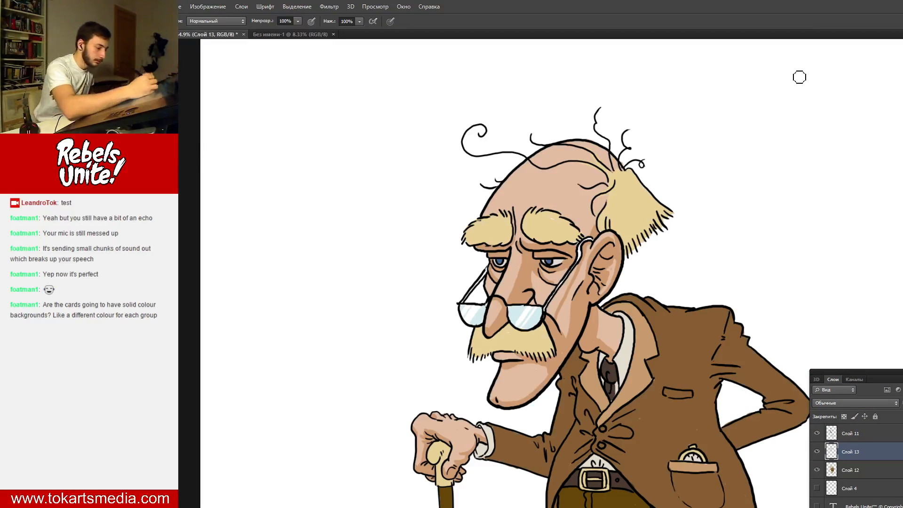
- Paint ochre strand-shaped shadows along the lower edge of the hair behind the ear and on both eyebrows
{"action": "left_click", "coordinate": [627, 241]}
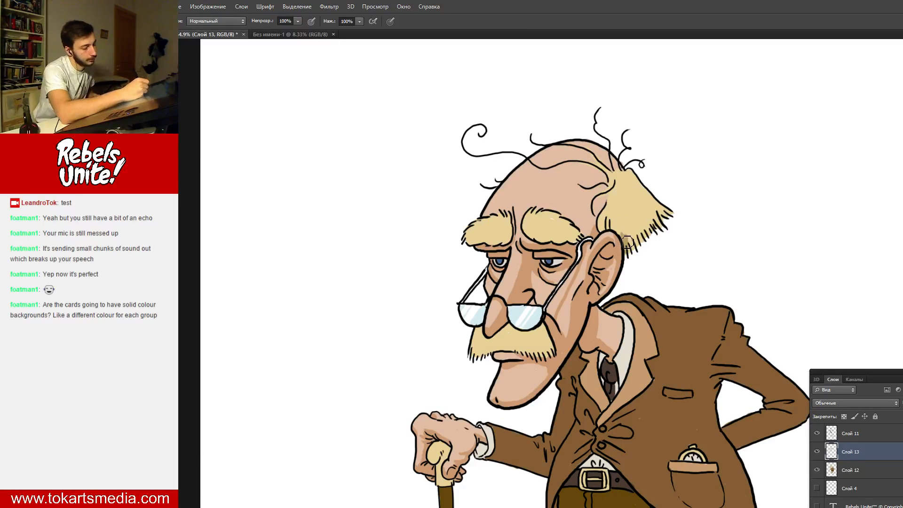
{"action": "mouse_move", "coordinate": [628, 241]}
{"action": "left_mouse_down"}
{"action": "mouse_move", "coordinate": [622, 229]}
{"action": "mouse_move", "coordinate": [644, 224]}
{"action": "left_mouse_up"}
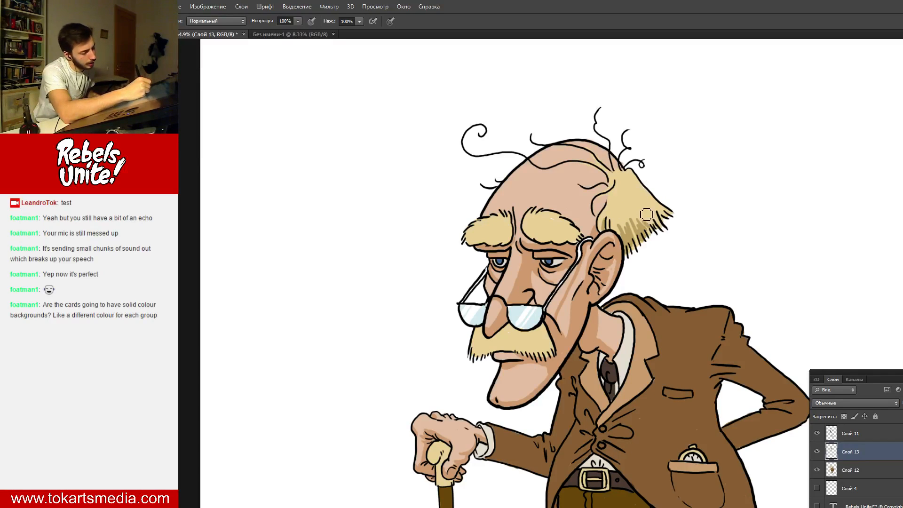
{"action": "left_click_drag", "start_coordinate": [647, 214], "coordinate": [664, 229]}
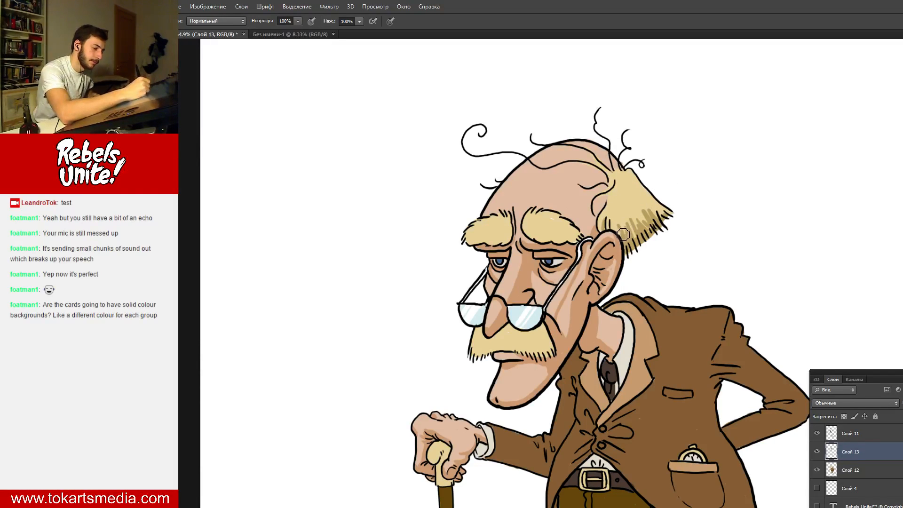
{"action": "mouse_move", "coordinate": [624, 235]}
{"action": "left_mouse_down"}
{"action": "mouse_move", "coordinate": [633, 208]}
{"action": "mouse_move", "coordinate": [646, 222]}
{"action": "mouse_move", "coordinate": [635, 199]}
{"action": "mouse_move", "coordinate": [627, 205]}
{"action": "mouse_move", "coordinate": [636, 232]}
{"action": "mouse_move", "coordinate": [649, 193]}
{"action": "mouse_move", "coordinate": [645, 225]}
{"action": "left_mouse_up"}
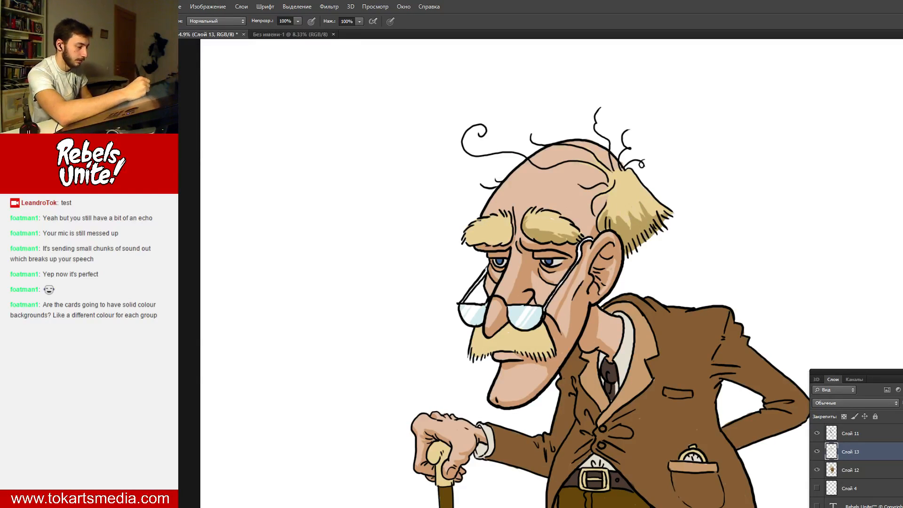
{"action": "left_click_drag", "start_coordinate": [638, 237], "coordinate": [635, 230]}
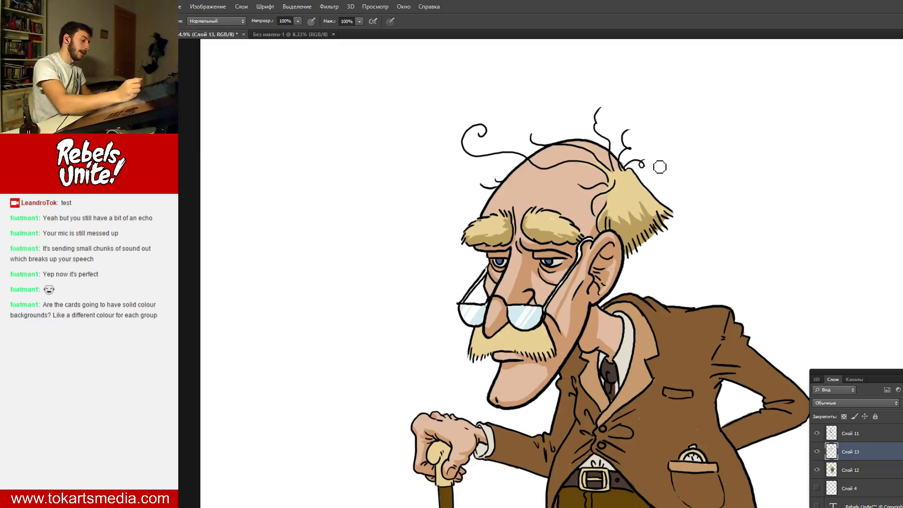
- Paint ochre shadows on the moustache, the hair just above the ear and the cane's handle
{"action": "mouse_move", "coordinate": [492, 339]}
{"action": "left_mouse_down"}
{"action": "mouse_move", "coordinate": [514, 327]}
{"action": "mouse_move", "coordinate": [545, 361]}
{"action": "mouse_move", "coordinate": [549, 337]}
{"action": "mouse_move", "coordinate": [530, 337]}
{"action": "mouse_move", "coordinate": [544, 330]}
{"action": "mouse_move", "coordinate": [539, 339]}
{"action": "mouse_move", "coordinate": [553, 352]}
{"action": "mouse_move", "coordinate": [546, 327]}
{"action": "mouse_move", "coordinate": [533, 337]}
{"action": "mouse_move", "coordinate": [519, 327]}
{"action": "mouse_move", "coordinate": [545, 353]}
{"action": "mouse_move", "coordinate": [538, 331]}
{"action": "mouse_move", "coordinate": [544, 351]}
{"action": "left_mouse_up"}
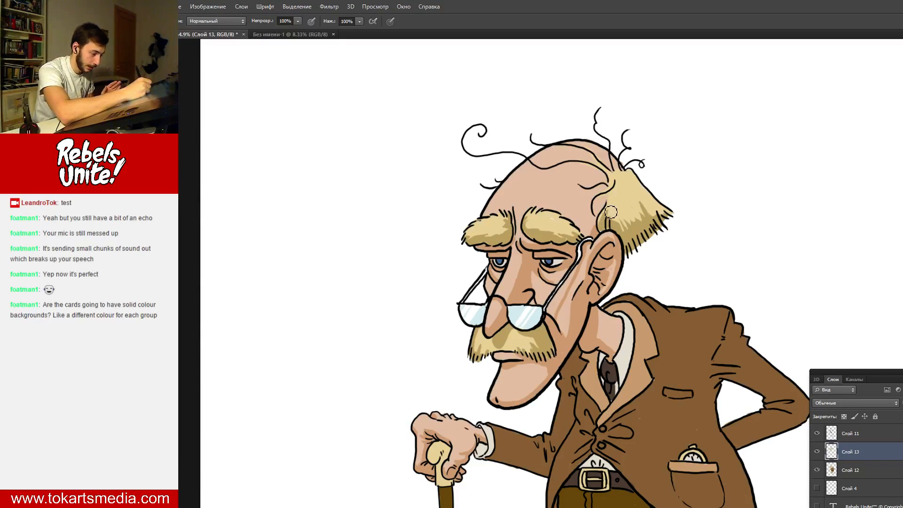
{"action": "left_click_drag", "start_coordinate": [608, 220], "coordinate": [617, 203]}
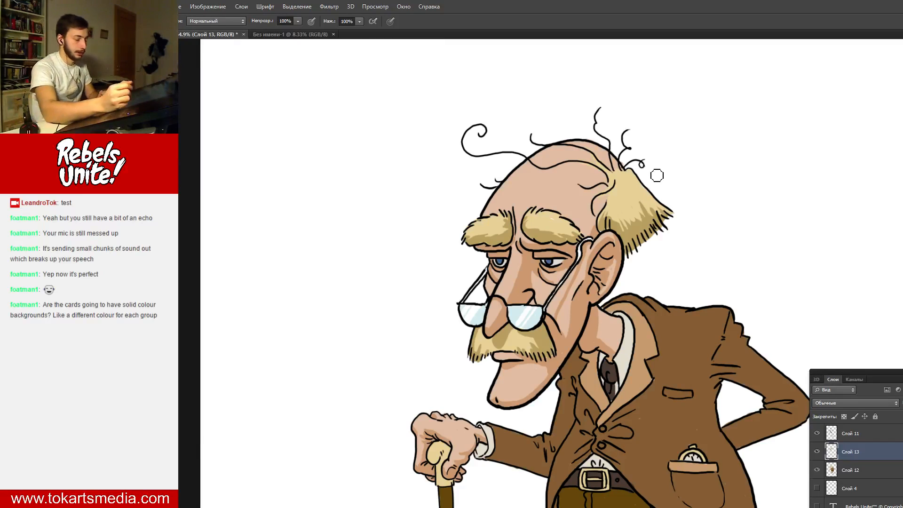
{"action": "scroll", "coordinate": [612, 287], "scroll_direction": "down", "scroll_amount": 5}
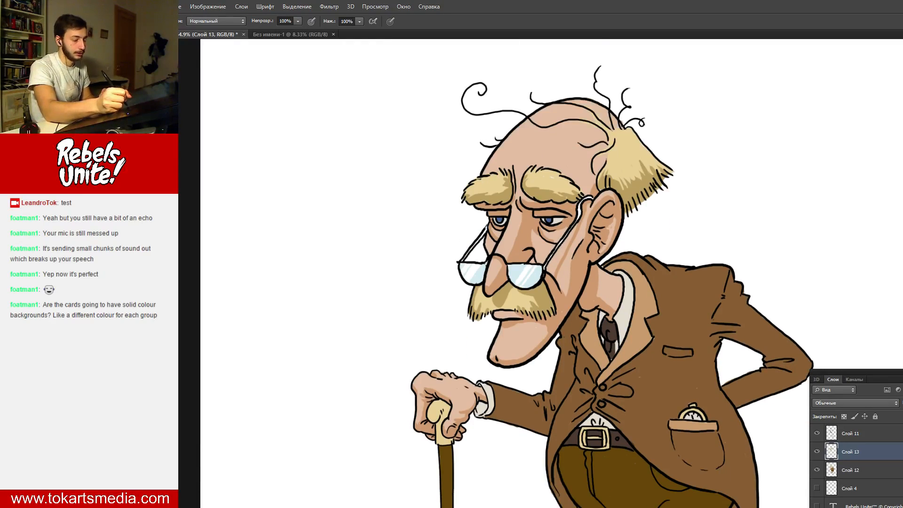
{"action": "scroll", "coordinate": [612, 273], "scroll_direction": "down", "scroll_amount": 3}
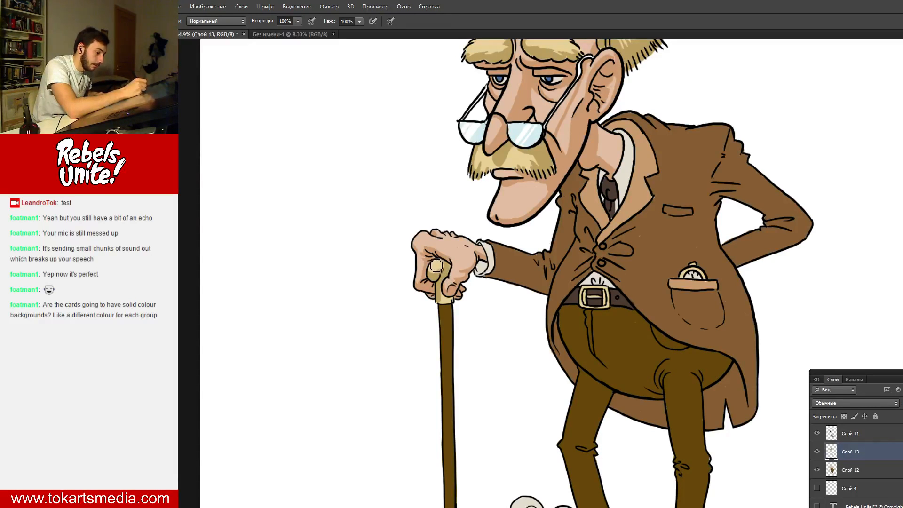
{"action": "left_click_drag", "start_coordinate": [435, 268], "coordinate": [449, 265]}
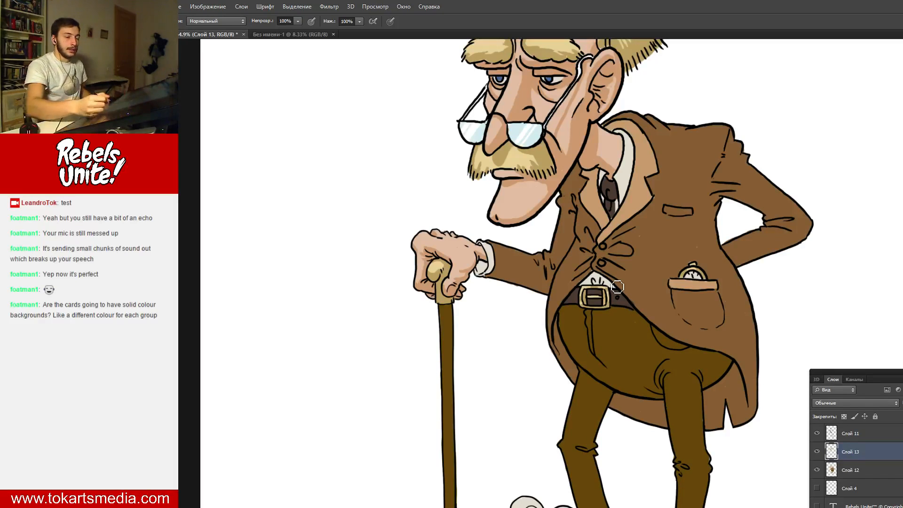
- Examine the whole character at a reduced size to judge the skin and hair shading
{"action": "scroll", "coordinate": [617, 287], "scroll_direction": "down", "scroll_amount": 1}
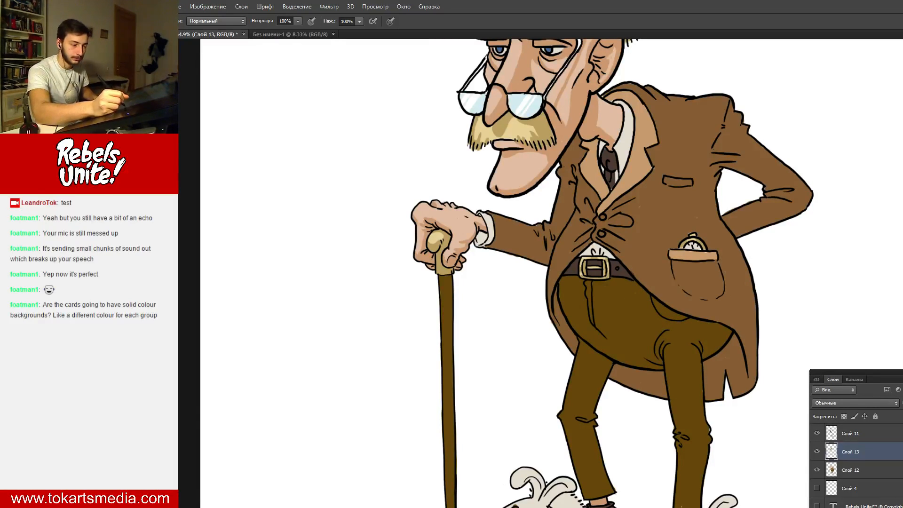
{"action": "scroll", "coordinate": [612, 273], "scroll_direction": "up", "scroll_amount": 5}
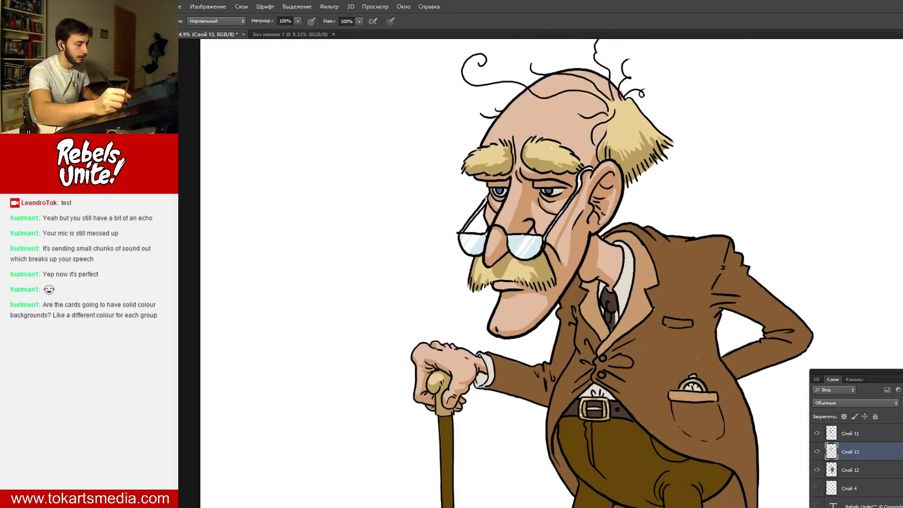
{"action": "scroll", "coordinate": [611, 273], "scroll_direction": "down", "scroll_amount": 1}
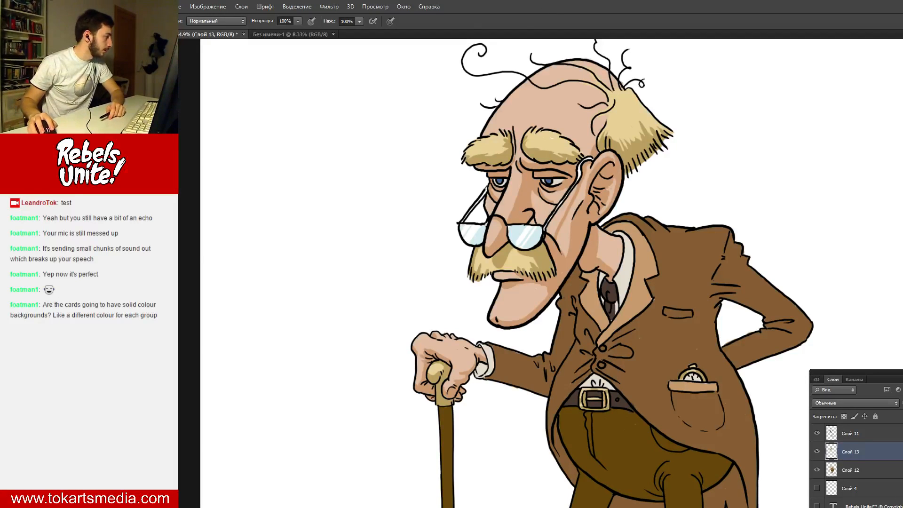
{"action": "key", "text": "alt+space"}
{"action": "left_click", "coordinate": [393, 242], "text": "alt"}
{"action": "left_click", "coordinate": [393, 241], "text": "alt"}
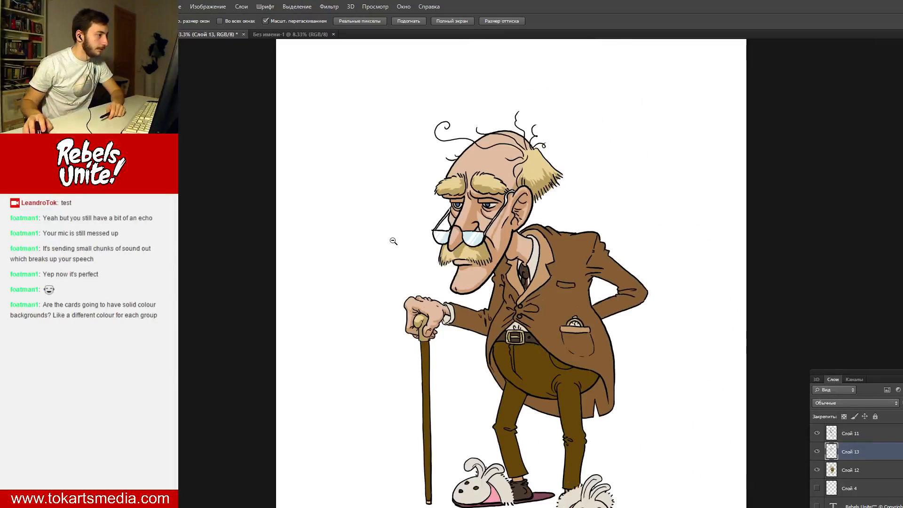
{"action": "left_click", "coordinate": [391, 241], "text": "alt"}
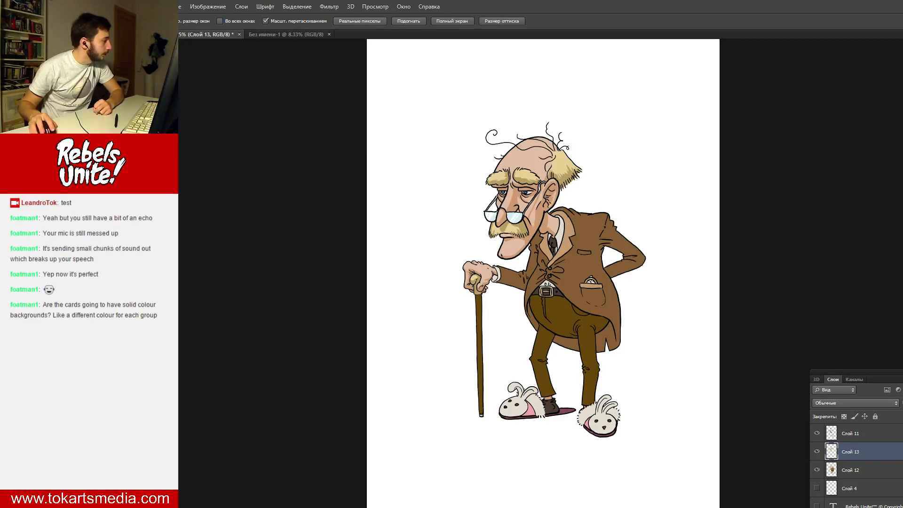
{"action": "scroll", "coordinate": [450, 264], "scroll_direction": "up", "scroll_amount": 3}
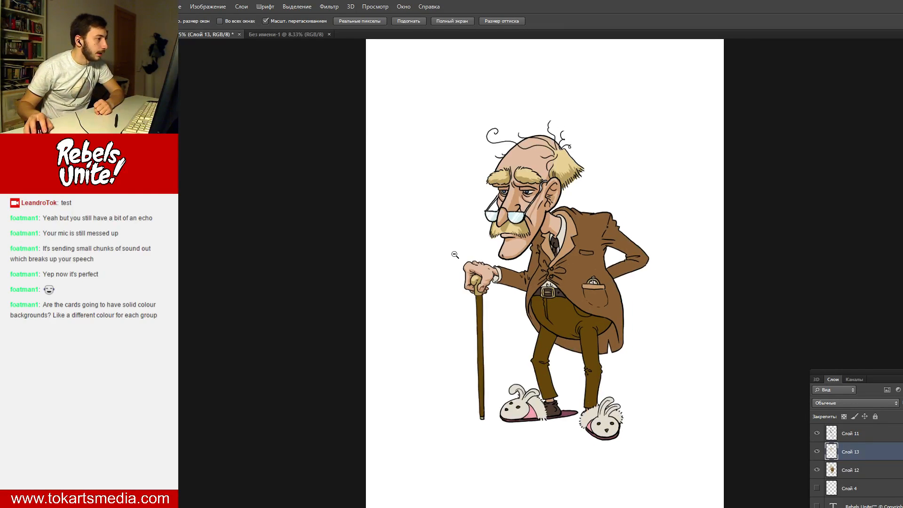
{"action": "scroll", "coordinate": [462, 217], "scroll_direction": "up", "scroll_amount": 3}
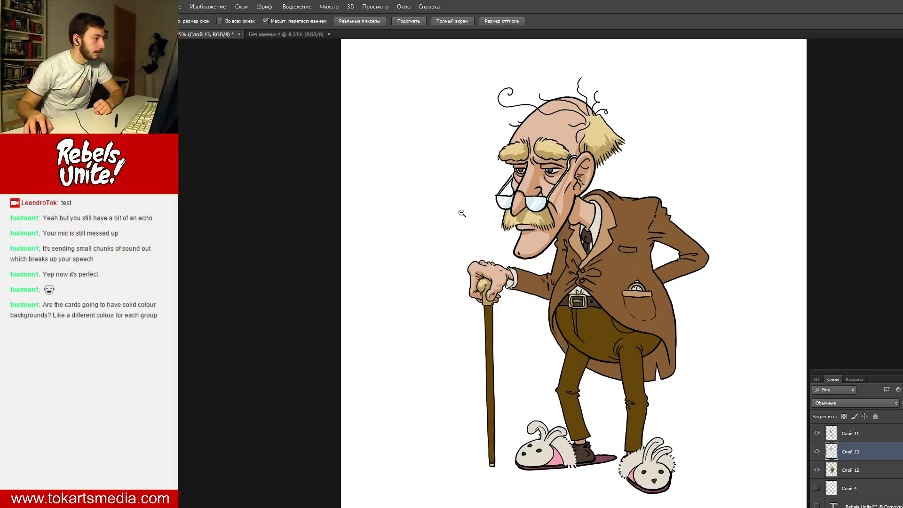
- Sample the dark brown of the tie and paint both arms of the glasses with it
{"action": "key", "text": "i"}
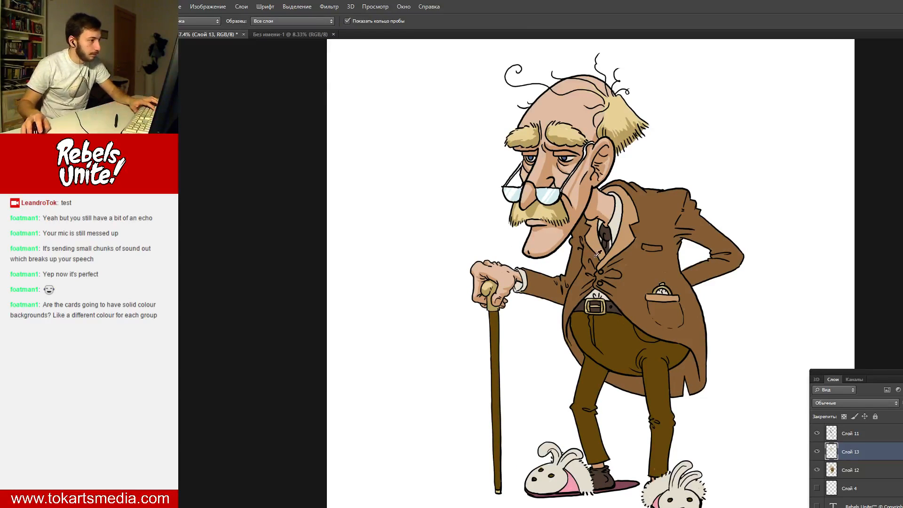
{"action": "left_click", "coordinate": [607, 234]}
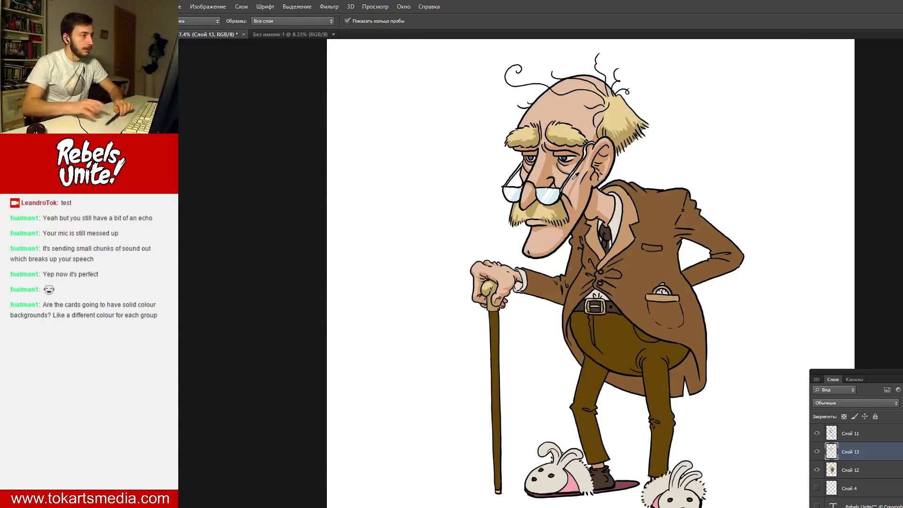
{"action": "key", "text": "b"}
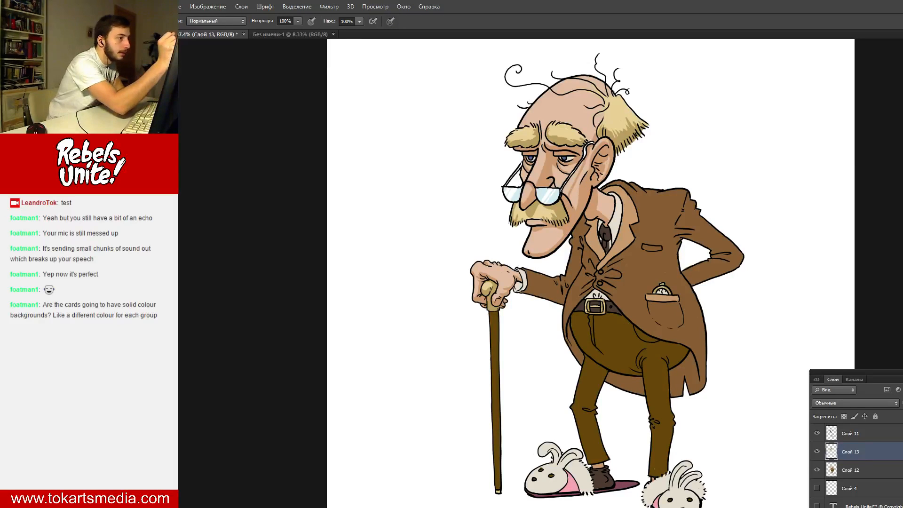
{"action": "left_click_drag", "start_coordinate": [588, 161], "coordinate": [567, 191]}
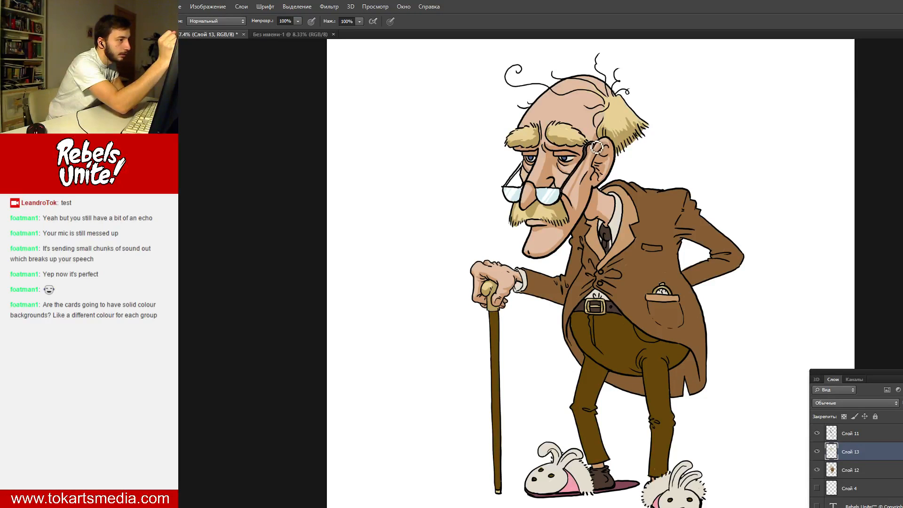
{"action": "left_click_drag", "start_coordinate": [597, 146], "coordinate": [588, 155]}
{"action": "left_click_drag", "start_coordinate": [525, 168], "coordinate": [509, 191]}
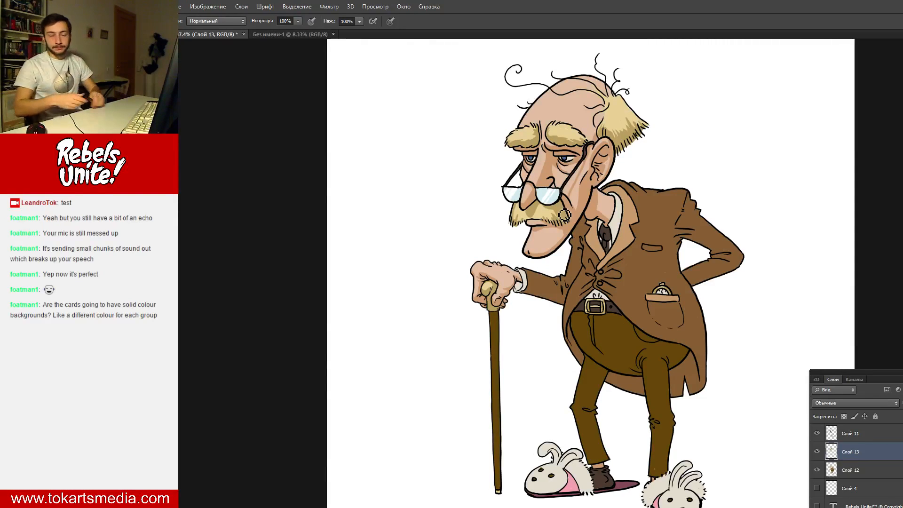
{"action": "scroll", "coordinate": [762, 155], "scroll_direction": "down", "scroll_amount": 2}
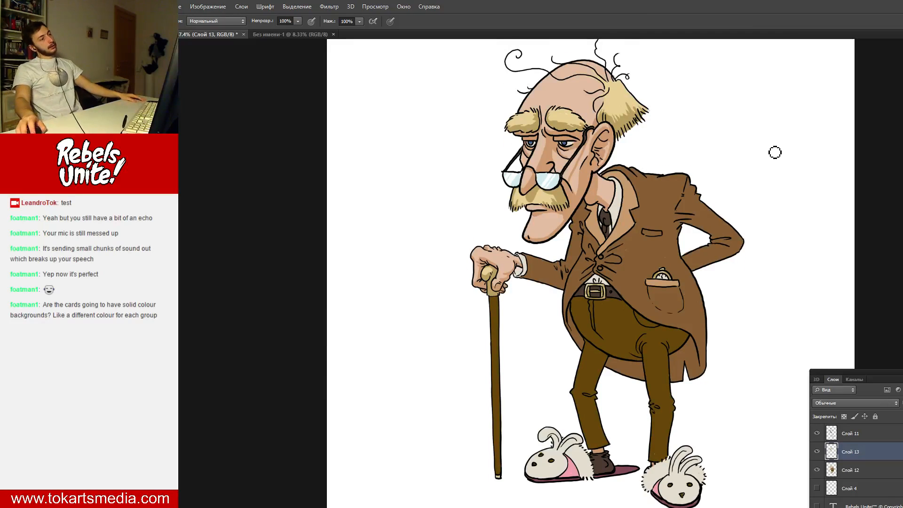
{"action": "scroll", "coordinate": [776, 152], "scroll_direction": "up", "scroll_amount": 2}
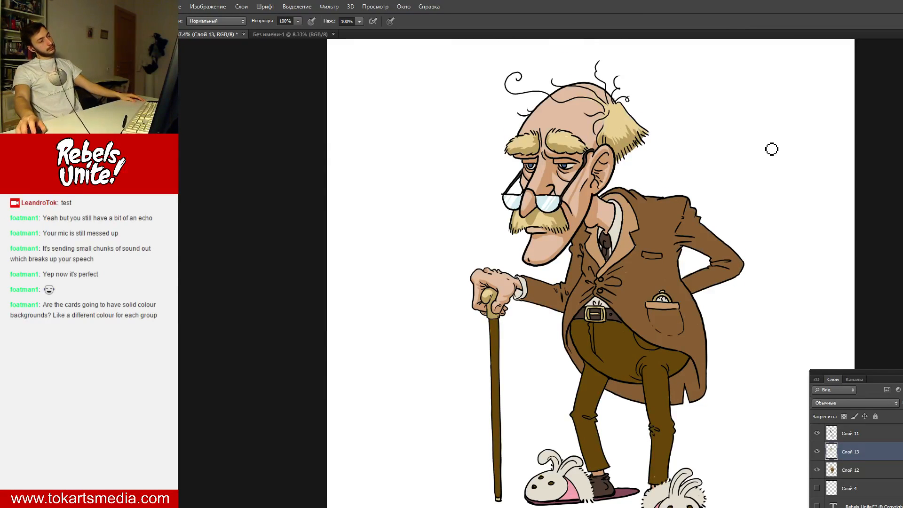
- Sample the brown of the jacket as the base colour for its shadows
{"action": "scroll", "coordinate": [772, 147], "scroll_direction": "down", "scroll_amount": 1}
{"action": "scroll", "coordinate": [770, 141], "scroll_direction": "down", "scroll_amount": 1}
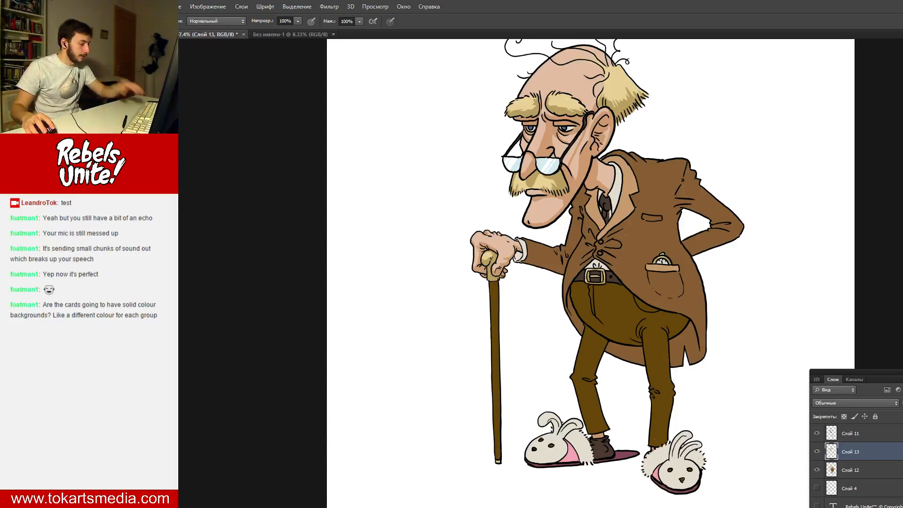
{"action": "key", "text": "i"}
{"action": "left_click", "coordinate": [638, 221]}
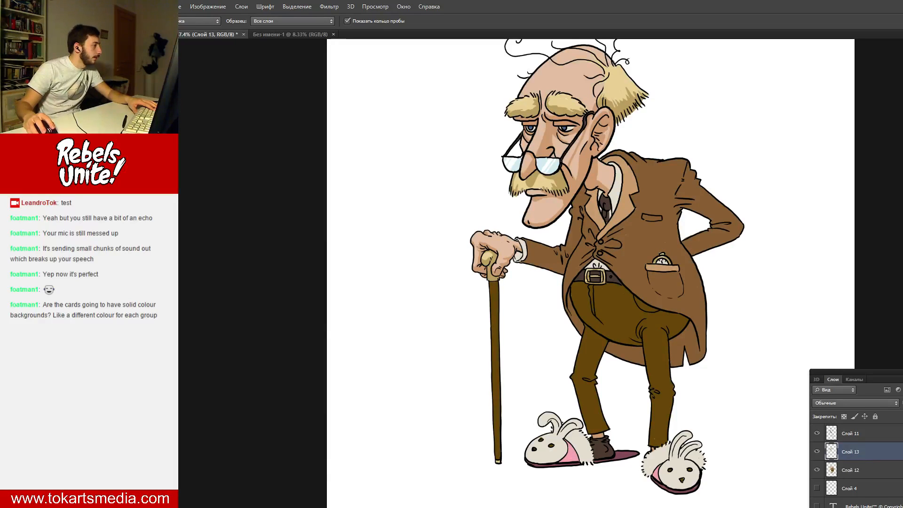
- Compare the character with and without the shading layer Слой 13, leaving the layer visible
{"action": "left_click", "coordinate": [818, 452]}
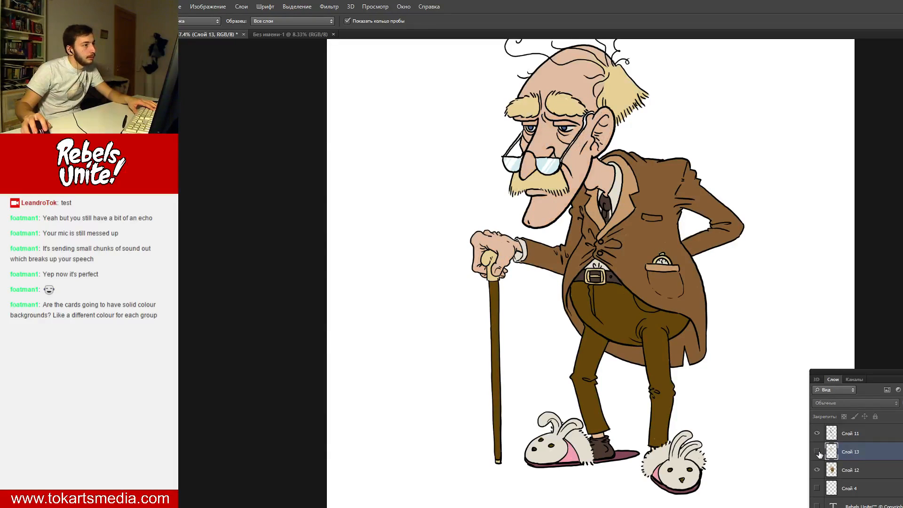
{"action": "scroll", "coordinate": [820, 420], "scroll_direction": "up", "scroll_amount": 1}
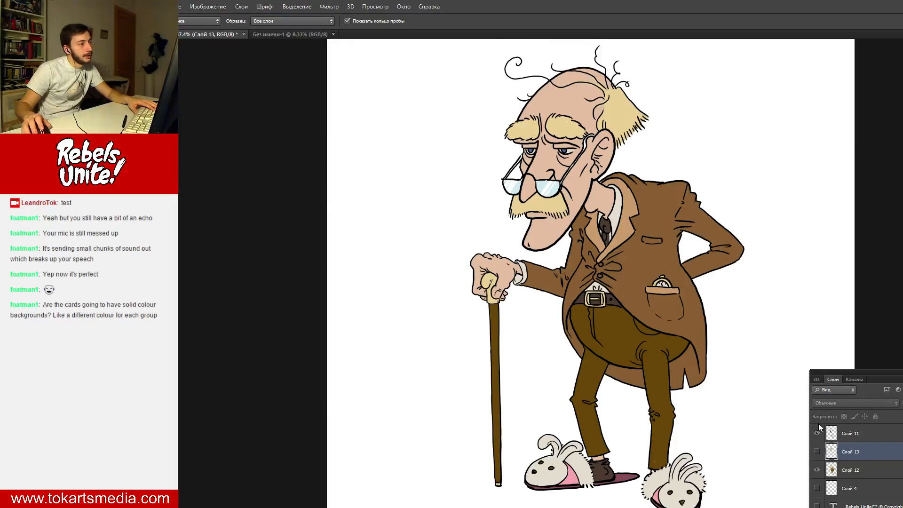
{"action": "left_click", "coordinate": [817, 452]}
{"action": "left_click", "coordinate": [817, 452]}
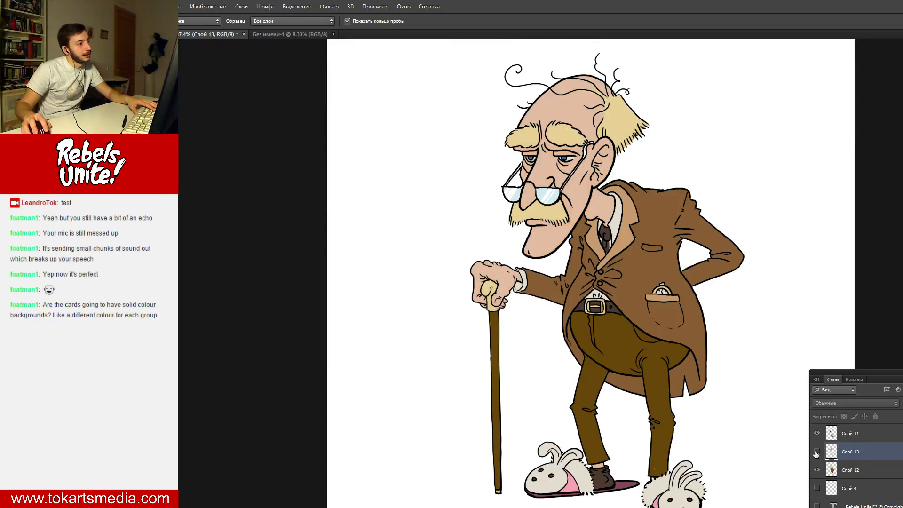
{"action": "left_click", "coordinate": [817, 452]}
{"action": "left_click", "coordinate": [817, 453]}
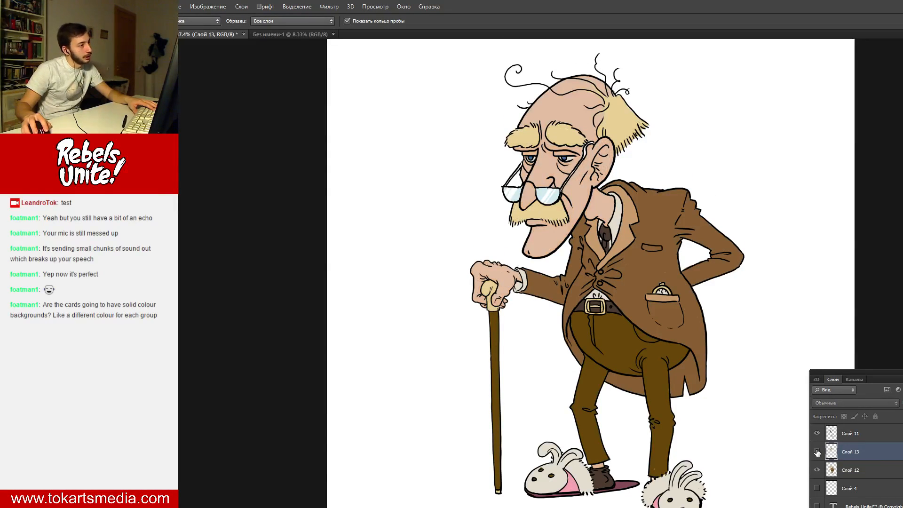
{"action": "left_click", "coordinate": [817, 452]}
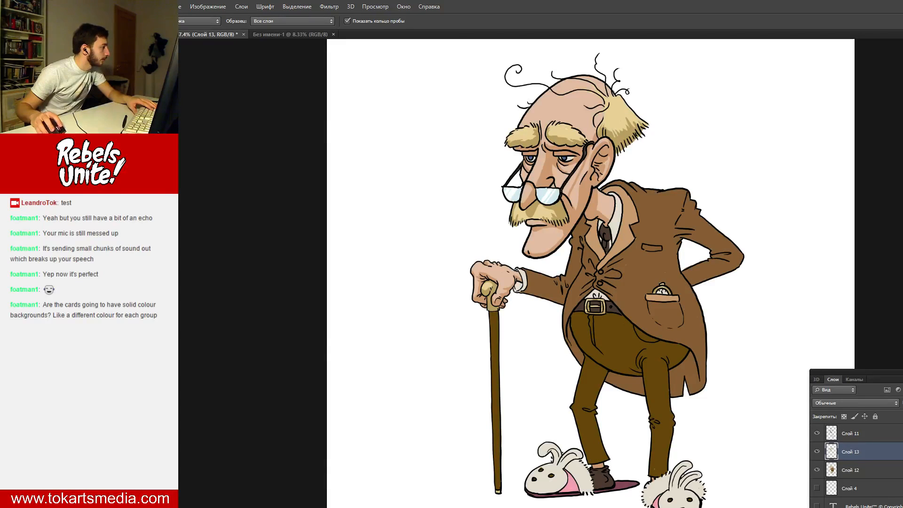
- Darken the foreground colour to a deeper brown and test it with a stroke along the jacket's lower front, undoing the stroke
{"action": "key", "text": "b"}
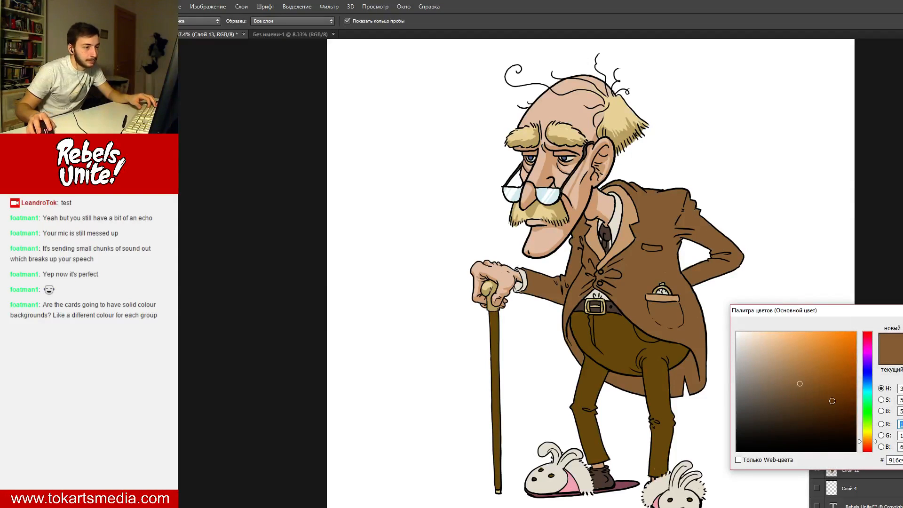
{"action": "left_click_drag", "start_coordinate": [813, 401], "coordinate": [813, 398]}
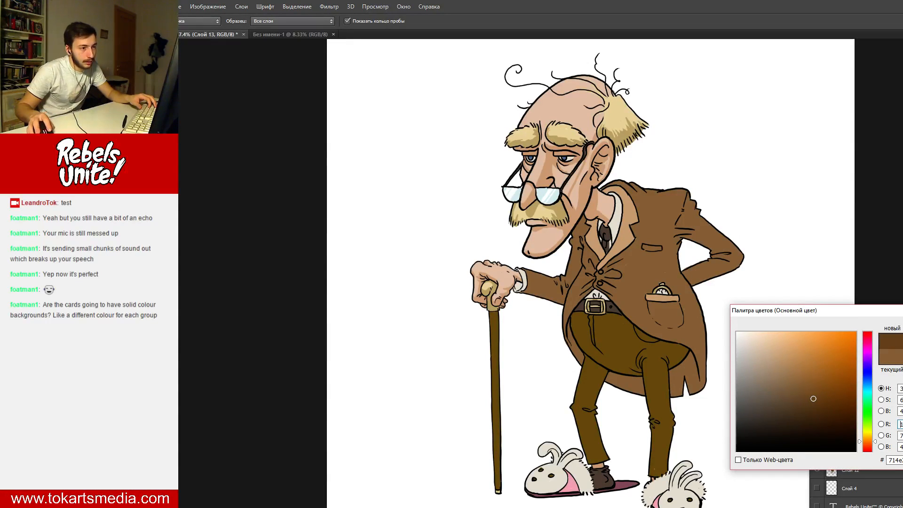
{"action": "key", "text": "Return"}
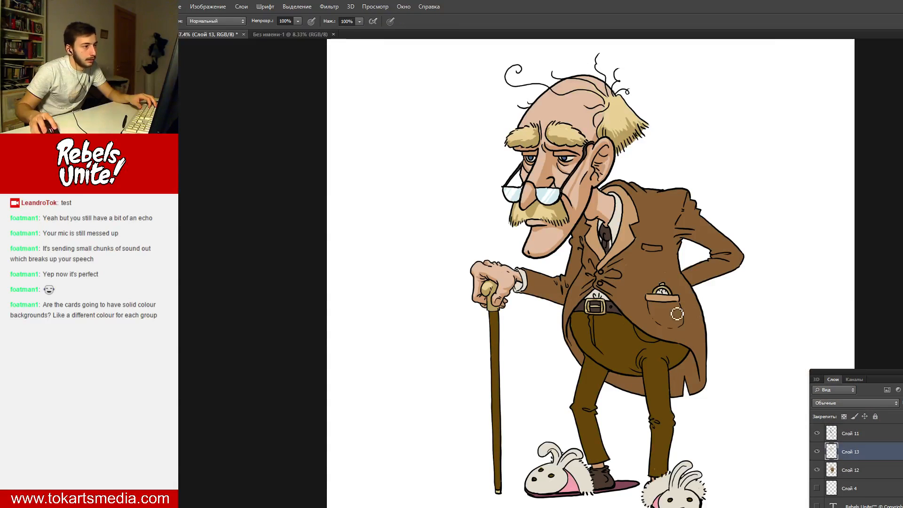
{"action": "left_click_drag", "start_coordinate": [628, 305], "coordinate": [683, 332]}
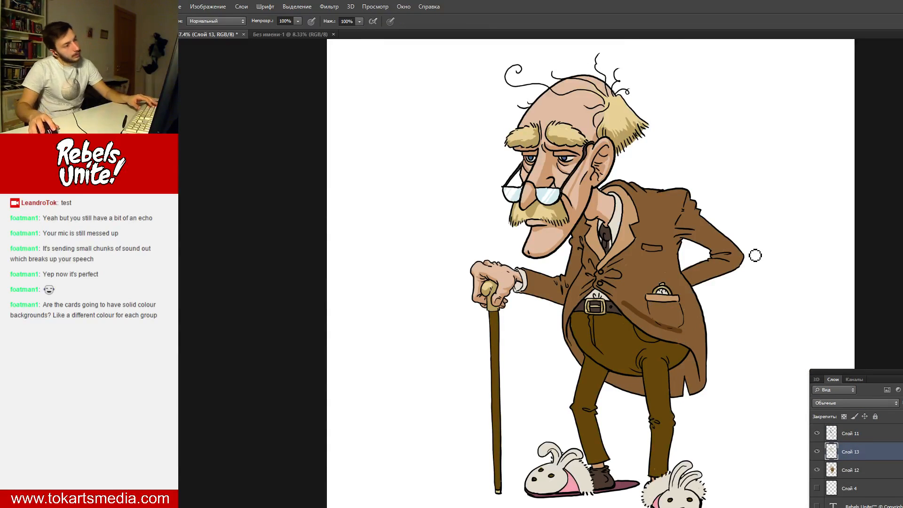
{"action": "key", "text": "ctrl+z"}
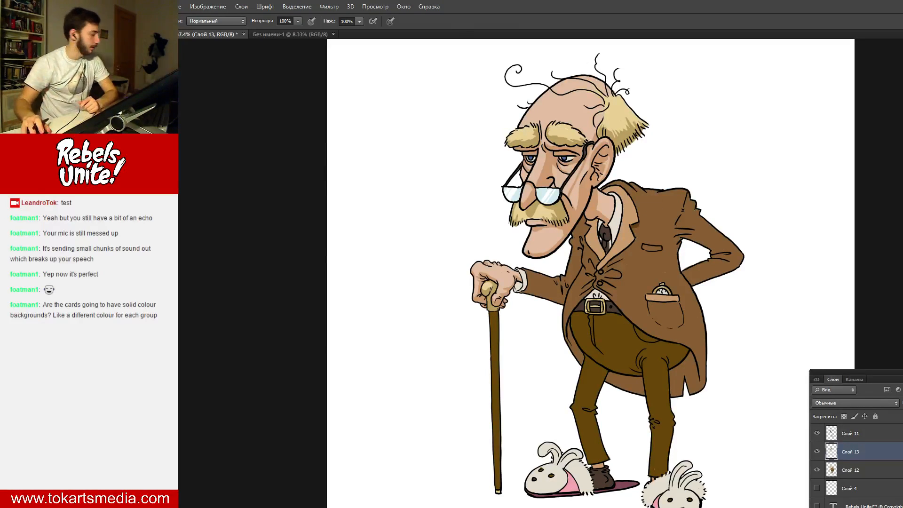
- Paint dark brown shadows on the jacket's lower pocket, the sleeve folds and the shoulder area beside the chin
{"action": "key", "text": "z"}
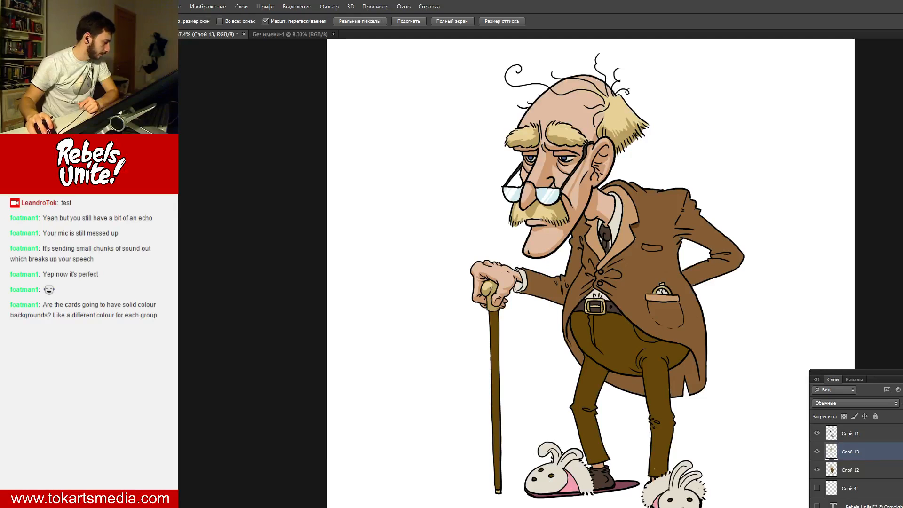
{"action": "left_click_drag", "start_coordinate": [478, 324], "coordinate": [498, 327]}
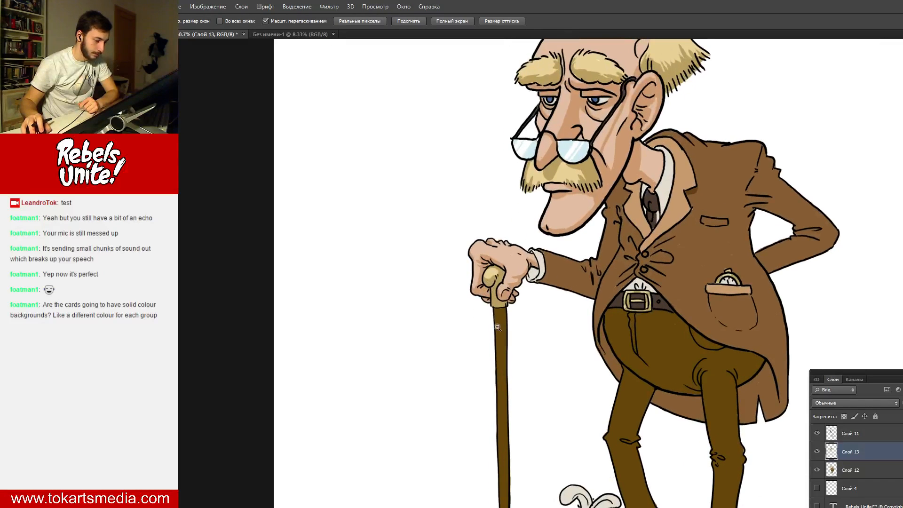
{"action": "left_click_drag", "start_coordinate": [651, 324], "coordinate": [513, 385]}
{"action": "key", "text": "b"}
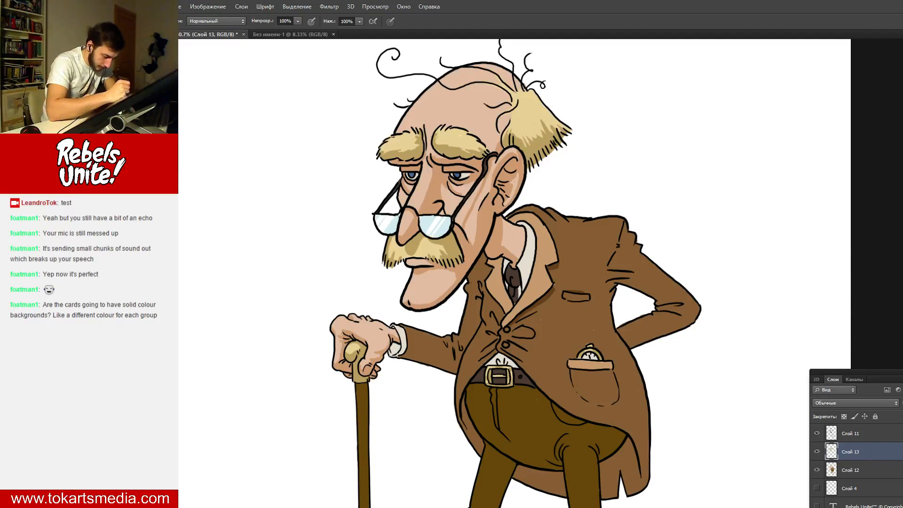
{"action": "mouse_move", "coordinate": [570, 377]}
{"action": "left_mouse_down"}
{"action": "mouse_move", "coordinate": [594, 406]}
{"action": "mouse_move", "coordinate": [612, 407]}
{"action": "mouse_move", "coordinate": [620, 401]}
{"action": "mouse_move", "coordinate": [615, 371]}
{"action": "left_mouse_up"}
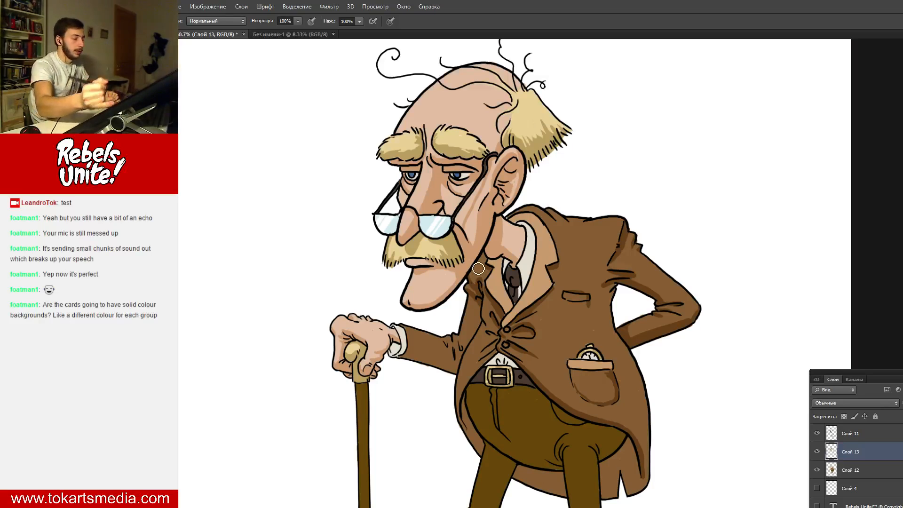
{"action": "left_click_drag", "start_coordinate": [479, 272], "coordinate": [484, 292]}
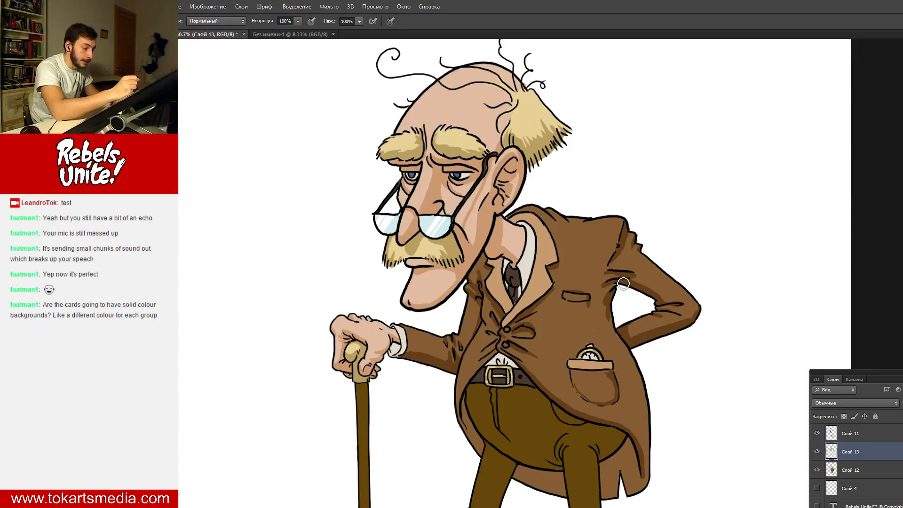
- Paint dark brown shadows under the bent arm, down the jacket's back edge and inside its front edge beside the trousers
{"action": "mouse_move", "coordinate": [609, 301]}
{"action": "left_mouse_down"}
{"action": "mouse_move", "coordinate": [608, 326]}
{"action": "mouse_move", "coordinate": [608, 303]}
{"action": "left_mouse_up"}
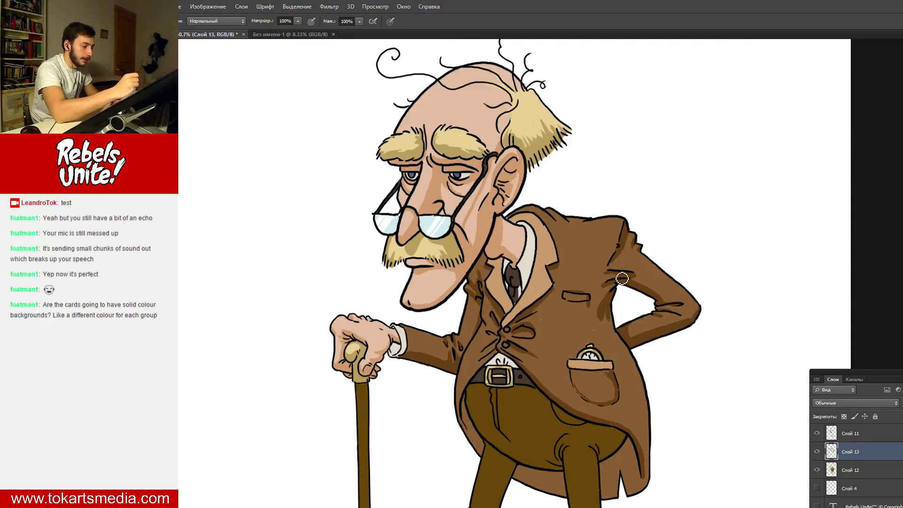
{"action": "left_click_drag", "start_coordinate": [612, 314], "coordinate": [621, 344]}
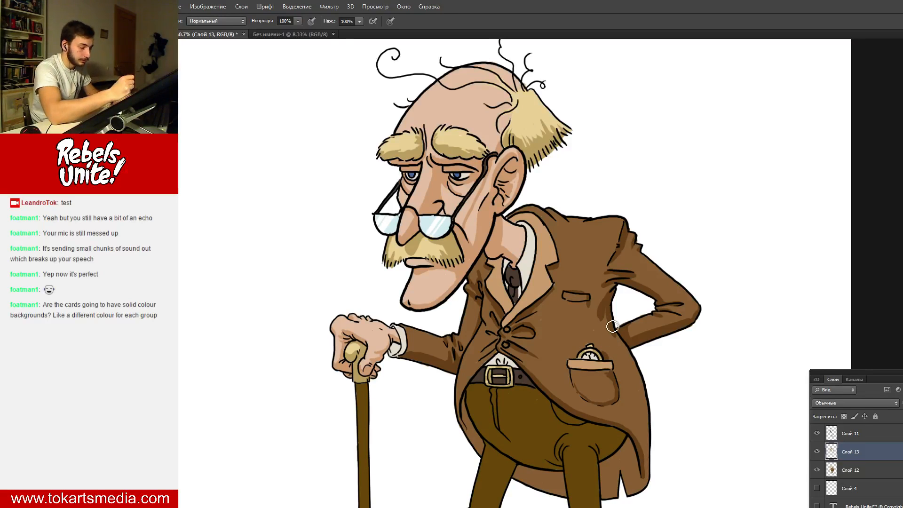
{"action": "left_click_drag", "start_coordinate": [622, 341], "coordinate": [645, 391]}
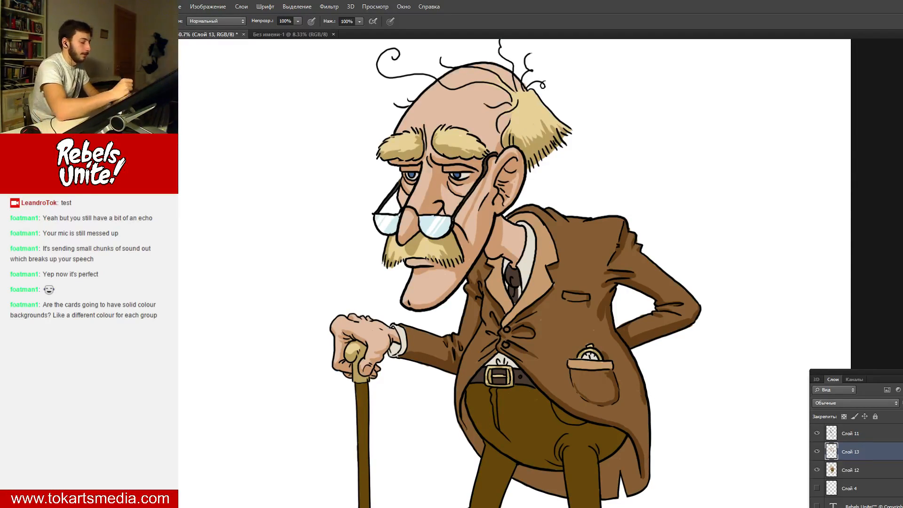
{"action": "left_click_drag", "start_coordinate": [467, 409], "coordinate": [477, 443]}
{"action": "left_click_drag", "start_coordinate": [468, 409], "coordinate": [484, 451]}
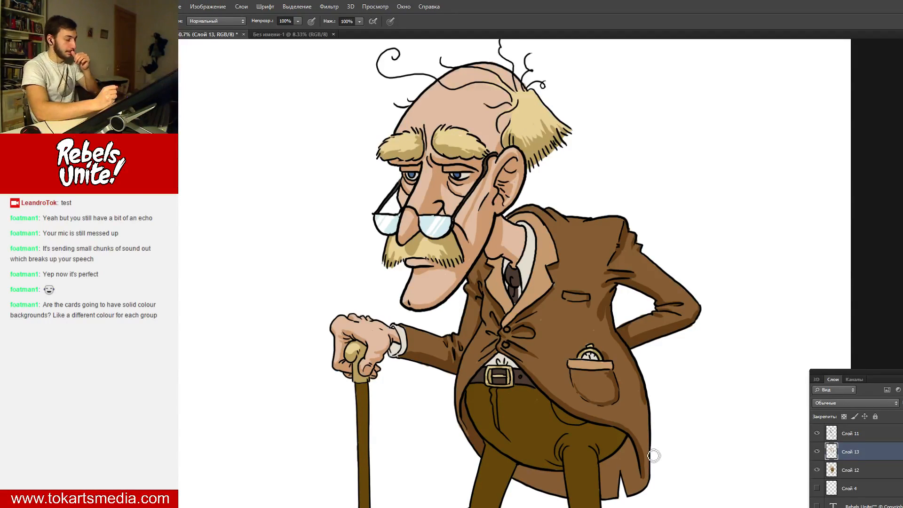
- Build up a broad dark brown shadow on the jacket's back side, from below the bent elbow down past the pocket
{"action": "left_click_drag", "start_coordinate": [620, 344], "coordinate": [627, 393]}
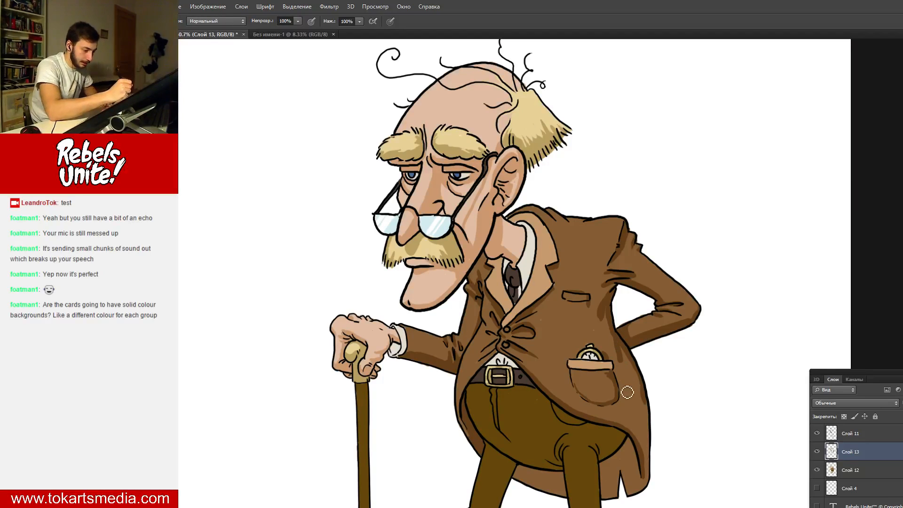
{"action": "left_click_drag", "start_coordinate": [628, 356], "coordinate": [636, 404]}
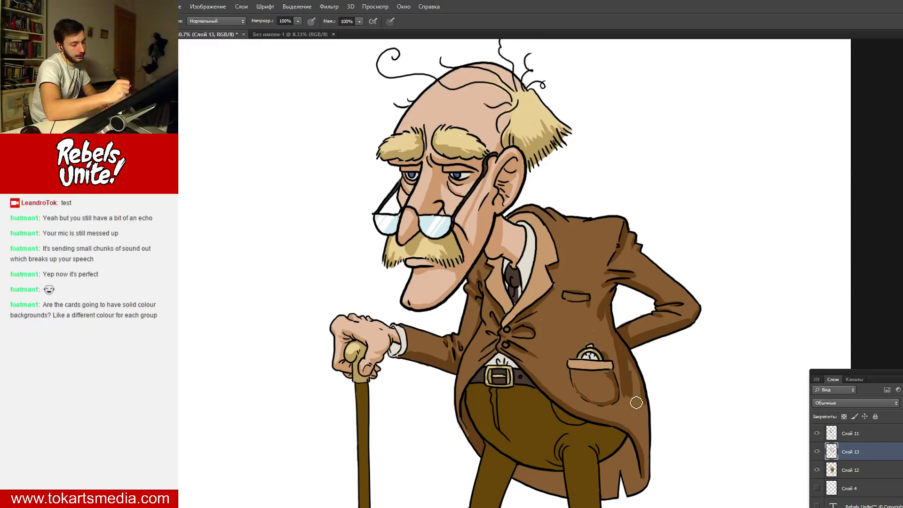
{"action": "left_click_drag", "start_coordinate": [636, 367], "coordinate": [642, 404]}
{"action": "mouse_move", "coordinate": [629, 358]}
{"action": "left_mouse_down"}
{"action": "mouse_move", "coordinate": [635, 400]}
{"action": "mouse_move", "coordinate": [635, 387]}
{"action": "left_mouse_up"}
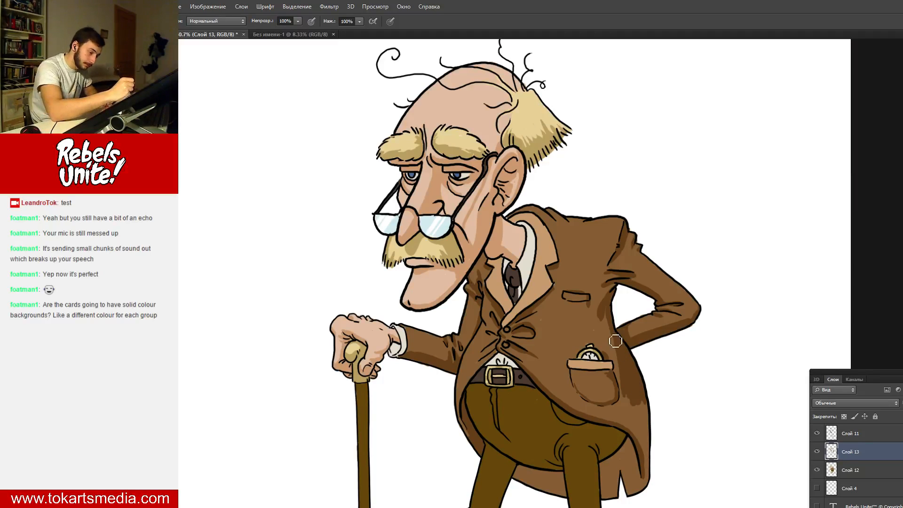
{"action": "left_click_drag", "start_coordinate": [613, 337], "coordinate": [621, 383]}
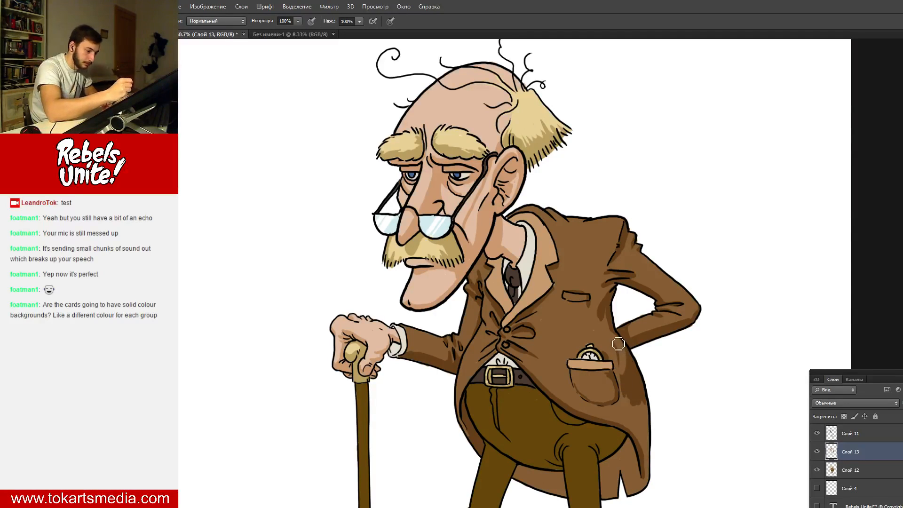
{"action": "left_click_drag", "start_coordinate": [618, 345], "coordinate": [624, 377]}
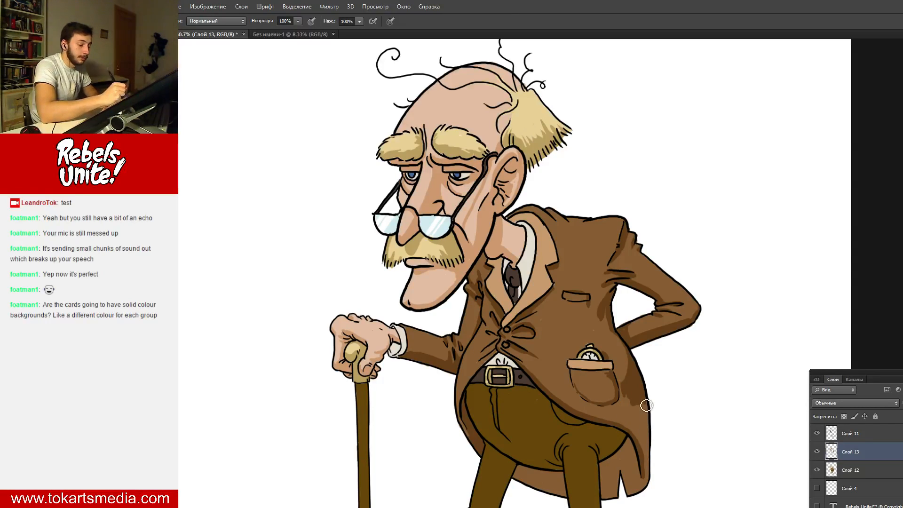
- Extend the dark brown shadow below the pocket along the jacket's lower front flap to the back edge
{"action": "left_click_drag", "start_coordinate": [632, 403], "coordinate": [644, 426]}
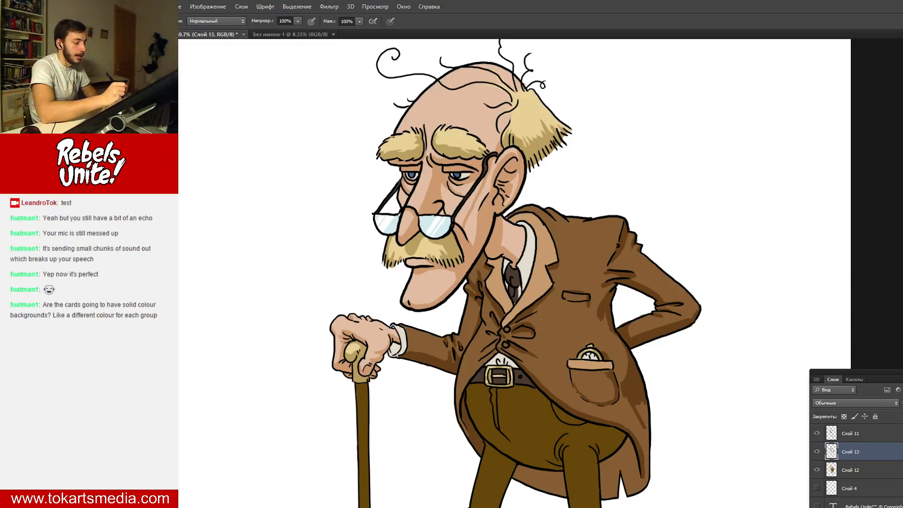
{"action": "mouse_move", "coordinate": [639, 406]}
{"action": "left_mouse_down"}
{"action": "mouse_move", "coordinate": [651, 428]}
{"action": "mouse_move", "coordinate": [642, 391]}
{"action": "mouse_move", "coordinate": [647, 421]}
{"action": "left_mouse_up"}
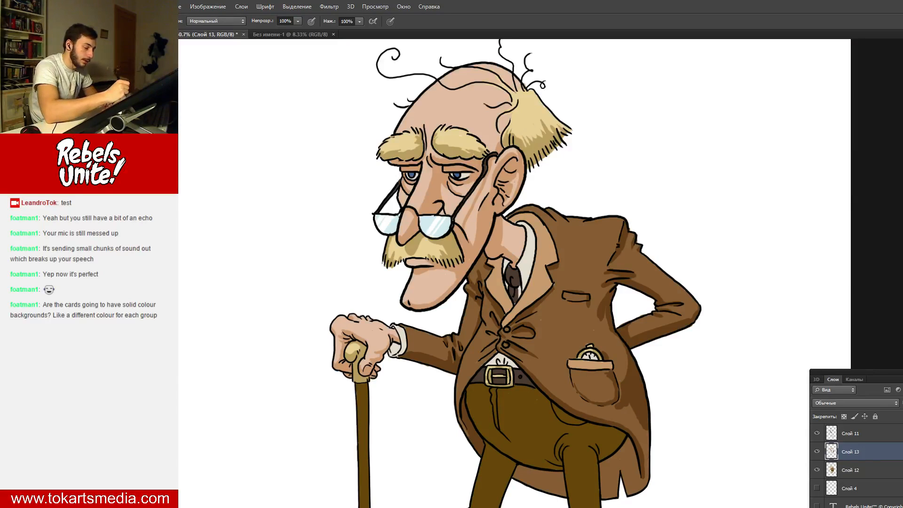
{"action": "mouse_move", "coordinate": [582, 404]}
{"action": "left_mouse_down"}
{"action": "mouse_move", "coordinate": [626, 413]}
{"action": "mouse_move", "coordinate": [616, 410]}
{"action": "left_mouse_up"}
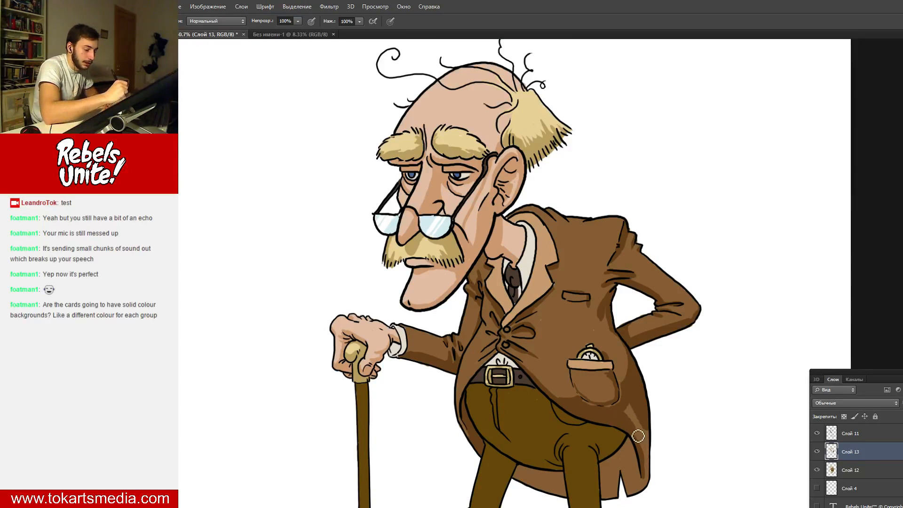
{"action": "mouse_move", "coordinate": [639, 436]}
{"action": "left_mouse_down"}
{"action": "mouse_move", "coordinate": [639, 416]}
{"action": "mouse_move", "coordinate": [651, 443]}
{"action": "left_mouse_up"}
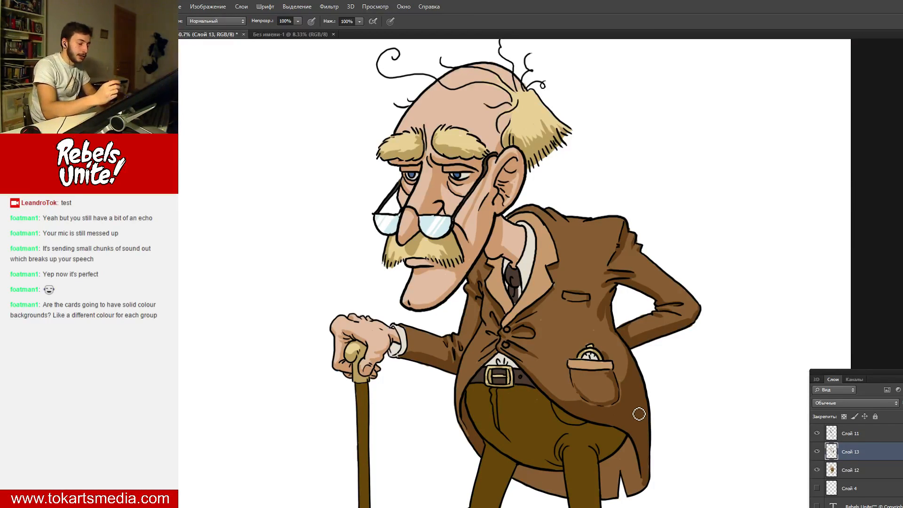
- Fill the jacket tail behind the trousers with dark brown shadow and shade the creases around the buttons
{"action": "mouse_move", "coordinate": [606, 467]}
{"action": "left_mouse_down"}
{"action": "mouse_move", "coordinate": [608, 496]}
{"action": "mouse_move", "coordinate": [617, 470]}
{"action": "mouse_move", "coordinate": [620, 485]}
{"action": "mouse_move", "coordinate": [607, 501]}
{"action": "mouse_move", "coordinate": [613, 496]}
{"action": "left_mouse_up"}
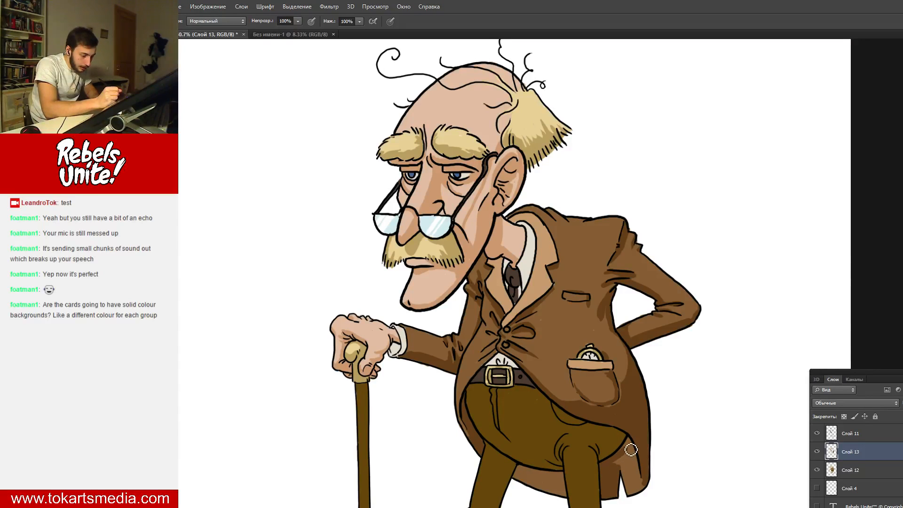
{"action": "mouse_move", "coordinate": [617, 465]}
{"action": "left_mouse_down"}
{"action": "mouse_move", "coordinate": [634, 440]}
{"action": "mouse_move", "coordinate": [616, 471]}
{"action": "mouse_move", "coordinate": [626, 470]}
{"action": "mouse_move", "coordinate": [631, 486]}
{"action": "mouse_move", "coordinate": [634, 450]}
{"action": "mouse_move", "coordinate": [641, 481]}
{"action": "mouse_move", "coordinate": [640, 455]}
{"action": "left_mouse_up"}
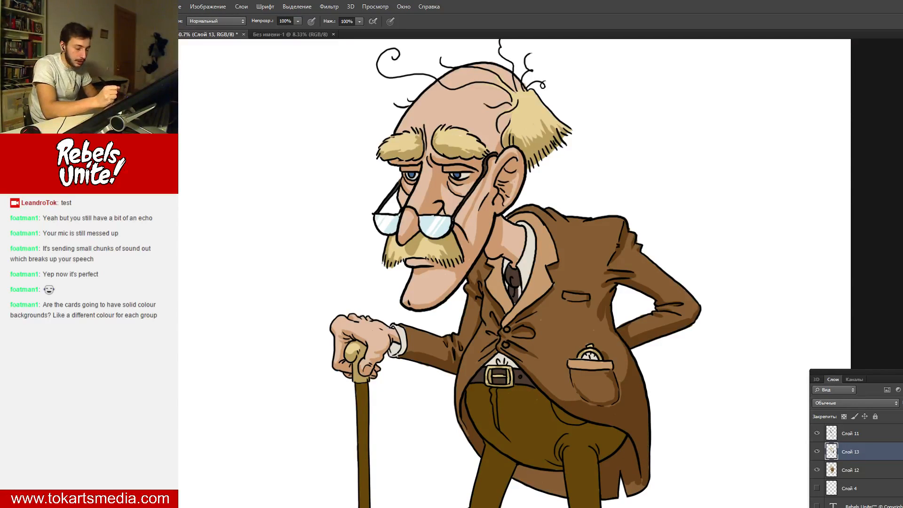
{"action": "left_click_drag", "start_coordinate": [631, 492], "coordinate": [647, 487]}
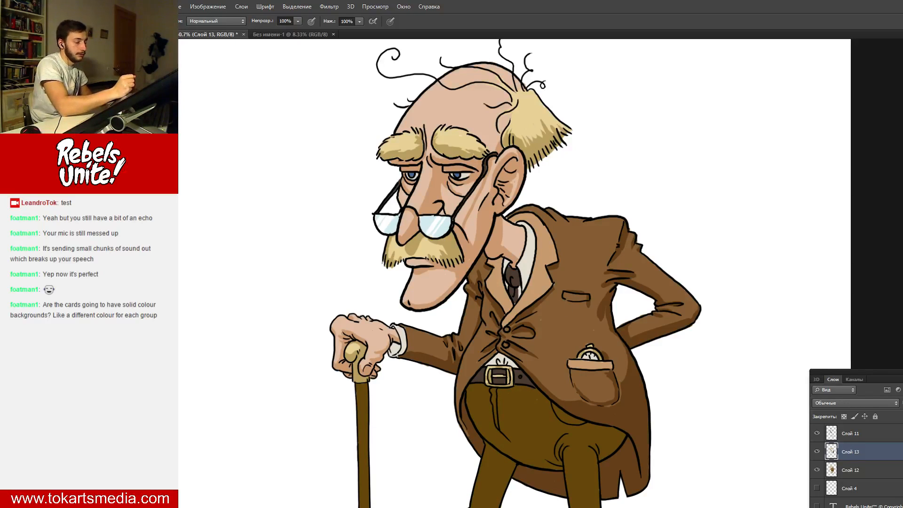
{"action": "left_click_drag", "start_coordinate": [533, 338], "coordinate": [541, 326]}
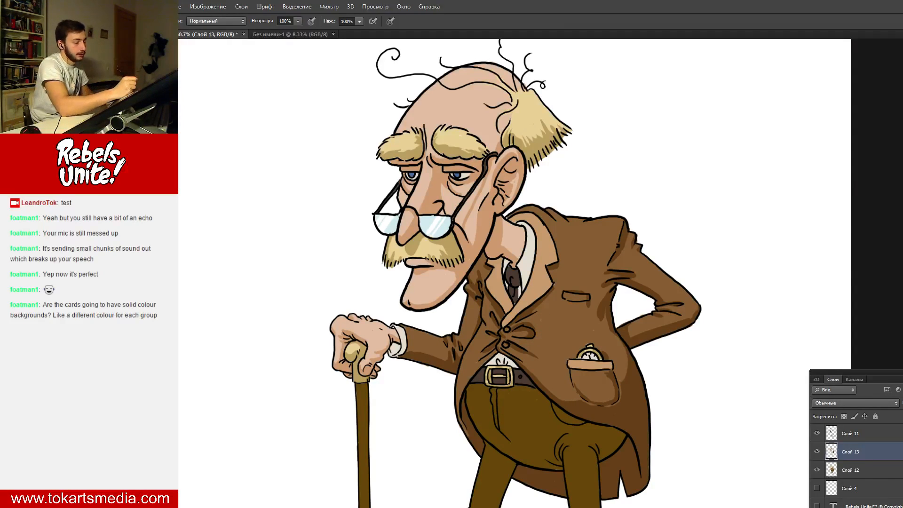
{"action": "left_click_drag", "start_coordinate": [535, 341], "coordinate": [520, 333]}
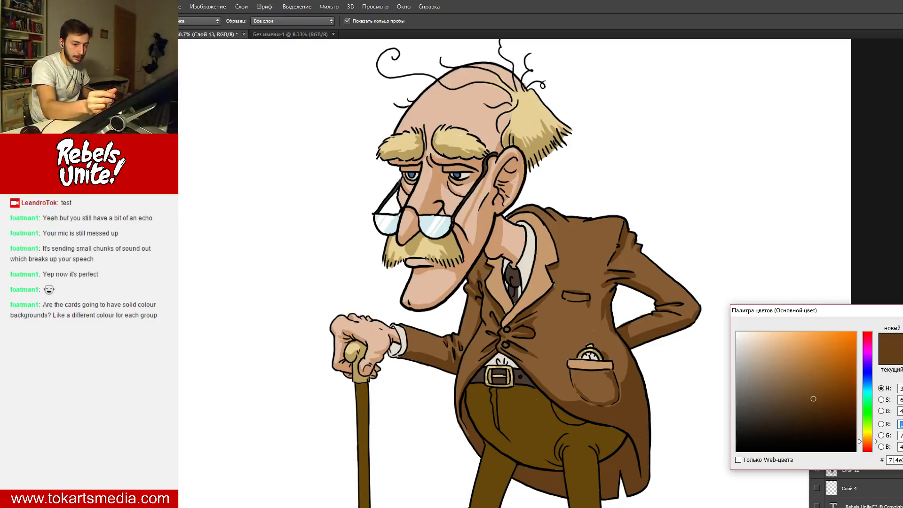
- Sample the shirt's off-white and set a darker greyish beige as the brush colour for its shadows
{"action": "key", "text": "Return"}
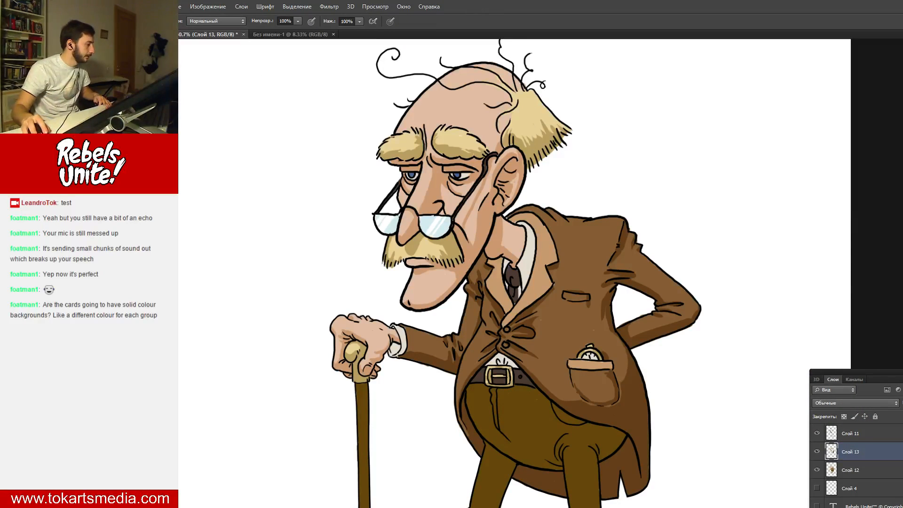
{"action": "key", "text": "i"}
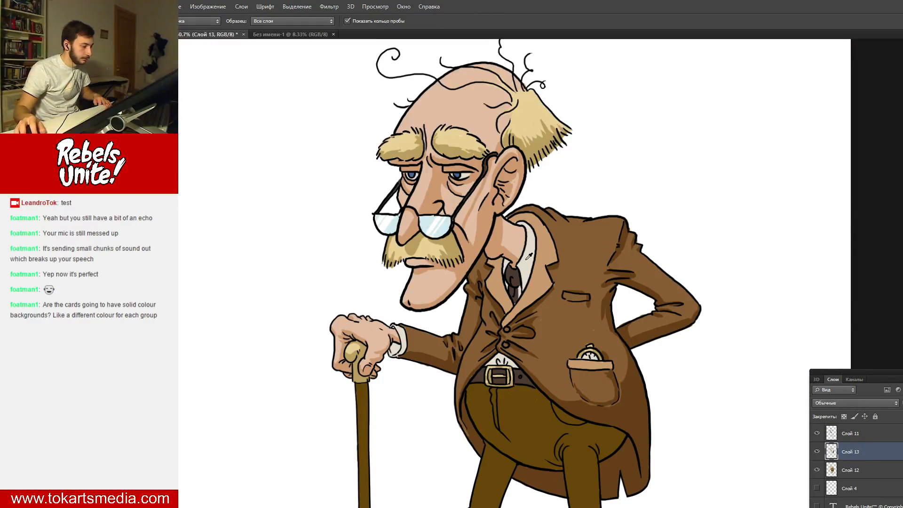
{"action": "left_click", "coordinate": [527, 259]}
{"action": "key", "text": "b"}
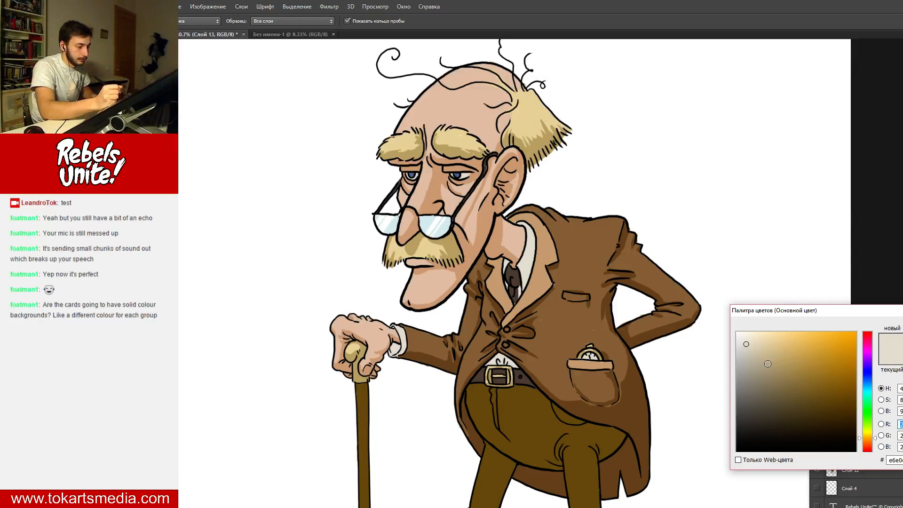
{"action": "left_click", "coordinate": [765, 358]}
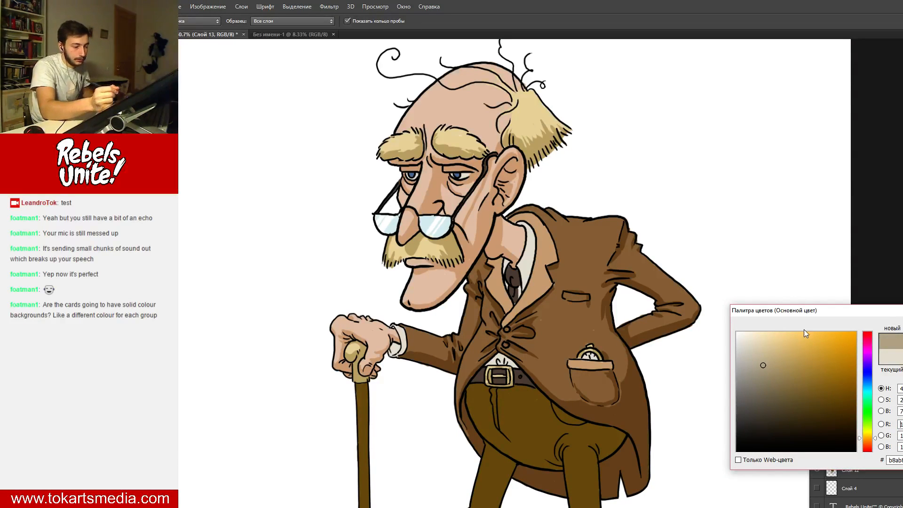
{"action": "left_click", "coordinate": [760, 357]}
{"action": "key", "text": "Return"}
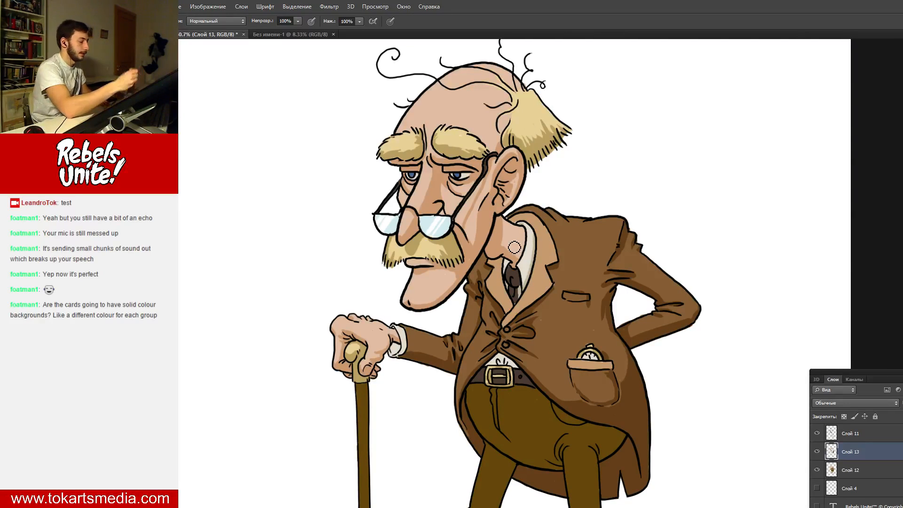
- Paint greyish beige shadows on the shirt cuff, the collar and the bit of shirt above the belt buckle
{"action": "left_click_drag", "start_coordinate": [399, 350], "coordinate": [402, 351]}
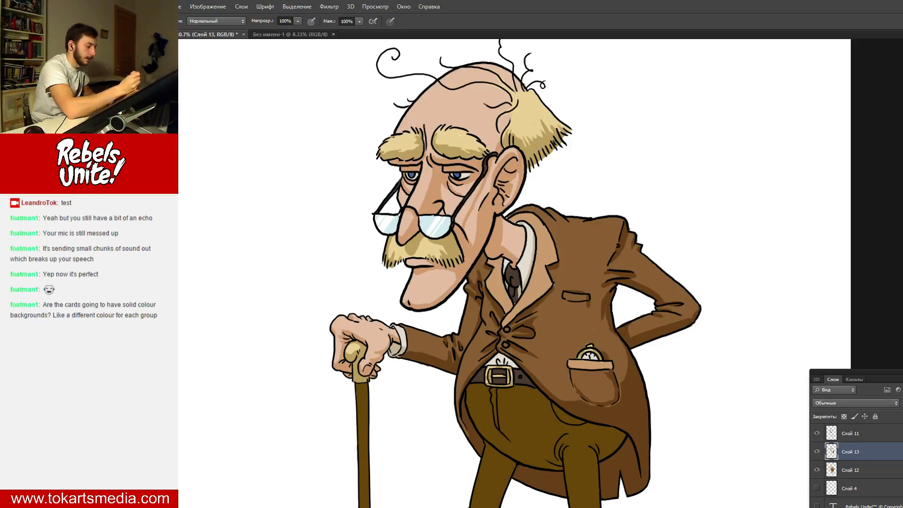
{"action": "scroll", "coordinate": [516, 273], "scroll_direction": "down", "scroll_amount": 5}
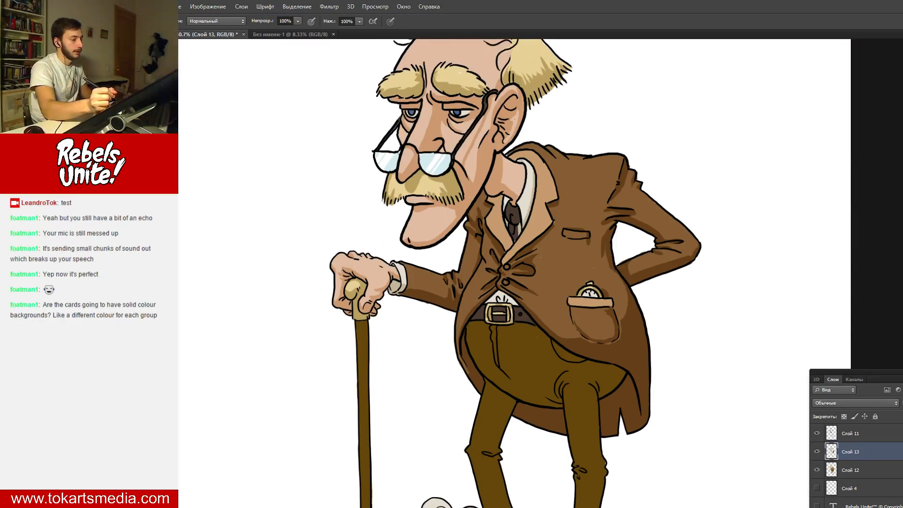
{"action": "scroll", "coordinate": [516, 273], "scroll_direction": "up", "scroll_amount": 4}
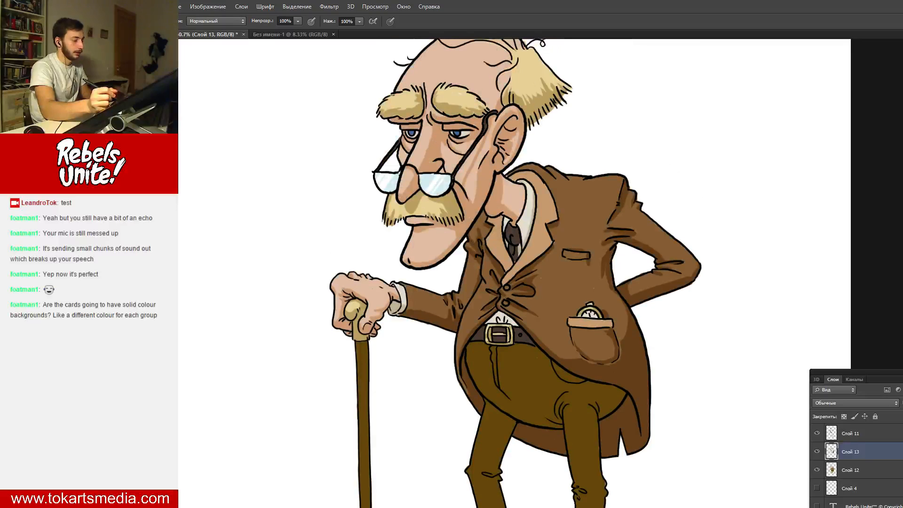
{"action": "scroll", "coordinate": [516, 273], "scroll_direction": "down", "scroll_amount": 1}
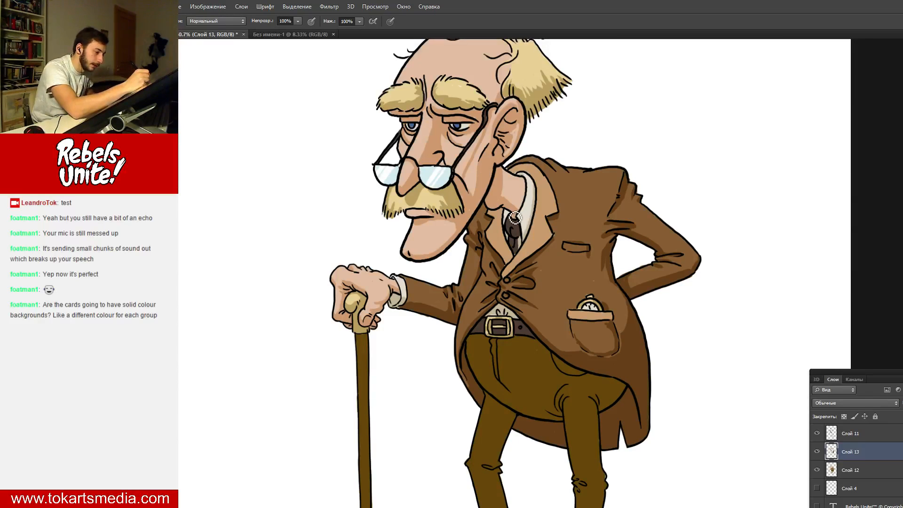
- Shade the fur trim and the undersides of the bunny heads on both slippers with the greyish beige
{"action": "scroll", "coordinate": [522, 202], "scroll_direction": "down", "scroll_amount": 5}
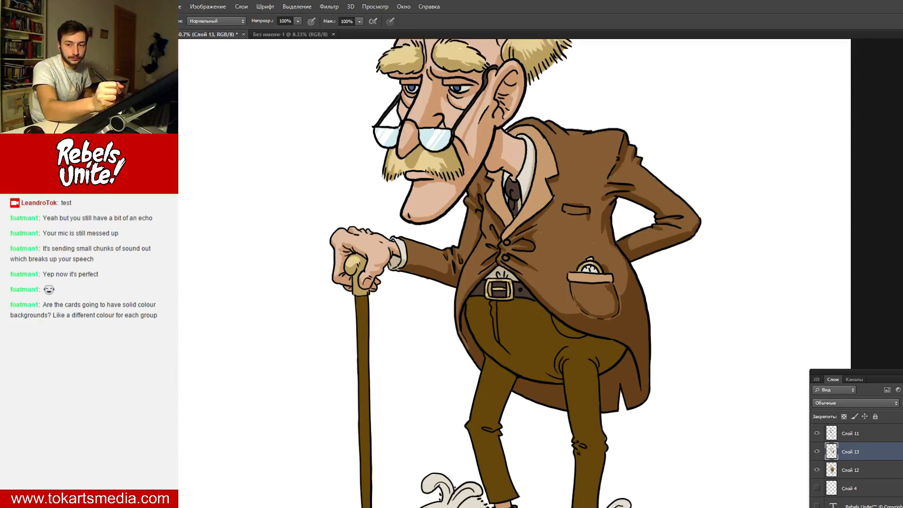
{"action": "scroll", "coordinate": [516, 273], "scroll_direction": "down", "scroll_amount": 2}
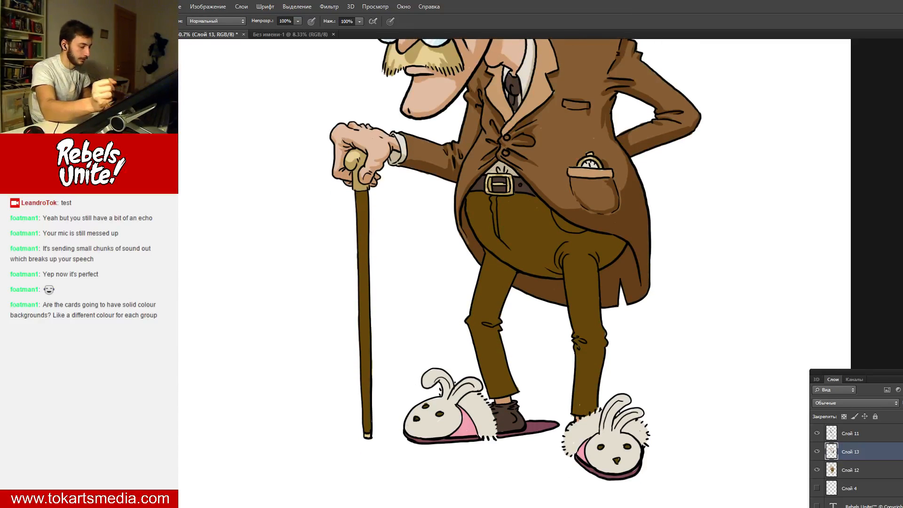
{"action": "mouse_move", "coordinate": [487, 436]}
{"action": "left_mouse_down"}
{"action": "mouse_move", "coordinate": [478, 424]}
{"action": "mouse_move", "coordinate": [484, 437]}
{"action": "mouse_move", "coordinate": [487, 419]}
{"action": "mouse_move", "coordinate": [472, 414]}
{"action": "mouse_move", "coordinate": [478, 420]}
{"action": "left_mouse_up"}
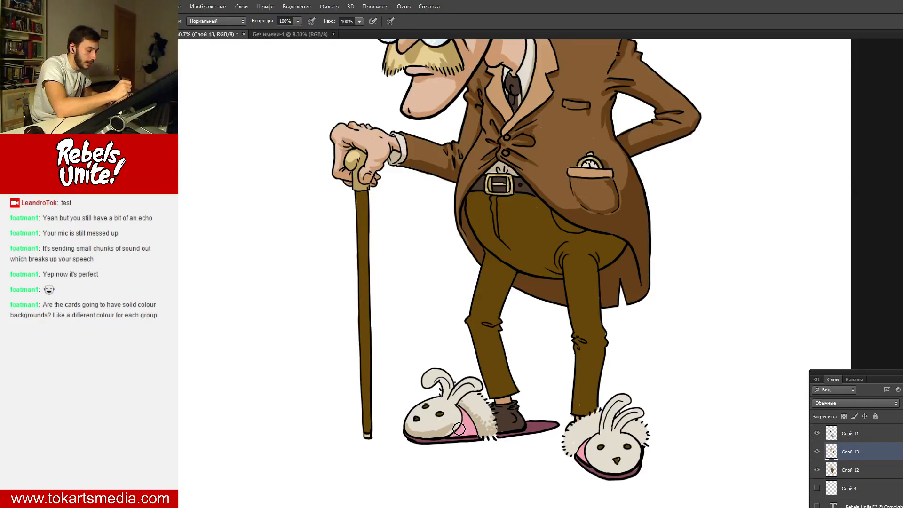
{"action": "left_click_drag", "start_coordinate": [453, 433], "coordinate": [461, 413]}
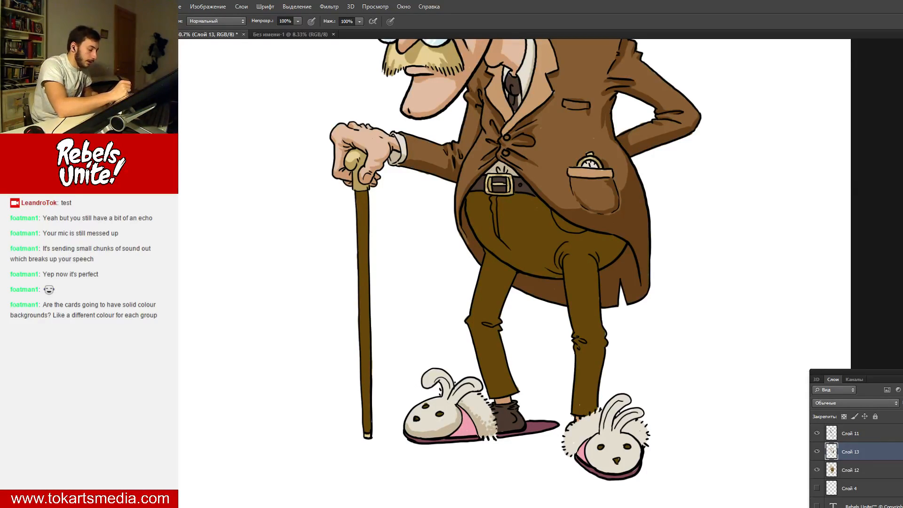
{"action": "left_click_drag", "start_coordinate": [418, 436], "coordinate": [460, 414]}
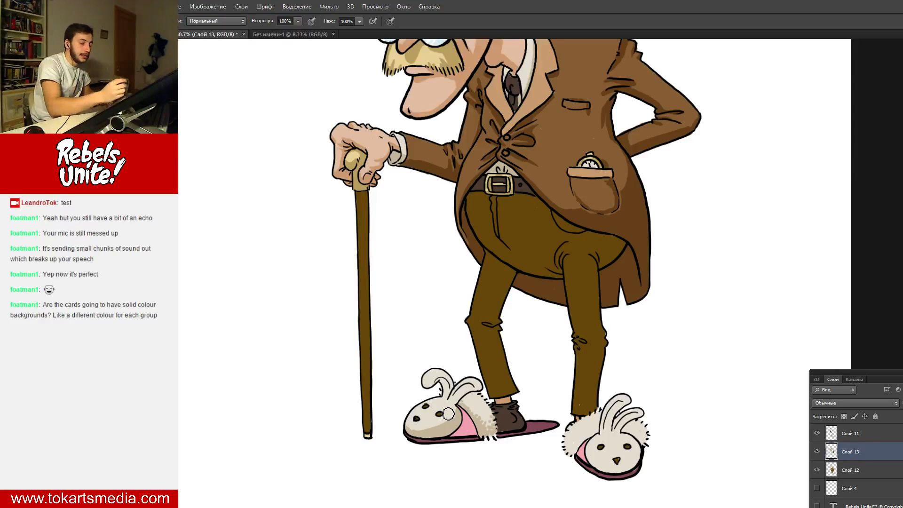
{"action": "mouse_move", "coordinate": [592, 456]}
{"action": "left_mouse_down"}
{"action": "mouse_move", "coordinate": [618, 471]}
{"action": "mouse_move", "coordinate": [594, 463]}
{"action": "mouse_move", "coordinate": [609, 475]}
{"action": "mouse_move", "coordinate": [640, 467]}
{"action": "left_mouse_up"}
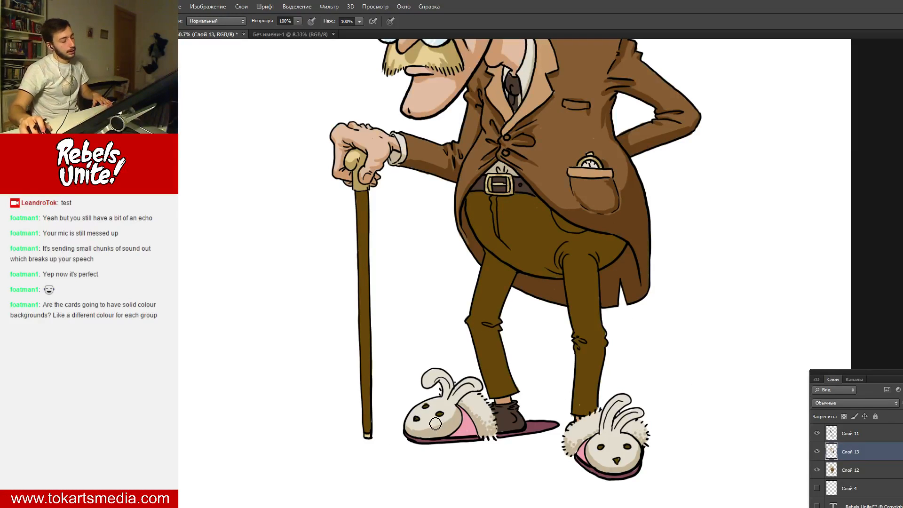
{"action": "scroll", "coordinate": [432, 335], "scroll_direction": "up", "scroll_amount": 3}
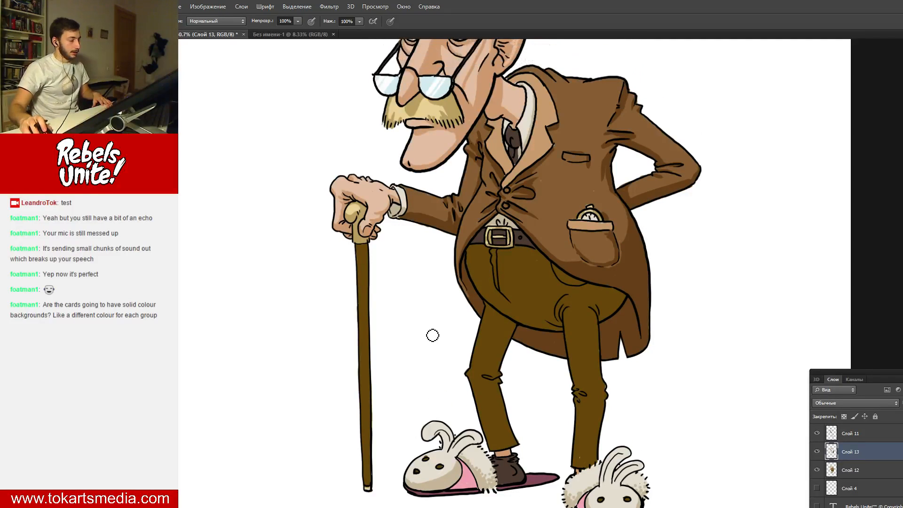
- Sample the trousers' brown and set a darker shade of it as the foreground colour for the brush
{"action": "scroll", "coordinate": [433, 335], "scroll_direction": "down", "scroll_amount": 3}
{"action": "scroll", "coordinate": [546, 415], "scroll_direction": "up", "scroll_amount": 9}
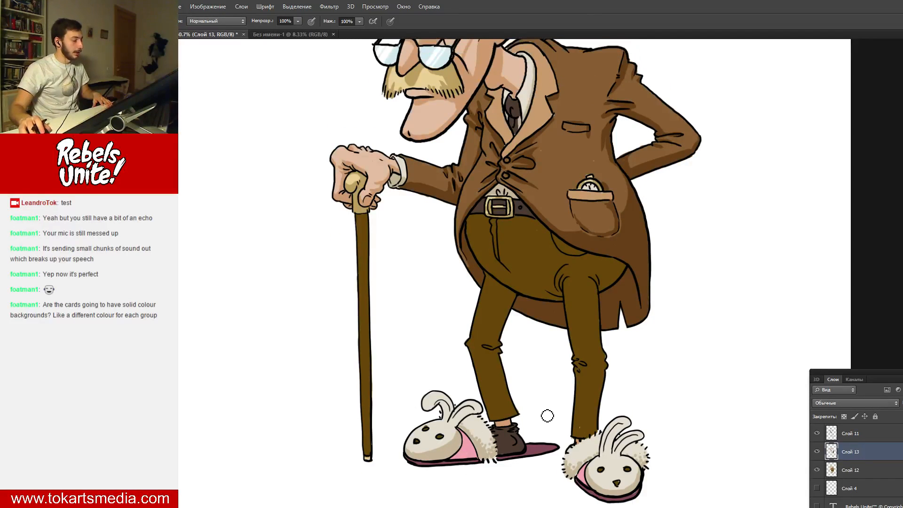
{"action": "scroll", "coordinate": [545, 415], "scroll_direction": "down", "scroll_amount": 1}
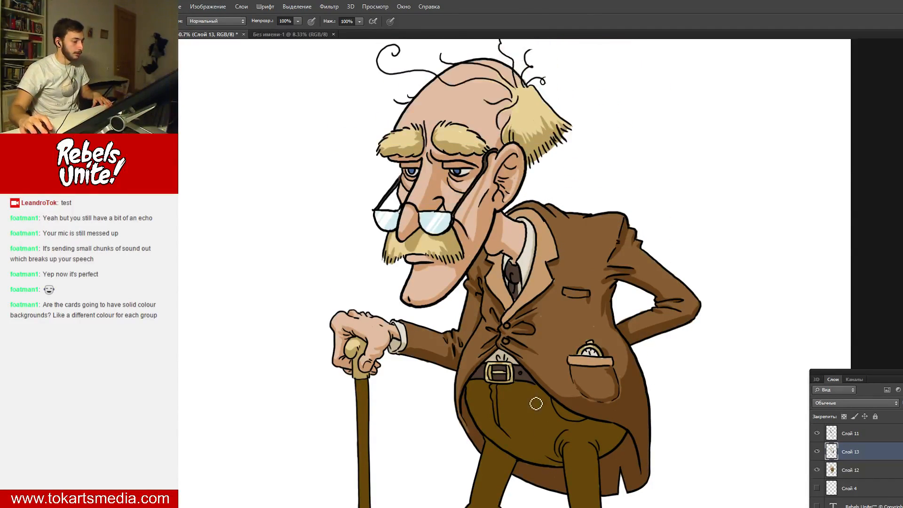
{"action": "scroll", "coordinate": [513, 402], "scroll_direction": "down", "scroll_amount": 8}
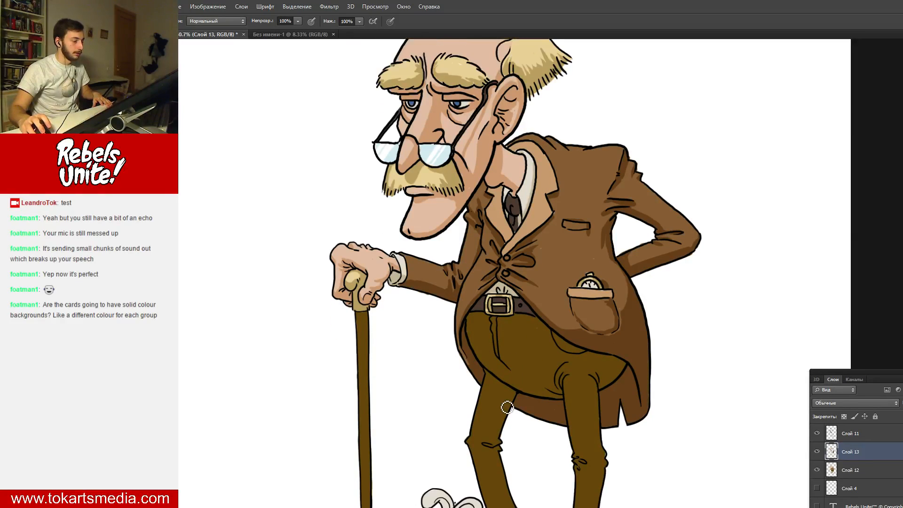
{"action": "scroll", "coordinate": [492, 404], "scroll_direction": "down", "scroll_amount": 2}
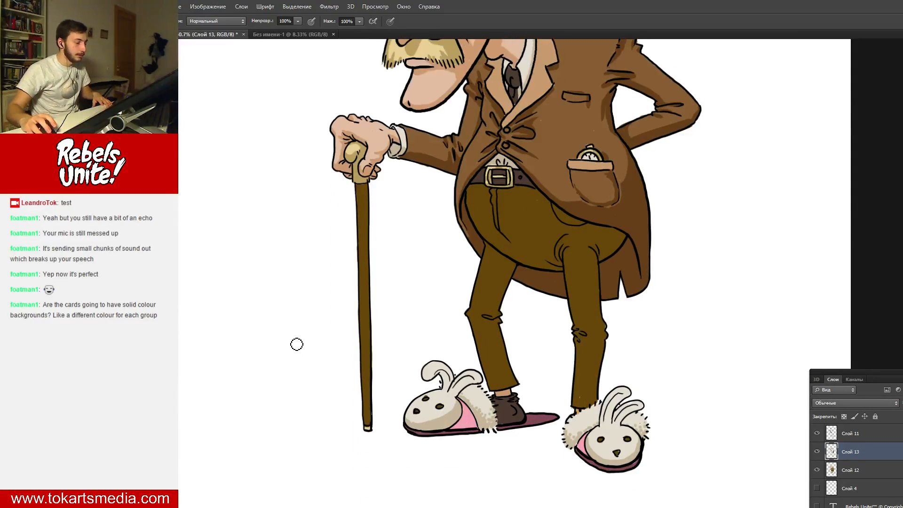
{"action": "key", "text": "n"}
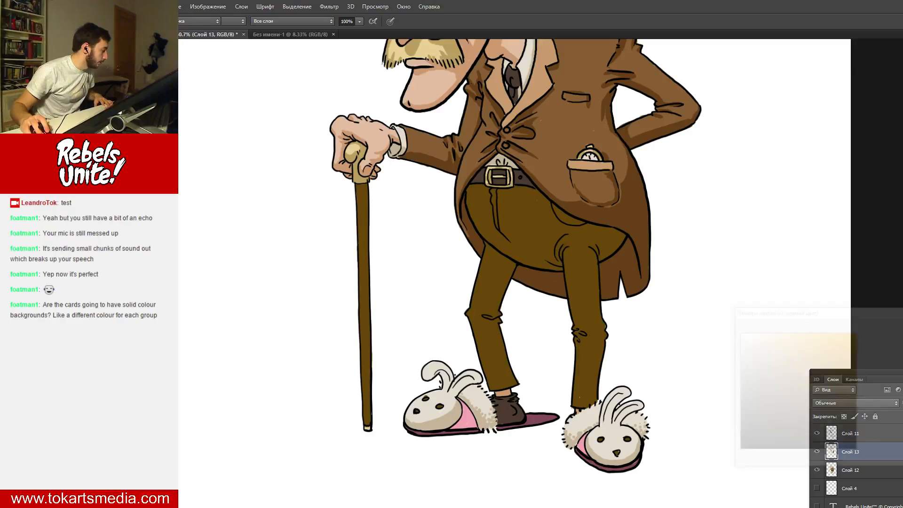
{"action": "key", "text": "Return"}
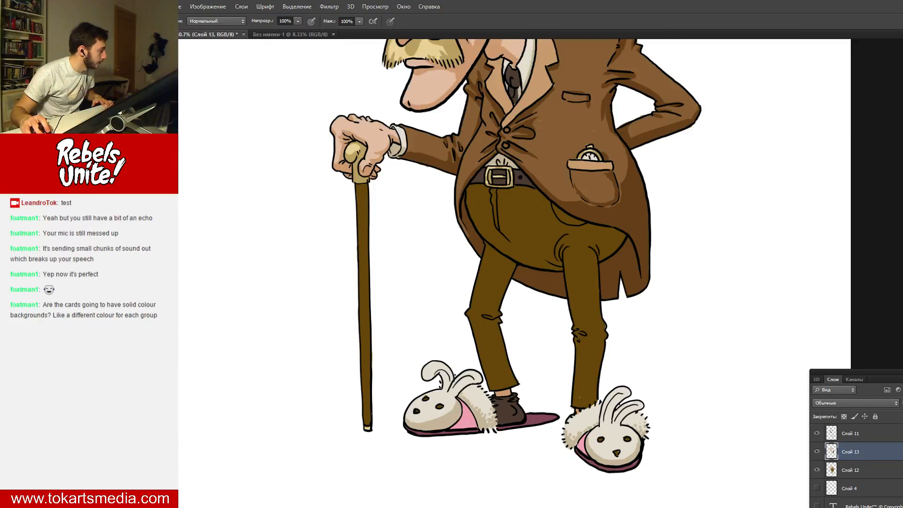
{"action": "key", "text": "i"}
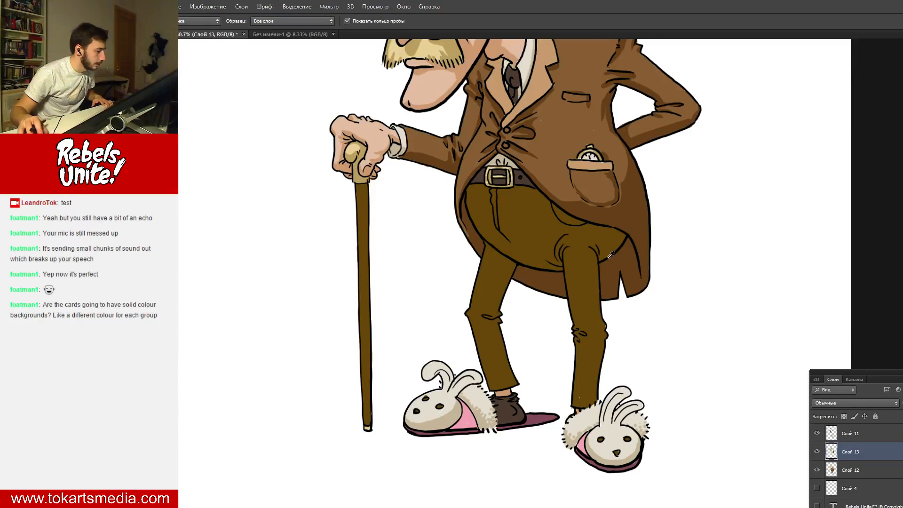
{"action": "left_click", "coordinate": [525, 213]}
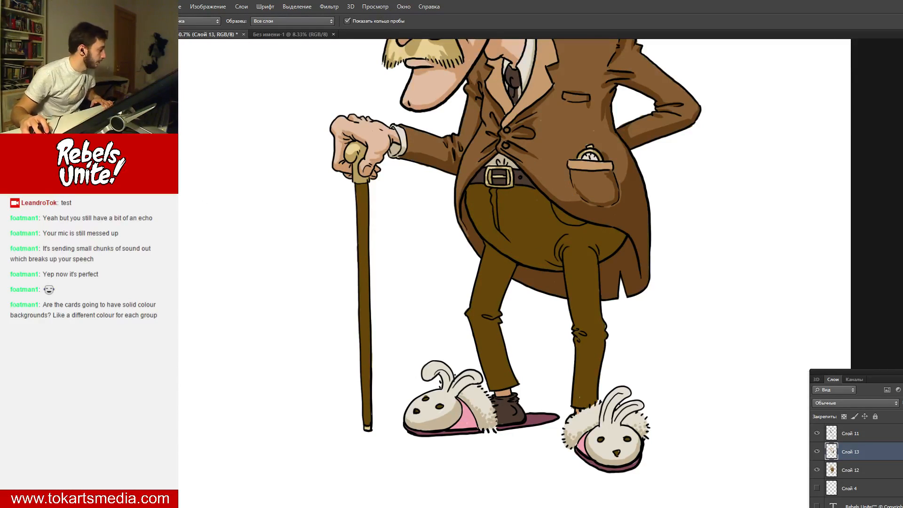
{"action": "key", "text": "b"}
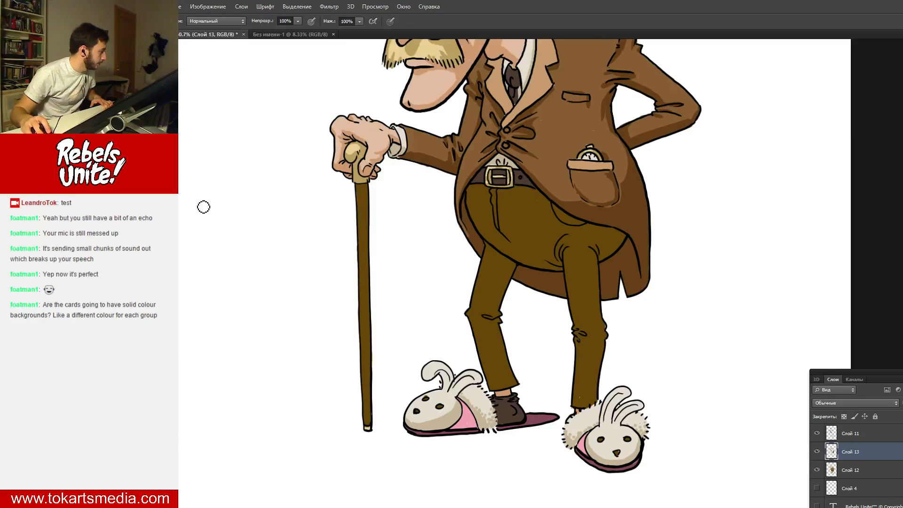
{"action": "left_click", "coordinate": [112, 290]}
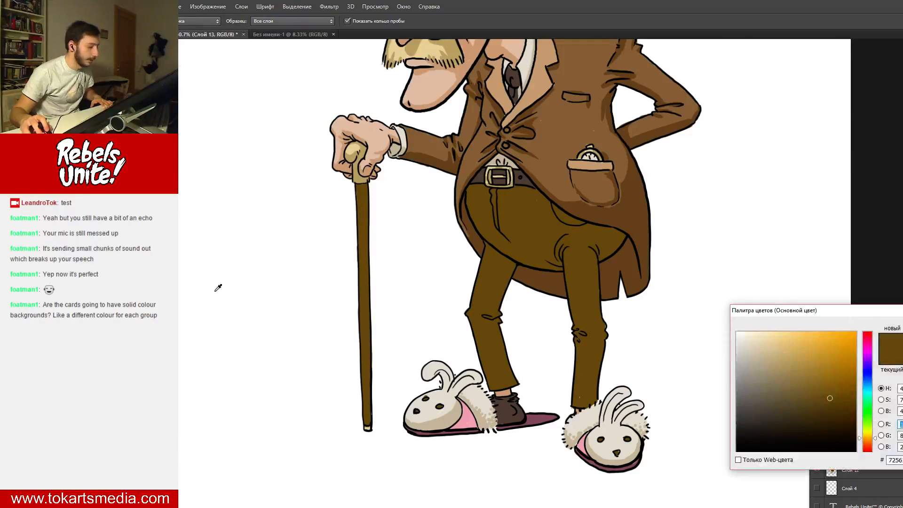
{"action": "left_click", "coordinate": [837, 410]}
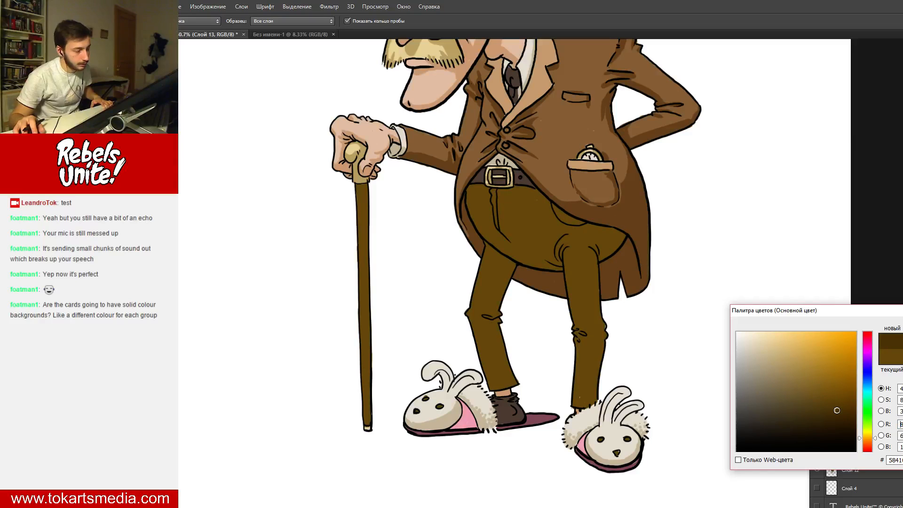
{"action": "key", "text": "Return"}
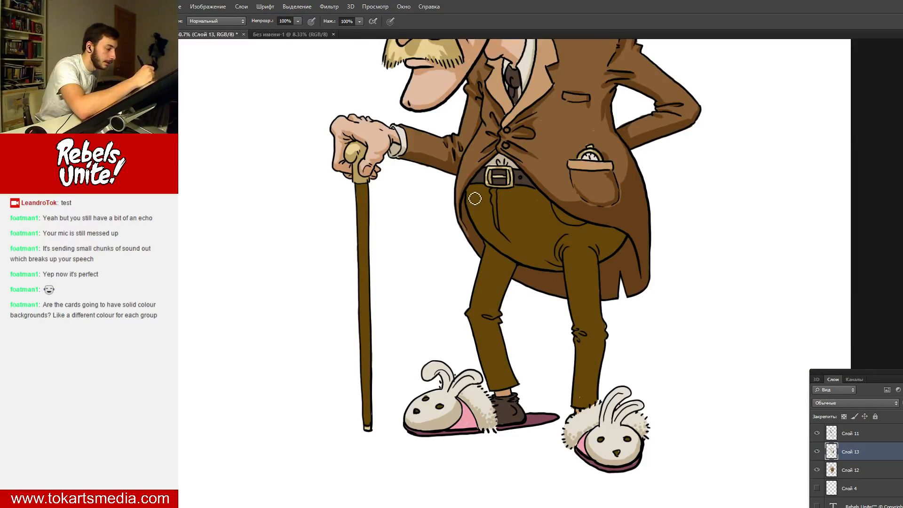
- Paint dark brown shadows on the trousers along the cane-side curve of the belly and beneath the jacket's edge
{"action": "mouse_move", "coordinate": [475, 198]}
{"action": "left_mouse_down"}
{"action": "mouse_move", "coordinate": [489, 235]}
{"action": "mouse_move", "coordinate": [487, 210]}
{"action": "mouse_move", "coordinate": [495, 243]}
{"action": "mouse_move", "coordinate": [481, 227]}
{"action": "mouse_move", "coordinate": [511, 247]}
{"action": "left_mouse_up"}
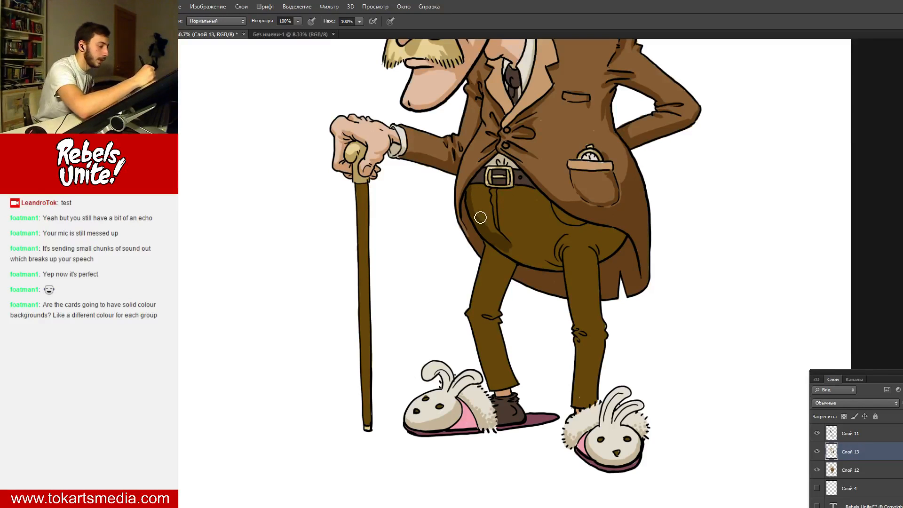
{"action": "mouse_move", "coordinate": [475, 195]}
{"action": "left_mouse_down"}
{"action": "mouse_move", "coordinate": [515, 252]}
{"action": "mouse_move", "coordinate": [503, 250]}
{"action": "mouse_move", "coordinate": [520, 256]}
{"action": "mouse_move", "coordinate": [521, 237]}
{"action": "left_mouse_up"}
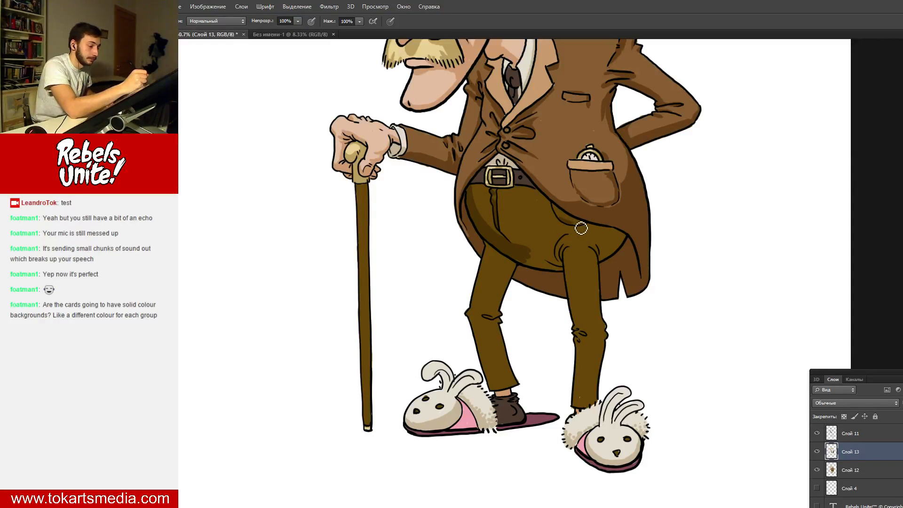
{"action": "mouse_move", "coordinate": [568, 216]}
{"action": "left_mouse_down"}
{"action": "mouse_move", "coordinate": [568, 200]}
{"action": "mouse_move", "coordinate": [561, 215]}
{"action": "left_mouse_up"}
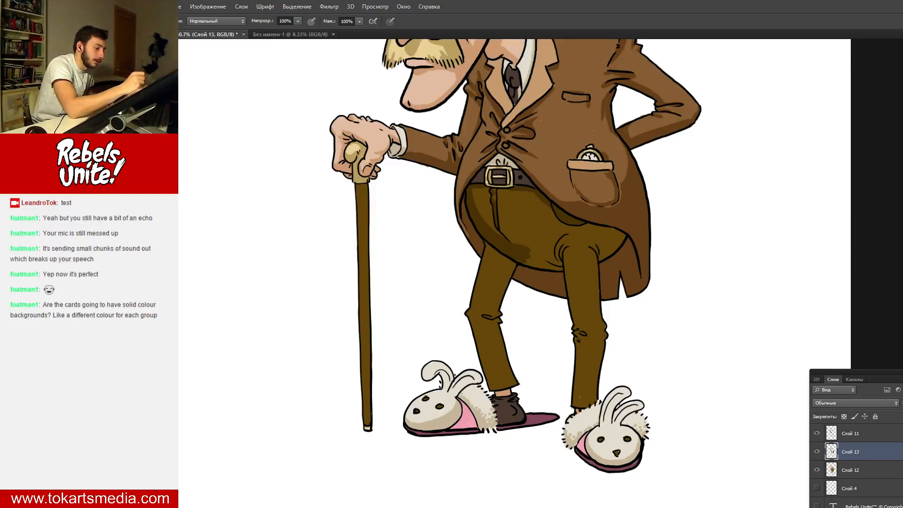
- Paint dark brown shadows down the trouser leg nearer the cane, around its knee folds, and along the lower belly and hip
{"action": "mouse_move", "coordinate": [504, 273]}
{"action": "left_mouse_down"}
{"action": "mouse_move", "coordinate": [495, 312]}
{"action": "mouse_move", "coordinate": [512, 260]}
{"action": "mouse_move", "coordinate": [501, 307]}
{"action": "mouse_move", "coordinate": [510, 267]}
{"action": "mouse_move", "coordinate": [522, 263]}
{"action": "mouse_move", "coordinate": [510, 287]}
{"action": "mouse_move", "coordinate": [517, 248]}
{"action": "mouse_move", "coordinate": [493, 251]}
{"action": "left_mouse_up"}
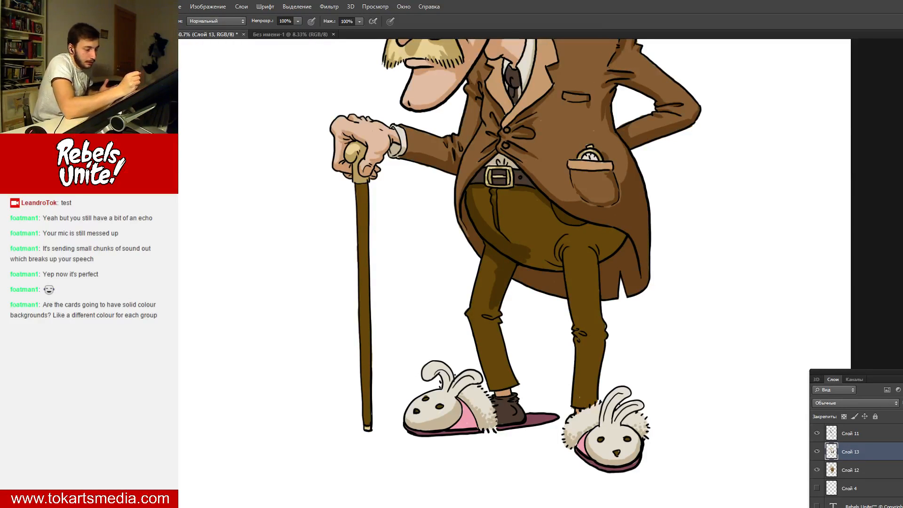
{"action": "mouse_move", "coordinate": [501, 314]}
{"action": "left_mouse_down"}
{"action": "mouse_move", "coordinate": [493, 311]}
{"action": "mouse_move", "coordinate": [504, 304]}
{"action": "mouse_move", "coordinate": [492, 308]}
{"action": "mouse_move", "coordinate": [504, 278]}
{"action": "left_mouse_up"}
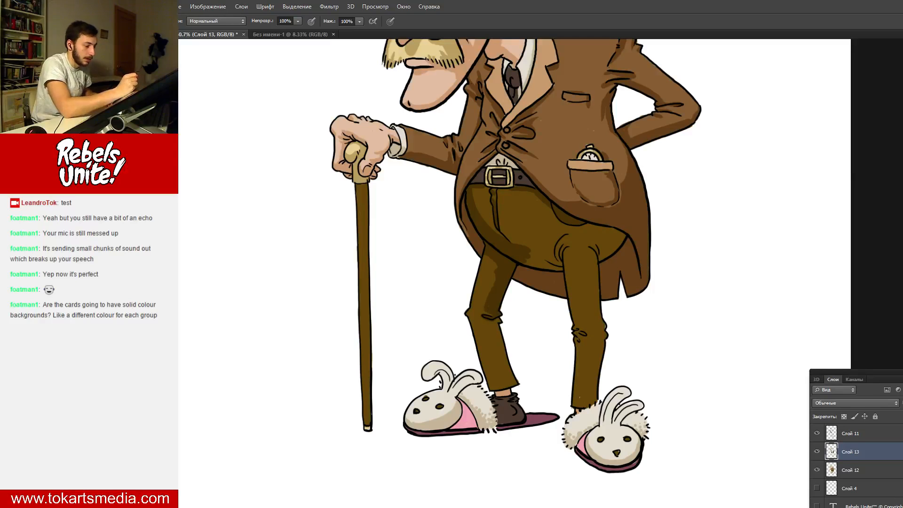
{"action": "mouse_move", "coordinate": [500, 324]}
{"action": "left_mouse_down"}
{"action": "mouse_move", "coordinate": [507, 361]}
{"action": "mouse_move", "coordinate": [500, 332]}
{"action": "mouse_move", "coordinate": [507, 370]}
{"action": "mouse_move", "coordinate": [503, 344]}
{"action": "left_mouse_up"}
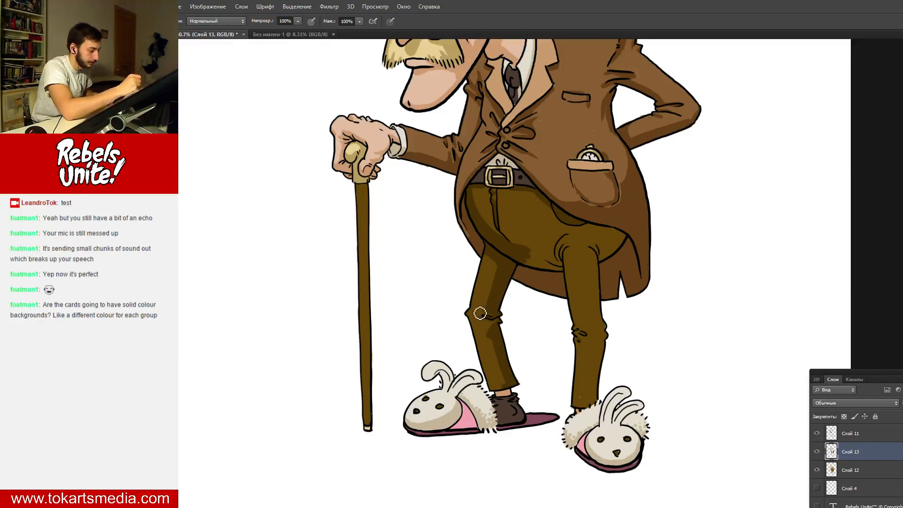
{"action": "mouse_move", "coordinate": [481, 313]}
{"action": "left_mouse_down"}
{"action": "mouse_move", "coordinate": [497, 313]}
{"action": "mouse_move", "coordinate": [500, 298]}
{"action": "left_mouse_up"}
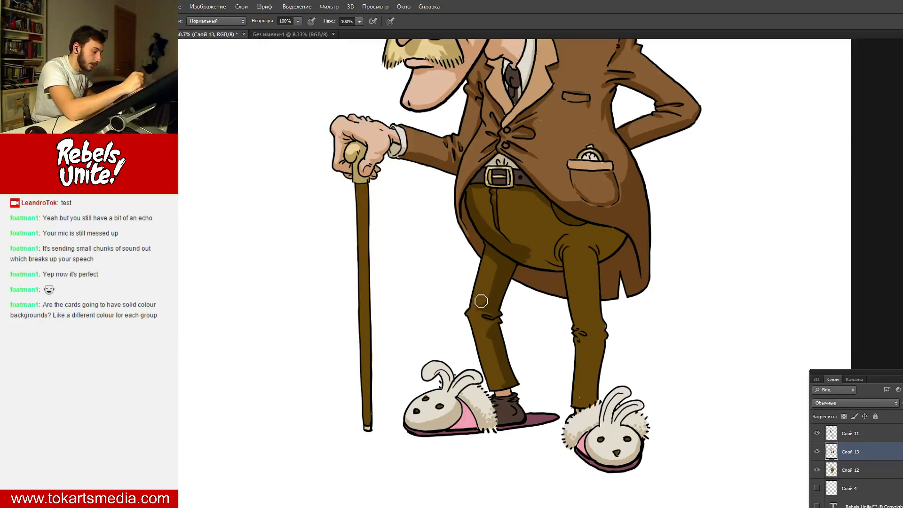
{"action": "left_click_drag", "start_coordinate": [480, 313], "coordinate": [481, 306]}
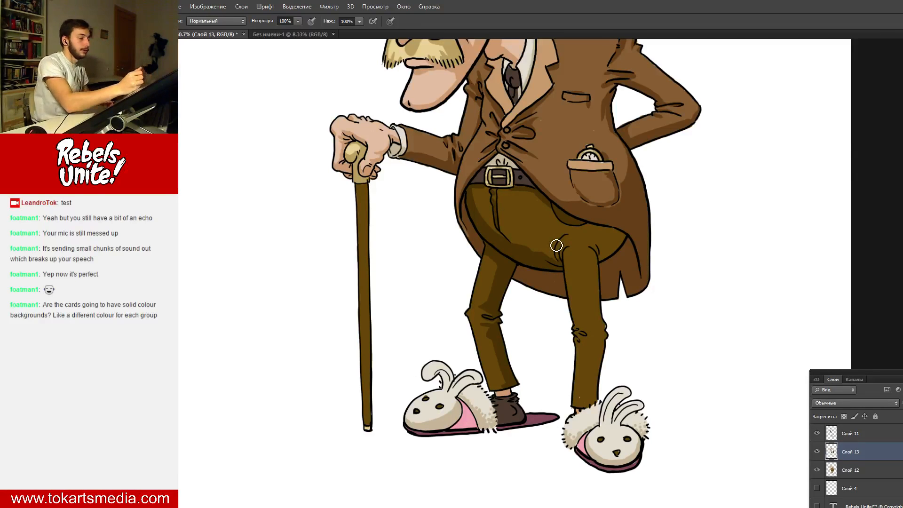
{"action": "left_click_drag", "start_coordinate": [548, 246], "coordinate": [555, 256]}
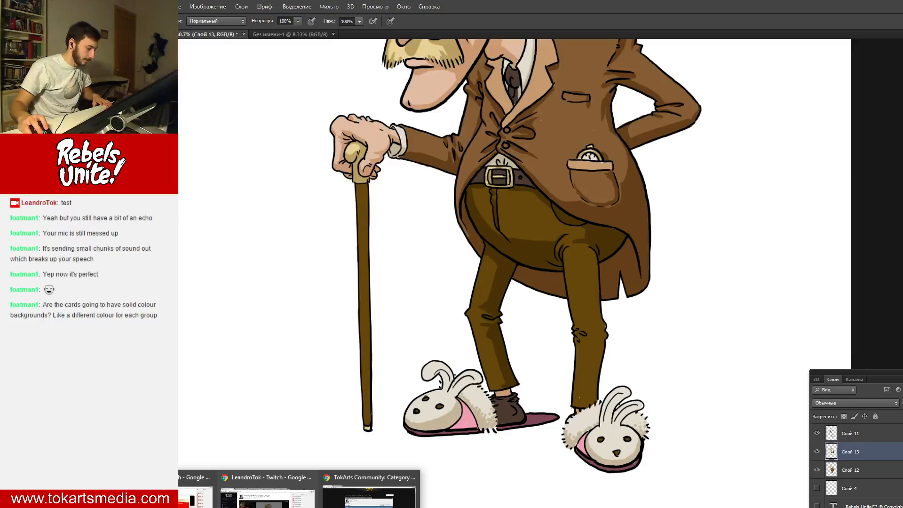
- Check the Twitch stream page in Chrome and return to the drawing in Photoshop
{"action": "left_click", "coordinate": [273, 489]}
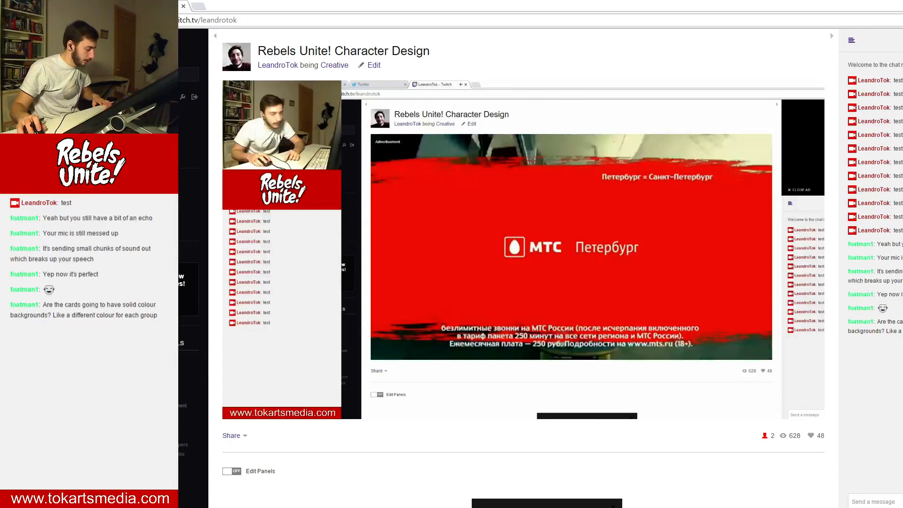
{"action": "key", "text": "alt+Tab"}
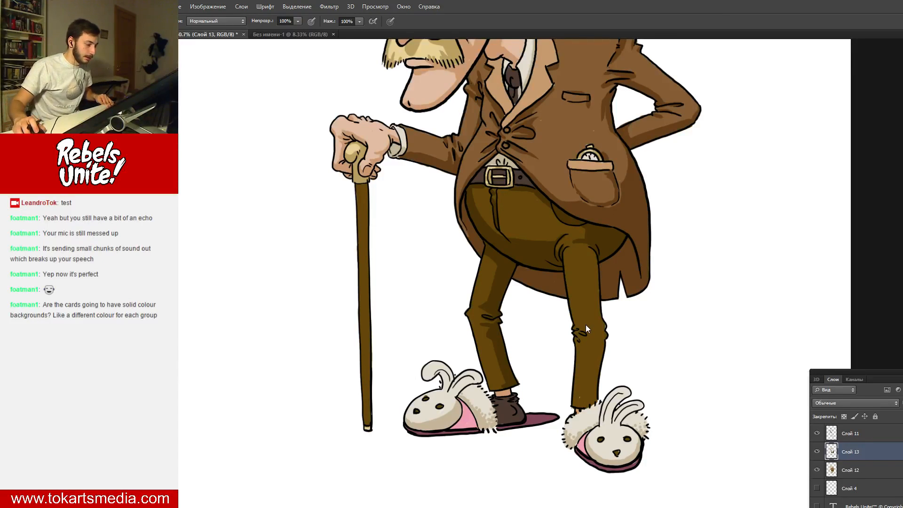
- Paint dark brown shadows along the outer edge of the trouser leg farther from the cane, from thigh to ankle
{"action": "scroll", "coordinate": [586, 326], "scroll_direction": "up", "scroll_amount": 3}
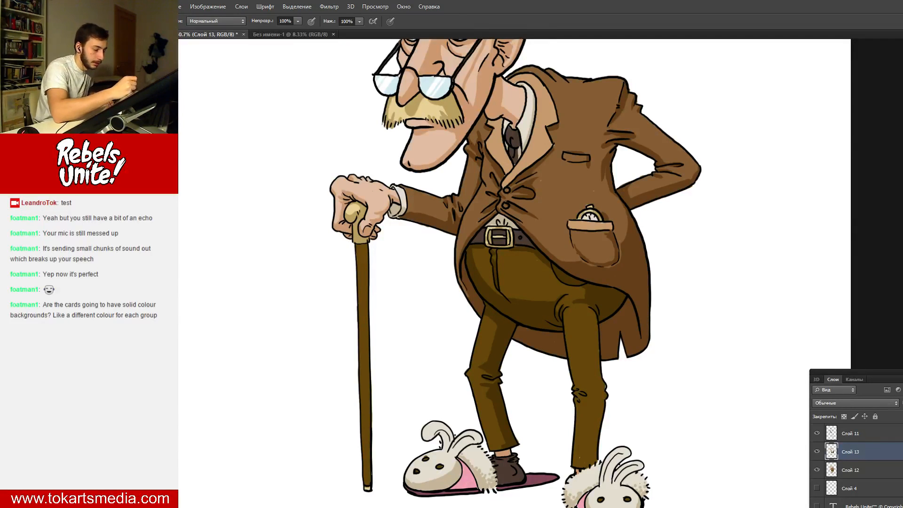
{"action": "left_click_drag", "start_coordinate": [594, 308], "coordinate": [596, 360]}
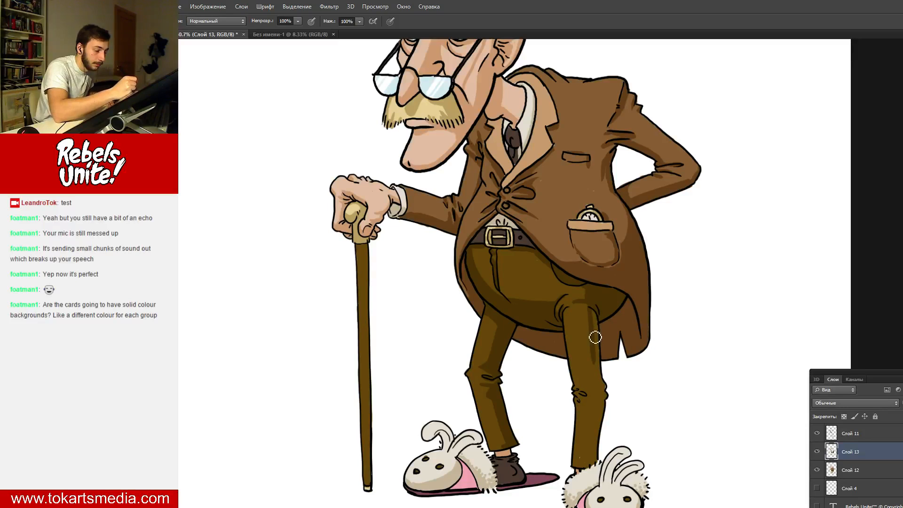
{"action": "left_click_drag", "start_coordinate": [598, 314], "coordinate": [600, 364]}
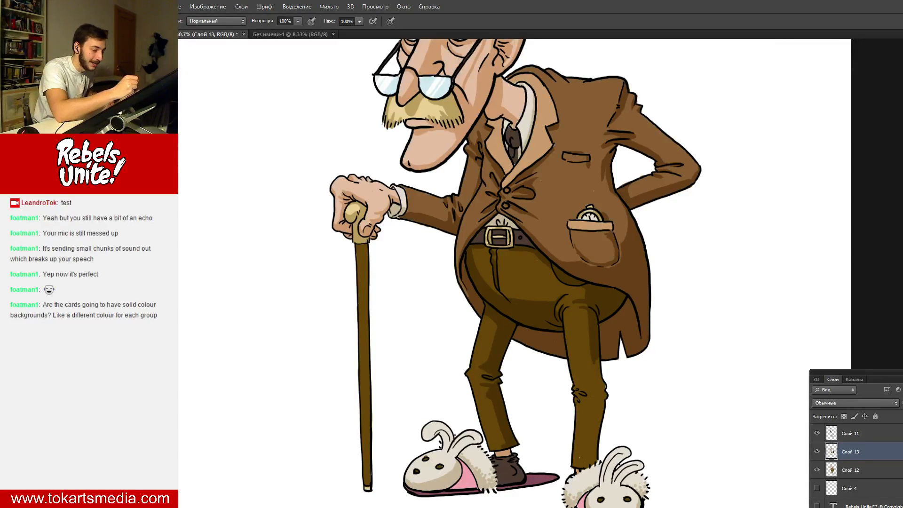
{"action": "left_click_drag", "start_coordinate": [600, 384], "coordinate": [600, 354]}
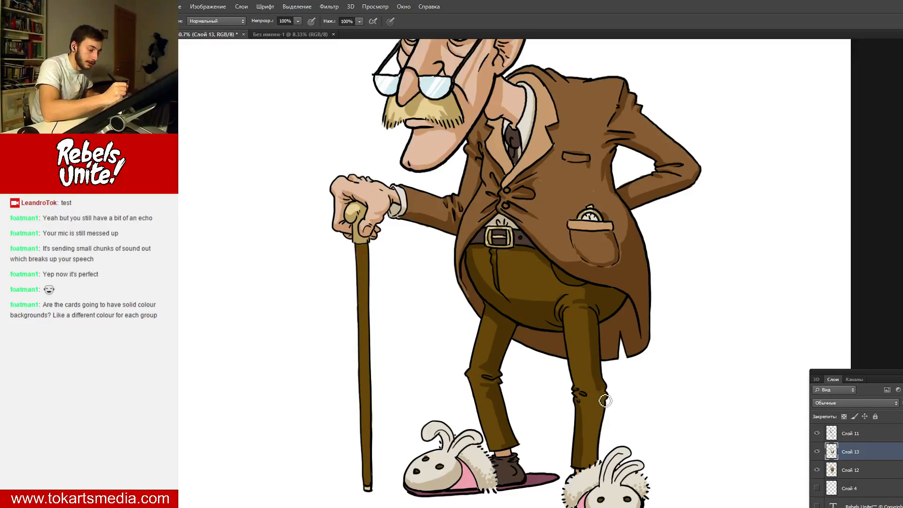
{"action": "mouse_move", "coordinate": [607, 398]}
{"action": "left_mouse_down"}
{"action": "mouse_move", "coordinate": [603, 428]}
{"action": "mouse_move", "coordinate": [608, 401]}
{"action": "mouse_move", "coordinate": [598, 448]}
{"action": "left_mouse_up"}
{"action": "left_click_drag", "start_coordinate": [605, 414], "coordinate": [595, 468]}
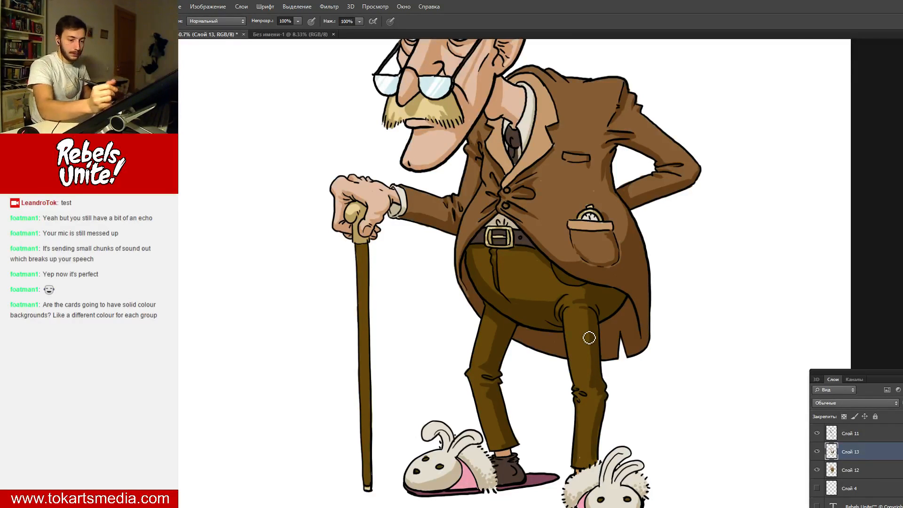
- Examine the shaded trousers against the rest of the figure, from the head to the slippers and at closer range
{"action": "scroll", "coordinate": [590, 338], "scroll_direction": "up", "scroll_amount": 5}
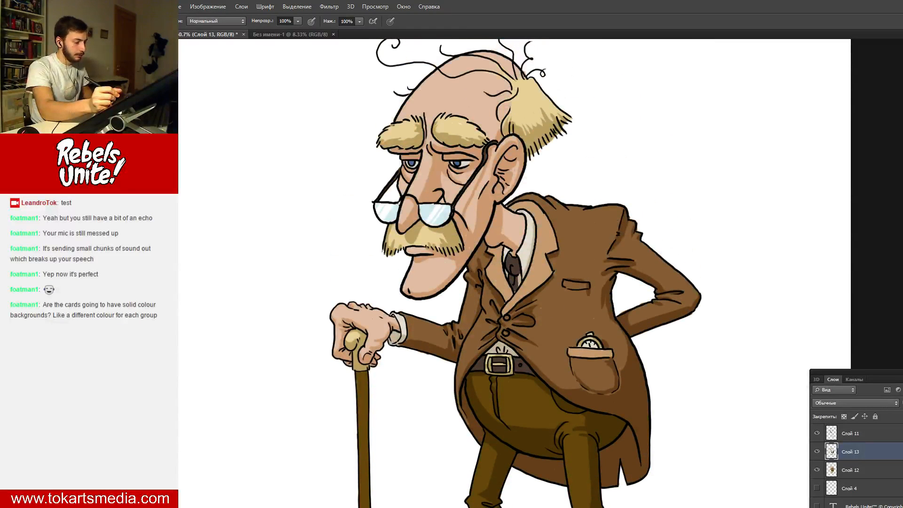
{"action": "scroll", "coordinate": [515, 273], "scroll_direction": "down", "scroll_amount": 4}
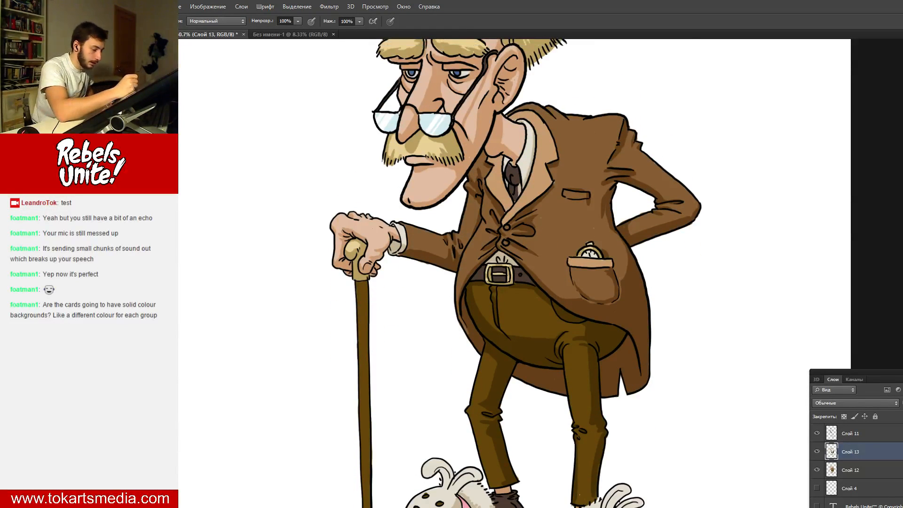
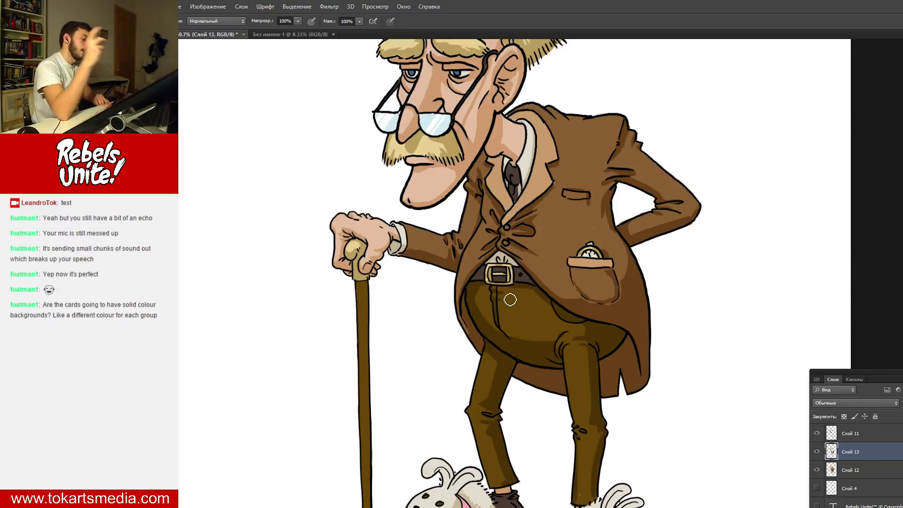
{"action": "scroll", "coordinate": [511, 299], "scroll_direction": "down", "scroll_amount": 3}
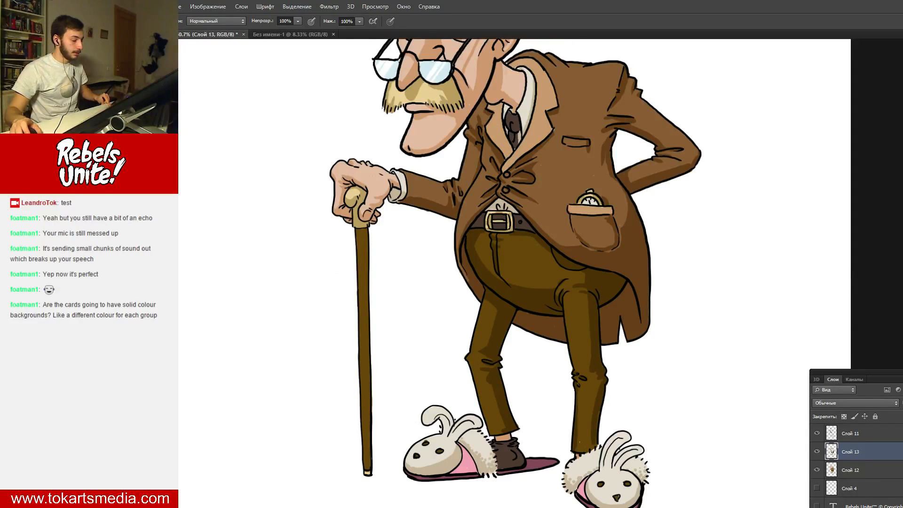
{"action": "scroll", "coordinate": [516, 273], "scroll_direction": "up", "scroll_amount": 3}
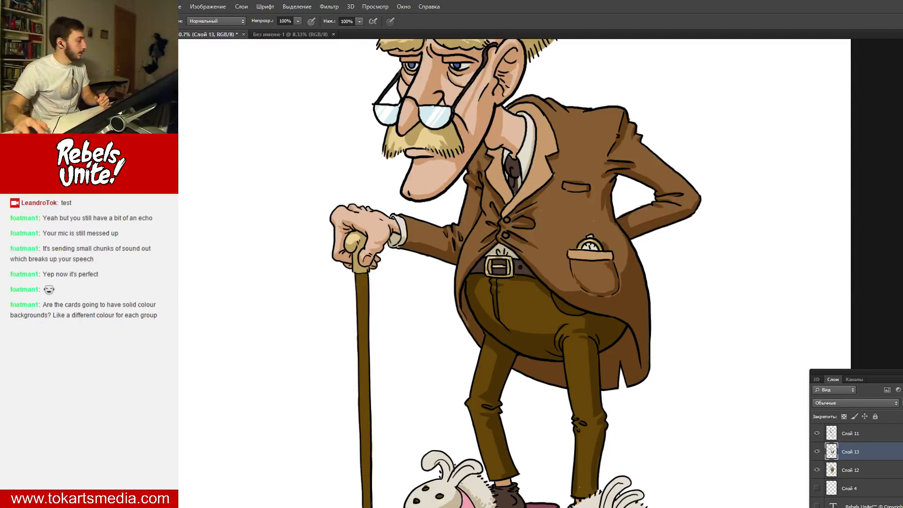
{"action": "key", "text": "z"}
{"action": "key", "text": "ctrl+plus"}
{"action": "key", "text": "ctrl+plus"}
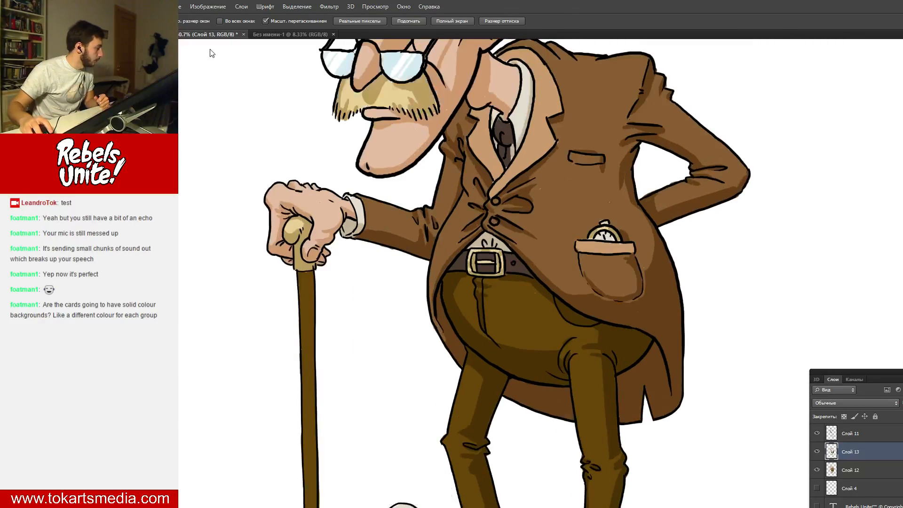
{"action": "left_click", "coordinate": [399, 235], "text": "alt"}
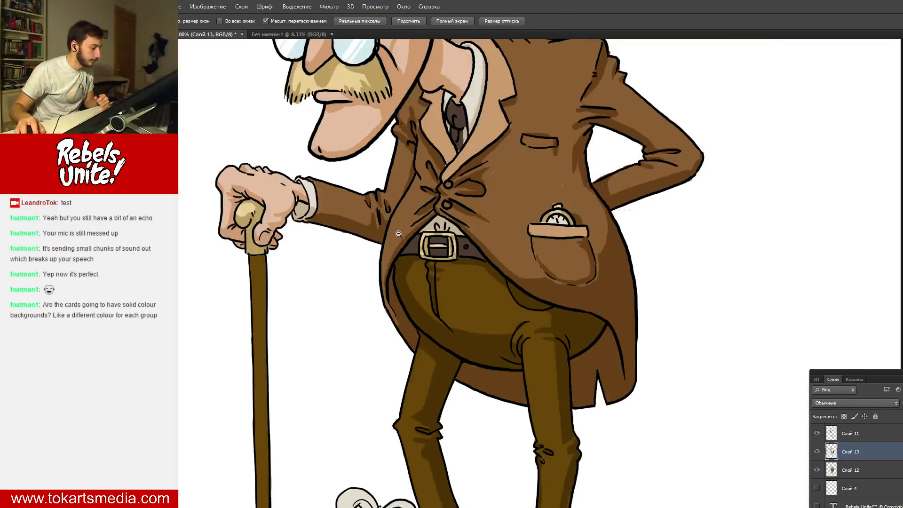
- Examine the whole figure on the full page at several magnifications to judge how the cel shadows read
{"action": "left_click", "coordinate": [398, 236], "text": "alt"}
{"action": "left_click", "coordinate": [397, 236], "text": "alt"}
{"action": "left_click", "coordinate": [396, 237], "text": "alt"}
{"action": "left_click", "coordinate": [395, 237], "text": "alt"}
{"action": "left_click", "coordinate": [395, 238], "text": "alt"}
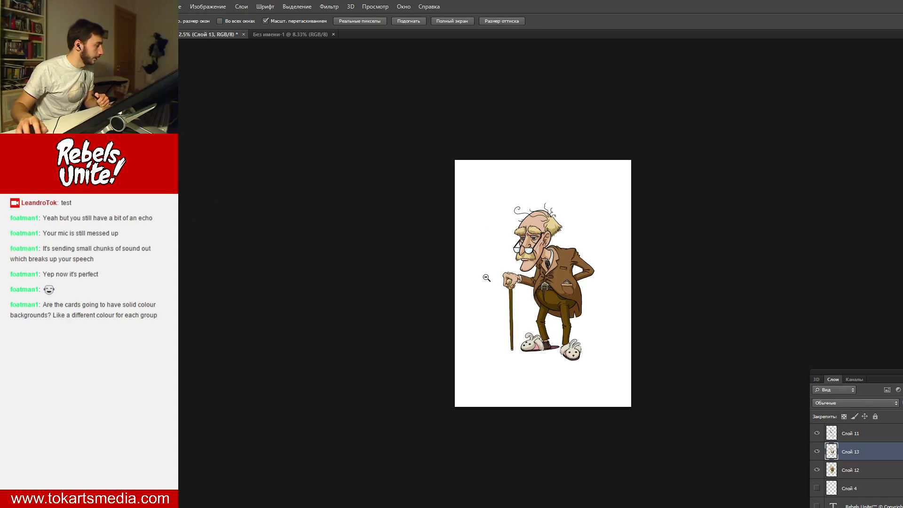
{"action": "left_click", "coordinate": [535, 306], "text": "alt"}
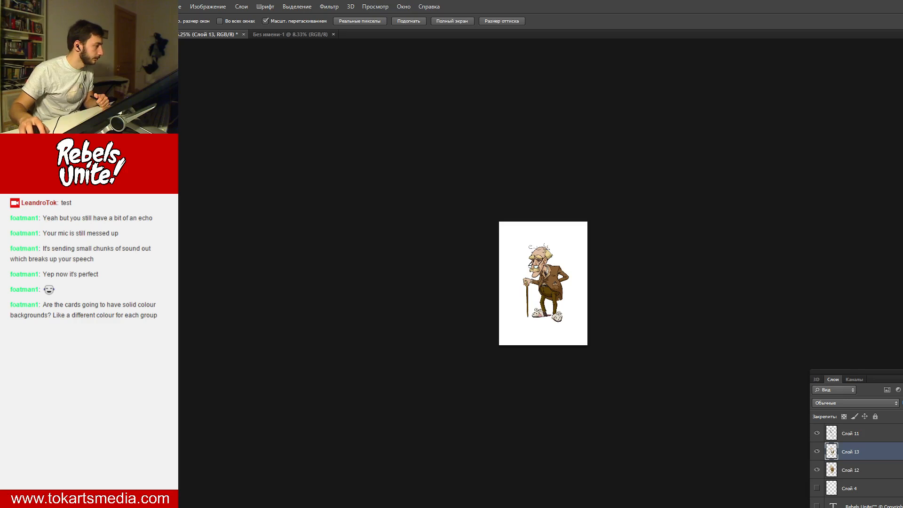
{"action": "left_click", "coordinate": [537, 288]}
{"action": "left_click", "coordinate": [542, 286]}
{"action": "left_click", "coordinate": [550, 310]}
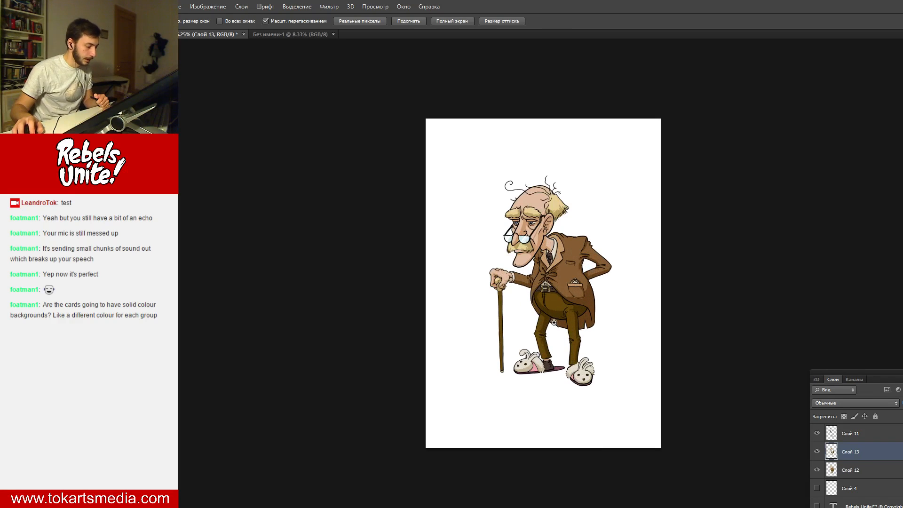
{"action": "left_click", "coordinate": [555, 322]}
{"action": "left_click", "coordinate": [678, 275]}
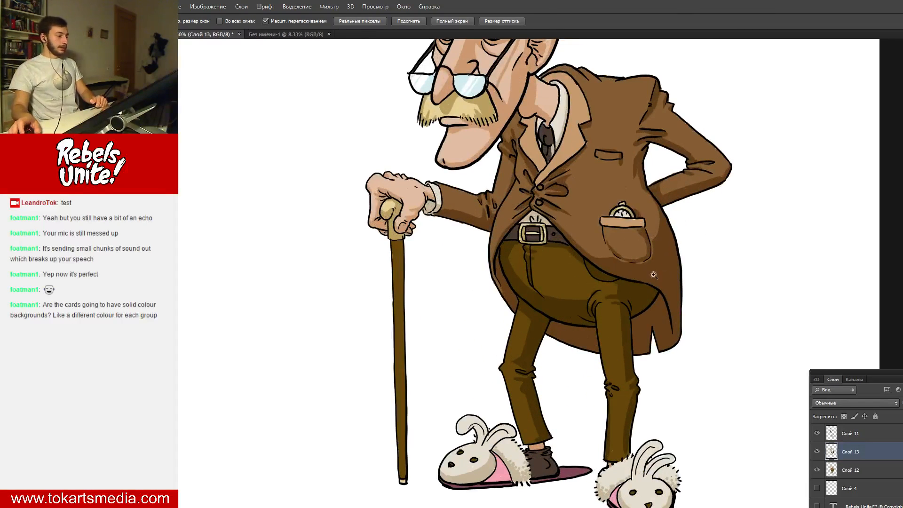
{"action": "left_click", "coordinate": [570, 265], "text": "alt"}
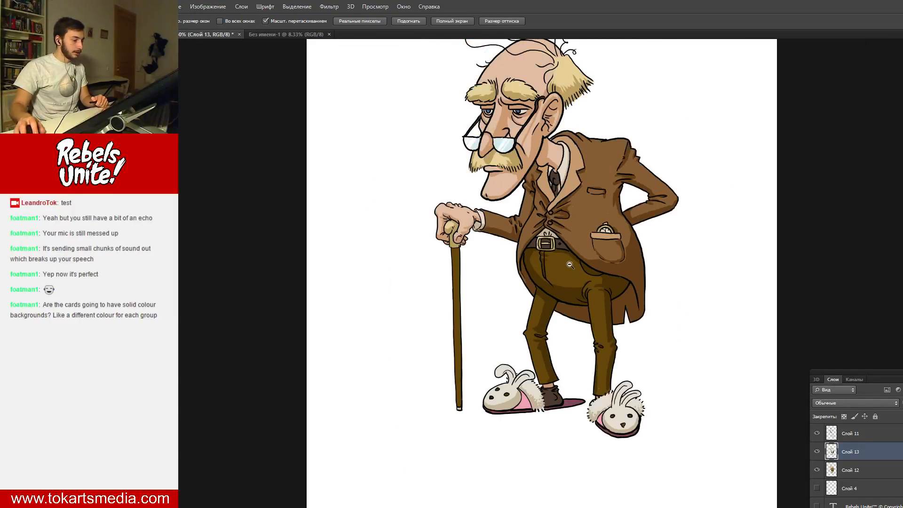
{"action": "left_click", "coordinate": [571, 265], "text": "alt"}
{"action": "left_click", "coordinate": [657, 328], "text": "alt"}
{"action": "left_click", "coordinate": [593, 298], "text": "alt"}
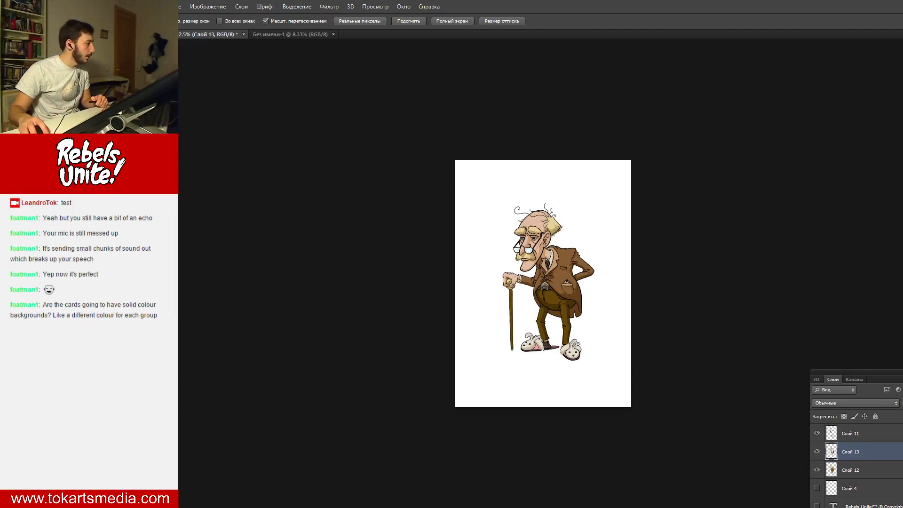
{"action": "left_click", "coordinate": [531, 295]}
{"action": "left_click", "coordinate": [583, 295]}
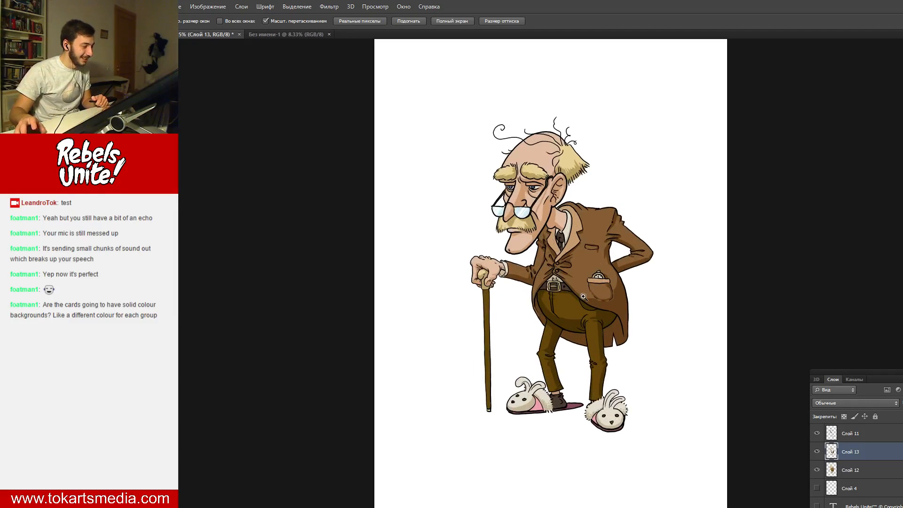
{"action": "left_click", "coordinate": [584, 297]}
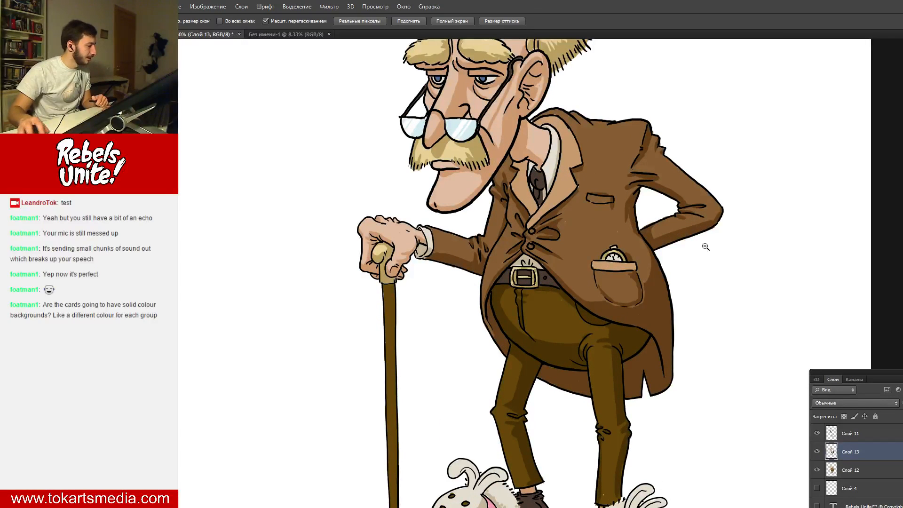
{"action": "left_click", "coordinate": [629, 243], "text": "alt"}
{"action": "left_click", "coordinate": [628, 243], "text": "alt"}
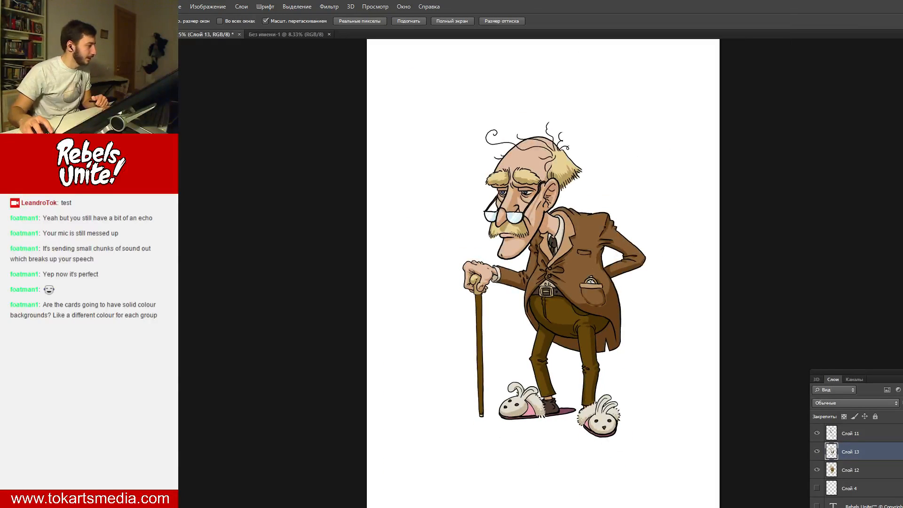
- Compare the figure with and without the shadow layer Слой 13, leaving the layer visible
{"action": "key", "text": "v"}
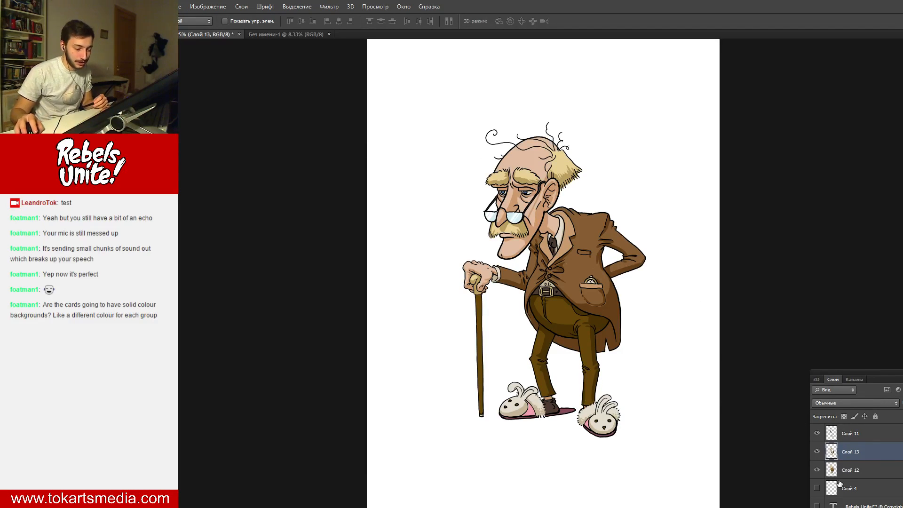
{"action": "left_click", "coordinate": [818, 452]}
{"action": "left_click", "coordinate": [818, 453]}
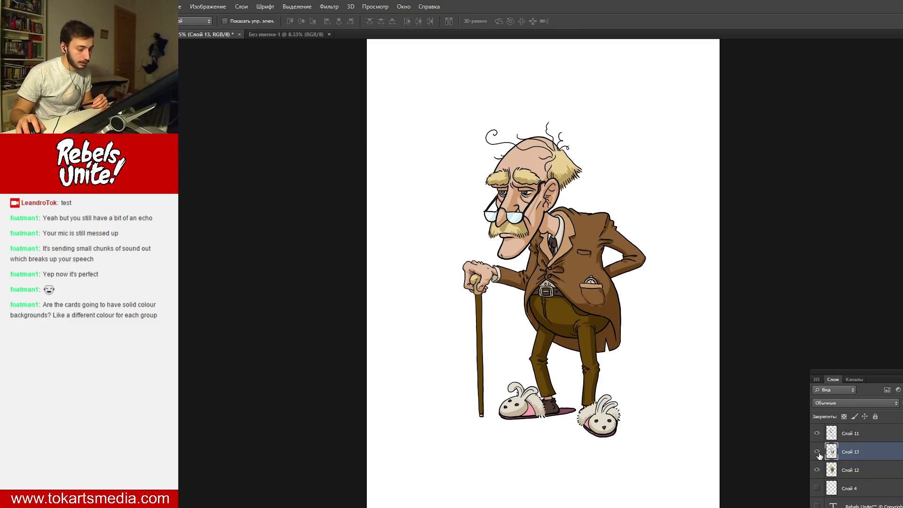
{"action": "left_click", "coordinate": [818, 453]}
{"action": "left_click", "coordinate": [818, 453]}
{"action": "left_click", "coordinate": [817, 452]}
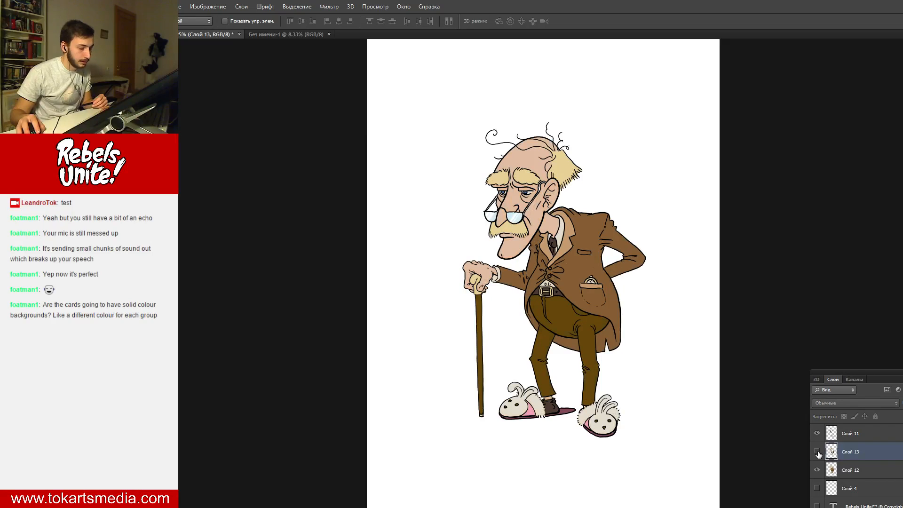
{"action": "left_click", "coordinate": [817, 452]}
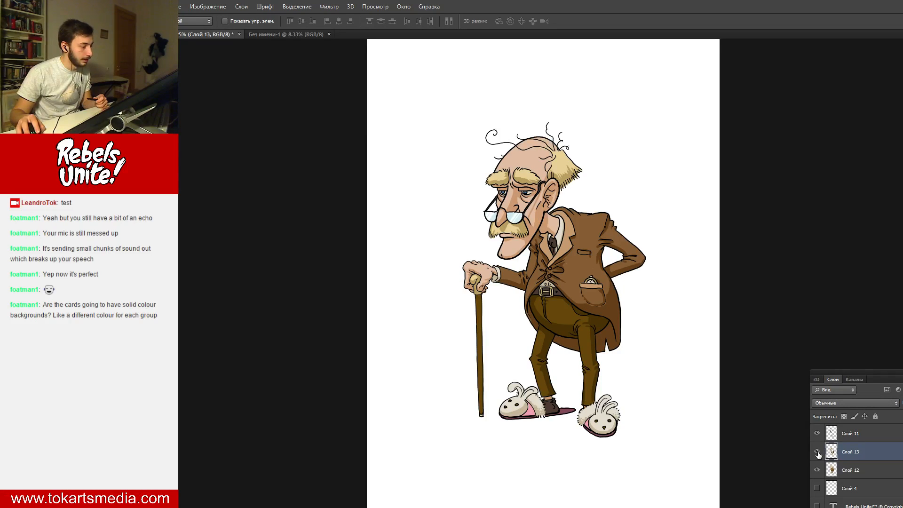
{"action": "left_click", "coordinate": [818, 452]}
{"action": "left_click", "coordinate": [818, 452]}
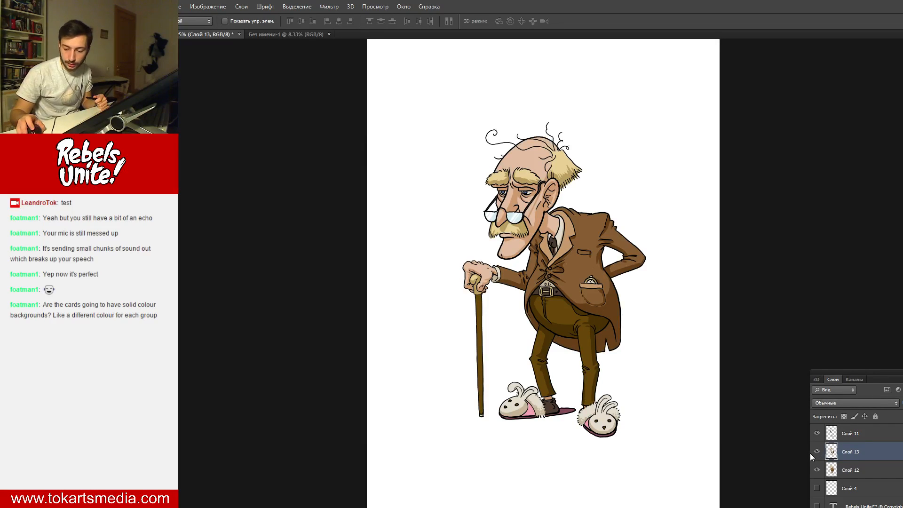
{"action": "left_click", "coordinate": [818, 453]}
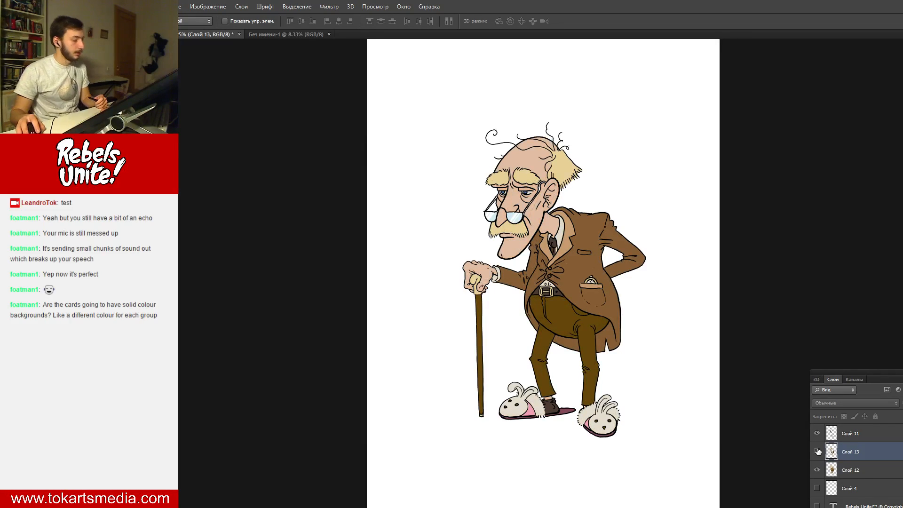
{"action": "left_click", "coordinate": [817, 452]}
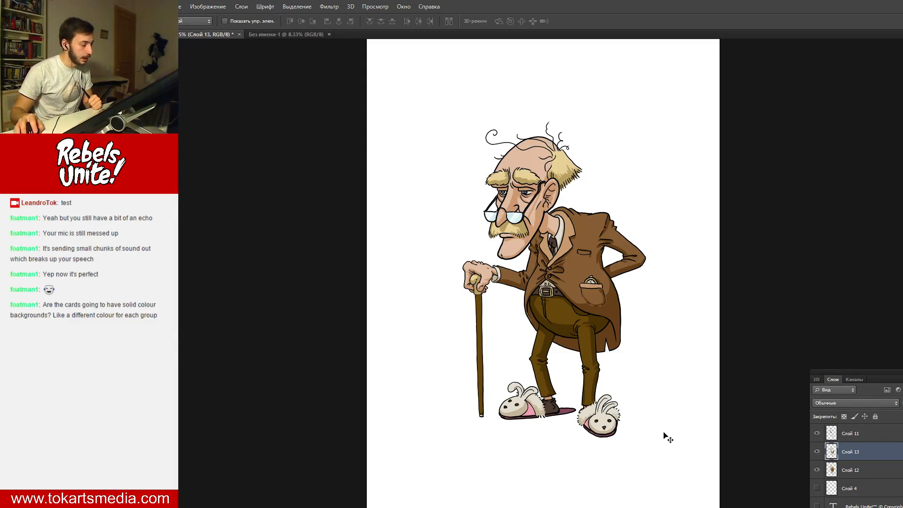
- Add a new empty layer directly above the shadow layer Слой 13, keeping both layers visible
{"action": "left_click", "coordinate": [901, 379]}
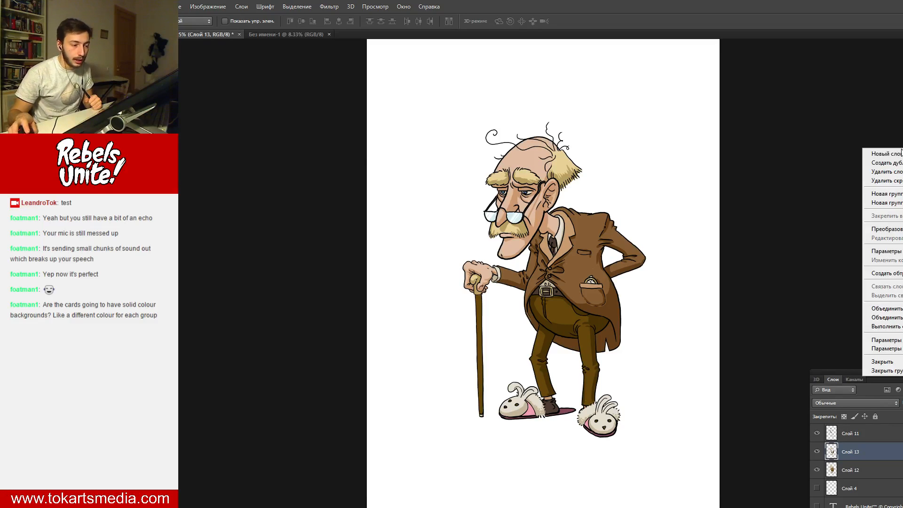
{"action": "left_click", "coordinate": [895, 154]}
{"action": "left_click", "coordinate": [709, 177]}
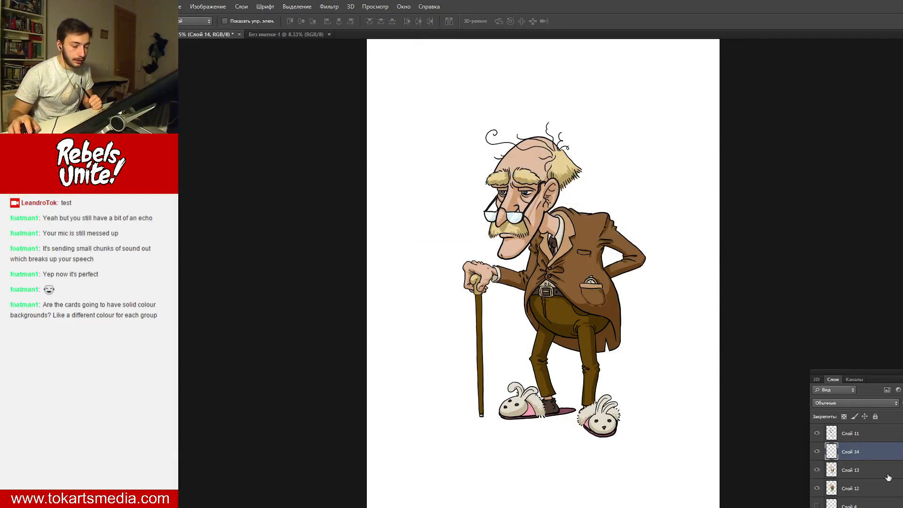
{"action": "mouse_move", "coordinate": [866, 455]}
{"action": "left_mouse_down"}
{"action": "mouse_move", "coordinate": [869, 468]}
{"action": "mouse_move", "coordinate": [856, 477]}
{"action": "mouse_move", "coordinate": [867, 446]}
{"action": "left_mouse_up"}
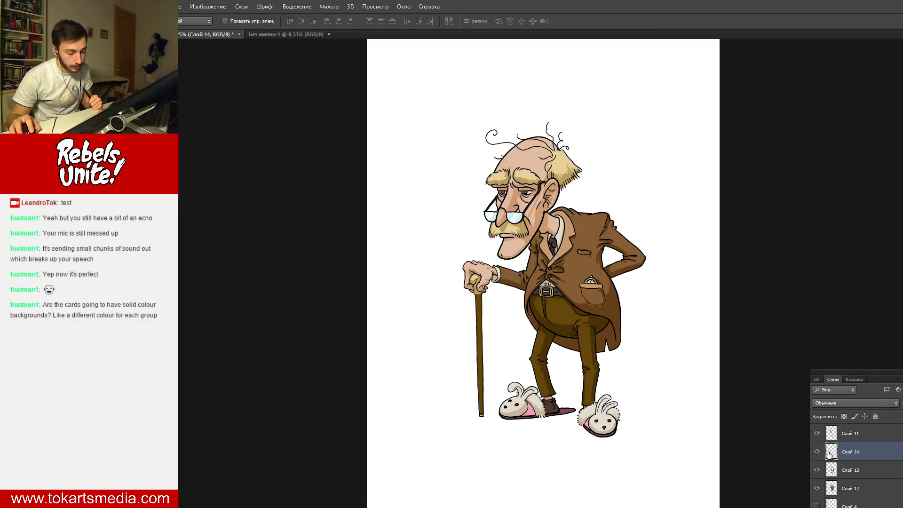
{"action": "left_click", "coordinate": [817, 452]}
{"action": "left_click", "coordinate": [817, 452]}
{"action": "left_click", "coordinate": [818, 470]}
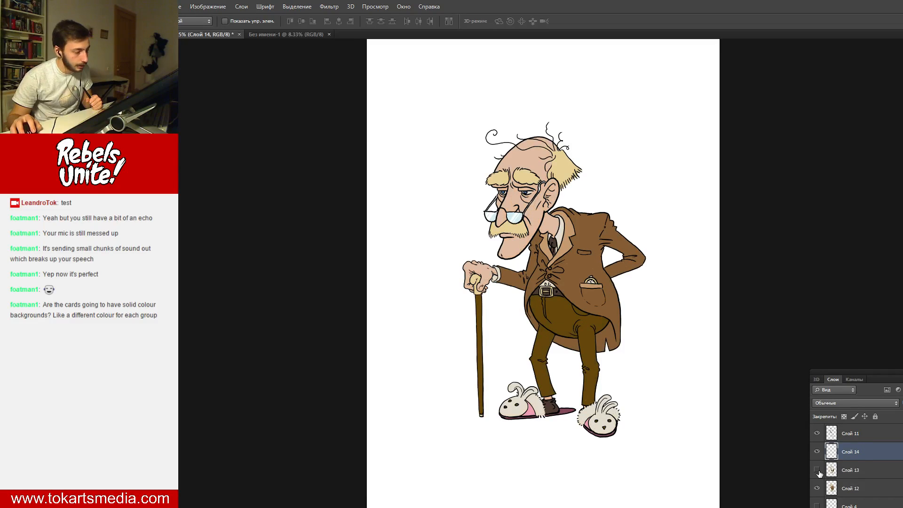
{"action": "left_click", "coordinate": [818, 470]}
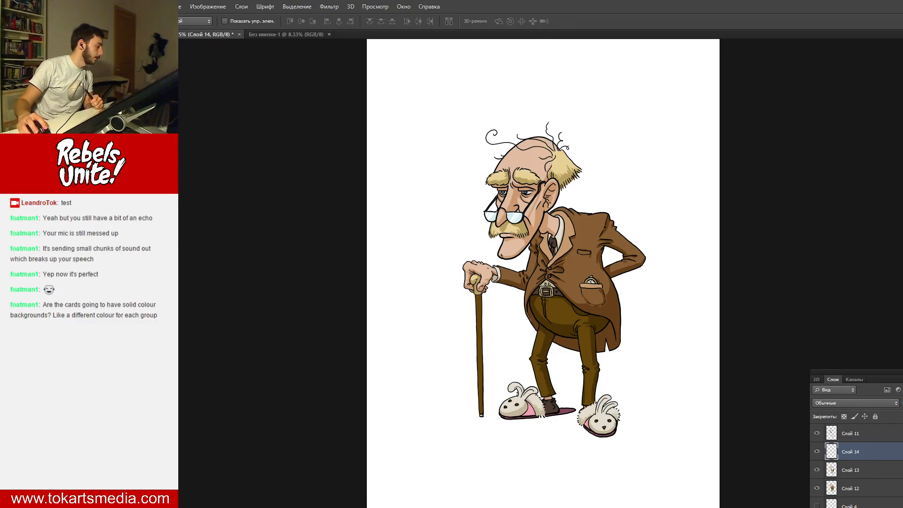
- Sample the old man's forehead skin tone and set the brush colour to a much paler peach for highlights
{"action": "key", "text": "z"}
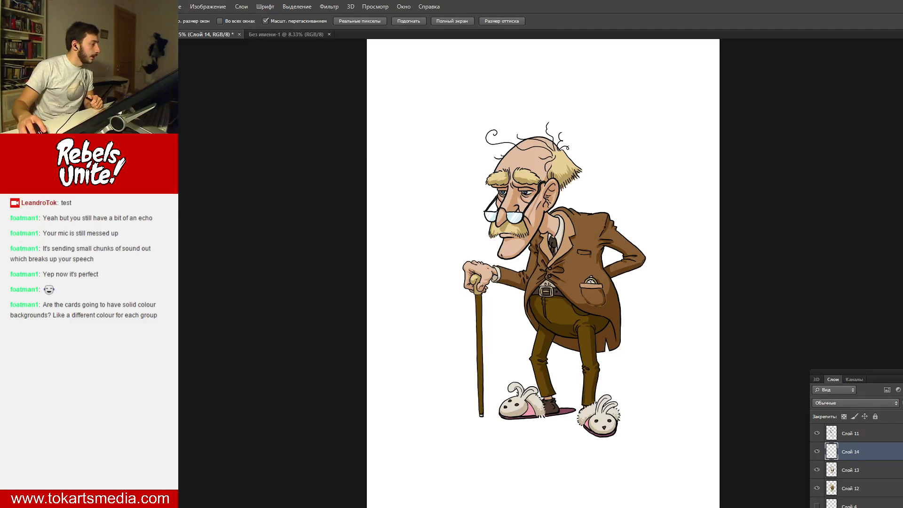
{"action": "left_click", "coordinate": [507, 168]}
{"action": "left_click", "coordinate": [547, 175]}
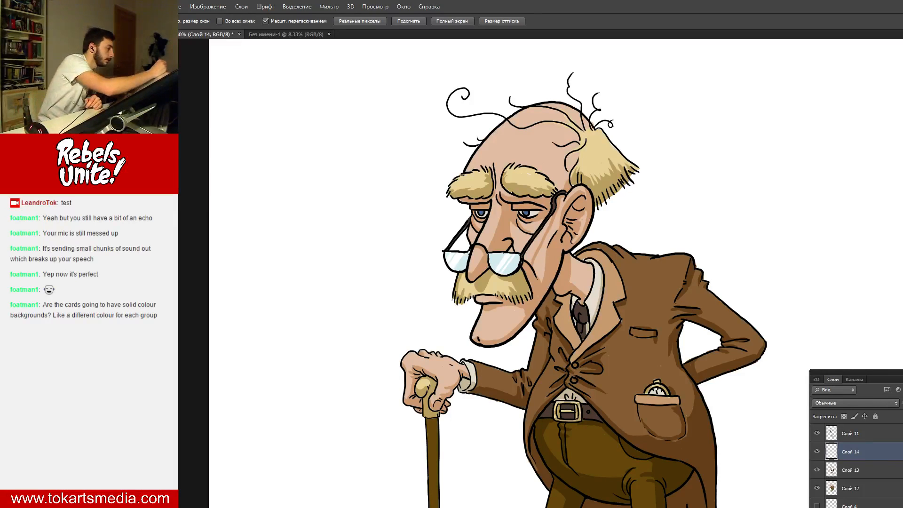
{"action": "key", "text": "i"}
{"action": "left_click", "coordinate": [532, 138]}
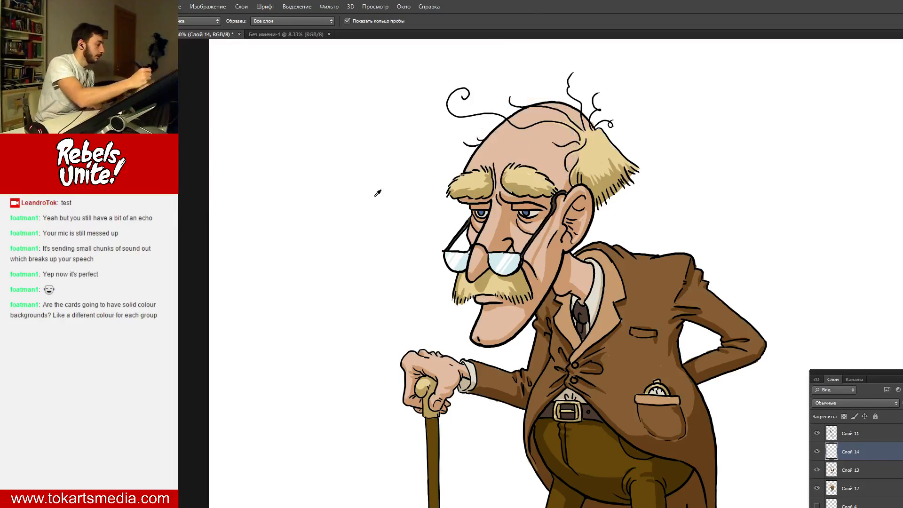
{"action": "key", "text": "b"}
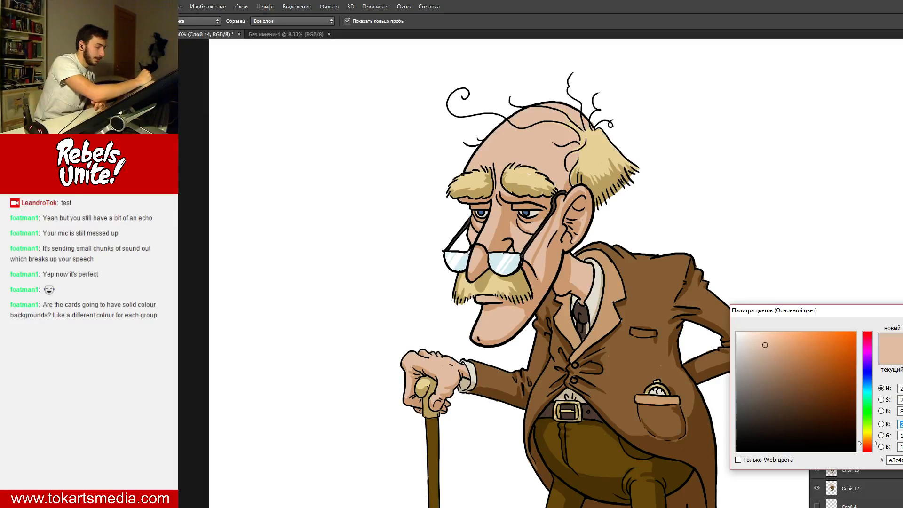
{"action": "left_click", "coordinate": [755, 336]}
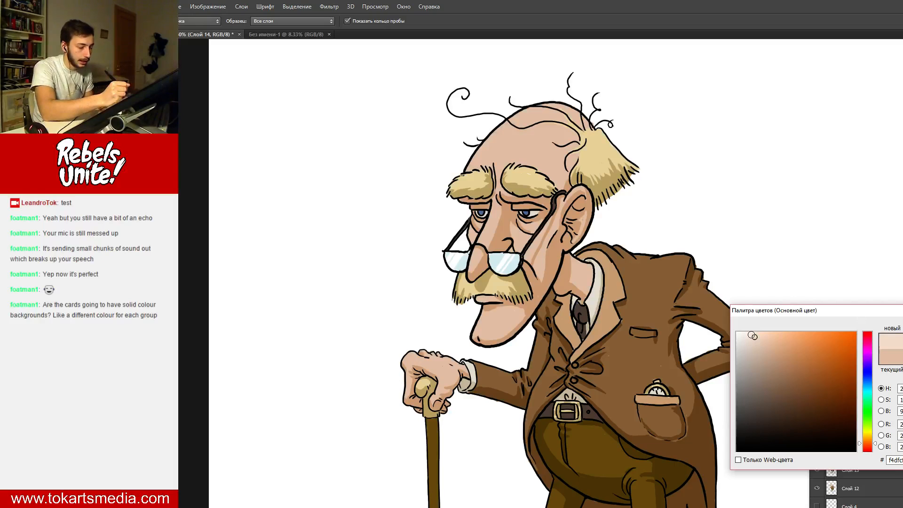
{"action": "left_click", "coordinate": [752, 335]}
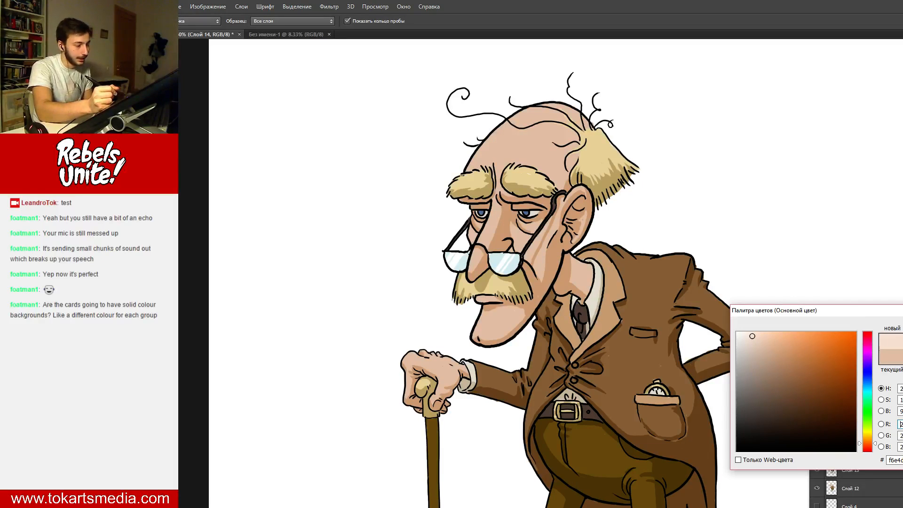
{"action": "key", "text": "Return"}
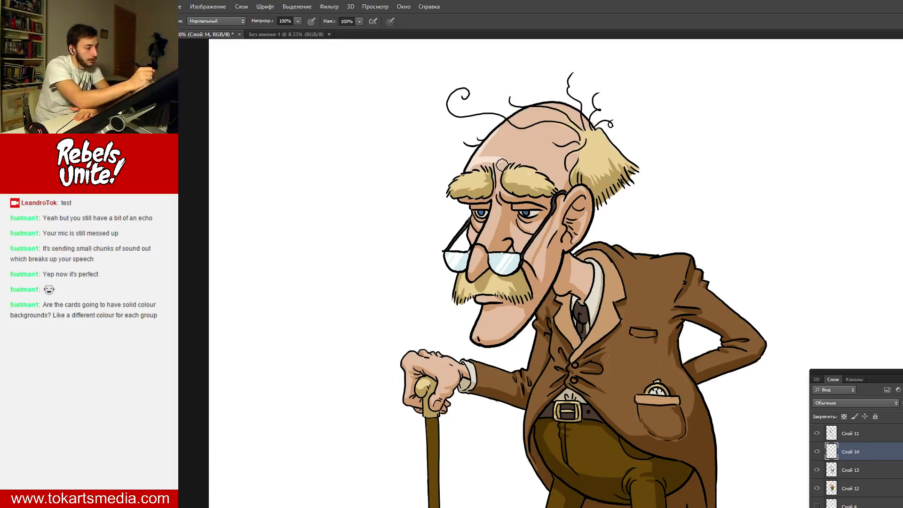
- Paint pale peach highlight strokes across the forehead wrinkles and the bald crown of the head
{"action": "left_click_drag", "start_coordinate": [503, 165], "coordinate": [549, 166]}
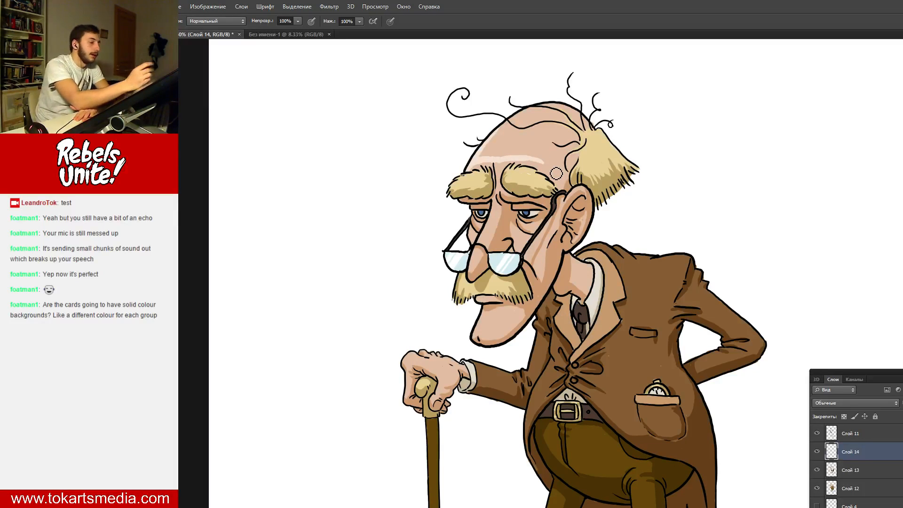
{"action": "left_click_drag", "start_coordinate": [505, 168], "coordinate": [553, 168]}
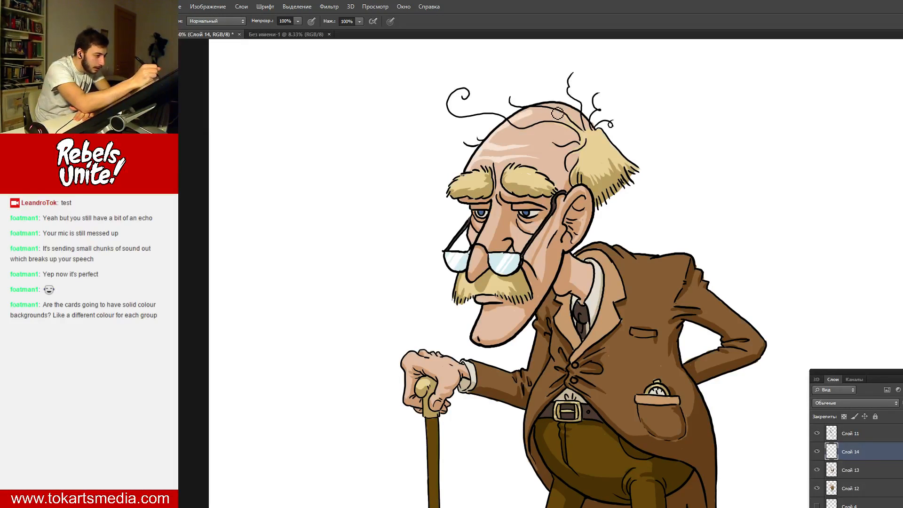
{"action": "mouse_move", "coordinate": [556, 115]}
{"action": "left_mouse_down"}
{"action": "mouse_move", "coordinate": [517, 122]}
{"action": "mouse_move", "coordinate": [537, 134]}
{"action": "mouse_move", "coordinate": [560, 124]}
{"action": "left_mouse_up"}
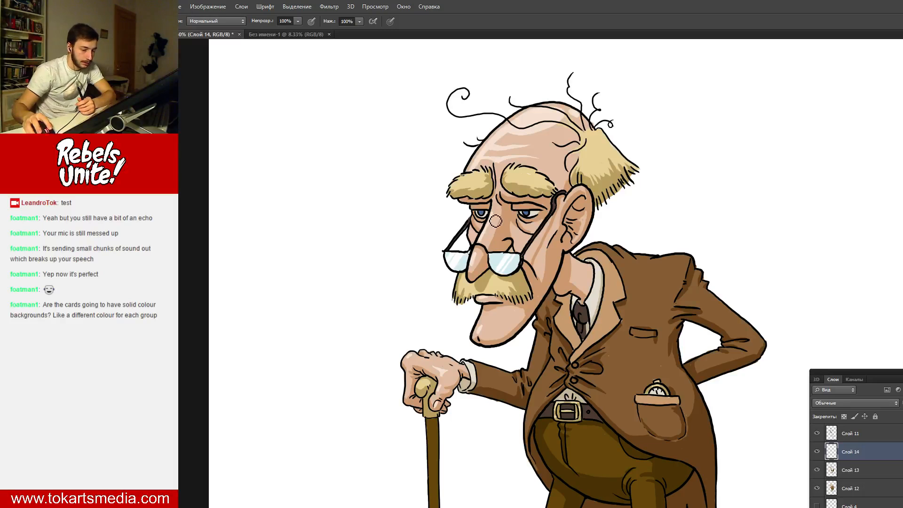
- Select the shadow layer Слой 13 and look over the head, cane hand and jacket
{"action": "left_click", "coordinate": [867, 471]}
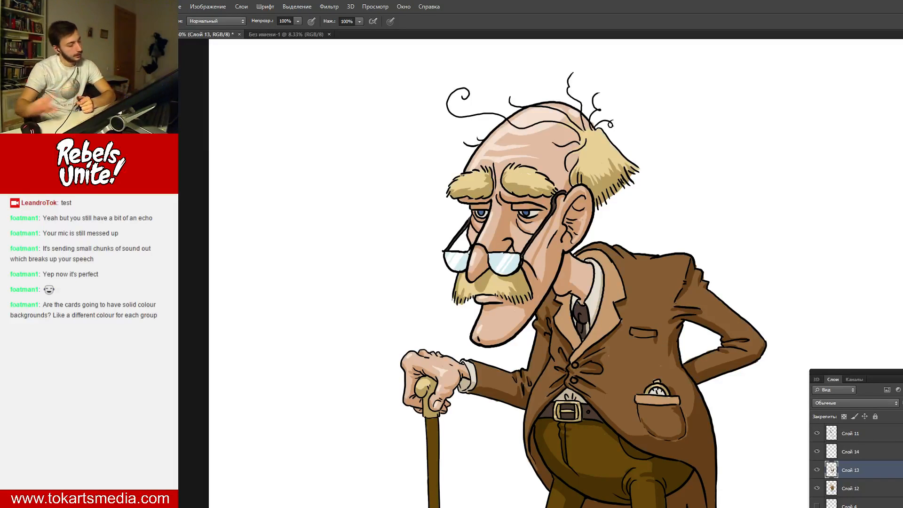
{"action": "scroll", "coordinate": [464, 199], "scroll_direction": "down", "scroll_amount": 1}
{"action": "scroll", "coordinate": [464, 199], "scroll_direction": "down", "scroll_amount": 10}
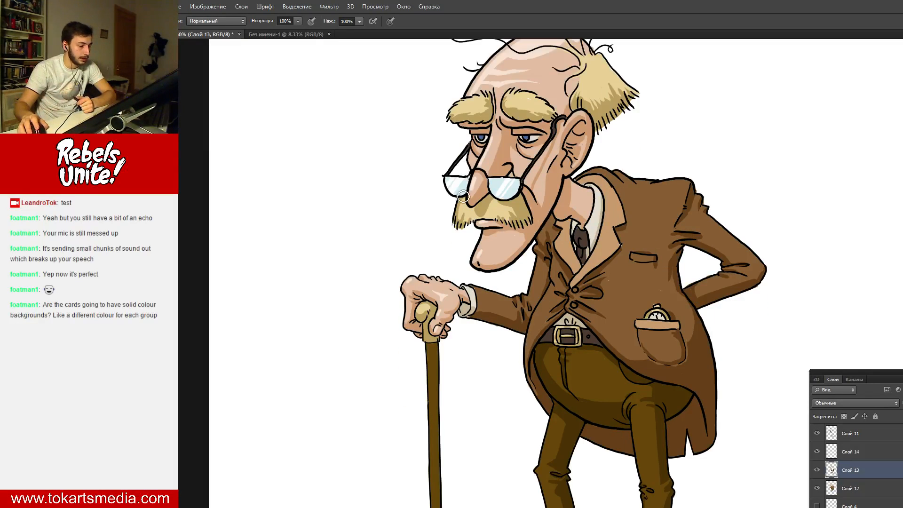
{"action": "scroll", "coordinate": [455, 194], "scroll_direction": "up", "scroll_amount": 8}
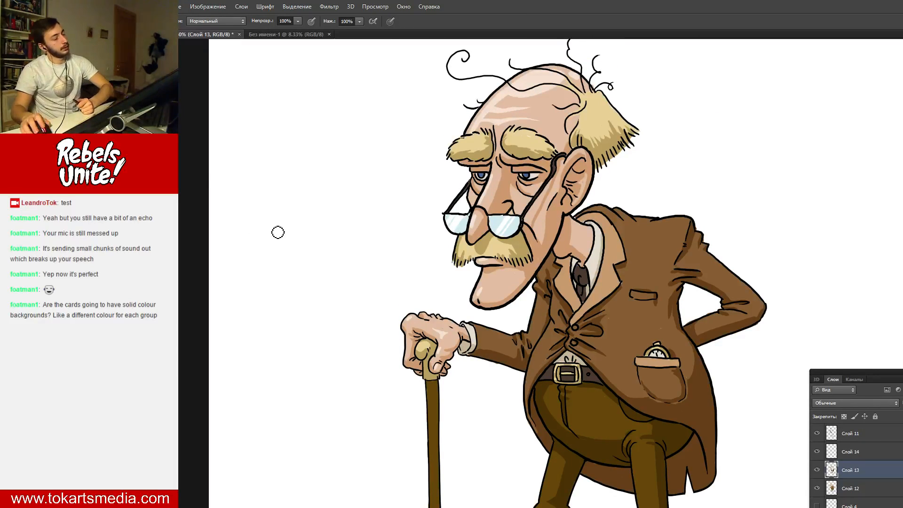
{"action": "scroll", "coordinate": [279, 233], "scroll_direction": "up", "scroll_amount": 2}
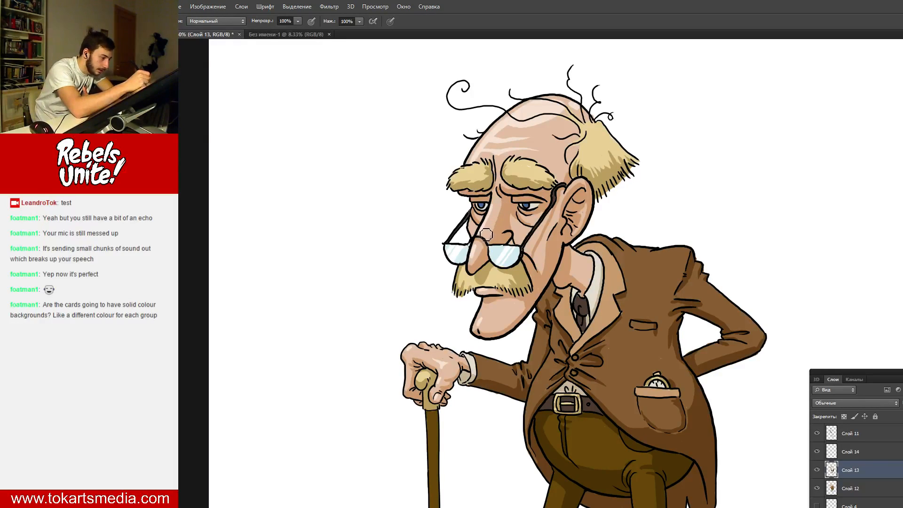
- Select the highlight layer Слой 14 above the shadows and set the brush colour to a pale peach
{"action": "left_click", "coordinate": [866, 453]}
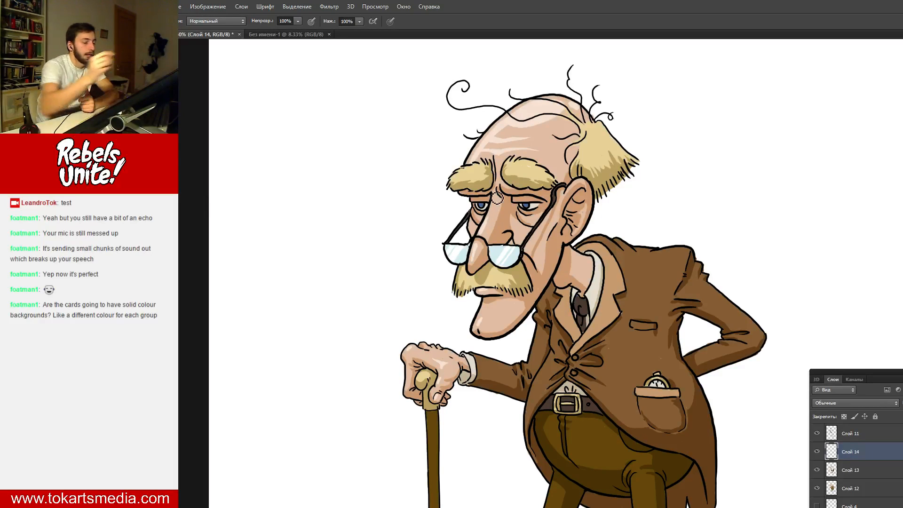
{"action": "scroll", "coordinate": [585, 166], "scroll_direction": "down", "scroll_amount": 5}
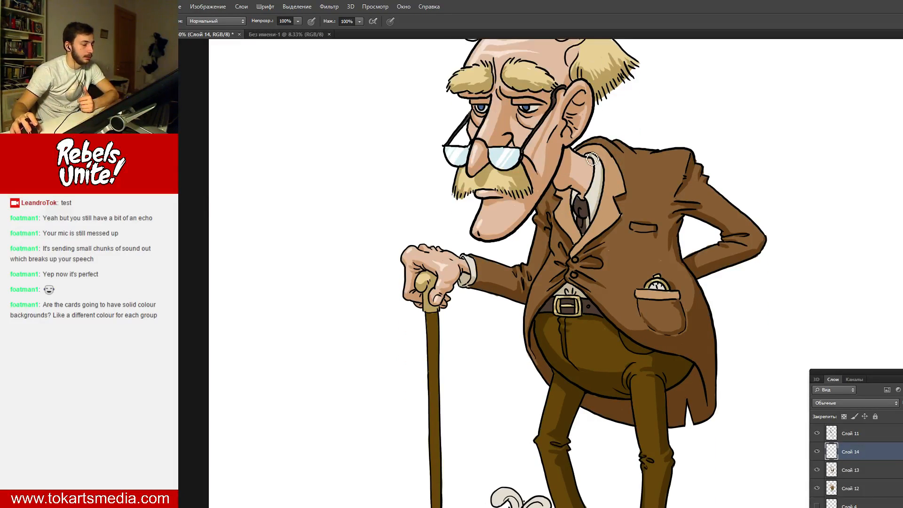
{"action": "scroll", "coordinate": [585, 167], "scroll_direction": "down", "scroll_amount": 4}
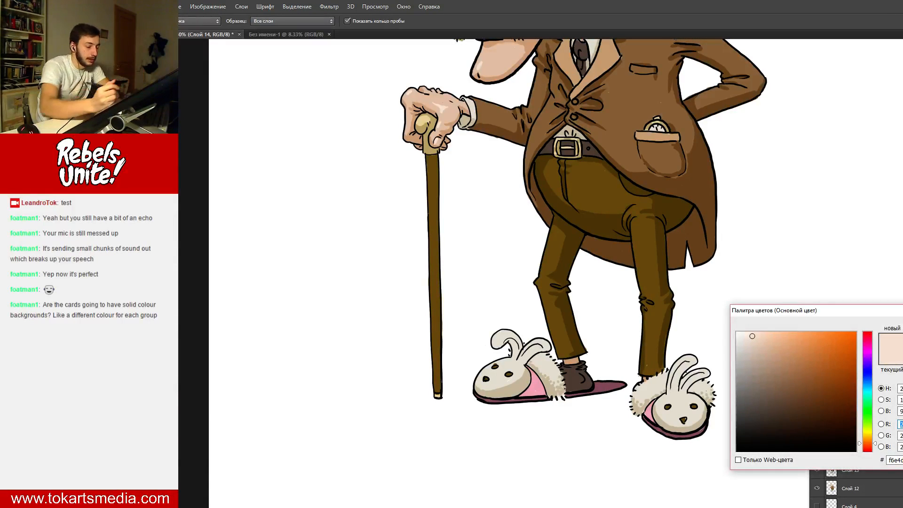
{"action": "key", "text": "Return"}
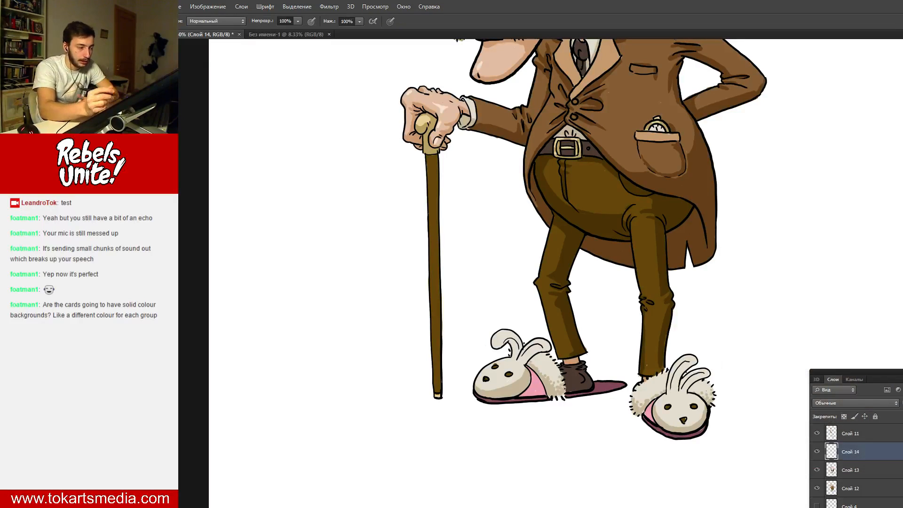
- Sample a light beige, lighten it to a near-white cream, and paint highlights on the bunny slippers
{"action": "scroll", "coordinate": [785, 306], "scroll_direction": "up", "scroll_amount": 3}
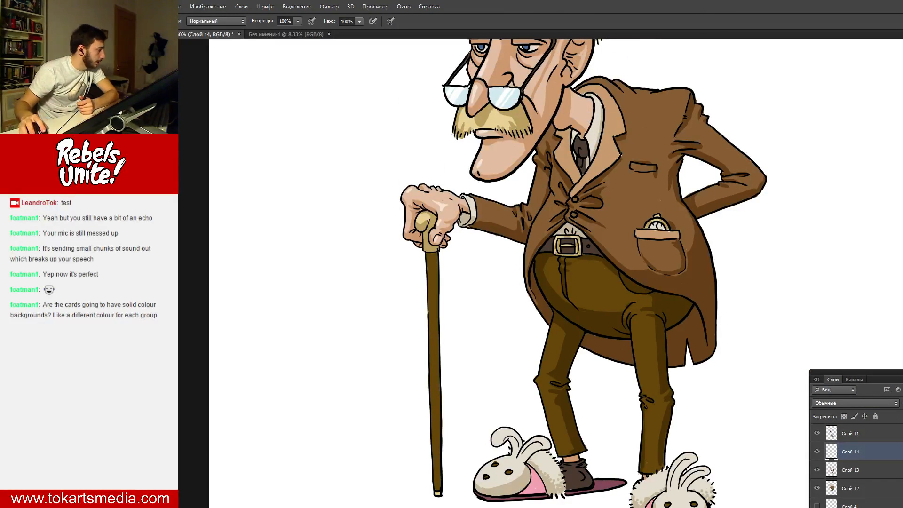
{"action": "key", "text": "alt"}
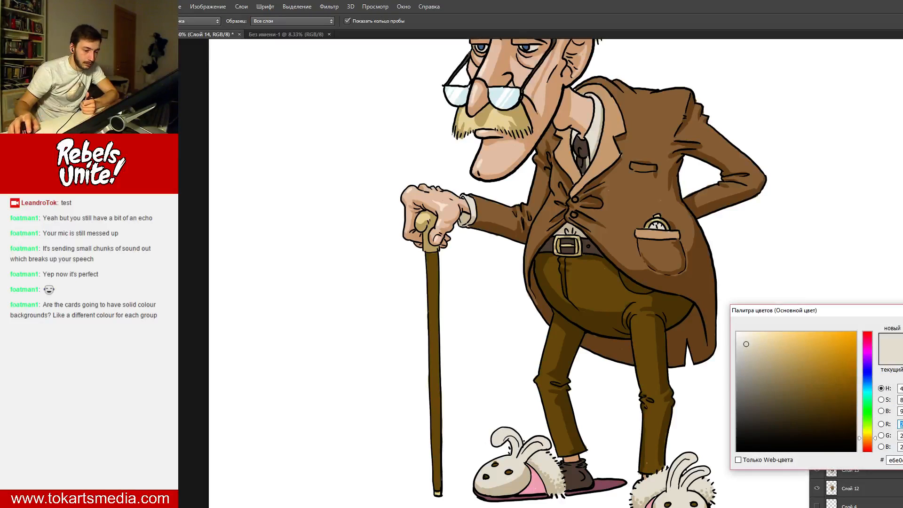
{"action": "left_click", "coordinate": [740, 339]}
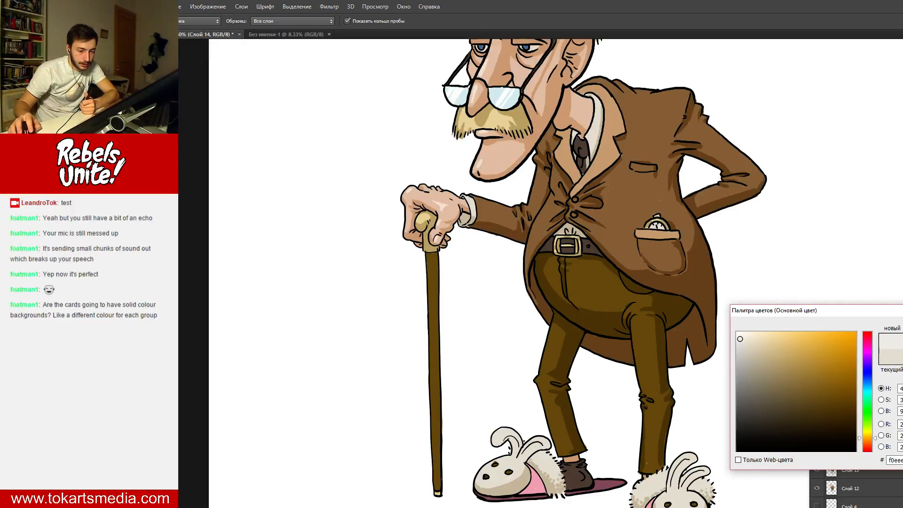
{"action": "left_click", "coordinate": [740, 336]}
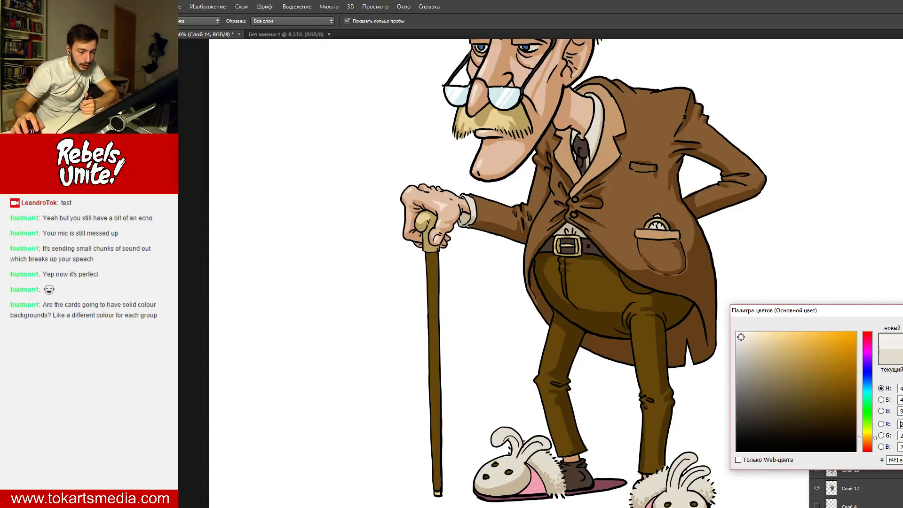
{"action": "key", "text": "Return"}
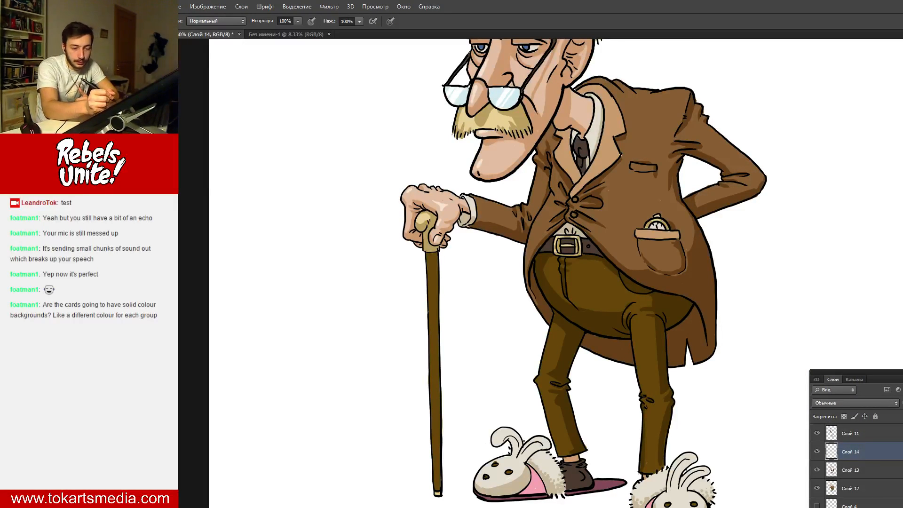
{"action": "scroll", "coordinate": [781, 252], "scroll_direction": "down", "scroll_amount": 4}
{"action": "scroll", "coordinate": [556, 249], "scroll_direction": "up", "scroll_amount": 1}
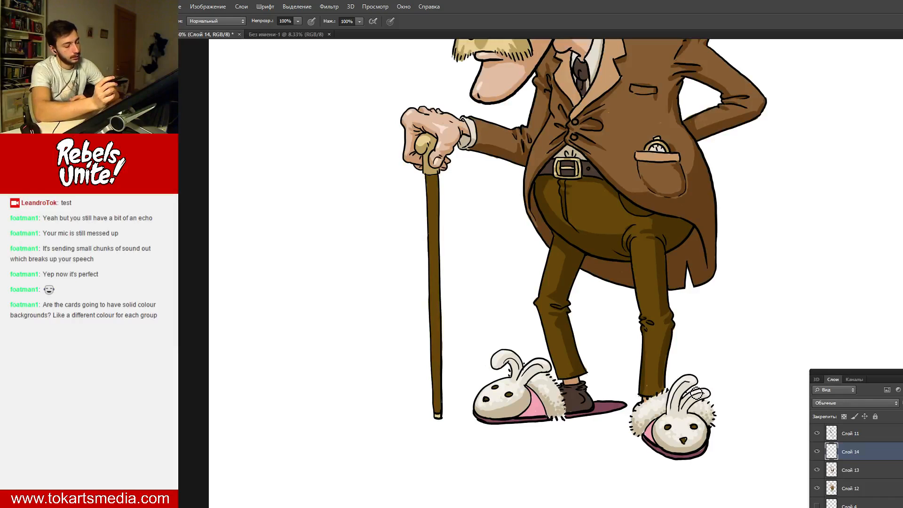
- On the shadow layer Слой 13, paint beige shading strokes on the bunny slippers
{"action": "left_click", "coordinate": [851, 468]}
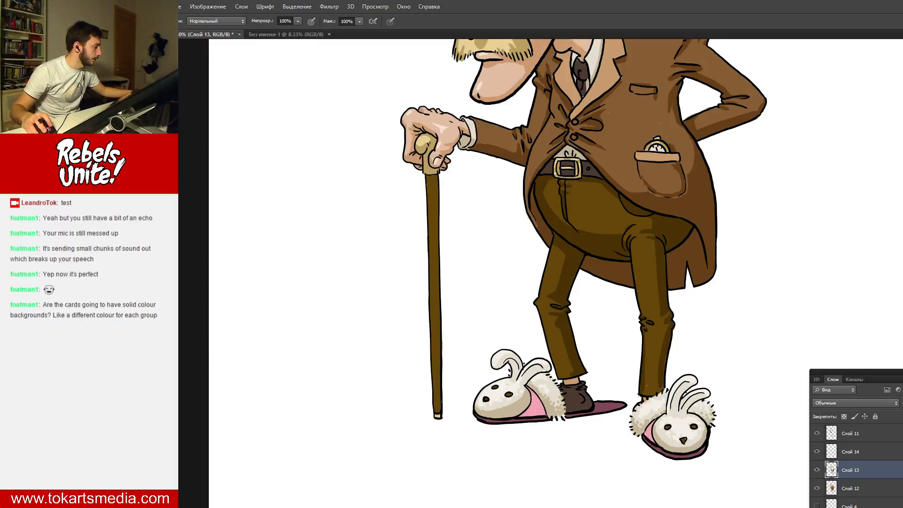
{"action": "key", "text": "i"}
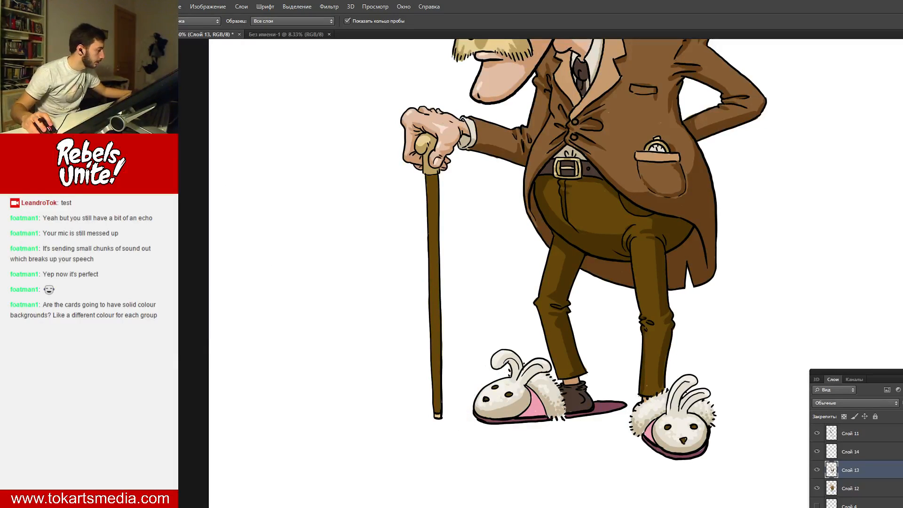
{"action": "key", "text": "b"}
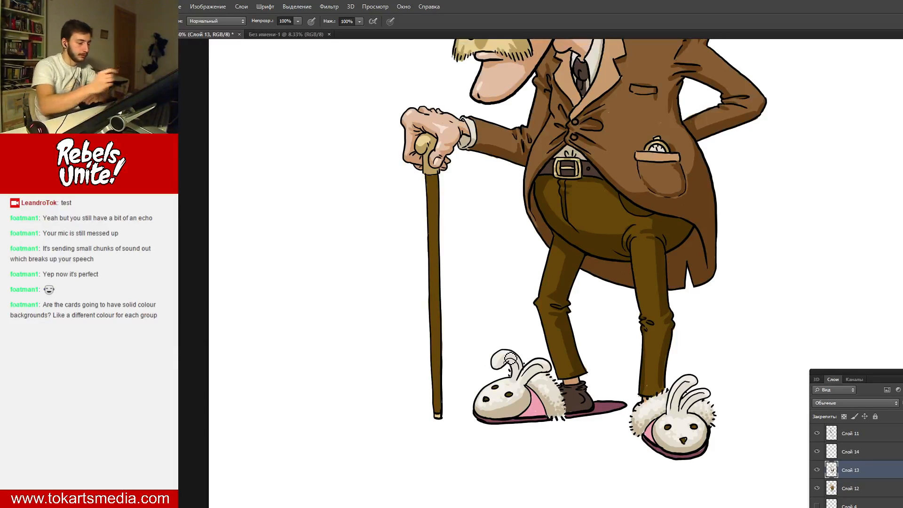
{"action": "left_click_drag", "start_coordinate": [501, 413], "coordinate": [487, 413]}
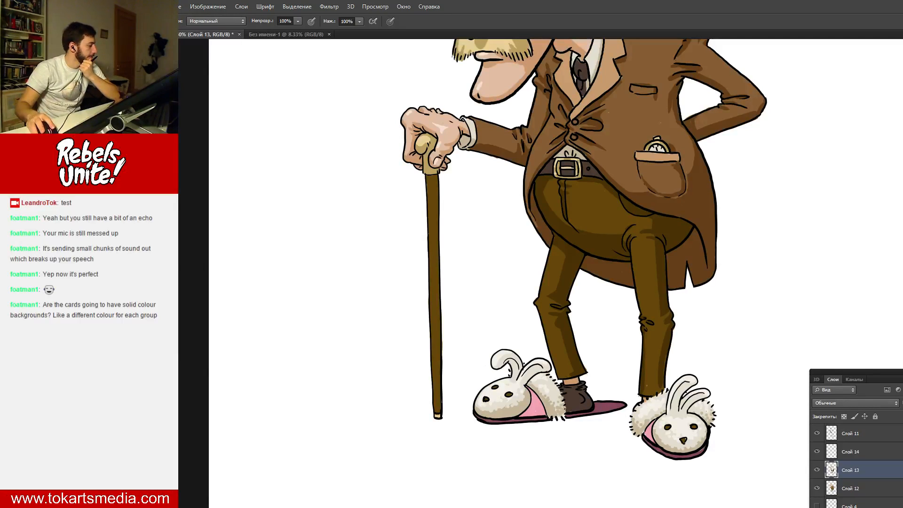
- Look over the whole figure, select the line-art layer Слой 11, and hide and show it to check the head's outlines
{"action": "key", "text": "i"}
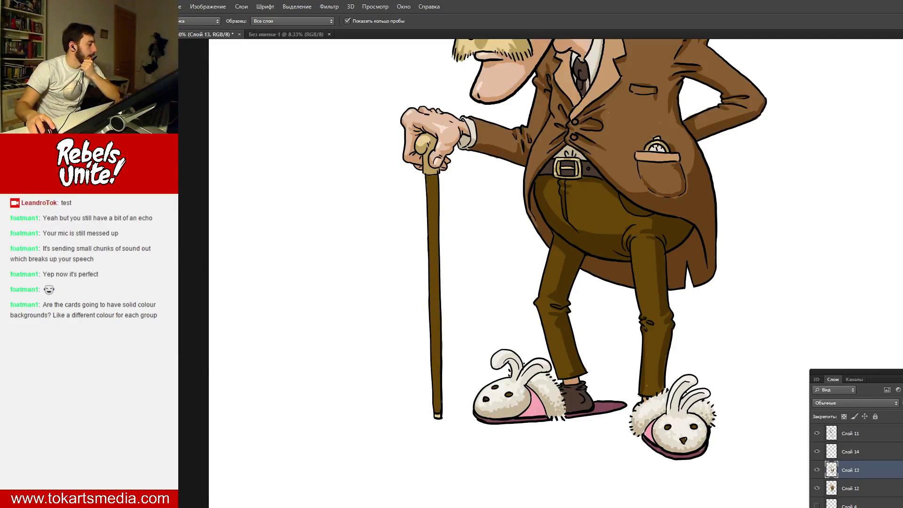
{"action": "key", "text": "z"}
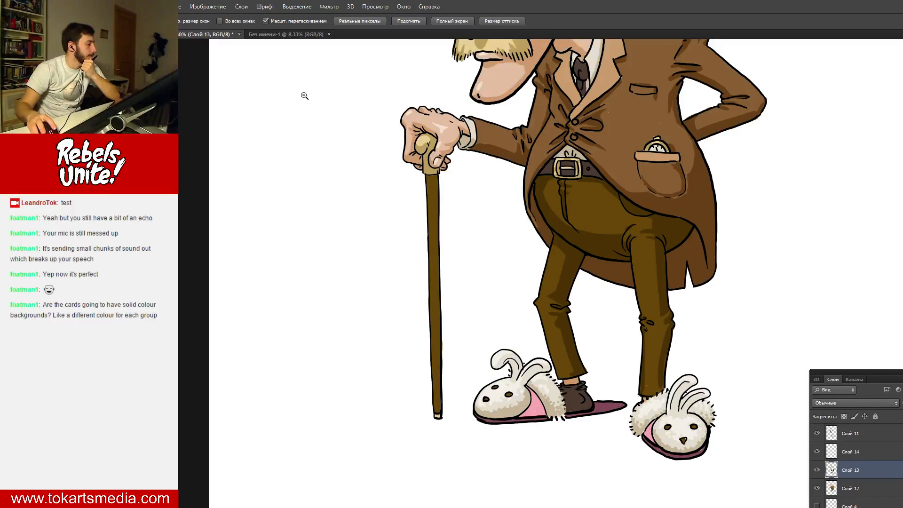
{"action": "left_click", "coordinate": [579, 176], "text": "alt"}
{"action": "left_click", "coordinate": [593, 207], "text": "alt"}
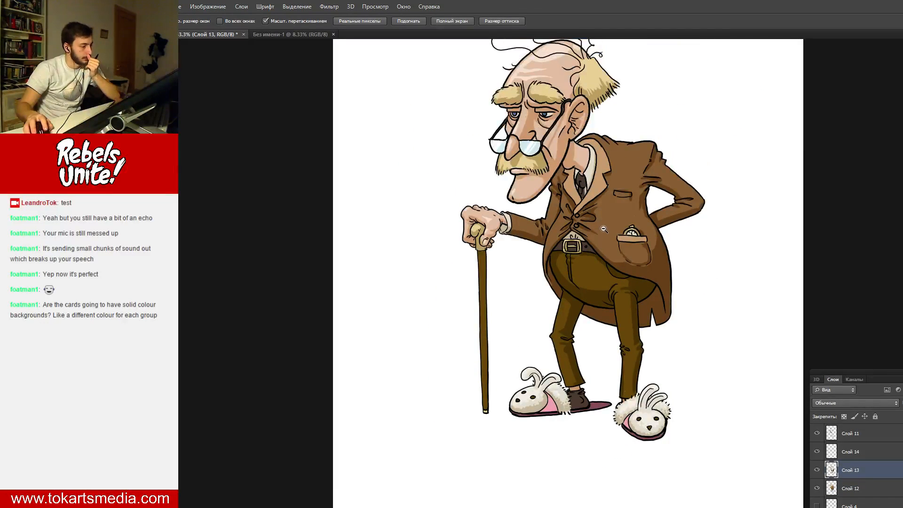
{"action": "left_click", "coordinate": [604, 229], "text": "alt"}
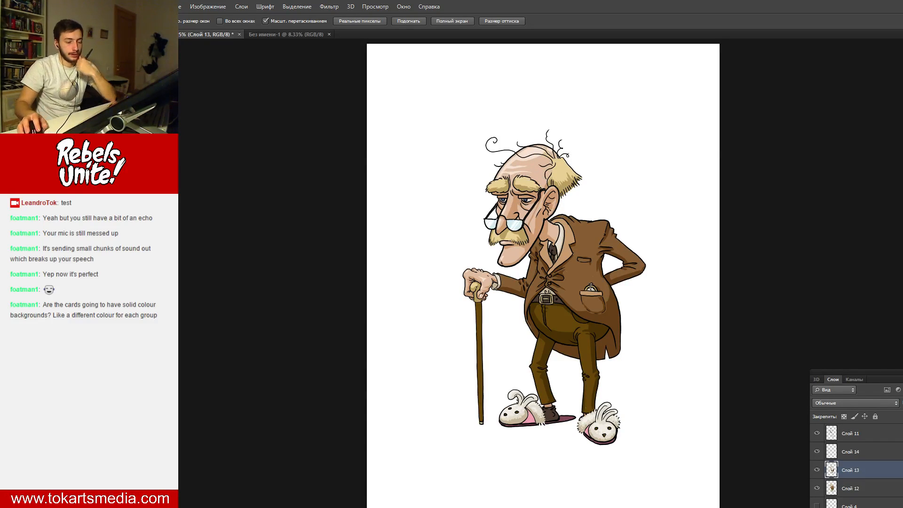
{"action": "left_click", "coordinate": [856, 435]}
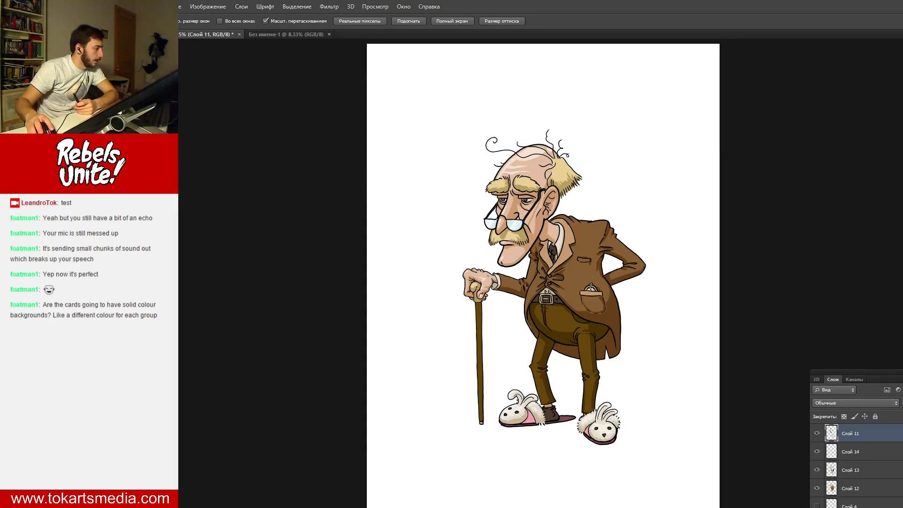
{"action": "left_click", "coordinate": [544, 200]}
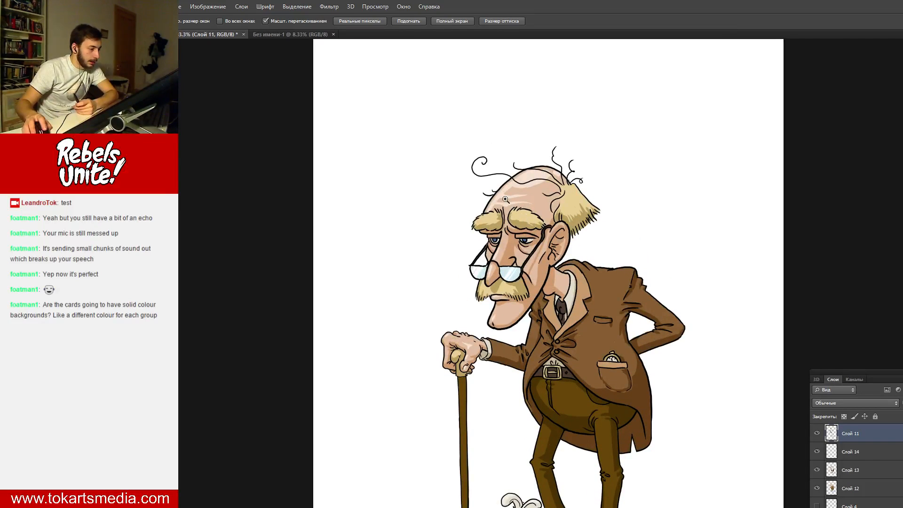
{"action": "left_click", "coordinate": [508, 199]}
{"action": "left_click", "coordinate": [508, 200]}
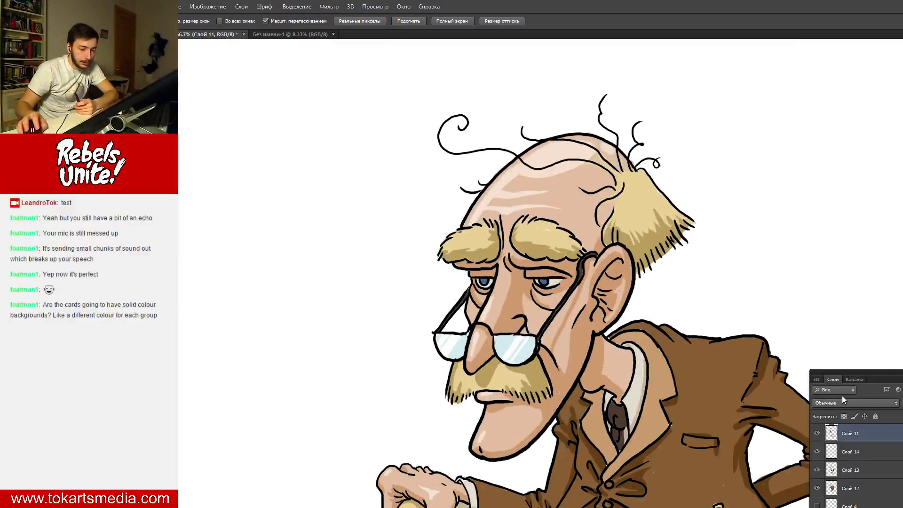
{"action": "left_click", "coordinate": [816, 435]}
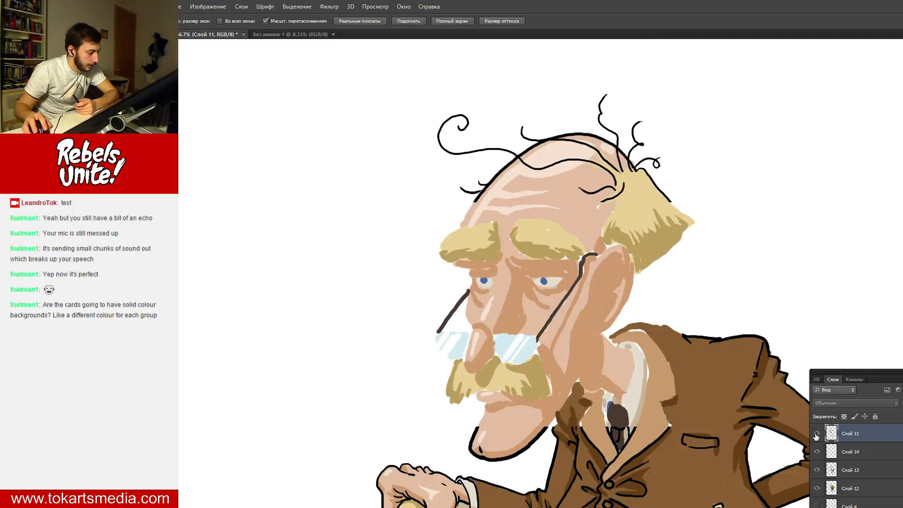
{"action": "left_click", "coordinate": [817, 434]}
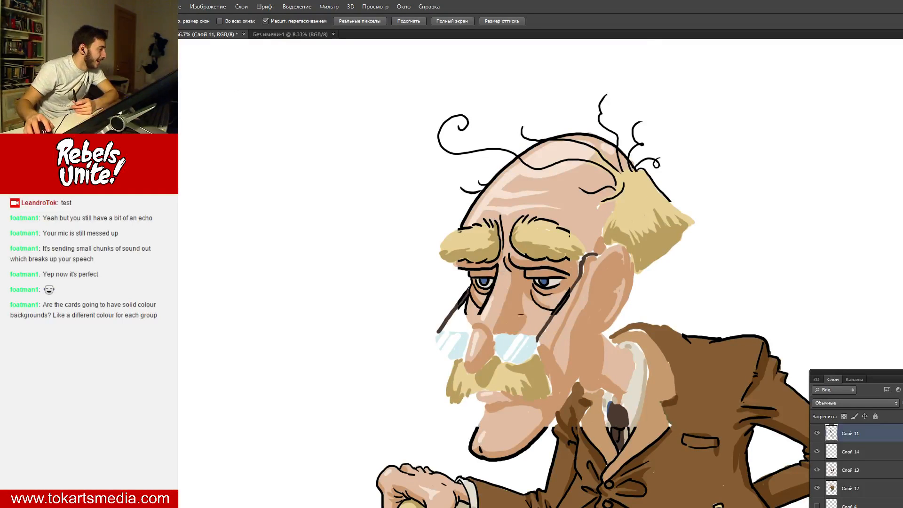
- Set the brush colour to pure black and reduce the brush size for thin line work
{"action": "key", "text": "b"}
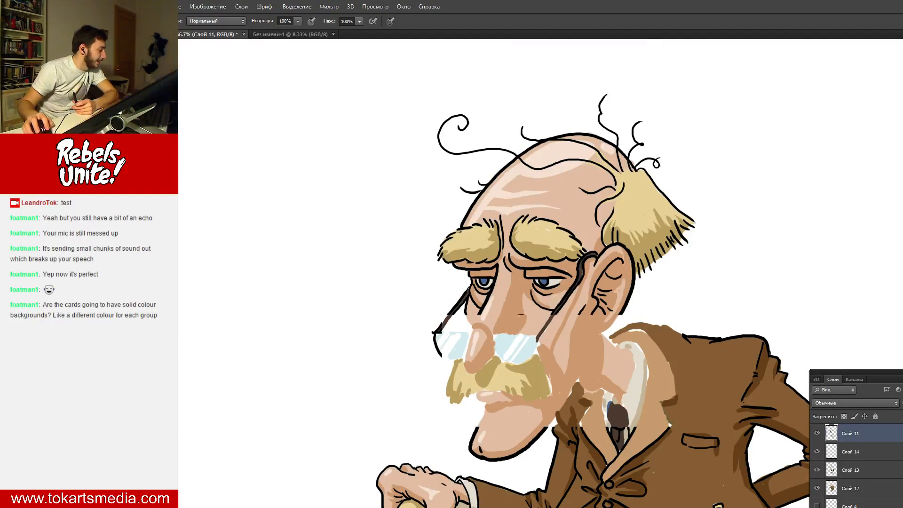
{"action": "key", "text": "n"}
{"action": "left_click_drag", "start_coordinate": [752, 433], "coordinate": [738, 474]}
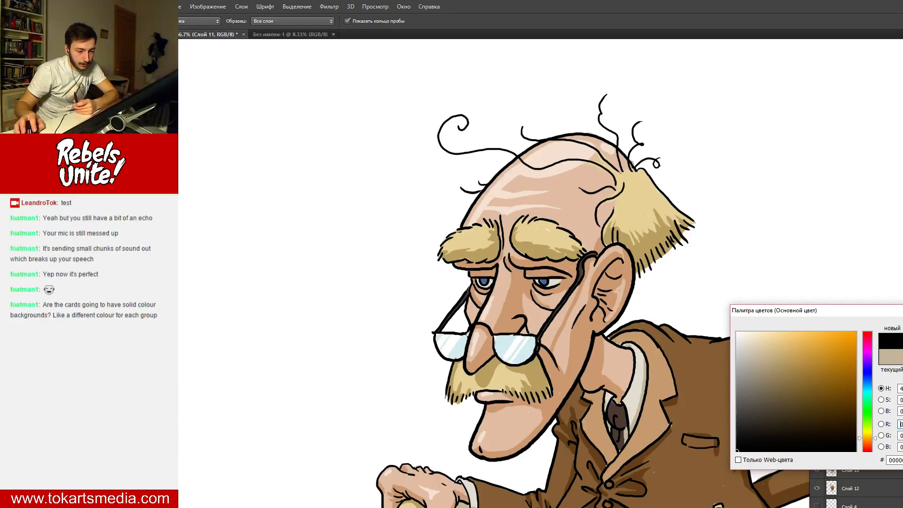
{"action": "key", "text": "Return"}
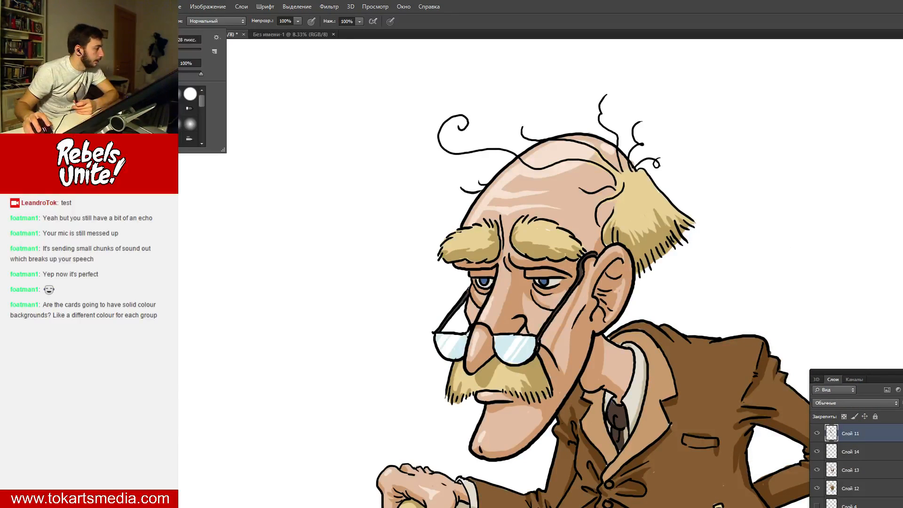
{"action": "left_click", "coordinate": [126, 49]}
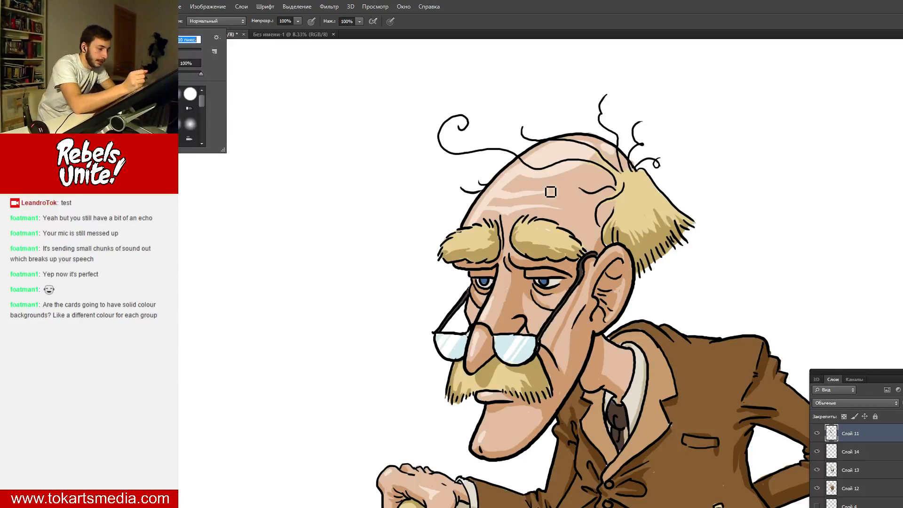
- Try thin black wrinkle lines across the old man's forehead on the line-art layer Слой 11, undoing the strokes
{"action": "left_click", "coordinate": [487, 212]}
{"action": "left_click_drag", "start_coordinate": [476, 207], "coordinate": [545, 201]}
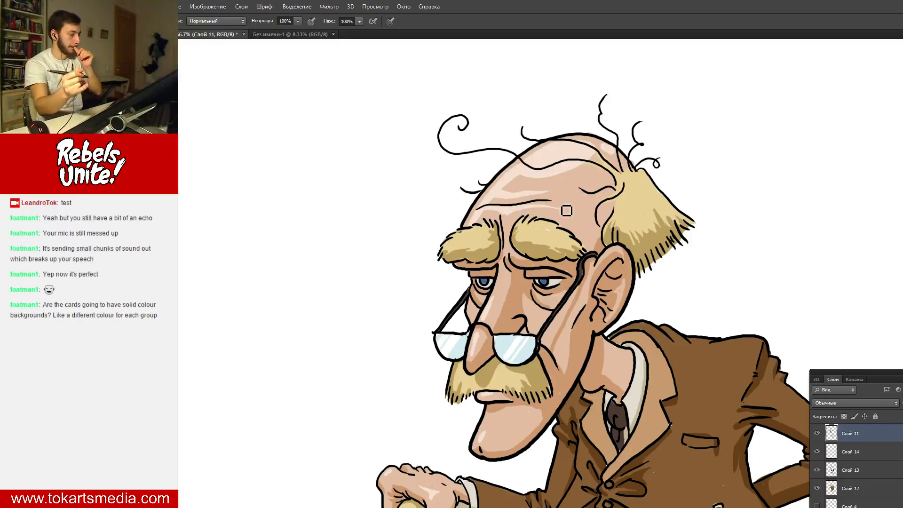
{"action": "key", "text": "ctrl+z"}
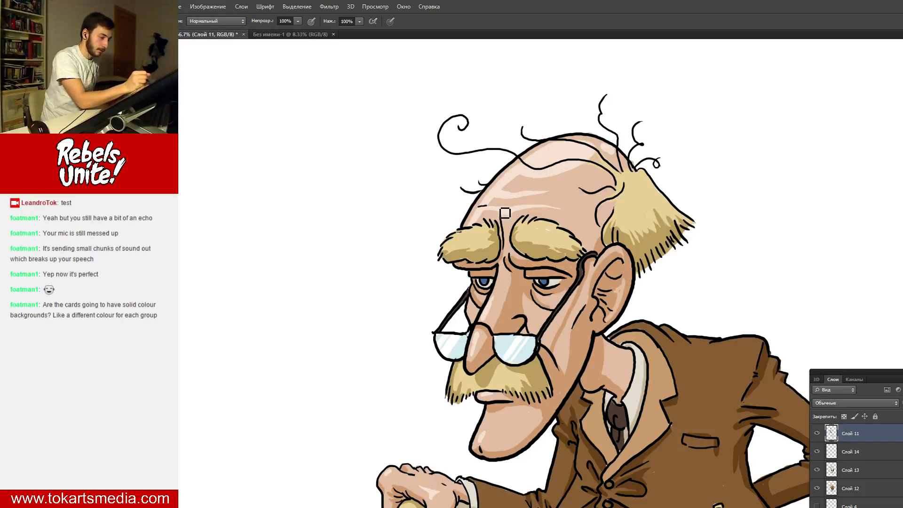
{"action": "left_click_drag", "start_coordinate": [479, 207], "coordinate": [546, 202]}
{"action": "left_click_drag", "start_coordinate": [493, 189], "coordinate": [556, 202]}
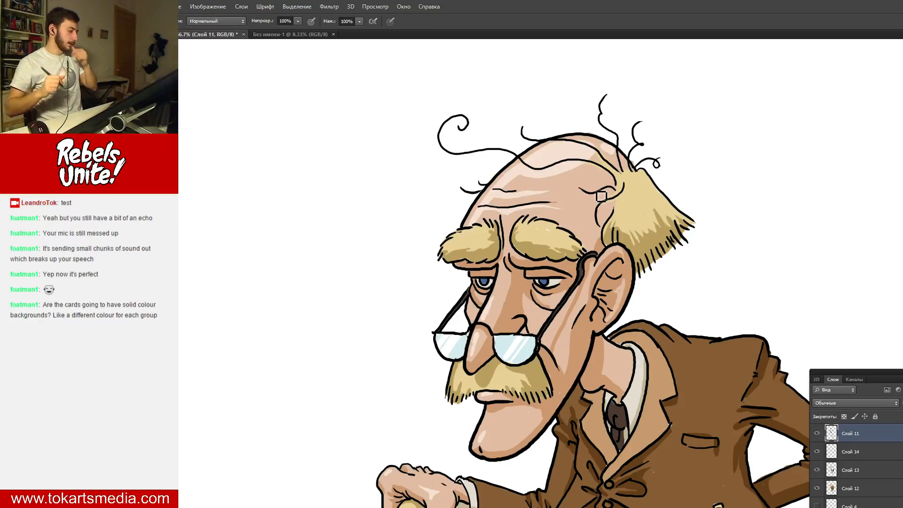
{"action": "key", "text": "ctrl+z"}
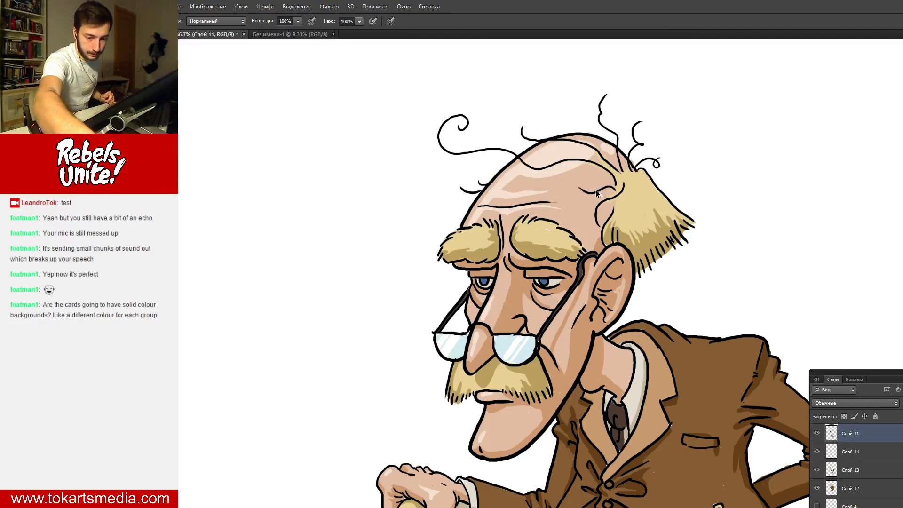
{"action": "key", "text": "ctrl+alt+z"}
- Draw two thin, curved black wrinkle lines across the forehead above the eyebrows on layer Слой 13
{"action": "left_click", "coordinate": [597, 192], "text": "ctrl"}
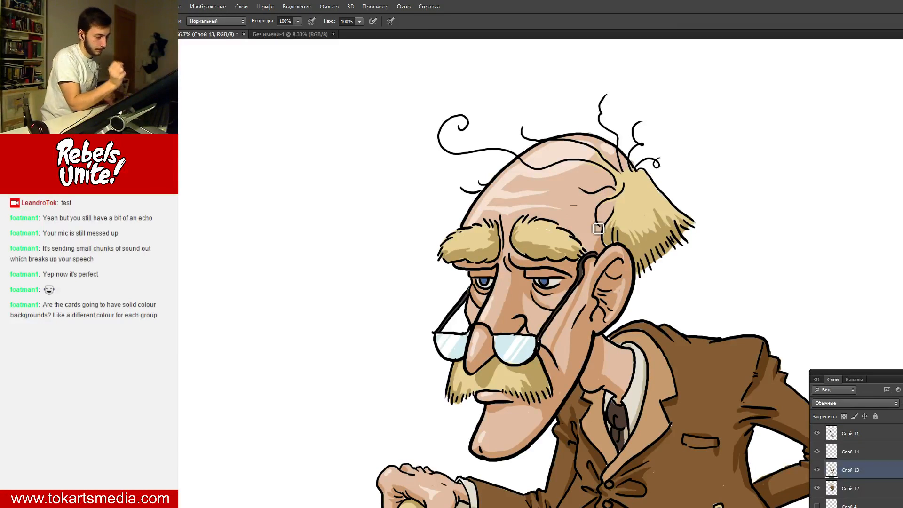
{"action": "key", "text": "ctrl+shift+z"}
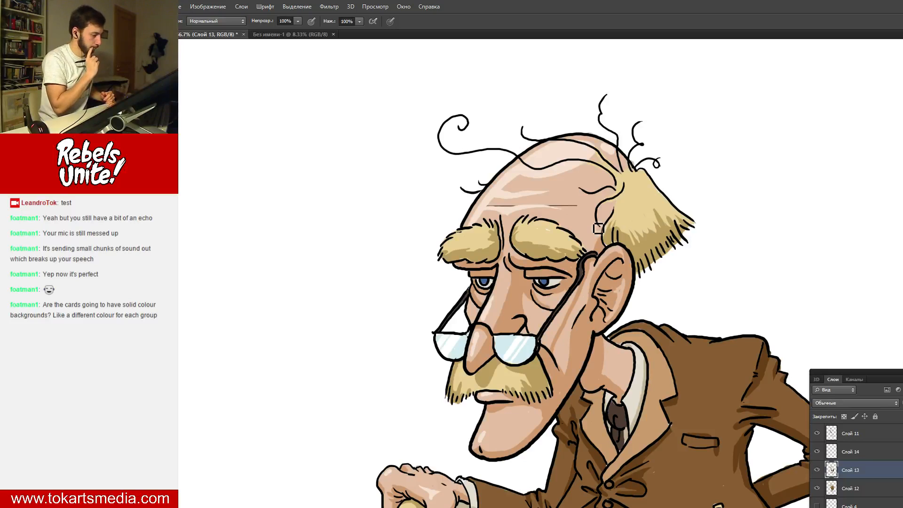
{"action": "key", "text": "ctrl+alt+z"}
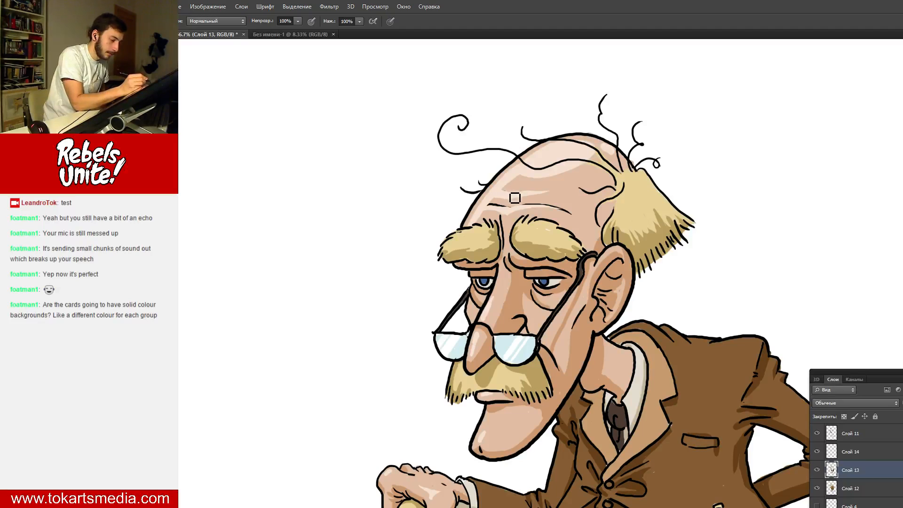
{"action": "left_click_drag", "start_coordinate": [517, 192], "coordinate": [552, 193]}
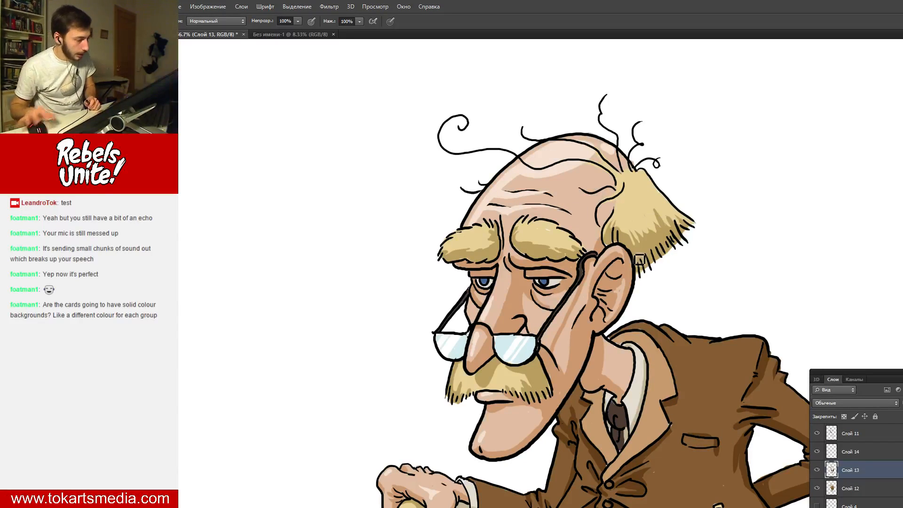
- Undo the two forehead wrinkle lines on layer Слой 13 and redraw them as thin black curves on line-art layer Слой 11
{"action": "key", "text": "ctrl+z"}
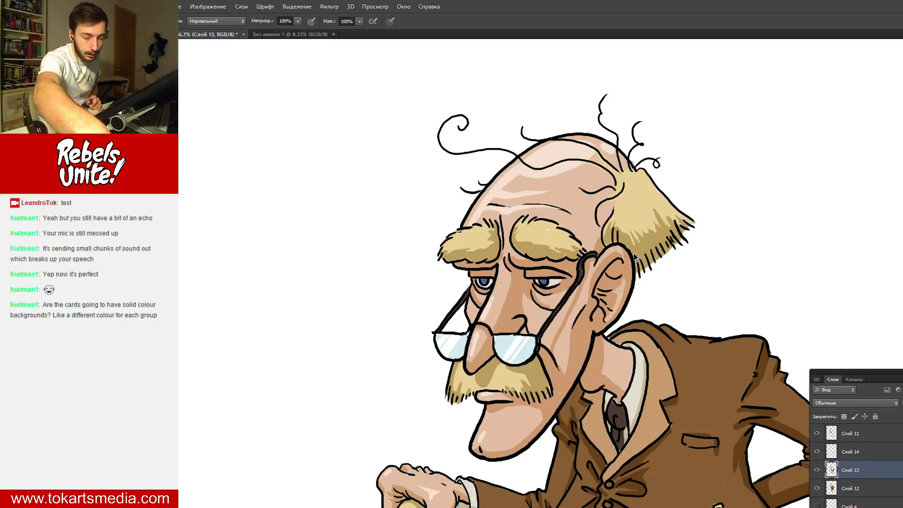
{"action": "key", "text": "ctrl+z"}
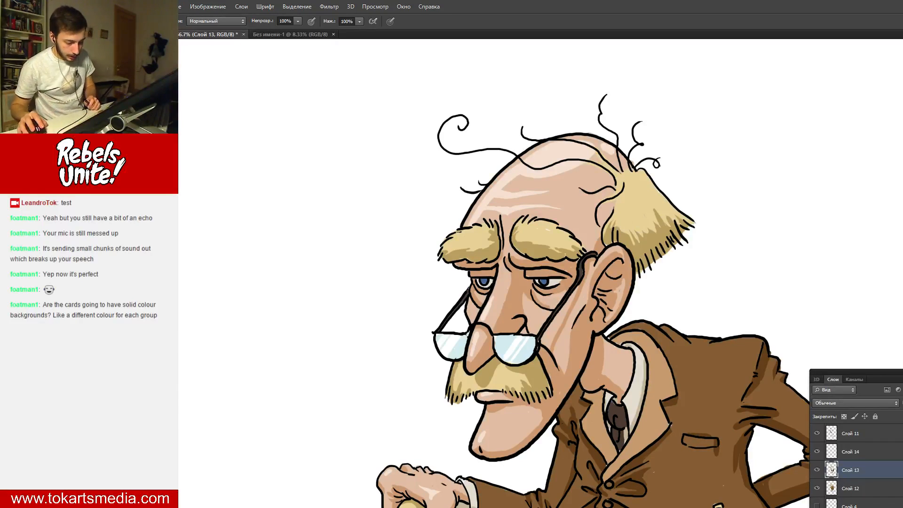
{"action": "left_click", "coordinate": [851, 434]}
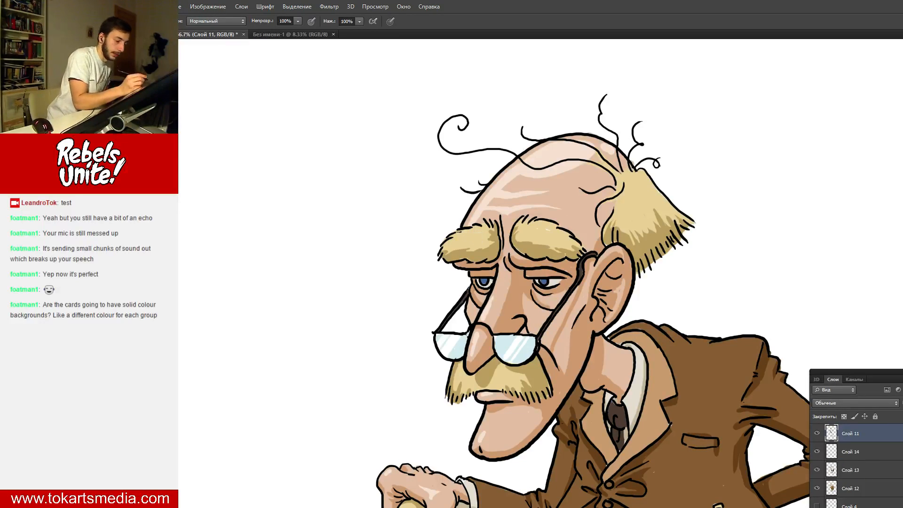
{"action": "left_click_drag", "start_coordinate": [481, 207], "coordinate": [546, 206]}
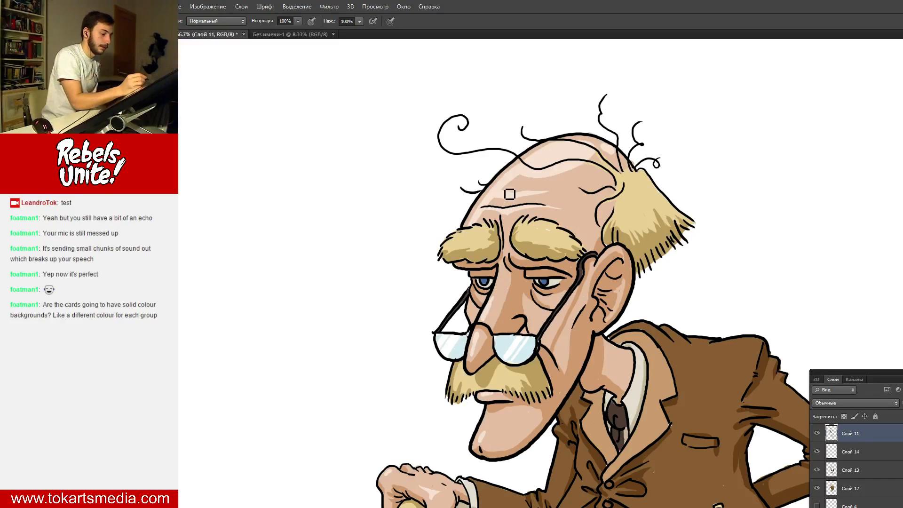
{"action": "left_click_drag", "start_coordinate": [499, 191], "coordinate": [556, 193]}
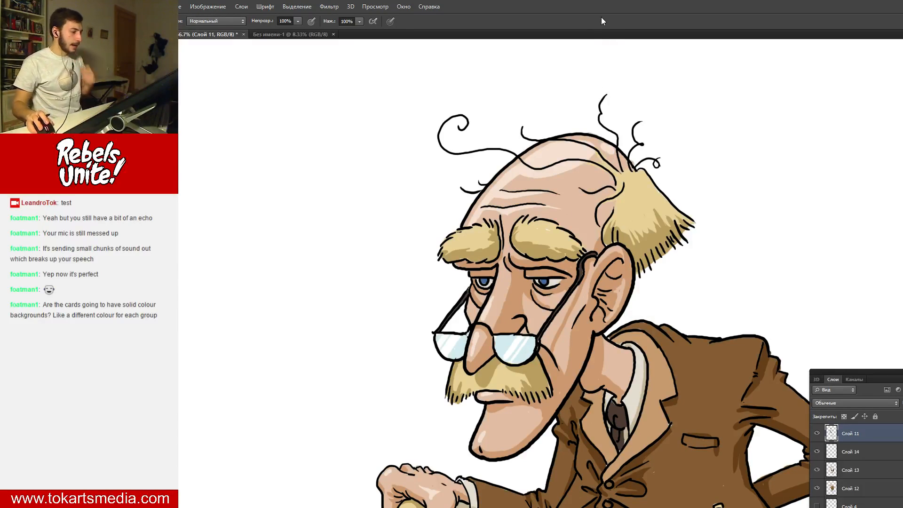
- Hide the colour and shading layers Слой 14, Слой 13 and Слой 12 to inspect the line art, and show them again
{"action": "left_click", "coordinate": [817, 452]}
{"action": "left_click", "coordinate": [817, 470]}
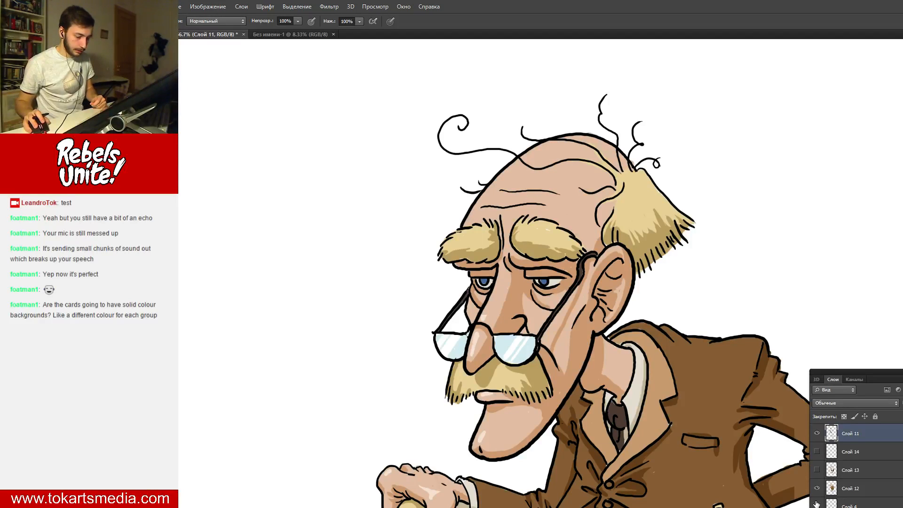
{"action": "left_click", "coordinate": [818, 489]}
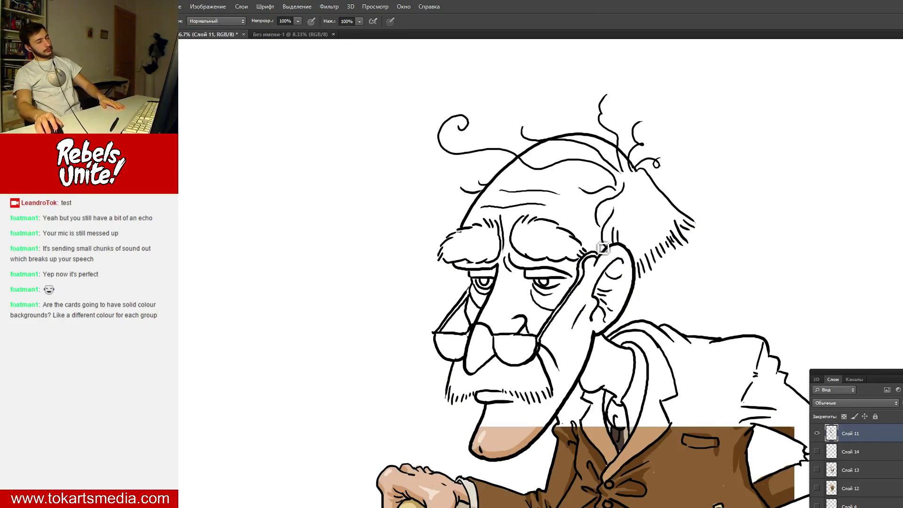
{"action": "scroll", "coordinate": [603, 251], "scroll_direction": "down", "scroll_amount": 1}
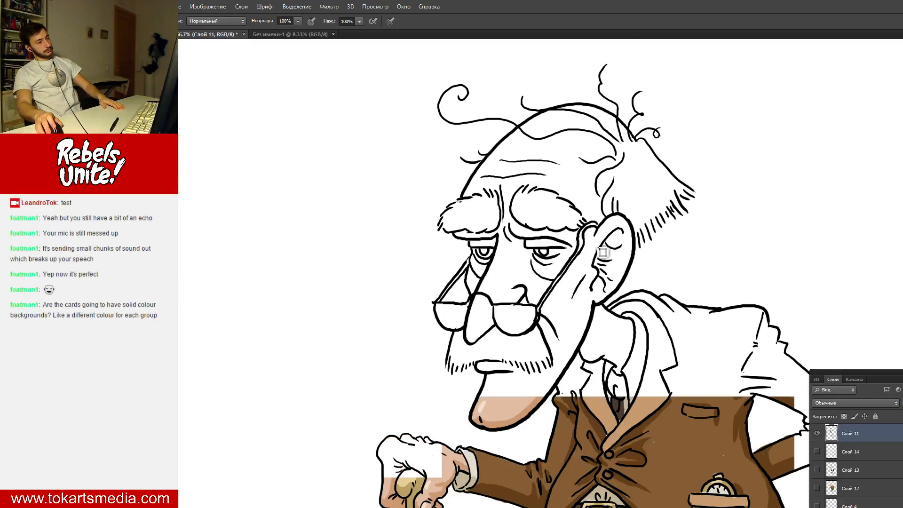
{"action": "scroll", "coordinate": [601, 273], "scroll_direction": "up", "scroll_amount": 1}
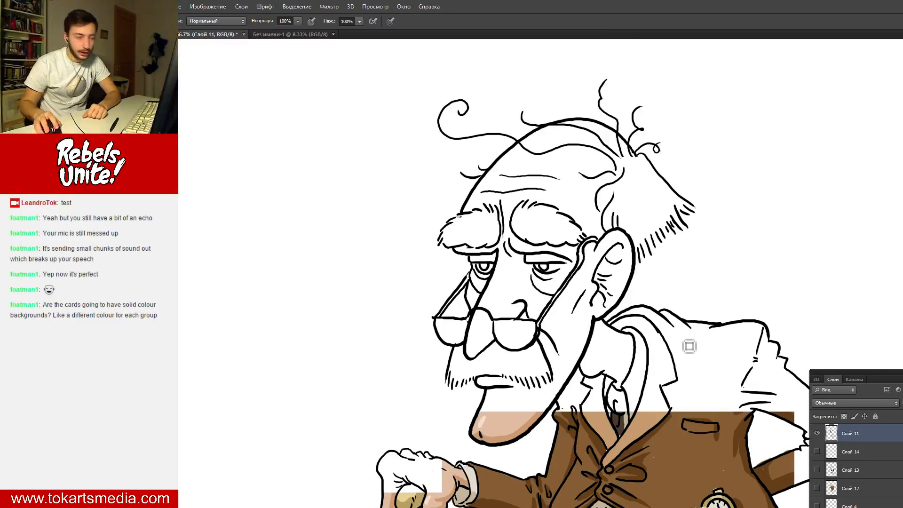
{"action": "left_click", "coordinate": [818, 451]}
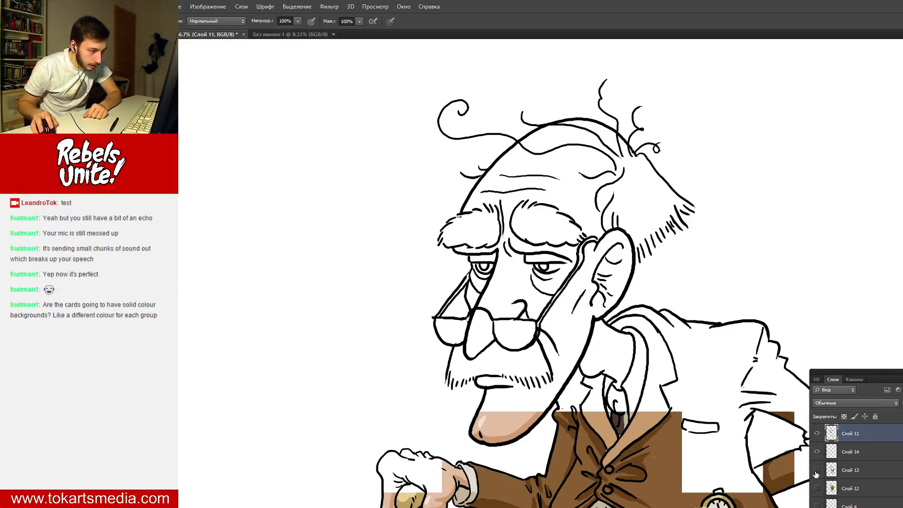
{"action": "left_click", "coordinate": [817, 470]}
{"action": "left_click", "coordinate": [818, 488]}
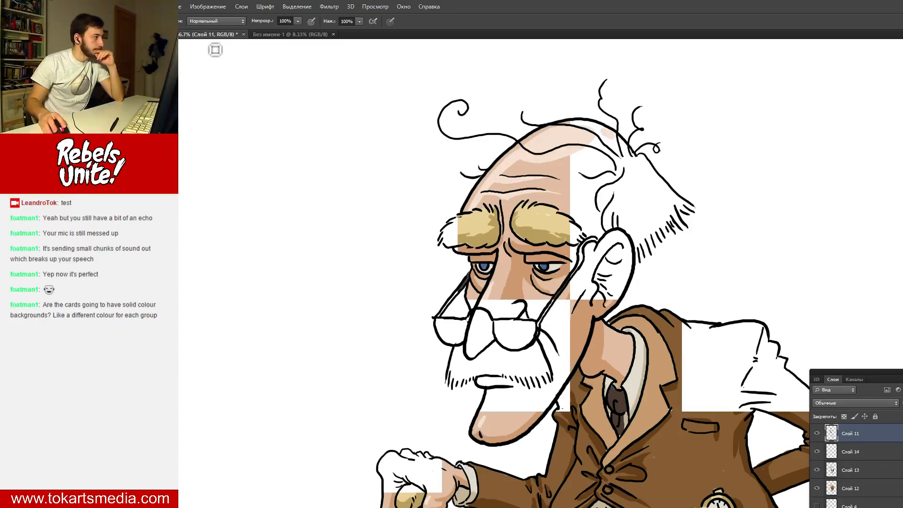
- View the whole figure, select layer Слой 13, and hide and show it to check its contribution to the shading
{"action": "key", "text": "v"}
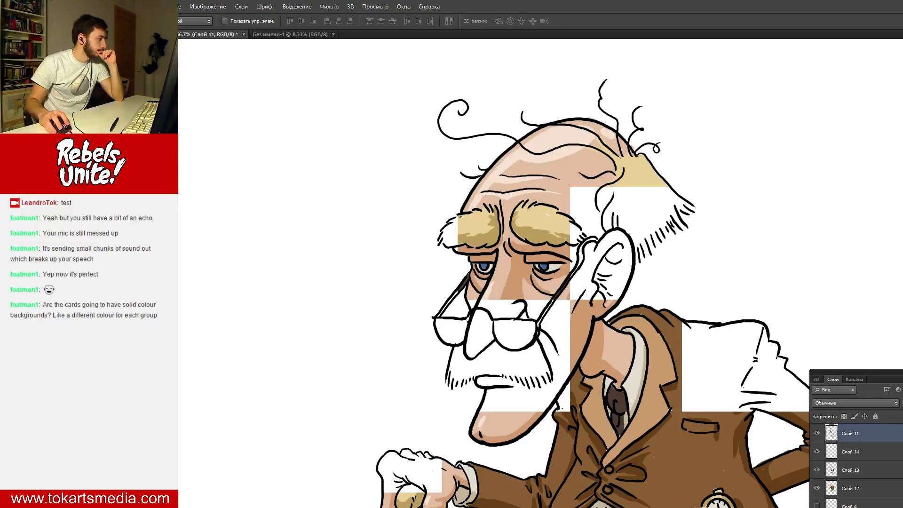
{"action": "key", "text": "z"}
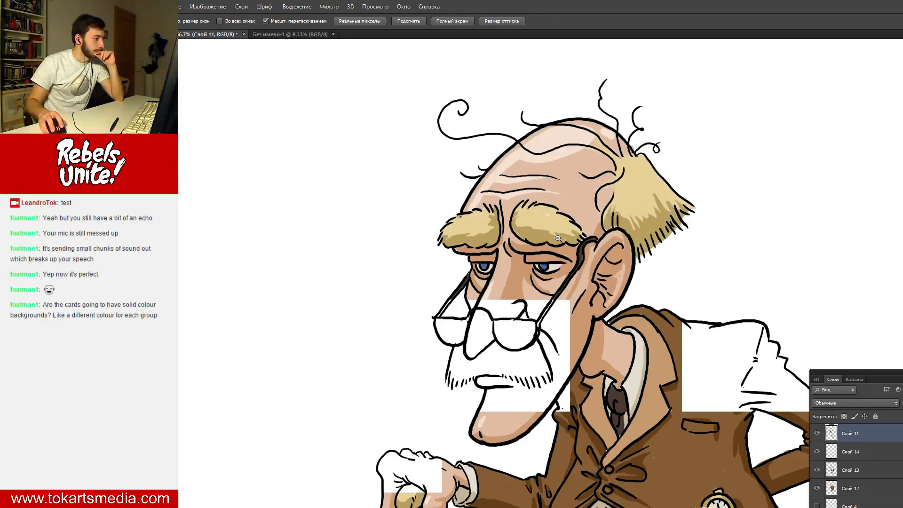
{"action": "left_click", "coordinate": [560, 239], "text": "alt"}
{"action": "left_click", "coordinate": [601, 242], "text": "alt"}
{"action": "left_click", "coordinate": [601, 242], "text": "alt"}
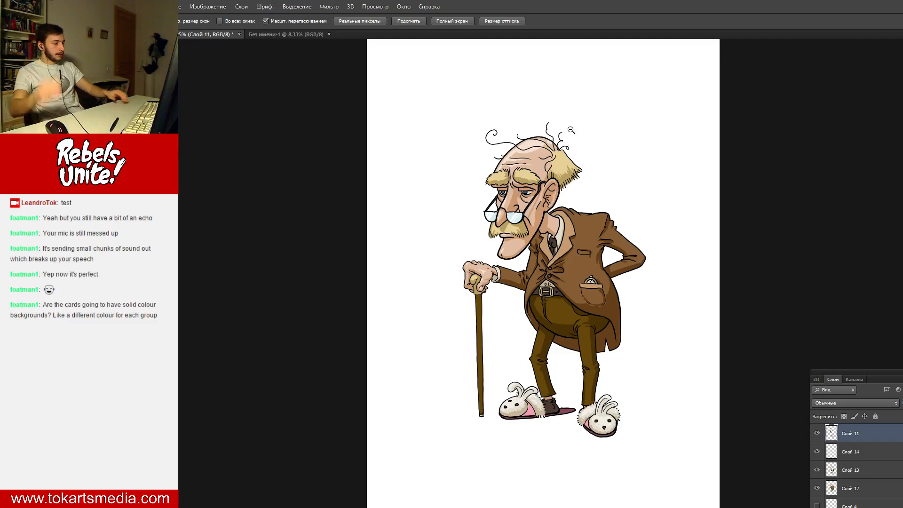
{"action": "key", "text": "i"}
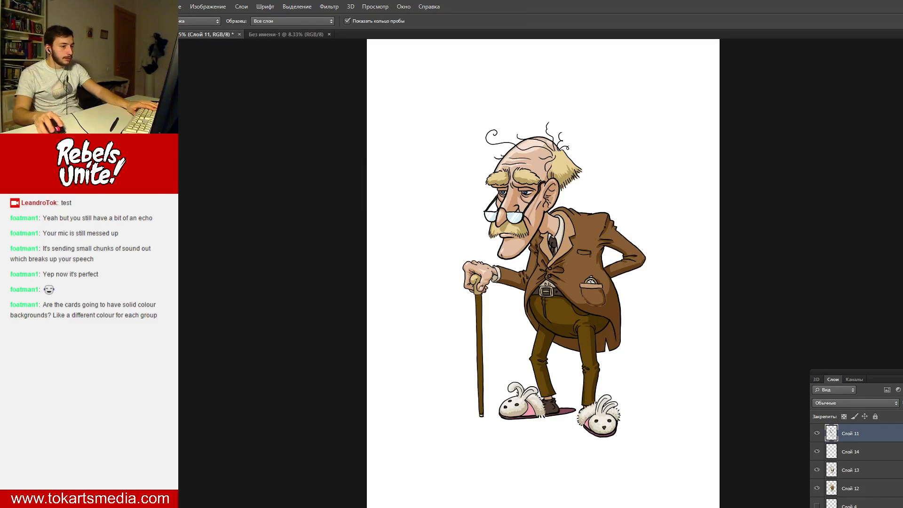
{"action": "left_click", "coordinate": [860, 473]}
{"action": "left_click", "coordinate": [817, 470]}
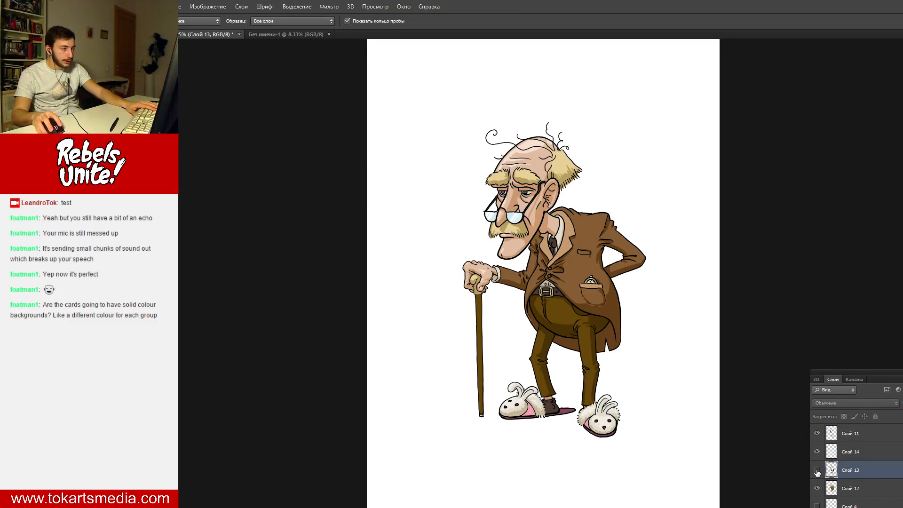
{"action": "left_click", "coordinate": [817, 470]}
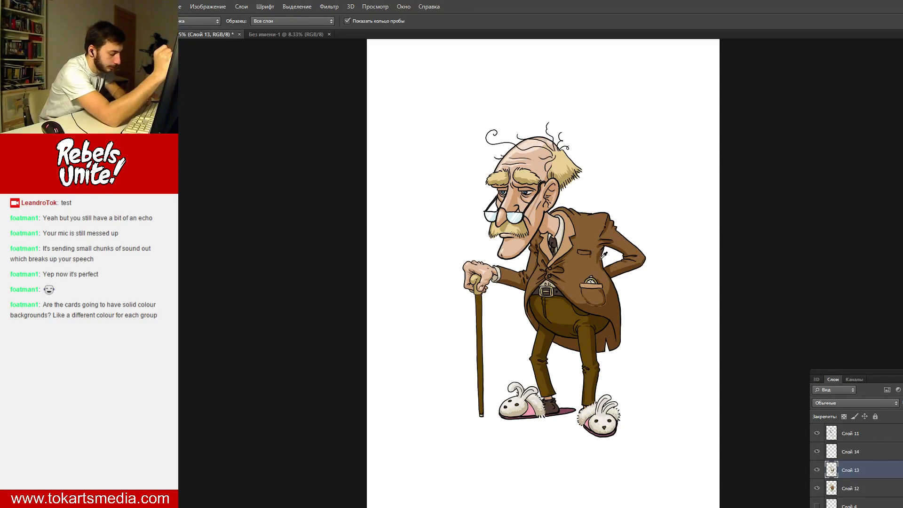
{"action": "key", "text": "b"}
{"action": "left_click", "coordinate": [139, 22]}
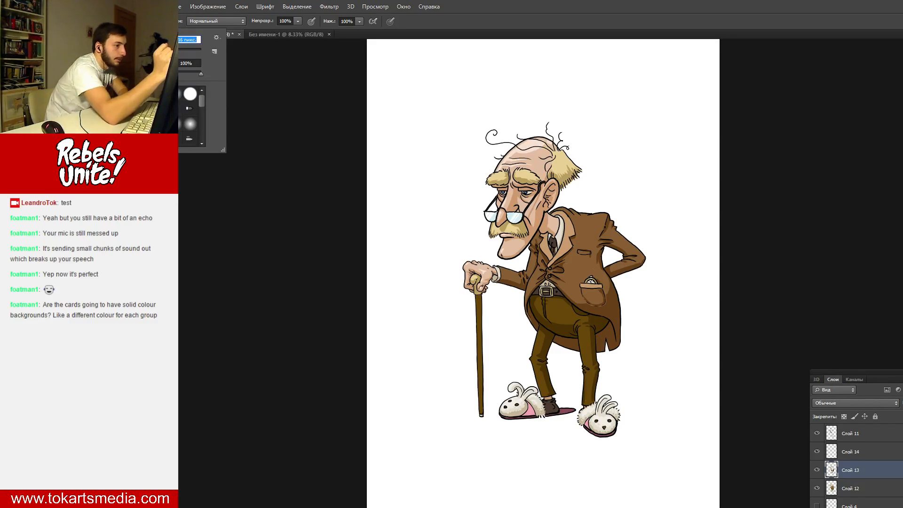
{"action": "key", "text": "Return"}
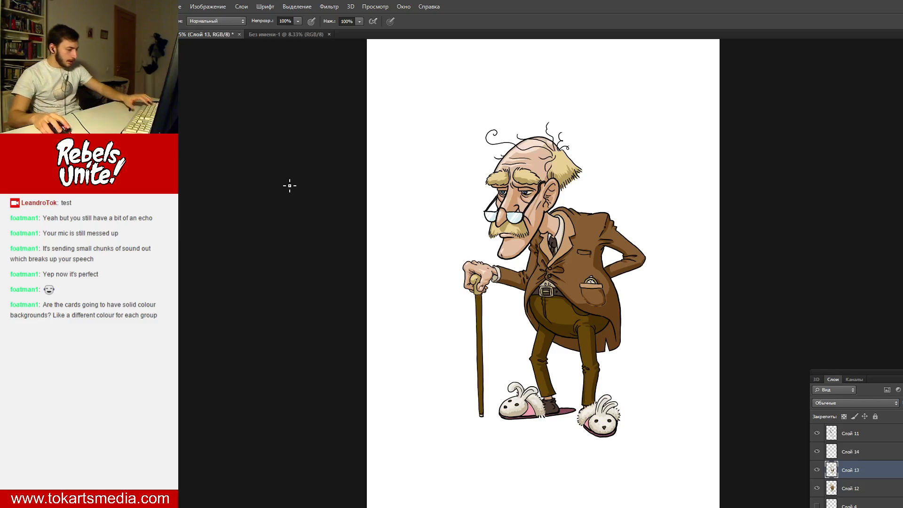
{"action": "key", "text": "i"}
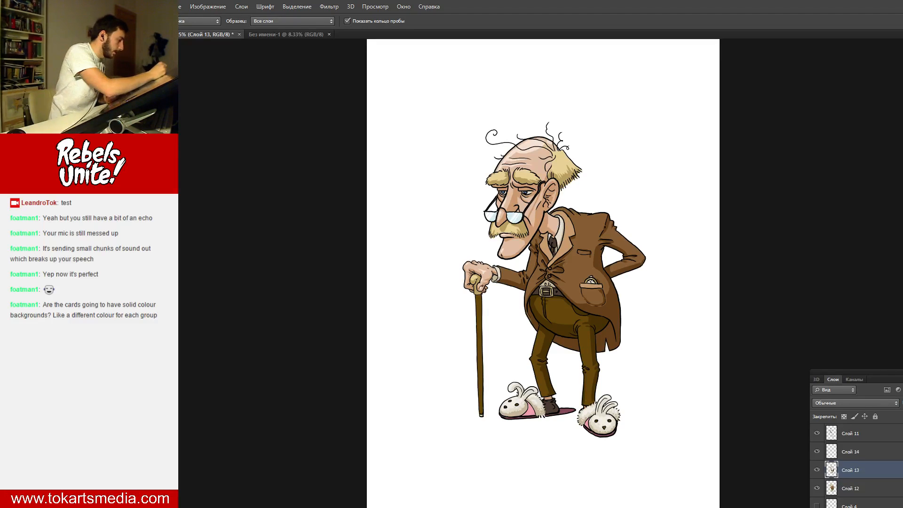
{"action": "key", "text": "b"}
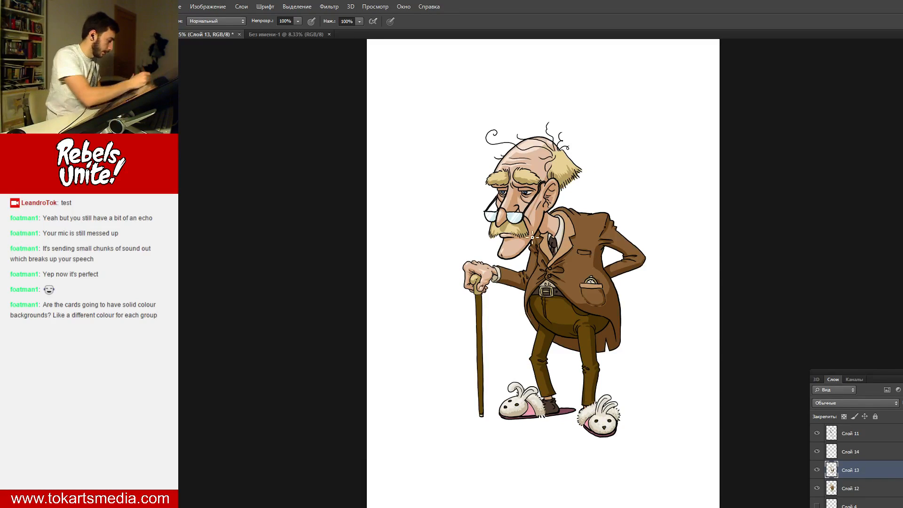
- Look over the old man's head and upper body up close and save the illustration
{"action": "key", "text": "z"}
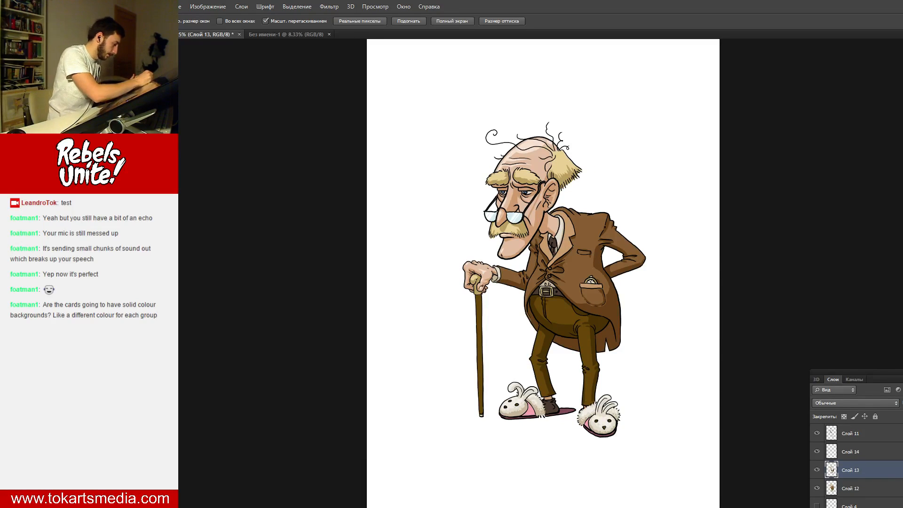
{"action": "left_click", "coordinate": [545, 221]}
{"action": "left_click", "coordinate": [563, 223]}
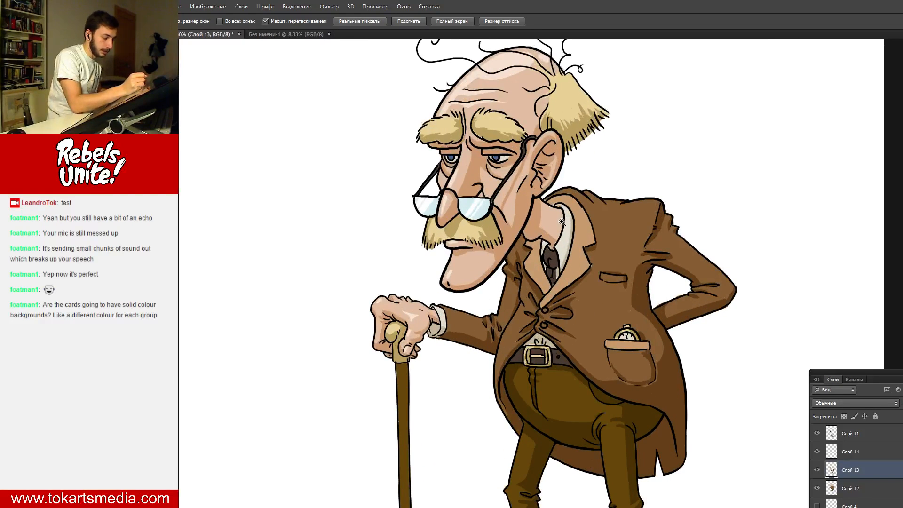
{"action": "key", "text": "b"}
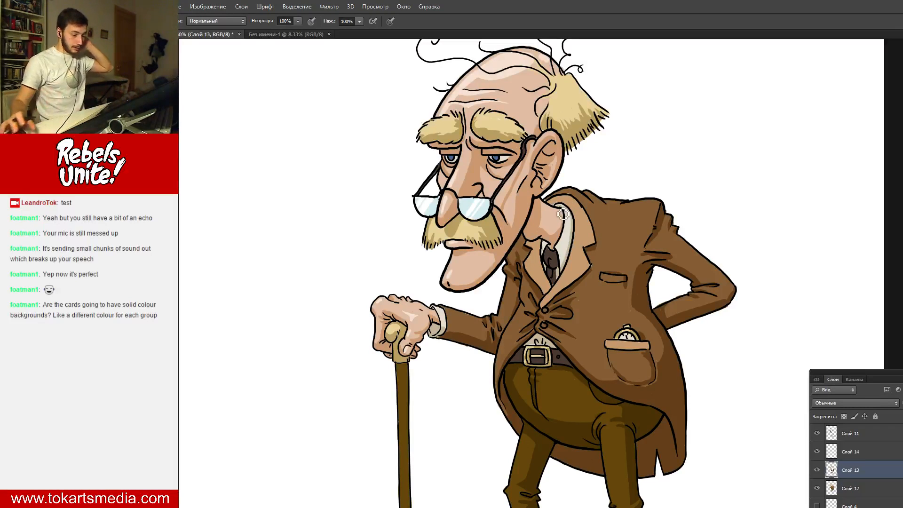
{"action": "scroll", "coordinate": [560, 217], "scroll_direction": "up", "scroll_amount": 3}
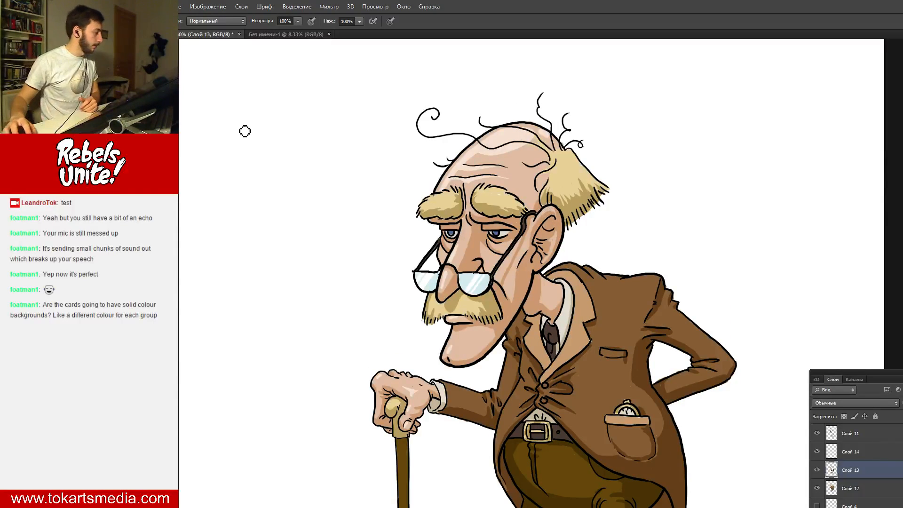
{"action": "left_click", "coordinate": [119, 7]}
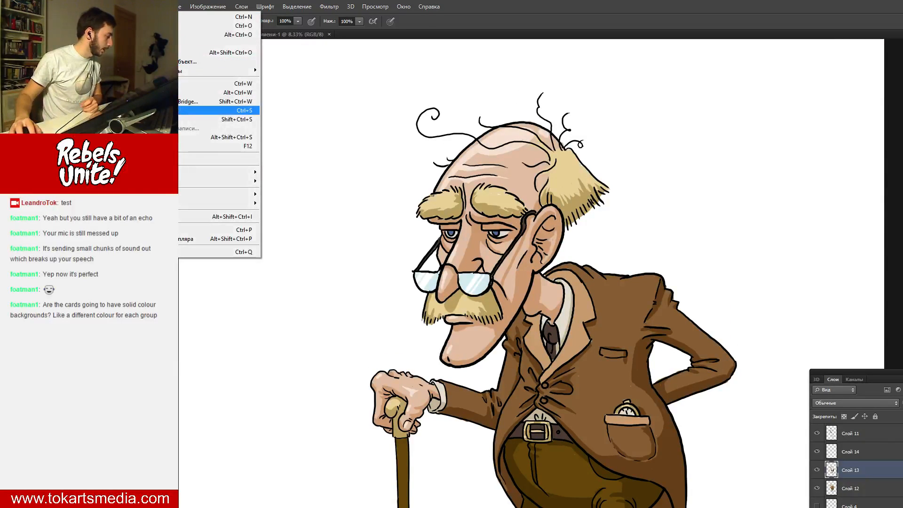
{"action": "left_click", "coordinate": [188, 110]}
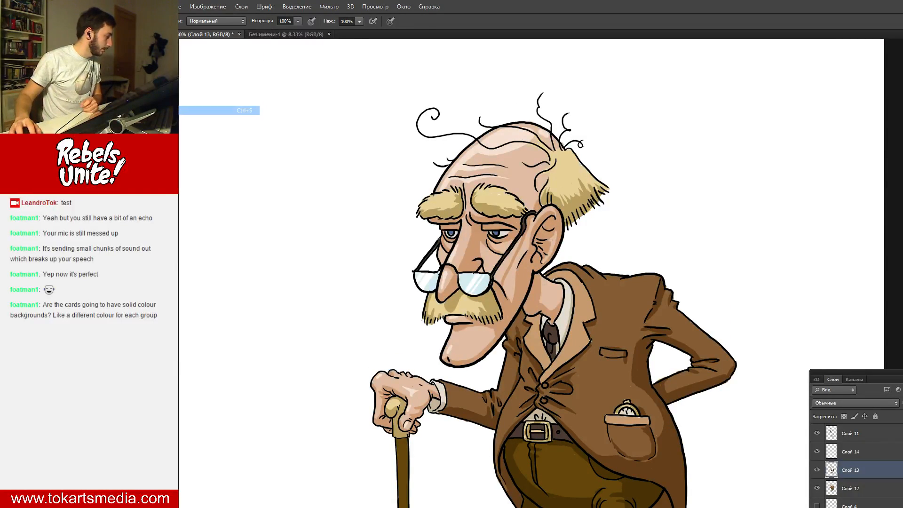
- Switch to the blank document Без имени-1, add a new empty layer above its background and activate the Brush tool
{"action": "left_click", "coordinate": [284, 35]}
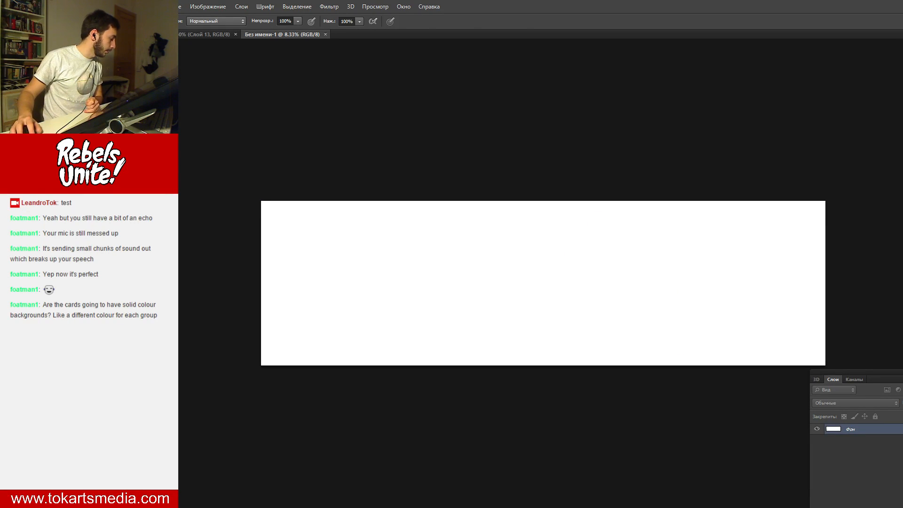
{"action": "key", "text": "z"}
{"action": "left_click", "coordinate": [269, 274]}
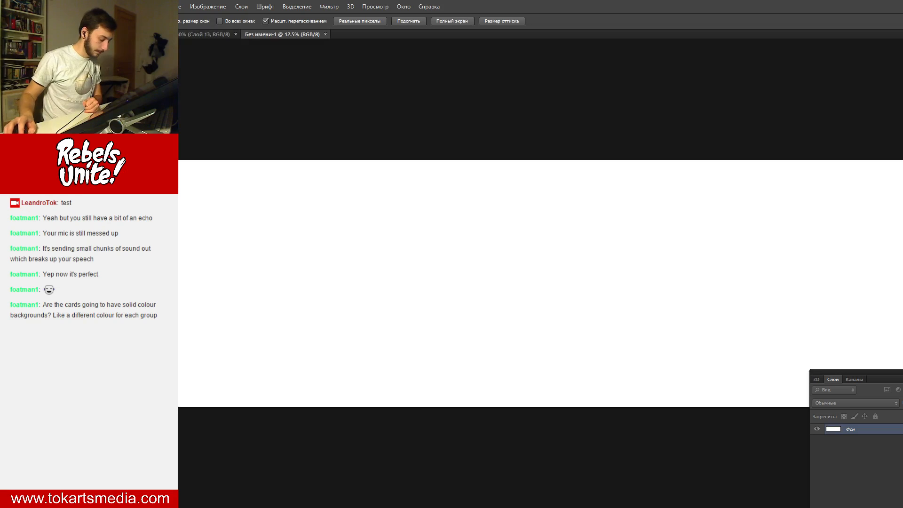
{"action": "left_click", "coordinate": [282, 278]}
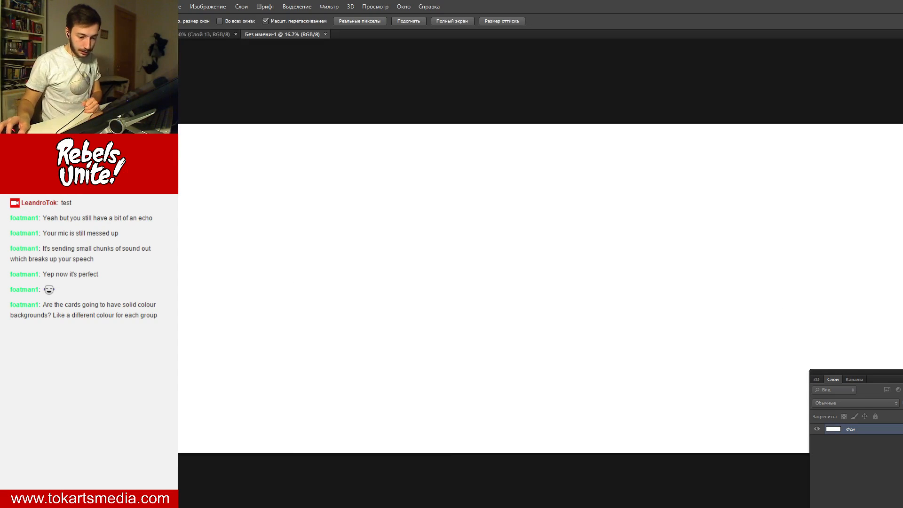
{"action": "left_click", "coordinate": [902, 379]}
{"action": "left_click", "coordinate": [882, 155]}
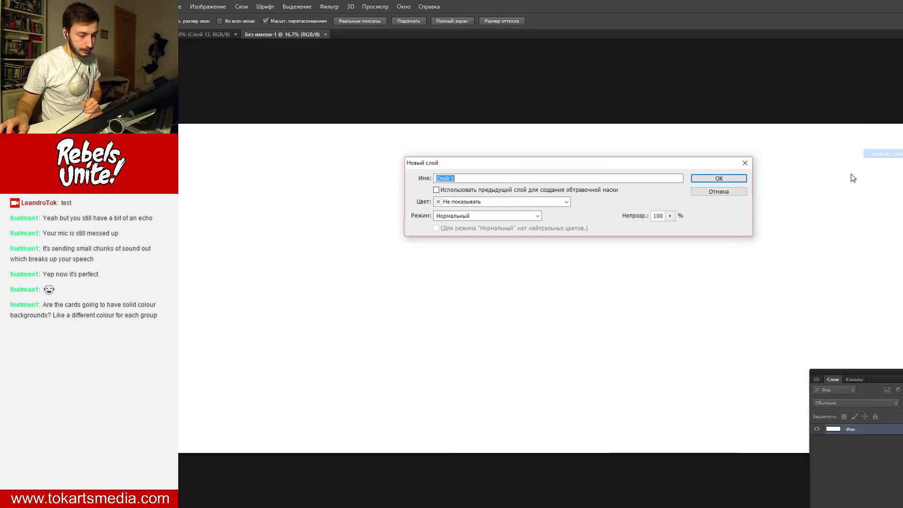
{"action": "left_click", "coordinate": [713, 180]}
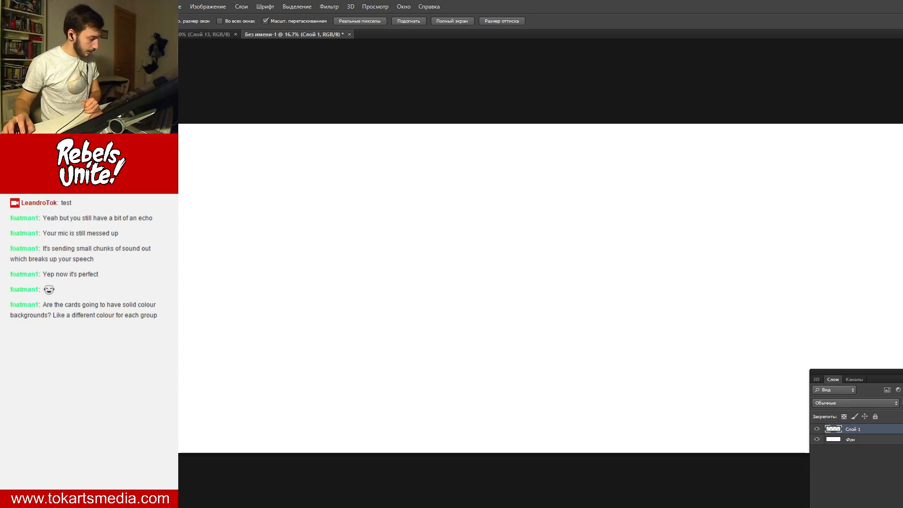
{"action": "scroll", "coordinate": [492, 288], "scroll_direction": "left", "scroll_amount": 8}
{"action": "scroll", "coordinate": [492, 289], "scroll_direction": "right", "scroll_amount": 5}
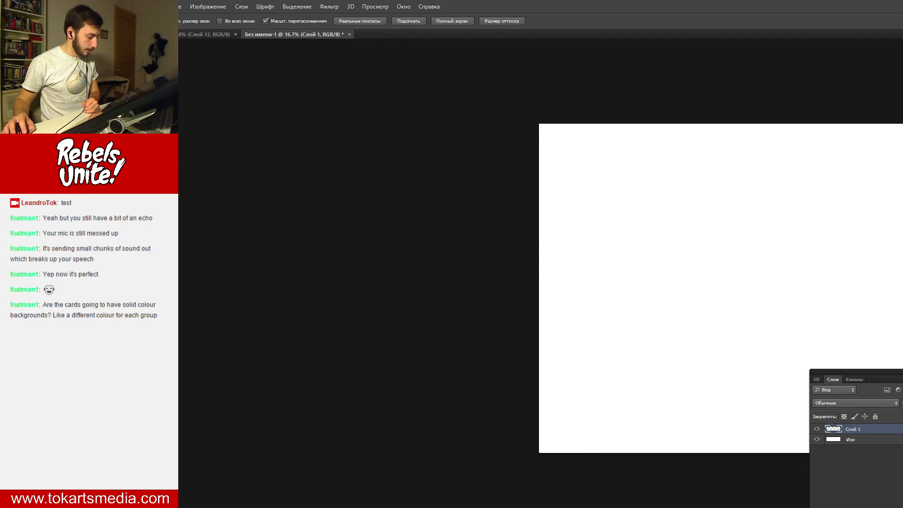
{"action": "scroll", "coordinate": [574, 289], "scroll_direction": "right", "scroll_amount": 5}
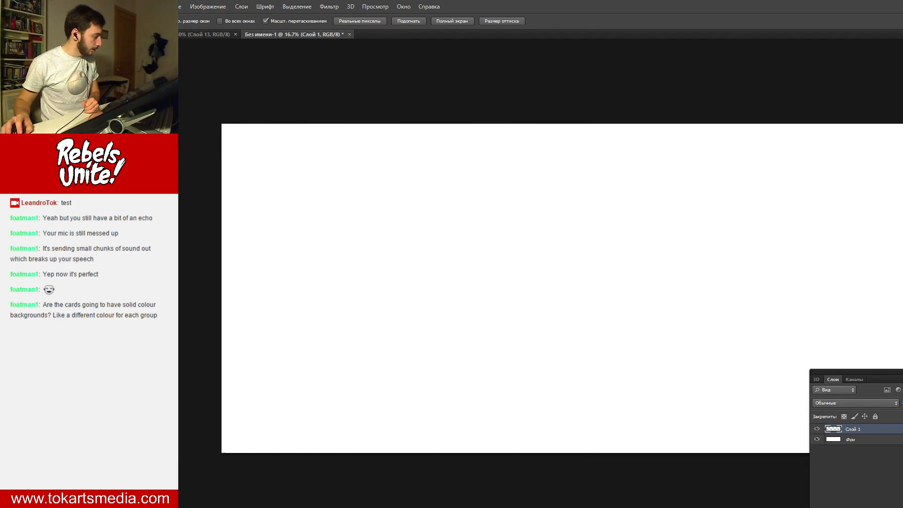
{"action": "key", "text": "b"}
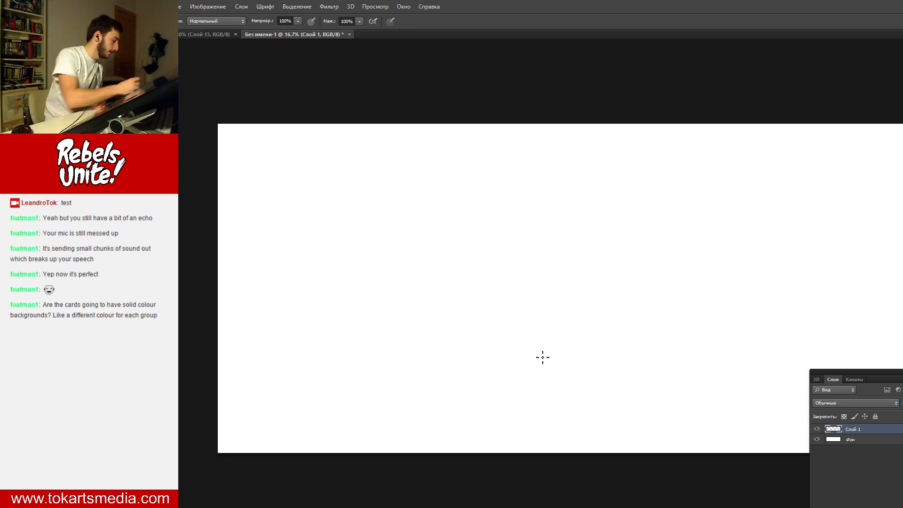
- Set the painting colour to black and the brush opacity to 33% for sketching
{"action": "key", "text": "n"}
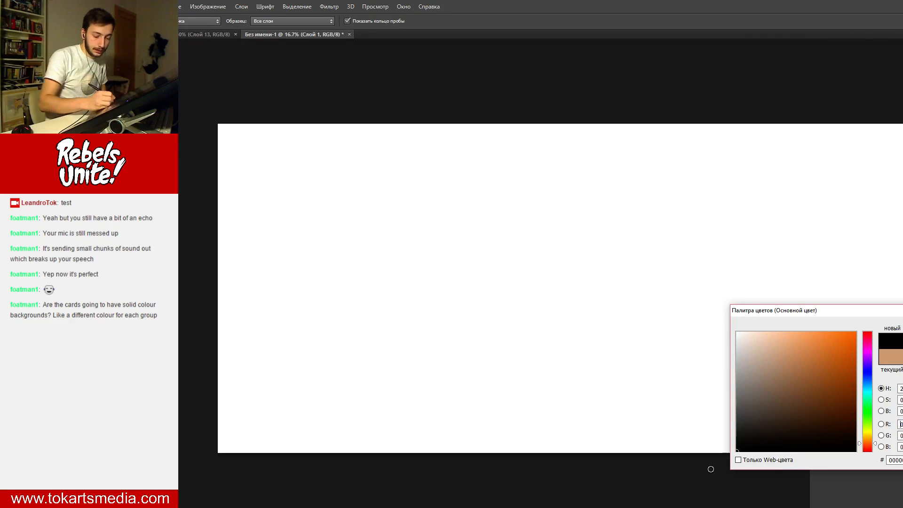
{"action": "key", "text": "Return"}
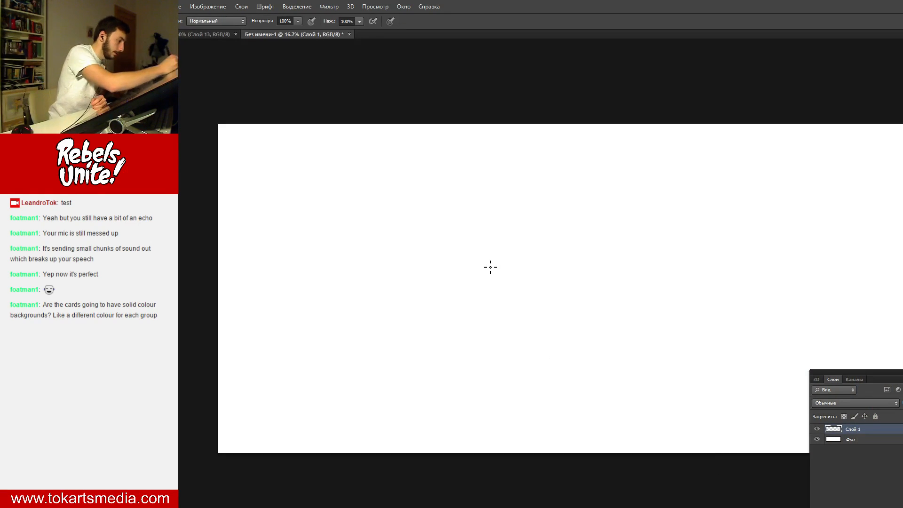
{"action": "left_click_drag", "start_coordinate": [298, 22], "coordinate": [267, 30]}
{"action": "mouse_move", "coordinate": [409, 297]}
{"action": "left_mouse_down"}
{"action": "mouse_move", "coordinate": [441, 334]}
{"action": "mouse_move", "coordinate": [440, 381]}
{"action": "left_mouse_up"}
{"action": "key", "text": "ctrl+z"}
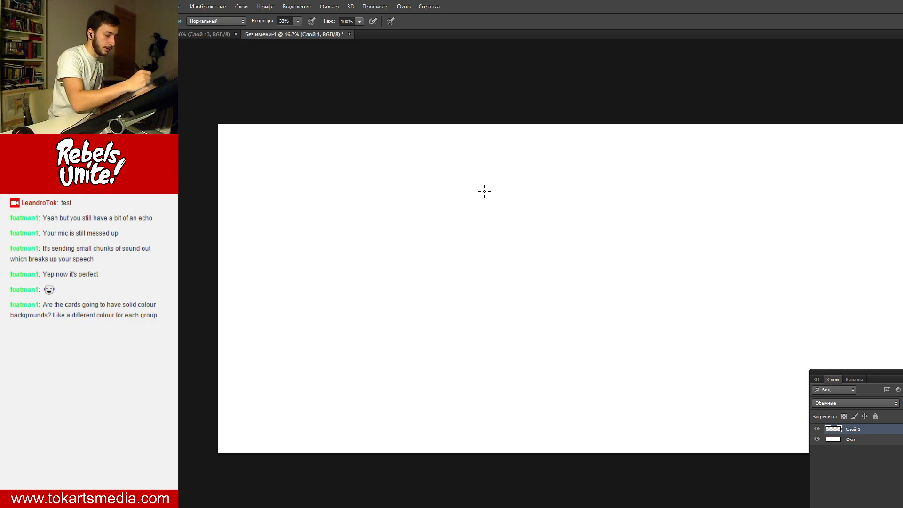
- Sketch a tall domed hat crown with a curved base line in the upper middle of the canvas
{"action": "left_click_drag", "start_coordinate": [493, 170], "coordinate": [480, 209]}
{"action": "left_click_drag", "start_coordinate": [491, 174], "coordinate": [485, 209]}
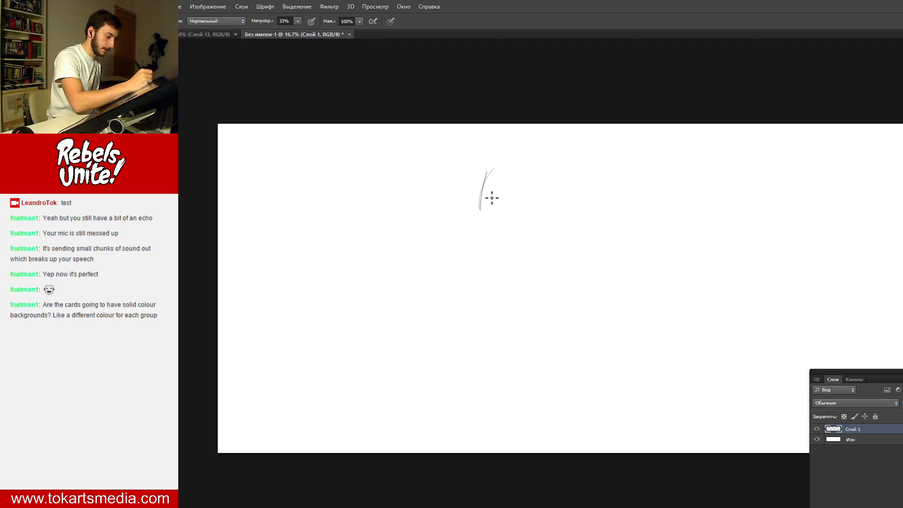
{"action": "mouse_move", "coordinate": [493, 170]}
{"action": "left_mouse_down"}
{"action": "mouse_move", "coordinate": [527, 192]}
{"action": "mouse_move", "coordinate": [513, 176]}
{"action": "mouse_move", "coordinate": [524, 206]}
{"action": "left_mouse_up"}
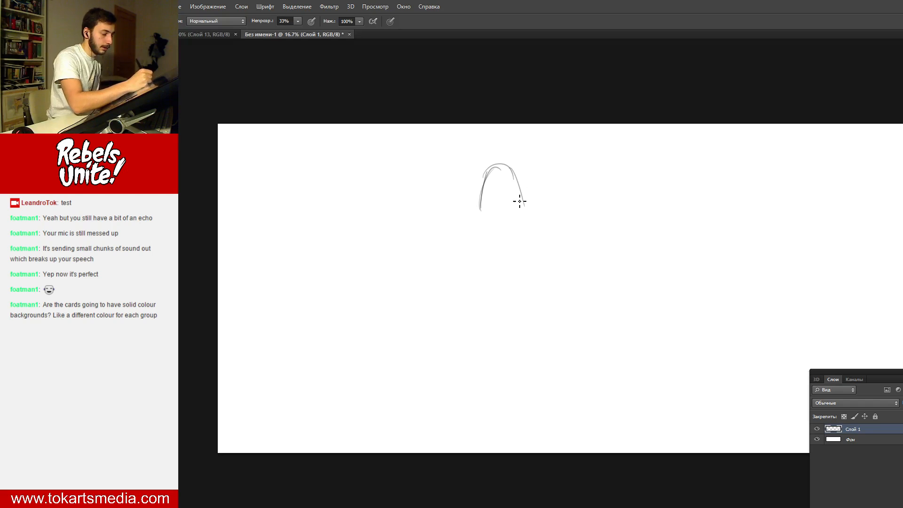
{"action": "mouse_move", "coordinate": [512, 167]}
{"action": "left_mouse_down"}
{"action": "mouse_move", "coordinate": [523, 199]}
{"action": "mouse_move", "coordinate": [481, 211]}
{"action": "mouse_move", "coordinate": [525, 198]}
{"action": "left_mouse_up"}
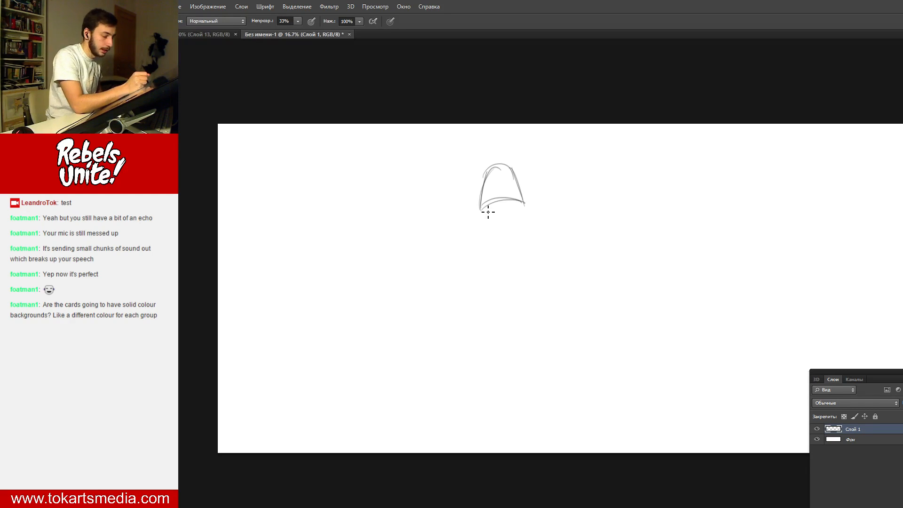
- Add a drooping brim around the hat's base and a round badge on the crown's front
{"action": "mouse_move", "coordinate": [471, 218]}
{"action": "left_mouse_down"}
{"action": "mouse_move", "coordinate": [515, 204]}
{"action": "mouse_move", "coordinate": [495, 207]}
{"action": "mouse_move", "coordinate": [542, 216]}
{"action": "mouse_move", "coordinate": [481, 204]}
{"action": "mouse_move", "coordinate": [517, 175]}
{"action": "left_mouse_up"}
{"action": "mouse_move", "coordinate": [523, 207]}
{"action": "left_mouse_down"}
{"action": "mouse_move", "coordinate": [522, 180]}
{"action": "mouse_move", "coordinate": [523, 204]}
{"action": "left_mouse_up"}
{"action": "mouse_move", "coordinate": [520, 189]}
{"action": "left_mouse_down"}
{"action": "mouse_move", "coordinate": [492, 177]}
{"action": "mouse_move", "coordinate": [488, 195]}
{"action": "mouse_move", "coordinate": [516, 186]}
{"action": "left_mouse_up"}
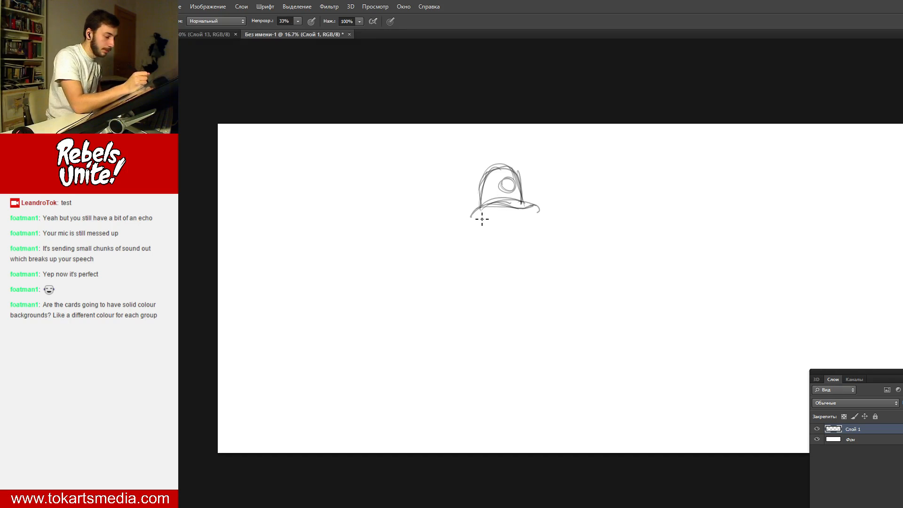
{"action": "left_click_drag", "start_coordinate": [529, 212], "coordinate": [540, 210]}
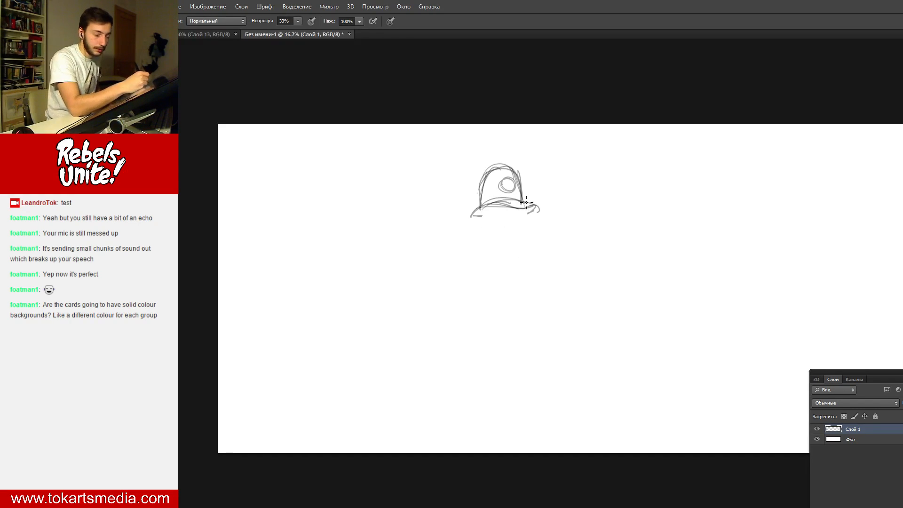
- Sketch the face beneath the hat with an angular jaw, a nose, a curled moustache and an ear
{"action": "mouse_move", "coordinate": [526, 214]}
{"action": "left_mouse_down"}
{"action": "mouse_move", "coordinate": [522, 240]}
{"action": "mouse_move", "coordinate": [488, 218]}
{"action": "mouse_move", "coordinate": [487, 240]}
{"action": "mouse_move", "coordinate": [523, 254]}
{"action": "left_mouse_up"}
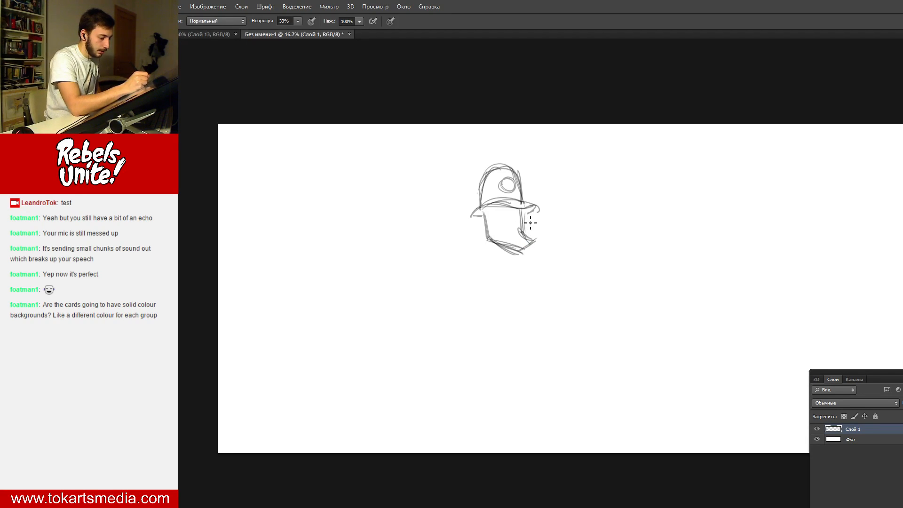
{"action": "left_click_drag", "start_coordinate": [514, 220], "coordinate": [529, 221]}
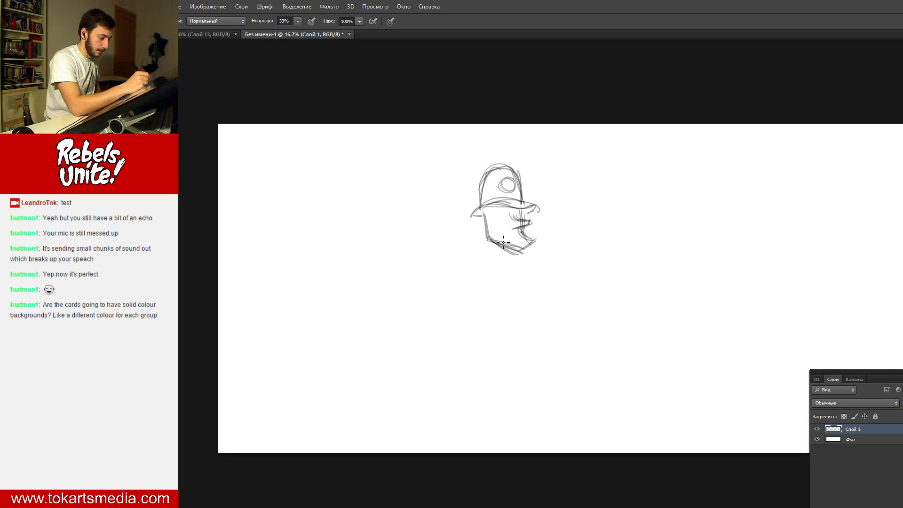
{"action": "left_click_drag", "start_coordinate": [496, 228], "coordinate": [519, 240]}
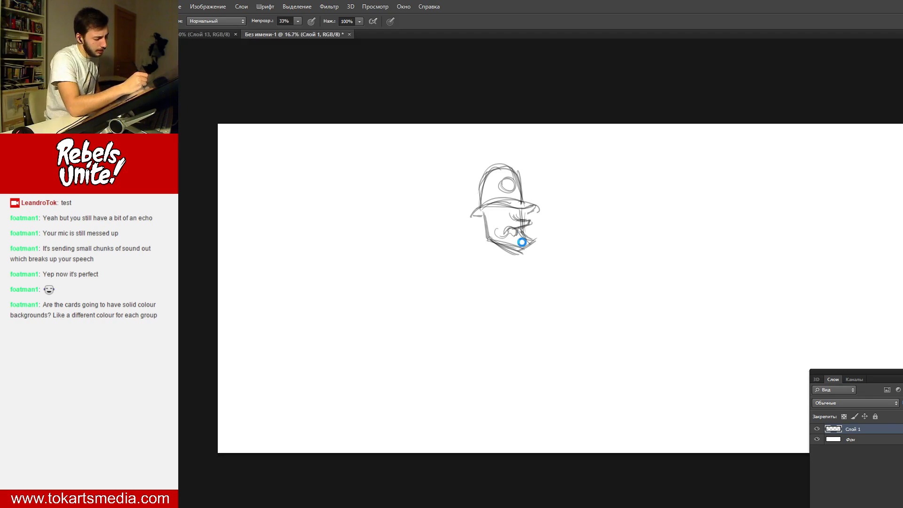
{"action": "left_click", "coordinate": [189, 34]}
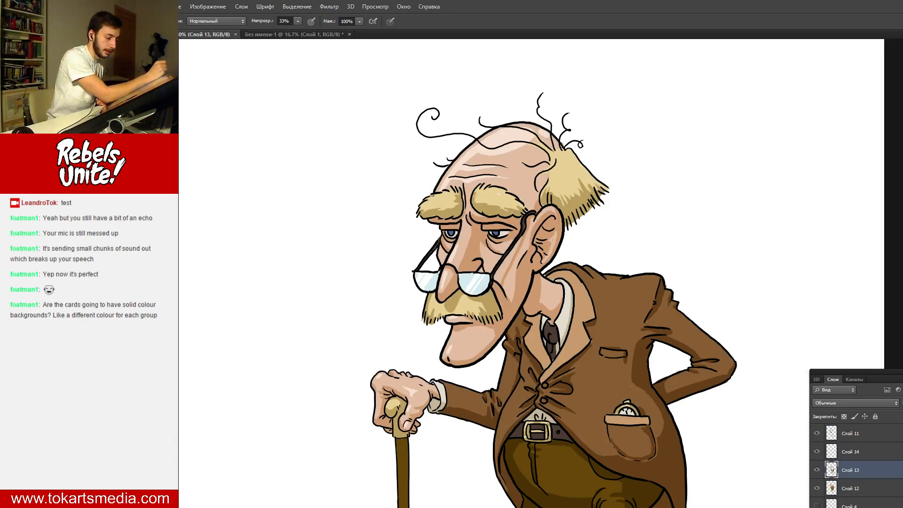
{"action": "left_click", "coordinate": [258, 34]}
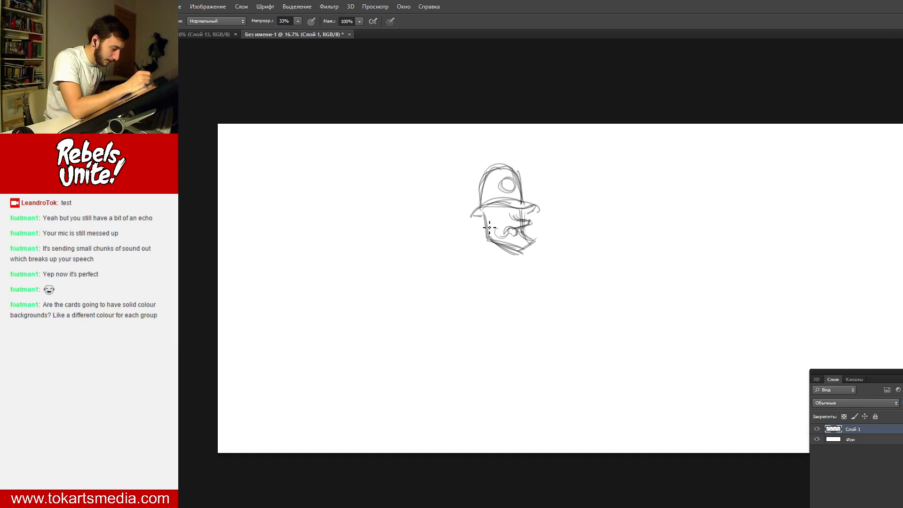
{"action": "left_click_drag", "start_coordinate": [492, 217], "coordinate": [491, 227]}
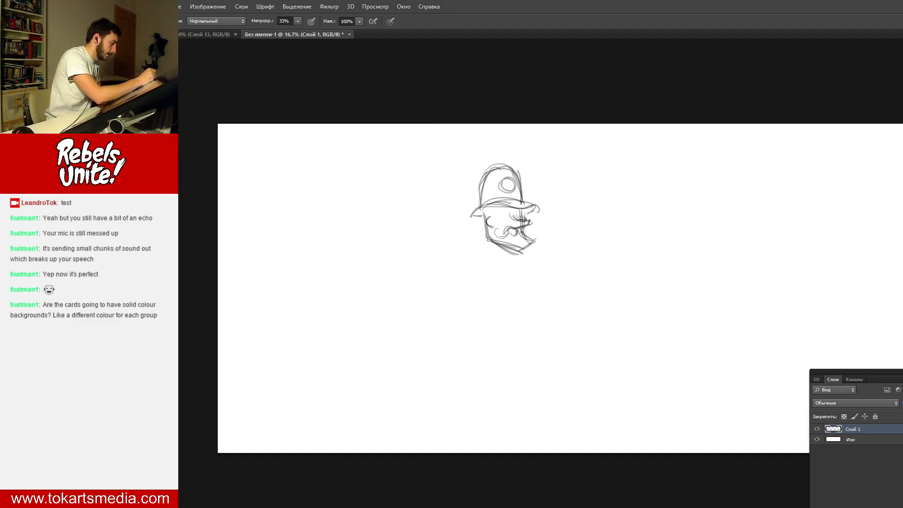
- Refine the face's brows, nose and moustache up close, and redraw the chin shorter by removing its protruding lines
{"action": "key", "text": "o"}
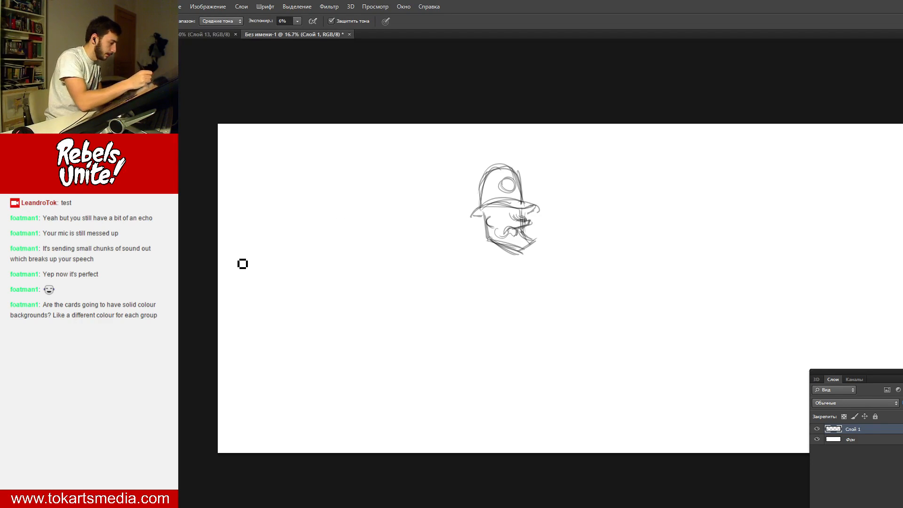
{"action": "key", "text": "z"}
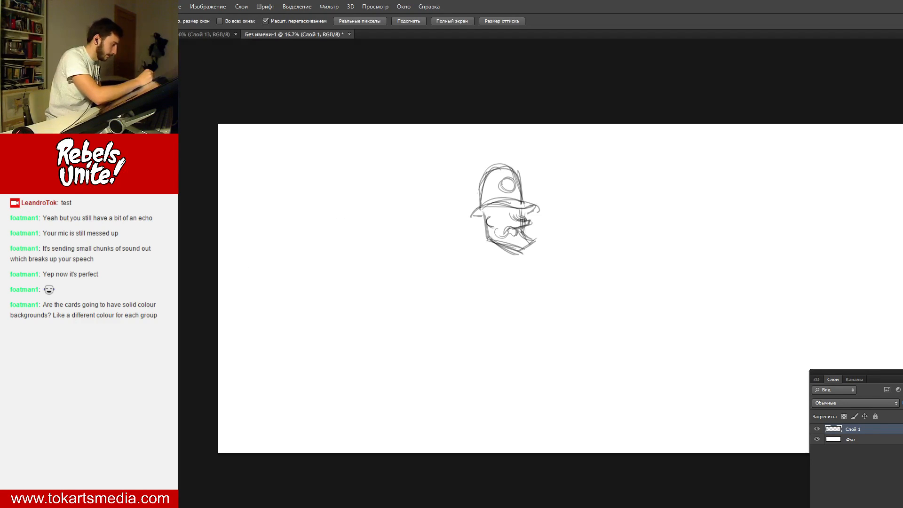
{"action": "left_click", "coordinate": [514, 212]}
{"action": "left_click", "coordinate": [513, 212]}
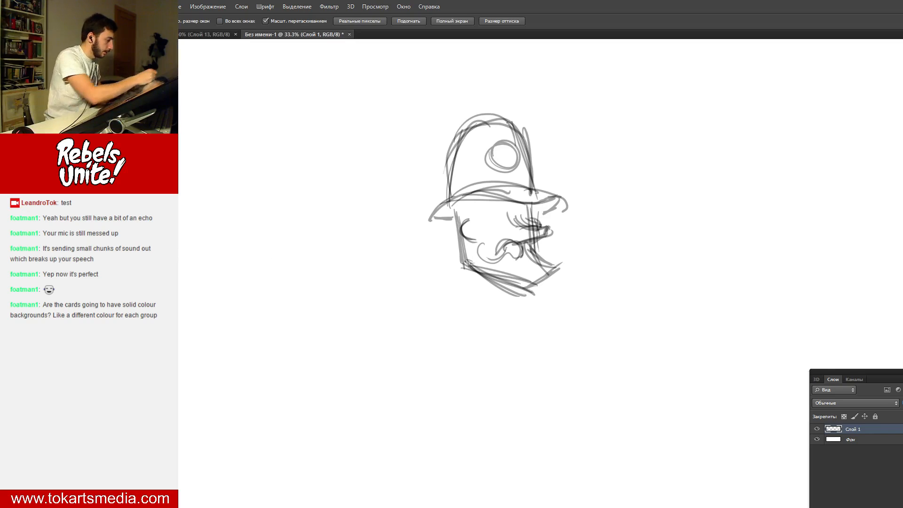
{"action": "key", "text": "b"}
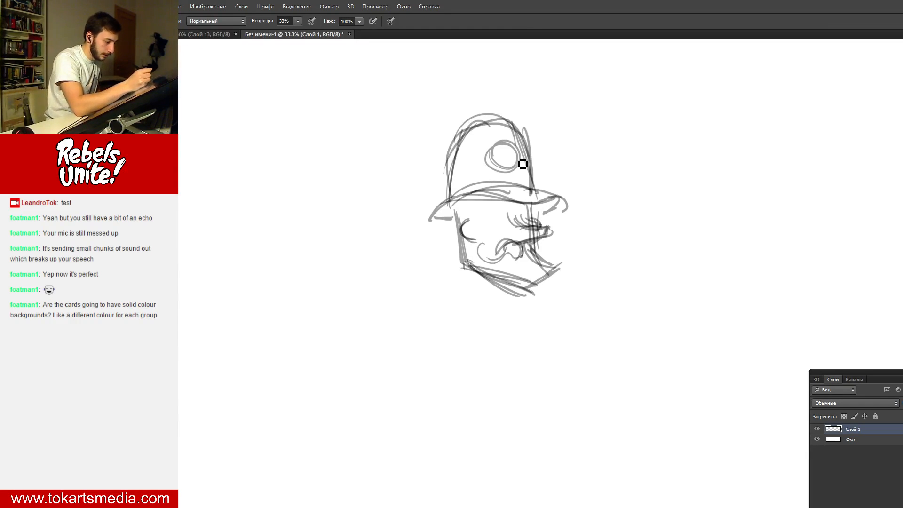
{"action": "mouse_move", "coordinate": [471, 206]}
{"action": "left_mouse_down"}
{"action": "mouse_move", "coordinate": [546, 230]}
{"action": "mouse_move", "coordinate": [522, 243]}
{"action": "mouse_move", "coordinate": [545, 251]}
{"action": "mouse_move", "coordinate": [523, 244]}
{"action": "left_mouse_up"}
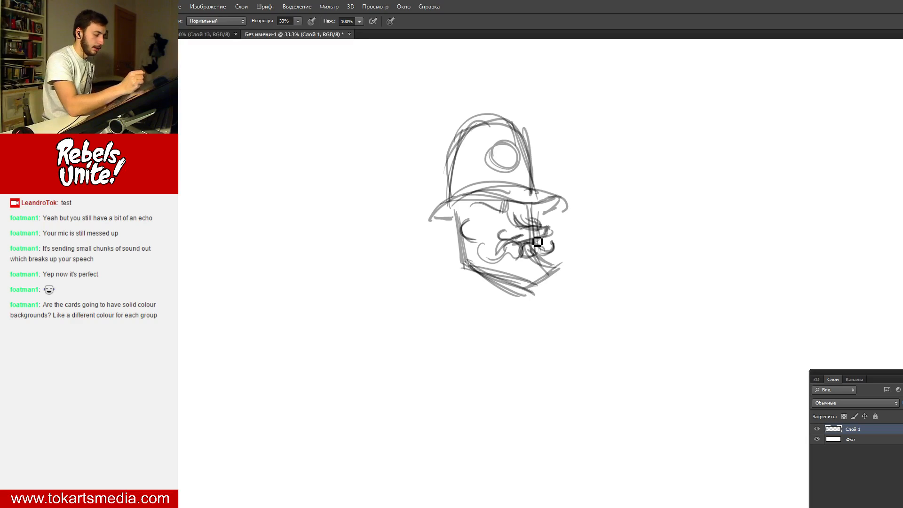
{"action": "mouse_move", "coordinate": [509, 261]}
{"action": "left_mouse_down"}
{"action": "mouse_move", "coordinate": [536, 263]}
{"action": "mouse_move", "coordinate": [525, 264]}
{"action": "mouse_move", "coordinate": [533, 243]}
{"action": "mouse_move", "coordinate": [520, 251]}
{"action": "mouse_move", "coordinate": [542, 280]}
{"action": "left_mouse_up"}
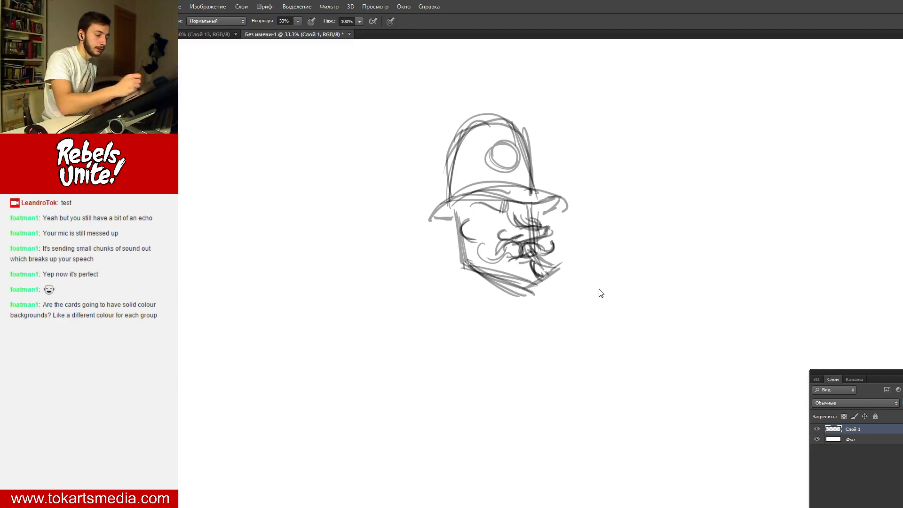
{"action": "mouse_move", "coordinate": [538, 264]}
{"action": "left_mouse_down"}
{"action": "mouse_move", "coordinate": [553, 271]}
{"action": "mouse_move", "coordinate": [552, 285]}
{"action": "left_mouse_up"}
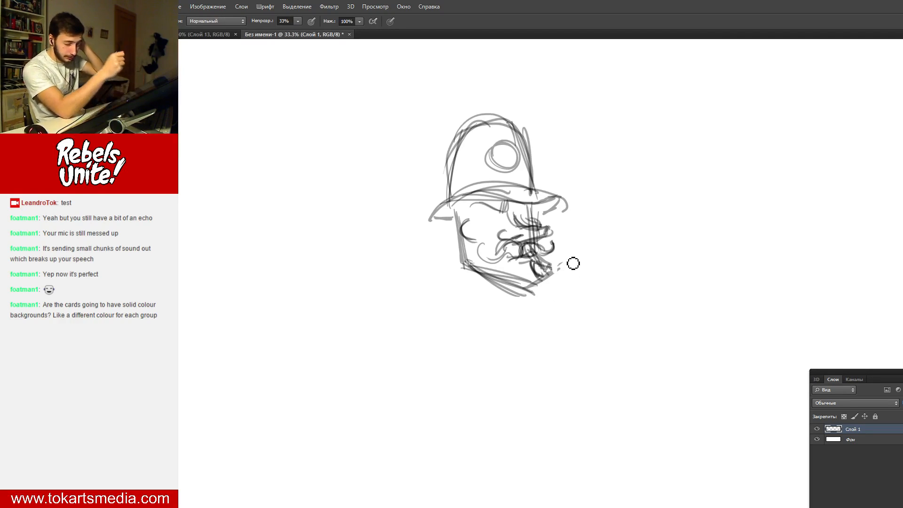
{"action": "left_click_drag", "start_coordinate": [547, 275], "coordinate": [540, 264]}
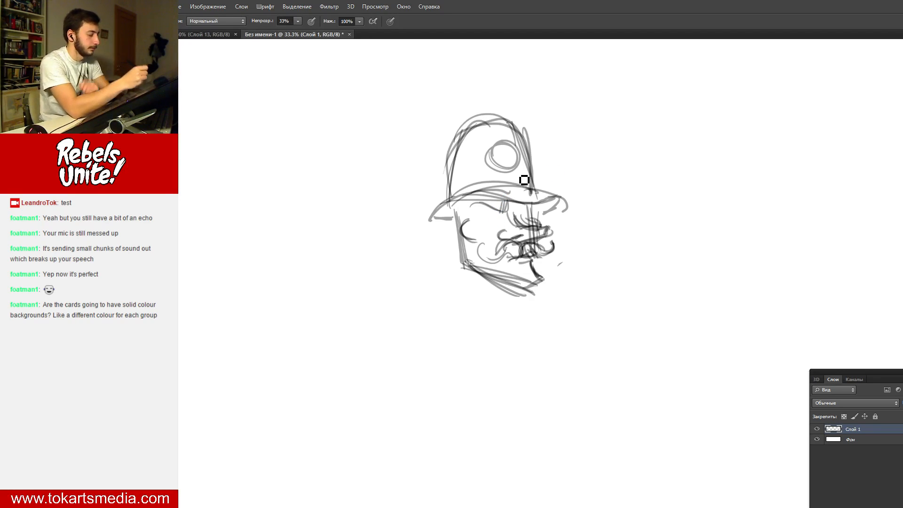
- Draw the near eye and brow, shade the mouth and chin, and darken the curled moustache with the brush at 45% opacity
{"action": "mouse_move", "coordinate": [496, 217]}
{"action": "left_mouse_down"}
{"action": "mouse_move", "coordinate": [500, 225]}
{"action": "mouse_move", "coordinate": [501, 218]}
{"action": "left_mouse_up"}
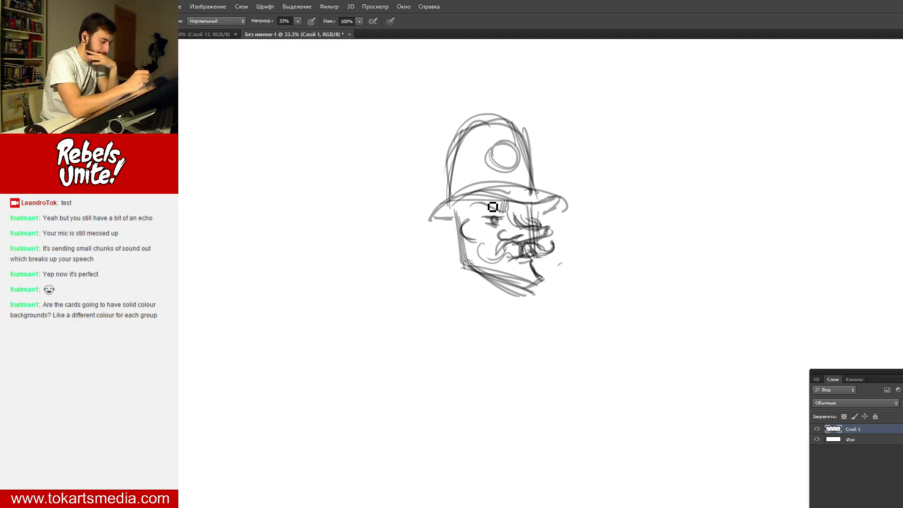
{"action": "left_click_drag", "start_coordinate": [484, 218], "coordinate": [500, 216]}
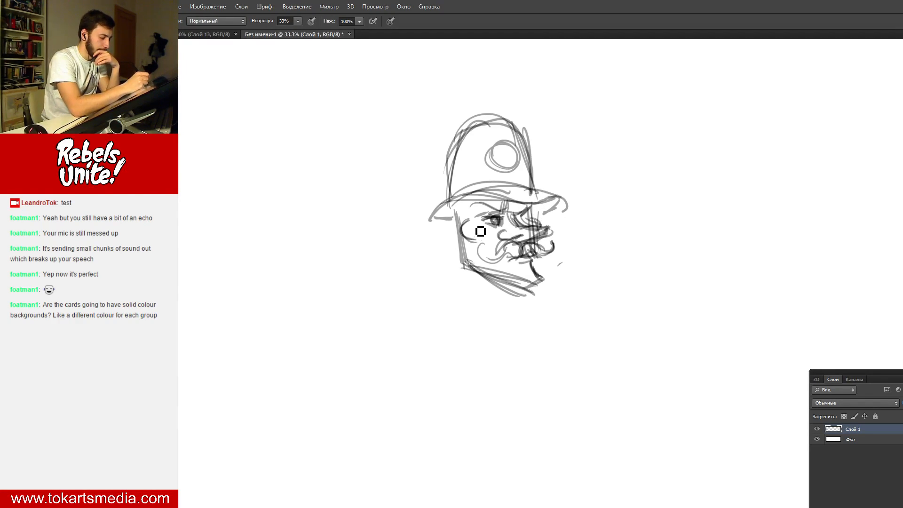
{"action": "mouse_move", "coordinate": [475, 225]}
{"action": "left_mouse_down"}
{"action": "mouse_move", "coordinate": [479, 244]}
{"action": "mouse_move", "coordinate": [468, 251]}
{"action": "mouse_move", "coordinate": [476, 250]}
{"action": "left_mouse_up"}
{"action": "mouse_move", "coordinate": [534, 288]}
{"action": "left_mouse_down"}
{"action": "mouse_move", "coordinate": [540, 285]}
{"action": "mouse_move", "coordinate": [511, 250]}
{"action": "mouse_move", "coordinate": [524, 260]}
{"action": "left_mouse_up"}
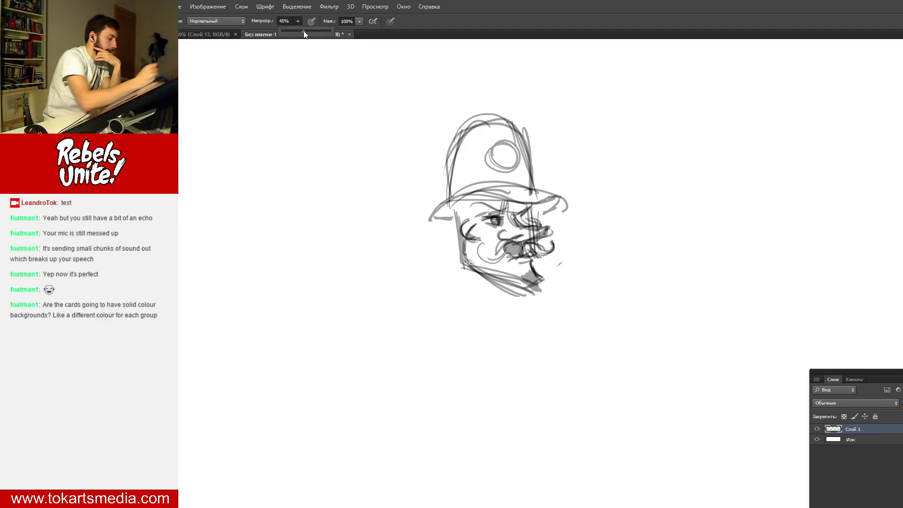
{"action": "left_click", "coordinate": [525, 253]}
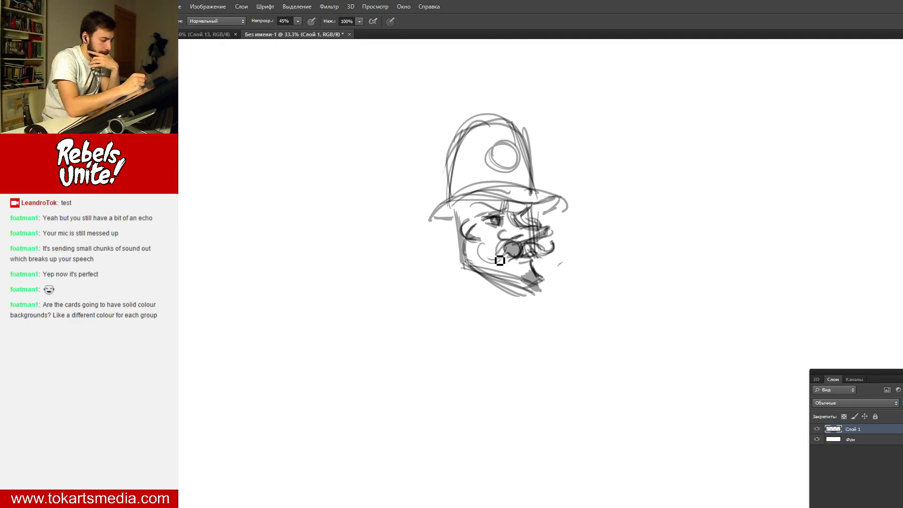
{"action": "mouse_move", "coordinate": [488, 256]}
{"action": "left_mouse_down"}
{"action": "mouse_move", "coordinate": [517, 227]}
{"action": "mouse_move", "coordinate": [495, 257]}
{"action": "left_mouse_up"}
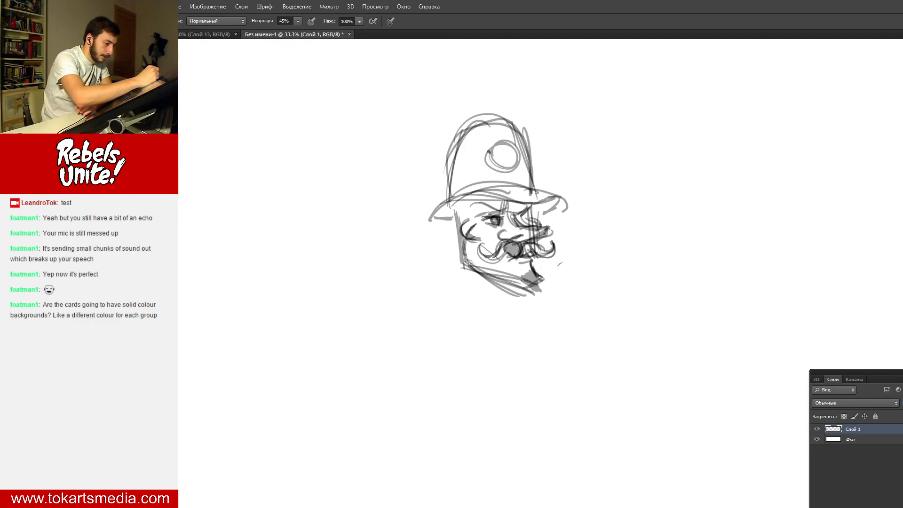
- Remove the round badge from the front of the hat
{"action": "mouse_move", "coordinate": [494, 174]}
{"action": "left_mouse_down"}
{"action": "mouse_move", "coordinate": [492, 157]}
{"action": "mouse_move", "coordinate": [513, 177]}
{"action": "mouse_move", "coordinate": [515, 145]}
{"action": "mouse_move", "coordinate": [522, 161]}
{"action": "left_mouse_up"}
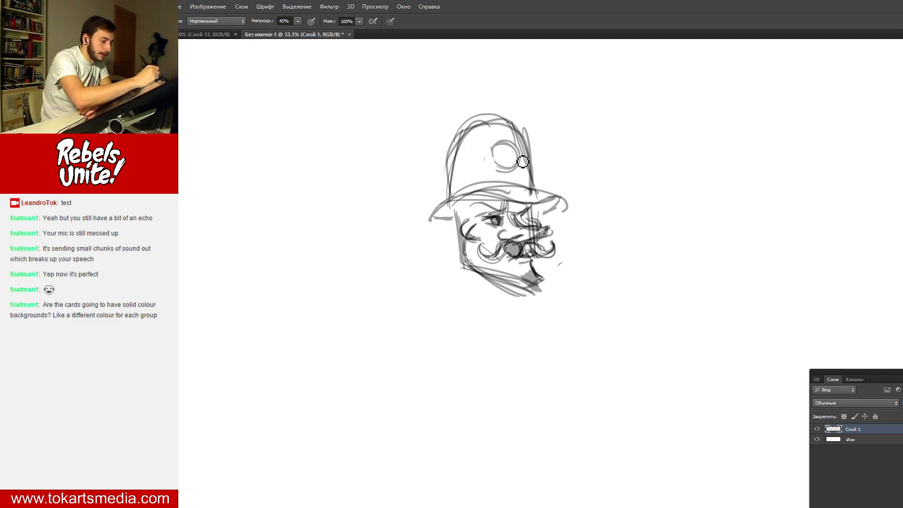
{"action": "key", "text": "ctrl+z"}
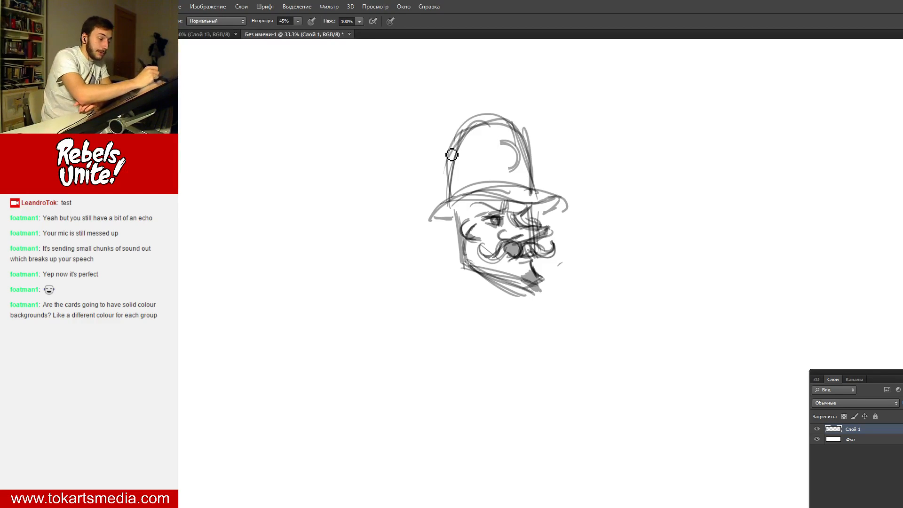
{"action": "key", "text": "ctrl+z"}
- Redraw the hat's crown with straighter sides, a flatter top and a slanted base line, and add a hanging tassel
{"action": "left_click_drag", "start_coordinate": [455, 130], "coordinate": [446, 178]}
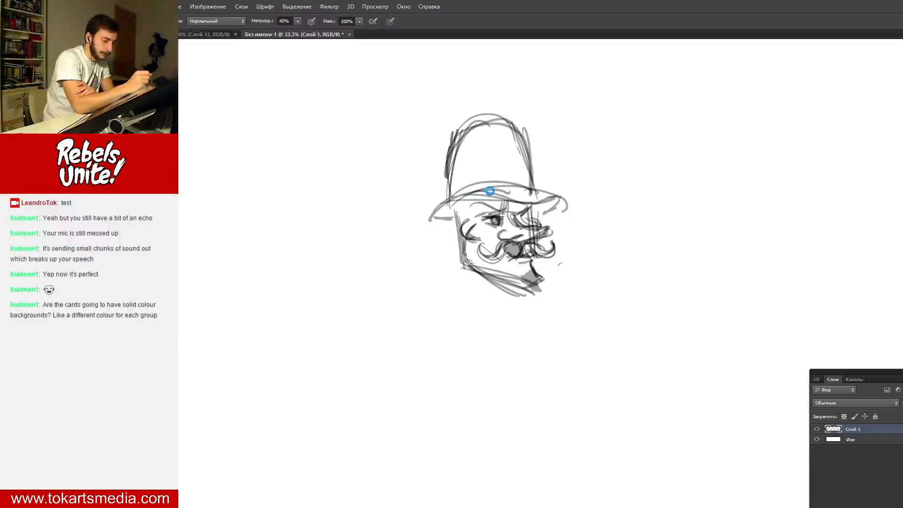
{"action": "mouse_move", "coordinate": [453, 126]}
{"action": "left_mouse_down"}
{"action": "mouse_move", "coordinate": [445, 178]}
{"action": "mouse_move", "coordinate": [522, 179]}
{"action": "left_mouse_up"}
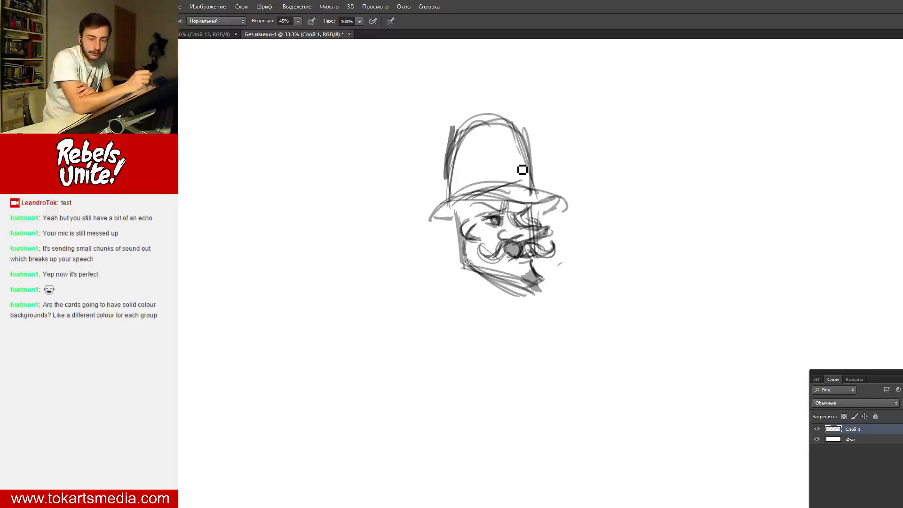
{"action": "left_click_drag", "start_coordinate": [467, 197], "coordinate": [523, 179]}
{"action": "left_click_drag", "start_coordinate": [457, 140], "coordinate": [451, 201]}
{"action": "mouse_move", "coordinate": [517, 141]}
{"action": "left_mouse_down"}
{"action": "mouse_move", "coordinate": [534, 185]}
{"action": "mouse_move", "coordinate": [524, 159]}
{"action": "mouse_move", "coordinate": [531, 171]}
{"action": "left_mouse_up"}
{"action": "mouse_move", "coordinate": [499, 141]}
{"action": "left_mouse_down"}
{"action": "mouse_move", "coordinate": [462, 152]}
{"action": "mouse_move", "coordinate": [521, 146]}
{"action": "mouse_move", "coordinate": [462, 152]}
{"action": "mouse_move", "coordinate": [504, 140]}
{"action": "mouse_move", "coordinate": [510, 167]}
{"action": "left_mouse_up"}
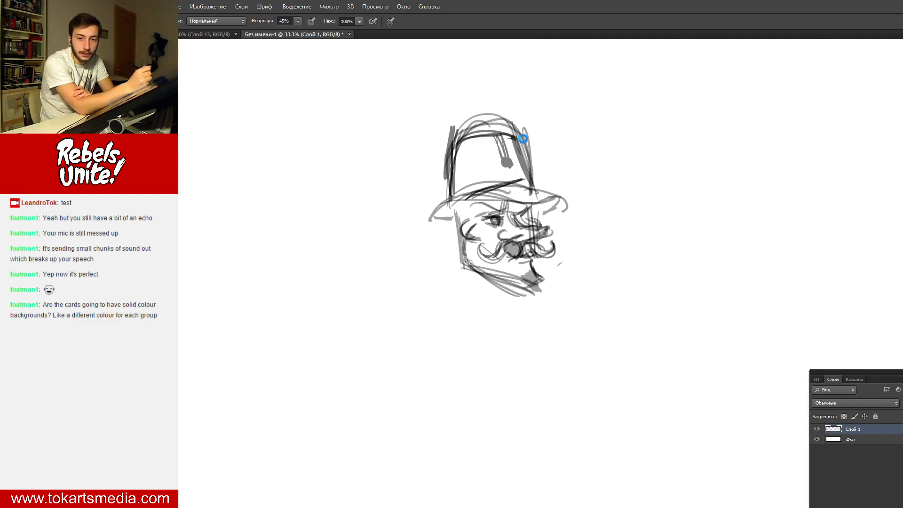
- Rework the brim into a short peak over the face and erase its part behind the head
{"action": "mouse_move", "coordinate": [468, 200]}
{"action": "left_mouse_down"}
{"action": "mouse_move", "coordinate": [529, 183]}
{"action": "mouse_move", "coordinate": [539, 203]}
{"action": "mouse_move", "coordinate": [556, 191]}
{"action": "mouse_move", "coordinate": [545, 203]}
{"action": "left_mouse_up"}
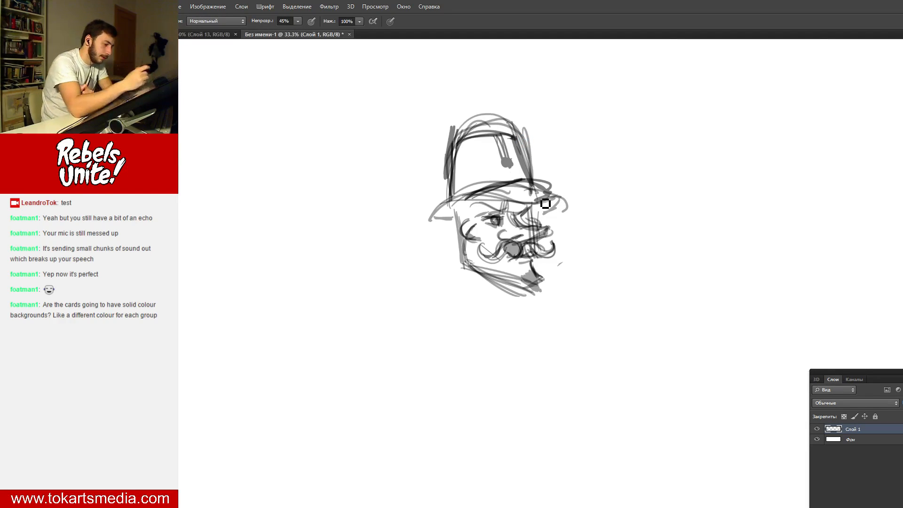
{"action": "left_click_drag", "start_coordinate": [445, 206], "coordinate": [437, 223]}
{"action": "mouse_move", "coordinate": [504, 192]}
{"action": "left_mouse_down"}
{"action": "mouse_move", "coordinate": [494, 197]}
{"action": "mouse_move", "coordinate": [526, 201]}
{"action": "left_mouse_up"}
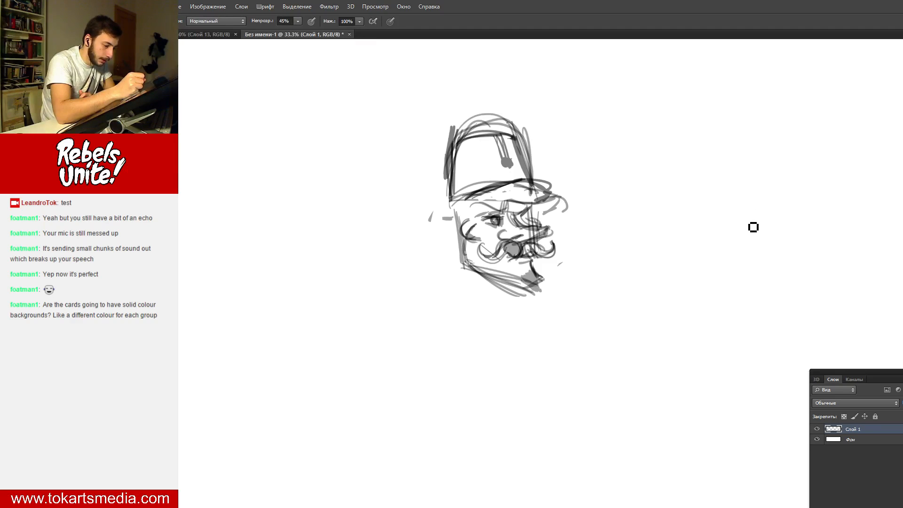
- Sketch a second, smaller moustached head to the right of the first, with nose, brows, chin and ear, and narrow the back of its skull
{"action": "mouse_move", "coordinate": [756, 226]}
{"action": "left_mouse_down"}
{"action": "mouse_move", "coordinate": [754, 202]}
{"action": "mouse_move", "coordinate": [710, 193]}
{"action": "mouse_move", "coordinate": [711, 261]}
{"action": "mouse_move", "coordinate": [762, 297]}
{"action": "mouse_move", "coordinate": [762, 240]}
{"action": "mouse_move", "coordinate": [752, 248]}
{"action": "mouse_move", "coordinate": [742, 236]}
{"action": "mouse_move", "coordinate": [767, 243]}
{"action": "mouse_move", "coordinate": [745, 246]}
{"action": "mouse_move", "coordinate": [769, 236]}
{"action": "mouse_move", "coordinate": [746, 270]}
{"action": "mouse_move", "coordinate": [732, 254]}
{"action": "mouse_move", "coordinate": [720, 268]}
{"action": "mouse_move", "coordinate": [777, 256]}
{"action": "mouse_move", "coordinate": [767, 262]}
{"action": "mouse_move", "coordinate": [786, 260]}
{"action": "mouse_move", "coordinate": [785, 272]}
{"action": "mouse_move", "coordinate": [788, 242]}
{"action": "left_mouse_up"}
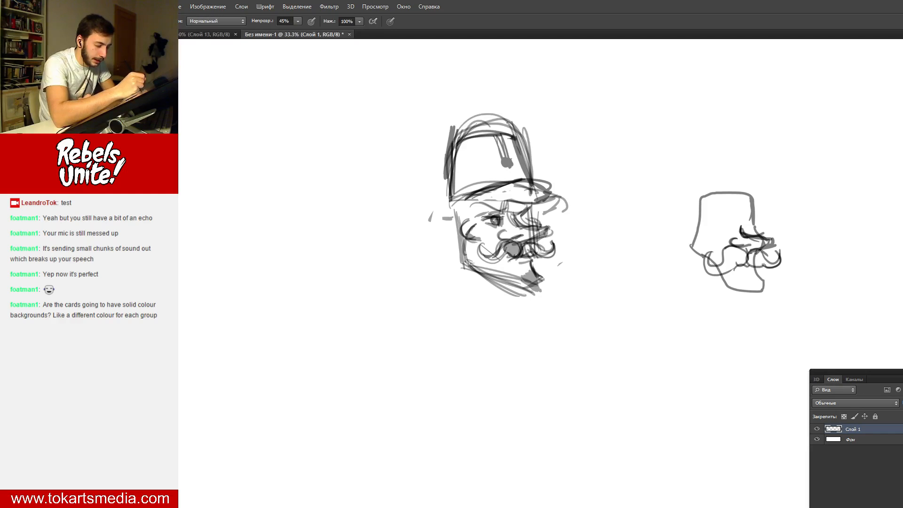
{"action": "mouse_move", "coordinate": [716, 217]}
{"action": "left_mouse_down"}
{"action": "mouse_move", "coordinate": [746, 234]}
{"action": "mouse_move", "coordinate": [742, 226]}
{"action": "left_mouse_up"}
{"action": "mouse_move", "coordinate": [740, 214]}
{"action": "left_mouse_down"}
{"action": "mouse_move", "coordinate": [721, 220]}
{"action": "mouse_move", "coordinate": [747, 224]}
{"action": "mouse_move", "coordinate": [721, 230]}
{"action": "mouse_move", "coordinate": [767, 220]}
{"action": "mouse_move", "coordinate": [764, 232]}
{"action": "mouse_move", "coordinate": [742, 226]}
{"action": "left_mouse_up"}
{"action": "mouse_move", "coordinate": [724, 281]}
{"action": "left_mouse_down"}
{"action": "mouse_move", "coordinate": [764, 291]}
{"action": "mouse_move", "coordinate": [763, 299]}
{"action": "mouse_move", "coordinate": [770, 283]}
{"action": "mouse_move", "coordinate": [753, 289]}
{"action": "left_mouse_up"}
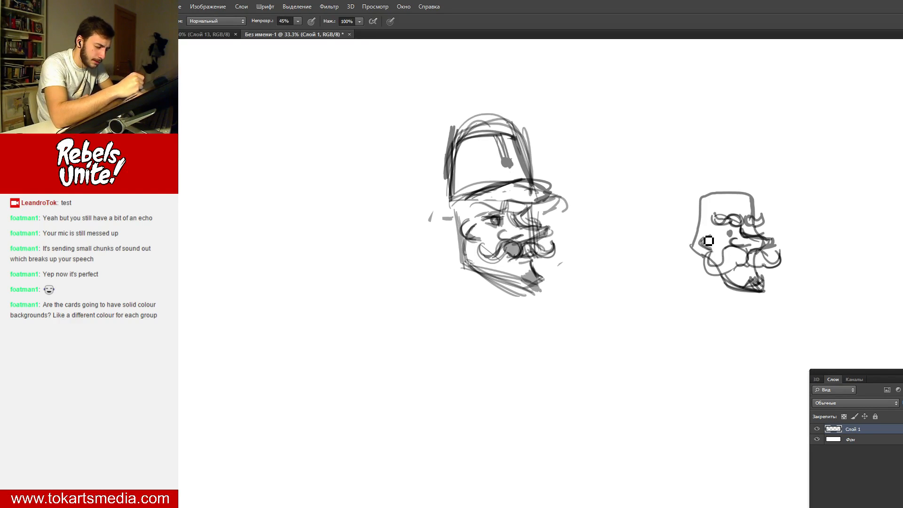
{"action": "left_click_drag", "start_coordinate": [703, 235], "coordinate": [720, 268]}
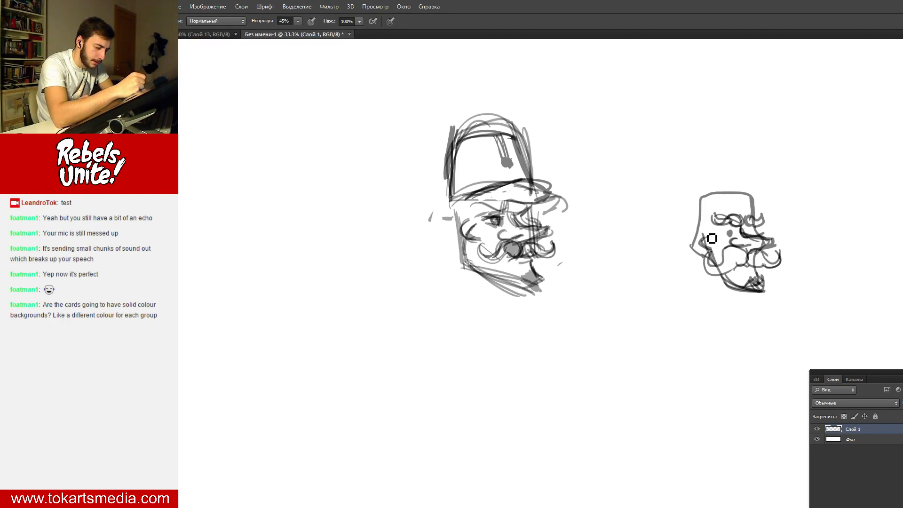
{"action": "mouse_move", "coordinate": [706, 237]}
{"action": "left_mouse_down"}
{"action": "mouse_move", "coordinate": [720, 203]}
{"action": "mouse_move", "coordinate": [738, 201]}
{"action": "mouse_move", "coordinate": [714, 230]}
{"action": "mouse_move", "coordinate": [716, 215]}
{"action": "mouse_move", "coordinate": [752, 204]}
{"action": "mouse_move", "coordinate": [760, 221]}
{"action": "mouse_move", "coordinate": [749, 202]}
{"action": "mouse_move", "coordinate": [759, 216]}
{"action": "mouse_move", "coordinate": [725, 237]}
{"action": "mouse_move", "coordinate": [722, 195]}
{"action": "left_mouse_up"}
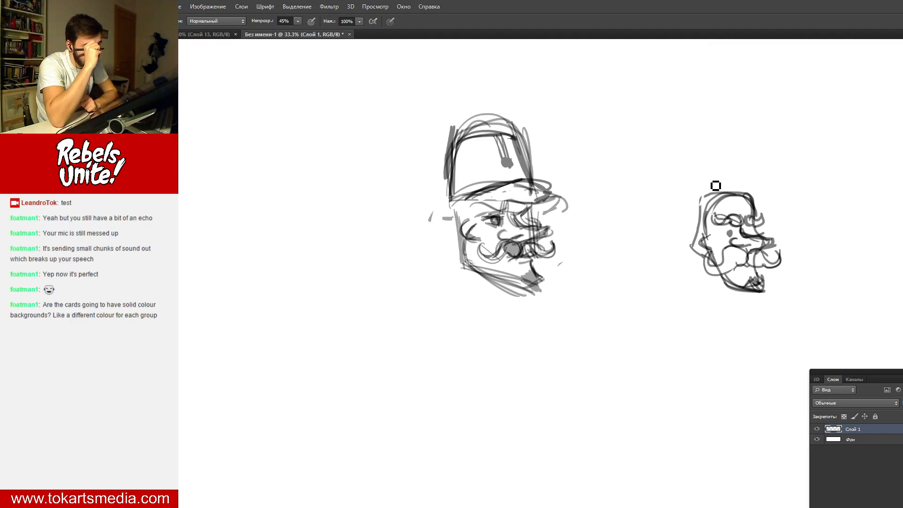
{"action": "mouse_move", "coordinate": [701, 203]}
{"action": "left_mouse_down"}
{"action": "mouse_move", "coordinate": [696, 246]}
{"action": "mouse_move", "coordinate": [706, 258]}
{"action": "left_mouse_up"}
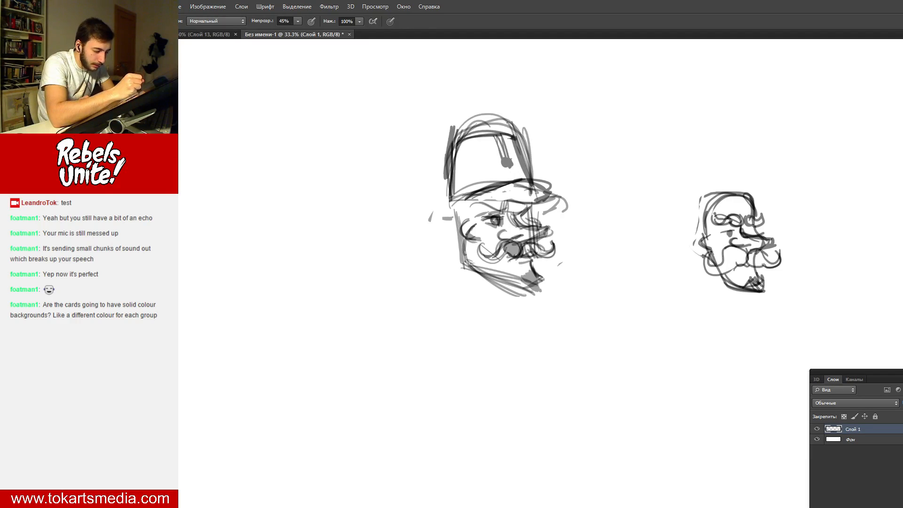
- Draw narrowed eyes on the second head, darken its nose, and replace the curly eyebrows with plain arched ones
{"action": "left_click_drag", "start_coordinate": [722, 233], "coordinate": [736, 234]}
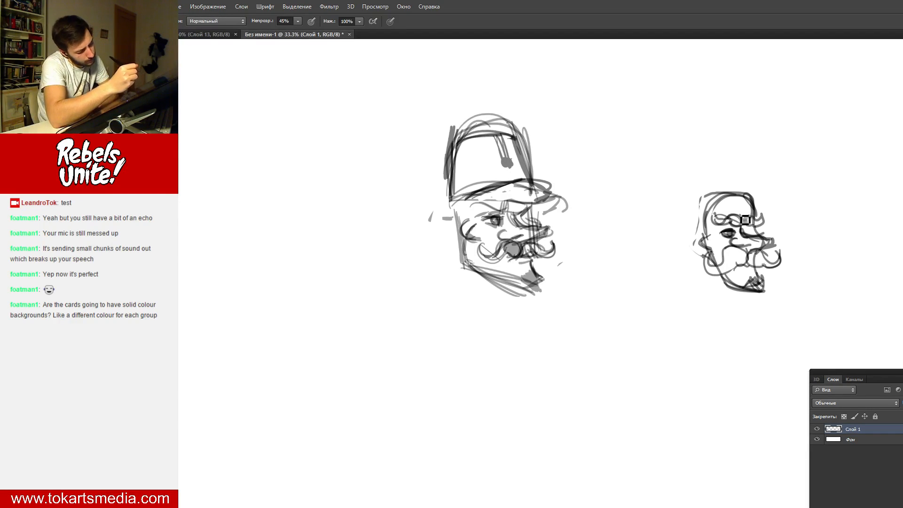
{"action": "mouse_move", "coordinate": [729, 242]}
{"action": "left_mouse_down"}
{"action": "mouse_move", "coordinate": [741, 242]}
{"action": "mouse_move", "coordinate": [728, 234]}
{"action": "left_mouse_up"}
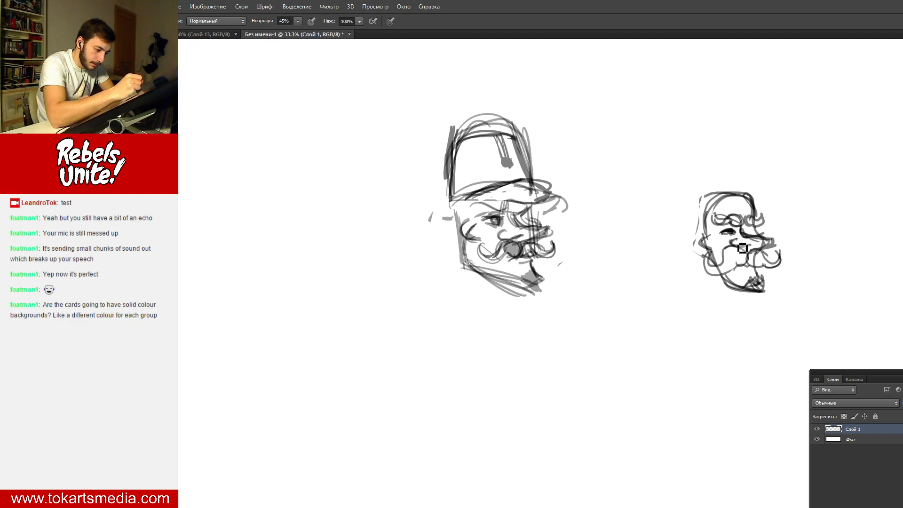
{"action": "mouse_move", "coordinate": [742, 248]}
{"action": "left_mouse_down"}
{"action": "mouse_move", "coordinate": [765, 242]}
{"action": "mouse_move", "coordinate": [772, 250]}
{"action": "left_mouse_up"}
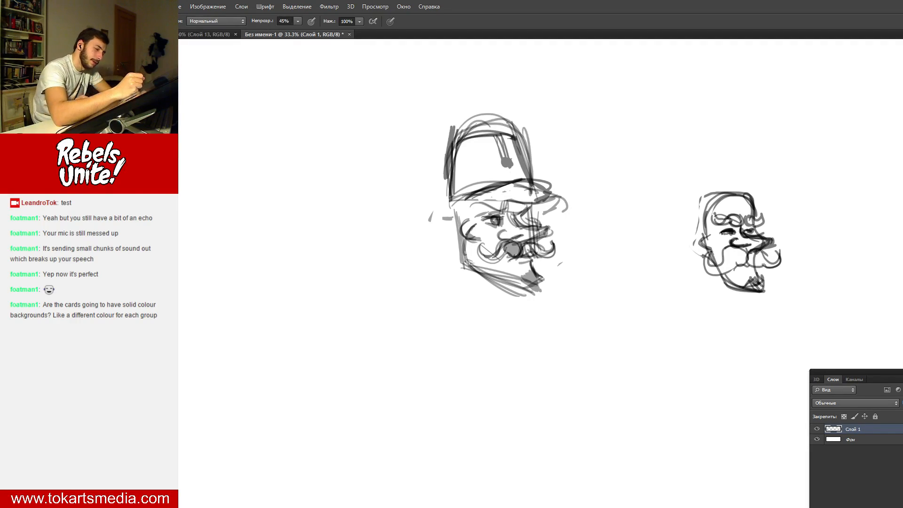
{"action": "mouse_move", "coordinate": [745, 226]}
{"action": "left_mouse_down"}
{"action": "mouse_move", "coordinate": [721, 226]}
{"action": "mouse_move", "coordinate": [725, 219]}
{"action": "mouse_move", "coordinate": [755, 223]}
{"action": "left_mouse_up"}
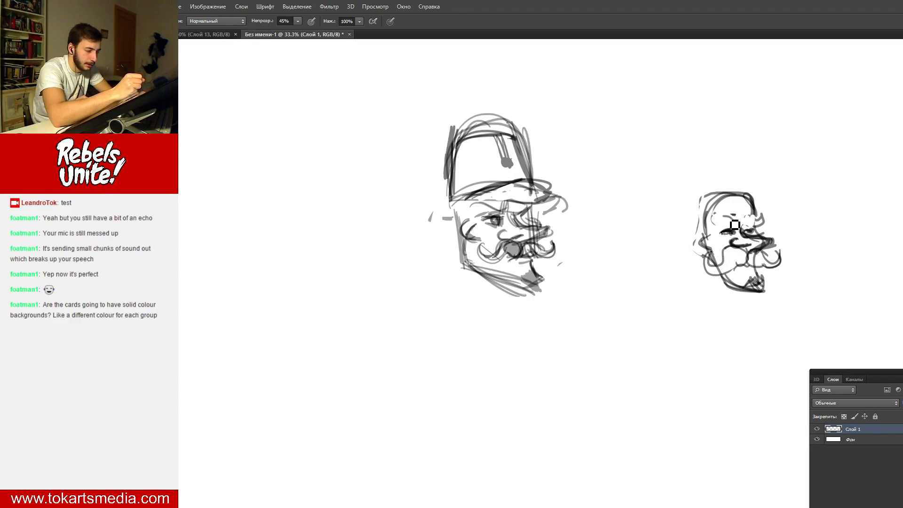
{"action": "mouse_move", "coordinate": [735, 221]}
{"action": "left_mouse_down"}
{"action": "mouse_move", "coordinate": [718, 228]}
{"action": "mouse_move", "coordinate": [724, 221]}
{"action": "mouse_move", "coordinate": [718, 226]}
{"action": "mouse_move", "coordinate": [748, 230]}
{"action": "left_mouse_up"}
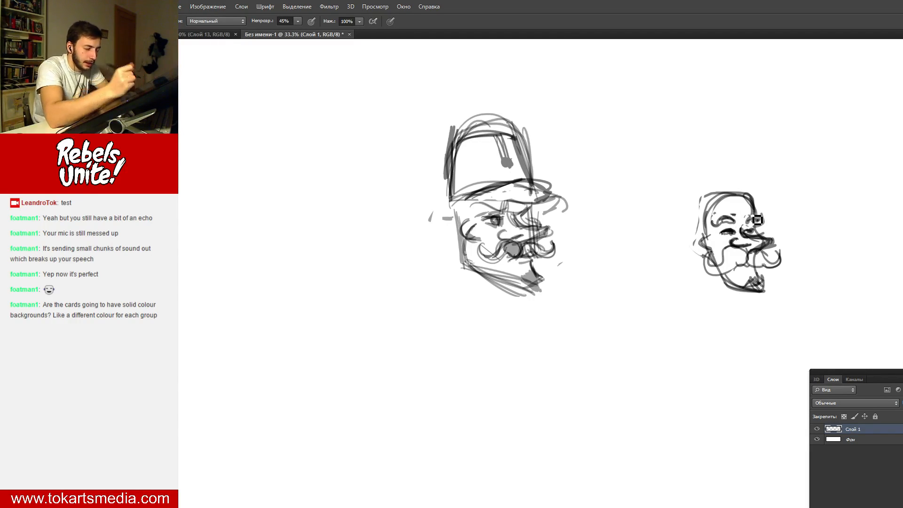
{"action": "mouse_move", "coordinate": [775, 250]}
{"action": "left_mouse_down"}
{"action": "mouse_move", "coordinate": [765, 244]}
{"action": "mouse_move", "coordinate": [763, 254]}
{"action": "mouse_move", "coordinate": [771, 246]}
{"action": "mouse_move", "coordinate": [754, 244]}
{"action": "mouse_move", "coordinate": [769, 251]}
{"action": "mouse_move", "coordinate": [771, 240]}
{"action": "left_mouse_up"}
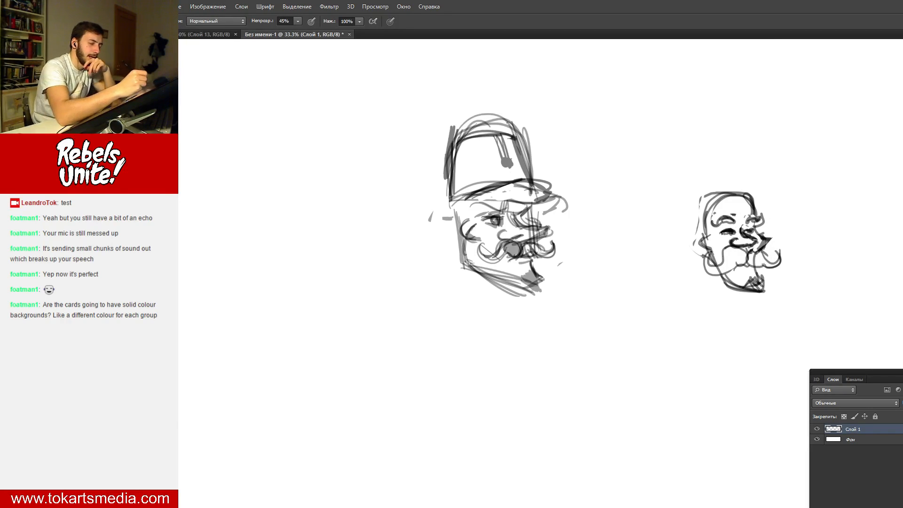
- Draw a tall tapered hat with a slanted brim and a hanging tassel on the second head
{"action": "mouse_move", "coordinate": [713, 167]}
{"action": "left_mouse_down"}
{"action": "mouse_move", "coordinate": [714, 201]}
{"action": "mouse_move", "coordinate": [736, 160]}
{"action": "mouse_move", "coordinate": [725, 169]}
{"action": "mouse_move", "coordinate": [755, 168]}
{"action": "mouse_move", "coordinate": [757, 203]}
{"action": "left_mouse_up"}
{"action": "left_click_drag", "start_coordinate": [746, 159], "coordinate": [756, 210]}
{"action": "left_click_drag", "start_coordinate": [700, 222], "coordinate": [765, 209]}
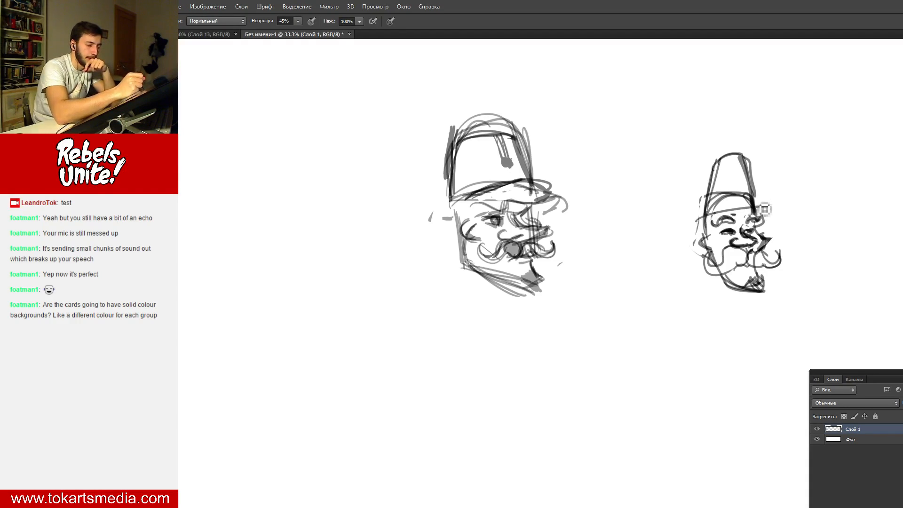
{"action": "mouse_move", "coordinate": [710, 211]}
{"action": "left_mouse_down"}
{"action": "mouse_move", "coordinate": [780, 206]}
{"action": "mouse_move", "coordinate": [777, 219]}
{"action": "left_mouse_up"}
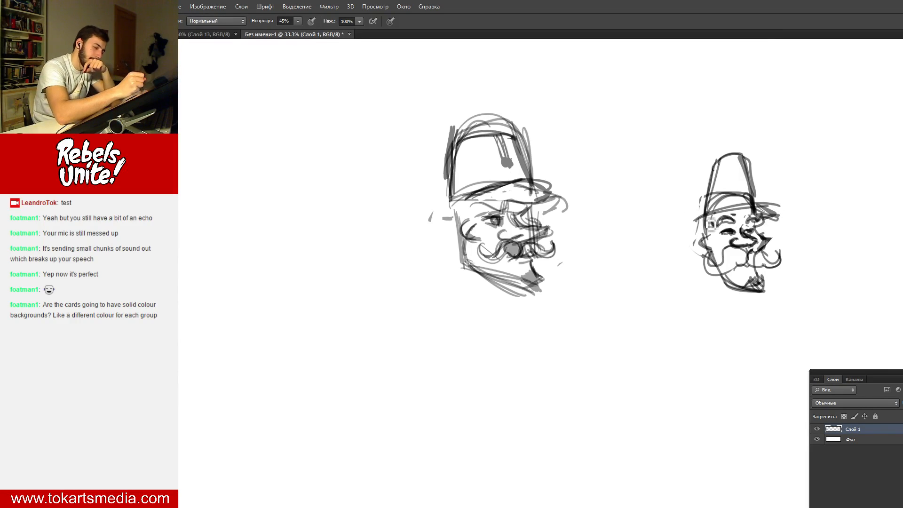
{"action": "left_click_drag", "start_coordinate": [735, 156], "coordinate": [741, 194]}
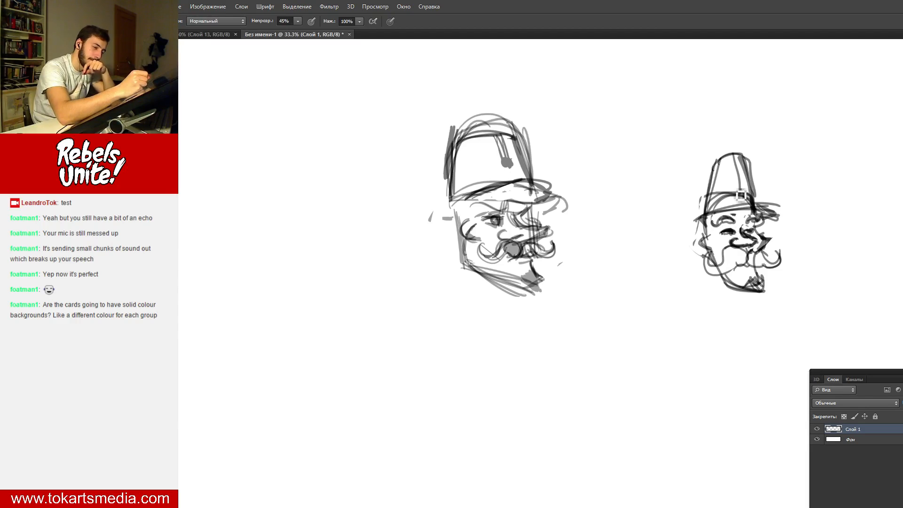
{"action": "left_click", "coordinate": [739, 187]}
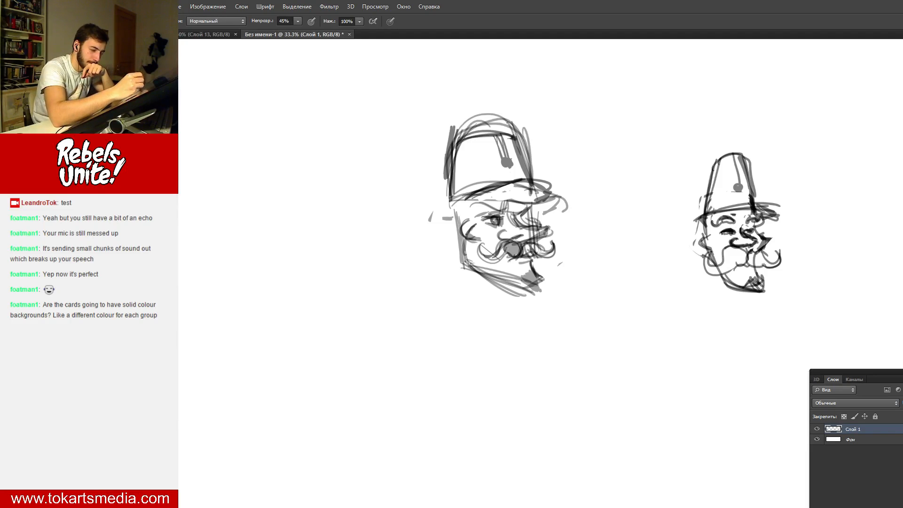
- Darken the second head's brim, side of the face and jawline, add a frowning mouth, and define the ear
{"action": "mouse_move", "coordinate": [711, 219]}
{"action": "left_mouse_down"}
{"action": "mouse_move", "coordinate": [723, 264]}
{"action": "mouse_move", "coordinate": [716, 256]}
{"action": "left_mouse_up"}
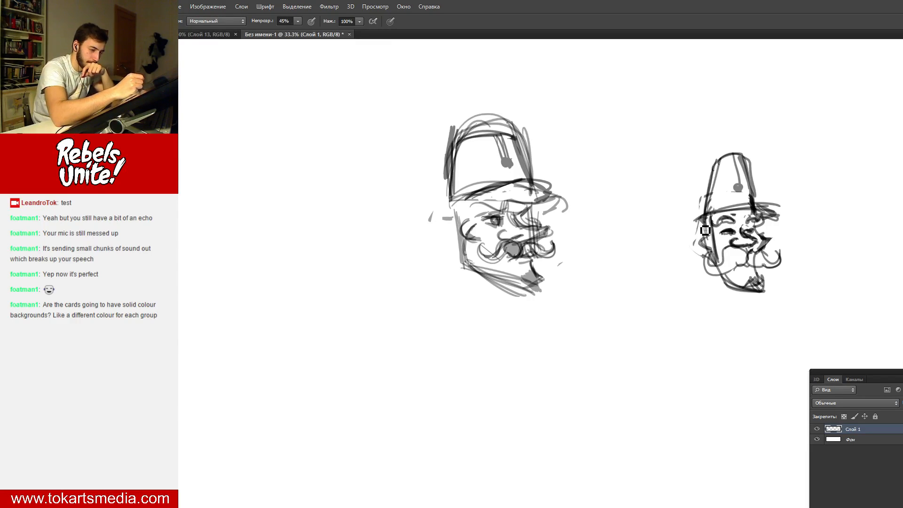
{"action": "left_click_drag", "start_coordinate": [694, 223], "coordinate": [775, 218]}
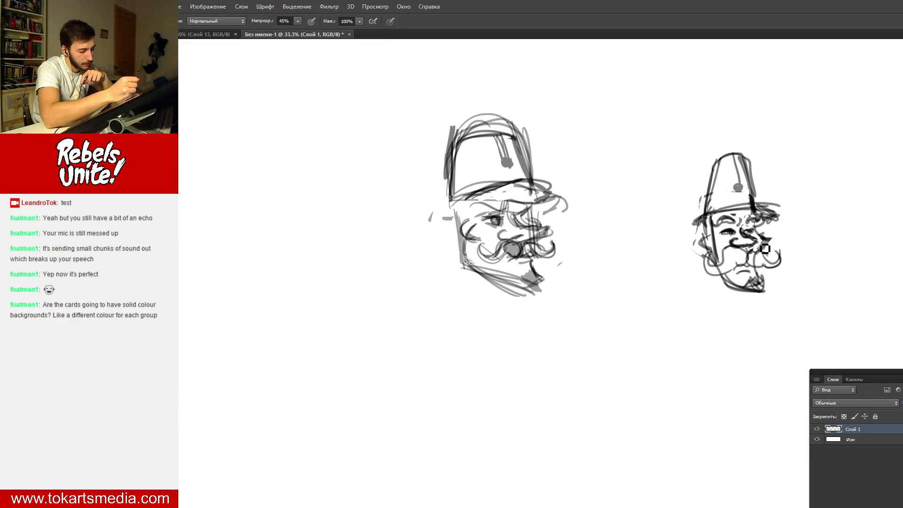
{"action": "mouse_move", "coordinate": [720, 275]}
{"action": "left_mouse_down"}
{"action": "mouse_move", "coordinate": [728, 290]}
{"action": "mouse_move", "coordinate": [744, 290]}
{"action": "left_mouse_up"}
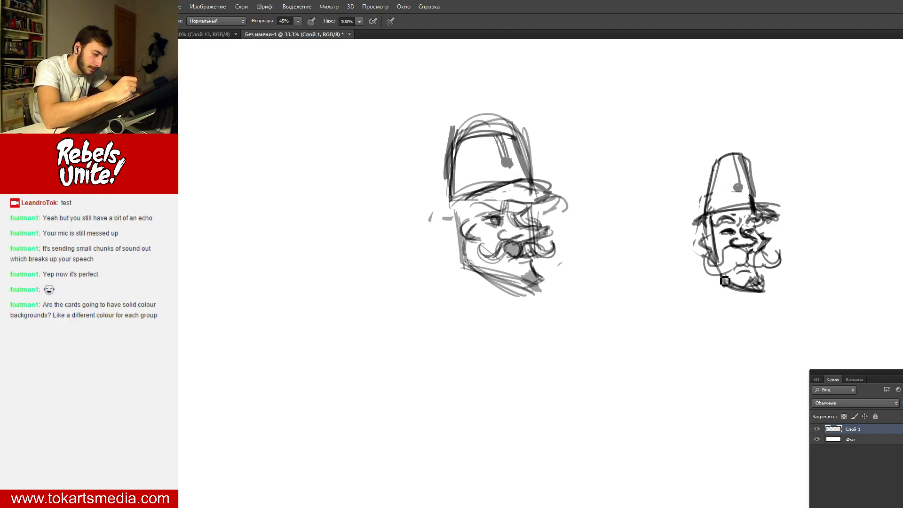
{"action": "mouse_move", "coordinate": [717, 260]}
{"action": "left_mouse_down"}
{"action": "mouse_move", "coordinate": [725, 283]}
{"action": "mouse_move", "coordinate": [763, 288]}
{"action": "left_mouse_up"}
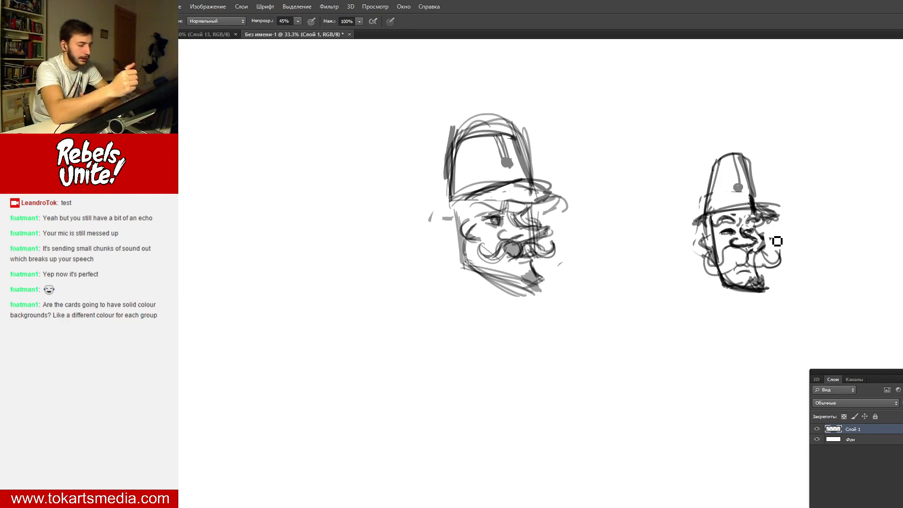
{"action": "mouse_move", "coordinate": [708, 241]}
{"action": "left_mouse_down"}
{"action": "mouse_move", "coordinate": [713, 267]}
{"action": "mouse_move", "coordinate": [713, 242]}
{"action": "mouse_move", "coordinate": [707, 248]}
{"action": "mouse_move", "coordinate": [717, 253]}
{"action": "mouse_move", "coordinate": [715, 245]}
{"action": "mouse_move", "coordinate": [718, 260]}
{"action": "mouse_move", "coordinate": [715, 247]}
{"action": "mouse_move", "coordinate": [709, 257]}
{"action": "mouse_move", "coordinate": [727, 231]}
{"action": "mouse_move", "coordinate": [711, 249]}
{"action": "mouse_move", "coordinate": [718, 261]}
{"action": "mouse_move", "coordinate": [731, 238]}
{"action": "mouse_move", "coordinate": [711, 236]}
{"action": "mouse_move", "coordinate": [707, 252]}
{"action": "mouse_move", "coordinate": [766, 237]}
{"action": "left_mouse_up"}
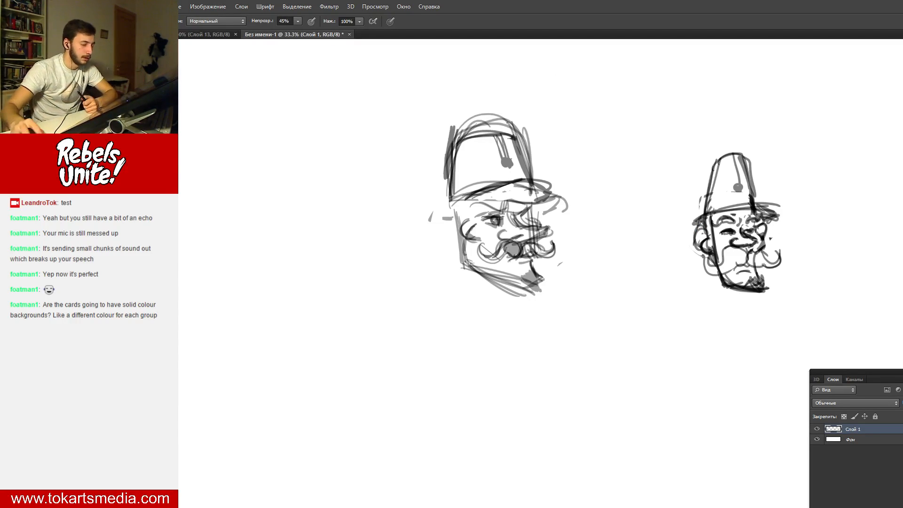
- Select the first head with a rectangular marquee and move it left across the canvas with Free Transform
{"action": "key", "text": "m"}
{"action": "mouse_move", "coordinate": [340, 85]}
{"action": "left_mouse_down"}
{"action": "mouse_move", "coordinate": [581, 258]}
{"action": "mouse_move", "coordinate": [622, 305]}
{"action": "left_mouse_up"}
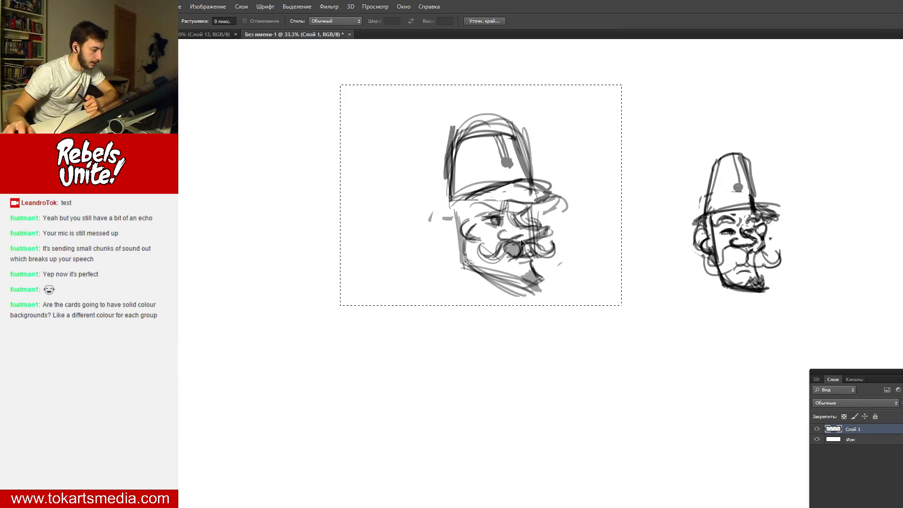
{"action": "left_click_drag", "start_coordinate": [537, 245], "coordinate": [516, 244]}
{"action": "right_click", "coordinate": [516, 245]}
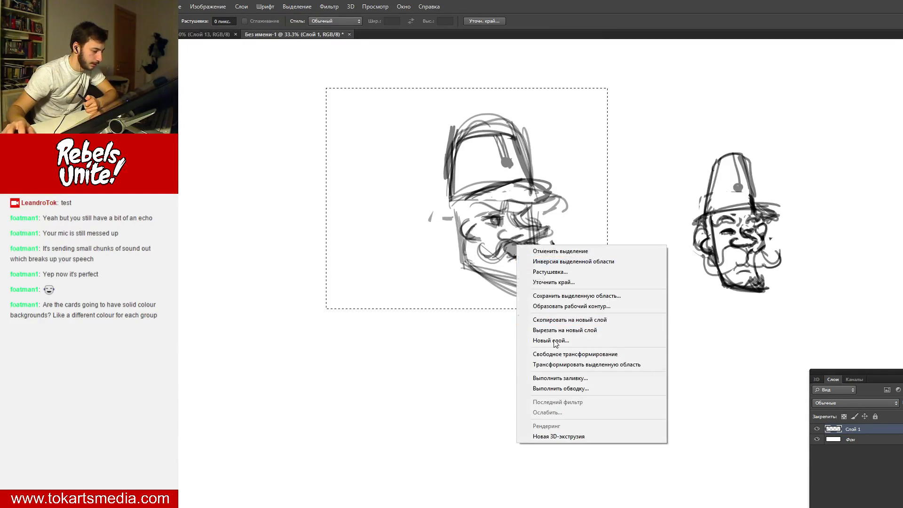
{"action": "left_click", "coordinate": [566, 359]}
{"action": "mouse_move", "coordinate": [448, 262]}
{"action": "left_mouse_down"}
{"action": "mouse_move", "coordinate": [303, 290]}
{"action": "mouse_move", "coordinate": [191, 287]}
{"action": "left_mouse_up"}
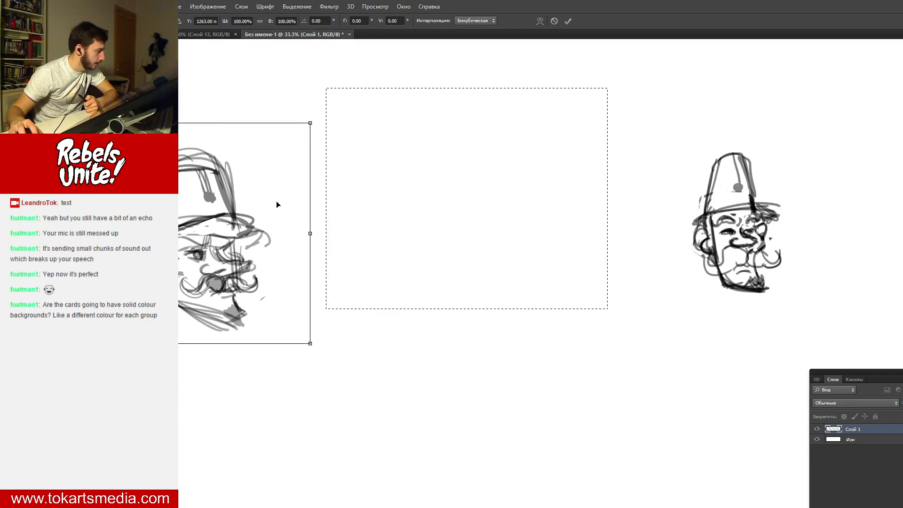
{"action": "key", "text": "v"}
{"action": "left_click", "coordinate": [530, 212]}
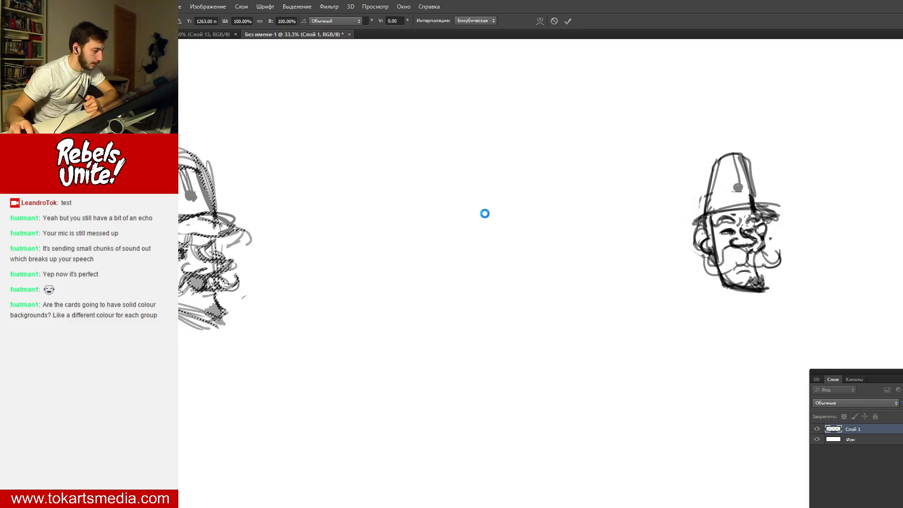
- Select the second head with a rectangular marquee and use Free Transform to move it into the space beside the first
{"action": "key", "text": "m"}
{"action": "mouse_move", "coordinate": [592, 90]}
{"action": "left_mouse_down"}
{"action": "mouse_move", "coordinate": [795, 307]}
{"action": "mouse_move", "coordinate": [738, 269]}
{"action": "mouse_move", "coordinate": [775, 307]}
{"action": "left_mouse_up"}
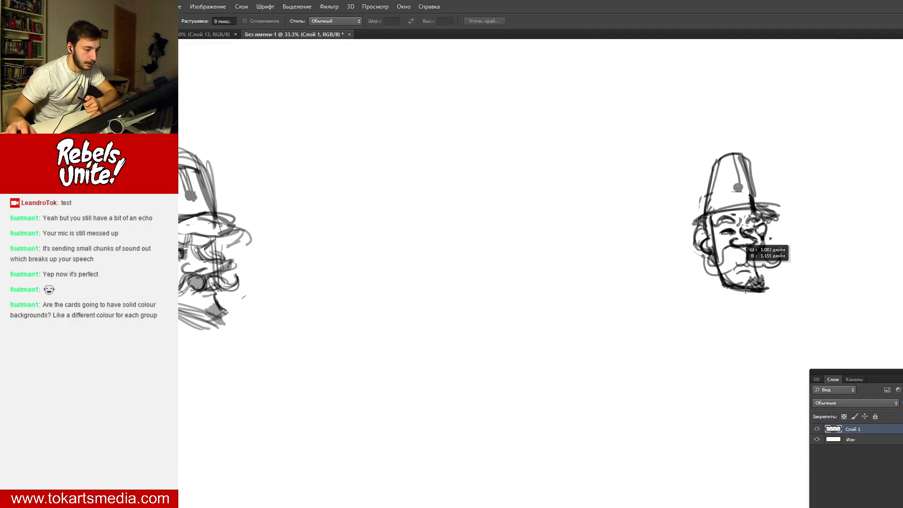
{"action": "left_click_drag", "start_coordinate": [652, 149], "coordinate": [773, 275]}
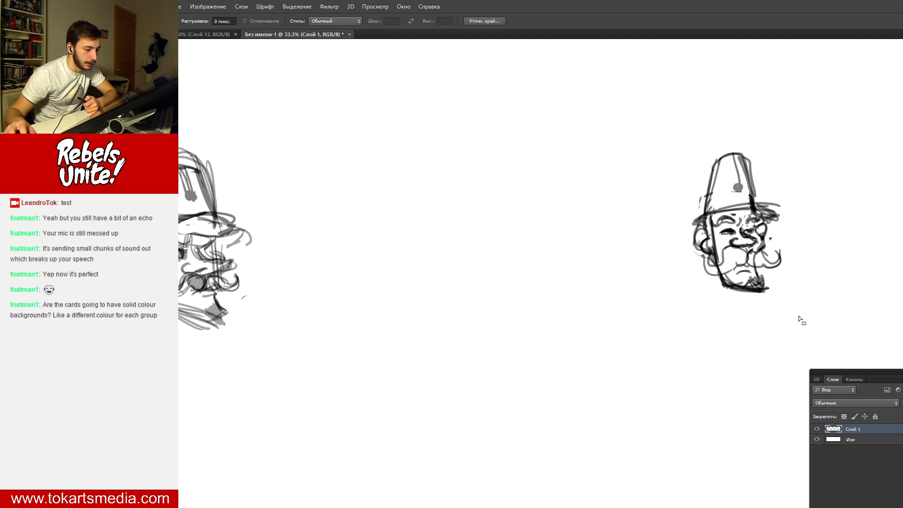
{"action": "right_click", "coordinate": [747, 290]}
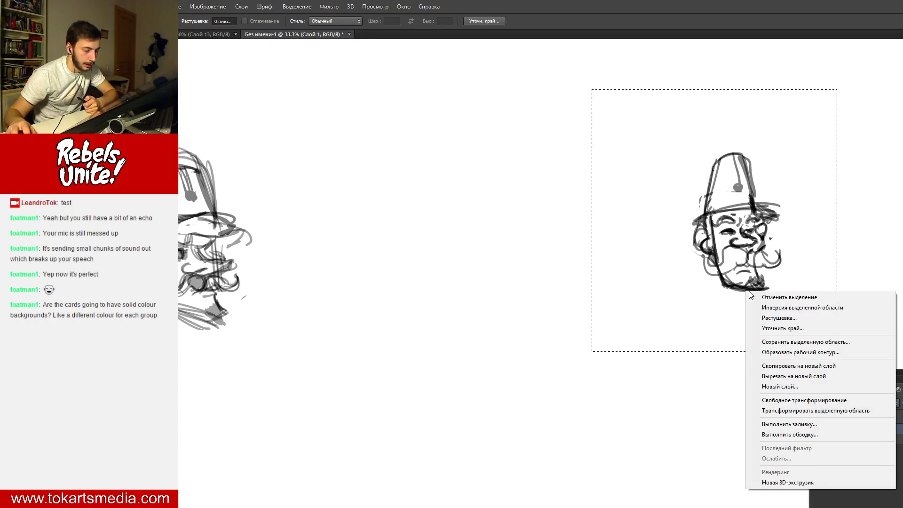
{"action": "left_click", "coordinate": [801, 400]}
{"action": "left_click_drag", "start_coordinate": [599, 307], "coordinate": [518, 307]}
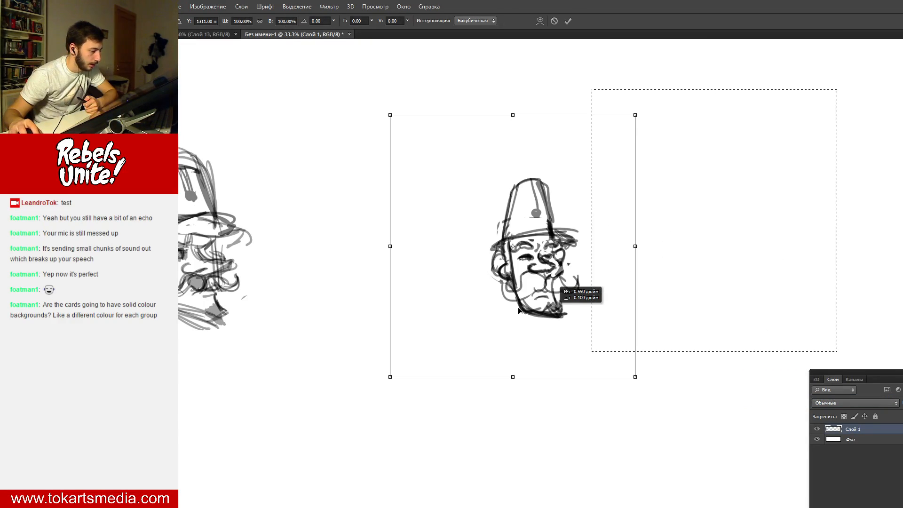
- Enlarge the second head to about 148%, shift it up, apply the transform and clear the selection
{"action": "left_click_drag", "start_coordinate": [357, 115], "coordinate": [323, 64]}
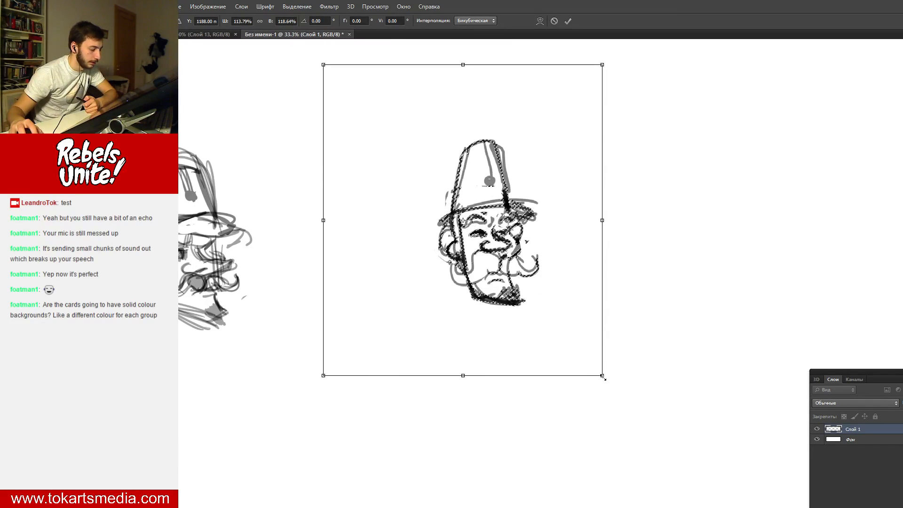
{"action": "left_click_drag", "start_coordinate": [684, 456], "coordinate": [687, 453]}
{"action": "scroll", "coordinate": [583, 306], "scroll_direction": "up", "scroll_amount": 1}
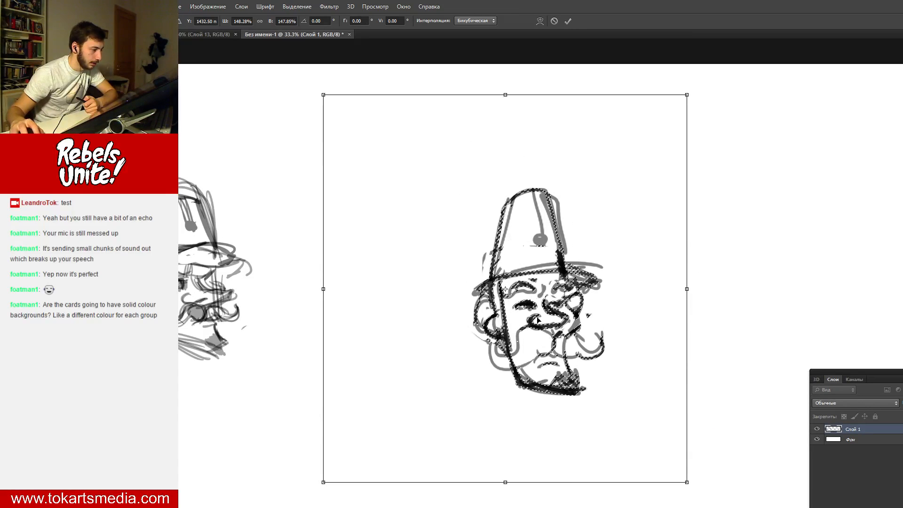
{"action": "left_click_drag", "start_coordinate": [543, 319], "coordinate": [526, 244]}
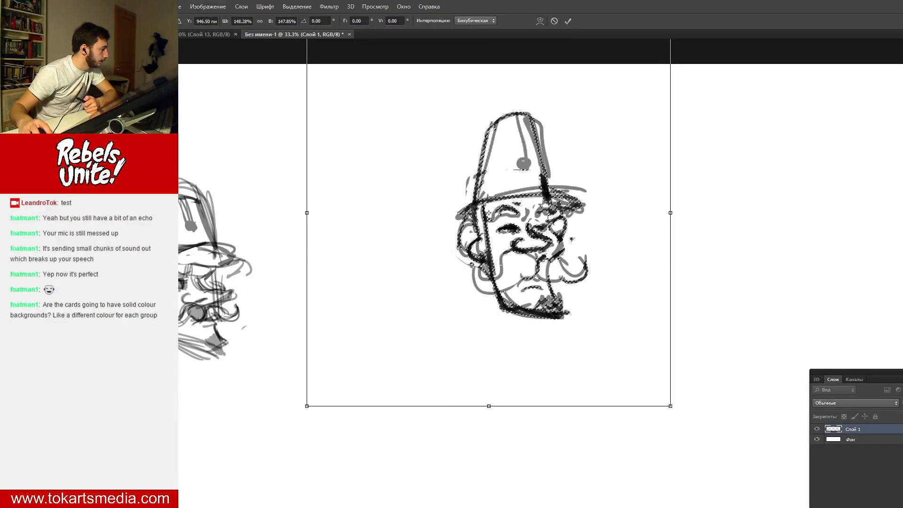
{"action": "key", "text": "m"}
{"action": "left_click", "coordinate": [498, 206]}
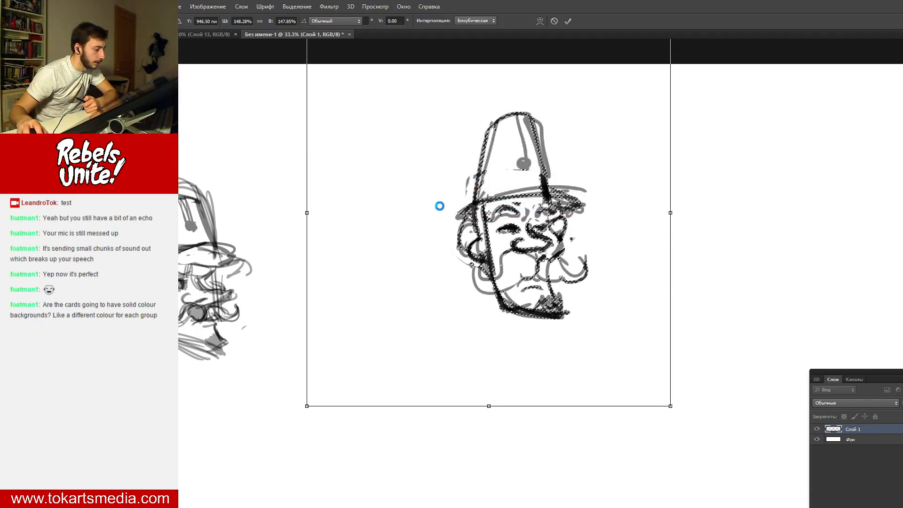
{"action": "key", "text": "ctrl+d"}
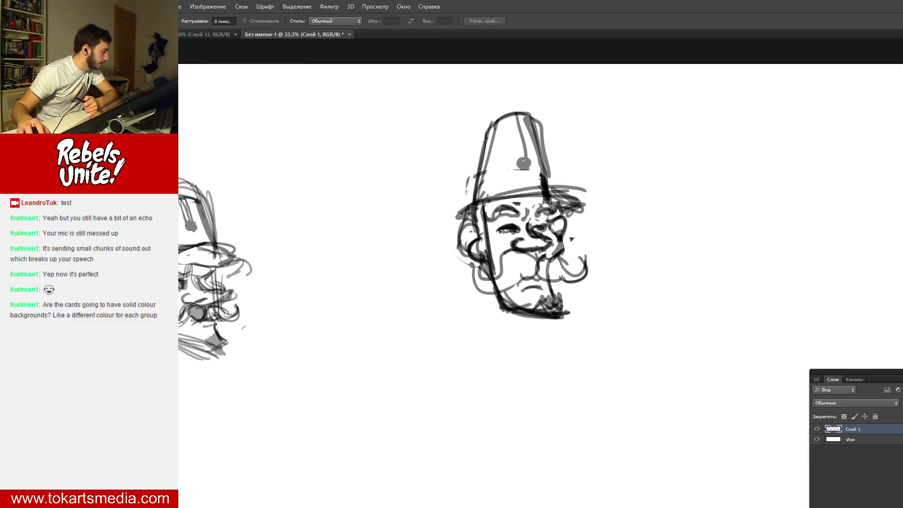
{"action": "key", "text": "z"}
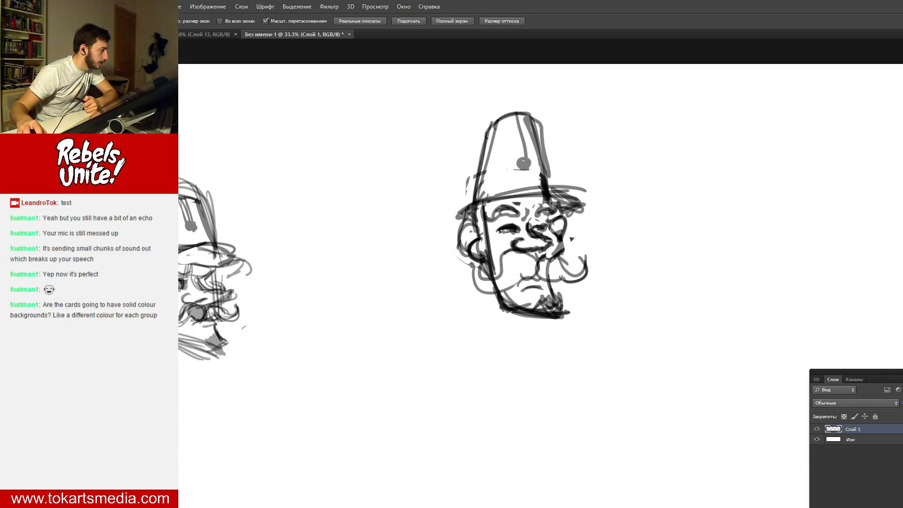
{"action": "left_click", "coordinate": [416, 186], "text": "alt"}
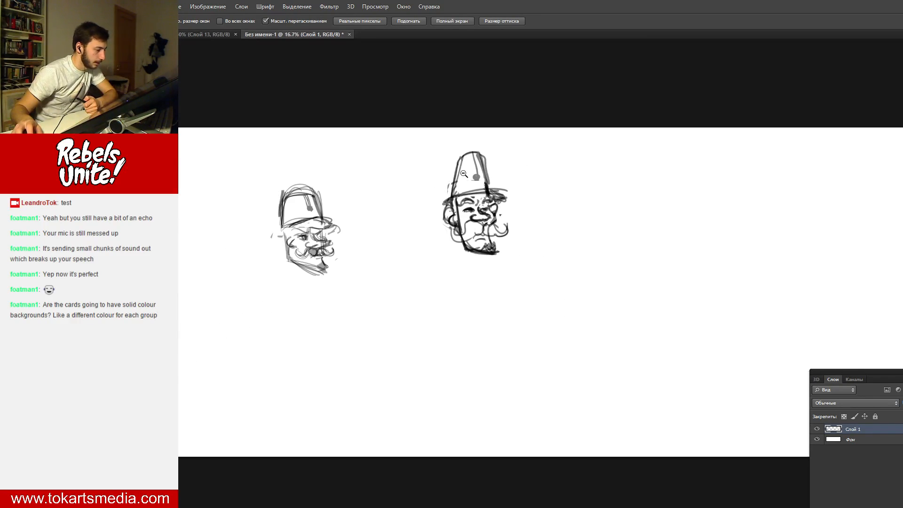
- Sketch a long torso below the second head with the Brush, adding buttons down the coat's edge, a star badge and the far side
{"action": "key", "text": "b"}
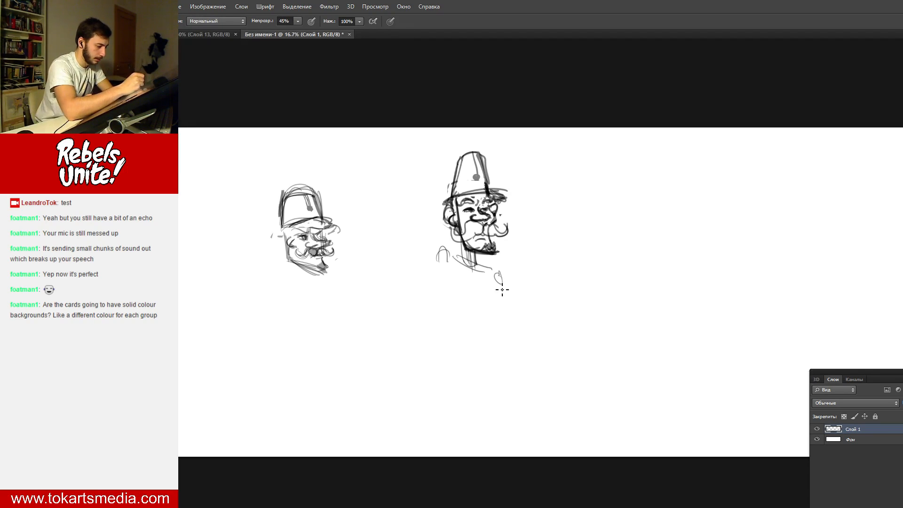
{"action": "left_click_drag", "start_coordinate": [452, 256], "coordinate": [464, 354]}
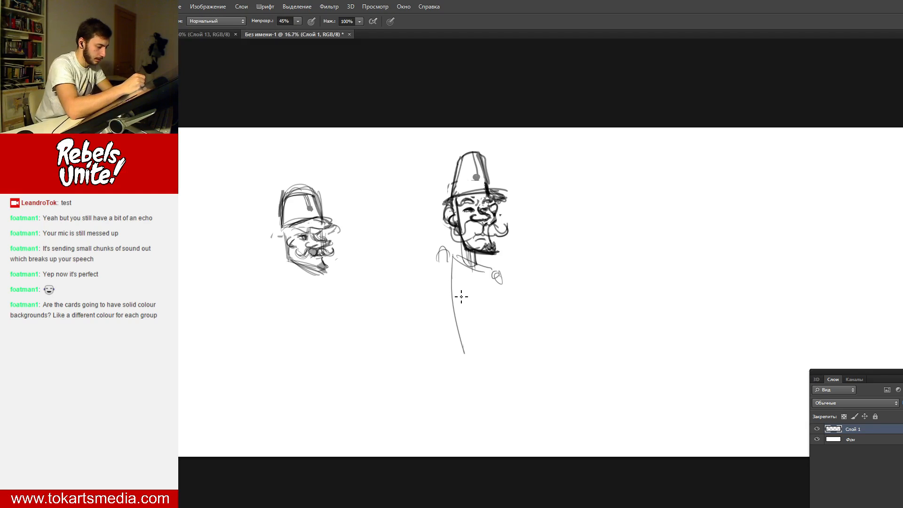
{"action": "left_click_drag", "start_coordinate": [453, 272], "coordinate": [467, 348]}
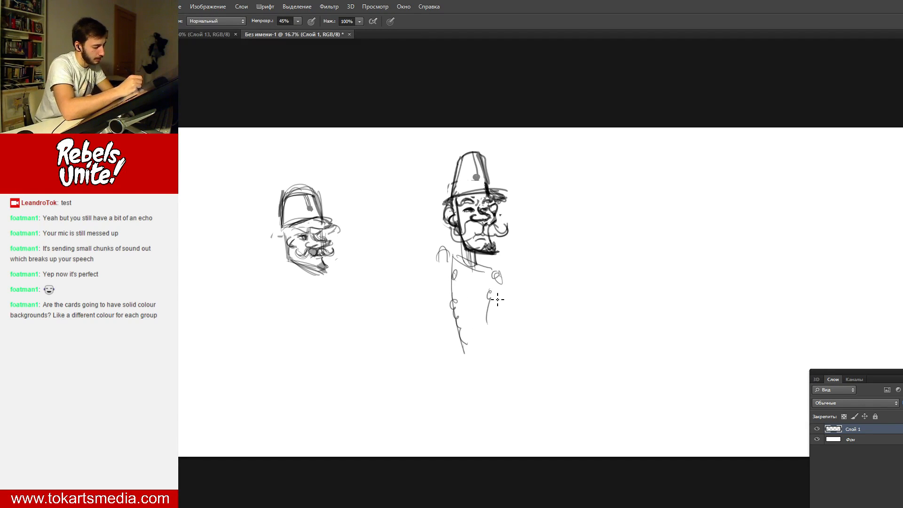
{"action": "left_click_drag", "start_coordinate": [496, 277], "coordinate": [490, 350]}
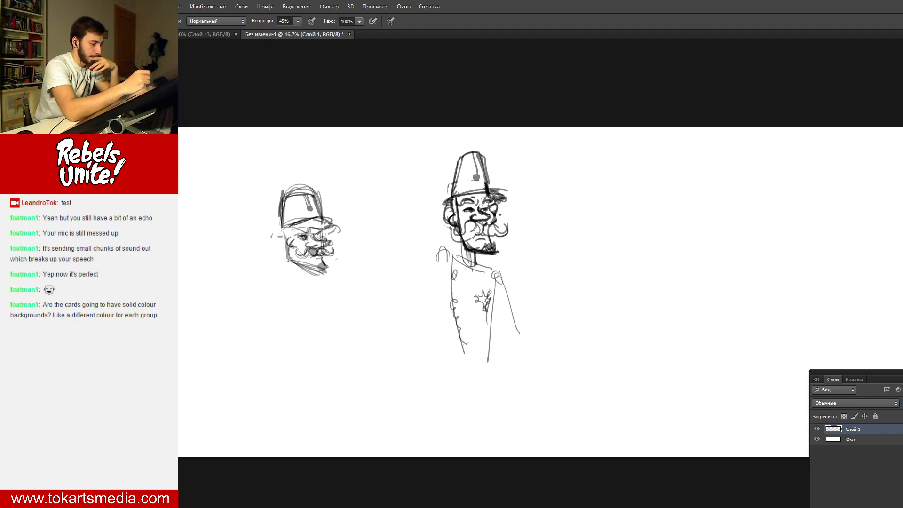
- Doodle a small looped shape on the empty canvas beside the figure and draw a large oval with propeller-like blades at its lowered arm
{"action": "left_click_drag", "start_coordinate": [602, 167], "coordinate": [606, 167]}
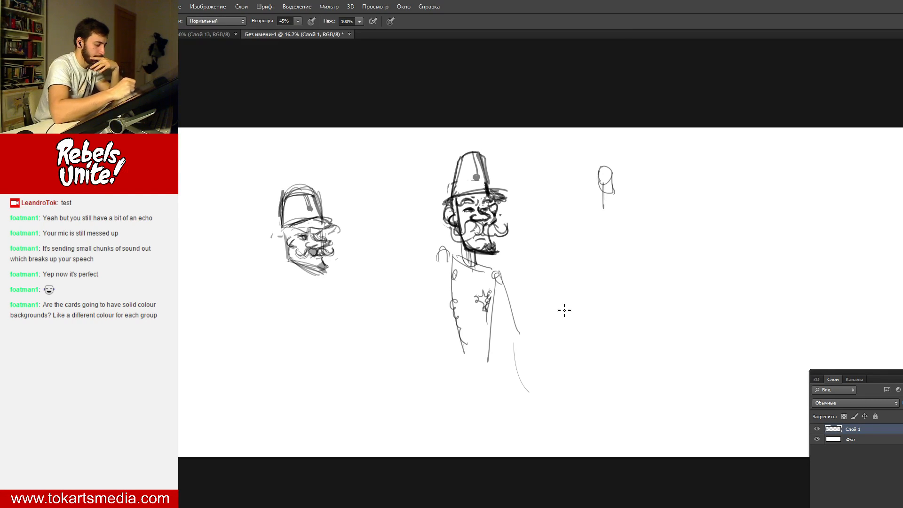
{"action": "left_click_drag", "start_coordinate": [564, 310], "coordinate": [554, 285]}
{"action": "left_click_drag", "start_coordinate": [535, 339], "coordinate": [545, 344]}
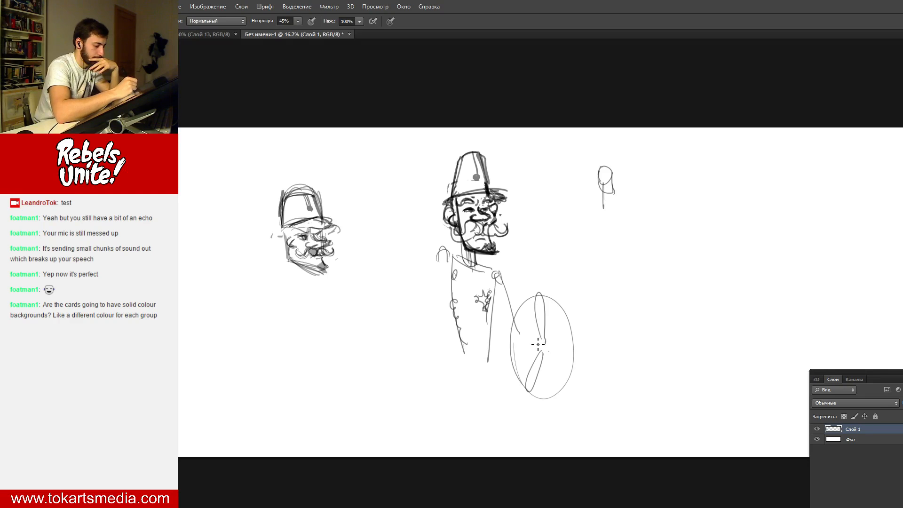
{"action": "left_click_drag", "start_coordinate": [544, 350], "coordinate": [526, 353]}
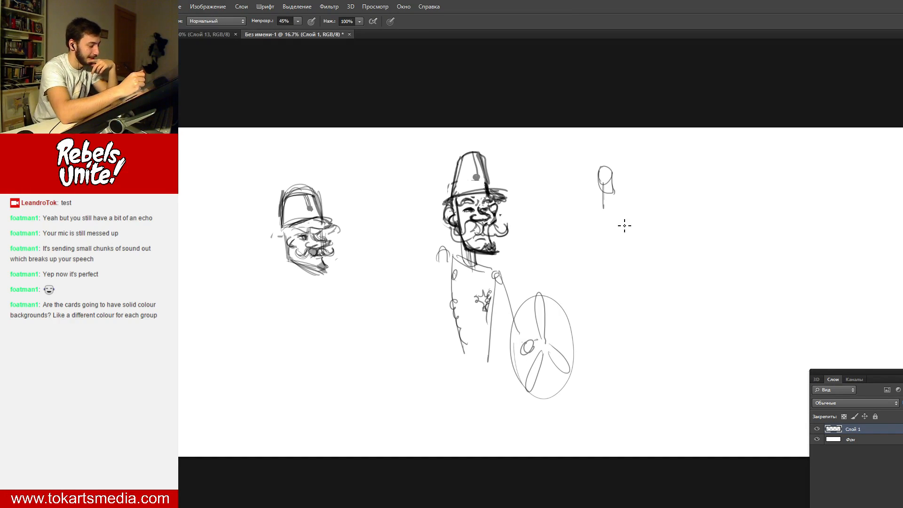
- Sketch the figure's other arm bent at the elbow with its hand at the waist, and add a long leg line
{"action": "mouse_move", "coordinate": [442, 253]}
{"action": "left_mouse_down"}
{"action": "mouse_move", "coordinate": [426, 327]}
{"action": "mouse_move", "coordinate": [449, 334]}
{"action": "mouse_move", "coordinate": [430, 327]}
{"action": "mouse_move", "coordinate": [463, 327]}
{"action": "mouse_move", "coordinate": [455, 320]}
{"action": "mouse_move", "coordinate": [467, 334]}
{"action": "mouse_move", "coordinate": [470, 306]}
{"action": "mouse_move", "coordinate": [461, 324]}
{"action": "mouse_move", "coordinate": [474, 331]}
{"action": "mouse_move", "coordinate": [472, 320]}
{"action": "mouse_move", "coordinate": [455, 344]}
{"action": "left_mouse_up"}
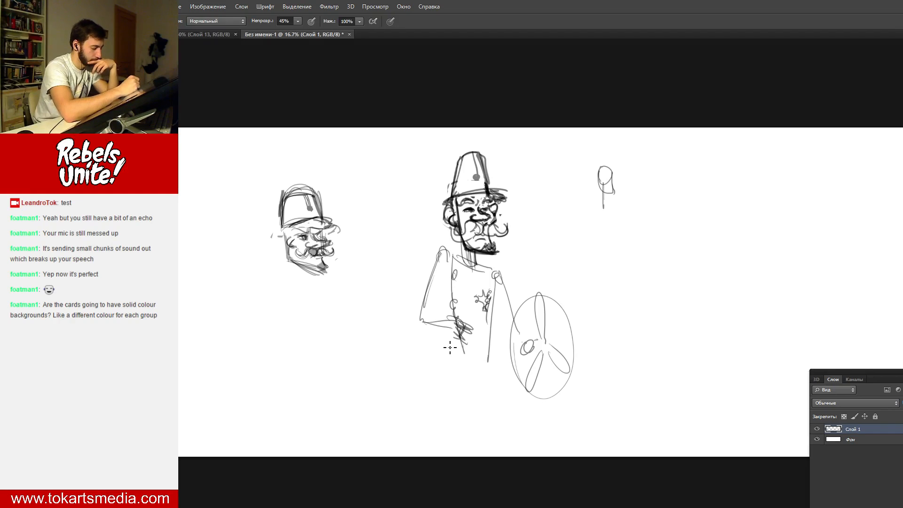
{"action": "left_click_drag", "start_coordinate": [436, 282], "coordinate": [410, 322]}
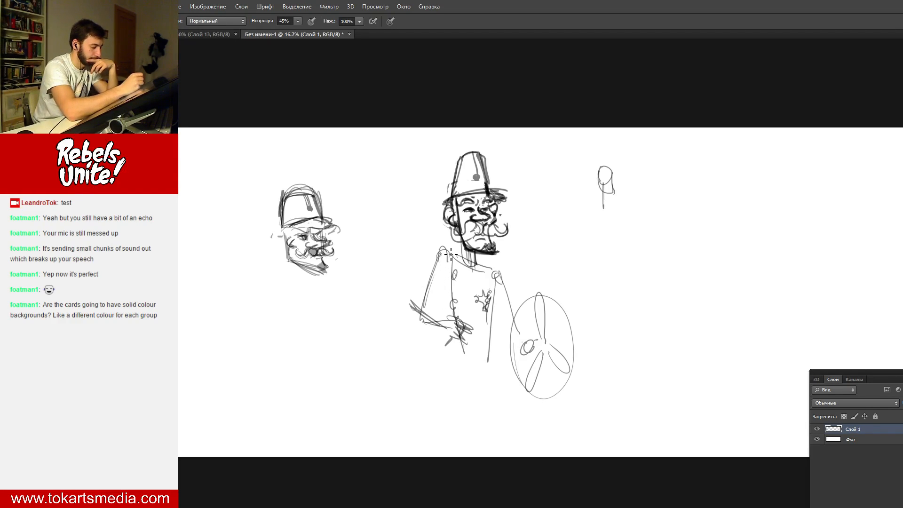
{"action": "left_click_drag", "start_coordinate": [450, 252], "coordinate": [416, 312]}
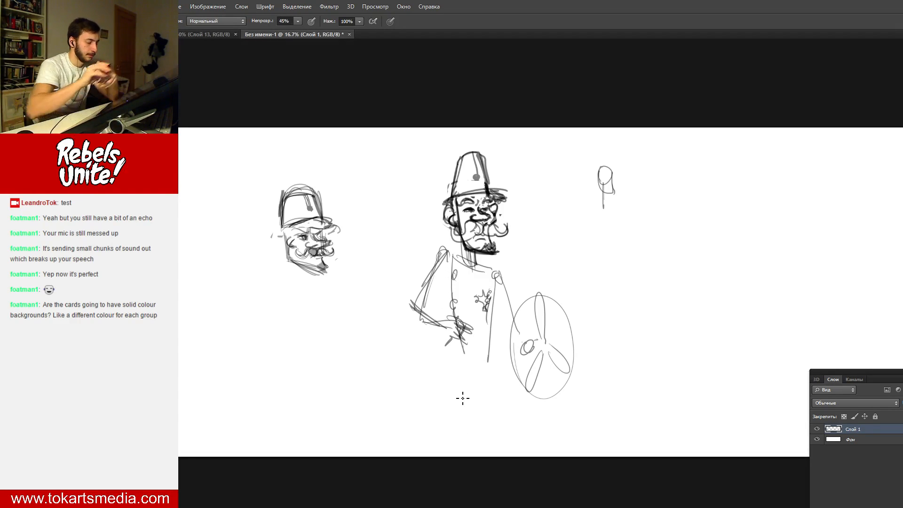
{"action": "left_click_drag", "start_coordinate": [460, 337], "coordinate": [453, 435]}
- Select the whole figure with a rectangular marquee, scale it to about 76% width and 71% height with Free Transform, apply and deselect
{"action": "key", "text": "m"}
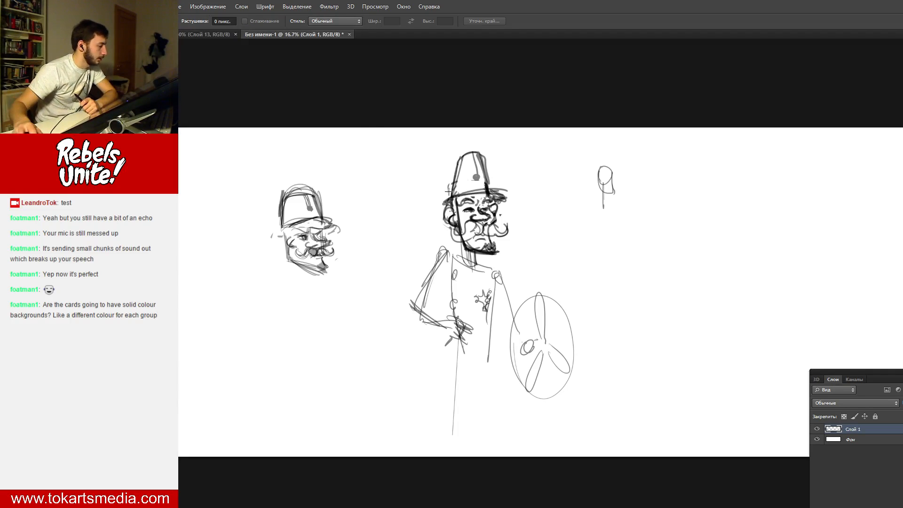
{"action": "left_click_drag", "start_coordinate": [368, 128], "coordinate": [591, 450]}
{"action": "right_click", "coordinate": [522, 351]}
{"action": "left_click", "coordinate": [564, 272]}
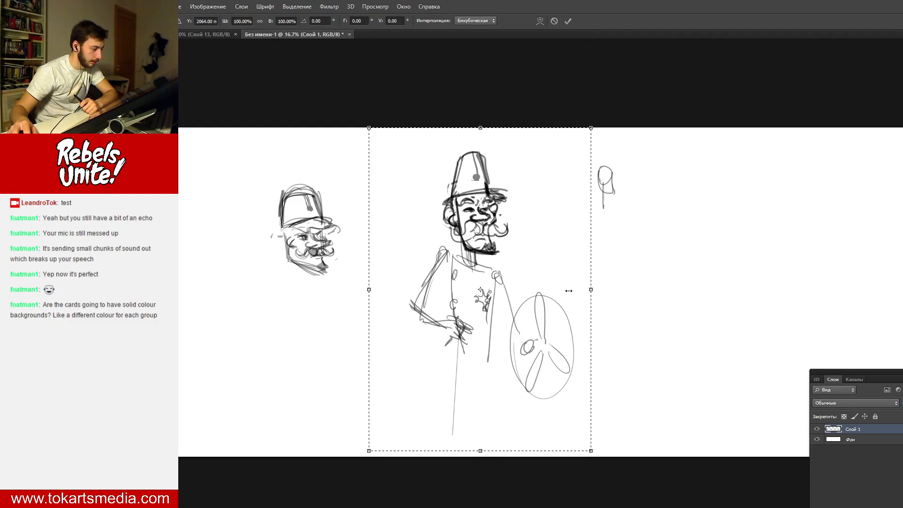
{"action": "left_click_drag", "start_coordinate": [569, 291], "coordinate": [571, 291]}
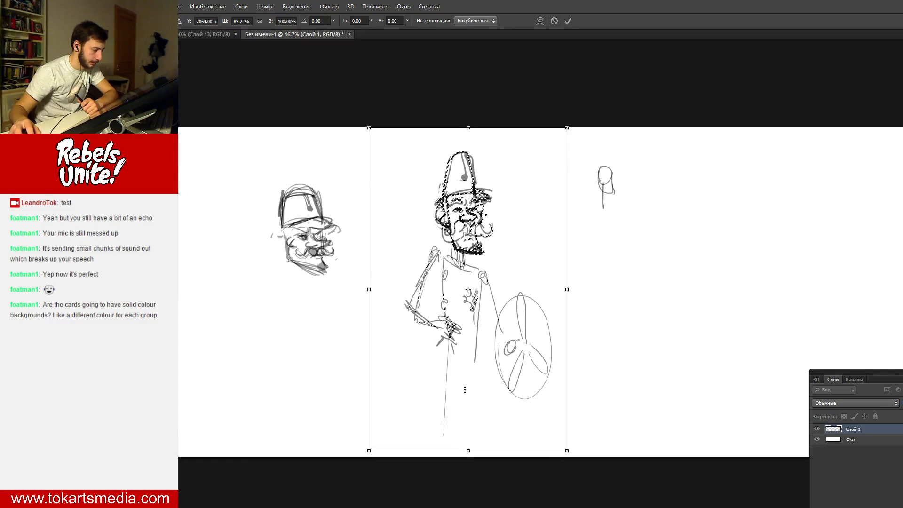
{"action": "mouse_move", "coordinate": [465, 389]}
{"action": "left_mouse_down"}
{"action": "mouse_move", "coordinate": [464, 377]}
{"action": "mouse_move", "coordinate": [464, 387]}
{"action": "left_mouse_up"}
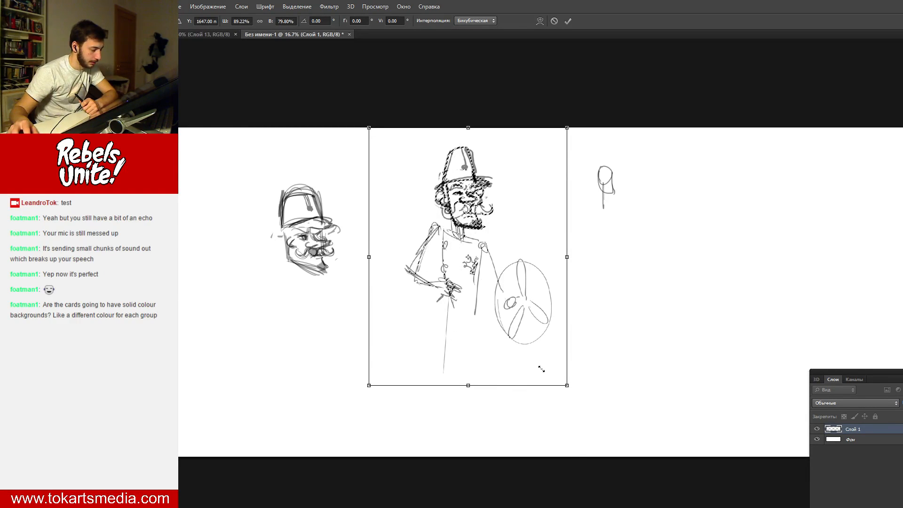
{"action": "left_click_drag", "start_coordinate": [570, 388], "coordinate": [538, 358]}
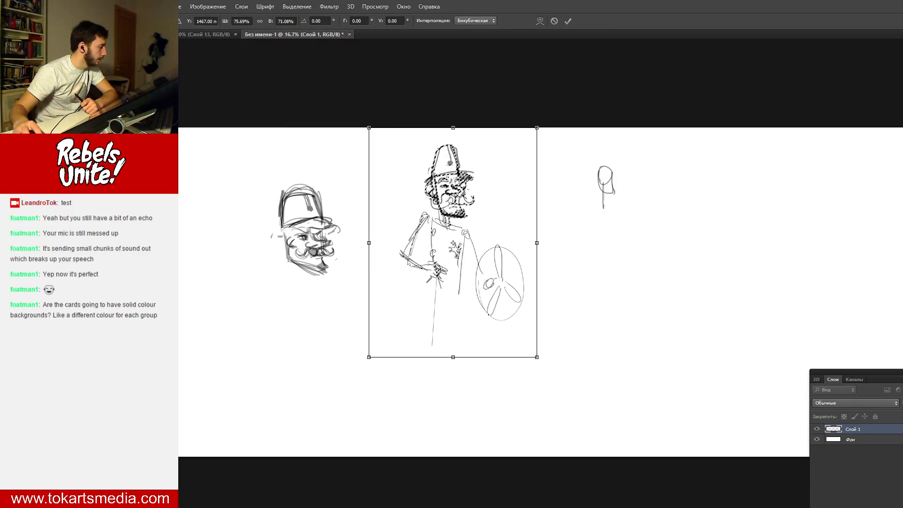
{"action": "key", "text": "b"}
{"action": "left_click", "coordinate": [522, 206]}
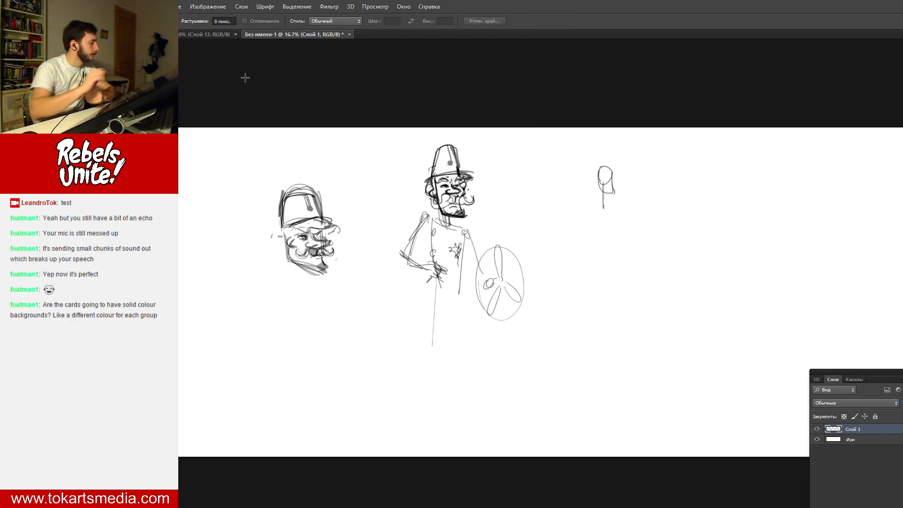
- Rework the figure's torso with the Brush, building up a rounded rib cage, centre line, narrow waist and tapered pelvis
{"action": "key", "text": "b"}
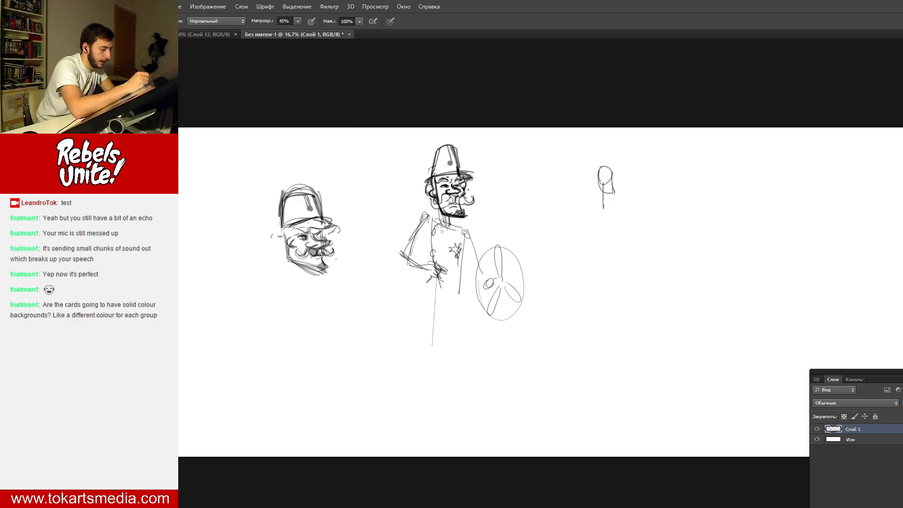
{"action": "mouse_move", "coordinate": [440, 222]}
{"action": "left_mouse_down"}
{"action": "mouse_move", "coordinate": [429, 264]}
{"action": "mouse_move", "coordinate": [430, 238]}
{"action": "mouse_move", "coordinate": [463, 258]}
{"action": "mouse_move", "coordinate": [462, 276]}
{"action": "mouse_move", "coordinate": [462, 266]}
{"action": "mouse_move", "coordinate": [432, 269]}
{"action": "left_mouse_up"}
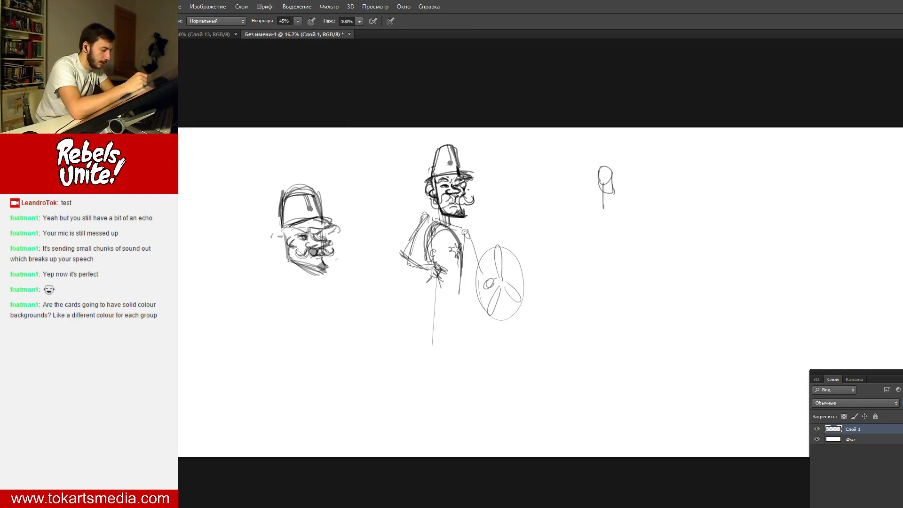
{"action": "left_click_drag", "start_coordinate": [432, 238], "coordinate": [428, 283]}
{"action": "mouse_move", "coordinate": [427, 266]}
{"action": "left_mouse_down"}
{"action": "mouse_move", "coordinate": [461, 282]}
{"action": "mouse_move", "coordinate": [449, 267]}
{"action": "mouse_move", "coordinate": [469, 280]}
{"action": "left_mouse_up"}
{"action": "left_click_drag", "start_coordinate": [451, 220], "coordinate": [452, 268]}
{"action": "left_click_drag", "start_coordinate": [425, 304], "coordinate": [451, 329]}
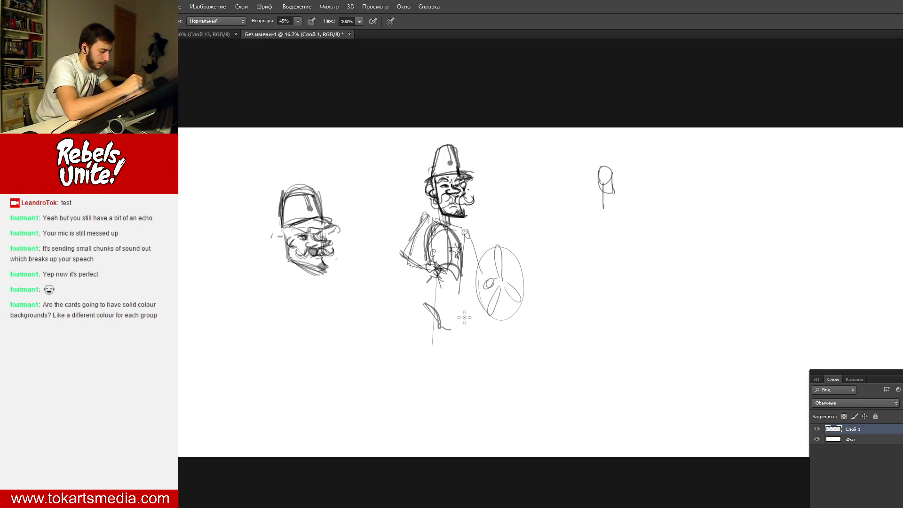
{"action": "mouse_move", "coordinate": [463, 299]}
{"action": "left_mouse_down"}
{"action": "mouse_move", "coordinate": [446, 328]}
{"action": "mouse_move", "coordinate": [459, 300]}
{"action": "mouse_move", "coordinate": [470, 299]}
{"action": "mouse_move", "coordinate": [437, 306]}
{"action": "left_mouse_up"}
{"action": "left_click_drag", "start_coordinate": [430, 264], "coordinate": [433, 301]}
{"action": "mouse_move", "coordinate": [467, 242]}
{"action": "left_mouse_down"}
{"action": "mouse_move", "coordinate": [456, 314]}
{"action": "mouse_move", "coordinate": [441, 328]}
{"action": "left_mouse_up"}
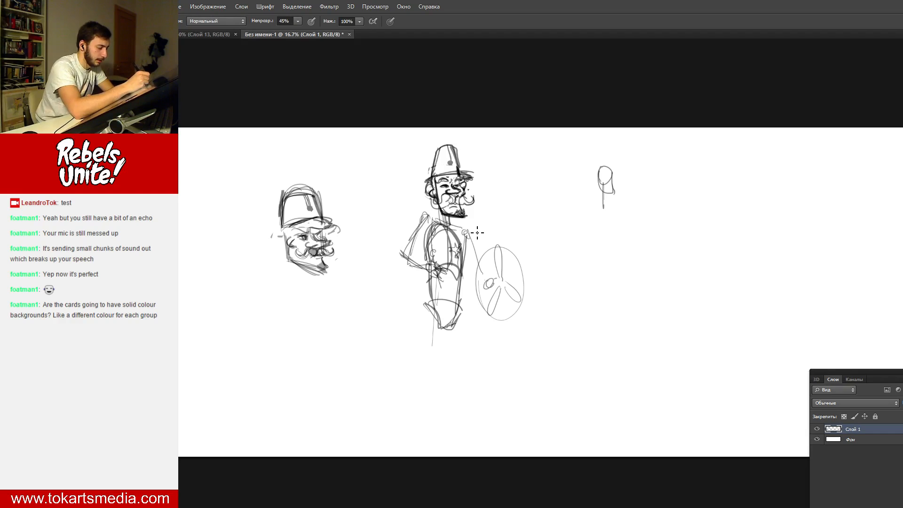
- Sketch a pointed shoulder and two long thin legs in a wide stance, finishing them with small feet
{"action": "mouse_move", "coordinate": [474, 225]}
{"action": "left_mouse_down"}
{"action": "mouse_move", "coordinate": [441, 216]}
{"action": "mouse_move", "coordinate": [425, 222]}
{"action": "mouse_move", "coordinate": [464, 213]}
{"action": "mouse_move", "coordinate": [480, 265]}
{"action": "left_mouse_up"}
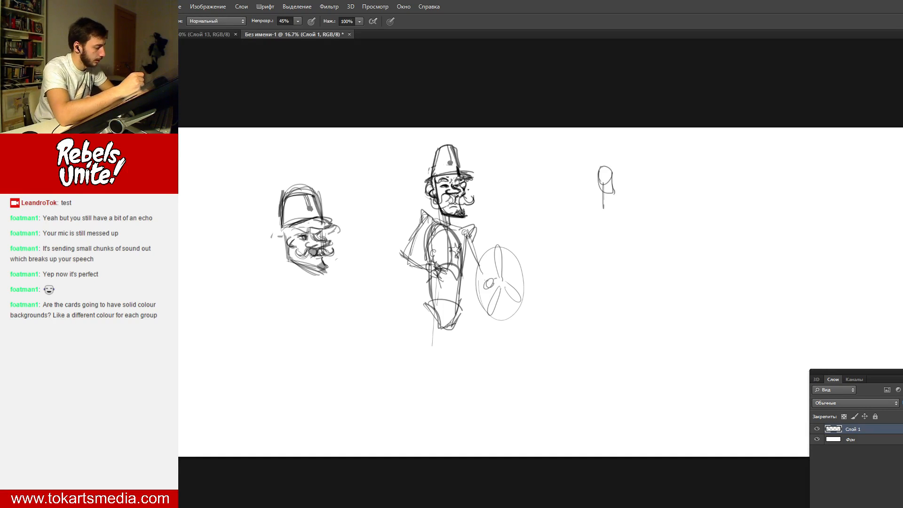
{"action": "mouse_move", "coordinate": [453, 323]}
{"action": "left_mouse_down"}
{"action": "mouse_move", "coordinate": [469, 298]}
{"action": "mouse_move", "coordinate": [442, 420]}
{"action": "mouse_move", "coordinate": [456, 415]}
{"action": "mouse_move", "coordinate": [463, 323]}
{"action": "mouse_move", "coordinate": [455, 363]}
{"action": "left_mouse_up"}
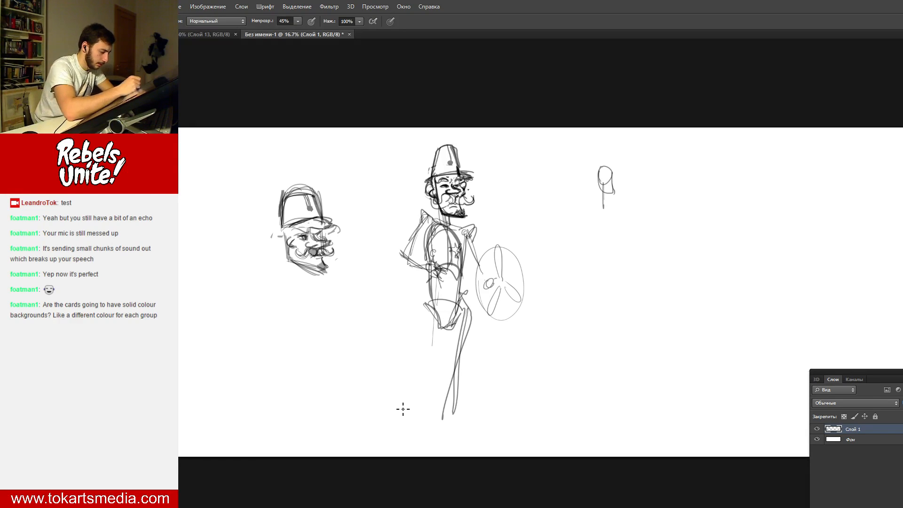
{"action": "left_click_drag", "start_coordinate": [433, 310], "coordinate": [394, 418]}
{"action": "left_click_drag", "start_coordinate": [422, 352], "coordinate": [390, 427]}
{"action": "left_click_drag", "start_coordinate": [427, 332], "coordinate": [391, 435]}
{"action": "left_click_drag", "start_coordinate": [455, 430], "coordinate": [438, 439]}
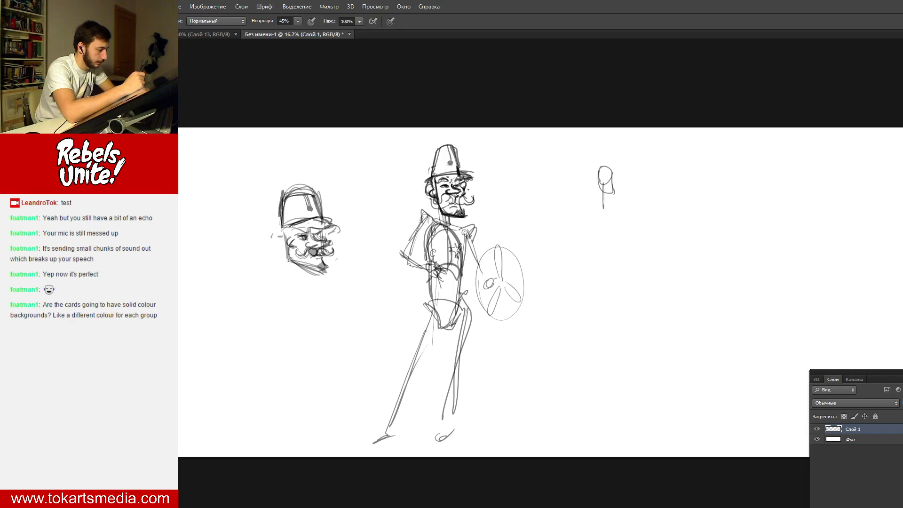
- Draw a raised forearm and hand holding a long blunt-ended baton across the shoulders, undoing and redrawing the baton once
{"action": "mouse_move", "coordinate": [402, 256]}
{"action": "left_mouse_down"}
{"action": "mouse_move", "coordinate": [411, 211]}
{"action": "mouse_move", "coordinate": [423, 214]}
{"action": "mouse_move", "coordinate": [417, 247]}
{"action": "mouse_move", "coordinate": [402, 213]}
{"action": "mouse_move", "coordinate": [425, 195]}
{"action": "mouse_move", "coordinate": [403, 222]}
{"action": "mouse_move", "coordinate": [378, 218]}
{"action": "left_mouse_up"}
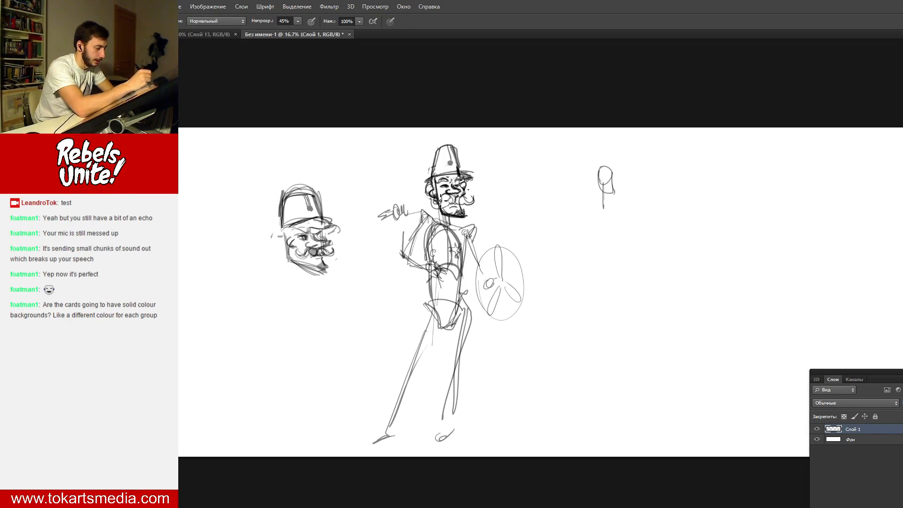
{"action": "left_click_drag", "start_coordinate": [485, 212], "coordinate": [421, 208]}
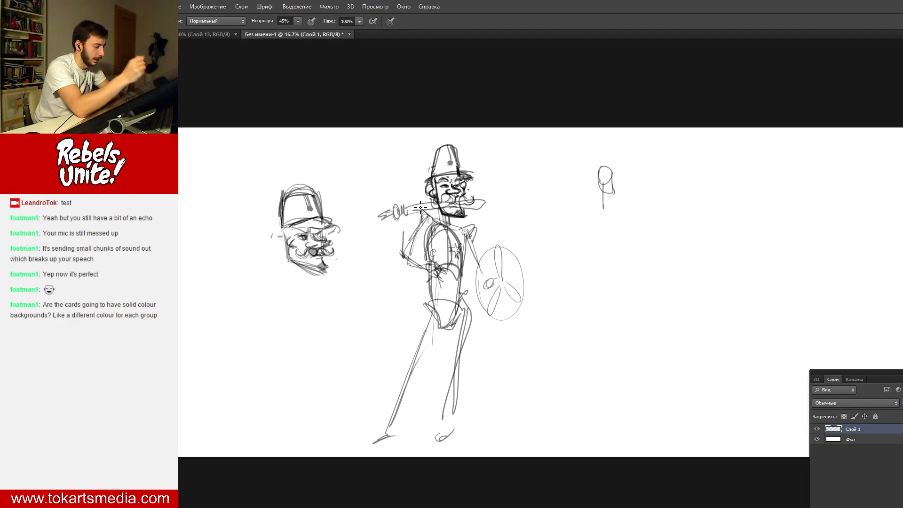
{"action": "key", "text": "ctrl+z"}
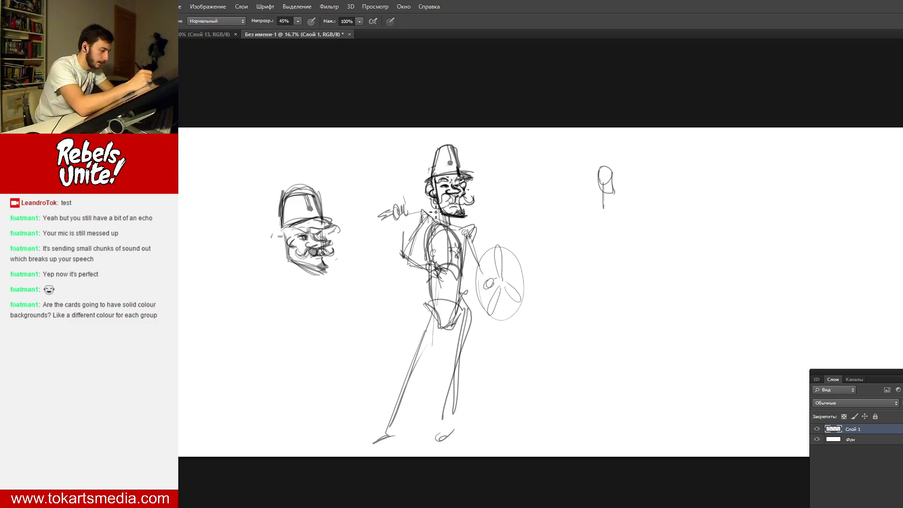
{"action": "left_click_drag", "start_coordinate": [405, 207], "coordinate": [474, 207]}
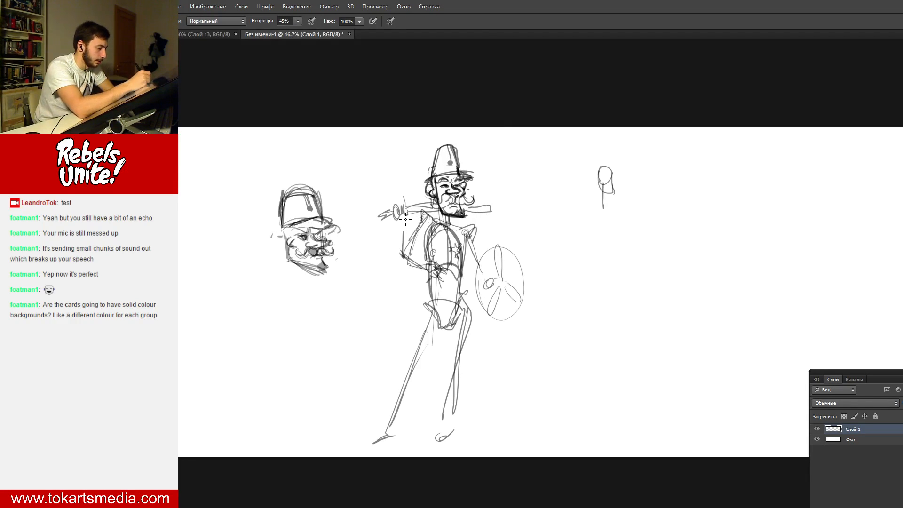
{"action": "mouse_move", "coordinate": [402, 216]}
{"action": "left_mouse_down"}
{"action": "mouse_move", "coordinate": [395, 260]}
{"action": "mouse_move", "coordinate": [413, 227]}
{"action": "left_mouse_up"}
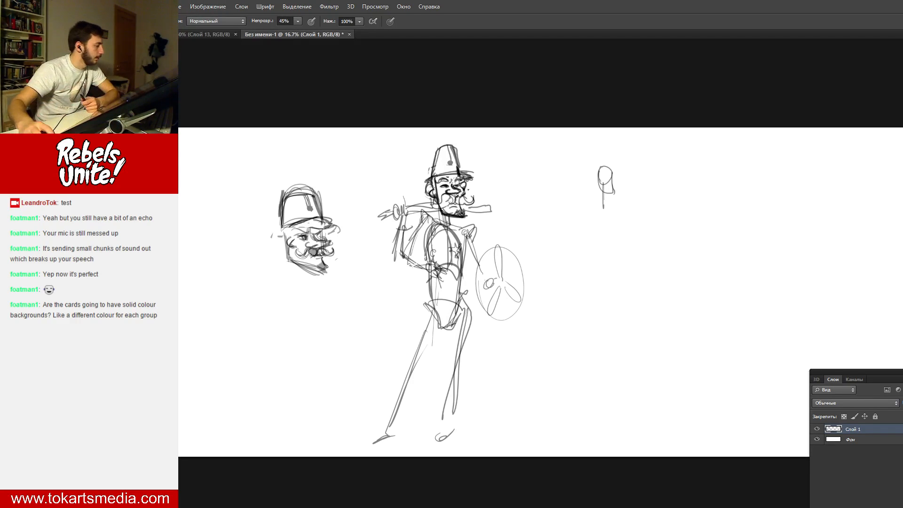
- Select the bladed oval with a rectangular marquee, move it below the first head with Free Transform and apply the move
{"action": "key", "text": "m"}
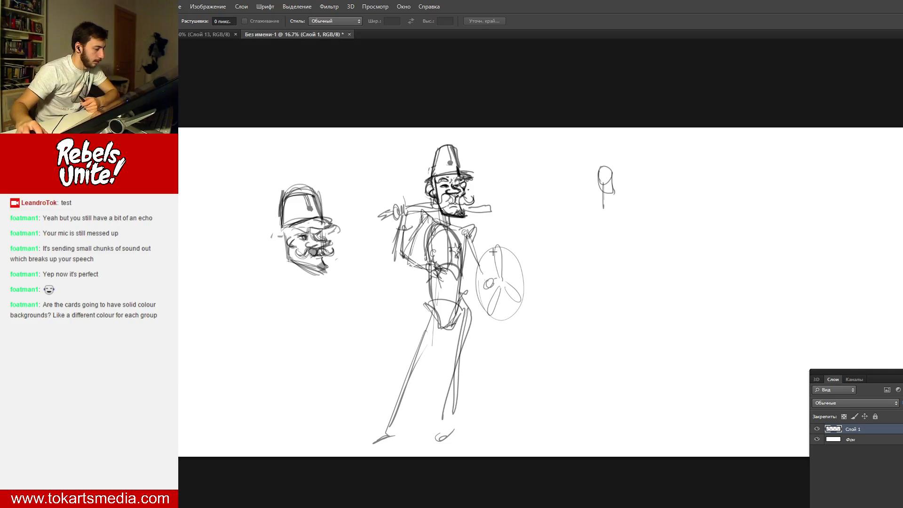
{"action": "left_click_drag", "start_coordinate": [534, 240], "coordinate": [493, 299]}
{"action": "right_click", "coordinate": [493, 299]}
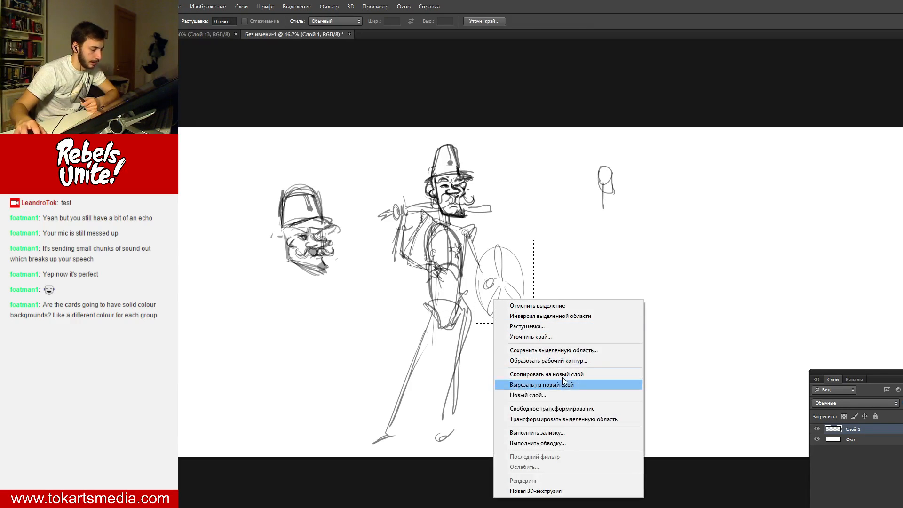
{"action": "left_click", "coordinate": [564, 408]}
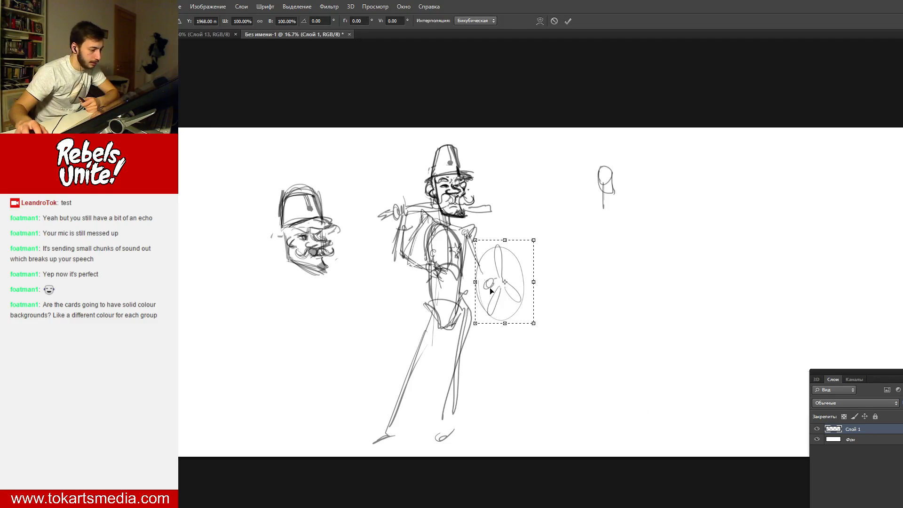
{"action": "left_click_drag", "start_coordinate": [490, 288], "coordinate": [248, 341]}
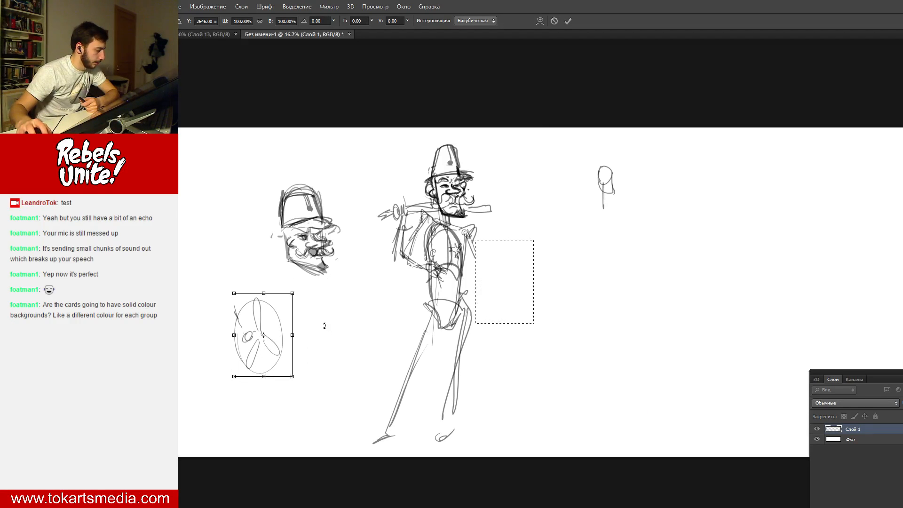
{"action": "key", "text": "m"}
{"action": "key", "text": "Return"}
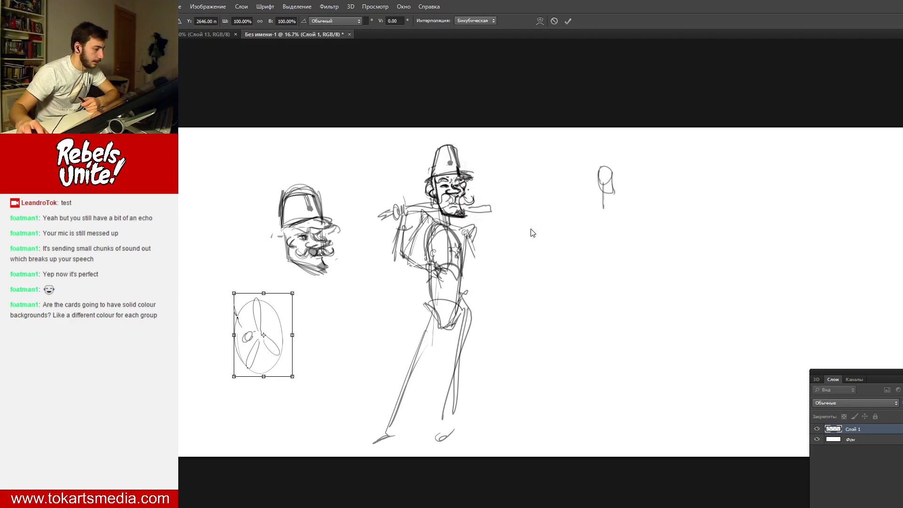
- With the Brush, fill out the raised arm and gripping hand and sketch the other arm hanging straight down beside the torso
{"action": "key", "text": "b"}
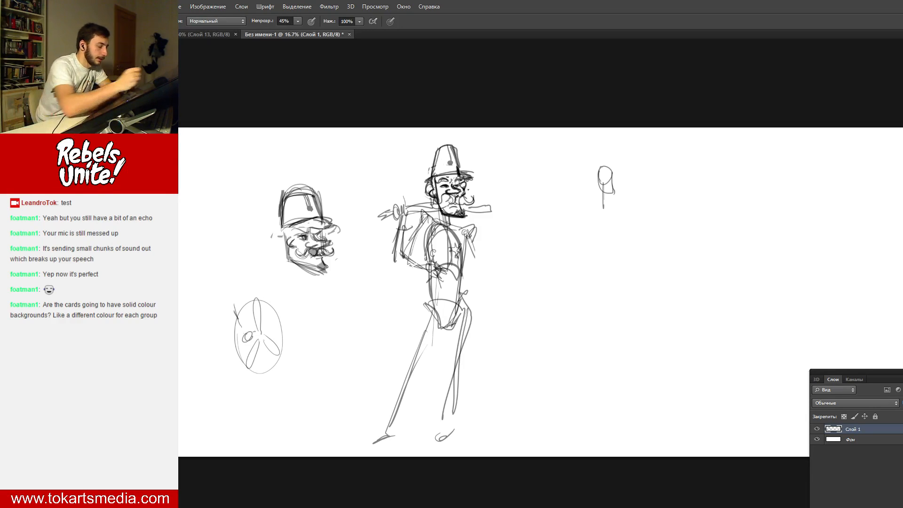
{"action": "mouse_move", "coordinate": [468, 241]}
{"action": "left_mouse_down"}
{"action": "mouse_move", "coordinate": [469, 276]}
{"action": "mouse_move", "coordinate": [461, 232]}
{"action": "mouse_move", "coordinate": [472, 306]}
{"action": "left_mouse_up"}
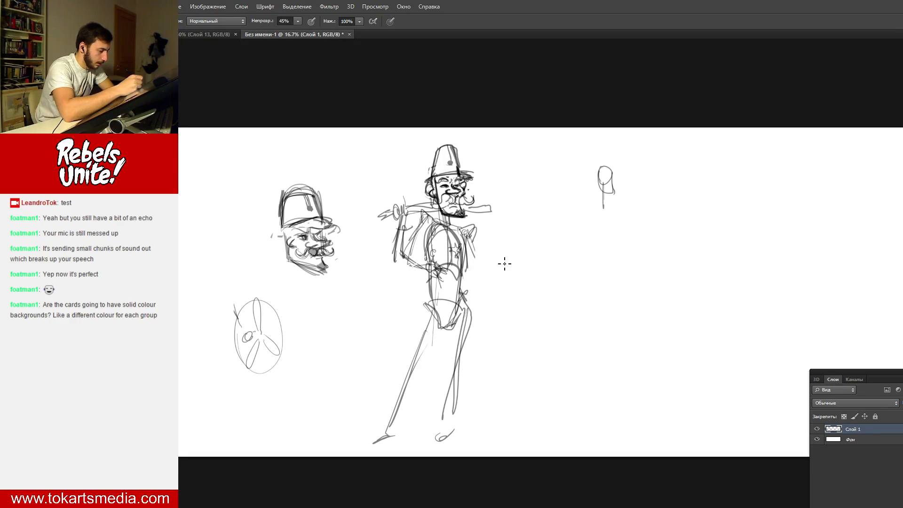
{"action": "mouse_move", "coordinate": [401, 217]}
{"action": "left_mouse_down"}
{"action": "mouse_move", "coordinate": [393, 271]}
{"action": "mouse_move", "coordinate": [419, 269]}
{"action": "mouse_move", "coordinate": [427, 246]}
{"action": "left_mouse_up"}
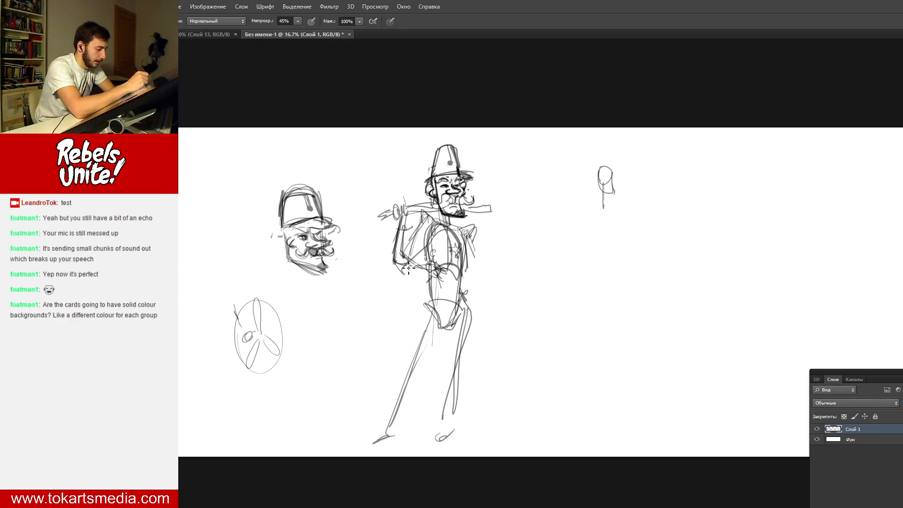
{"action": "mouse_move", "coordinate": [404, 274]}
{"action": "left_mouse_down"}
{"action": "mouse_move", "coordinate": [432, 242]}
{"action": "mouse_move", "coordinate": [423, 242]}
{"action": "mouse_move", "coordinate": [427, 225]}
{"action": "mouse_move", "coordinate": [419, 233]}
{"action": "mouse_move", "coordinate": [410, 201]}
{"action": "mouse_move", "coordinate": [382, 214]}
{"action": "left_mouse_up"}
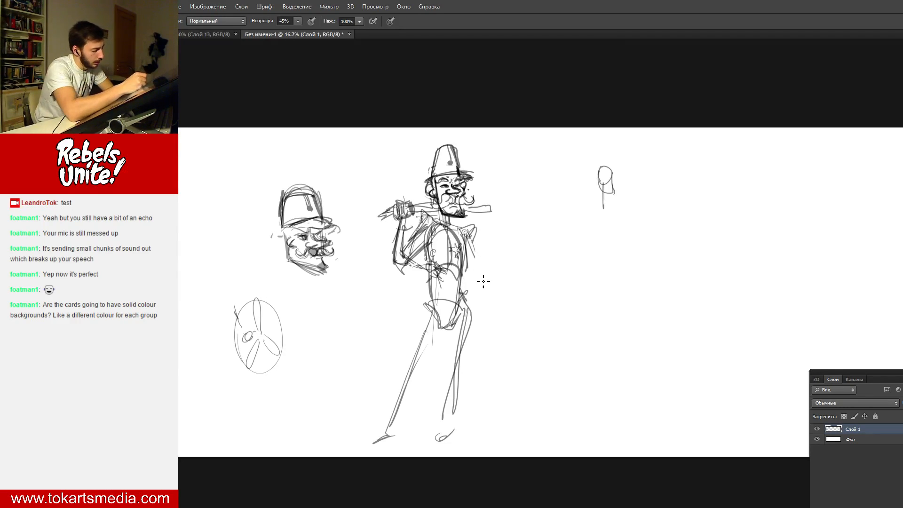
{"action": "mouse_move", "coordinate": [471, 243]}
{"action": "left_mouse_down"}
{"action": "mouse_move", "coordinate": [478, 312]}
{"action": "mouse_move", "coordinate": [471, 241]}
{"action": "mouse_move", "coordinate": [486, 328]}
{"action": "mouse_move", "coordinate": [480, 290]}
{"action": "mouse_move", "coordinate": [484, 328]}
{"action": "mouse_move", "coordinate": [487, 292]}
{"action": "mouse_move", "coordinate": [464, 402]}
{"action": "mouse_move", "coordinate": [453, 315]}
{"action": "left_mouse_up"}
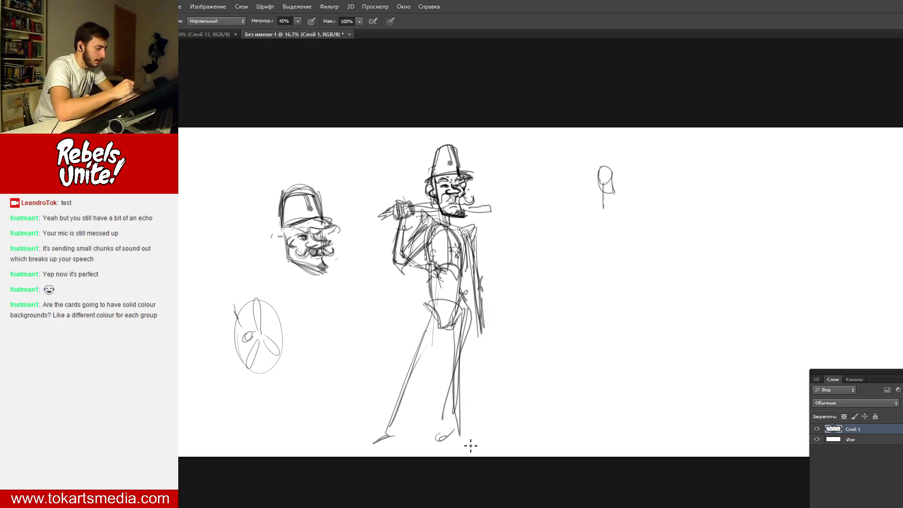
- Sketch straighter, nearly vertical trouser lines over both legs of the large figure
{"action": "mouse_move", "coordinate": [468, 443]}
{"action": "left_mouse_down"}
{"action": "mouse_move", "coordinate": [460, 331]}
{"action": "mouse_move", "coordinate": [461, 357]}
{"action": "left_mouse_up"}
{"action": "left_click_drag", "start_coordinate": [459, 357], "coordinate": [467, 391]}
{"action": "mouse_move", "coordinate": [424, 311]}
{"action": "left_mouse_down"}
{"action": "mouse_move", "coordinate": [413, 431]}
{"action": "mouse_move", "coordinate": [414, 395]}
{"action": "left_mouse_up"}
{"action": "left_click_drag", "start_coordinate": [416, 343], "coordinate": [411, 433]}
{"action": "left_click_drag", "start_coordinate": [423, 312], "coordinate": [418, 416]}
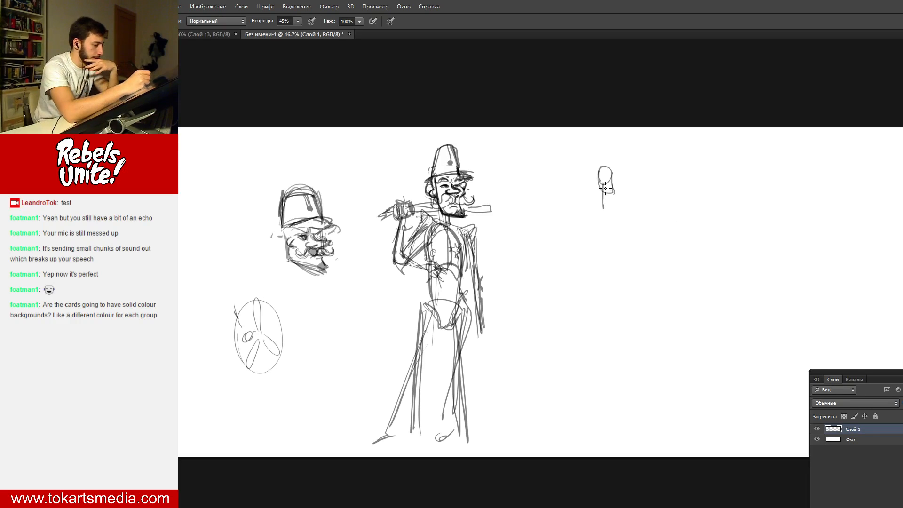
- Build the small thumbnail figure from its oval head, adding a rib cage, shoulders, a bent arm, a lowered arm and a pelvis
{"action": "mouse_move", "coordinate": [600, 169]}
{"action": "left_mouse_down"}
{"action": "mouse_move", "coordinate": [614, 192]}
{"action": "mouse_move", "coordinate": [598, 224]}
{"action": "mouse_move", "coordinate": [611, 228]}
{"action": "mouse_move", "coordinate": [614, 200]}
{"action": "mouse_move", "coordinate": [606, 225]}
{"action": "left_mouse_up"}
{"action": "left_click_drag", "start_coordinate": [588, 184], "coordinate": [585, 207]}
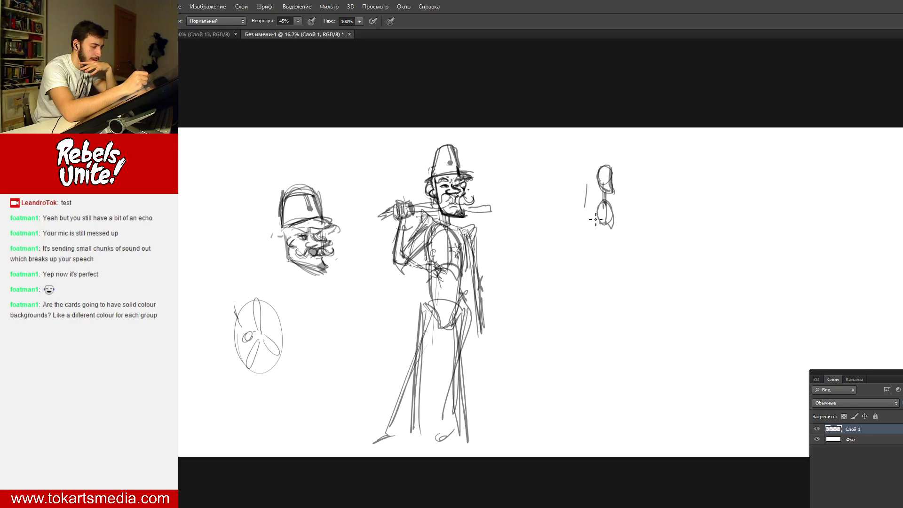
{"action": "mouse_move", "coordinate": [591, 201]}
{"action": "left_mouse_down"}
{"action": "mouse_move", "coordinate": [583, 216]}
{"action": "mouse_move", "coordinate": [601, 201]}
{"action": "mouse_move", "coordinate": [591, 196]}
{"action": "mouse_move", "coordinate": [613, 199]}
{"action": "mouse_move", "coordinate": [622, 249]}
{"action": "left_mouse_up"}
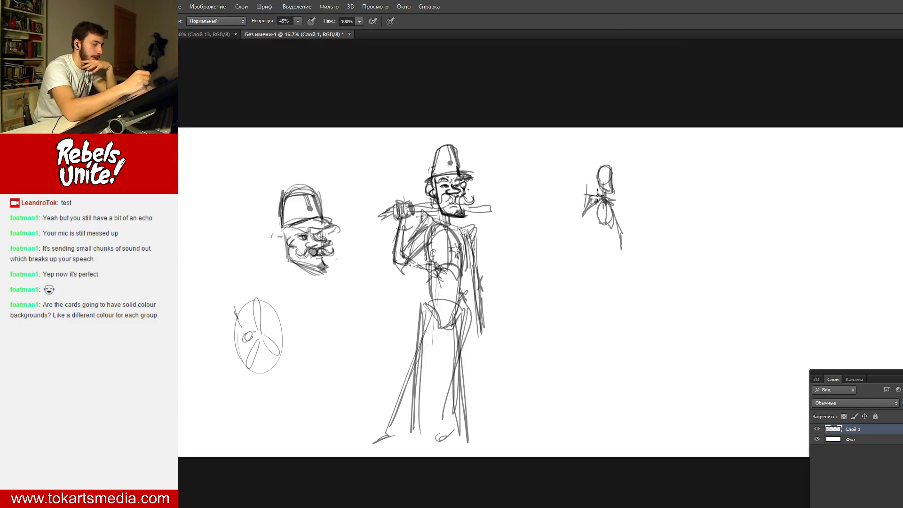
{"action": "left_click_drag", "start_coordinate": [600, 196], "coordinate": [627, 218]}
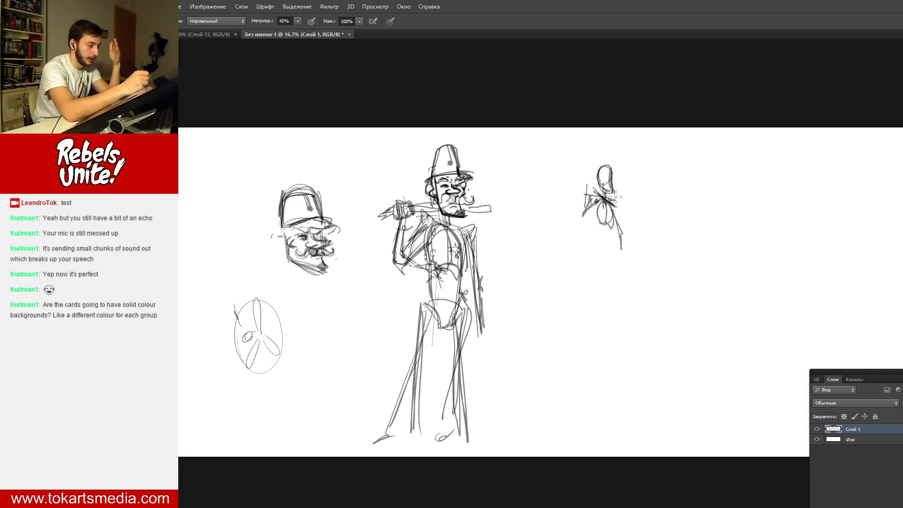
{"action": "mouse_move", "coordinate": [599, 250]}
{"action": "left_mouse_down"}
{"action": "mouse_move", "coordinate": [618, 242]}
{"action": "mouse_move", "coordinate": [605, 247]}
{"action": "mouse_move", "coordinate": [598, 232]}
{"action": "mouse_move", "coordinate": [607, 258]}
{"action": "mouse_move", "coordinate": [620, 243]}
{"action": "left_mouse_up"}
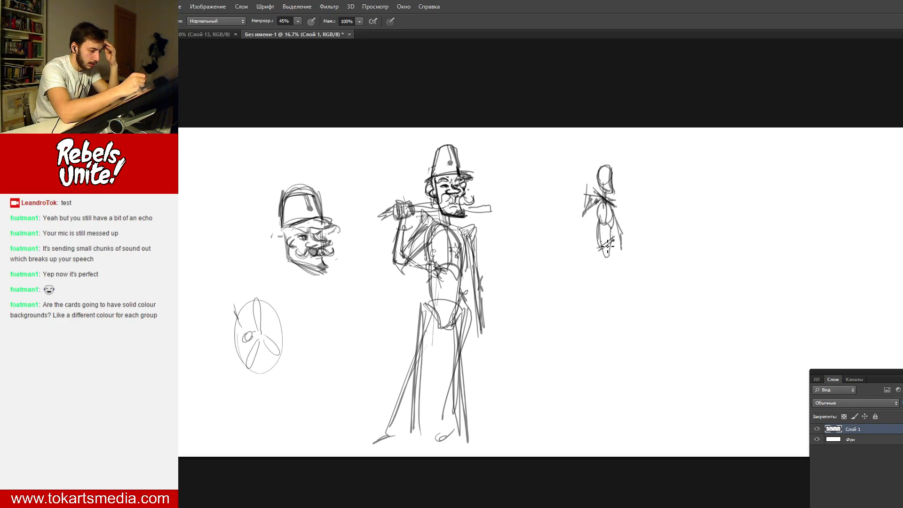
{"action": "left_click_drag", "start_coordinate": [605, 244], "coordinate": [609, 219]}
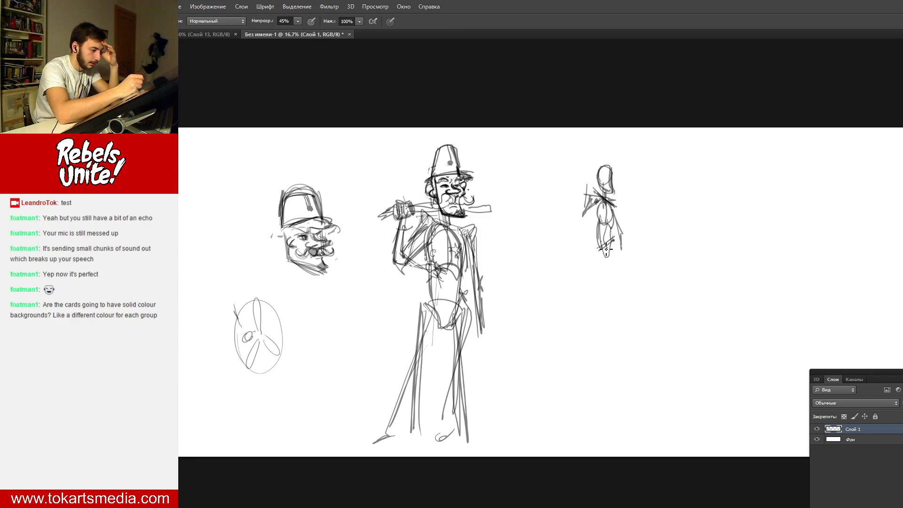
- Add two long thin legs, a tall hat, facial marks and a shoulder baton to the thumbnail figure
{"action": "left_click_drag", "start_coordinate": [610, 249], "coordinate": [610, 288]}
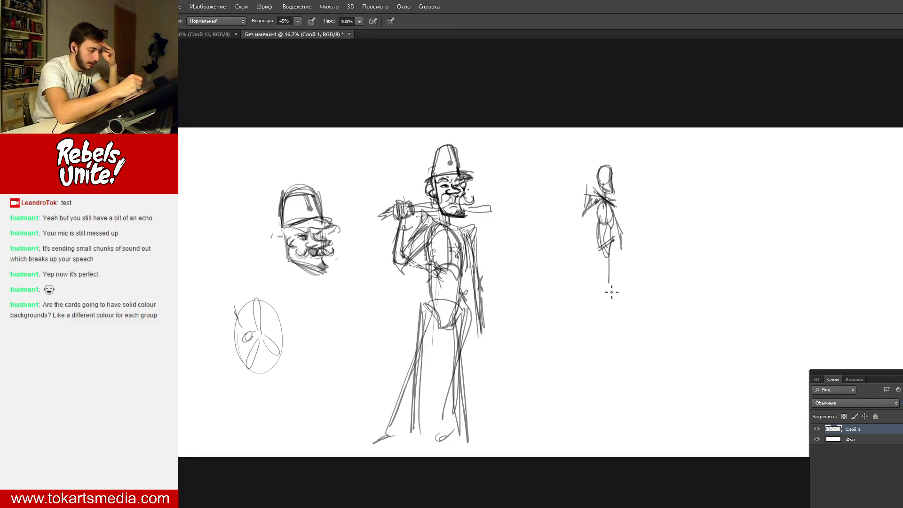
{"action": "mouse_move", "coordinate": [615, 240]}
{"action": "left_mouse_down"}
{"action": "mouse_move", "coordinate": [611, 303]}
{"action": "mouse_move", "coordinate": [586, 306]}
{"action": "mouse_move", "coordinate": [594, 288]}
{"action": "mouse_move", "coordinate": [587, 311]}
{"action": "left_mouse_up"}
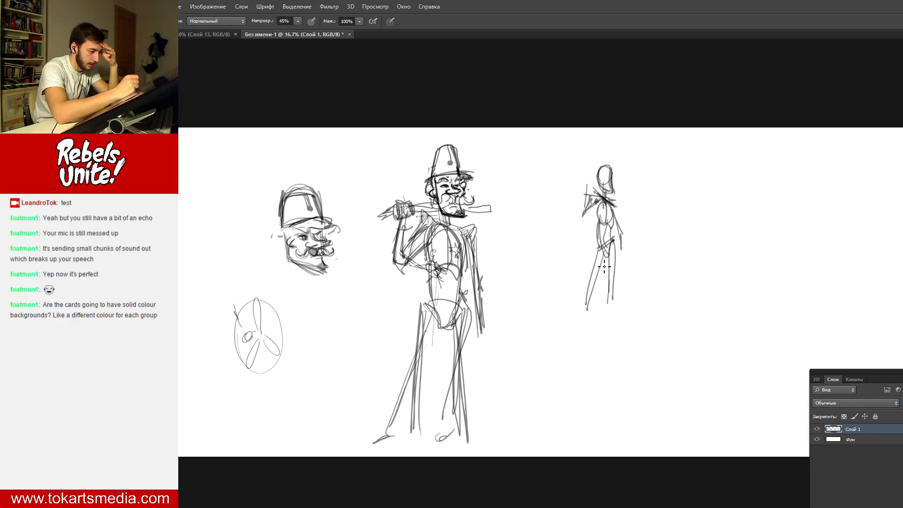
{"action": "mouse_move", "coordinate": [603, 181]}
{"action": "left_mouse_down"}
{"action": "mouse_move", "coordinate": [629, 186]}
{"action": "mouse_move", "coordinate": [601, 159]}
{"action": "mouse_move", "coordinate": [614, 170]}
{"action": "mouse_move", "coordinate": [611, 161]}
{"action": "mouse_move", "coordinate": [603, 176]}
{"action": "mouse_move", "coordinate": [618, 172]}
{"action": "mouse_move", "coordinate": [614, 165]}
{"action": "mouse_move", "coordinate": [603, 175]}
{"action": "mouse_move", "coordinate": [615, 163]}
{"action": "mouse_move", "coordinate": [598, 173]}
{"action": "left_mouse_up"}
{"action": "mouse_move", "coordinate": [595, 173]}
{"action": "left_mouse_down"}
{"action": "mouse_move", "coordinate": [620, 173]}
{"action": "mouse_move", "coordinate": [609, 161]}
{"action": "mouse_move", "coordinate": [612, 201]}
{"action": "left_mouse_up"}
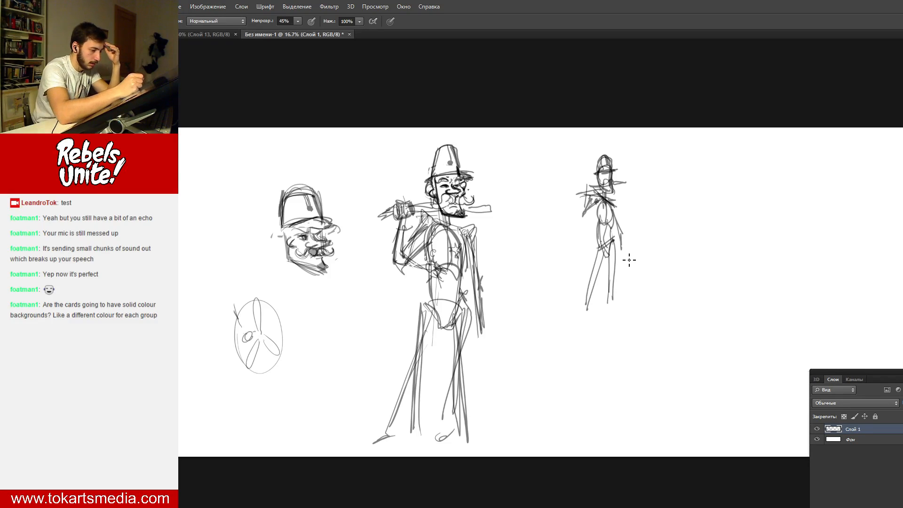
- Draw a round lowered hand with a ball hanging beneath it on both the thumbnail and the large figure
{"action": "left_click_drag", "start_coordinate": [621, 254], "coordinate": [628, 262]}
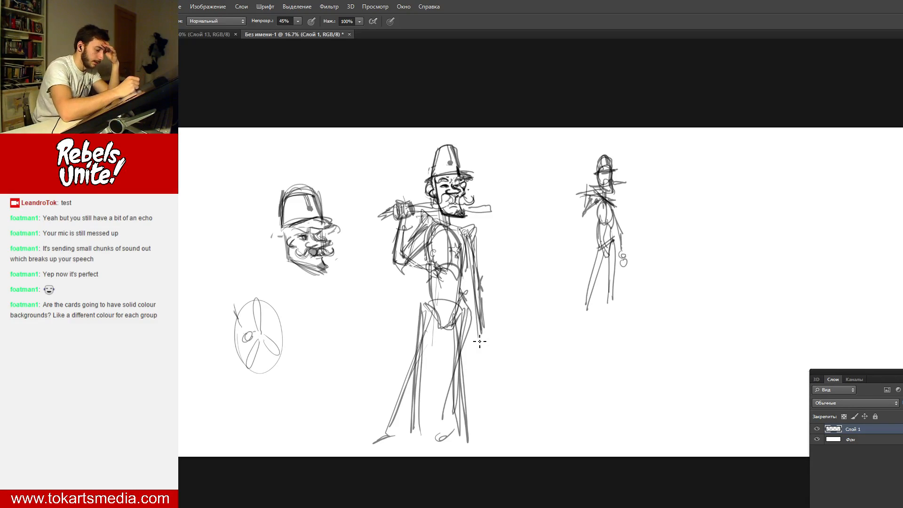
{"action": "mouse_move", "coordinate": [483, 329]}
{"action": "left_mouse_down"}
{"action": "mouse_move", "coordinate": [486, 367]}
{"action": "mouse_move", "coordinate": [497, 358]}
{"action": "mouse_move", "coordinate": [492, 340]}
{"action": "left_mouse_up"}
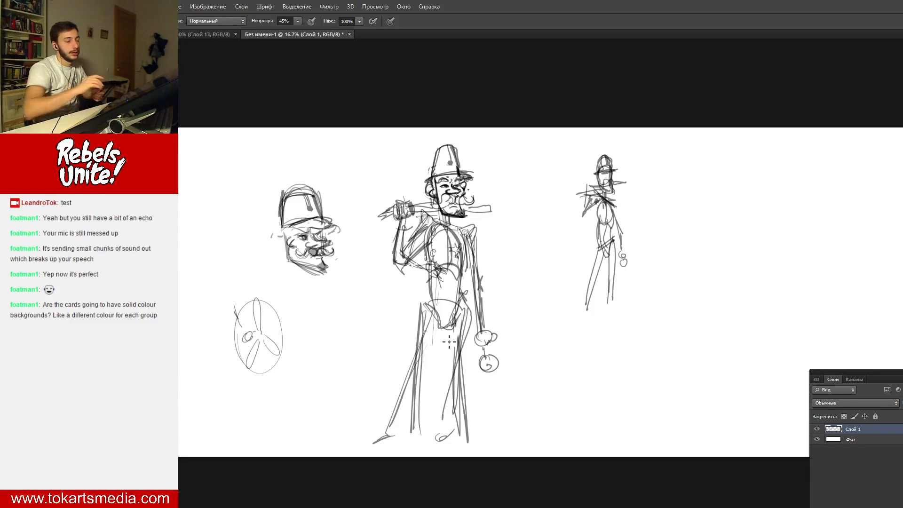
- Erase the large figure's legs below the pelvis with the Eraser
{"action": "key", "text": "m"}
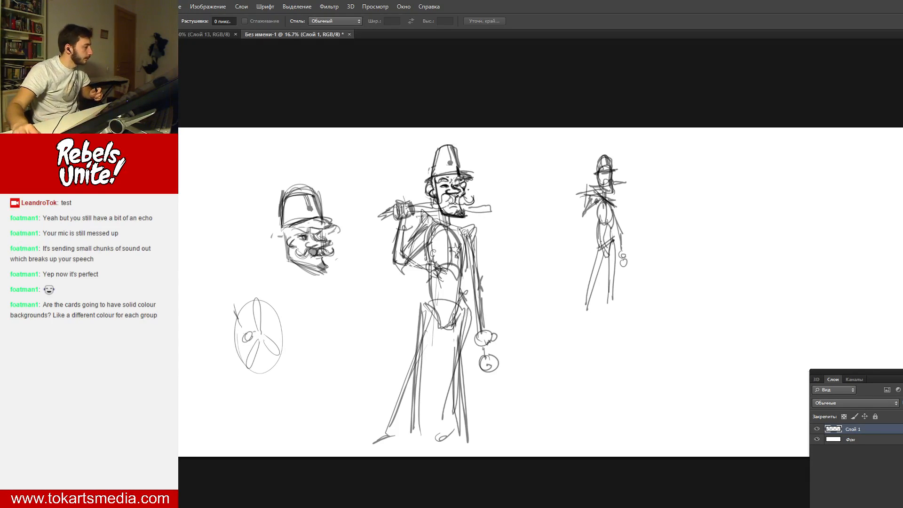
{"action": "key", "text": "b"}
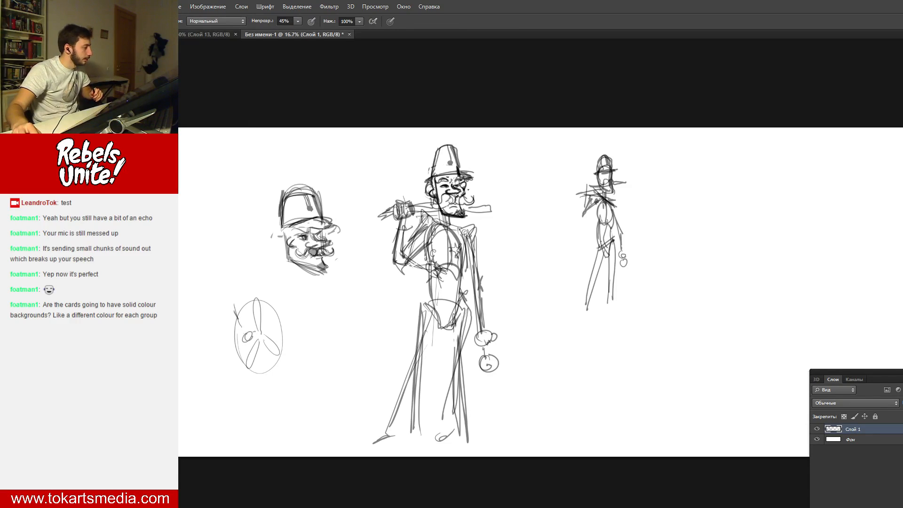
{"action": "key", "text": "e"}
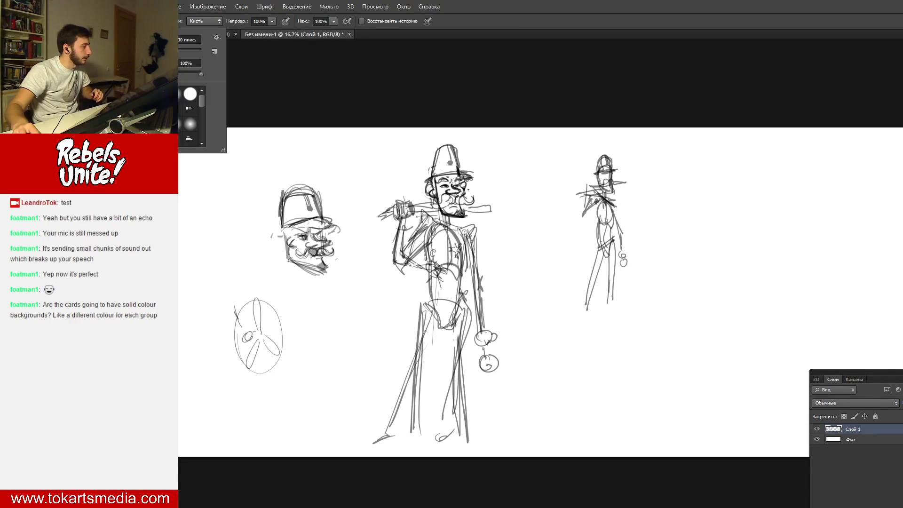
{"action": "left_click", "coordinate": [387, 314]}
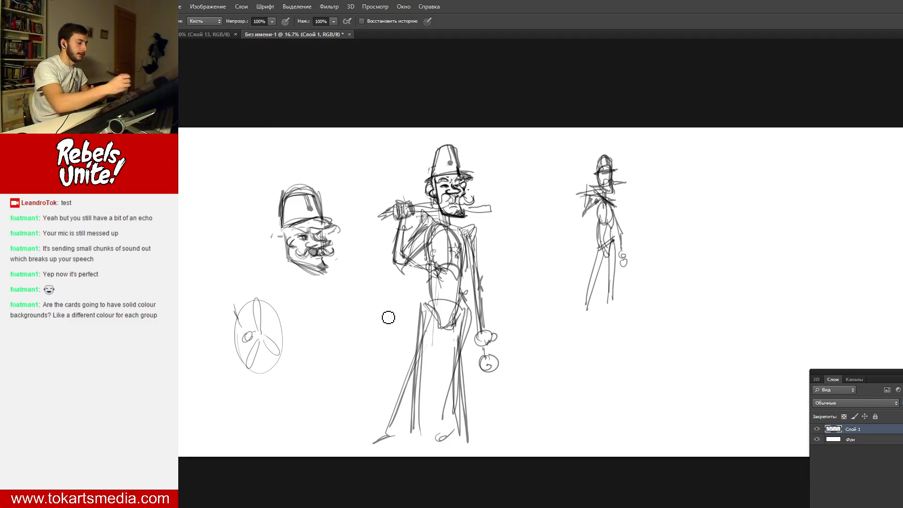
{"action": "mouse_move", "coordinate": [423, 308]}
{"action": "left_mouse_down"}
{"action": "mouse_move", "coordinate": [420, 405]}
{"action": "mouse_move", "coordinate": [438, 331]}
{"action": "mouse_move", "coordinate": [416, 427]}
{"action": "mouse_move", "coordinate": [403, 409]}
{"action": "left_mouse_up"}
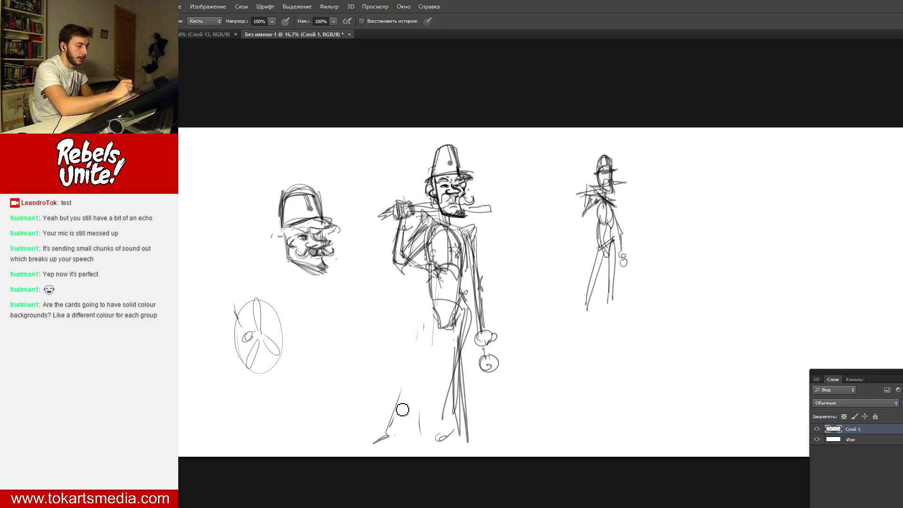
{"action": "mouse_move", "coordinate": [463, 371]}
{"action": "left_mouse_down"}
{"action": "mouse_move", "coordinate": [467, 328]}
{"action": "mouse_move", "coordinate": [477, 330]}
{"action": "mouse_move", "coordinate": [448, 445]}
{"action": "mouse_move", "coordinate": [462, 367]}
{"action": "mouse_move", "coordinate": [454, 394]}
{"action": "mouse_move", "coordinate": [454, 384]}
{"action": "mouse_move", "coordinate": [468, 393]}
{"action": "mouse_move", "coordinate": [472, 435]}
{"action": "mouse_move", "coordinate": [465, 376]}
{"action": "mouse_move", "coordinate": [463, 402]}
{"action": "mouse_move", "coordinate": [456, 382]}
{"action": "mouse_move", "coordinate": [470, 444]}
{"action": "mouse_move", "coordinate": [456, 363]}
{"action": "mouse_move", "coordinate": [459, 426]}
{"action": "mouse_move", "coordinate": [473, 437]}
{"action": "mouse_move", "coordinate": [382, 426]}
{"action": "left_mouse_up"}
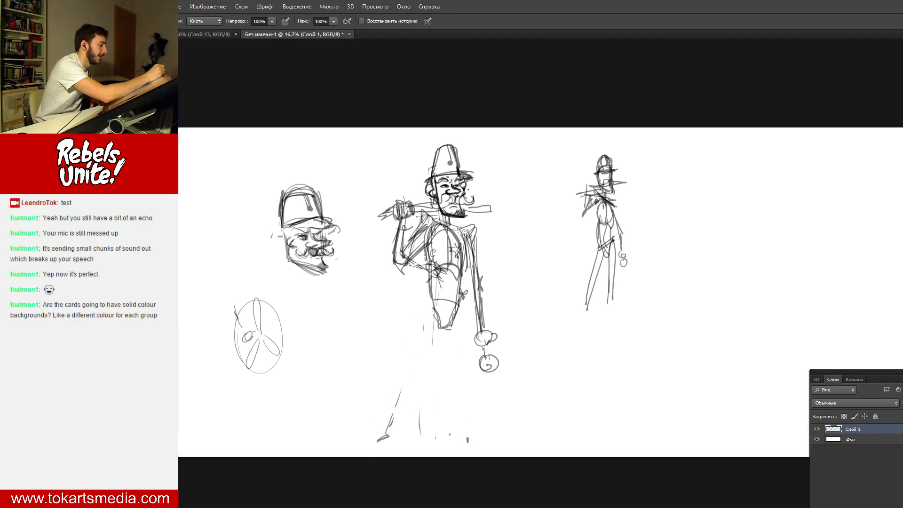
- With the Brush, darken the thumbnail's bent arm and add a loose hanging sleeve to the large figure's raised arm
{"action": "key", "text": "b"}
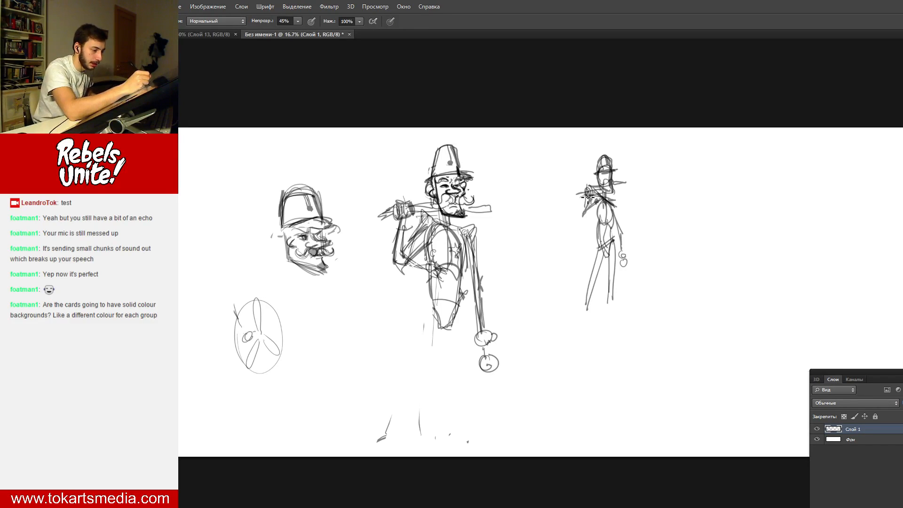
{"action": "mouse_move", "coordinate": [588, 197]}
{"action": "left_mouse_down"}
{"action": "mouse_move", "coordinate": [594, 230]}
{"action": "mouse_move", "coordinate": [592, 219]}
{"action": "left_mouse_up"}
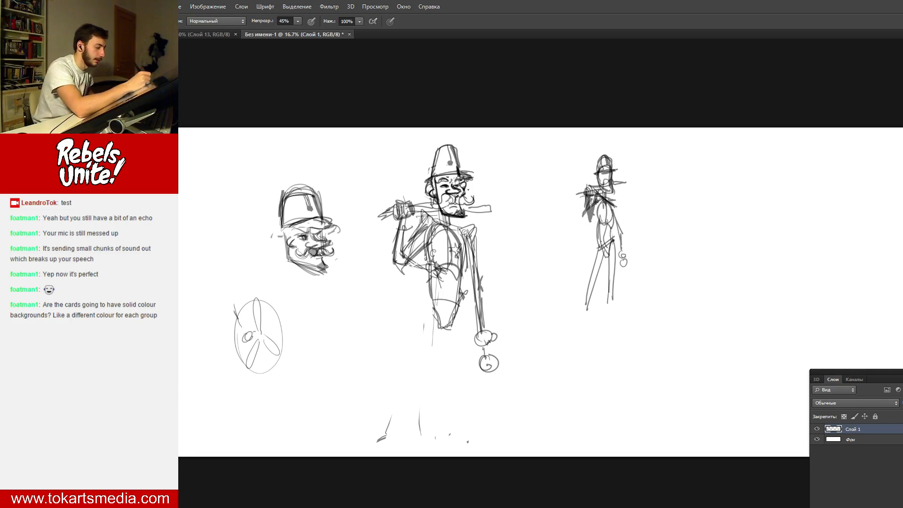
{"action": "mouse_move", "coordinate": [401, 221]}
{"action": "left_mouse_down"}
{"action": "mouse_move", "coordinate": [406, 278]}
{"action": "mouse_move", "coordinate": [405, 250]}
{"action": "left_mouse_up"}
{"action": "left_click_drag", "start_coordinate": [406, 264], "coordinate": [411, 278]}
{"action": "left_click_drag", "start_coordinate": [400, 235], "coordinate": [403, 259]}
{"action": "left_click_drag", "start_coordinate": [414, 219], "coordinate": [424, 282]}
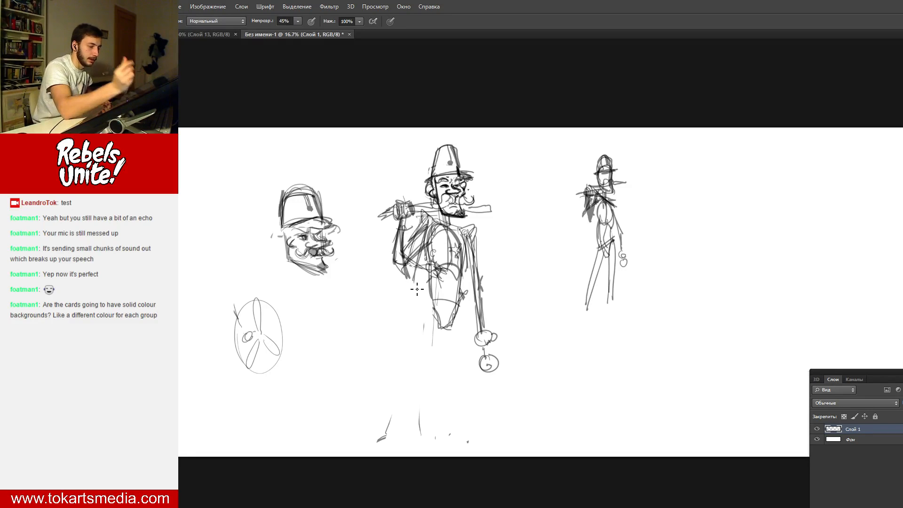
- Strengthen the large figure's torso sides and draw a sloping shoulder line with squared-off shoulders at both ends
{"action": "left_click_drag", "start_coordinate": [446, 324], "coordinate": [451, 288]}
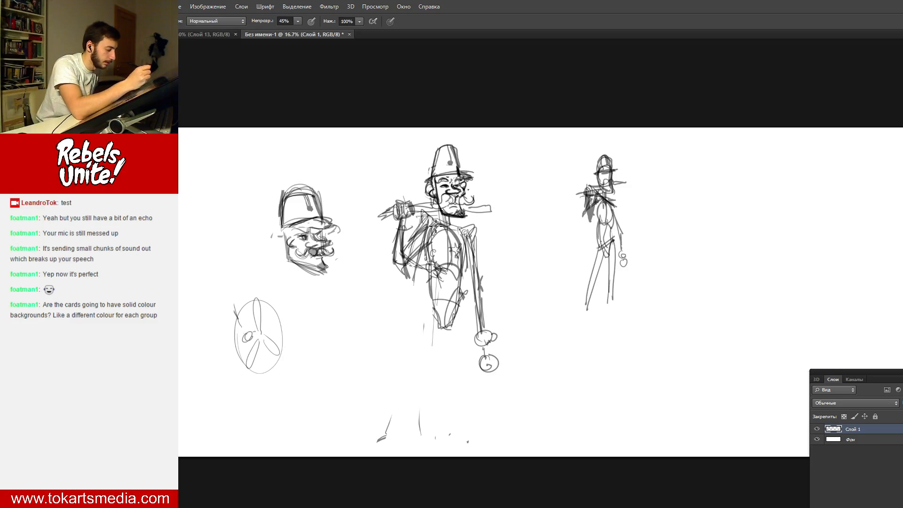
{"action": "left_click_drag", "start_coordinate": [470, 246], "coordinate": [460, 309]}
{"action": "left_click_drag", "start_coordinate": [427, 239], "coordinate": [433, 297]}
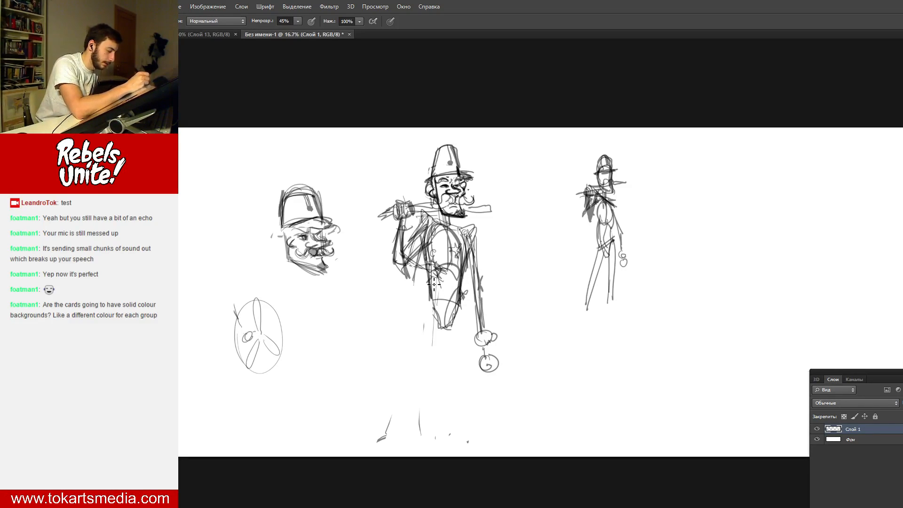
{"action": "left_click_drag", "start_coordinate": [417, 212], "coordinate": [472, 234]}
{"action": "mouse_move", "coordinate": [426, 218]}
{"action": "left_mouse_down"}
{"action": "mouse_move", "coordinate": [474, 237]}
{"action": "mouse_move", "coordinate": [420, 243]}
{"action": "left_mouse_up"}
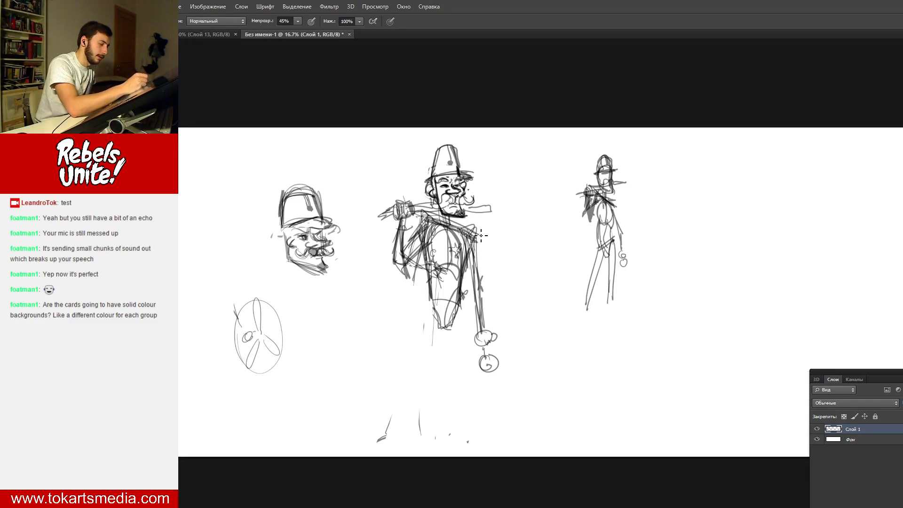
{"action": "mouse_move", "coordinate": [482, 238]}
{"action": "left_mouse_down"}
{"action": "mouse_move", "coordinate": [475, 310]}
{"action": "mouse_move", "coordinate": [476, 299]}
{"action": "left_mouse_up"}
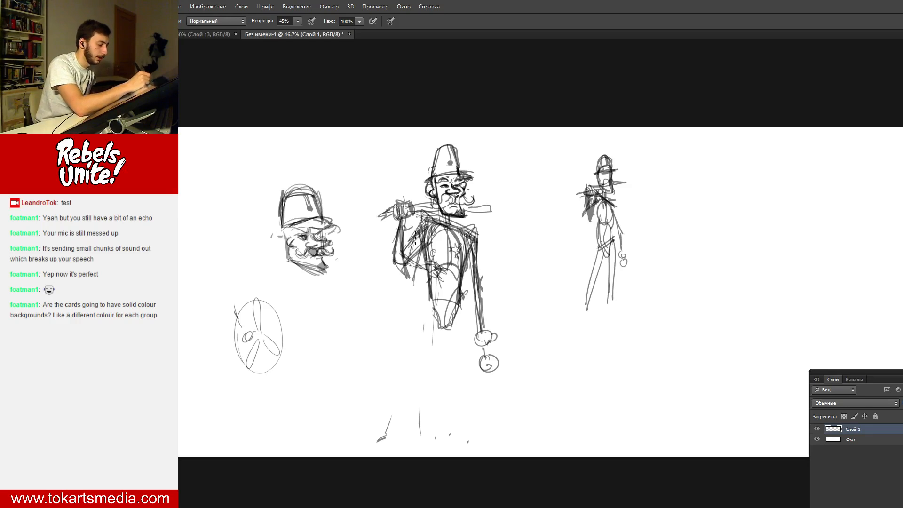
{"action": "left_click_drag", "start_coordinate": [423, 215], "coordinate": [418, 243]}
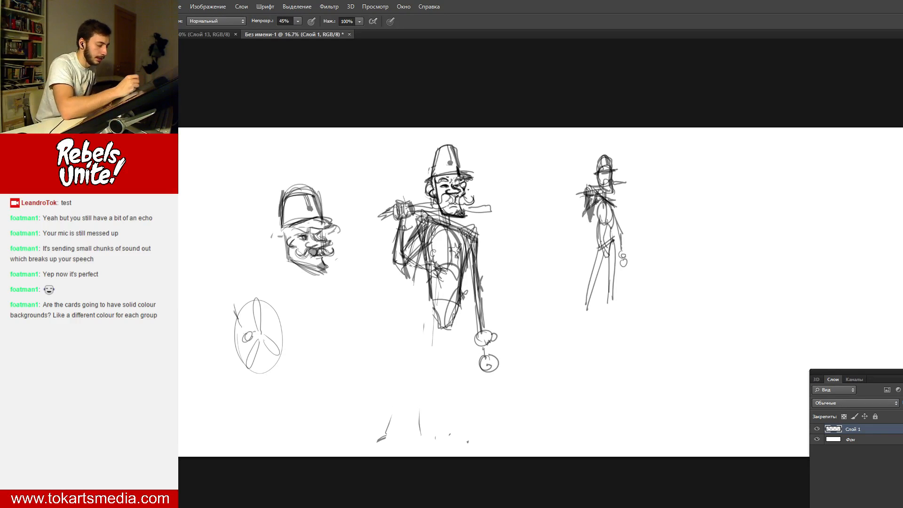
- Sketch a belt across the hips and two new long, straight trouser legs on the large figure
{"action": "left_click_drag", "start_coordinate": [447, 318], "coordinate": [465, 430]}
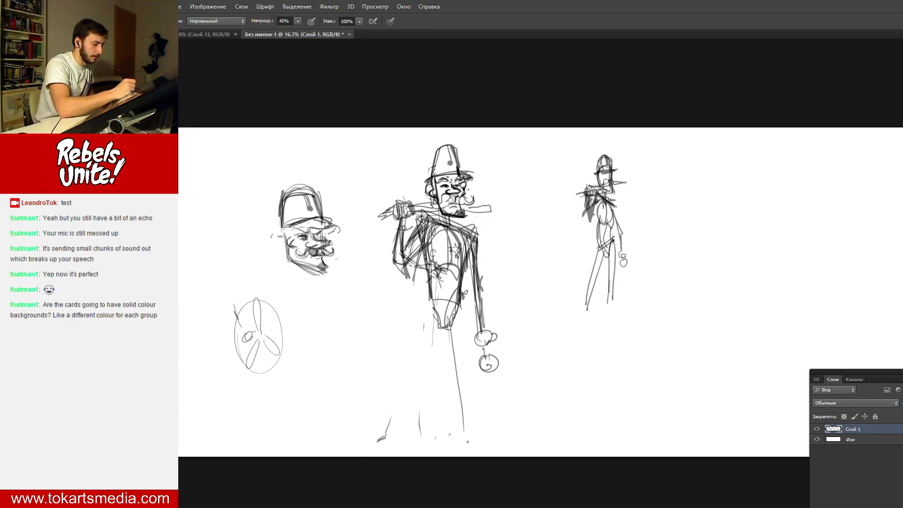
{"action": "left_click_drag", "start_coordinate": [473, 298], "coordinate": [464, 400]}
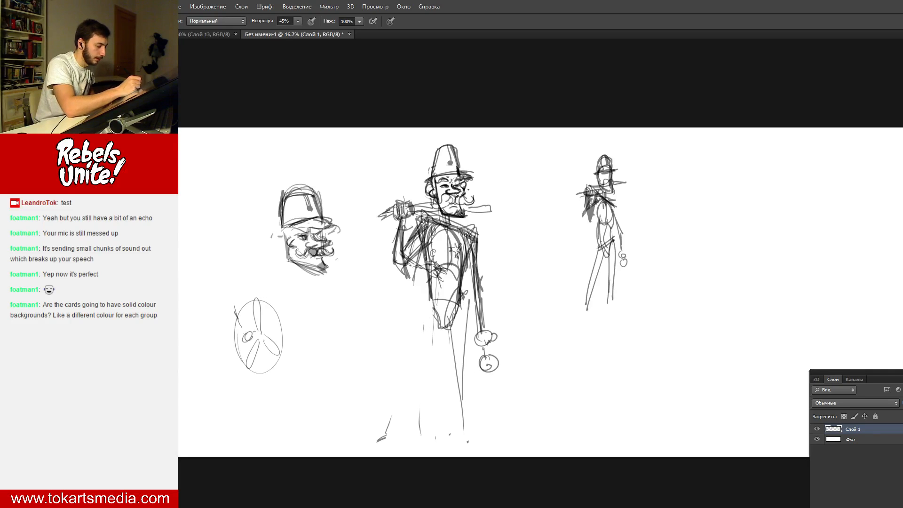
{"action": "mouse_move", "coordinate": [426, 320]}
{"action": "left_mouse_down"}
{"action": "mouse_move", "coordinate": [468, 298]}
{"action": "mouse_move", "coordinate": [460, 295]}
{"action": "mouse_move", "coordinate": [465, 308]}
{"action": "mouse_move", "coordinate": [455, 306]}
{"action": "mouse_move", "coordinate": [475, 435]}
{"action": "left_mouse_up"}
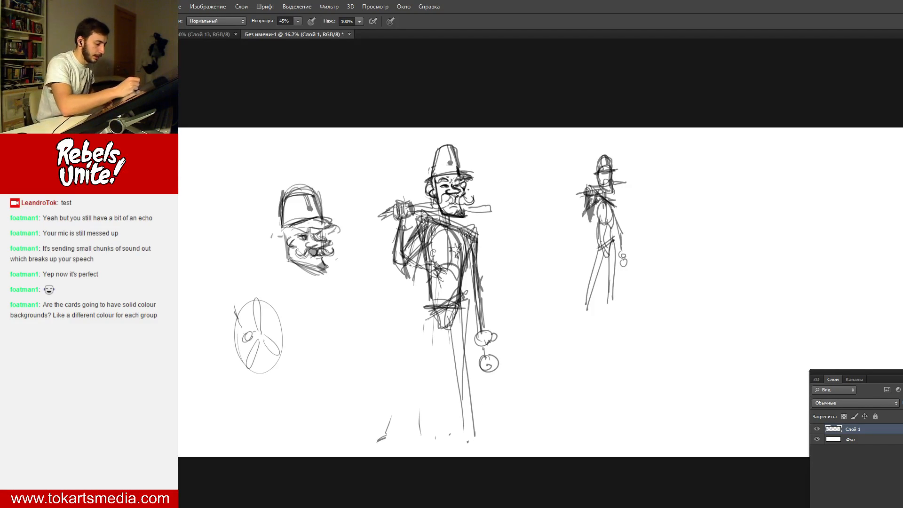
{"action": "left_click_drag", "start_coordinate": [463, 310], "coordinate": [476, 417]}
{"action": "left_click_drag", "start_coordinate": [463, 306], "coordinate": [479, 449]}
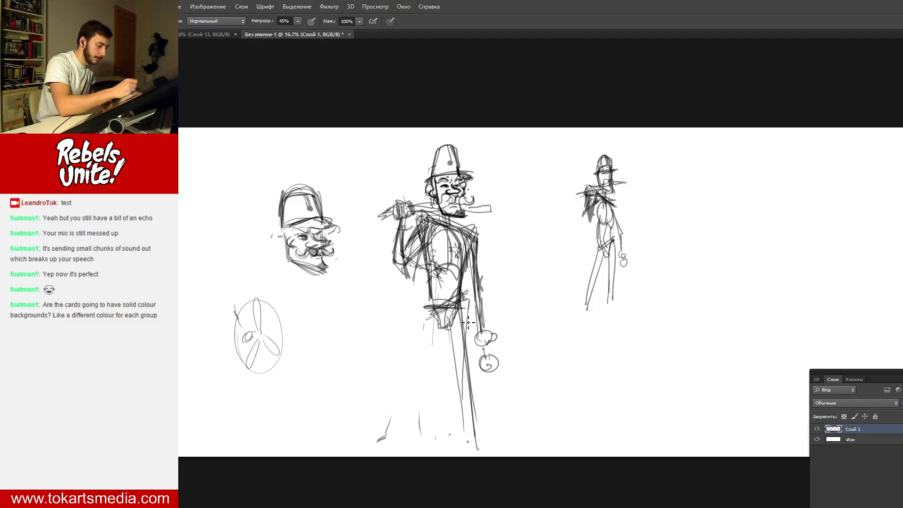
{"action": "mouse_move", "coordinate": [428, 298]}
{"action": "left_mouse_down"}
{"action": "mouse_move", "coordinate": [416, 426]}
{"action": "mouse_move", "coordinate": [422, 447]}
{"action": "left_mouse_up"}
{"action": "left_click_drag", "start_coordinate": [422, 312], "coordinate": [417, 419]}
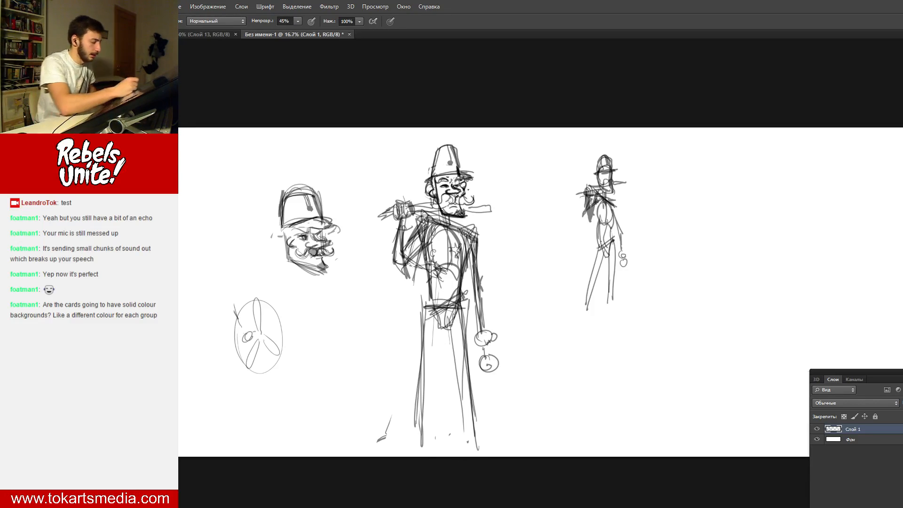
- Strengthen the large figure's outer trouser edge, draw the inner lines of both legs from the crotch down, and reinforce the torso's side at the waist
{"action": "left_click_drag", "start_coordinate": [423, 299], "coordinate": [416, 450]}
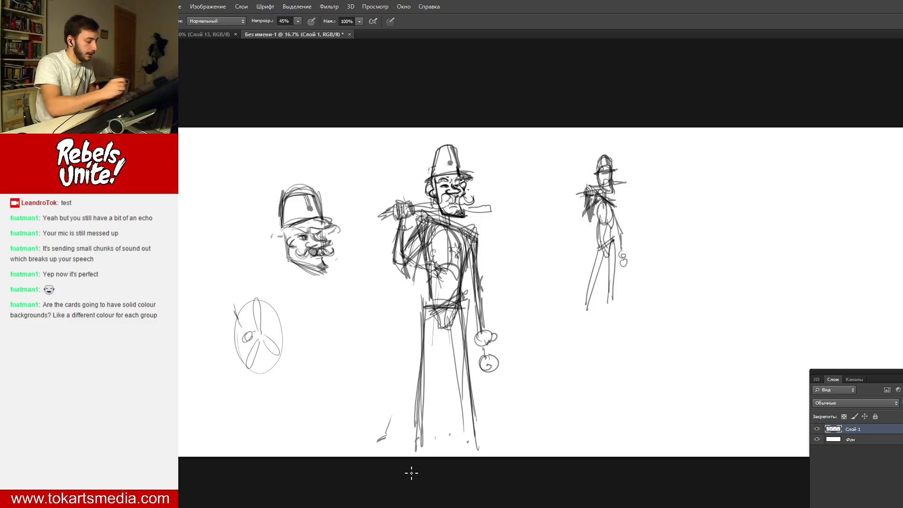
{"action": "mouse_move", "coordinate": [447, 329]}
{"action": "left_mouse_down"}
{"action": "mouse_move", "coordinate": [437, 429]}
{"action": "mouse_move", "coordinate": [452, 368]}
{"action": "mouse_move", "coordinate": [465, 442]}
{"action": "left_mouse_up"}
{"action": "left_click_drag", "start_coordinate": [447, 327], "coordinate": [468, 449]}
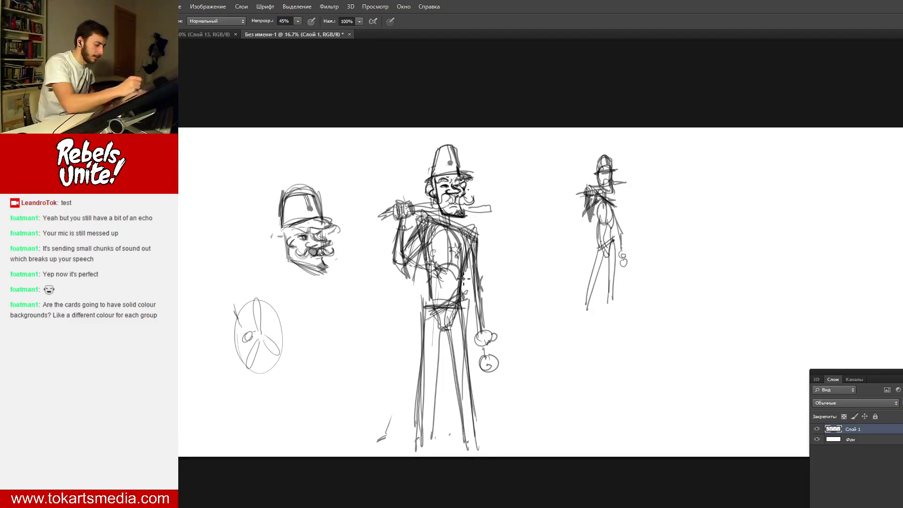
{"action": "left_click_drag", "start_coordinate": [427, 264], "coordinate": [424, 348]}
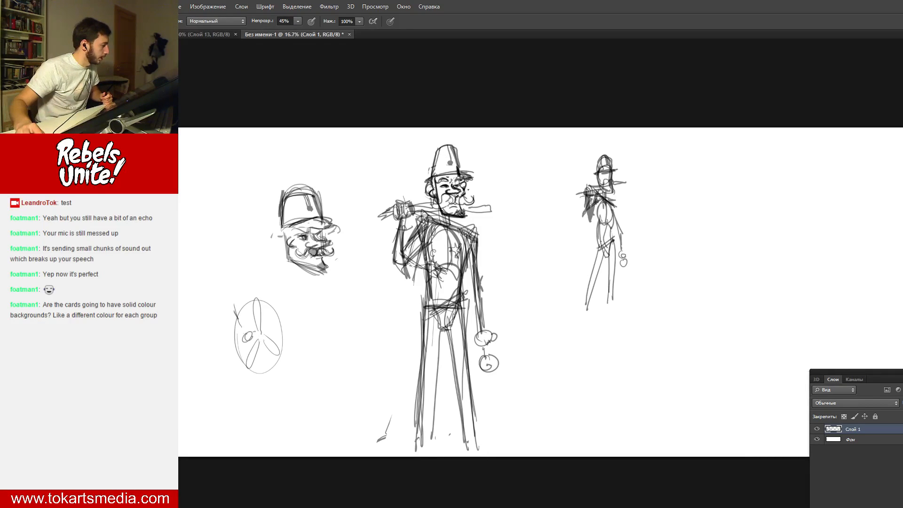
- Select the whole large figure and scale it down to about 84%, leaving space beneath its legs
{"action": "key", "text": "m"}
{"action": "left_click_drag", "start_coordinate": [346, 136], "coordinate": [509, 393]}
{"action": "right_click", "coordinate": [440, 452]}
{"action": "left_click", "coordinate": [507, 453]}
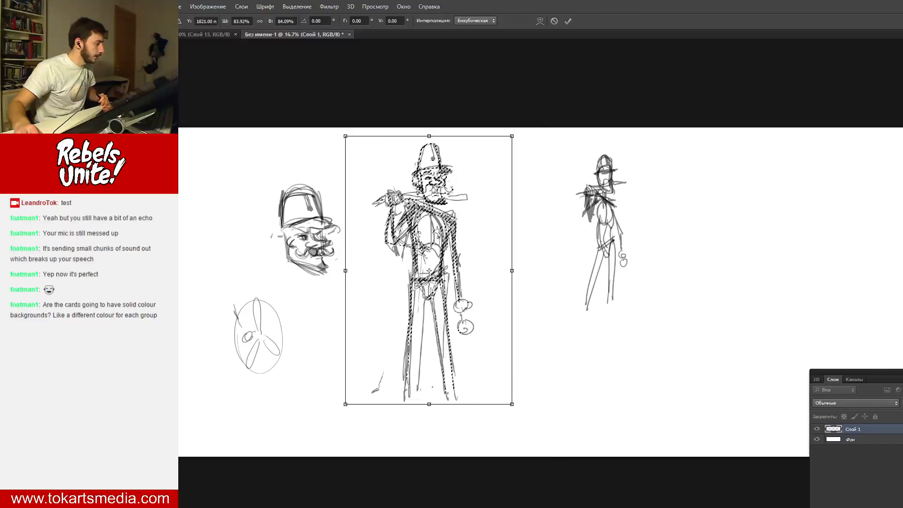
{"action": "key", "text": "Return"}
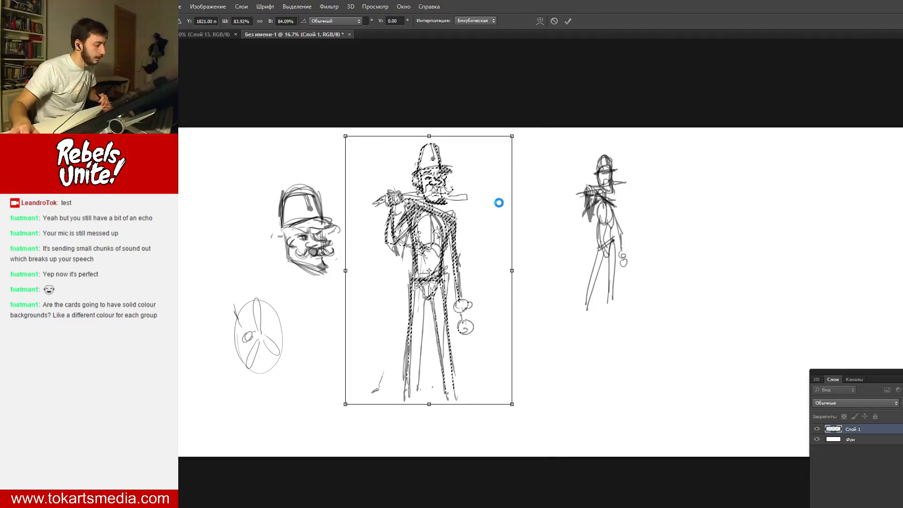
{"action": "key", "text": "ctrl+d"}
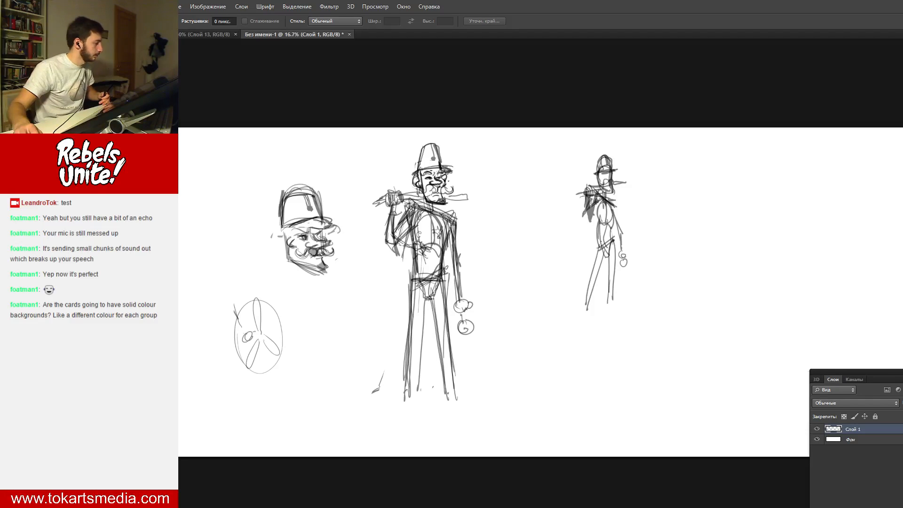
- Switch to the document with the finished old man holding a cane and examine him as a reference
{"action": "key", "text": "ctrl+Tab"}
{"action": "key", "text": "b"}
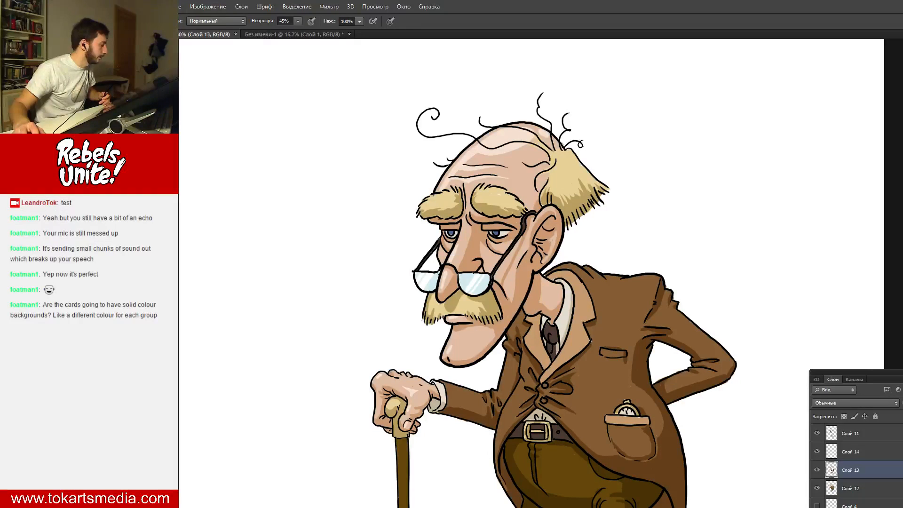
{"action": "key", "text": "z"}
{"action": "left_click_drag", "start_coordinate": [363, 219], "coordinate": [367, 220]}
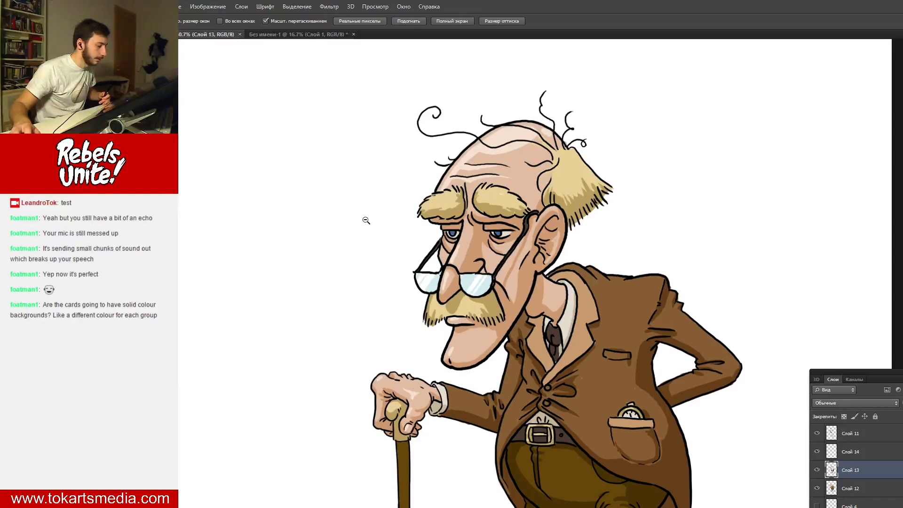
- Switch to the untitled rough-sketch document and enlarge the central policeman figure for editing
{"action": "left_click", "coordinate": [368, 220], "text": "alt"}
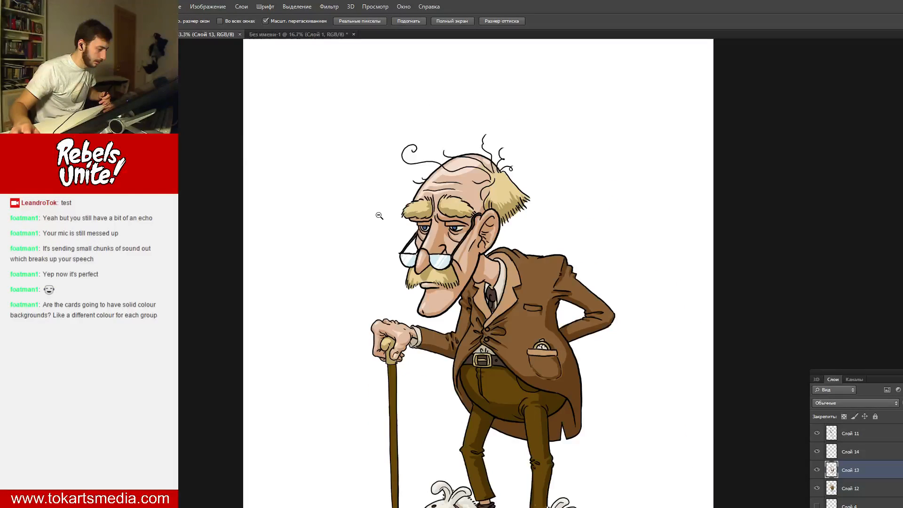
{"action": "left_click", "coordinate": [377, 213], "text": "alt"}
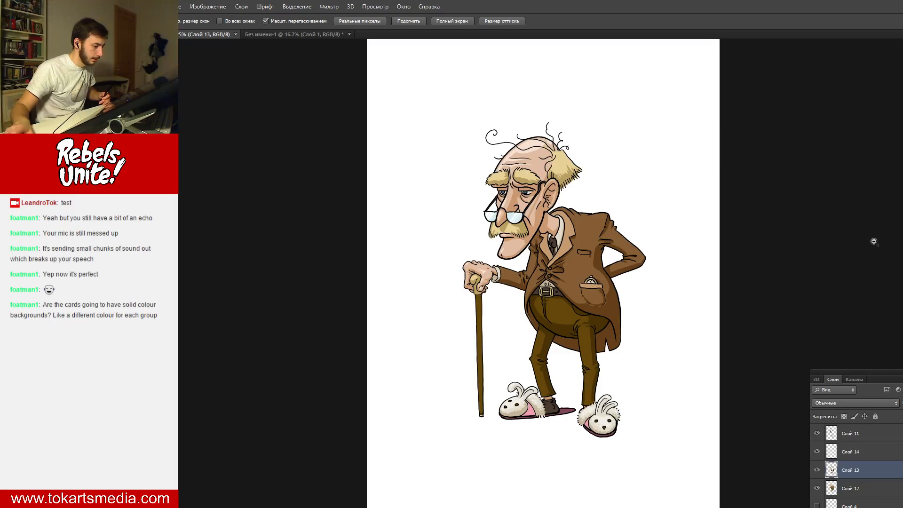
{"action": "left_click", "coordinate": [280, 34]}
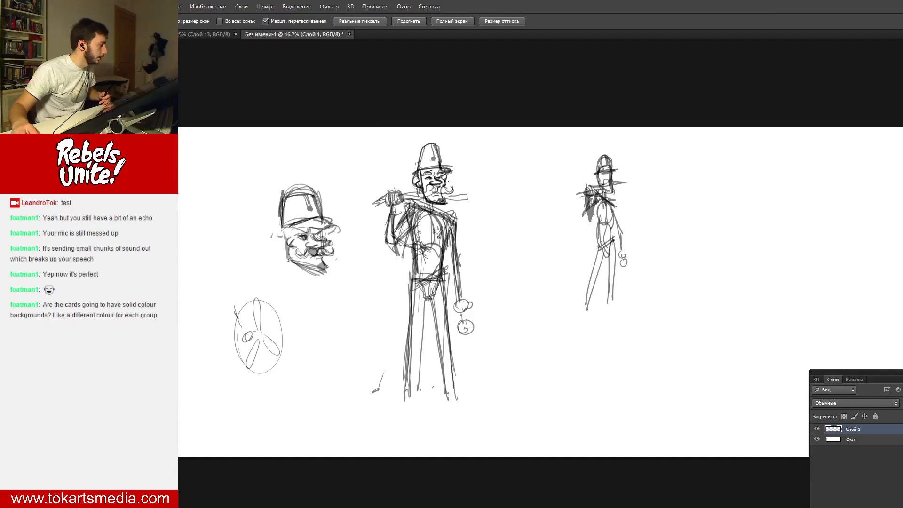
{"action": "left_click", "coordinate": [349, 164]}
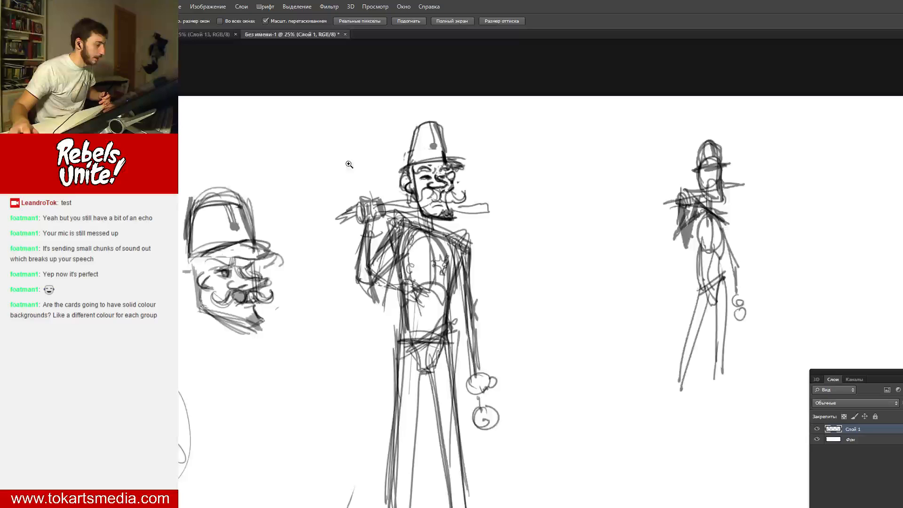
{"action": "left_click", "coordinate": [349, 165]}
- Redraw the central policeman's nose, fill out his curled moustache, and strengthen the chin and collar lines with the Brush
{"action": "key", "text": "b"}
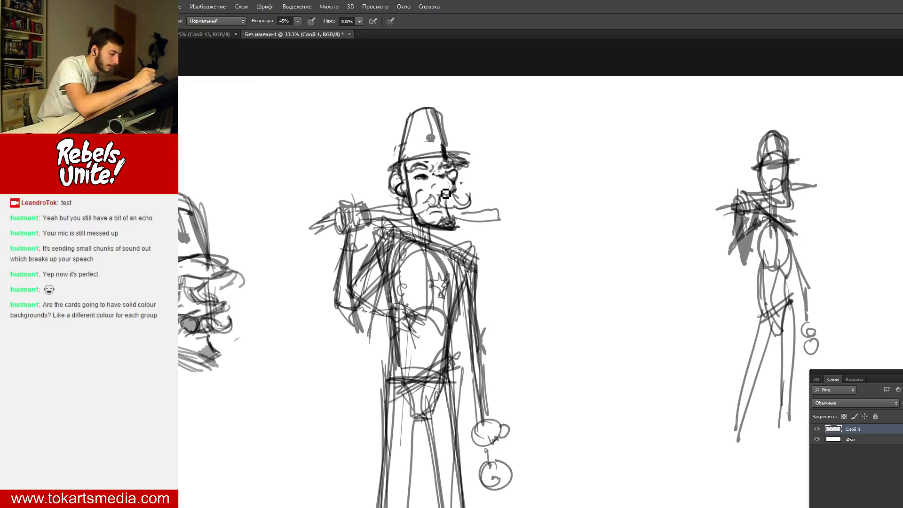
{"action": "left_click_drag", "start_coordinate": [436, 184], "coordinate": [436, 184]}
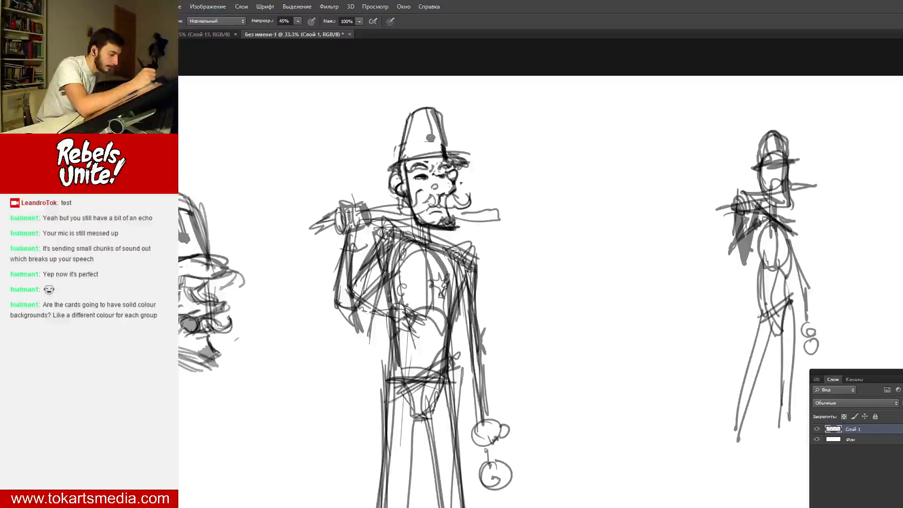
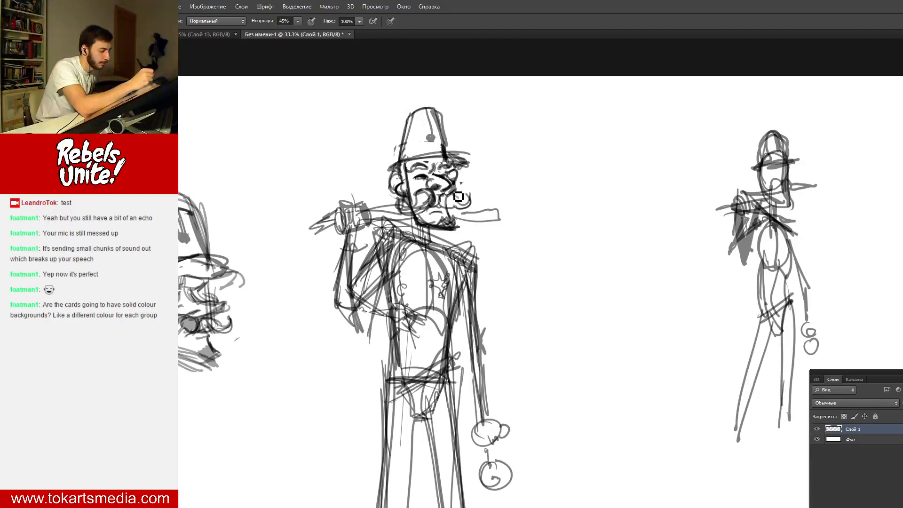
{"action": "mouse_move", "coordinate": [458, 197]}
{"action": "left_mouse_down"}
{"action": "mouse_move", "coordinate": [428, 204]}
{"action": "mouse_move", "coordinate": [466, 212]}
{"action": "mouse_move", "coordinate": [444, 219]}
{"action": "mouse_move", "coordinate": [450, 227]}
{"action": "mouse_move", "coordinate": [455, 205]}
{"action": "left_mouse_up"}
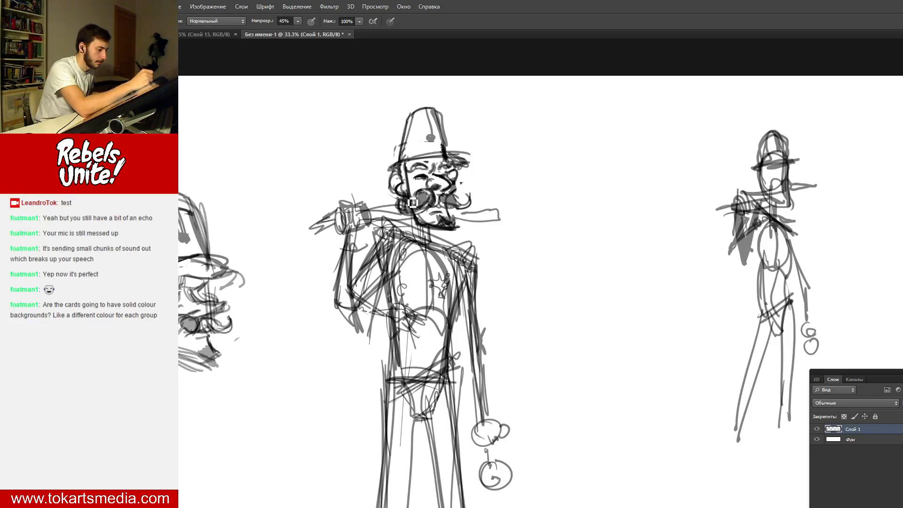
{"action": "mouse_move", "coordinate": [412, 205]}
{"action": "left_mouse_down"}
{"action": "mouse_move", "coordinate": [414, 221]}
{"action": "mouse_move", "coordinate": [452, 223]}
{"action": "left_mouse_up"}
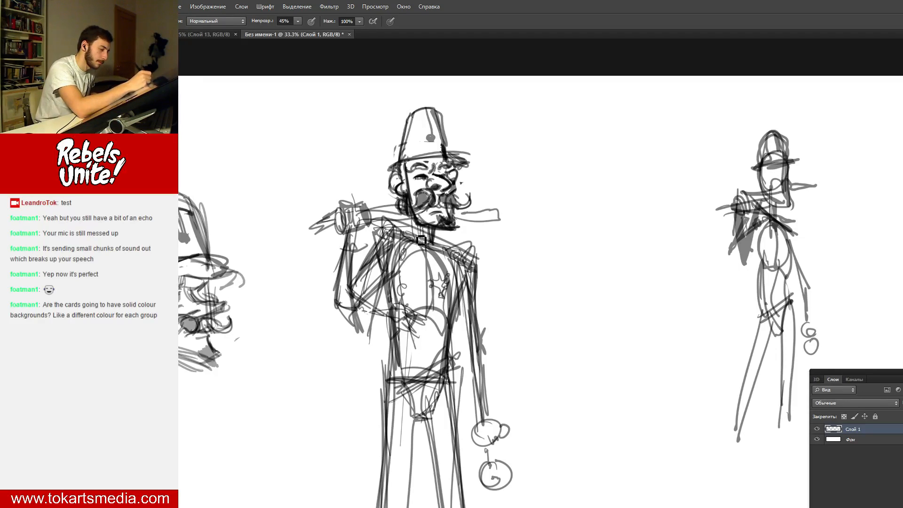
{"action": "left_click_drag", "start_coordinate": [421, 240], "coordinate": [420, 224]}
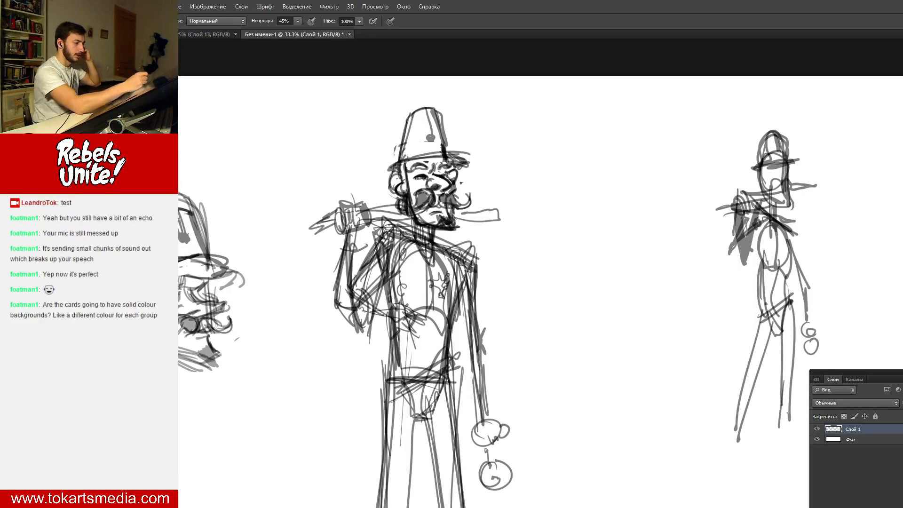
- Try slimming the policeman's raised arm by redrawing the forearm and erasing the lines around it
{"action": "left_click_drag", "start_coordinate": [358, 247], "coordinate": [366, 317]}
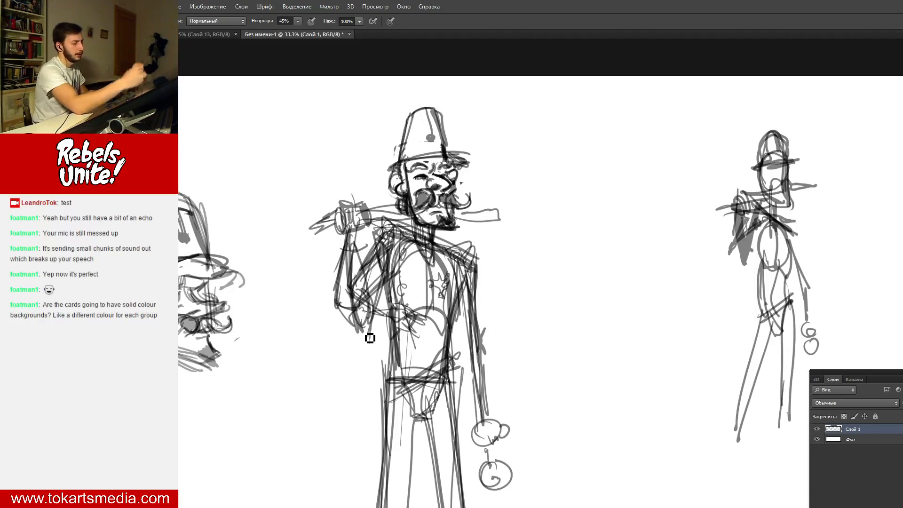
{"action": "mouse_move", "coordinate": [349, 237]}
{"action": "left_mouse_down"}
{"action": "mouse_move", "coordinate": [359, 330]}
{"action": "mouse_move", "coordinate": [356, 271]}
{"action": "left_mouse_up"}
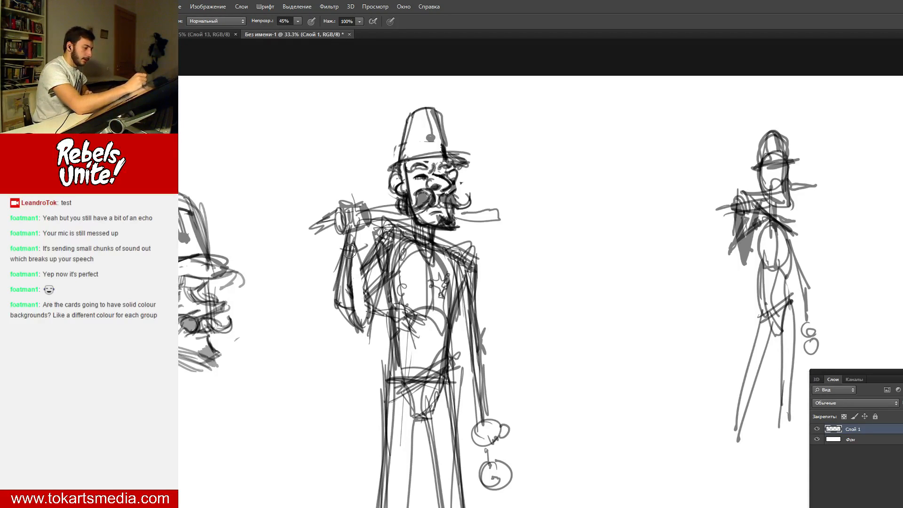
{"action": "left_click_drag", "start_coordinate": [340, 325], "coordinate": [349, 262]}
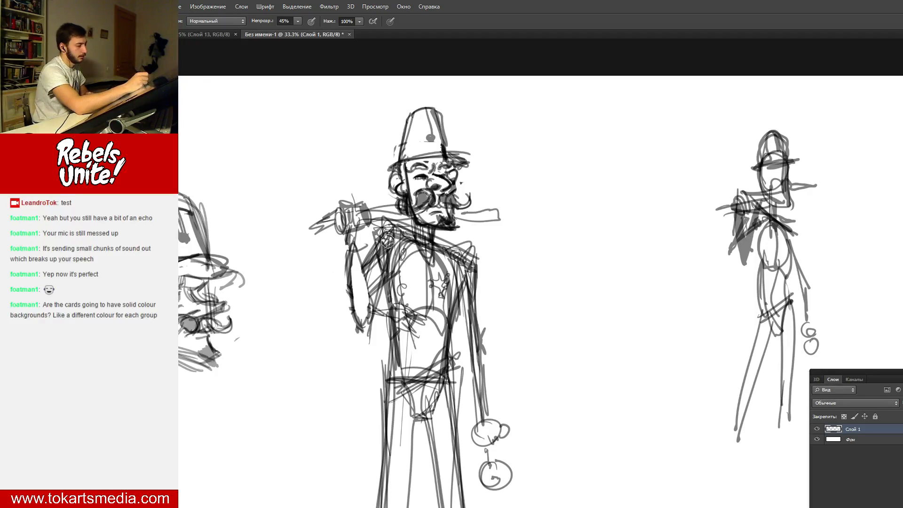
{"action": "left_click_drag", "start_coordinate": [388, 241], "coordinate": [379, 278]}
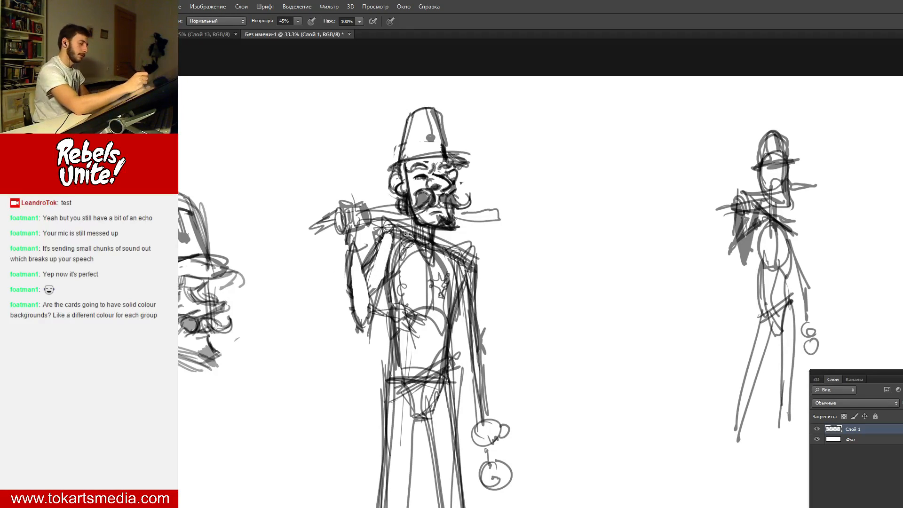
{"action": "left_click_drag", "start_coordinate": [373, 311], "coordinate": [376, 281]}
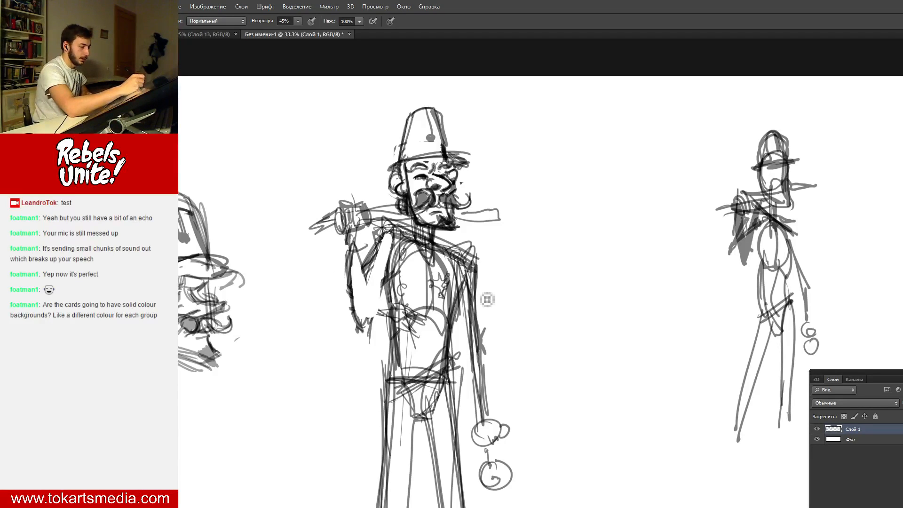
- Sketch a sharply bent arm on the policeman's other side, from the shoulder to a low elbow and up to the wrist
{"action": "left_click_drag", "start_coordinate": [475, 263], "coordinate": [492, 316]}
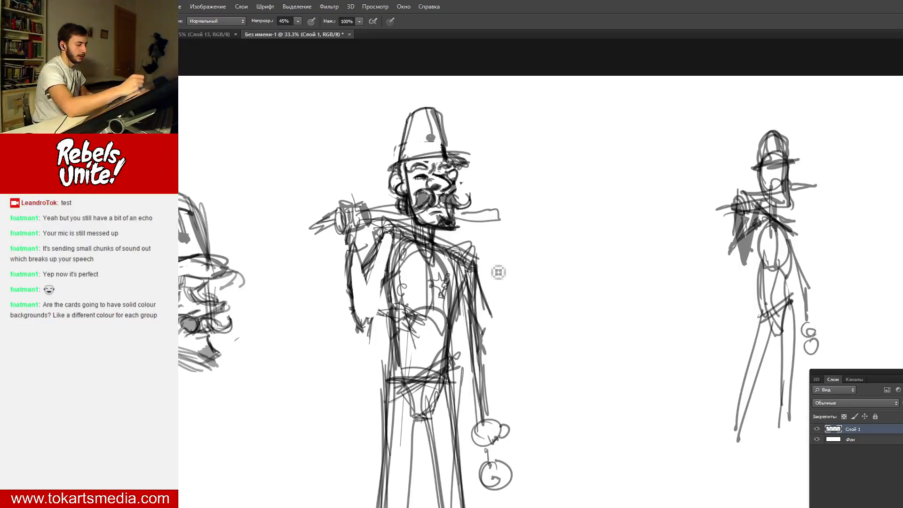
{"action": "left_click_drag", "start_coordinate": [475, 262], "coordinate": [501, 307]}
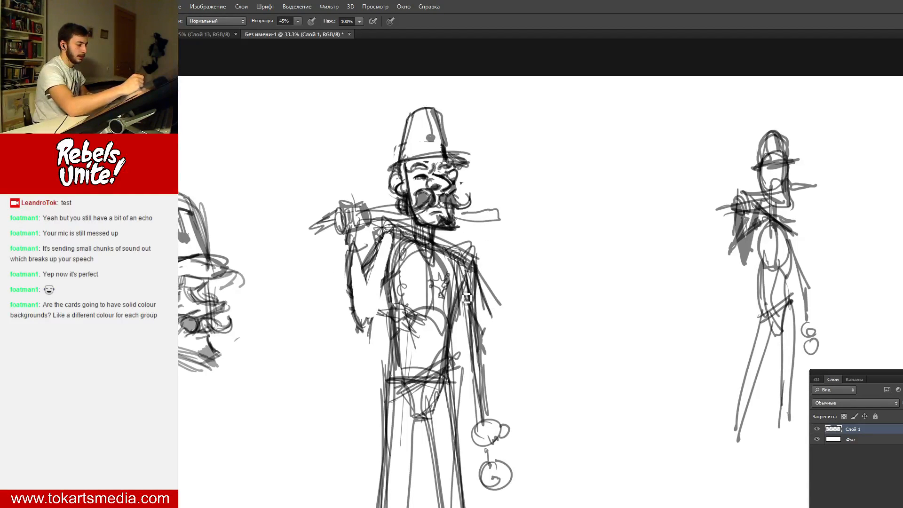
{"action": "mouse_move", "coordinate": [477, 275]}
{"action": "left_mouse_down"}
{"action": "mouse_move", "coordinate": [507, 329]}
{"action": "mouse_move", "coordinate": [511, 309]}
{"action": "left_mouse_up"}
{"action": "mouse_move", "coordinate": [493, 243]}
{"action": "left_mouse_down"}
{"action": "mouse_move", "coordinate": [505, 289]}
{"action": "mouse_move", "coordinate": [494, 276]}
{"action": "mouse_move", "coordinate": [503, 289]}
{"action": "mouse_move", "coordinate": [501, 246]}
{"action": "mouse_move", "coordinate": [516, 305]}
{"action": "left_mouse_up"}
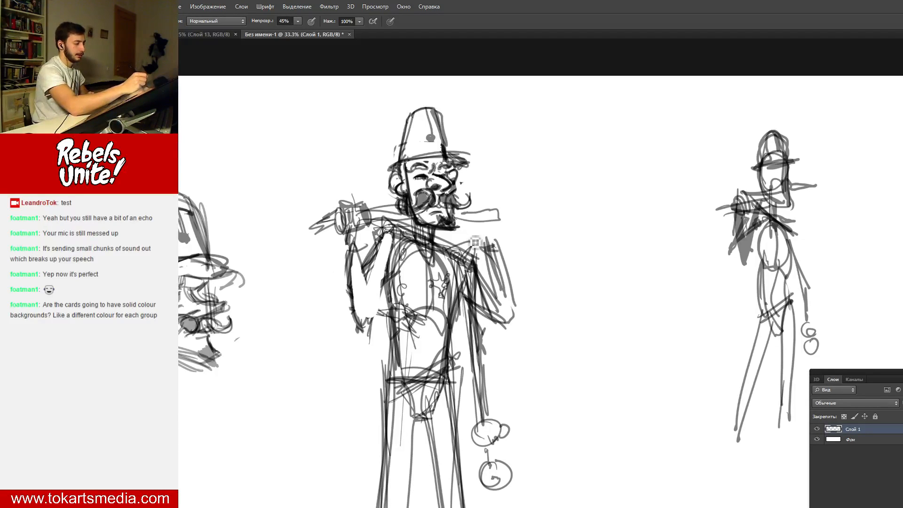
- Draw a long baton extending outward from below the policeman's chin, above the newly bent arm
{"action": "mouse_move", "coordinate": [453, 248]}
{"action": "left_mouse_down"}
{"action": "mouse_move", "coordinate": [540, 217]}
{"action": "mouse_move", "coordinate": [518, 237]}
{"action": "left_mouse_up"}
{"action": "mouse_move", "coordinate": [507, 225]}
{"action": "left_mouse_down"}
{"action": "mouse_move", "coordinate": [521, 244]}
{"action": "mouse_move", "coordinate": [476, 239]}
{"action": "mouse_move", "coordinate": [444, 248]}
{"action": "mouse_move", "coordinate": [526, 236]}
{"action": "mouse_move", "coordinate": [442, 236]}
{"action": "mouse_move", "coordinate": [506, 246]}
{"action": "mouse_move", "coordinate": [452, 238]}
{"action": "mouse_move", "coordinate": [527, 233]}
{"action": "left_mouse_up"}
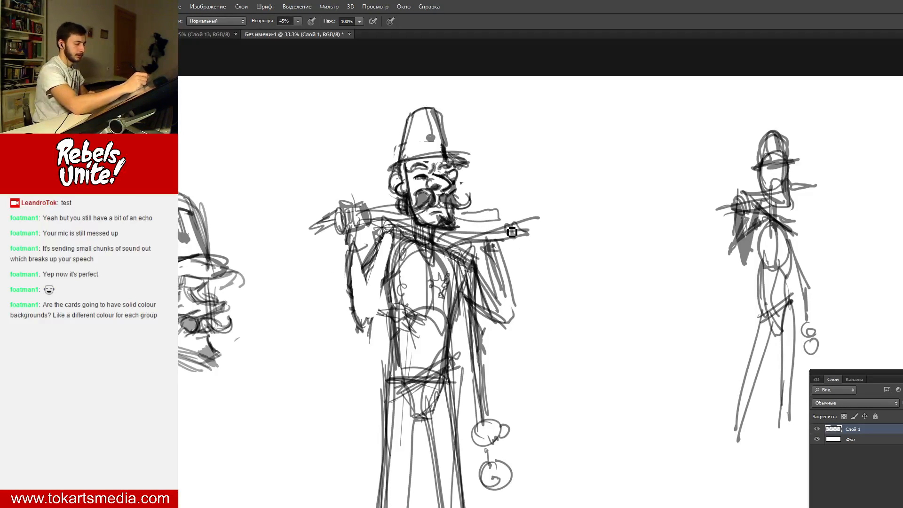
{"action": "left_click_drag", "start_coordinate": [442, 240], "coordinate": [521, 228]}
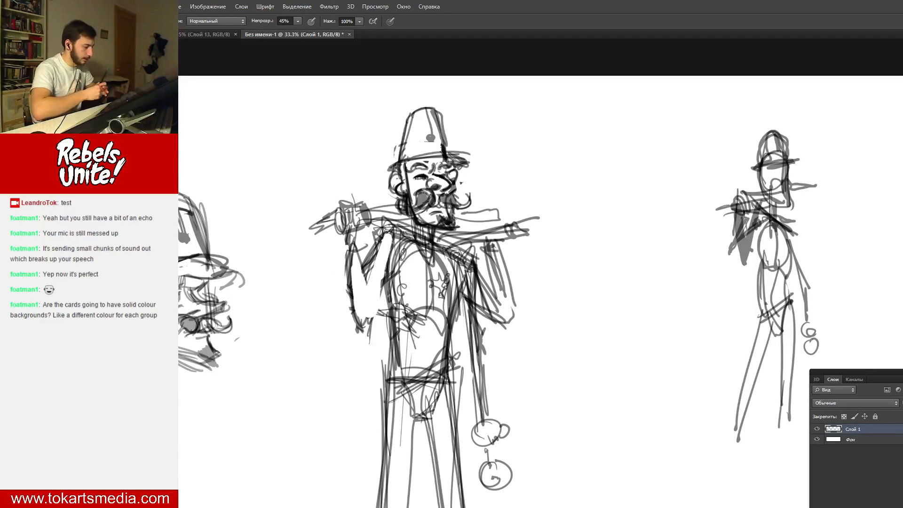
- Erase the old hanging arm with its handcuffs, the old raised arm and the original club behind the head
{"action": "mouse_move", "coordinate": [469, 317]}
{"action": "left_mouse_down"}
{"action": "mouse_move", "coordinate": [486, 489]}
{"action": "mouse_move", "coordinate": [493, 401]}
{"action": "mouse_move", "coordinate": [503, 431]}
{"action": "mouse_move", "coordinate": [500, 408]}
{"action": "left_mouse_up"}
{"action": "mouse_move", "coordinate": [350, 227]}
{"action": "left_mouse_down"}
{"action": "mouse_move", "coordinate": [333, 214]}
{"action": "mouse_move", "coordinate": [305, 241]}
{"action": "mouse_move", "coordinate": [348, 215]}
{"action": "mouse_move", "coordinate": [367, 324]}
{"action": "mouse_move", "coordinate": [355, 228]}
{"action": "mouse_move", "coordinate": [360, 275]}
{"action": "left_mouse_up"}
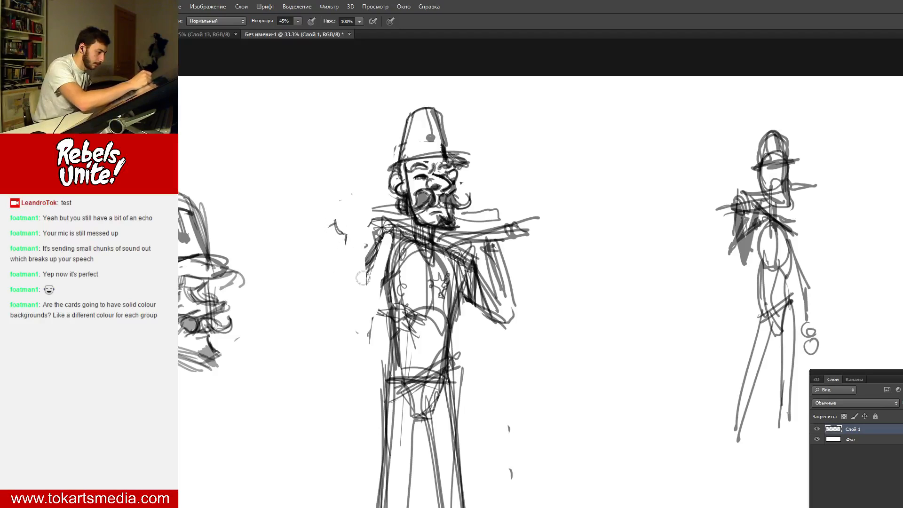
{"action": "mouse_move", "coordinate": [462, 205]}
{"action": "left_mouse_down"}
{"action": "mouse_move", "coordinate": [465, 217]}
{"action": "mouse_move", "coordinate": [508, 212]}
{"action": "left_mouse_up"}
{"action": "mouse_move", "coordinate": [407, 225]}
{"action": "left_mouse_down"}
{"action": "mouse_move", "coordinate": [382, 207]}
{"action": "mouse_move", "coordinate": [368, 263]}
{"action": "left_mouse_up"}
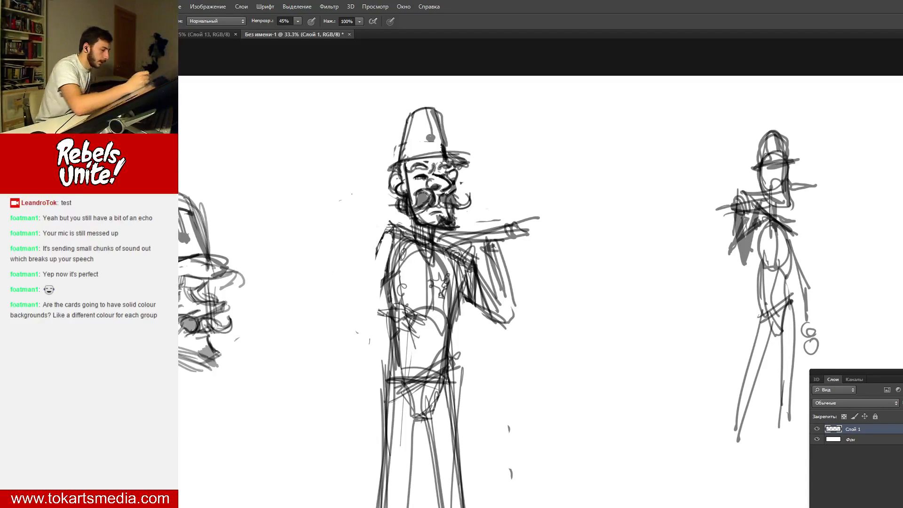
- Sketch a straight sleeve hanging beside the torso, and draw the other hand gripping the raised baton
{"action": "left_click_drag", "start_coordinate": [380, 231], "coordinate": [361, 315]}
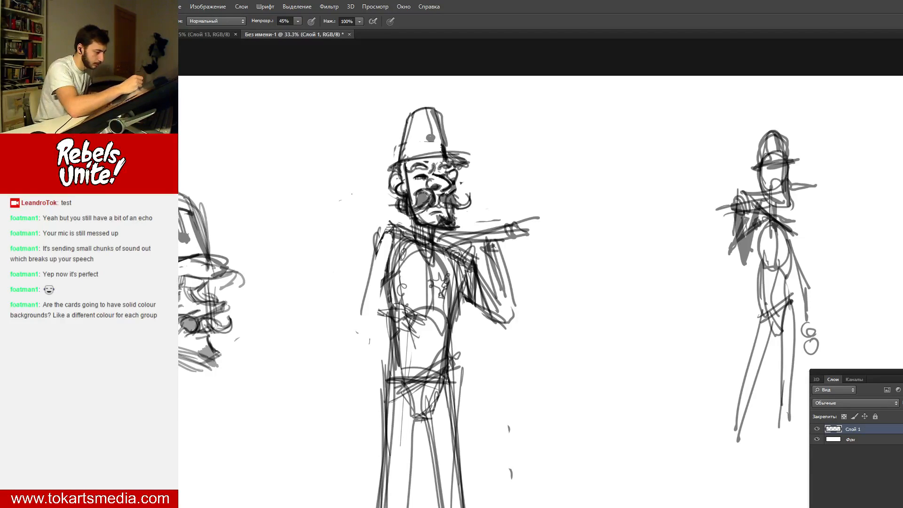
{"action": "mouse_move", "coordinate": [363, 306]}
{"action": "left_mouse_down"}
{"action": "mouse_move", "coordinate": [356, 390]}
{"action": "mouse_move", "coordinate": [368, 392]}
{"action": "left_mouse_up"}
{"action": "mouse_move", "coordinate": [355, 339]}
{"action": "left_mouse_down"}
{"action": "mouse_move", "coordinate": [347, 393]}
{"action": "mouse_move", "coordinate": [379, 293]}
{"action": "left_mouse_up"}
{"action": "mouse_move", "coordinate": [487, 249]}
{"action": "left_mouse_down"}
{"action": "mouse_move", "coordinate": [477, 232]}
{"action": "mouse_move", "coordinate": [488, 233]}
{"action": "mouse_move", "coordinate": [490, 245]}
{"action": "mouse_move", "coordinate": [485, 231]}
{"action": "mouse_move", "coordinate": [509, 235]}
{"action": "mouse_move", "coordinate": [513, 223]}
{"action": "mouse_move", "coordinate": [483, 248]}
{"action": "mouse_move", "coordinate": [506, 244]}
{"action": "mouse_move", "coordinate": [505, 234]}
{"action": "mouse_move", "coordinate": [481, 237]}
{"action": "mouse_move", "coordinate": [490, 238]}
{"action": "mouse_move", "coordinate": [476, 247]}
{"action": "mouse_move", "coordinate": [506, 251]}
{"action": "mouse_move", "coordinate": [514, 243]}
{"action": "mouse_move", "coordinate": [508, 269]}
{"action": "mouse_move", "coordinate": [501, 265]}
{"action": "mouse_move", "coordinate": [517, 260]}
{"action": "mouse_move", "coordinate": [518, 308]}
{"action": "left_mouse_up"}
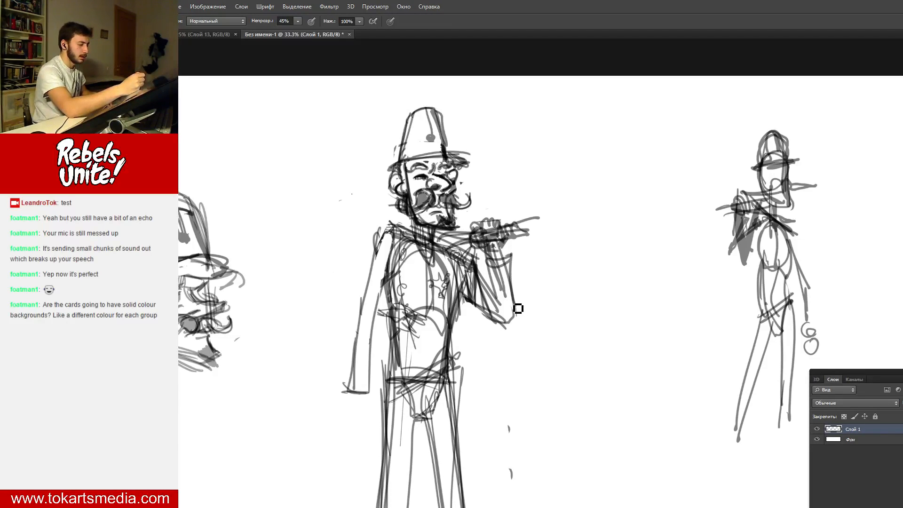
{"action": "left_click_drag", "start_coordinate": [519, 236], "coordinate": [532, 234]}
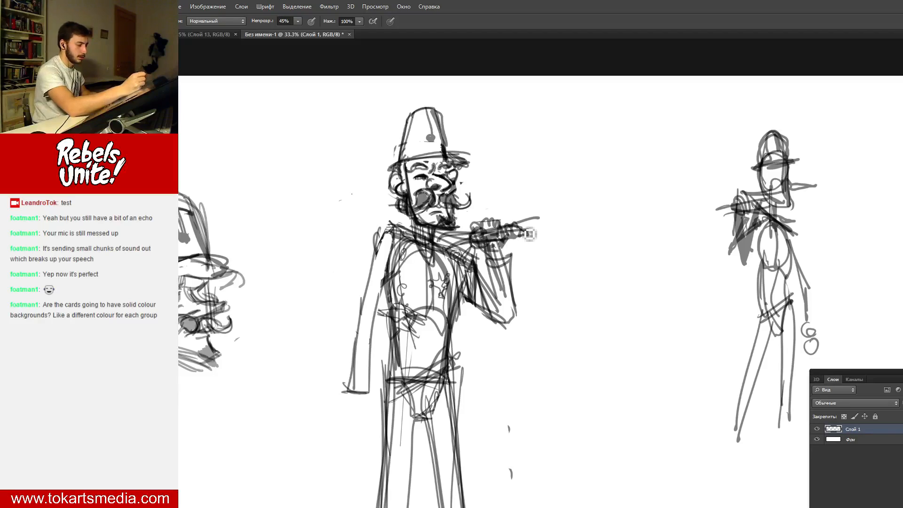
- Complete the hanging arm with a cuff, a hand, dangling round handcuffs and an elbow crease
{"action": "mouse_move", "coordinate": [378, 381]}
{"action": "left_mouse_down"}
{"action": "mouse_move", "coordinate": [348, 377]}
{"action": "mouse_move", "coordinate": [379, 374]}
{"action": "left_mouse_up"}
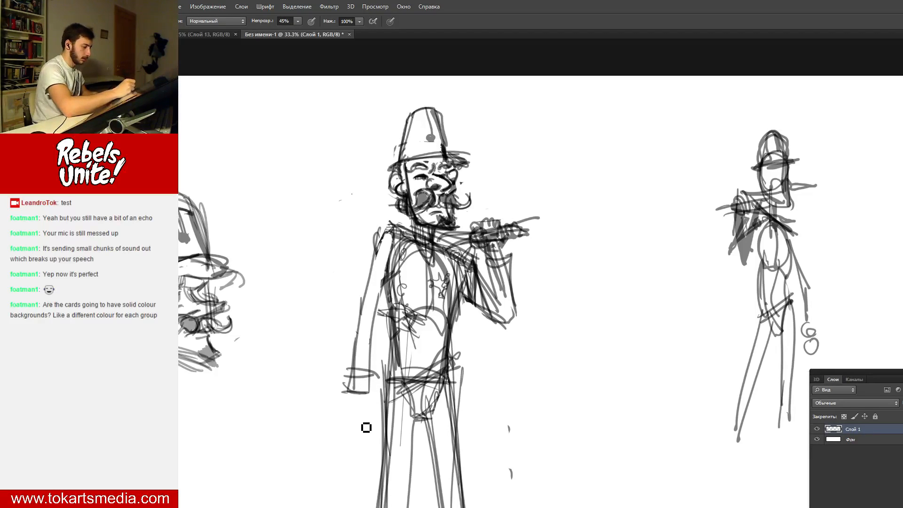
{"action": "mouse_move", "coordinate": [355, 405]}
{"action": "left_mouse_down"}
{"action": "mouse_move", "coordinate": [365, 431]}
{"action": "mouse_move", "coordinate": [375, 414]}
{"action": "mouse_move", "coordinate": [370, 427]}
{"action": "mouse_move", "coordinate": [352, 409]}
{"action": "mouse_move", "coordinate": [354, 389]}
{"action": "left_mouse_up"}
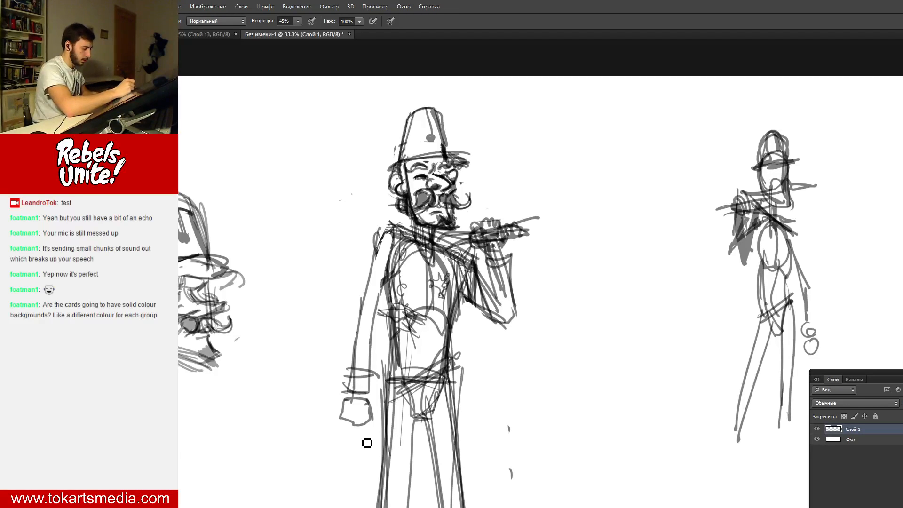
{"action": "mouse_move", "coordinate": [365, 446]}
{"action": "left_mouse_down"}
{"action": "mouse_move", "coordinate": [356, 430]}
{"action": "mouse_move", "coordinate": [370, 442]}
{"action": "mouse_move", "coordinate": [352, 470]}
{"action": "mouse_move", "coordinate": [355, 452]}
{"action": "left_mouse_up"}
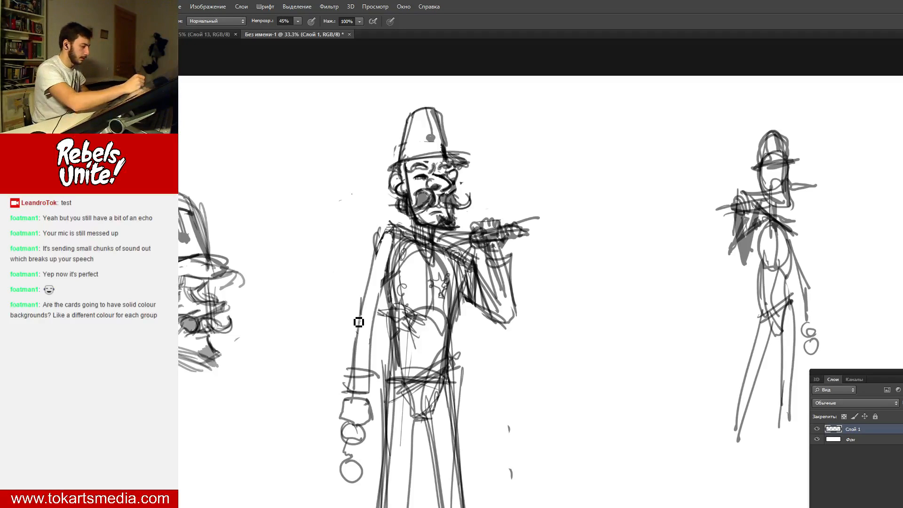
{"action": "left_click_drag", "start_coordinate": [352, 318], "coordinate": [372, 316]}
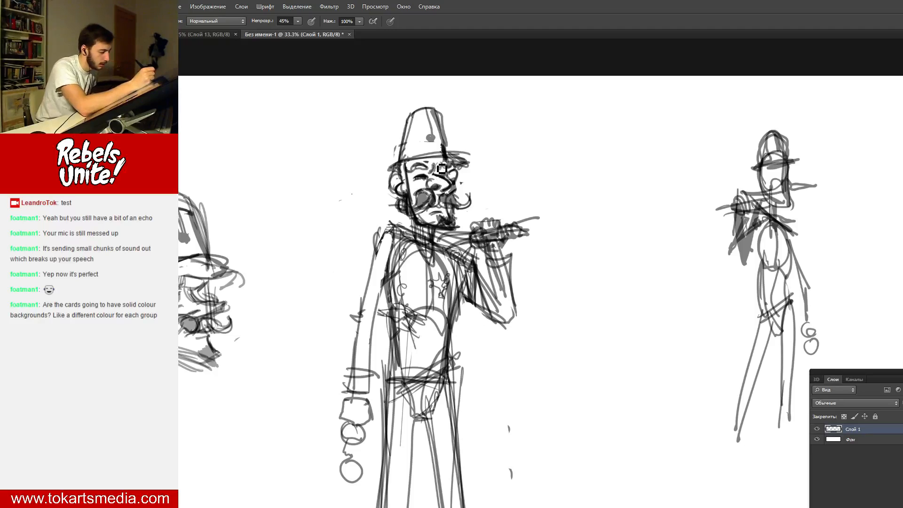
- Rework the central policeman's helmet into a rounder dome with thicker side outlines and a darker band above the brim
{"action": "left_click_drag", "start_coordinate": [431, 185], "coordinate": [422, 176]}
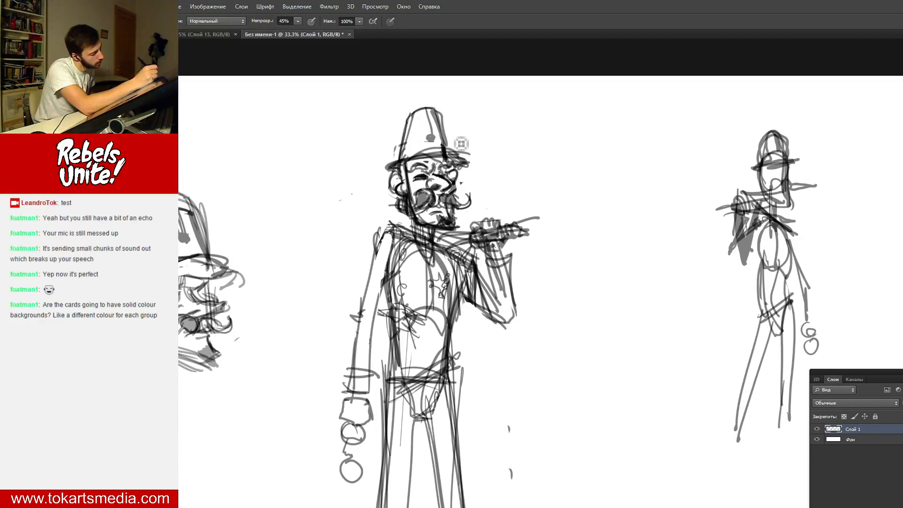
{"action": "mouse_move", "coordinate": [401, 160]}
{"action": "left_mouse_down"}
{"action": "mouse_move", "coordinate": [406, 141]}
{"action": "mouse_move", "coordinate": [426, 121]}
{"action": "mouse_move", "coordinate": [450, 153]}
{"action": "left_mouse_up"}
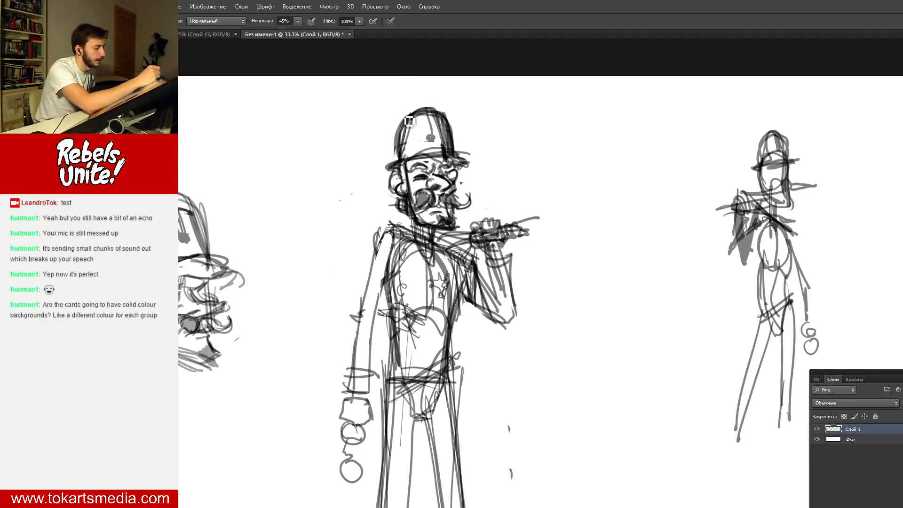
{"action": "left_click_drag", "start_coordinate": [409, 121], "coordinate": [399, 159]}
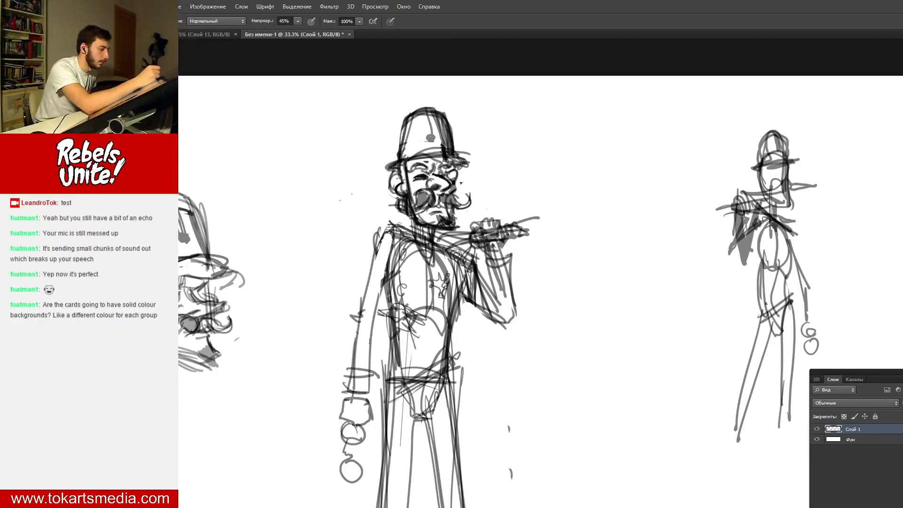
{"action": "left_click_drag", "start_coordinate": [409, 124], "coordinate": [399, 153]}
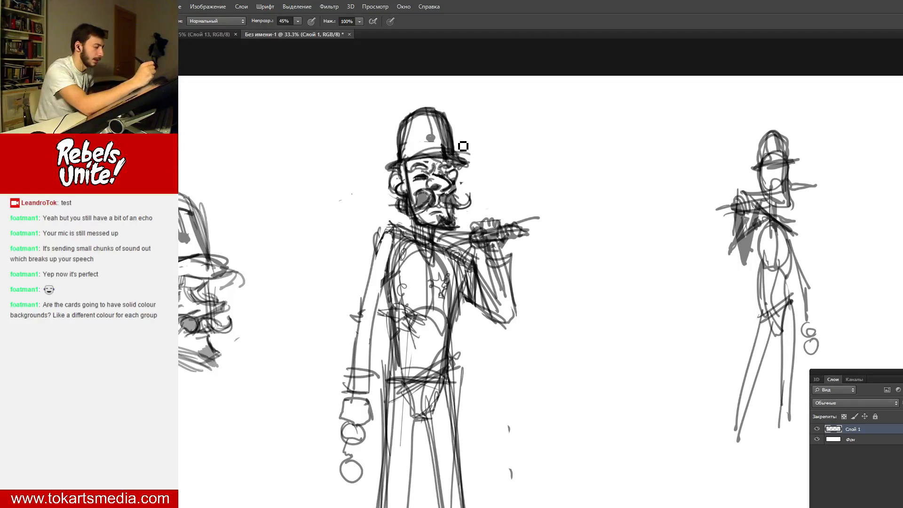
{"action": "left_click_drag", "start_coordinate": [410, 160], "coordinate": [449, 152]}
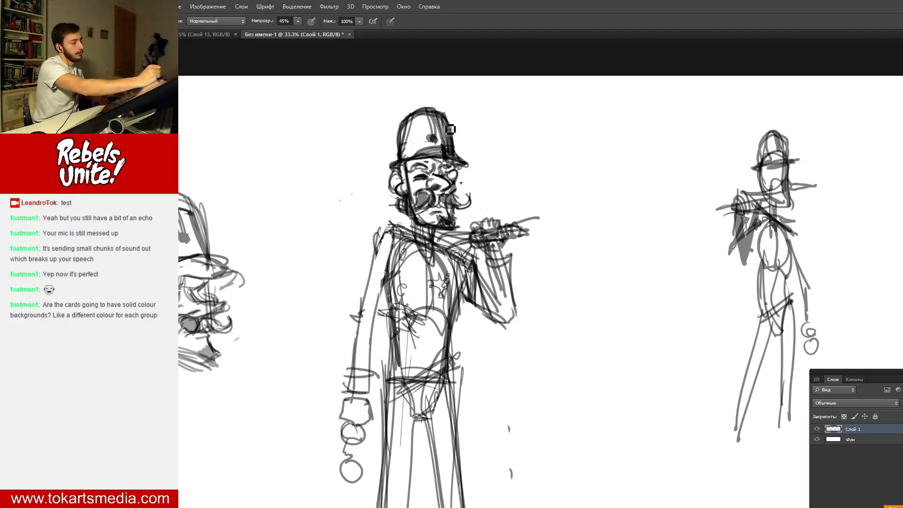
- Erase the doubled lines on the side of the helmet above the nose and redraw that edge more cleanly
{"action": "left_click_drag", "start_coordinate": [439, 112], "coordinate": [445, 150]}
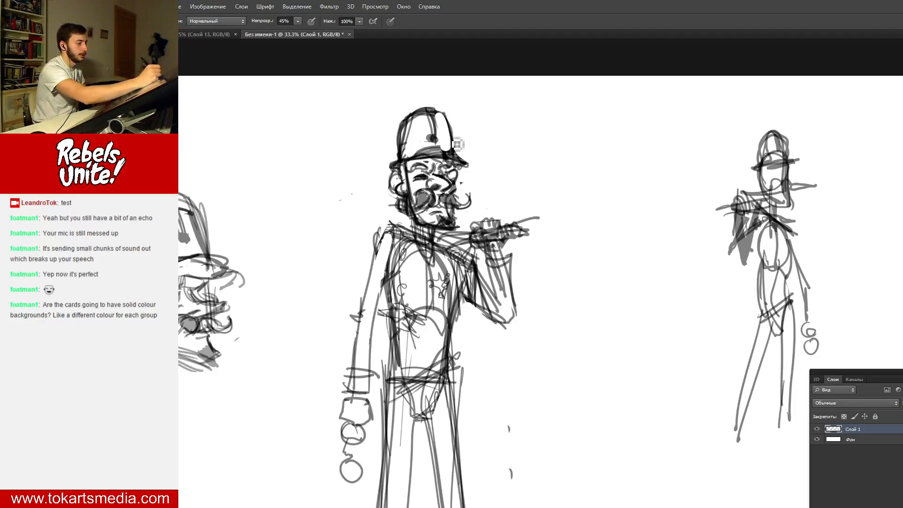
{"action": "left_click_drag", "start_coordinate": [435, 112], "coordinate": [451, 135]}
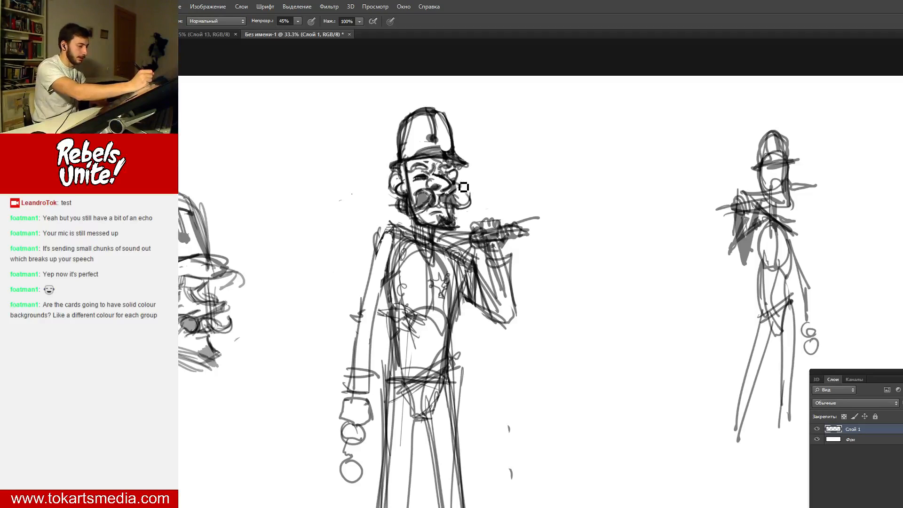
{"action": "left_click_drag", "start_coordinate": [454, 182], "coordinate": [459, 191]}
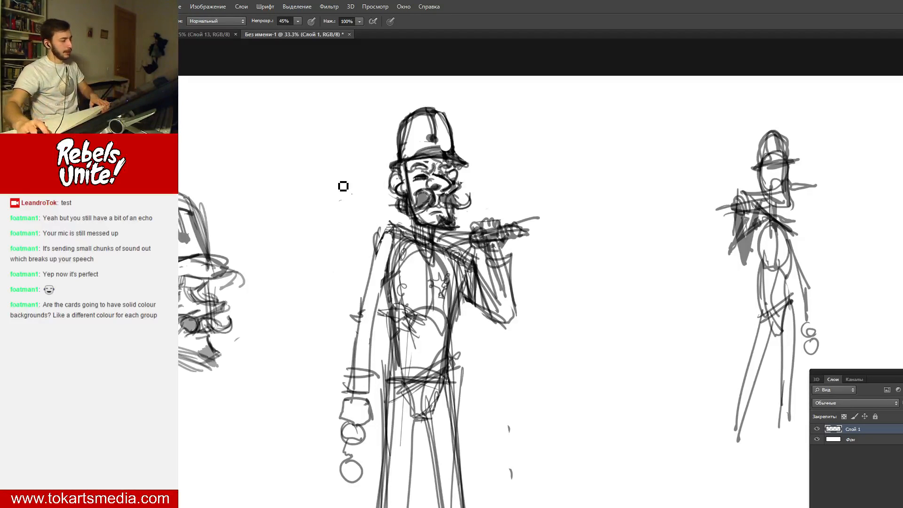
- Lengthen the central policeman's legs with new trouser lines running farther down on the inner and outer sides
{"action": "scroll", "coordinate": [409, 304], "scroll_direction": "down", "scroll_amount": 3}
{"action": "scroll", "coordinate": [440, 315], "scroll_direction": "down", "scroll_amount": 2}
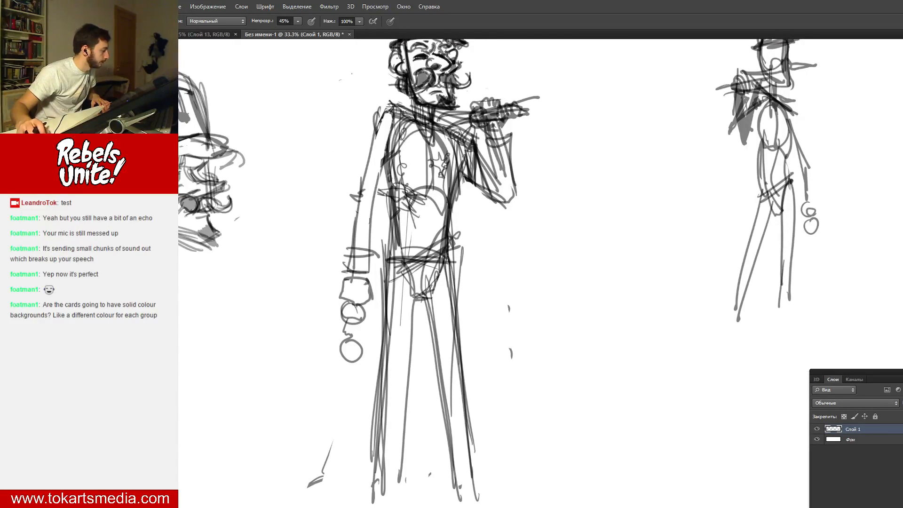
{"action": "key", "text": "z"}
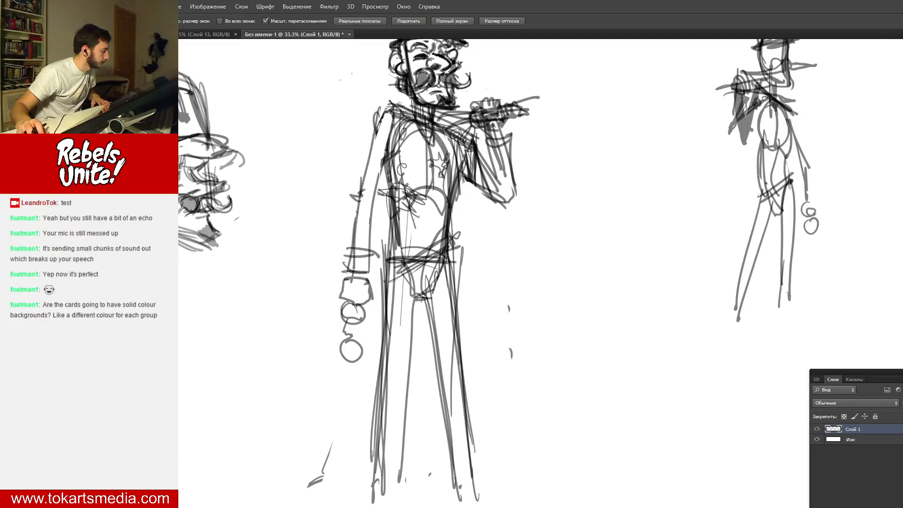
{"action": "left_click", "coordinate": [461, 163], "text": "alt"}
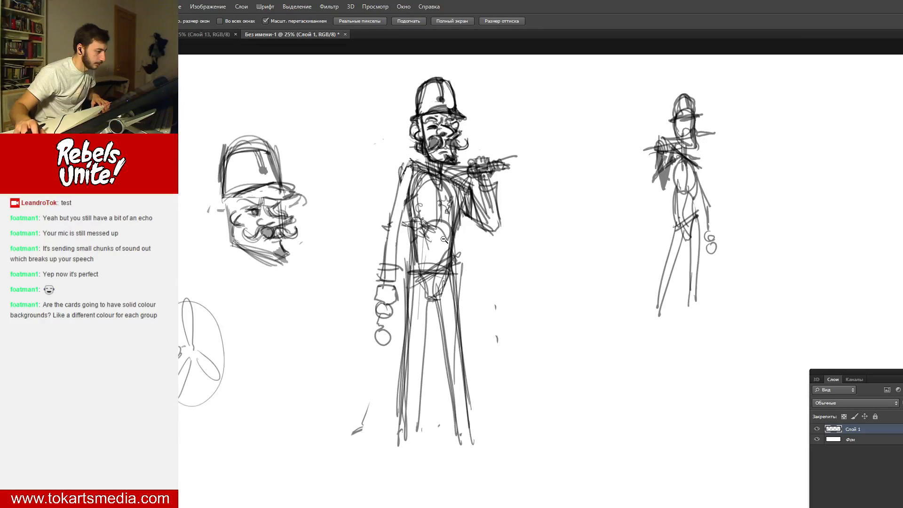
{"action": "left_click", "coordinate": [444, 240], "text": "alt"}
{"action": "key", "text": "b"}
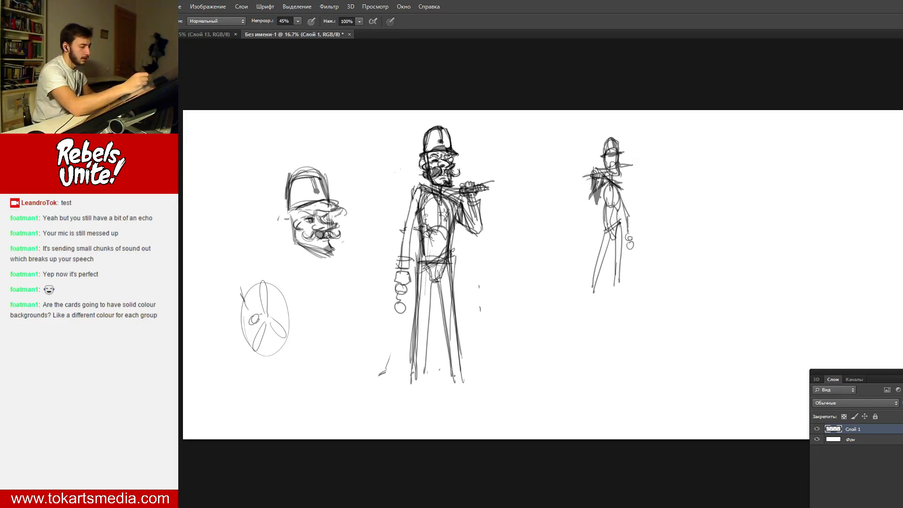
{"action": "left_click_drag", "start_coordinate": [452, 261], "coordinate": [458, 393]}
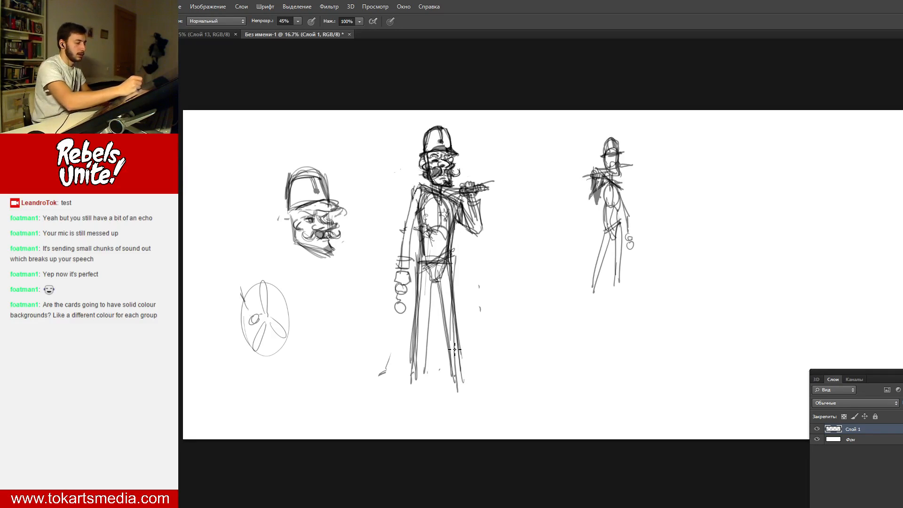
{"action": "left_click_drag", "start_coordinate": [447, 261], "coordinate": [455, 404]}
{"action": "left_click_drag", "start_coordinate": [438, 282], "coordinate": [432, 371]}
{"action": "left_click_drag", "start_coordinate": [426, 286], "coordinate": [433, 383]}
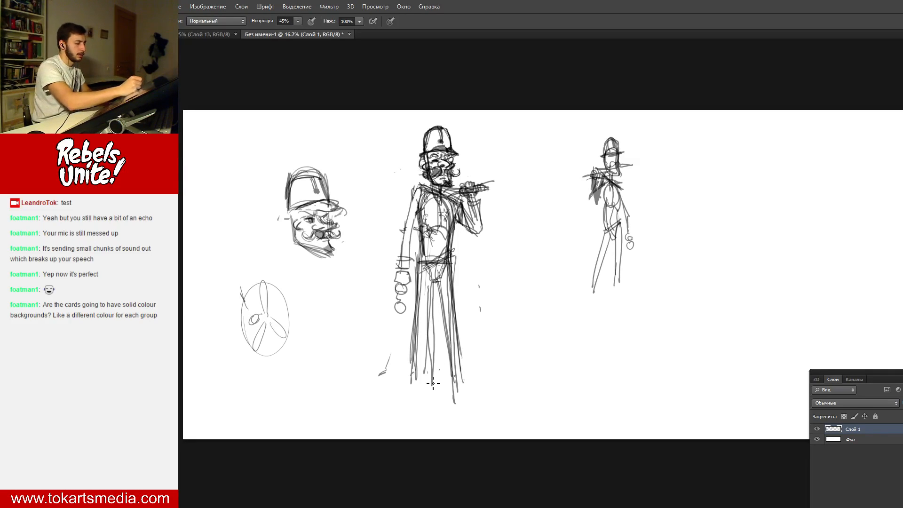
{"action": "left_click_drag", "start_coordinate": [429, 292], "coordinate": [430, 335]}
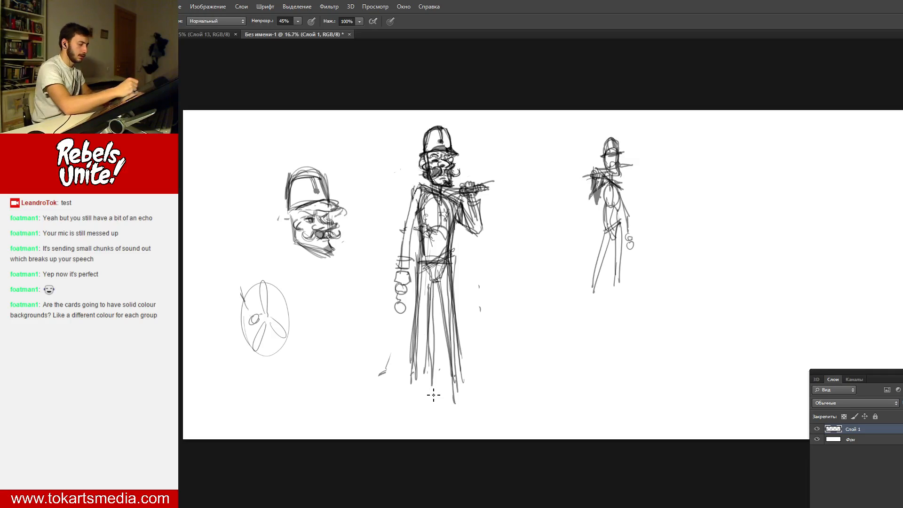
{"action": "left_click_drag", "start_coordinate": [431, 392], "coordinate": [426, 301]}
- Draw two long pointed shoes turned outward beneath the trouser legs, with ankle lines and soles
{"action": "left_click_drag", "start_coordinate": [404, 400], "coordinate": [467, 398]}
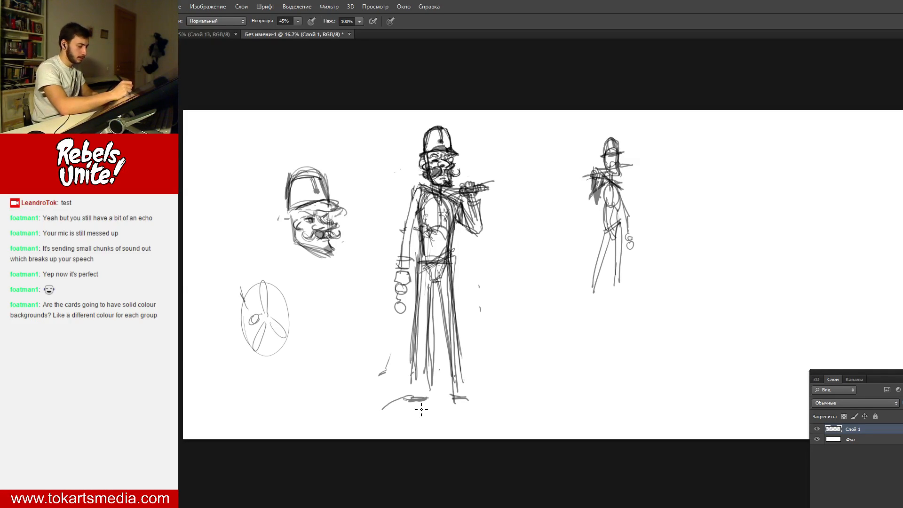
{"action": "left_click_drag", "start_coordinate": [451, 402], "coordinate": [497, 407]}
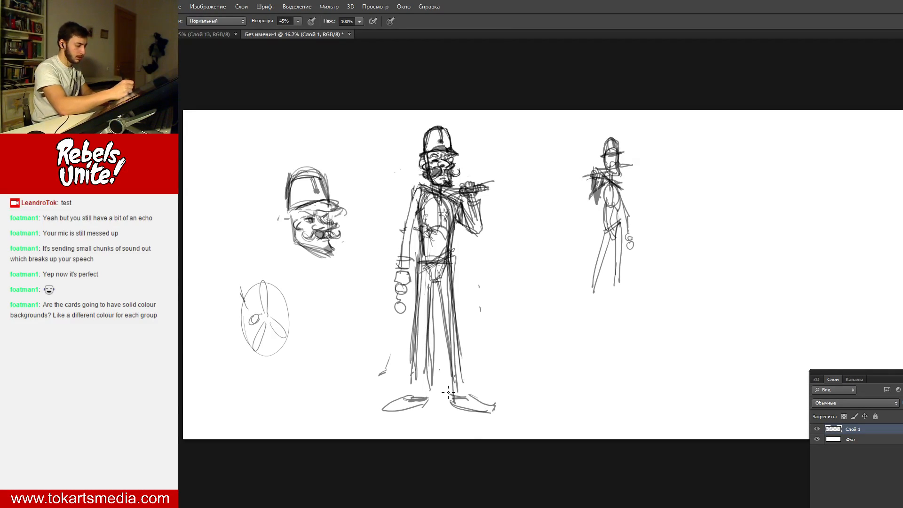
{"action": "mouse_move", "coordinate": [397, 407]}
{"action": "left_mouse_down"}
{"action": "mouse_move", "coordinate": [425, 405]}
{"action": "mouse_move", "coordinate": [430, 391]}
{"action": "mouse_move", "coordinate": [453, 397]}
{"action": "left_mouse_up"}
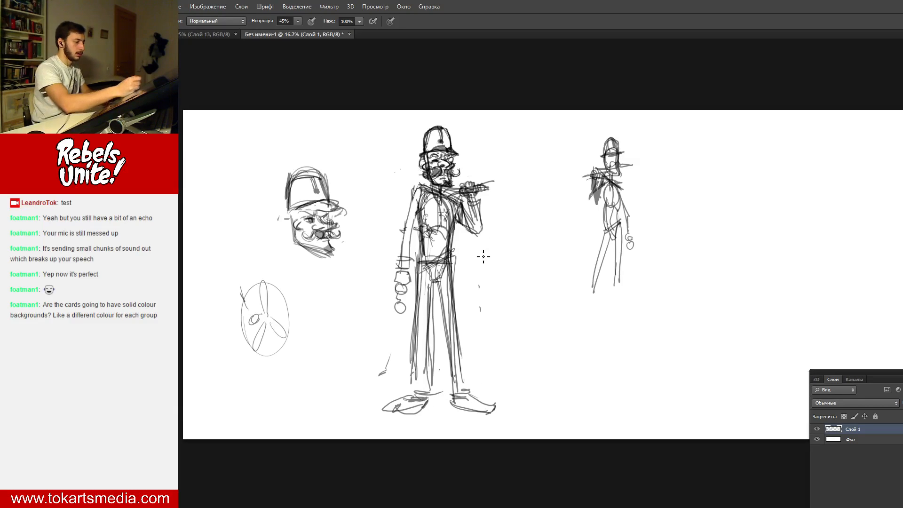
- Add the baton's flared tip and its other end behind the shoulder, and rework the torso with a buttoned coat front and belt
{"action": "left_click_drag", "start_coordinate": [467, 231], "coordinate": [478, 238]}
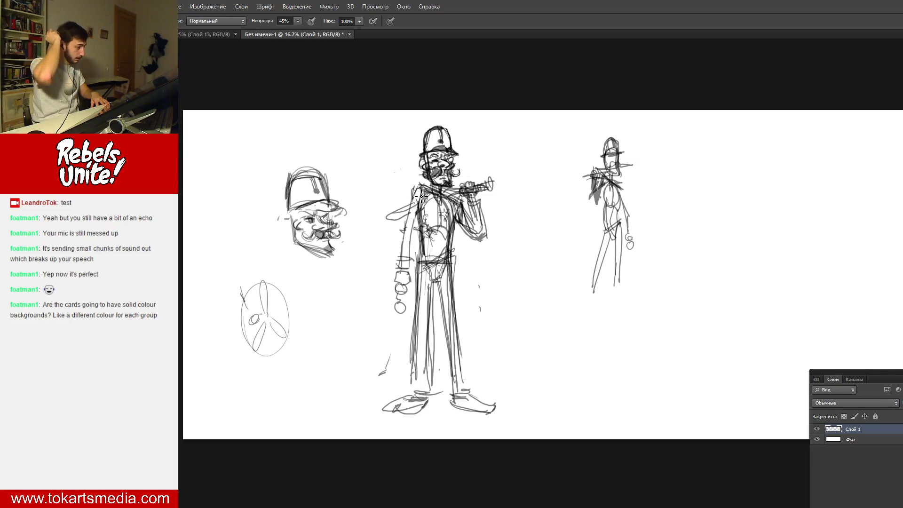
{"action": "mouse_move", "coordinate": [435, 269]}
{"action": "left_mouse_down"}
{"action": "mouse_move", "coordinate": [431, 235]}
{"action": "mouse_move", "coordinate": [443, 265]}
{"action": "mouse_move", "coordinate": [456, 209]}
{"action": "mouse_move", "coordinate": [449, 272]}
{"action": "left_mouse_up"}
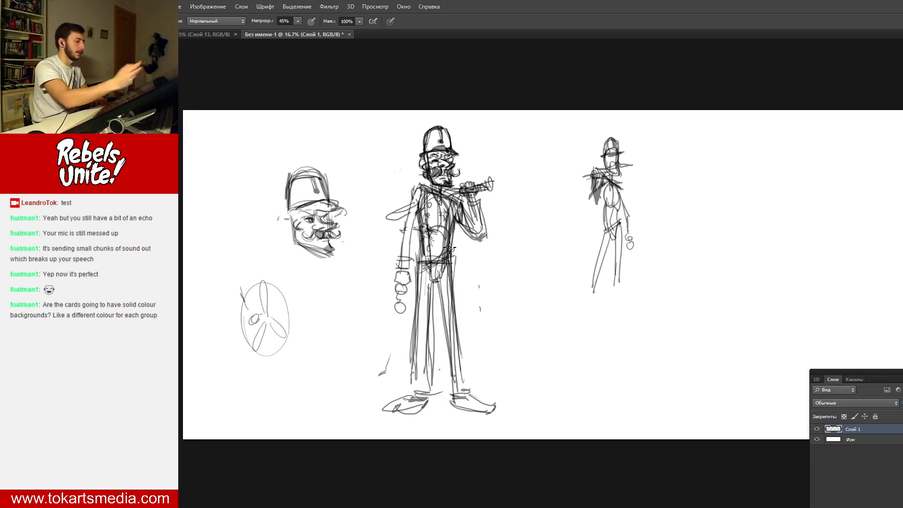
{"action": "mouse_move", "coordinate": [441, 238]}
{"action": "left_mouse_down"}
{"action": "mouse_move", "coordinate": [441, 250]}
{"action": "mouse_move", "coordinate": [436, 228]}
{"action": "left_mouse_up"}
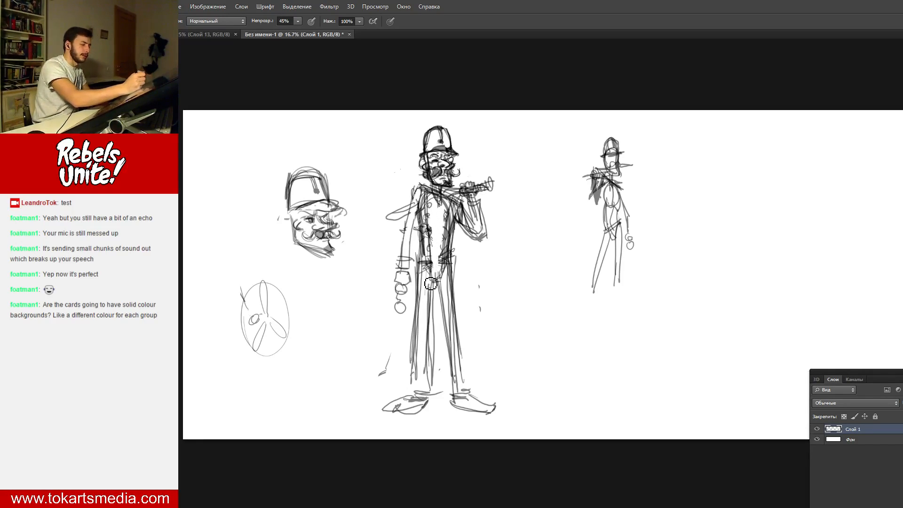
{"action": "mouse_move", "coordinate": [426, 240]}
{"action": "left_mouse_down"}
{"action": "mouse_move", "coordinate": [425, 275]}
{"action": "mouse_move", "coordinate": [451, 262]}
{"action": "mouse_move", "coordinate": [453, 271]}
{"action": "left_mouse_up"}
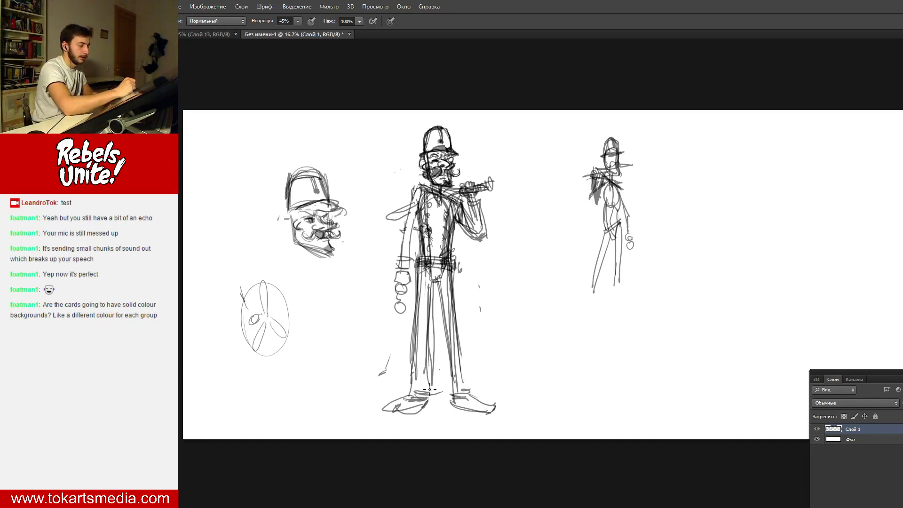
- Draw the trouser hems above the shoes and add crease marks at both knees
{"action": "left_click_drag", "start_coordinate": [429, 389], "coordinate": [408, 396]}
{"action": "mouse_move", "coordinate": [455, 330]}
{"action": "left_mouse_down"}
{"action": "mouse_move", "coordinate": [457, 391]}
{"action": "mouse_move", "coordinate": [440, 312]}
{"action": "mouse_move", "coordinate": [425, 337]}
{"action": "mouse_move", "coordinate": [426, 329]}
{"action": "left_mouse_up"}
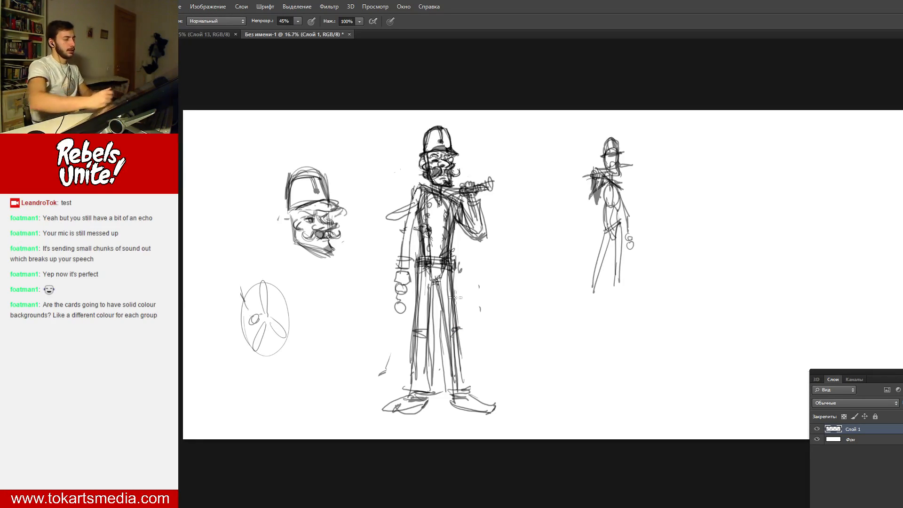
{"action": "key", "text": "F7"}
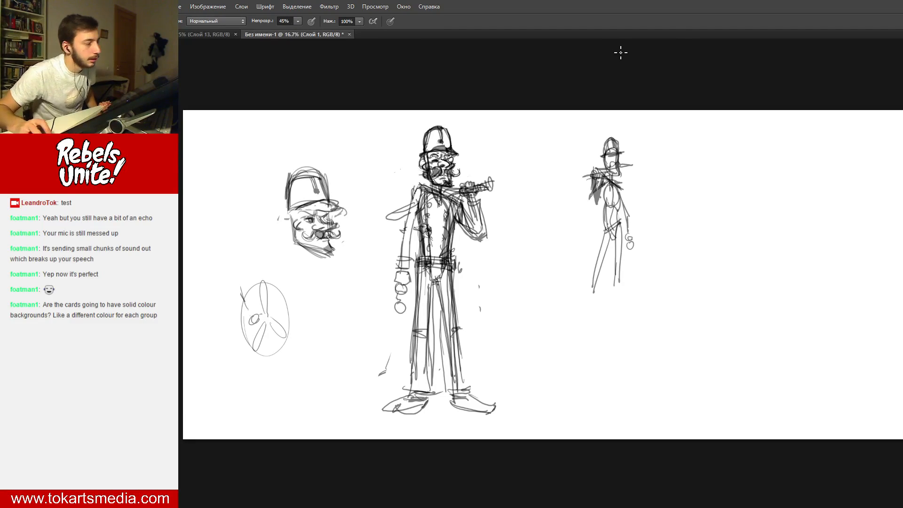
{"action": "left_click", "coordinate": [375, 7]}
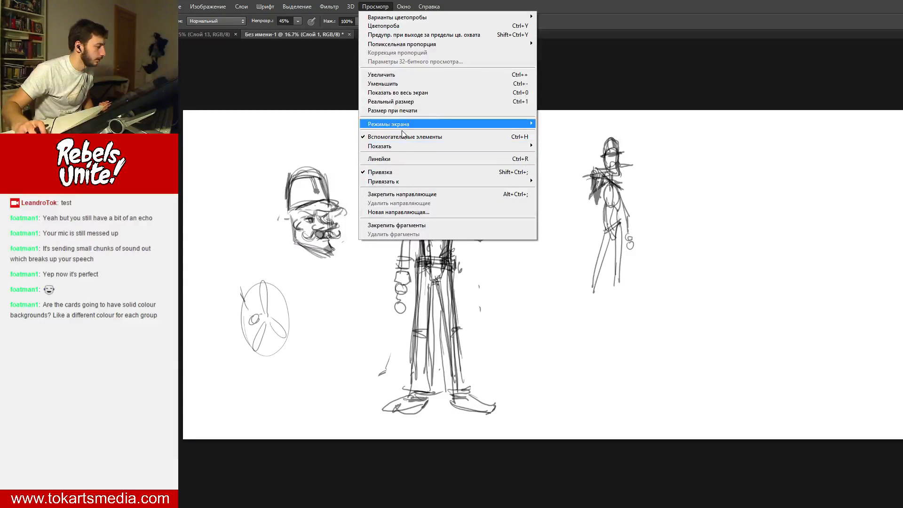
{"action": "mouse_move", "coordinate": [404, 126]}
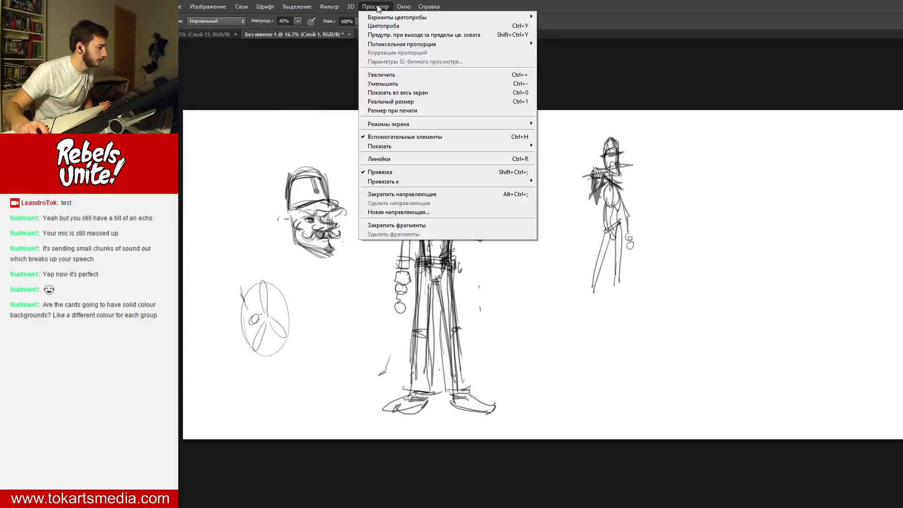
{"action": "mouse_move", "coordinate": [403, 7]}
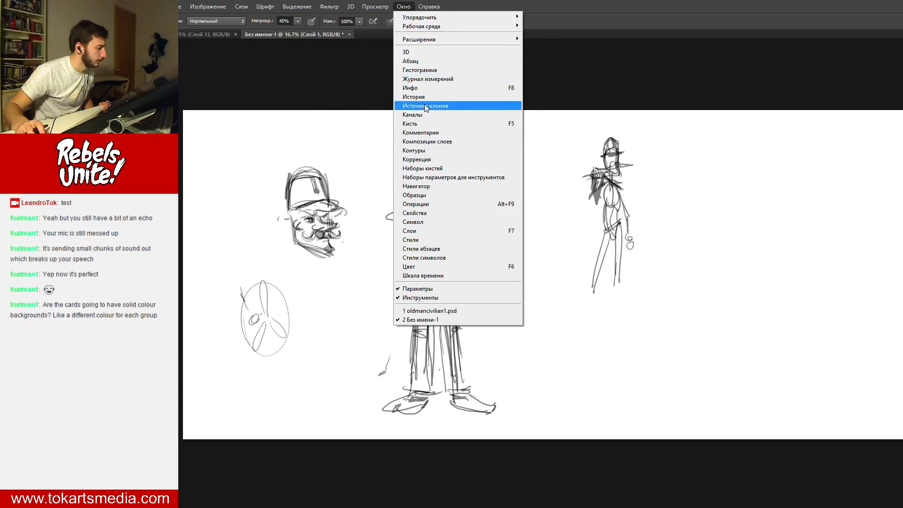
{"action": "left_click", "coordinate": [462, 230]}
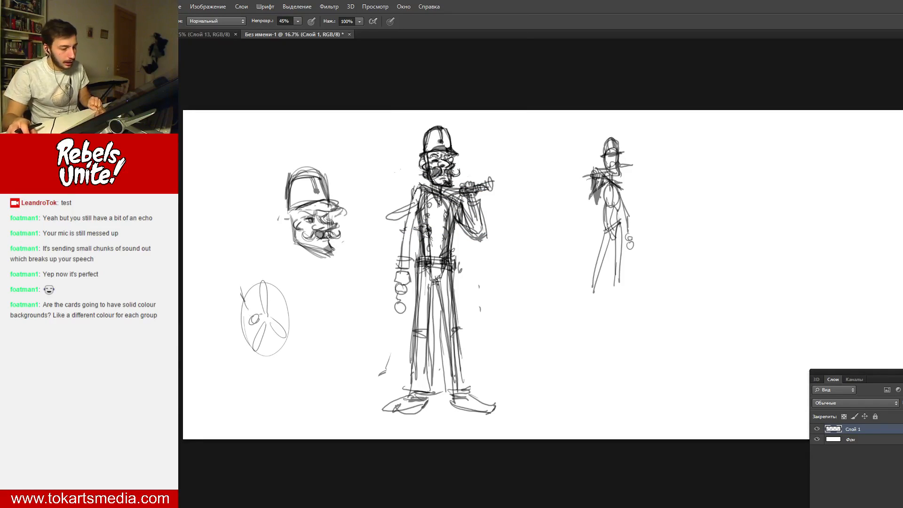
- Create a new layer above the sketch, and lower the opacity of the sketch layer Слой 1 to a faint grey
{"action": "left_click", "coordinate": [901, 380]}
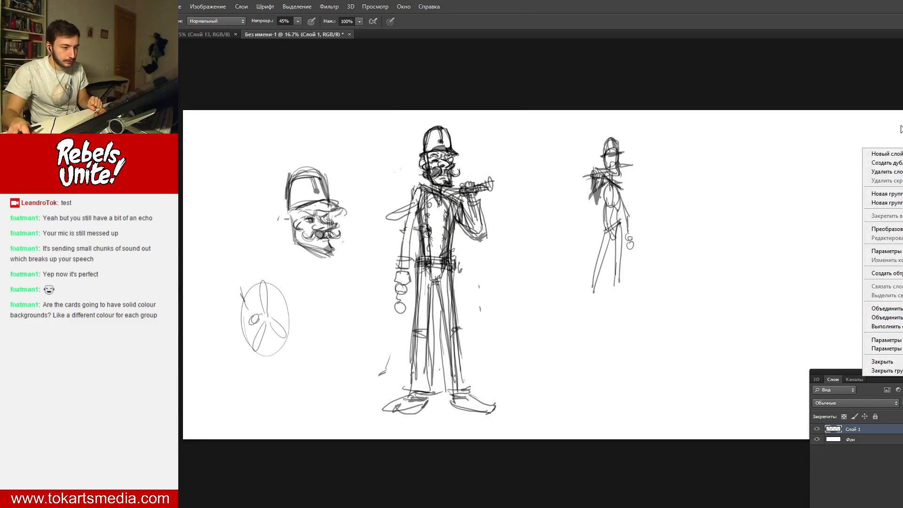
{"action": "left_click", "coordinate": [896, 154]}
{"action": "left_click", "coordinate": [733, 182]}
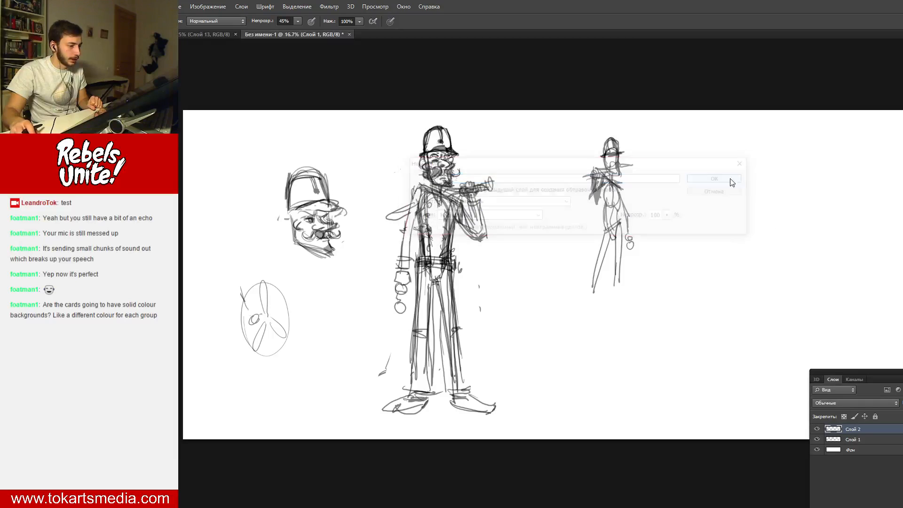
{"action": "left_click", "coordinate": [882, 441]}
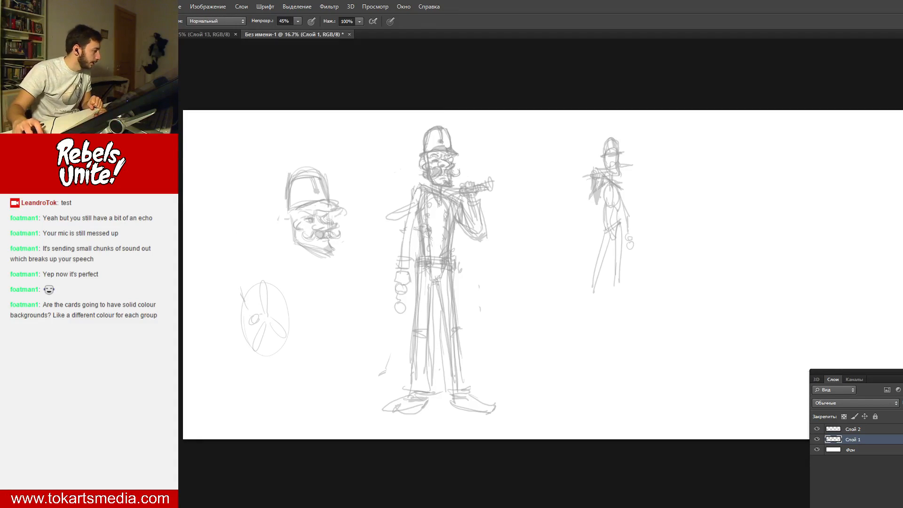
- On layer Слой 2, ink the policeman's nose outline, nostril and the lines beneath the nose over the faded sketch
{"action": "key", "text": "z"}
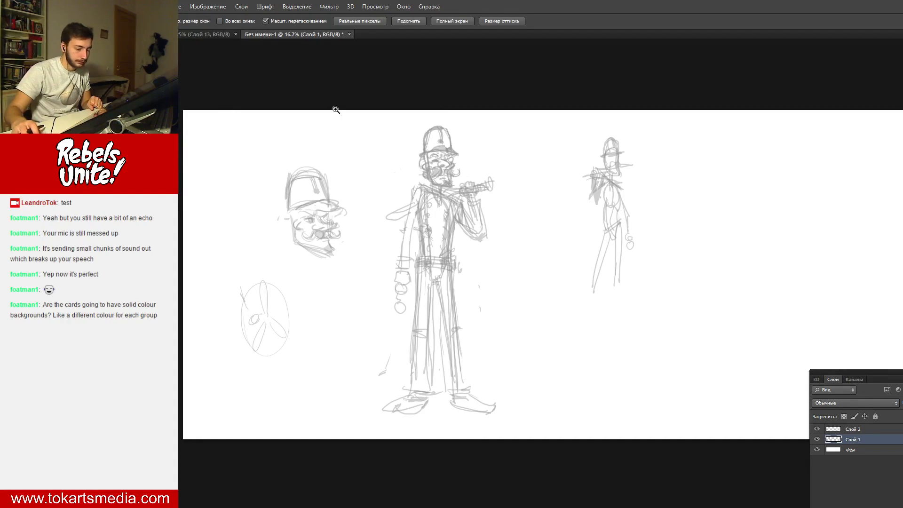
{"action": "left_click", "coordinate": [419, 159]}
{"action": "left_click", "coordinate": [480, 178]}
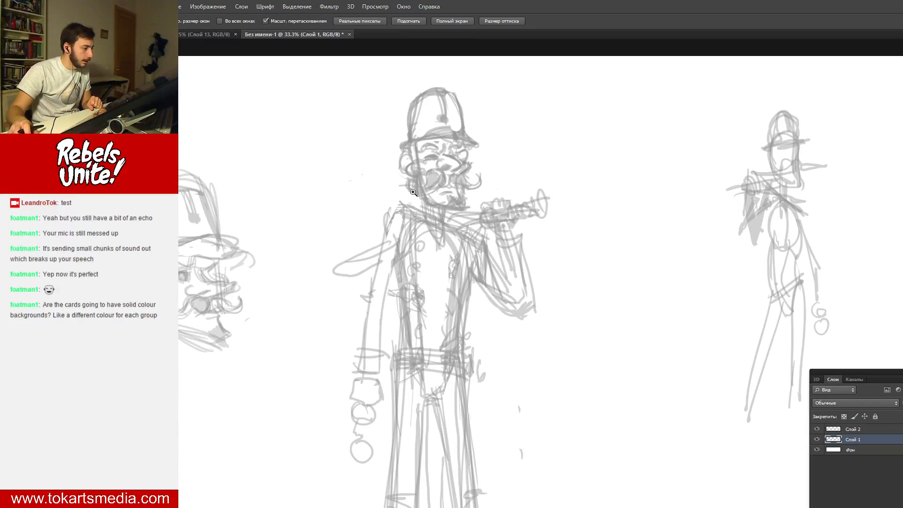
{"action": "left_click", "coordinate": [362, 215]}
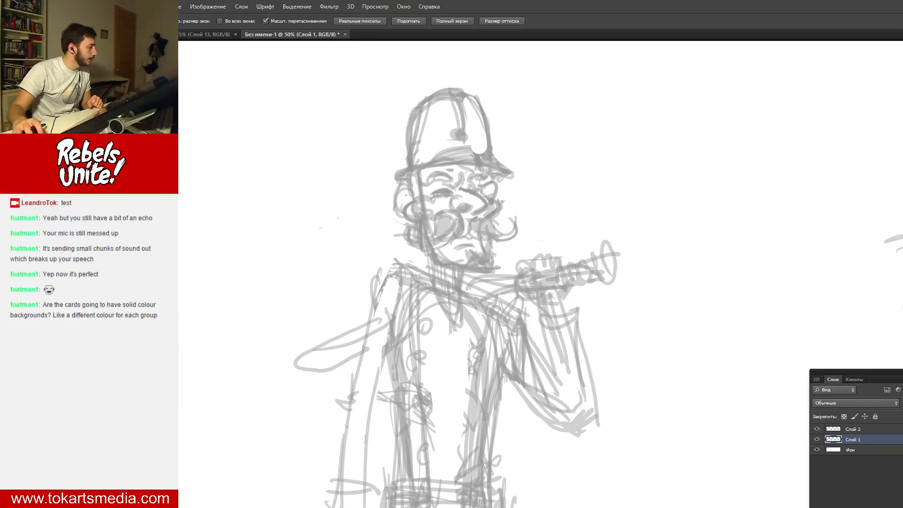
{"action": "key", "text": "b"}
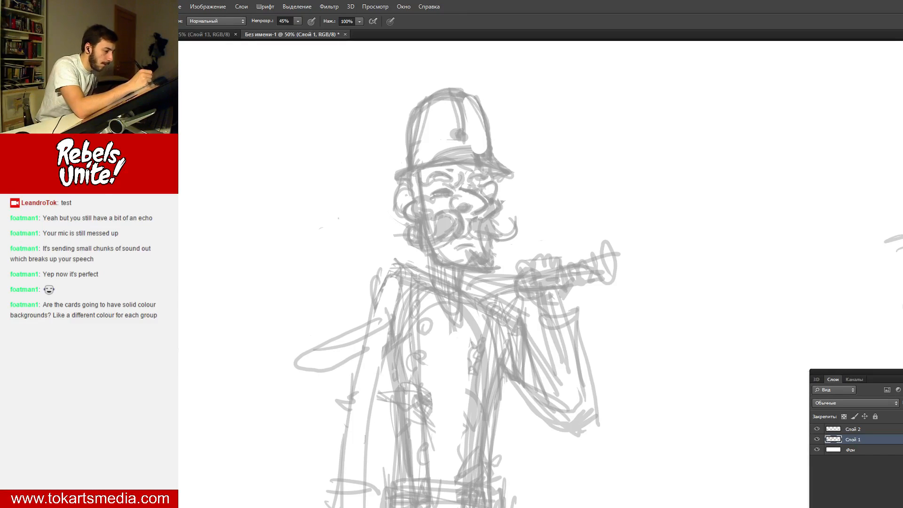
{"action": "left_click", "coordinate": [884, 430]}
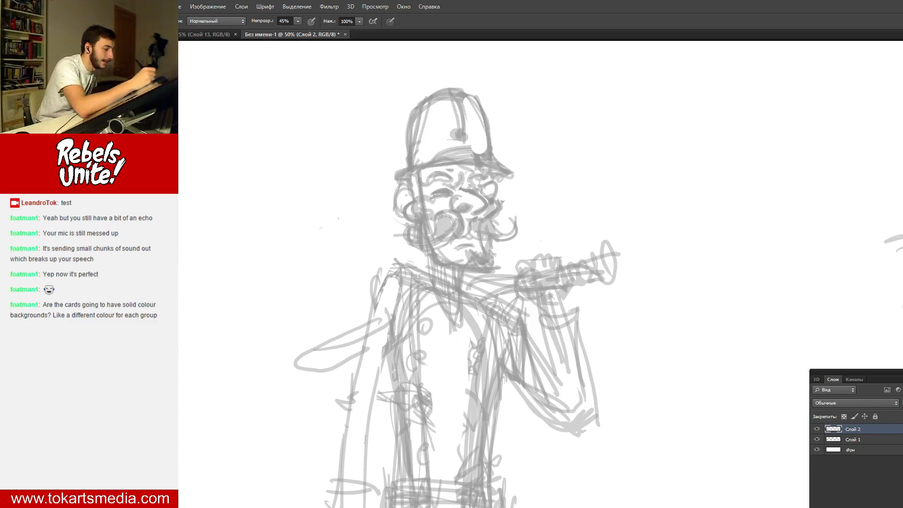
{"action": "mouse_move", "coordinate": [466, 189]}
{"action": "left_mouse_down"}
{"action": "mouse_move", "coordinate": [490, 207]}
{"action": "mouse_move", "coordinate": [478, 217]}
{"action": "left_mouse_up"}
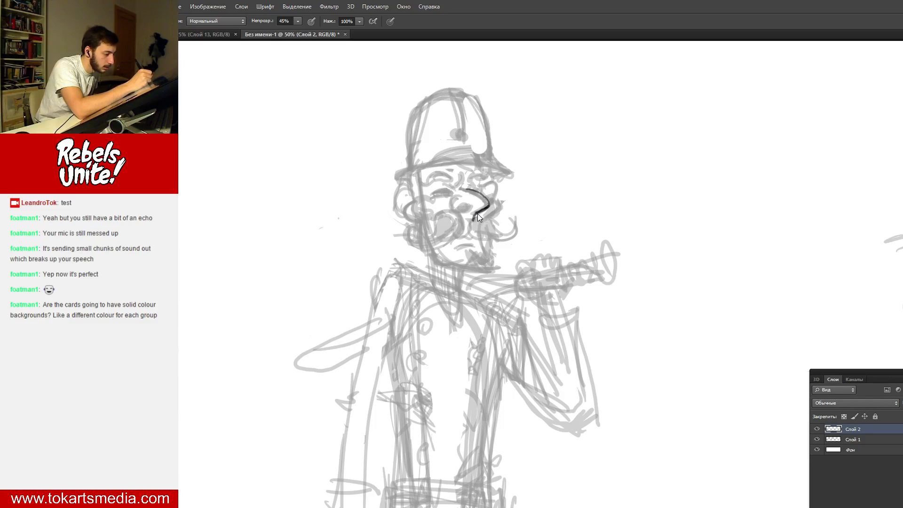
{"action": "left_click", "coordinate": [464, 214]}
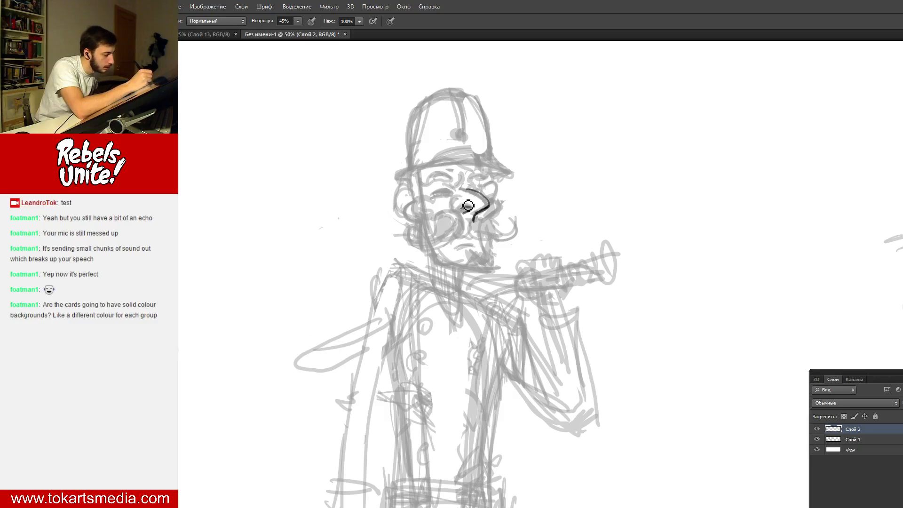
{"action": "mouse_move", "coordinate": [457, 212]}
{"action": "left_mouse_down"}
{"action": "mouse_move", "coordinate": [472, 210]}
{"action": "mouse_move", "coordinate": [468, 237]}
{"action": "left_mouse_up"}
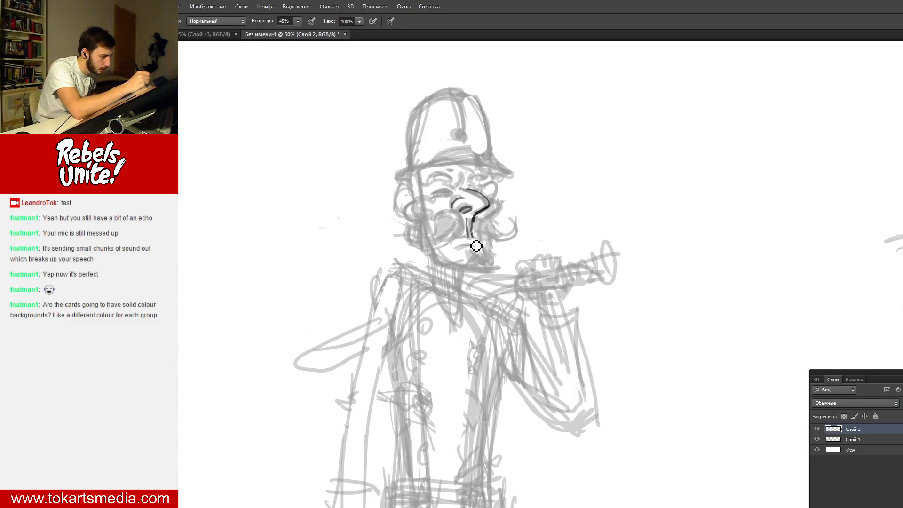
- Draw the small closed mouth under the nose and outline both halves of the moustache with curled tips
{"action": "left_click_drag", "start_coordinate": [473, 235], "coordinate": [471, 241]}
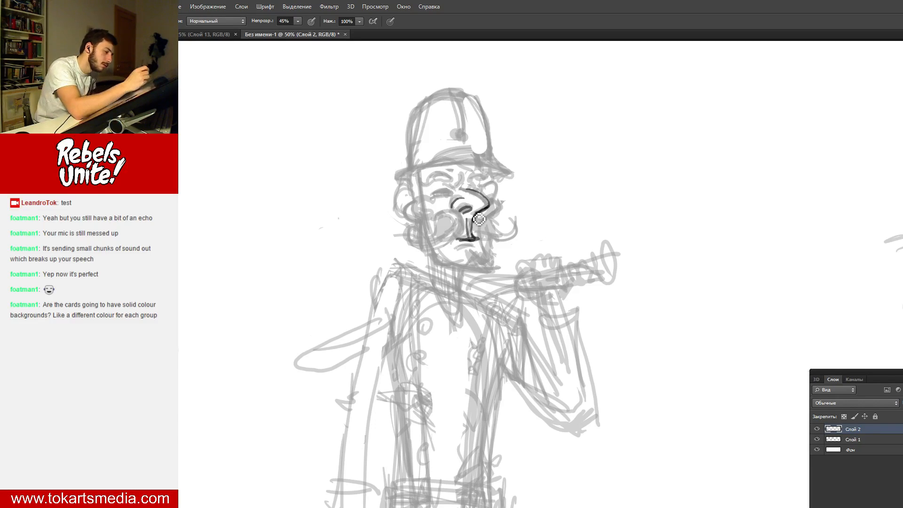
{"action": "key", "text": "ctrl+alt+z"}
{"action": "key", "text": "ctrl+alt+z"}
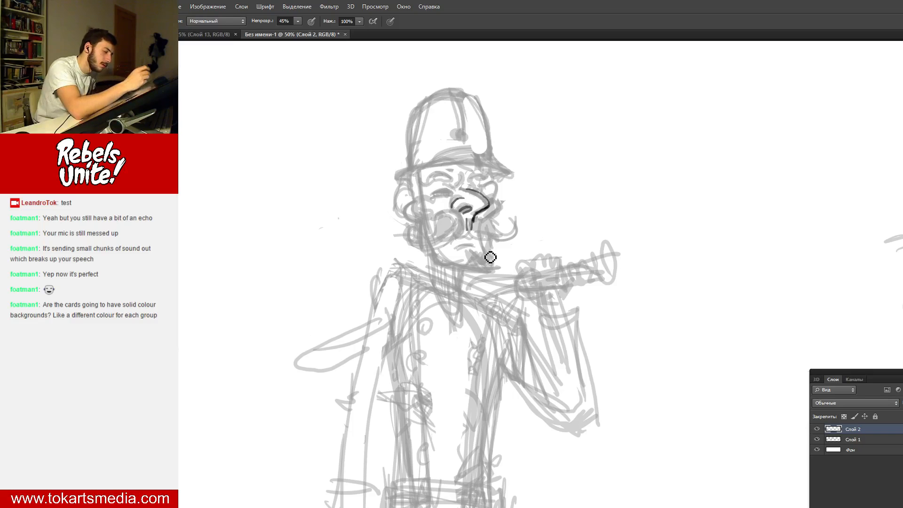
{"action": "left_click_drag", "start_coordinate": [460, 239], "coordinate": [480, 245]}
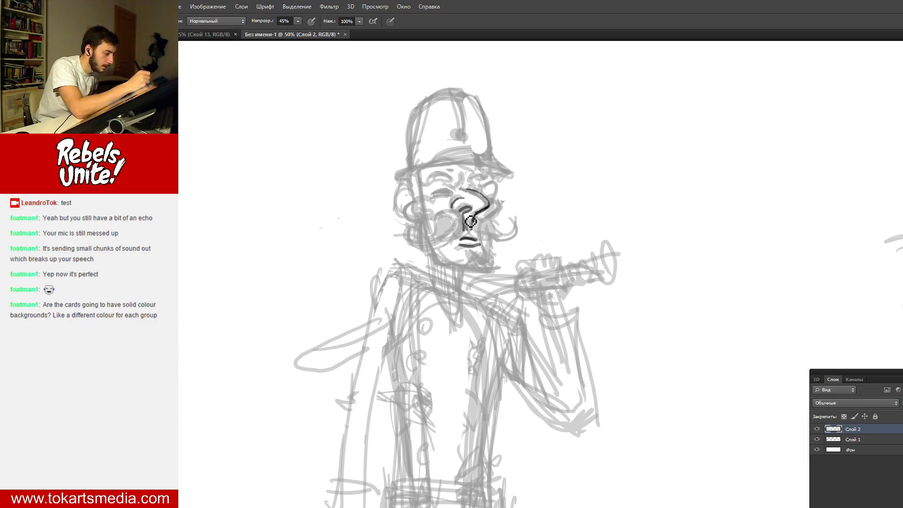
{"action": "mouse_move", "coordinate": [464, 214]}
{"action": "left_mouse_down"}
{"action": "mouse_move", "coordinate": [466, 238]}
{"action": "mouse_move", "coordinate": [446, 251]}
{"action": "mouse_move", "coordinate": [406, 245]}
{"action": "mouse_move", "coordinate": [421, 226]}
{"action": "mouse_move", "coordinate": [415, 244]}
{"action": "mouse_move", "coordinate": [427, 245]}
{"action": "mouse_move", "coordinate": [452, 207]}
{"action": "mouse_move", "coordinate": [444, 233]}
{"action": "mouse_move", "coordinate": [460, 215]}
{"action": "mouse_move", "coordinate": [471, 225]}
{"action": "mouse_move", "coordinate": [474, 211]}
{"action": "mouse_move", "coordinate": [486, 231]}
{"action": "mouse_move", "coordinate": [504, 219]}
{"action": "mouse_move", "coordinate": [473, 235]}
{"action": "mouse_move", "coordinate": [475, 221]}
{"action": "mouse_move", "coordinate": [497, 240]}
{"action": "mouse_move", "coordinate": [466, 239]}
{"action": "mouse_move", "coordinate": [465, 216]}
{"action": "mouse_move", "coordinate": [474, 232]}
{"action": "mouse_move", "coordinate": [489, 233]}
{"action": "mouse_move", "coordinate": [469, 230]}
{"action": "left_mouse_up"}
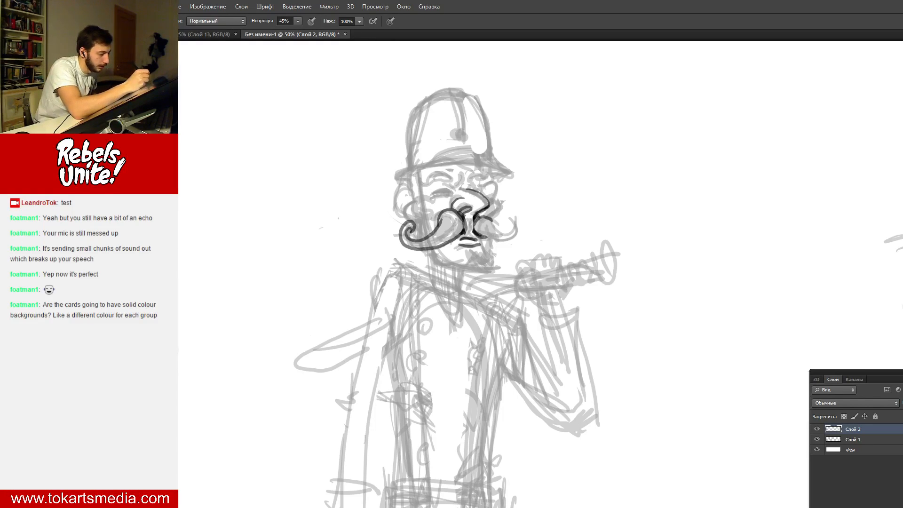
{"action": "mouse_move", "coordinate": [476, 218]}
{"action": "left_mouse_down"}
{"action": "mouse_move", "coordinate": [521, 221]}
{"action": "mouse_move", "coordinate": [513, 217]}
{"action": "mouse_move", "coordinate": [511, 242]}
{"action": "mouse_move", "coordinate": [520, 222]}
{"action": "mouse_move", "coordinate": [517, 237]}
{"action": "left_mouse_up"}
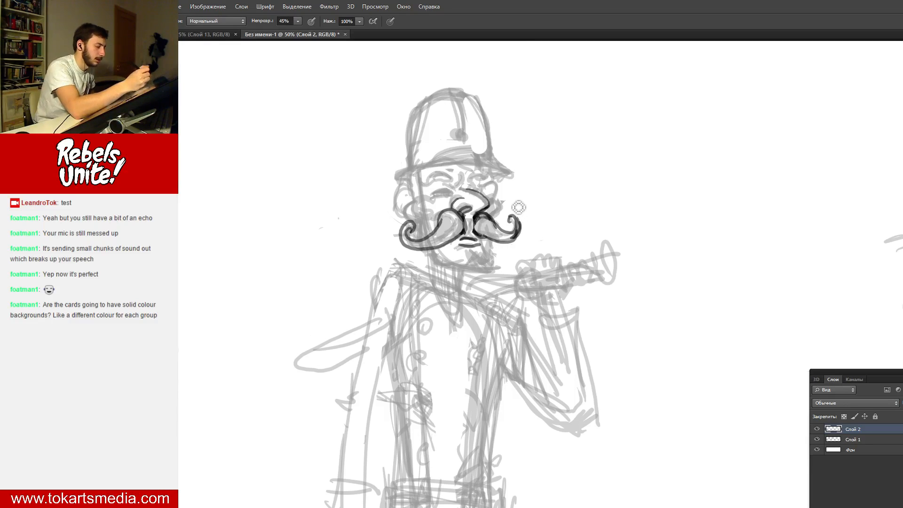
- Draw the two slanted, frowning eyebrows with dark strokes meeting above the bridge of the nose
{"action": "left_click_drag", "start_coordinate": [443, 185], "coordinate": [456, 191]}
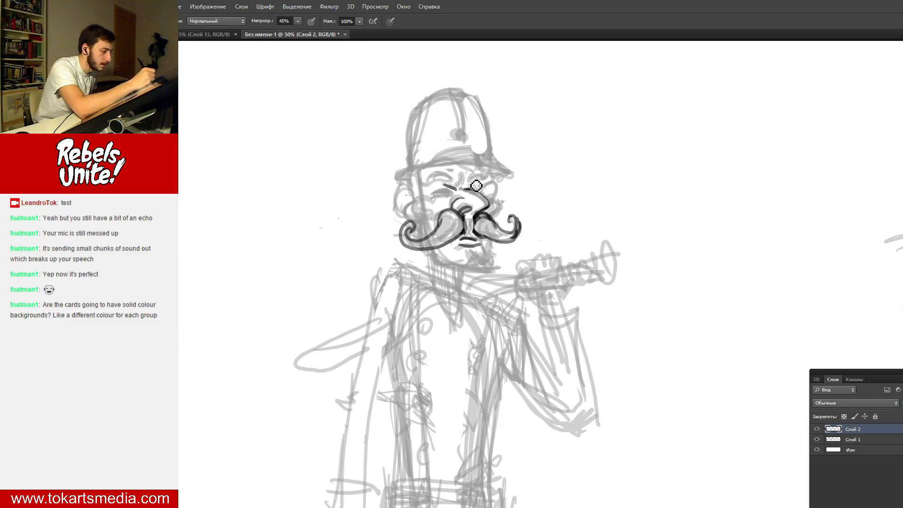
{"action": "left_click_drag", "start_coordinate": [470, 183], "coordinate": [475, 189]}
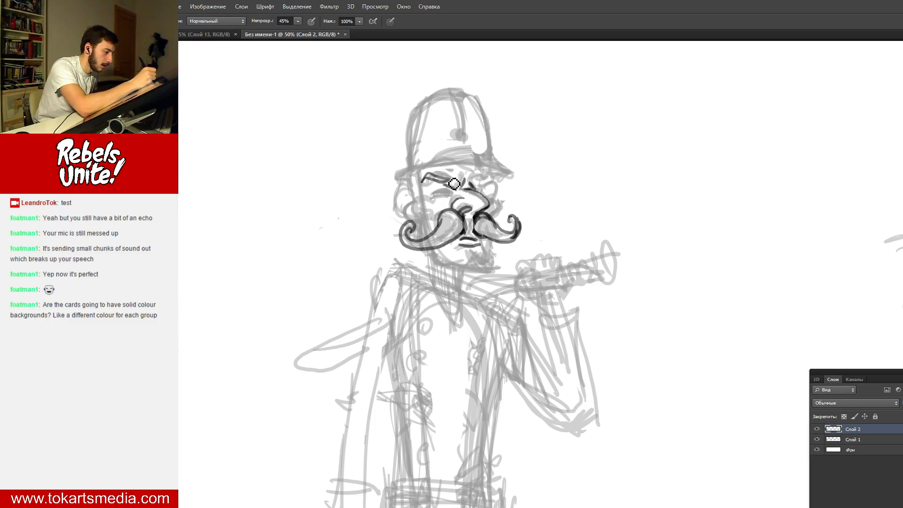
{"action": "mouse_move", "coordinate": [451, 181]}
{"action": "left_mouse_down"}
{"action": "mouse_move", "coordinate": [428, 175]}
{"action": "mouse_move", "coordinate": [480, 187]}
{"action": "left_mouse_up"}
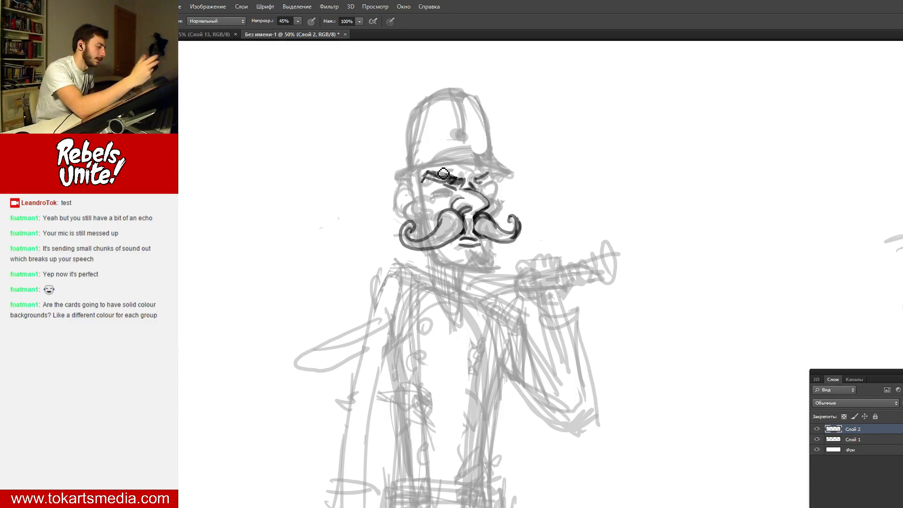
{"action": "mouse_move", "coordinate": [443, 174]}
{"action": "left_mouse_down"}
{"action": "mouse_move", "coordinate": [422, 172]}
{"action": "mouse_move", "coordinate": [452, 178]}
{"action": "mouse_move", "coordinate": [452, 170]}
{"action": "mouse_move", "coordinate": [436, 173]}
{"action": "mouse_move", "coordinate": [459, 184]}
{"action": "mouse_move", "coordinate": [438, 173]}
{"action": "mouse_move", "coordinate": [459, 183]}
{"action": "mouse_move", "coordinate": [492, 177]}
{"action": "left_mouse_up"}
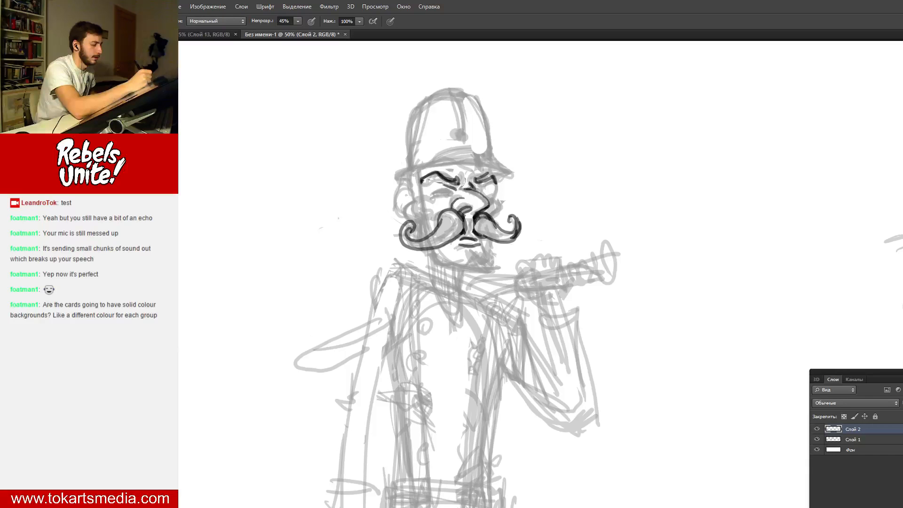
- Outline the face with the far cheek, rounded chin and jaw, the near side of the head and the ear
{"action": "left_click_drag", "start_coordinate": [495, 198], "coordinate": [485, 262]}
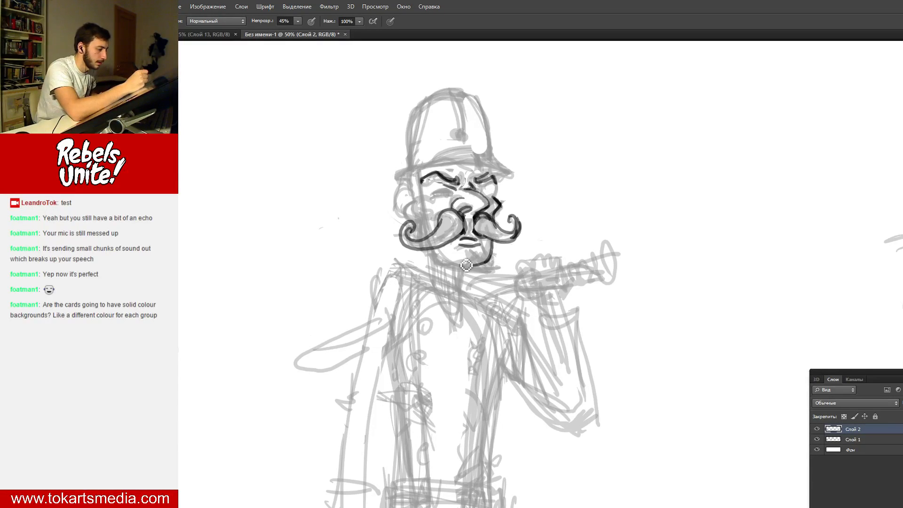
{"action": "mouse_move", "coordinate": [483, 269]}
{"action": "left_mouse_down"}
{"action": "mouse_move", "coordinate": [462, 271]}
{"action": "mouse_move", "coordinate": [434, 247]}
{"action": "left_mouse_up"}
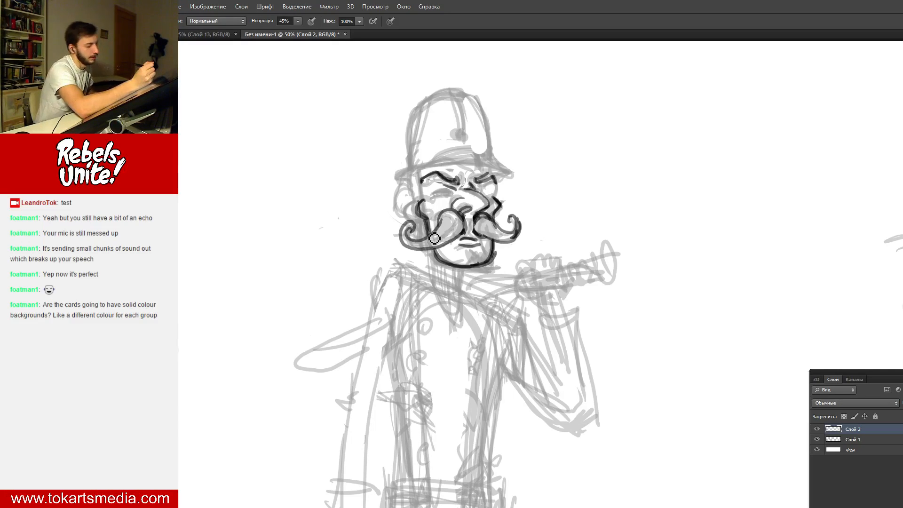
{"action": "left_click_drag", "start_coordinate": [418, 175], "coordinate": [423, 200]}
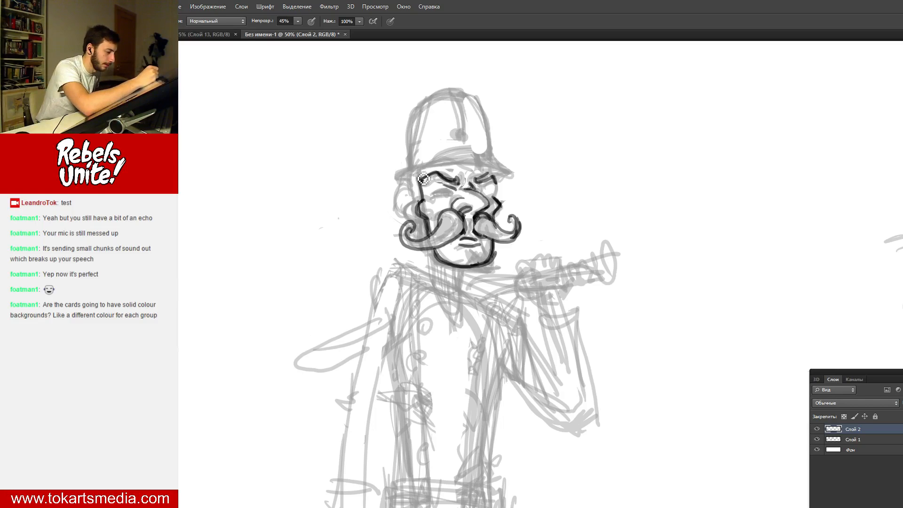
{"action": "left_click_drag", "start_coordinate": [417, 167], "coordinate": [426, 203]}
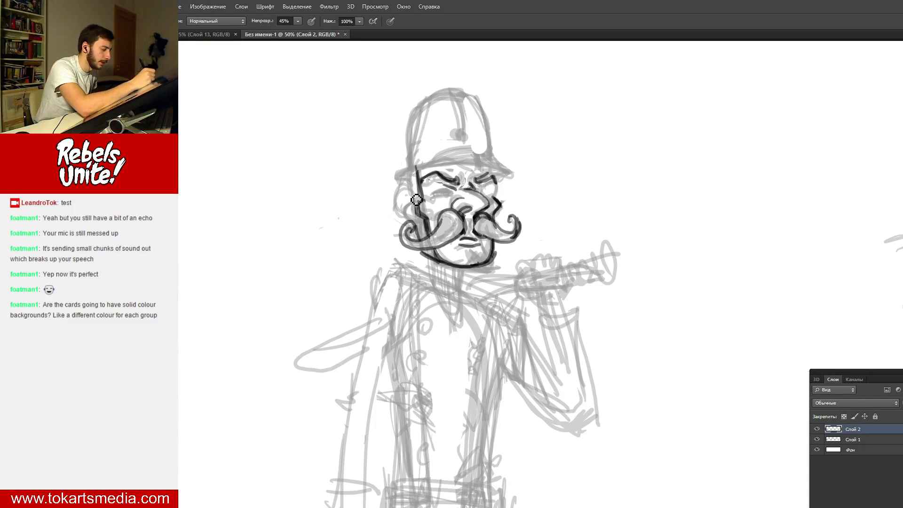
{"action": "mouse_move", "coordinate": [414, 197]}
{"action": "left_mouse_down"}
{"action": "mouse_move", "coordinate": [416, 219]}
{"action": "mouse_move", "coordinate": [403, 195]}
{"action": "mouse_move", "coordinate": [415, 221]}
{"action": "mouse_move", "coordinate": [415, 197]}
{"action": "left_mouse_up"}
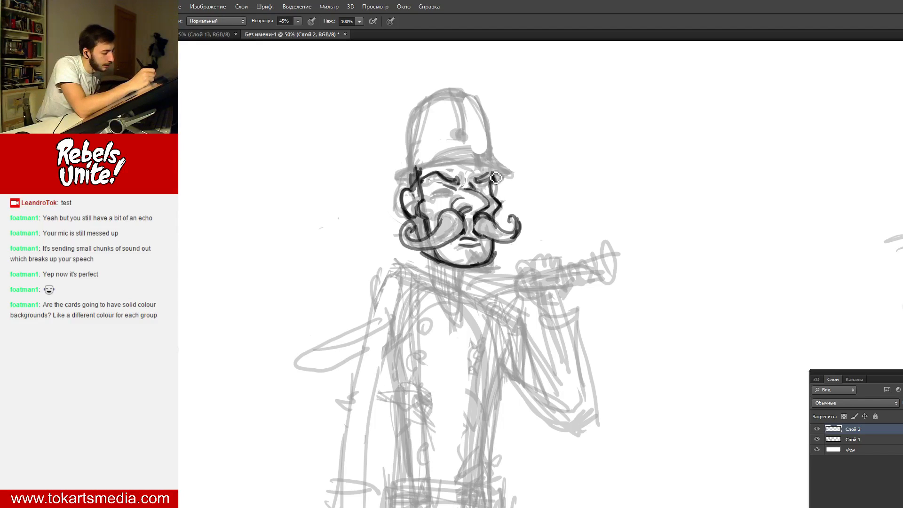
- Add a frown crease above the brow and draw the near eye narrowed, with a dark upper lid and lines beneath it
{"action": "left_click_drag", "start_coordinate": [451, 166], "coordinate": [461, 174]}
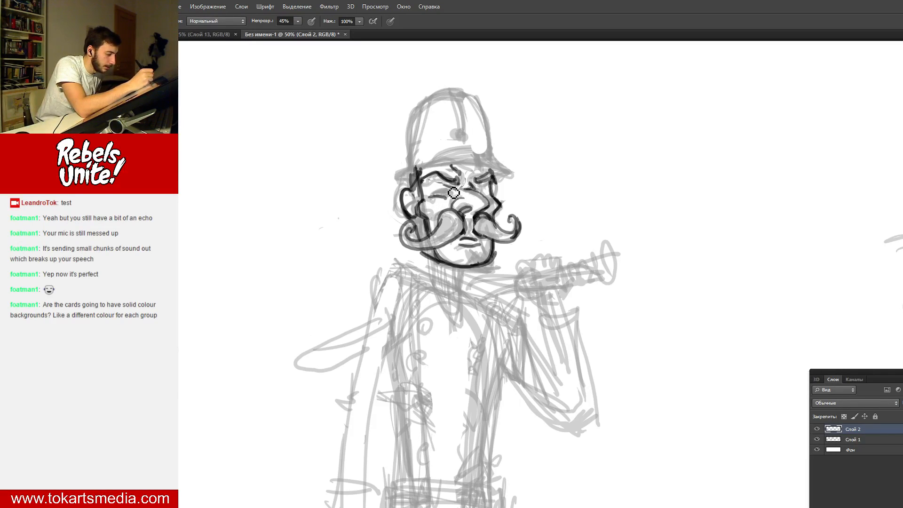
{"action": "left_click_drag", "start_coordinate": [444, 191], "coordinate": [452, 193]}
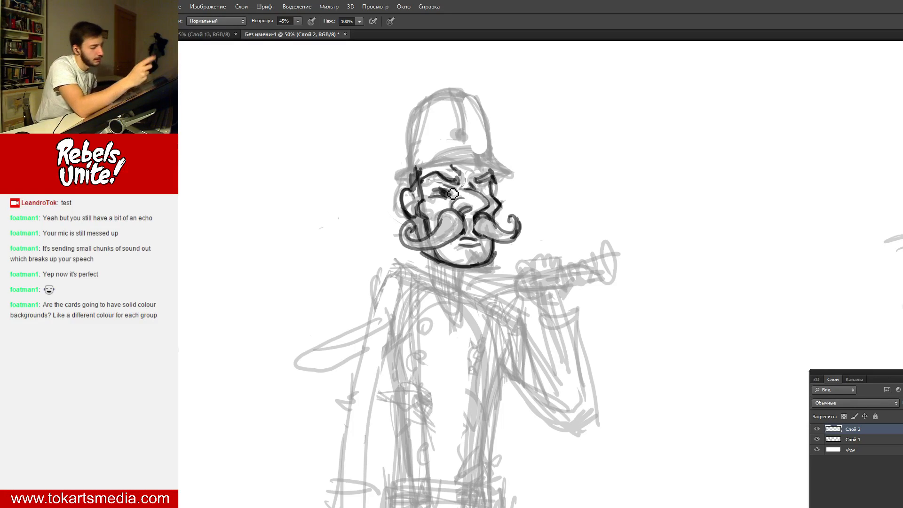
{"action": "key", "text": "ctrl+alt+z"}
{"action": "key", "text": "ctrl+alt+z"}
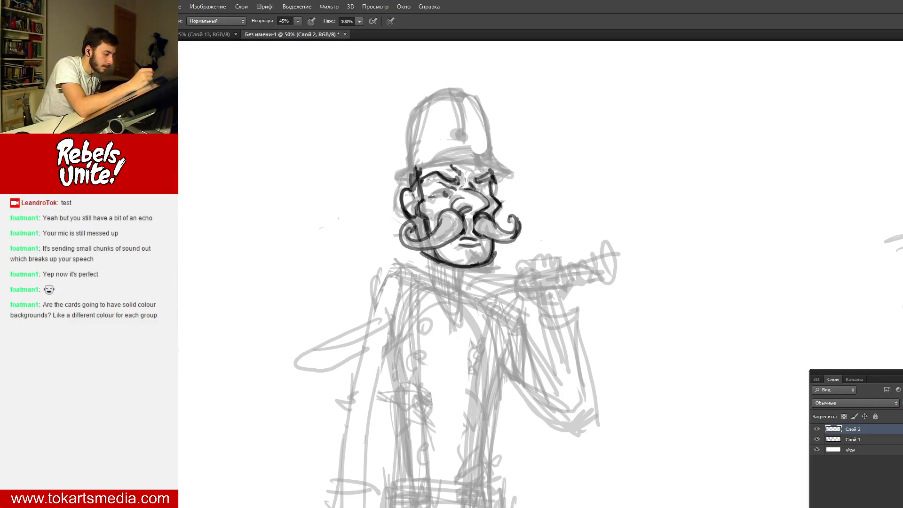
{"action": "left_click_drag", "start_coordinate": [455, 198], "coordinate": [460, 205]}
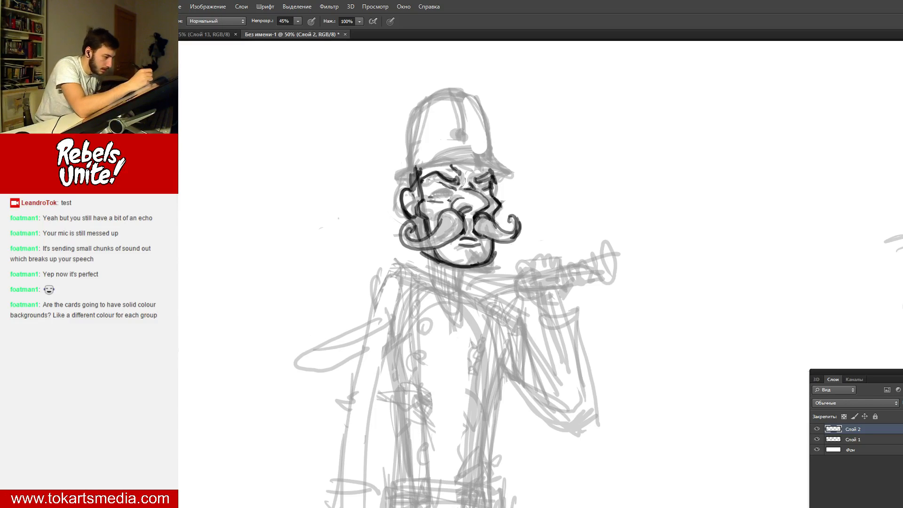
{"action": "left_click_drag", "start_coordinate": [435, 202], "coordinate": [457, 199]}
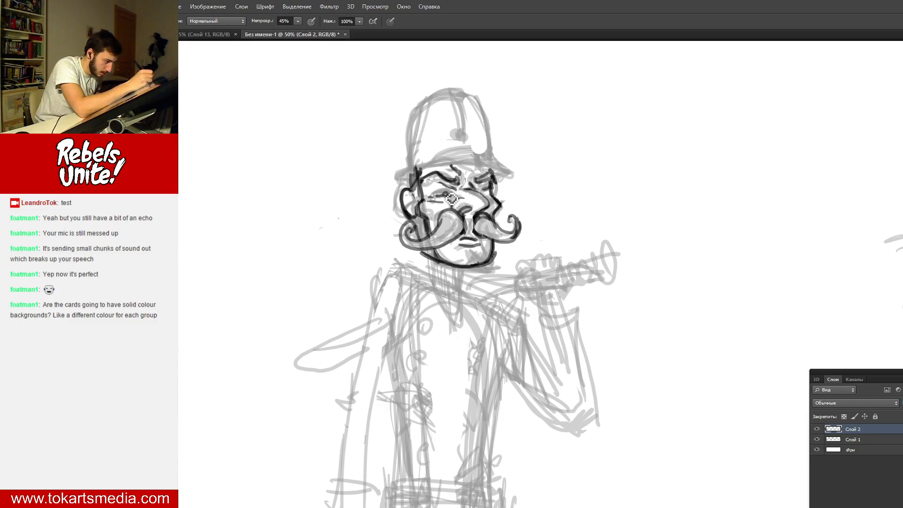
{"action": "left_click_drag", "start_coordinate": [438, 196], "coordinate": [456, 192]}
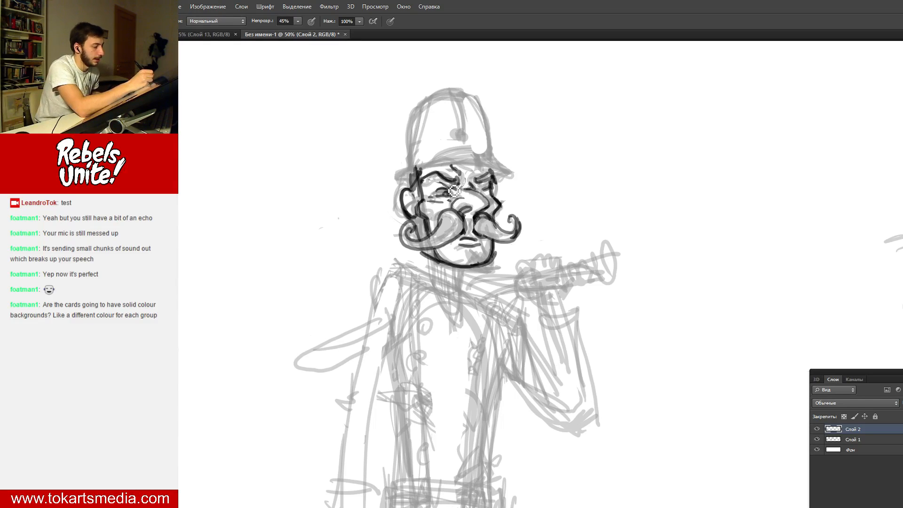
{"action": "left_click_drag", "start_coordinate": [444, 192], "coordinate": [450, 192]}
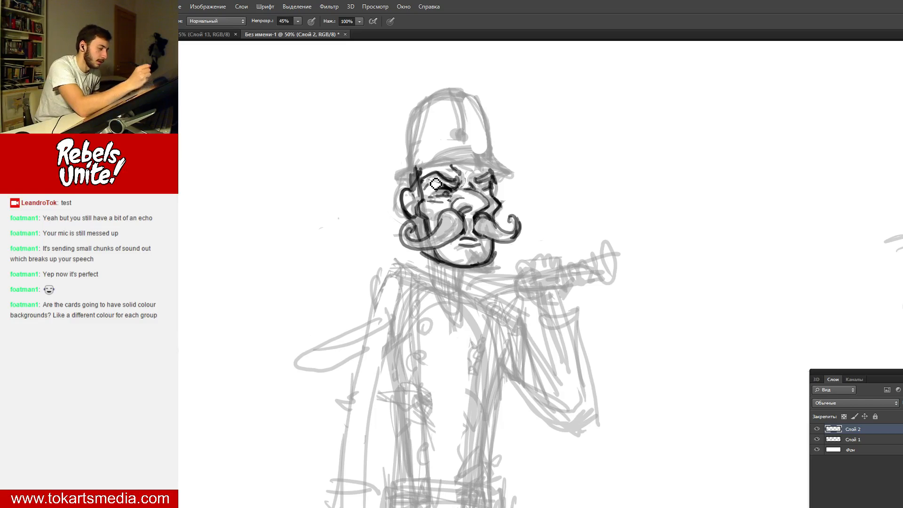
- Hide sketch layer Слой 1 and strengthen the nose contour, the near side of the face and the jaw line
{"action": "left_click", "coordinate": [818, 440]}
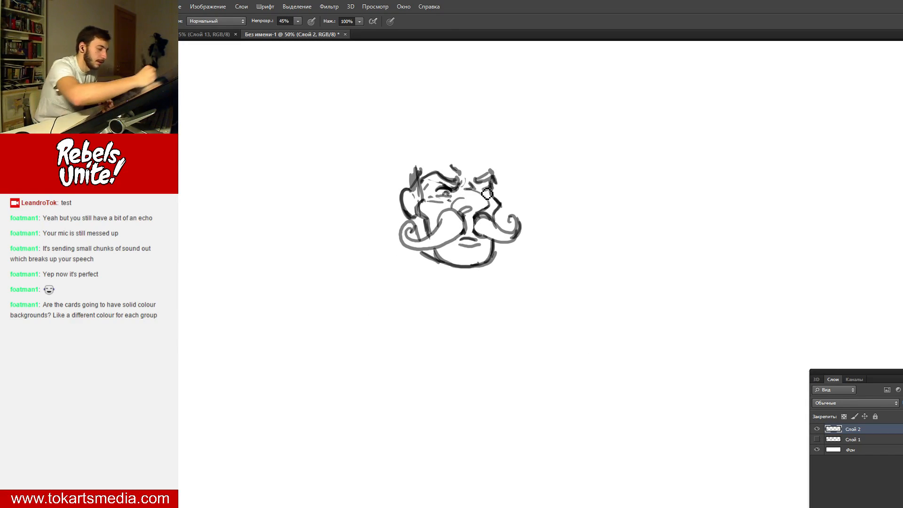
{"action": "mouse_move", "coordinate": [477, 188]}
{"action": "left_mouse_down"}
{"action": "mouse_move", "coordinate": [493, 204]}
{"action": "mouse_move", "coordinate": [481, 213]}
{"action": "left_mouse_up"}
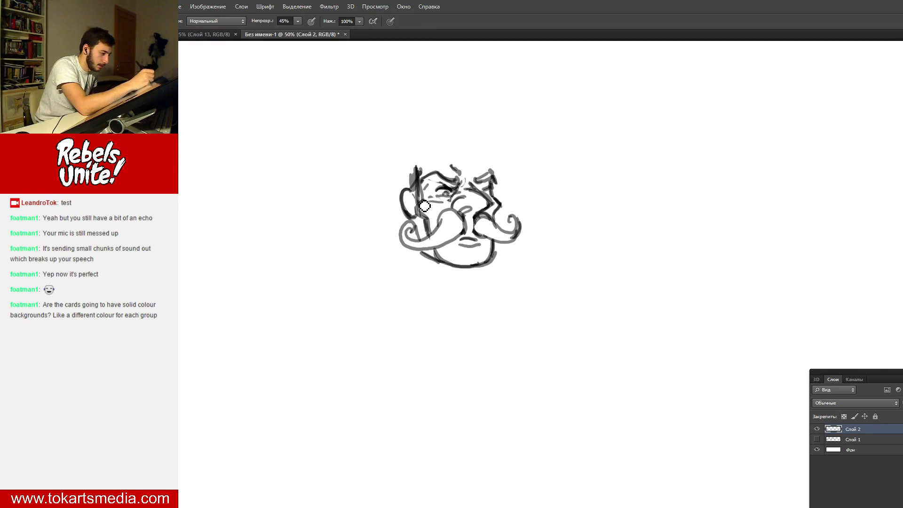
{"action": "mouse_move", "coordinate": [418, 167]}
{"action": "left_mouse_down"}
{"action": "mouse_move", "coordinate": [432, 243]}
{"action": "mouse_move", "coordinate": [428, 235]}
{"action": "mouse_move", "coordinate": [442, 263]}
{"action": "left_mouse_up"}
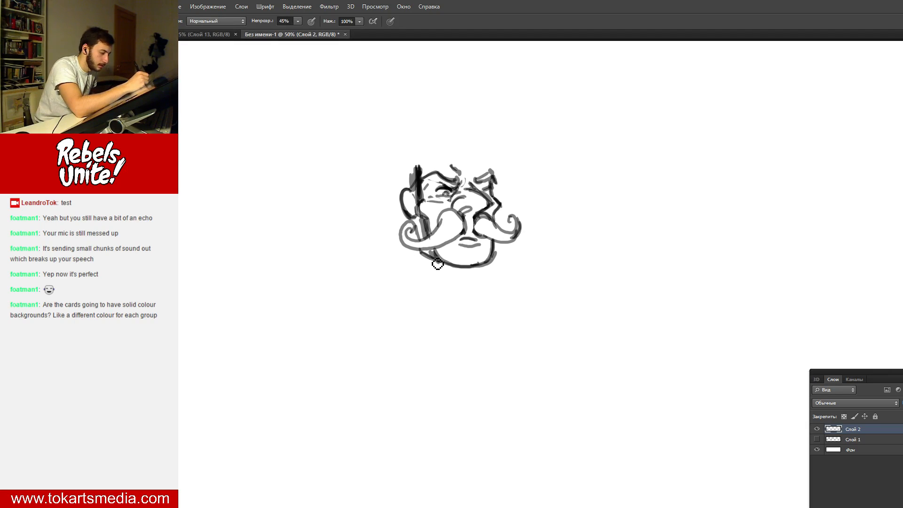
- Draw a pointed goatee hanging from the chin and rework the mouth with a downturned lower-lip line
{"action": "left_click_drag", "start_coordinate": [470, 260], "coordinate": [481, 282]}
{"action": "left_click_drag", "start_coordinate": [470, 261], "coordinate": [475, 276]}
{"action": "mouse_move", "coordinate": [463, 244]}
{"action": "left_mouse_down"}
{"action": "mouse_move", "coordinate": [479, 246]}
{"action": "mouse_move", "coordinate": [467, 244]}
{"action": "mouse_move", "coordinate": [484, 237]}
{"action": "left_mouse_up"}
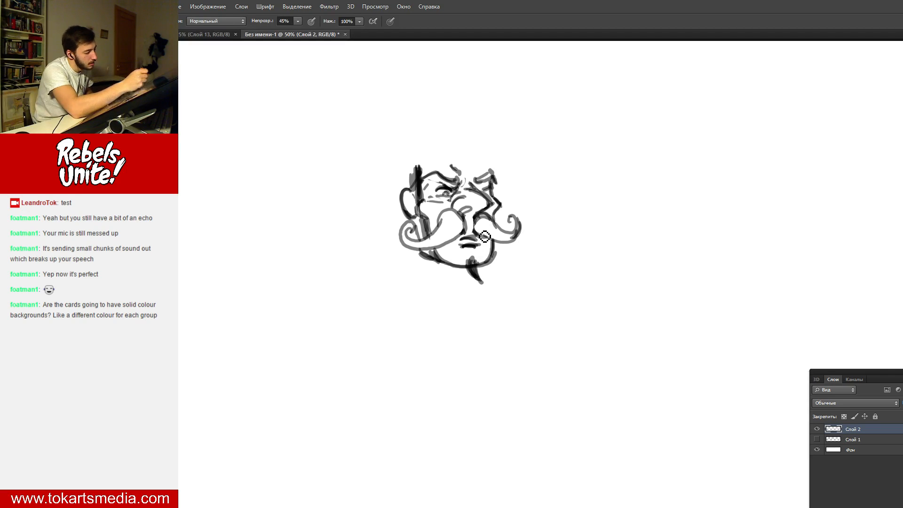
{"action": "key", "text": "ctrl+alt+z"}
{"action": "key", "text": "ctrl+alt+z"}
{"action": "key", "text": "ctrl+alt+z"}
{"action": "key", "text": "ctrl+alt+z"}
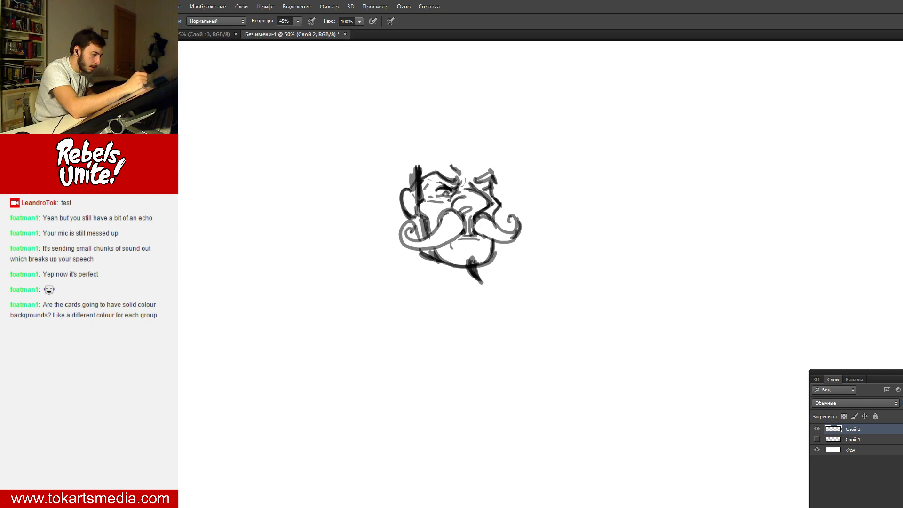
{"action": "left_click_drag", "start_coordinate": [461, 248], "coordinate": [480, 247]}
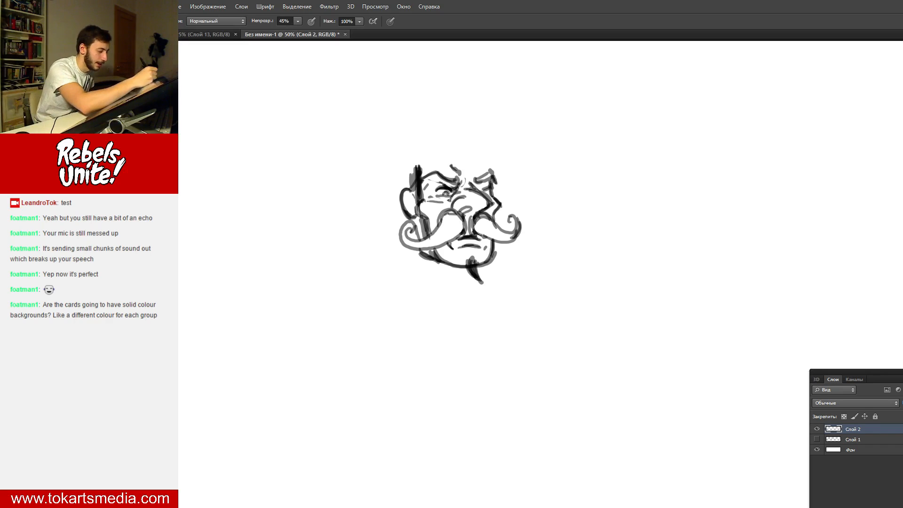
- Add an inner fold to the ear and draw the helmet's curved brim across the forehead with pointed ends
{"action": "left_click_drag", "start_coordinate": [405, 200], "coordinate": [415, 211]}
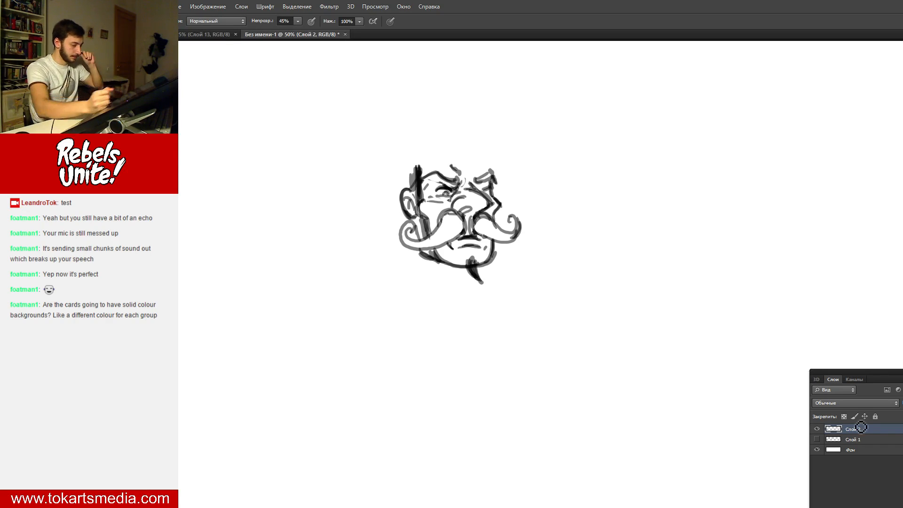
{"action": "left_click", "coordinate": [816, 441]}
{"action": "left_click", "coordinate": [816, 441]}
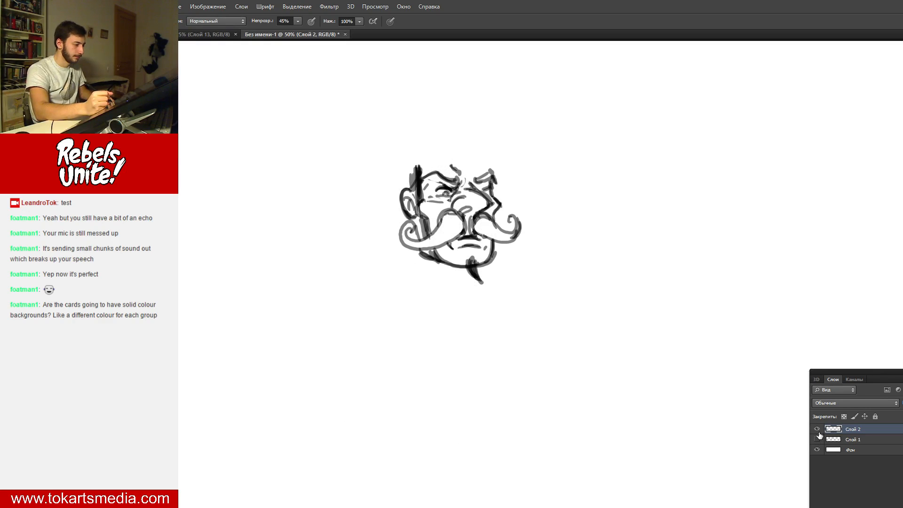
{"action": "mouse_move", "coordinate": [398, 175]}
{"action": "left_mouse_down"}
{"action": "mouse_move", "coordinate": [485, 159]}
{"action": "mouse_move", "coordinate": [505, 171]}
{"action": "left_mouse_up"}
{"action": "left_click_drag", "start_coordinate": [508, 172], "coordinate": [496, 180]}
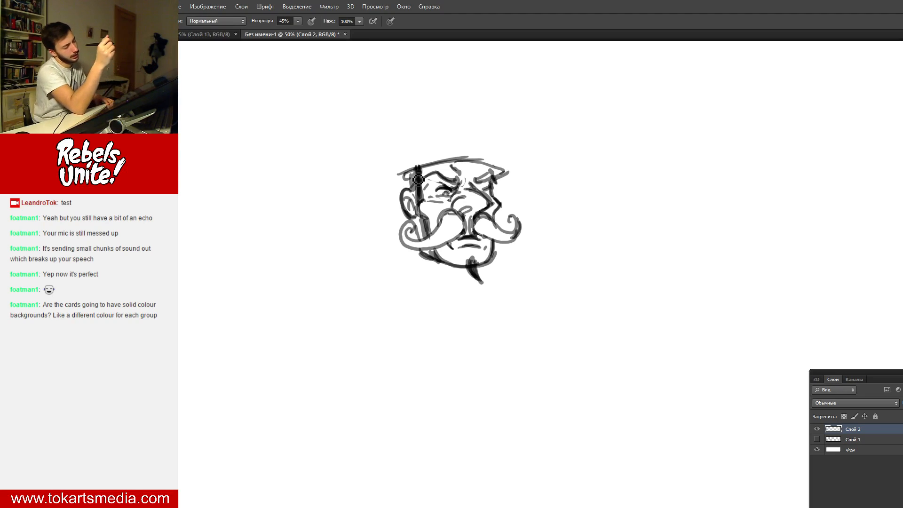
- Draw a rounded helmet dome above the brim and place a dark round badge on its front
{"action": "left_click_drag", "start_coordinate": [400, 173], "coordinate": [473, 145]}
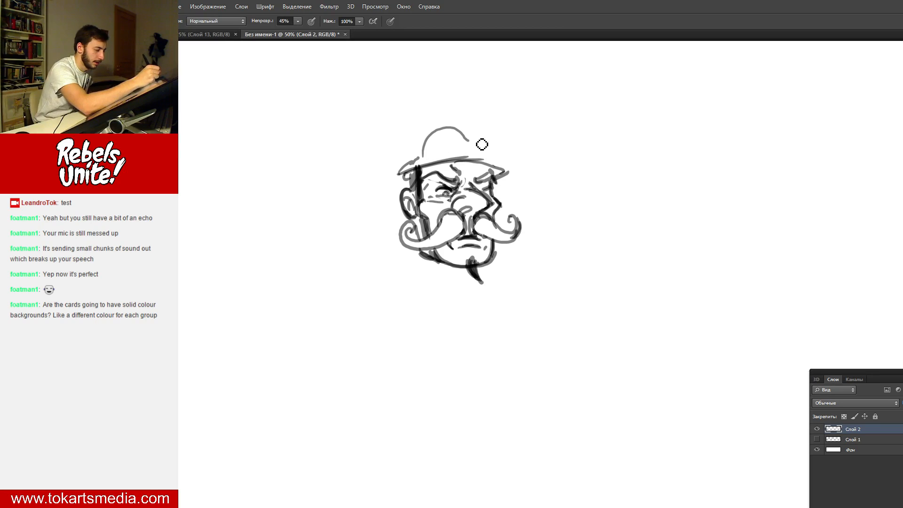
{"action": "mouse_move", "coordinate": [426, 150]}
{"action": "left_mouse_down"}
{"action": "mouse_move", "coordinate": [484, 131]}
{"action": "mouse_move", "coordinate": [491, 153]}
{"action": "left_mouse_up"}
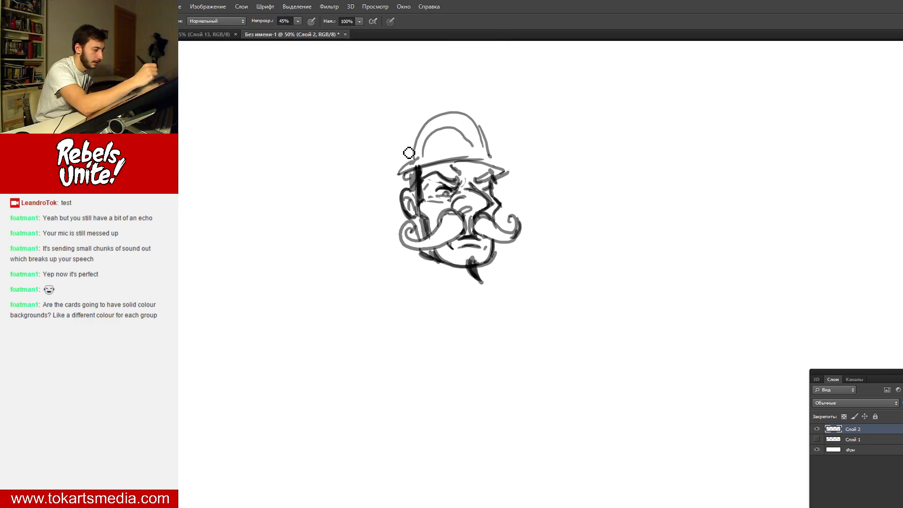
{"action": "mouse_move", "coordinate": [409, 161]}
{"action": "left_mouse_down"}
{"action": "mouse_move", "coordinate": [424, 133]}
{"action": "mouse_move", "coordinate": [452, 116]}
{"action": "mouse_move", "coordinate": [504, 151]}
{"action": "mouse_move", "coordinate": [487, 134]}
{"action": "mouse_move", "coordinate": [498, 169]}
{"action": "left_mouse_up"}
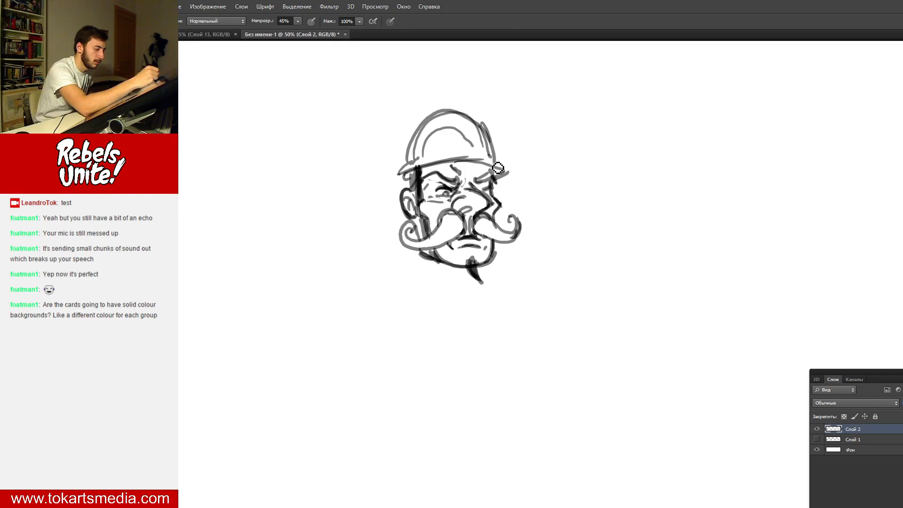
{"action": "mouse_move", "coordinate": [466, 117]}
{"action": "left_mouse_down"}
{"action": "mouse_move", "coordinate": [473, 153]}
{"action": "mouse_move", "coordinate": [466, 141]}
{"action": "mouse_move", "coordinate": [473, 144]}
{"action": "left_mouse_up"}
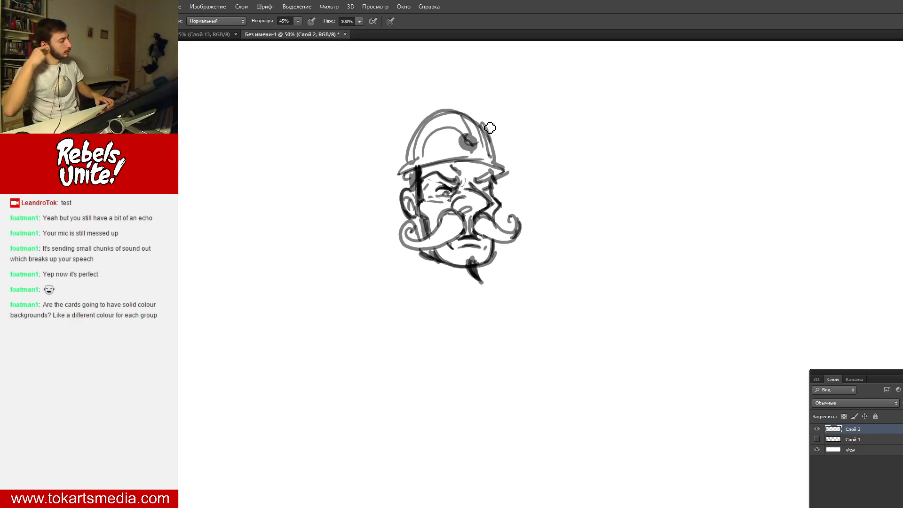
{"action": "left_click_drag", "start_coordinate": [457, 126], "coordinate": [467, 136]}
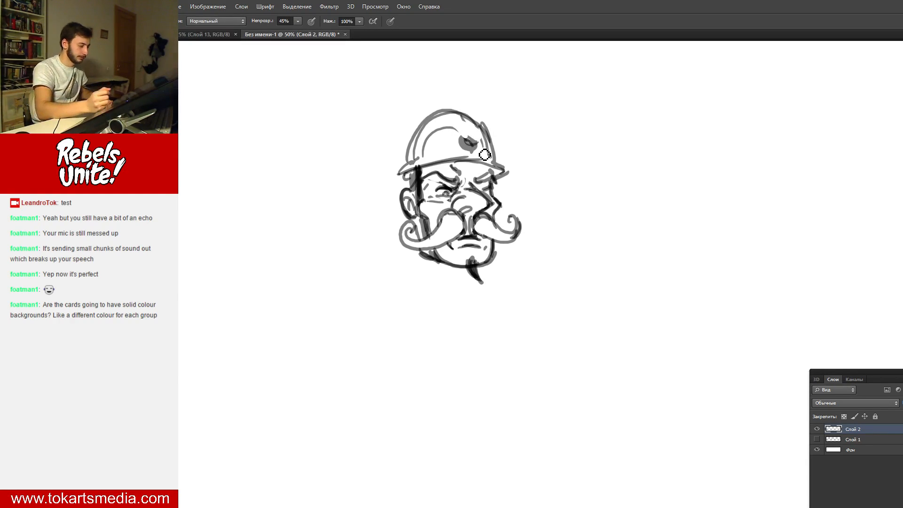
- Show sketch layer Слой 1, redraw the helmet dome taller along the sketch and erase the lower dome lines
{"action": "left_click", "coordinate": [817, 441]}
{"action": "left_click", "coordinate": [816, 440]}
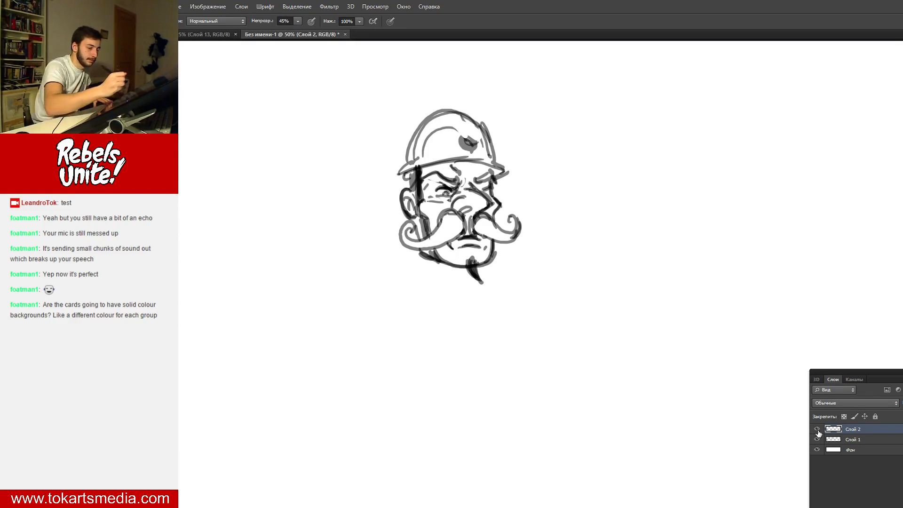
{"action": "left_click", "coordinate": [817, 440]}
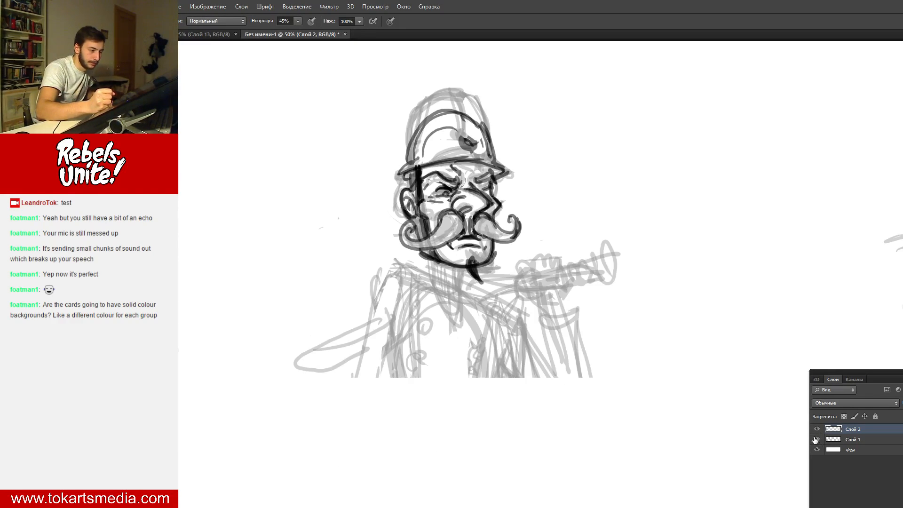
{"action": "mouse_move", "coordinate": [428, 98]}
{"action": "left_mouse_down"}
{"action": "mouse_move", "coordinate": [416, 144]}
{"action": "mouse_move", "coordinate": [417, 123]}
{"action": "mouse_move", "coordinate": [471, 102]}
{"action": "mouse_move", "coordinate": [454, 113]}
{"action": "mouse_move", "coordinate": [429, 107]}
{"action": "mouse_move", "coordinate": [478, 104]}
{"action": "mouse_move", "coordinate": [490, 126]}
{"action": "mouse_move", "coordinate": [488, 108]}
{"action": "mouse_move", "coordinate": [492, 132]}
{"action": "left_mouse_up"}
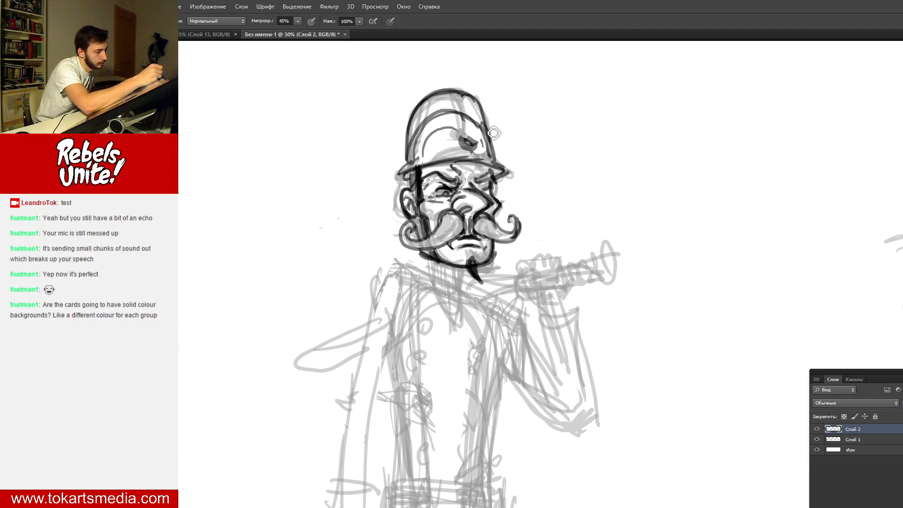
{"action": "left_click_drag", "start_coordinate": [480, 100], "coordinate": [492, 151]}
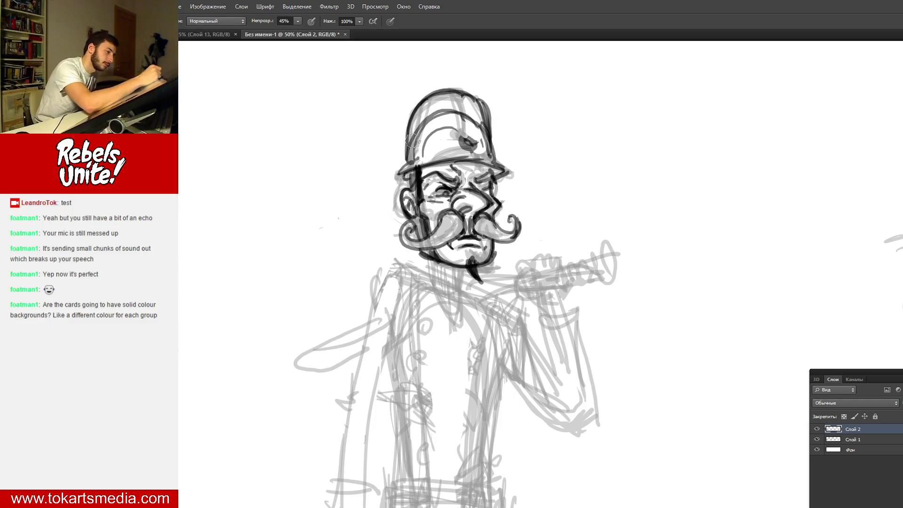
{"action": "mouse_move", "coordinate": [411, 152]}
{"action": "left_mouse_down"}
{"action": "mouse_move", "coordinate": [440, 111]}
{"action": "mouse_move", "coordinate": [451, 113]}
{"action": "mouse_move", "coordinate": [447, 123]}
{"action": "mouse_move", "coordinate": [426, 139]}
{"action": "mouse_move", "coordinate": [472, 123]}
{"action": "mouse_move", "coordinate": [465, 111]}
{"action": "mouse_move", "coordinate": [493, 151]}
{"action": "left_mouse_up"}
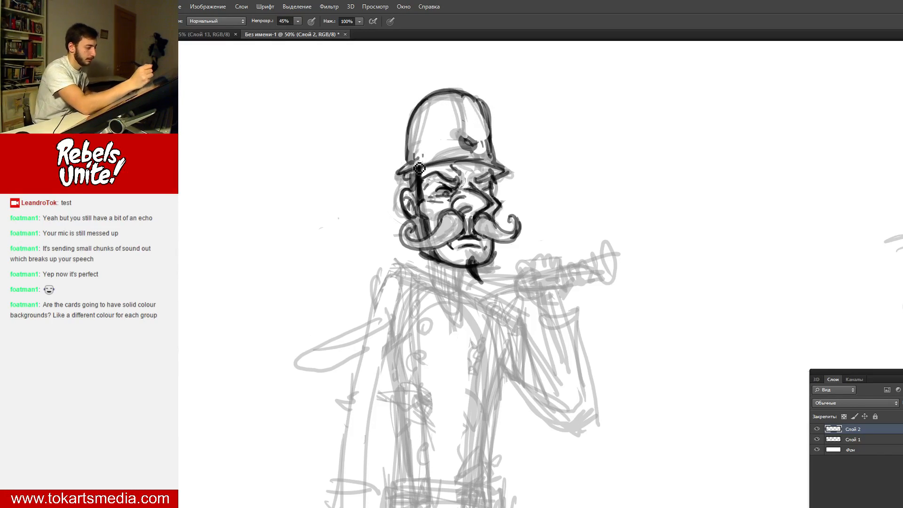
- Compare the drawing with the finished old man illustration in the other open document
{"action": "left_click", "coordinate": [205, 35]}
{"action": "left_click", "coordinate": [296, 34]}
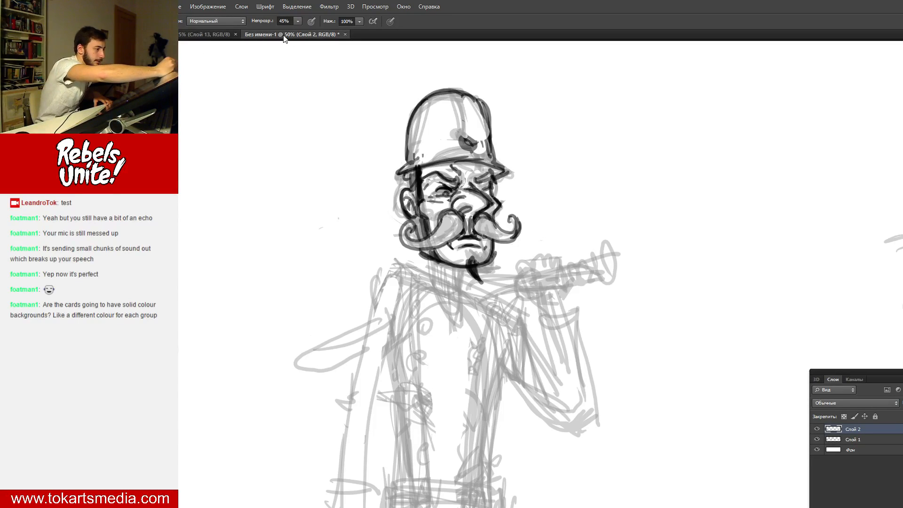
{"action": "left_click", "coordinate": [198, 35]}
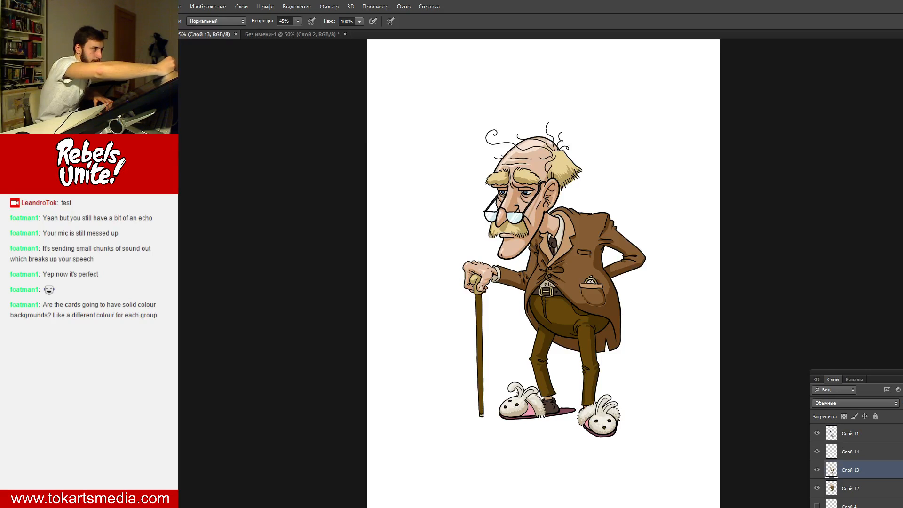
{"action": "left_click", "coordinate": [303, 34]}
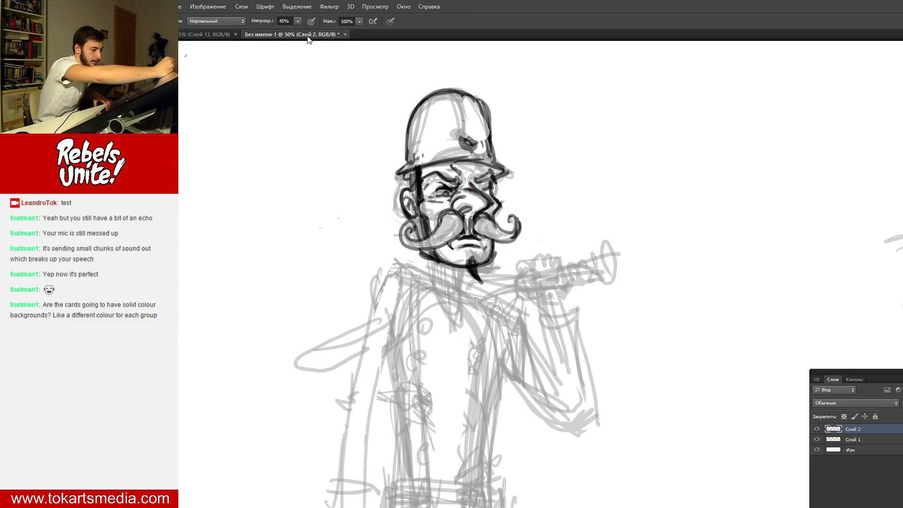
- Remove the old moustache tips and redraw both sides sweeping outward into large spiral curls
{"action": "left_click_drag", "start_coordinate": [405, 251], "coordinate": [392, 220]}
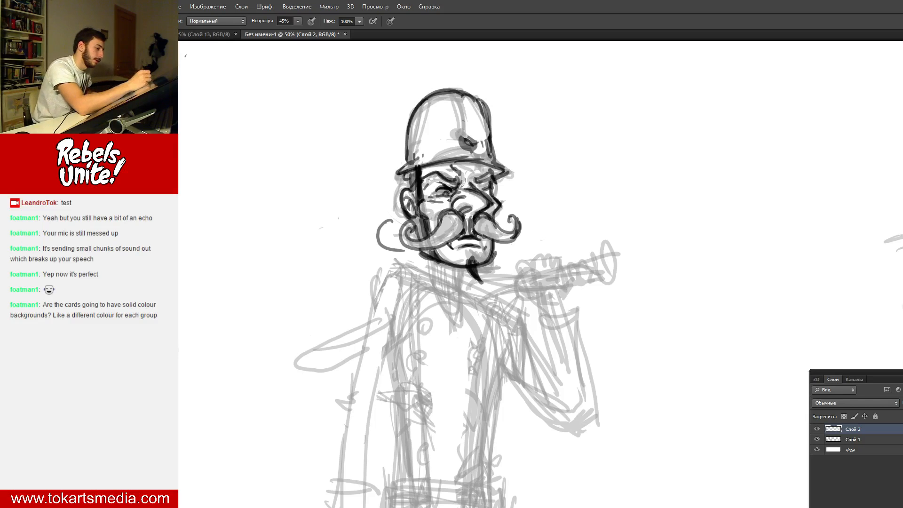
{"action": "key", "text": "ctrl+z"}
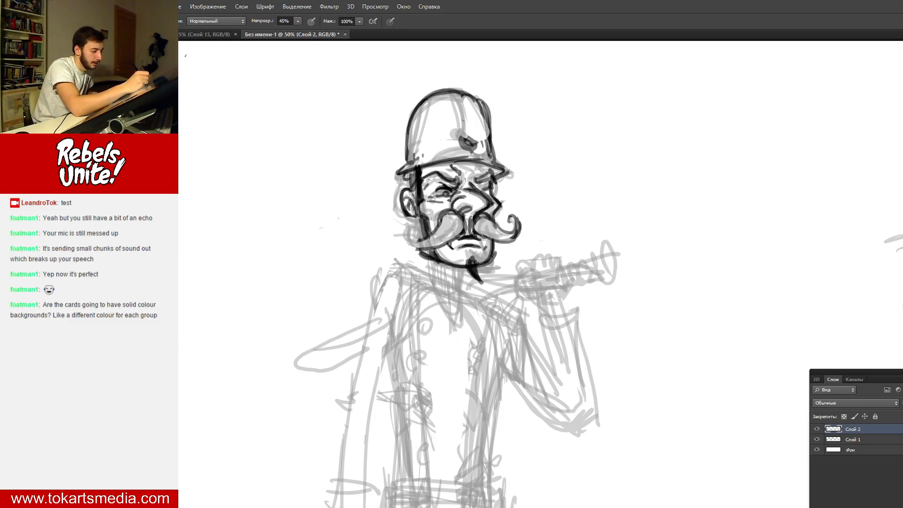
{"action": "key", "text": "ctrl+z"}
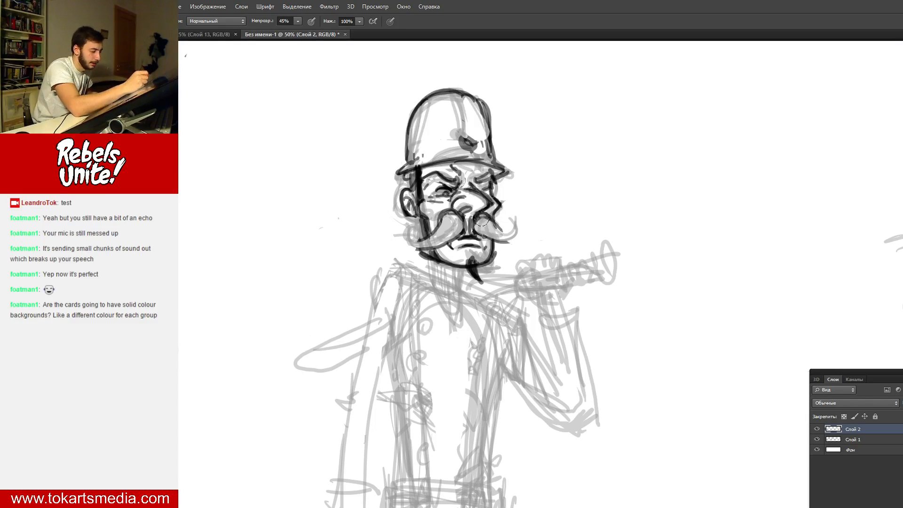
{"action": "mouse_move", "coordinate": [501, 222]}
{"action": "left_mouse_down"}
{"action": "mouse_move", "coordinate": [526, 212]}
{"action": "mouse_move", "coordinate": [528, 227]}
{"action": "mouse_move", "coordinate": [514, 203]}
{"action": "mouse_move", "coordinate": [542, 210]}
{"action": "mouse_move", "coordinate": [525, 196]}
{"action": "mouse_move", "coordinate": [532, 238]}
{"action": "mouse_move", "coordinate": [548, 221]}
{"action": "mouse_move", "coordinate": [541, 233]}
{"action": "left_mouse_up"}
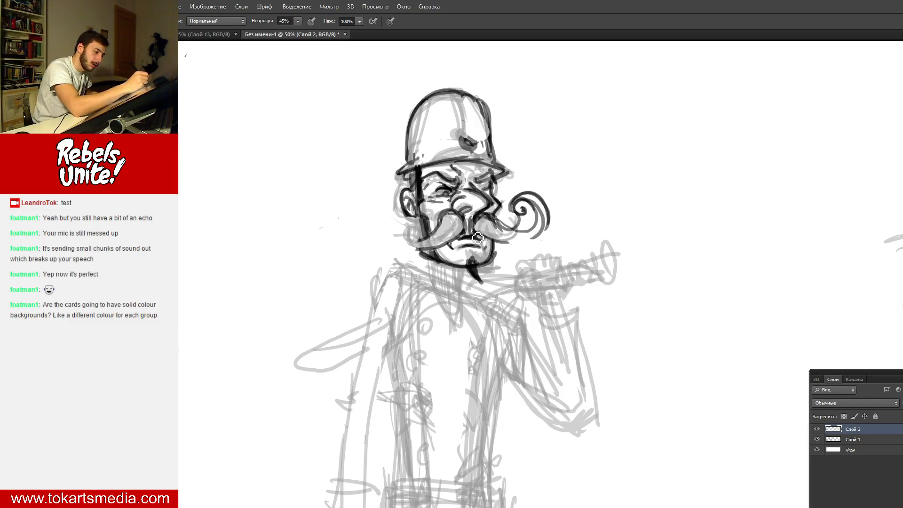
{"action": "mouse_move", "coordinate": [476, 232]}
{"action": "left_mouse_down"}
{"action": "mouse_move", "coordinate": [526, 245]}
{"action": "mouse_move", "coordinate": [546, 217]}
{"action": "left_mouse_up"}
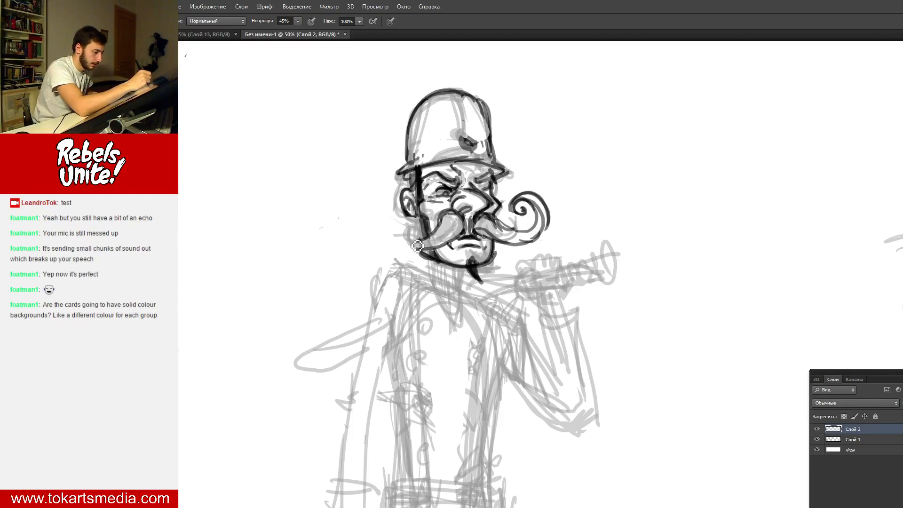
{"action": "left_click_drag", "start_coordinate": [417, 245], "coordinate": [398, 219]}
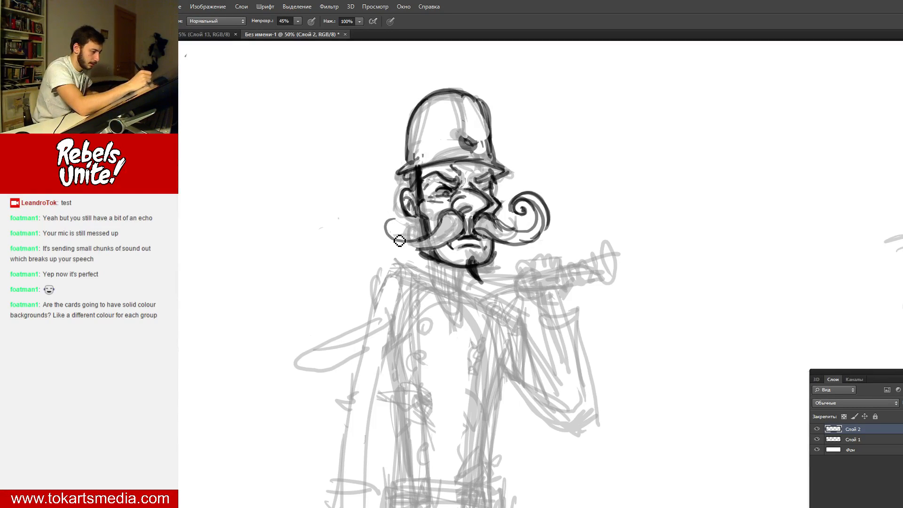
{"action": "mouse_move", "coordinate": [407, 219]}
{"action": "left_mouse_down"}
{"action": "mouse_move", "coordinate": [412, 234]}
{"action": "mouse_move", "coordinate": [401, 224]}
{"action": "mouse_move", "coordinate": [379, 228]}
{"action": "mouse_move", "coordinate": [394, 249]}
{"action": "mouse_move", "coordinate": [420, 254]}
{"action": "mouse_move", "coordinate": [394, 253]}
{"action": "left_mouse_up"}
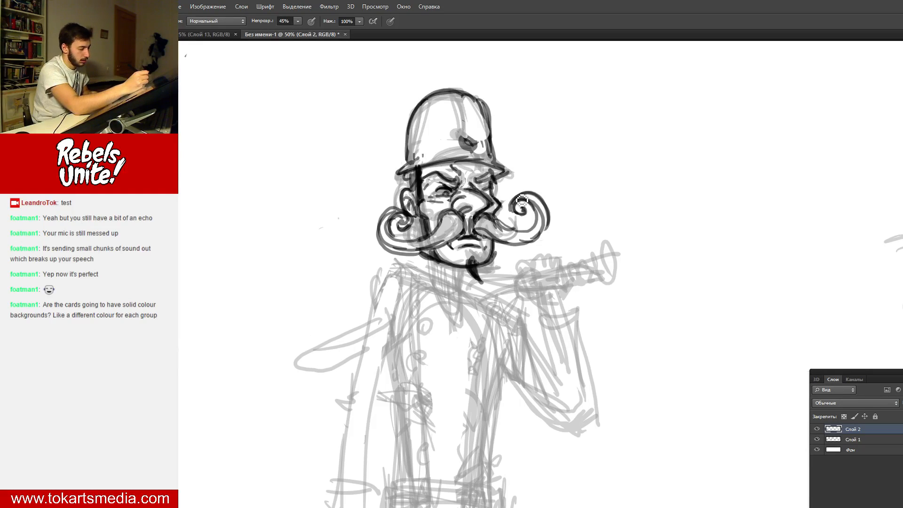
- Erase the pointed goatee and redraw the bare chin contour with a short cleft line
{"action": "mouse_move", "coordinate": [463, 271]}
{"action": "left_mouse_down"}
{"action": "mouse_move", "coordinate": [486, 260]}
{"action": "mouse_move", "coordinate": [459, 268]}
{"action": "mouse_move", "coordinate": [490, 268]}
{"action": "mouse_move", "coordinate": [456, 271]}
{"action": "mouse_move", "coordinate": [497, 262]}
{"action": "mouse_move", "coordinate": [500, 246]}
{"action": "mouse_move", "coordinate": [468, 267]}
{"action": "mouse_move", "coordinate": [472, 287]}
{"action": "mouse_move", "coordinate": [514, 292]}
{"action": "mouse_move", "coordinate": [509, 265]}
{"action": "mouse_move", "coordinate": [511, 316]}
{"action": "mouse_move", "coordinate": [496, 268]}
{"action": "mouse_move", "coordinate": [507, 282]}
{"action": "mouse_move", "coordinate": [465, 276]}
{"action": "mouse_move", "coordinate": [480, 254]}
{"action": "left_mouse_up"}
{"action": "left_click_drag", "start_coordinate": [504, 302], "coordinate": [480, 292]}
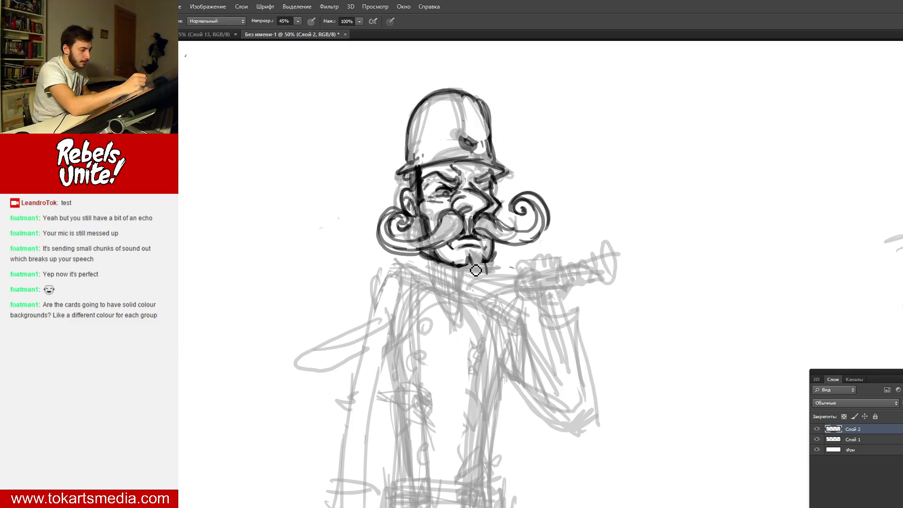
{"action": "mouse_move", "coordinate": [471, 256]}
{"action": "left_mouse_down"}
{"action": "mouse_move", "coordinate": [476, 266]}
{"action": "mouse_move", "coordinate": [456, 267]}
{"action": "left_mouse_up"}
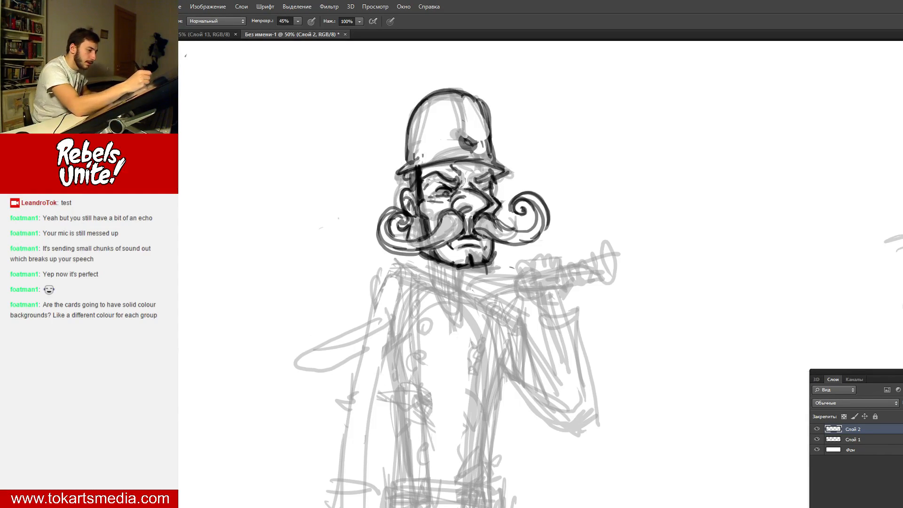
- Rework both moustache curls into smaller, darker hooked tips and erase the surplus spiral lines
{"action": "mouse_move", "coordinate": [544, 210]}
{"action": "left_mouse_down"}
{"action": "mouse_move", "coordinate": [531, 220]}
{"action": "mouse_move", "coordinate": [548, 218]}
{"action": "mouse_move", "coordinate": [523, 221]}
{"action": "left_mouse_up"}
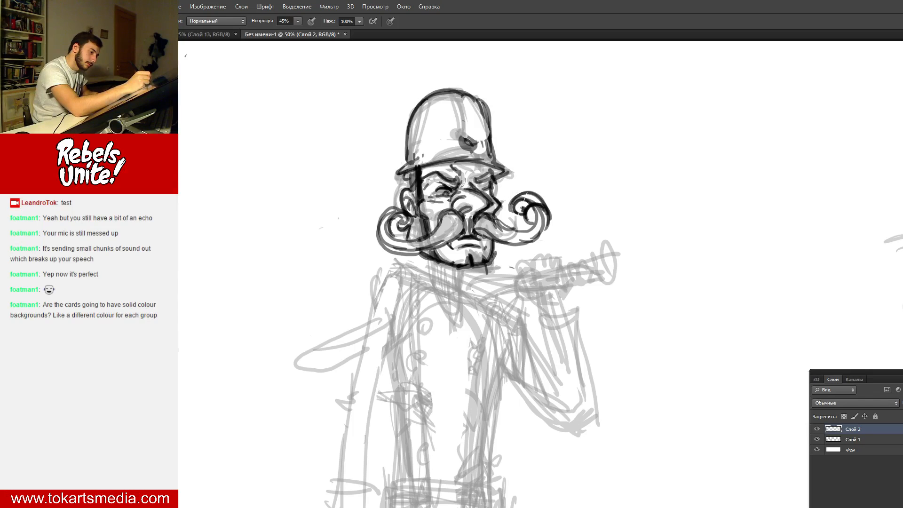
{"action": "left_click_drag", "start_coordinate": [514, 211], "coordinate": [529, 190]}
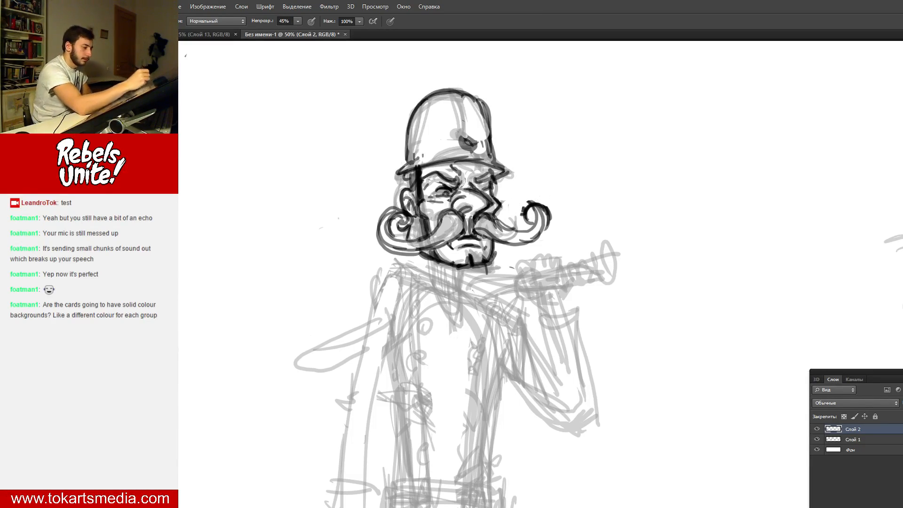
{"action": "mouse_move", "coordinate": [395, 212]}
{"action": "left_mouse_down"}
{"action": "mouse_move", "coordinate": [400, 219]}
{"action": "mouse_move", "coordinate": [384, 237]}
{"action": "mouse_move", "coordinate": [382, 222]}
{"action": "mouse_move", "coordinate": [405, 223]}
{"action": "mouse_move", "coordinate": [398, 228]}
{"action": "left_mouse_up"}
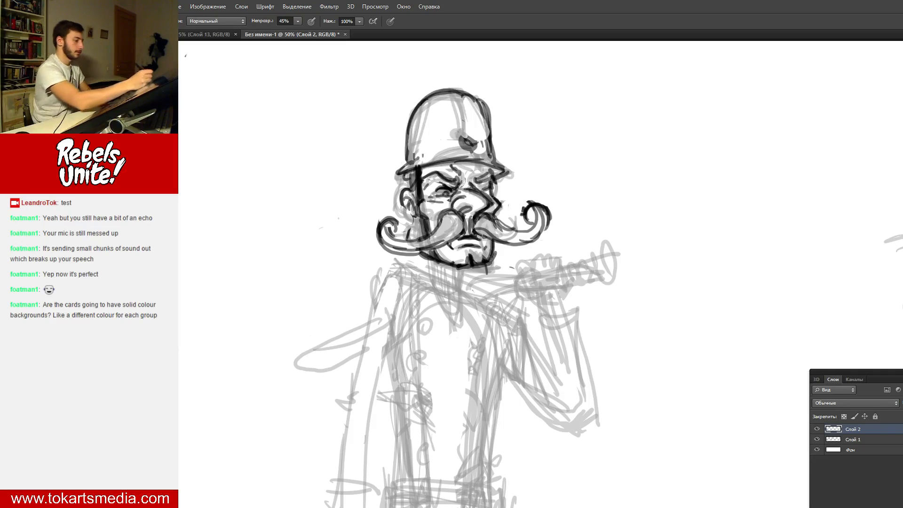
- Extend the helmet brim outward on both sides and darken its upper edge along the base of the dome
{"action": "left_click_drag", "start_coordinate": [374, 174], "coordinate": [408, 164]}
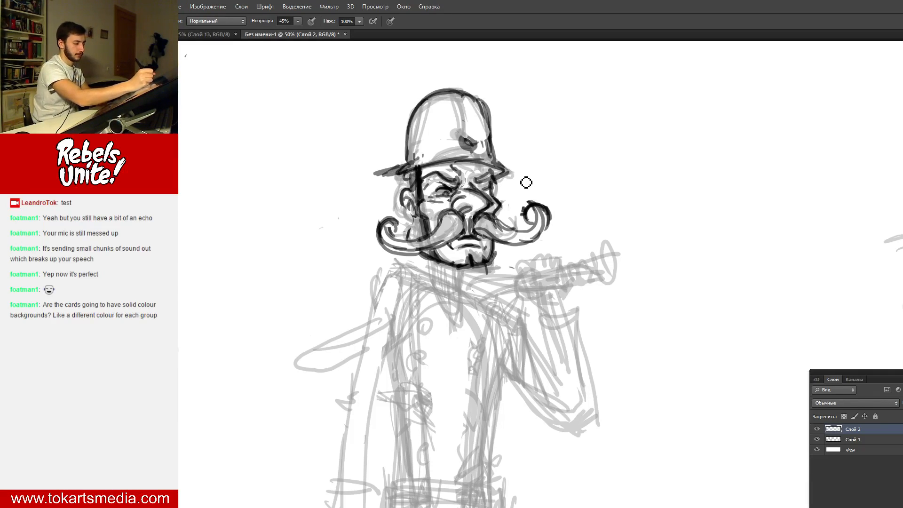
{"action": "mouse_move", "coordinate": [499, 163]}
{"action": "left_mouse_down"}
{"action": "mouse_move", "coordinate": [521, 181]}
{"action": "mouse_move", "coordinate": [512, 177]}
{"action": "left_mouse_up"}
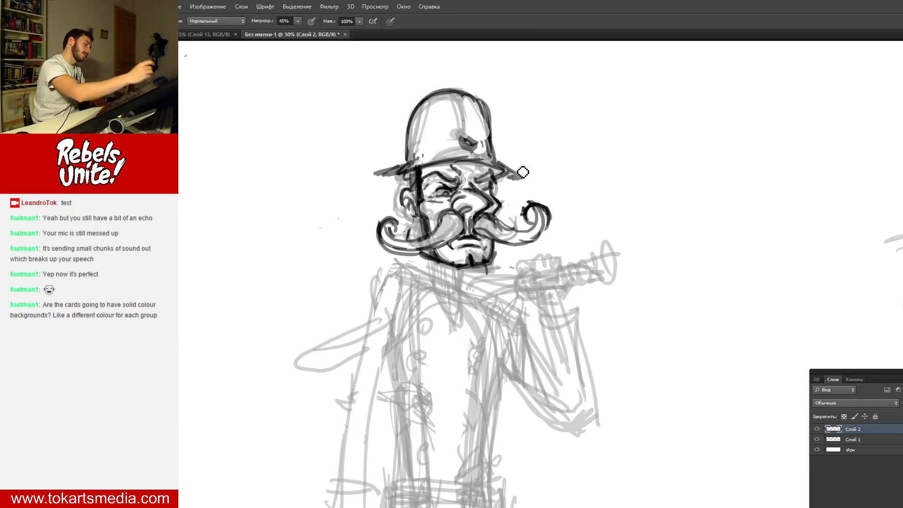
{"action": "mouse_move", "coordinate": [396, 172]}
{"action": "left_mouse_down"}
{"action": "mouse_move", "coordinate": [383, 180]}
{"action": "mouse_move", "coordinate": [474, 158]}
{"action": "left_mouse_up"}
{"action": "left_click_drag", "start_coordinate": [420, 165], "coordinate": [492, 160]}
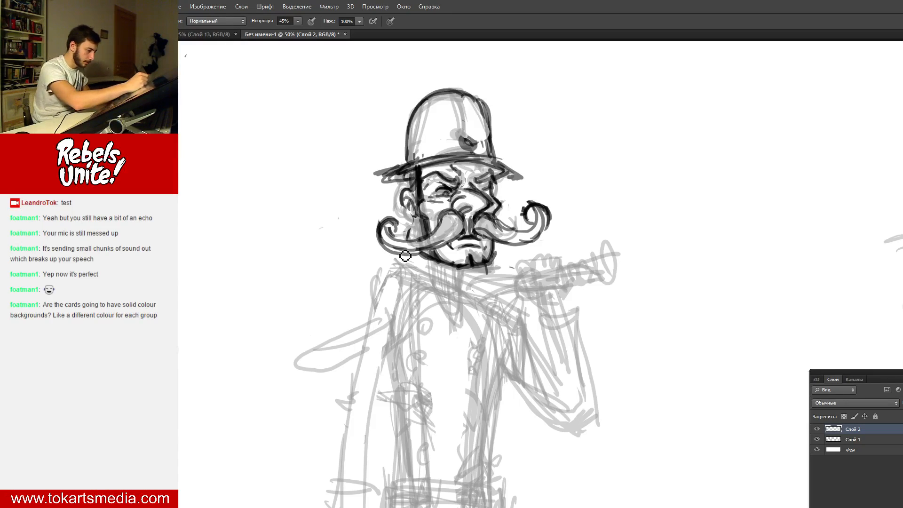
- Sketch the coat's near shoulder and collar base, then the crossing lapel edges and lower edge of the chest flap
{"action": "mouse_move", "coordinate": [391, 250]}
{"action": "left_mouse_down"}
{"action": "mouse_move", "coordinate": [382, 275]}
{"action": "mouse_move", "coordinate": [440, 279]}
{"action": "left_mouse_up"}
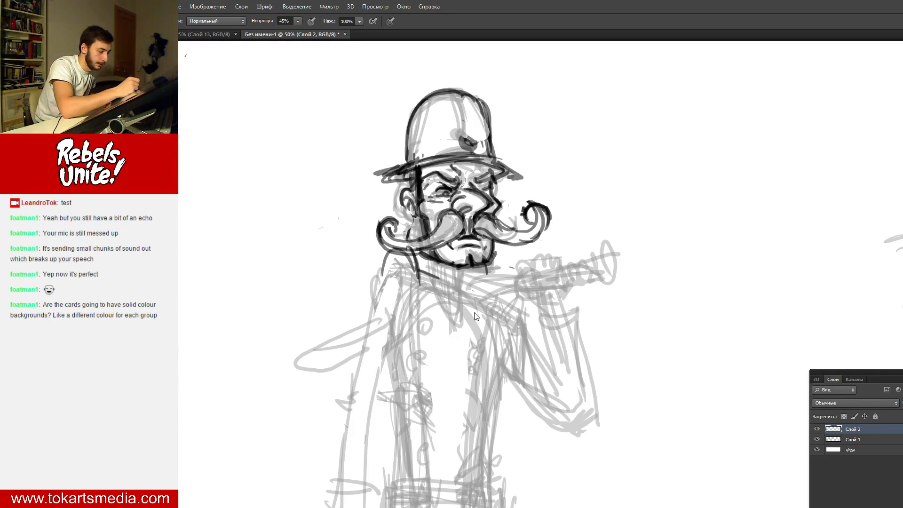
{"action": "mouse_move", "coordinate": [460, 311]}
{"action": "left_mouse_down"}
{"action": "mouse_move", "coordinate": [447, 343]}
{"action": "mouse_move", "coordinate": [470, 293]}
{"action": "left_mouse_up"}
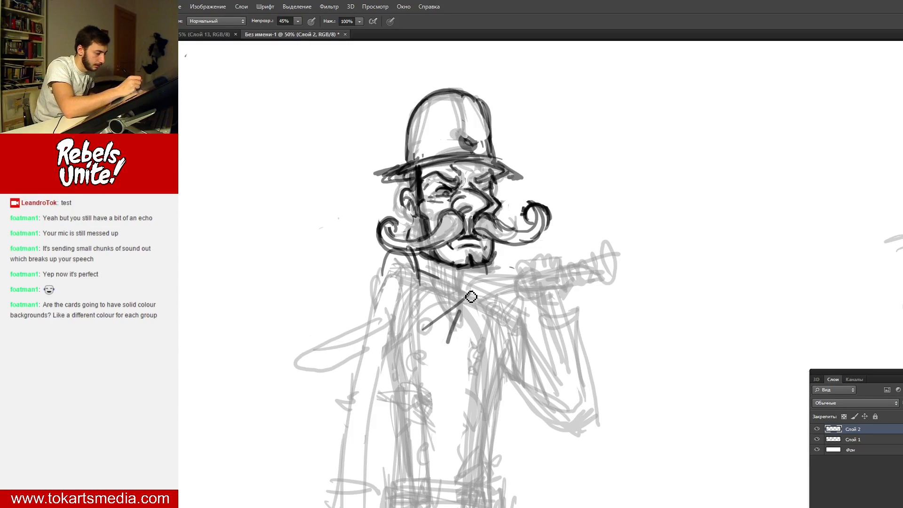
{"action": "left_click_drag", "start_coordinate": [426, 323], "coordinate": [470, 286]}
{"action": "left_click_drag", "start_coordinate": [423, 350], "coordinate": [501, 335]}
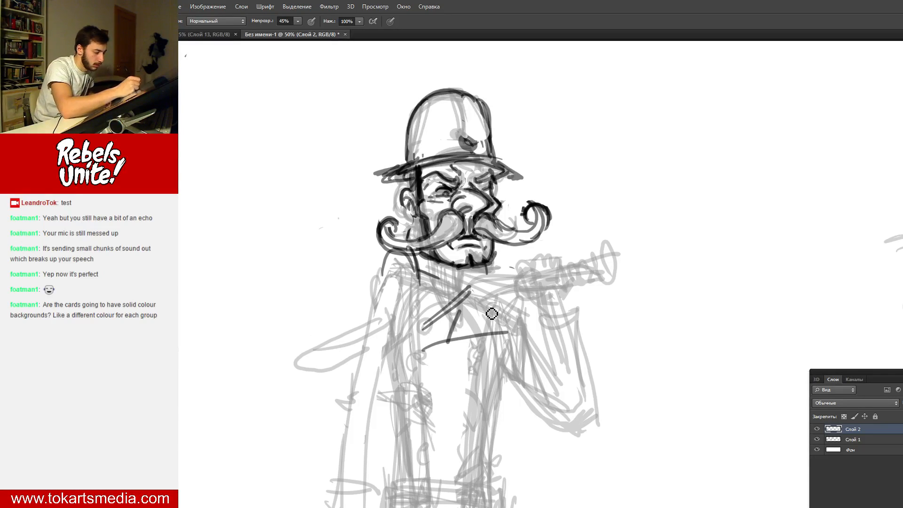
{"action": "left_click_drag", "start_coordinate": [485, 301], "coordinate": [503, 336]}
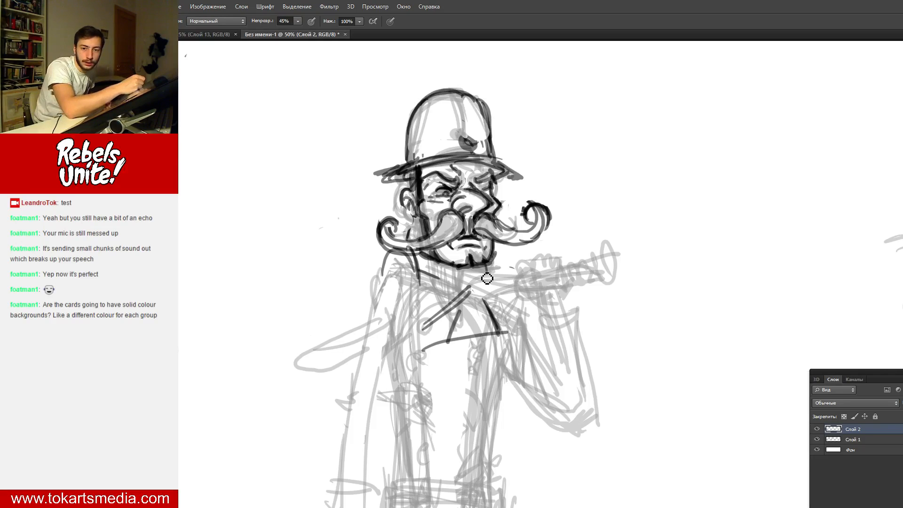
- Draw the upturned coat collar on both sides of the neck and darken the gap beneath the chin
{"action": "mouse_move", "coordinate": [497, 253]}
{"action": "left_mouse_down"}
{"action": "mouse_move", "coordinate": [520, 263]}
{"action": "mouse_move", "coordinate": [503, 296]}
{"action": "left_mouse_up"}
{"action": "left_click_drag", "start_coordinate": [517, 257], "coordinate": [501, 297]}
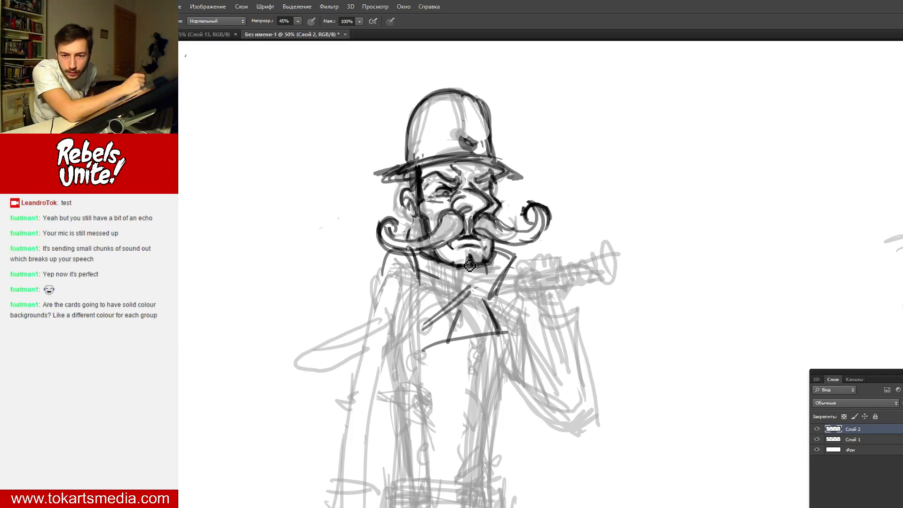
{"action": "left_click_drag", "start_coordinate": [428, 255], "coordinate": [431, 287]}
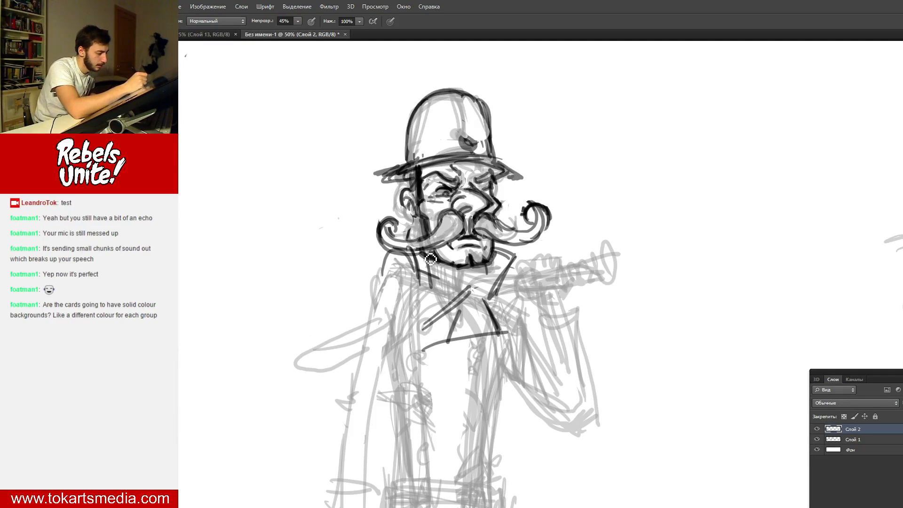
{"action": "left_click_drag", "start_coordinate": [451, 251], "coordinate": [450, 287]}
{"action": "left_click_drag", "start_coordinate": [421, 255], "coordinate": [450, 251]}
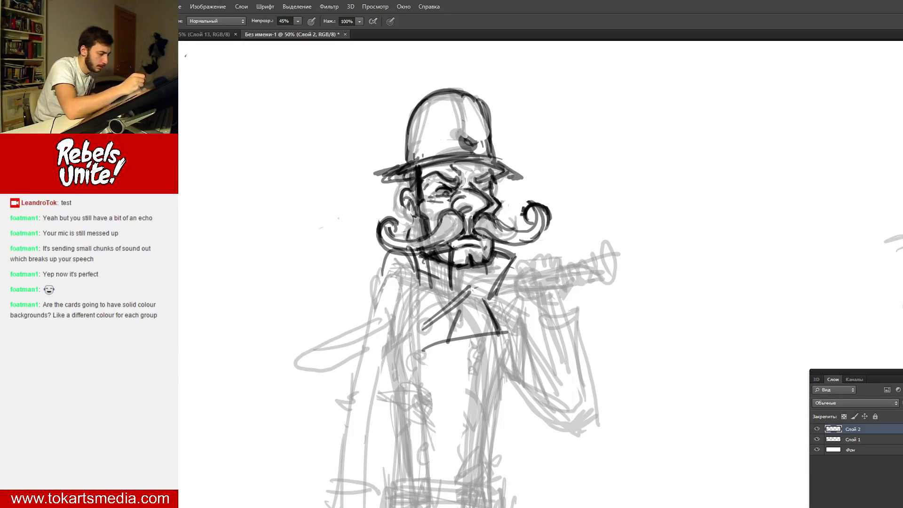
{"action": "left_click_drag", "start_coordinate": [512, 262], "coordinate": [497, 304]}
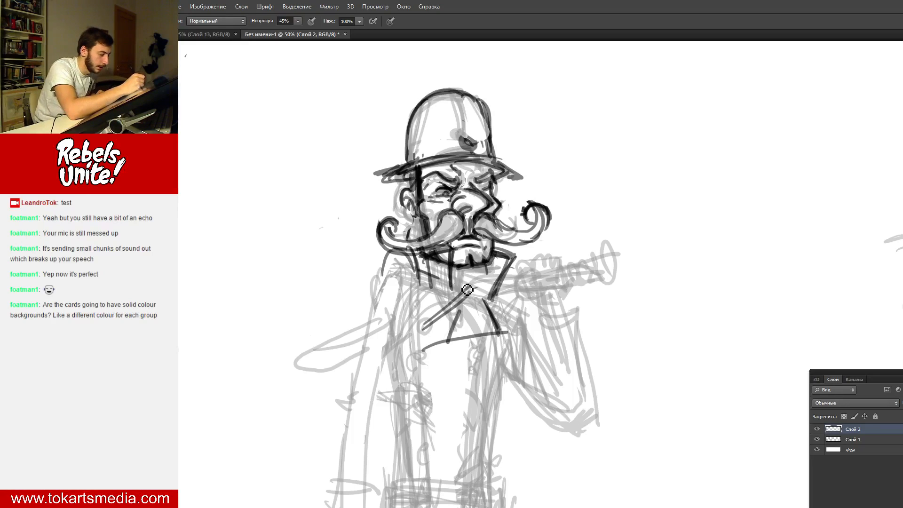
{"action": "mouse_move", "coordinate": [455, 281]}
{"action": "left_mouse_down"}
{"action": "mouse_move", "coordinate": [485, 245]}
{"action": "mouse_move", "coordinate": [465, 283]}
{"action": "left_mouse_up"}
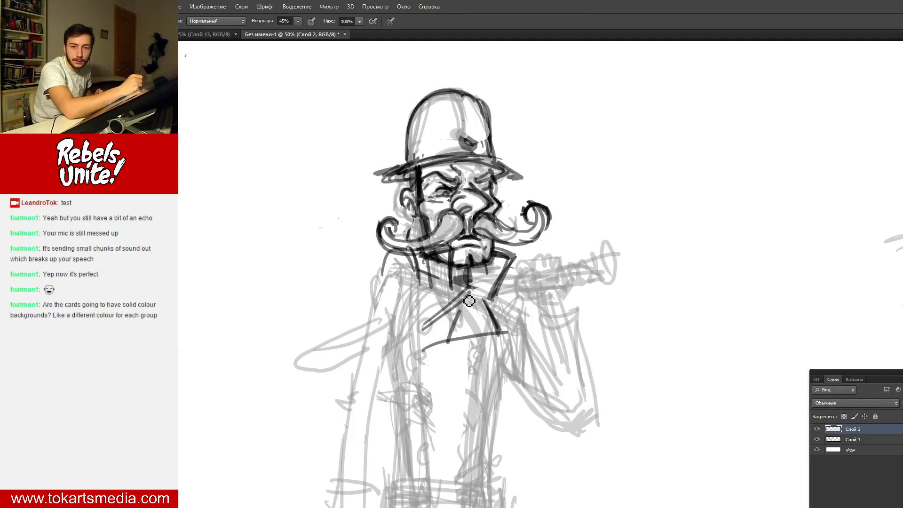
- Extend the chest flap to a sharp corner, draw both tapering front-panel edges, and contour the raised arm's shoulder down to the torso
{"action": "left_click_drag", "start_coordinate": [407, 342], "coordinate": [448, 308]}
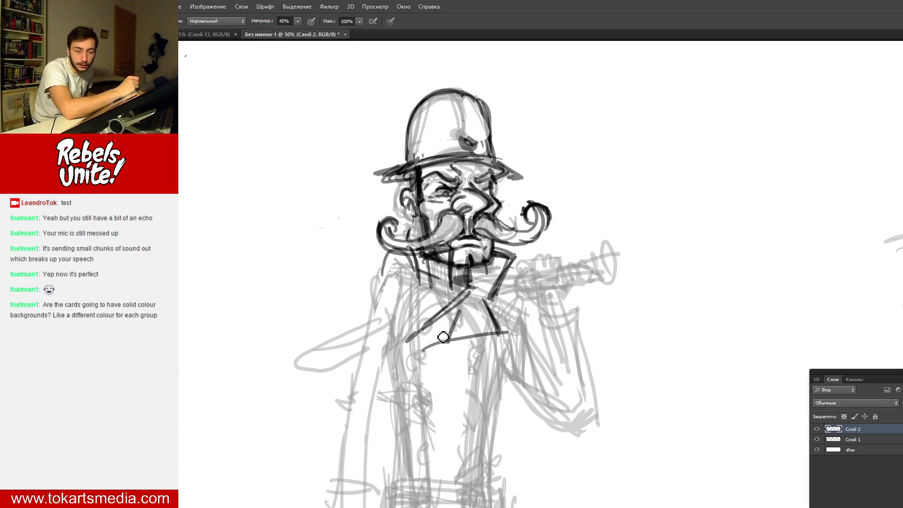
{"action": "left_click_drag", "start_coordinate": [411, 343], "coordinate": [492, 330]}
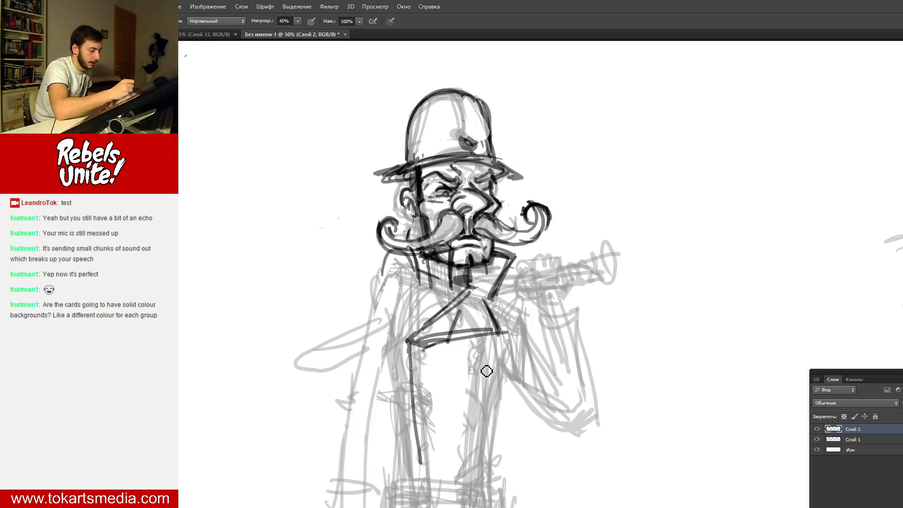
{"action": "left_click_drag", "start_coordinate": [487, 331], "coordinate": [466, 480]}
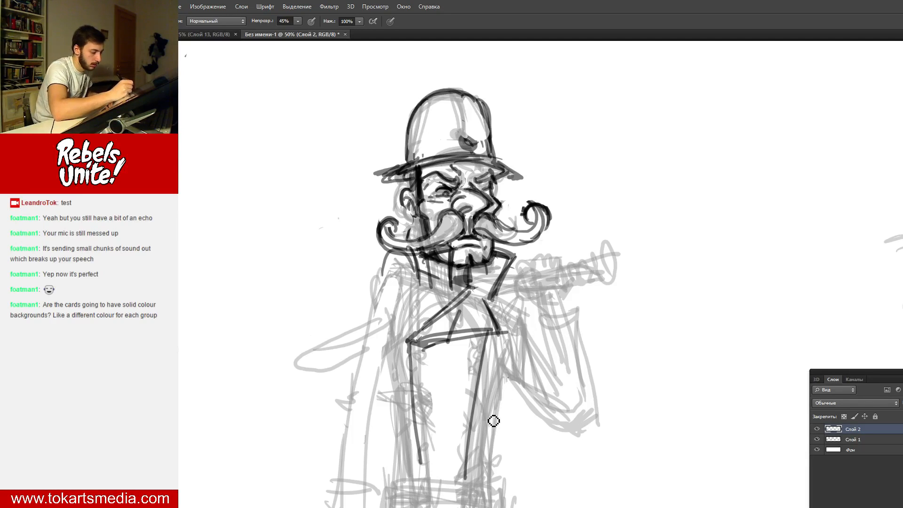
{"action": "mouse_move", "coordinate": [492, 421]}
{"action": "left_mouse_down"}
{"action": "mouse_move", "coordinate": [516, 369]}
{"action": "mouse_move", "coordinate": [477, 440]}
{"action": "left_mouse_up"}
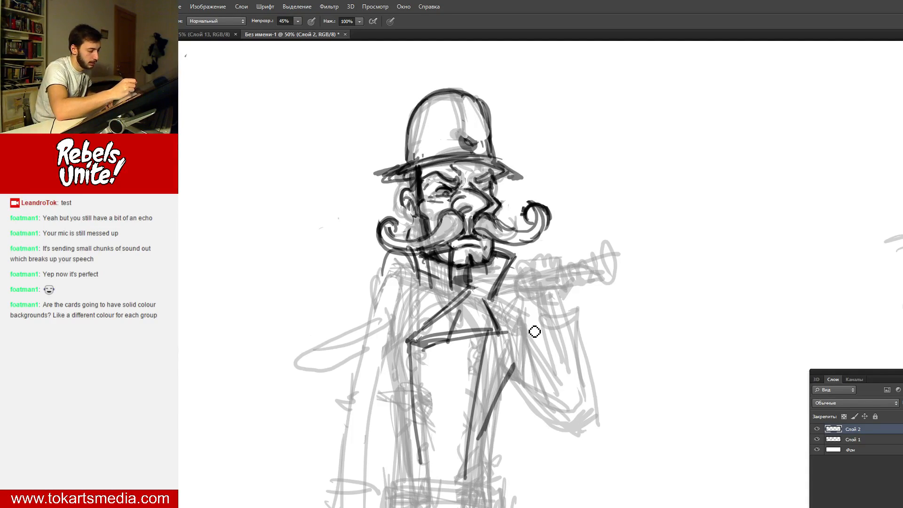
{"action": "mouse_move", "coordinate": [517, 365]}
{"action": "left_mouse_down"}
{"action": "mouse_move", "coordinate": [528, 309]}
{"action": "mouse_move", "coordinate": [494, 299]}
{"action": "left_mouse_up"}
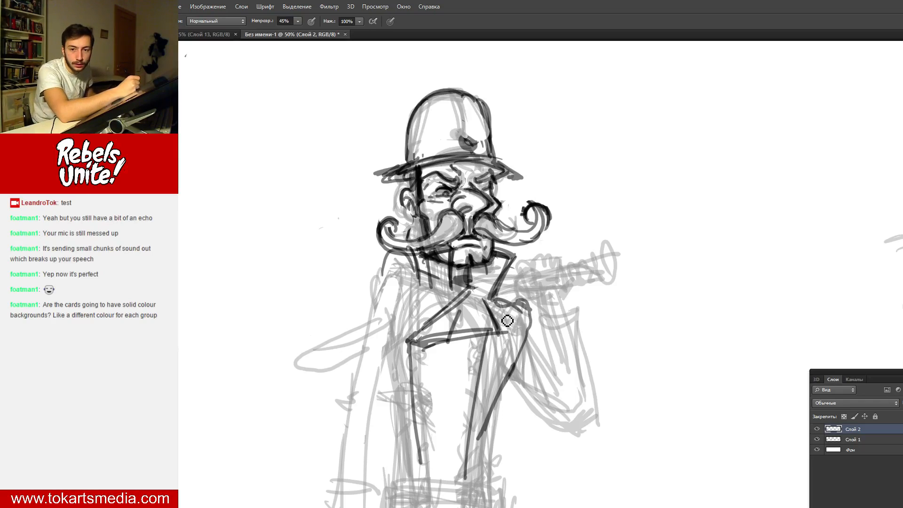
- Draw the sloping shoulder line from the collar and a small epaulette end above the hanging arm
{"action": "left_click_drag", "start_coordinate": [381, 253], "coordinate": [429, 278]}
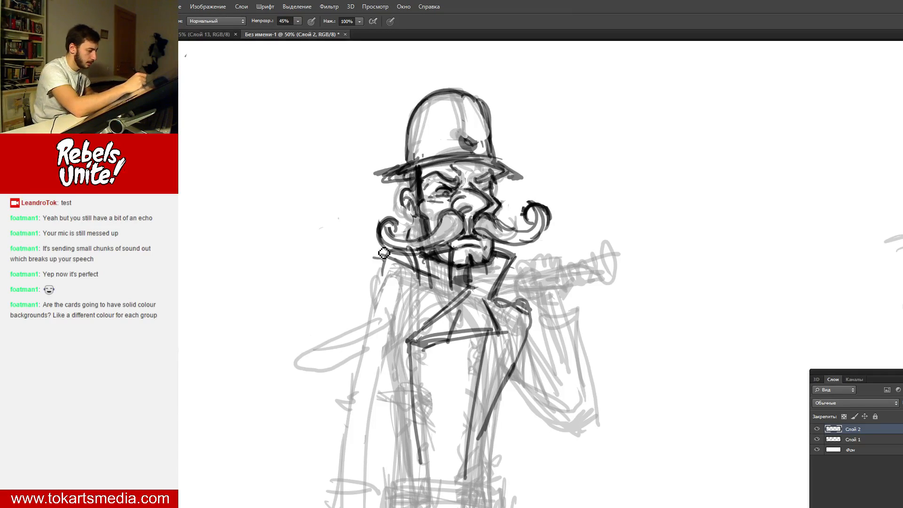
{"action": "left_click_drag", "start_coordinate": [382, 256], "coordinate": [369, 278]}
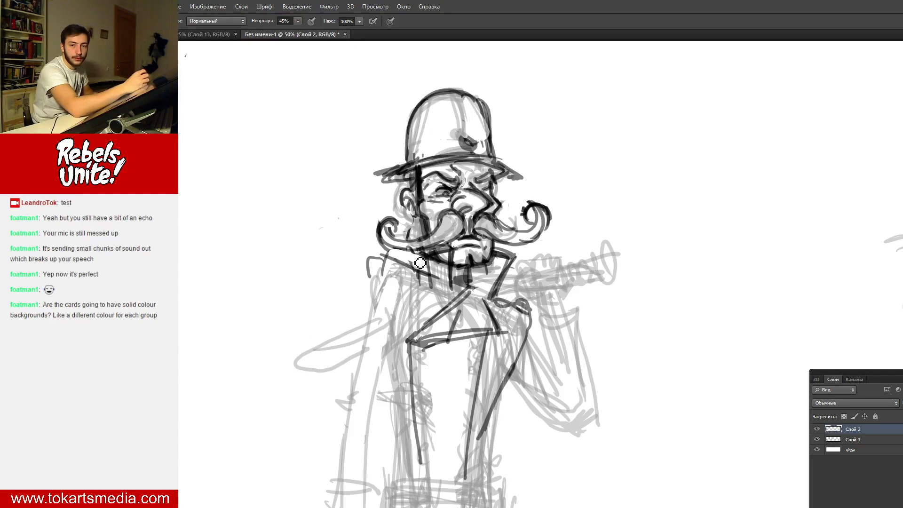
{"action": "left_click_drag", "start_coordinate": [428, 271], "coordinate": [418, 255]}
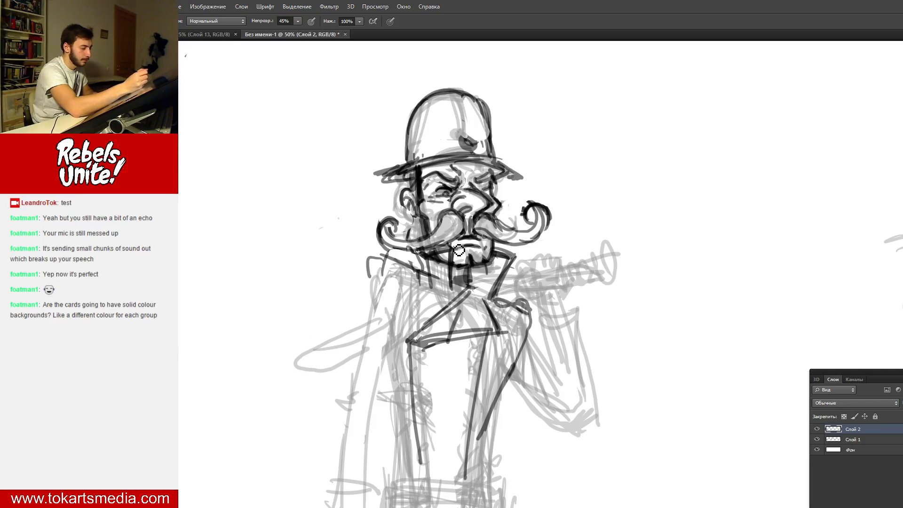
- Outline the raised arm's bent sleeve with its inner fold, angular elbow and outer forearm edge up to the cuff
{"action": "left_click_drag", "start_coordinate": [547, 375], "coordinate": [553, 364]}
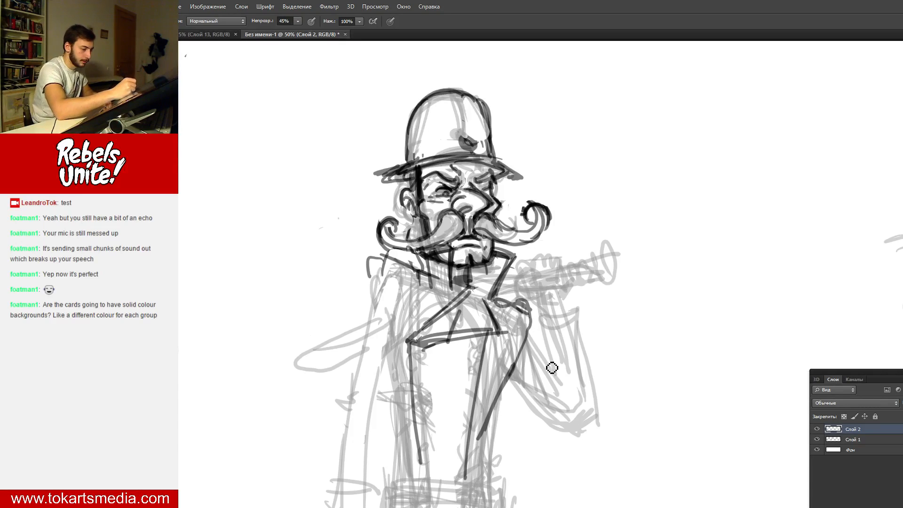
{"action": "mouse_move", "coordinate": [530, 319]}
{"action": "left_mouse_down"}
{"action": "mouse_move", "coordinate": [547, 375]}
{"action": "mouse_move", "coordinate": [541, 424]}
{"action": "mouse_move", "coordinate": [582, 426]}
{"action": "mouse_move", "coordinate": [566, 305]}
{"action": "mouse_move", "coordinate": [545, 372]}
{"action": "left_mouse_up"}
{"action": "left_click_drag", "start_coordinate": [575, 310], "coordinate": [595, 408]}
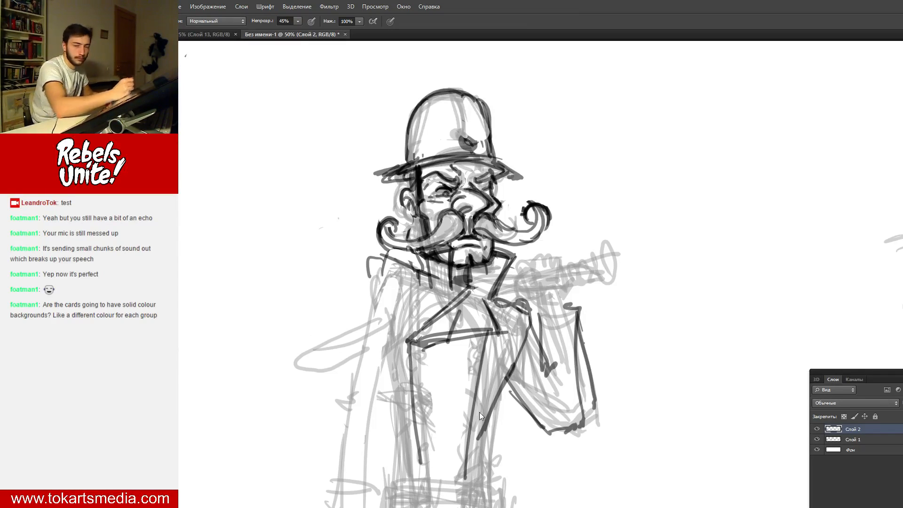
- Add two rows of four round buttons down the edges of the coat's front panel
{"action": "mouse_move", "coordinate": [407, 342]}
{"action": "left_mouse_down"}
{"action": "mouse_move", "coordinate": [419, 354]}
{"action": "mouse_move", "coordinate": [424, 458]}
{"action": "left_mouse_up"}
{"action": "mouse_move", "coordinate": [413, 416]}
{"action": "left_mouse_down"}
{"action": "mouse_move", "coordinate": [419, 460]}
{"action": "mouse_move", "coordinate": [468, 466]}
{"action": "left_mouse_up"}
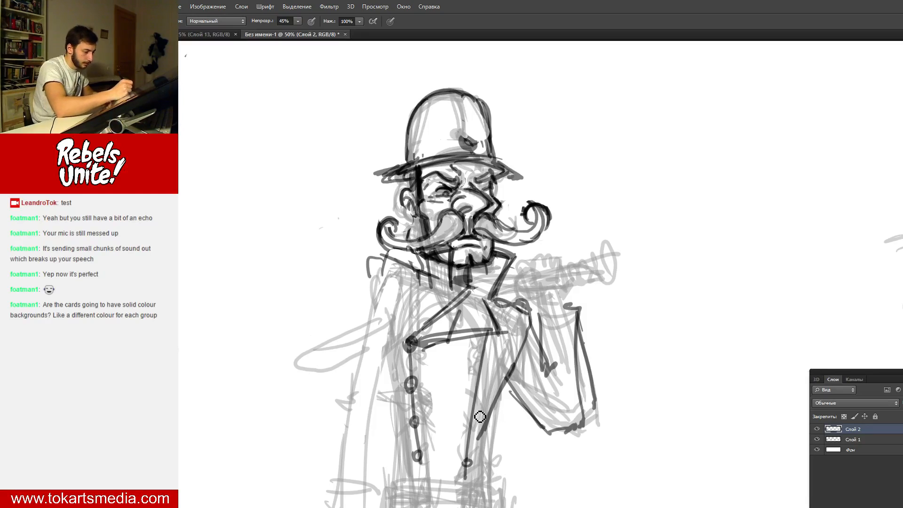
{"action": "left_click_drag", "start_coordinate": [469, 420], "coordinate": [470, 427]}
{"action": "left_click_drag", "start_coordinate": [475, 387], "coordinate": [477, 394]}
{"action": "left_click_drag", "start_coordinate": [487, 347], "coordinate": [484, 356]}
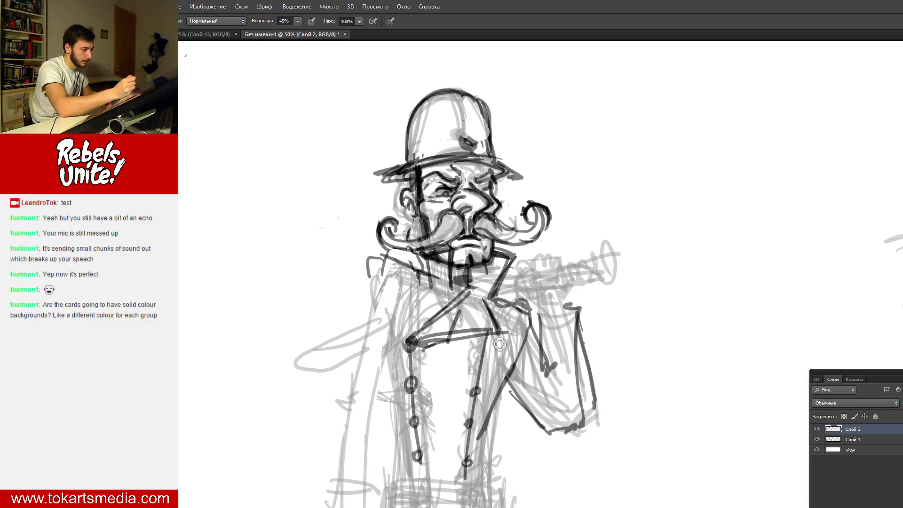
- Outline the hanging arm's sleeve with shoulder band and elbow folds, and strengthen the inner crease of the raised sleeve
{"action": "mouse_move", "coordinate": [370, 279]}
{"action": "left_mouse_down"}
{"action": "mouse_move", "coordinate": [396, 294]}
{"action": "mouse_move", "coordinate": [372, 303]}
{"action": "mouse_move", "coordinate": [375, 289]}
{"action": "mouse_move", "coordinate": [348, 405]}
{"action": "mouse_move", "coordinate": [363, 392]}
{"action": "mouse_move", "coordinate": [335, 507]}
{"action": "left_mouse_up"}
{"action": "mouse_move", "coordinate": [413, 339]}
{"action": "left_mouse_down"}
{"action": "mouse_move", "coordinate": [385, 365]}
{"action": "mouse_move", "coordinate": [371, 488]}
{"action": "left_mouse_up"}
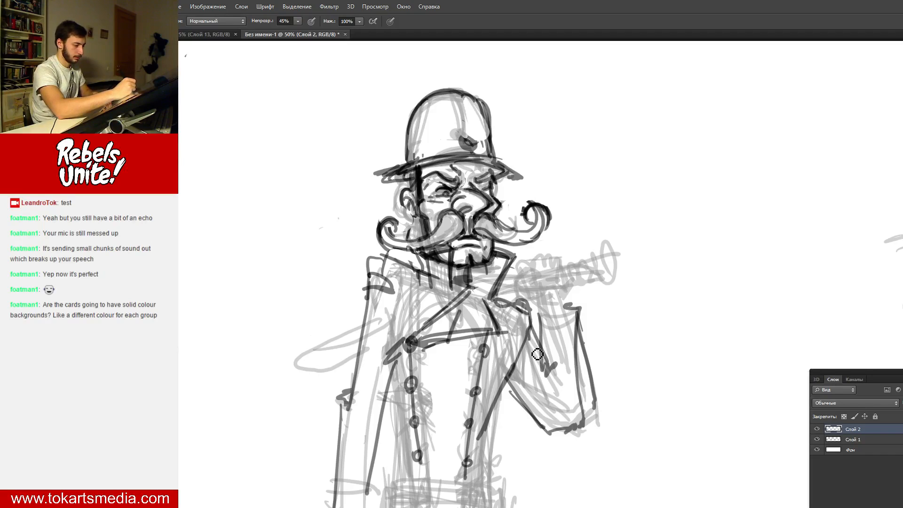
{"action": "mouse_move", "coordinate": [528, 336]}
{"action": "left_mouse_down"}
{"action": "mouse_move", "coordinate": [545, 370]}
{"action": "mouse_move", "coordinate": [538, 329]}
{"action": "left_mouse_up"}
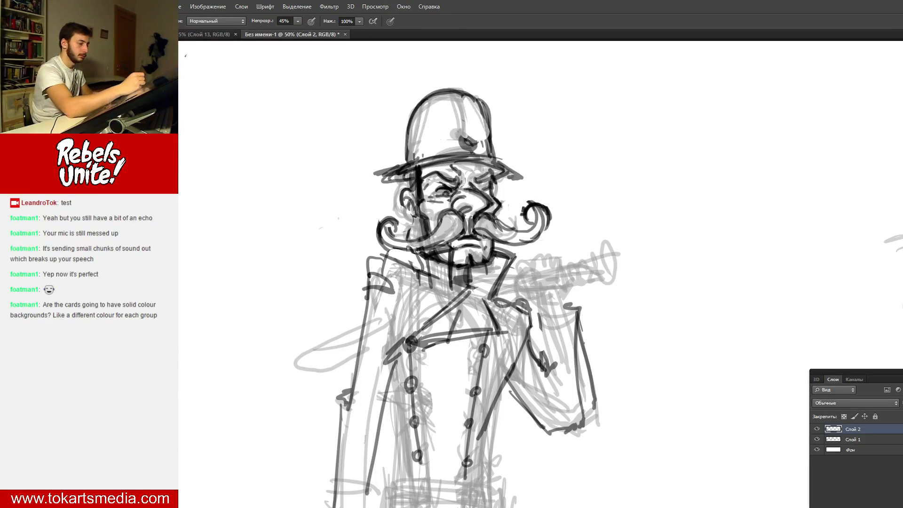
- Draw the raised hand's fingers wrapped around the baton, its knobbed handle, and its rounded far end behind the hanging arm
{"action": "left_click_drag", "start_coordinate": [524, 272], "coordinate": [573, 258]}
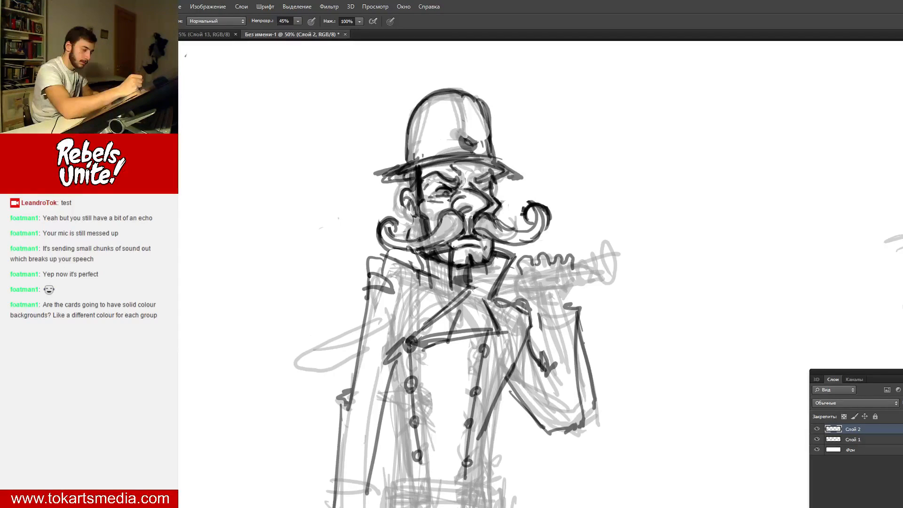
{"action": "mouse_move", "coordinate": [522, 277]}
{"action": "left_mouse_down"}
{"action": "mouse_move", "coordinate": [551, 291]}
{"action": "mouse_move", "coordinate": [571, 287]}
{"action": "mouse_move", "coordinate": [582, 271]}
{"action": "left_mouse_up"}
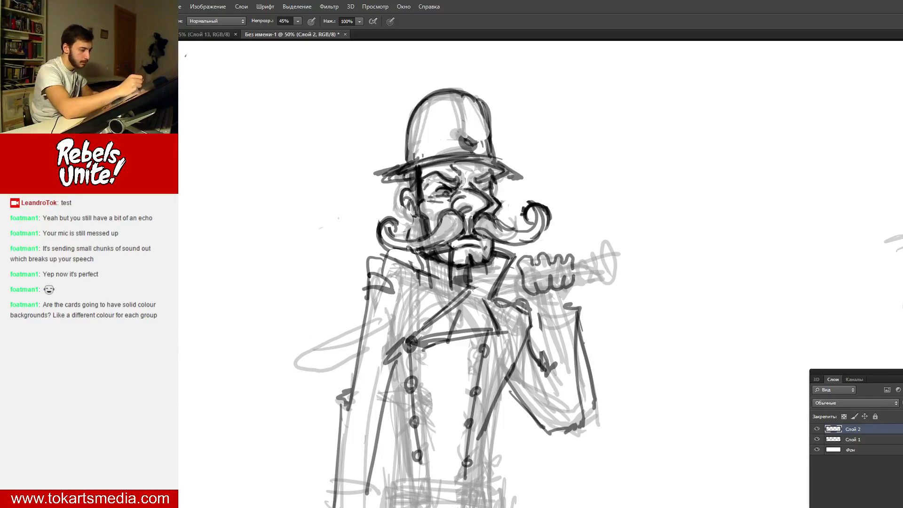
{"action": "left_click_drag", "start_coordinate": [525, 280], "coordinate": [535, 304]}
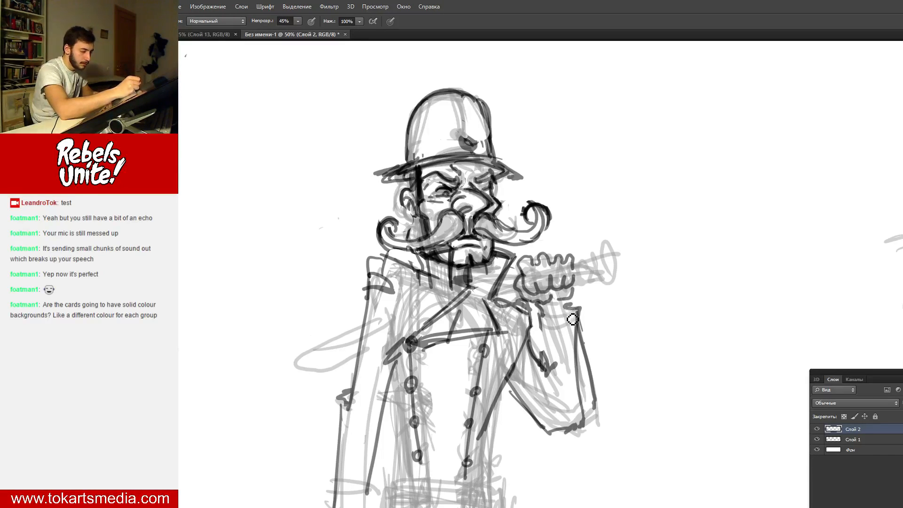
{"action": "mouse_move", "coordinate": [574, 262]}
{"action": "left_mouse_down"}
{"action": "mouse_move", "coordinate": [614, 254]}
{"action": "mouse_move", "coordinate": [597, 285]}
{"action": "mouse_move", "coordinate": [603, 278]}
{"action": "left_mouse_up"}
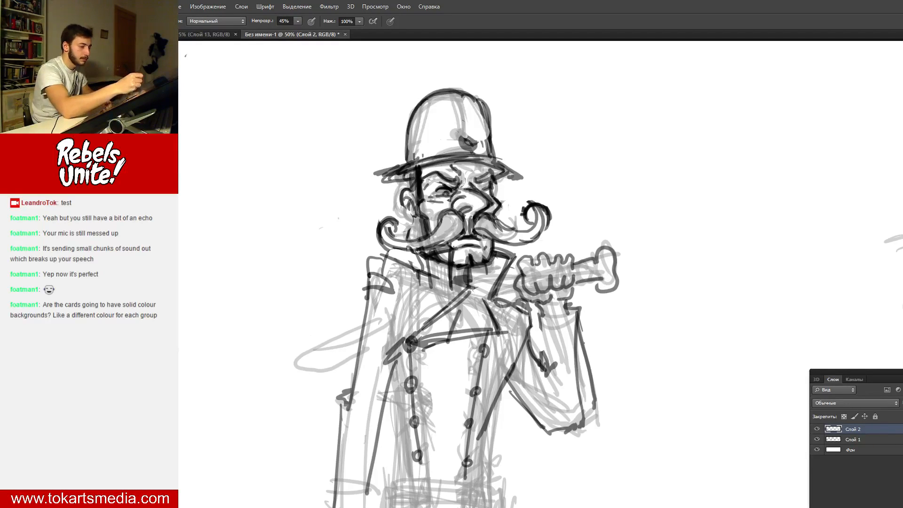
{"action": "left_click_drag", "start_coordinate": [505, 274], "coordinate": [520, 272]}
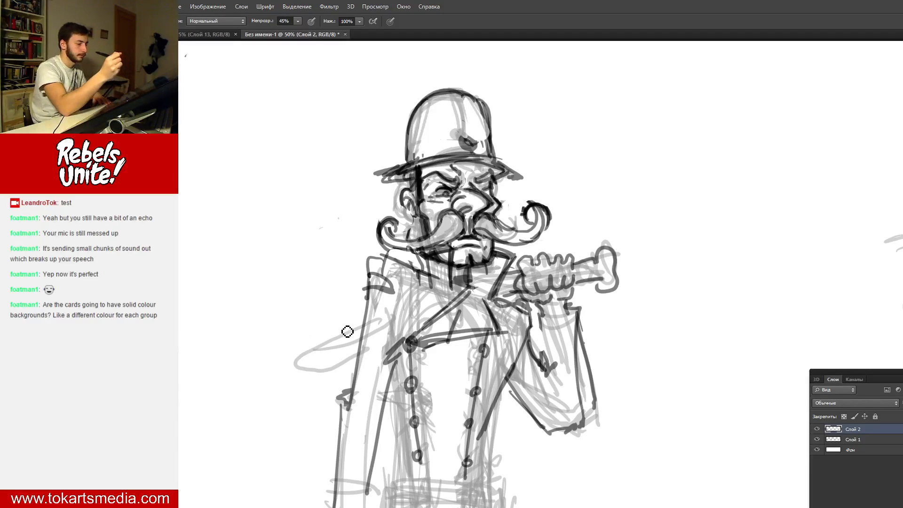
{"action": "left_click_drag", "start_coordinate": [369, 300], "coordinate": [347, 332]}
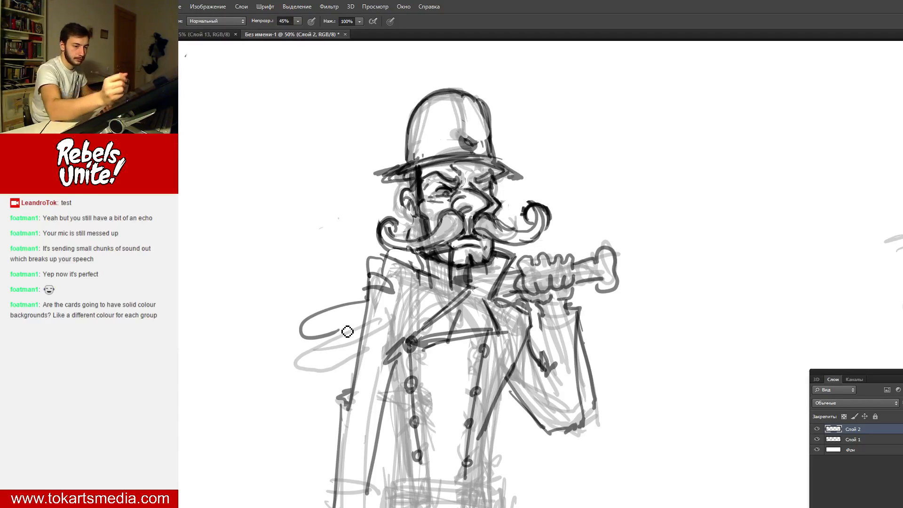
- Add the curved shoulder seam on the hanging arm's side and draw both sides of the torso down to the waist
{"action": "scroll", "coordinate": [348, 332], "scroll_direction": "down", "scroll_amount": 3}
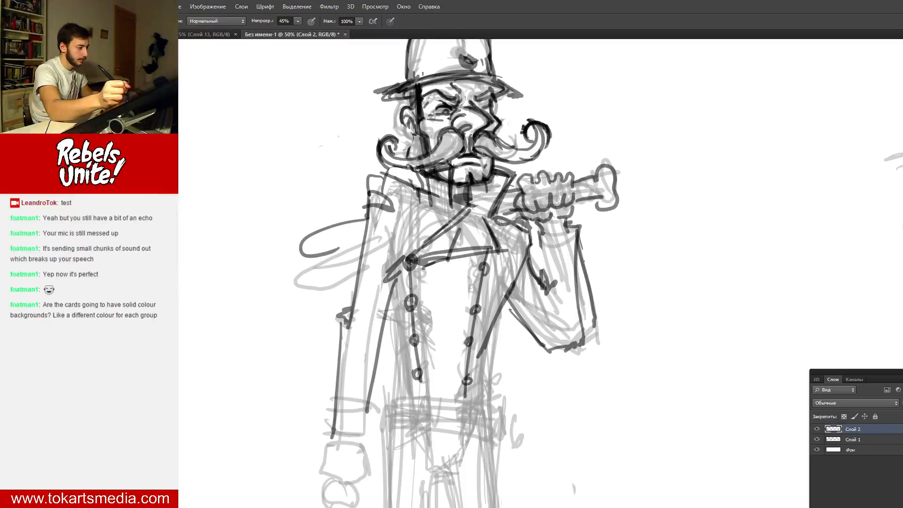
{"action": "scroll", "coordinate": [494, 273], "scroll_direction": "down", "scroll_amount": 2}
{"action": "scroll", "coordinate": [494, 273], "scroll_direction": "up", "scroll_amount": 1}
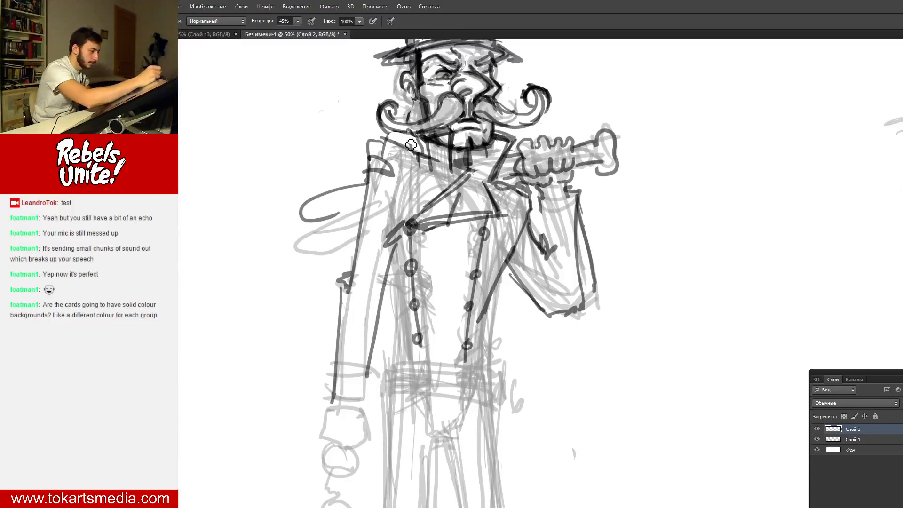
{"action": "mouse_move", "coordinate": [381, 143]}
{"action": "left_mouse_down"}
{"action": "mouse_move", "coordinate": [420, 156]}
{"action": "mouse_move", "coordinate": [407, 205]}
{"action": "left_mouse_up"}
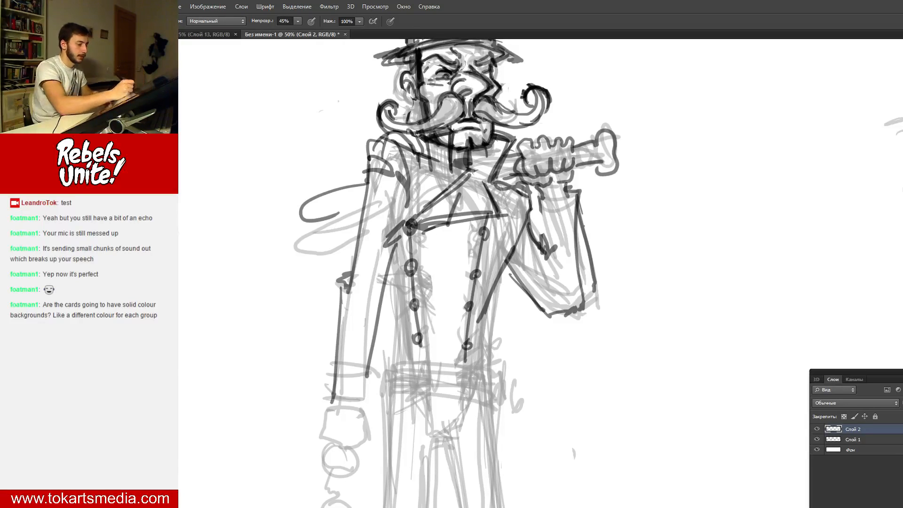
{"action": "left_click_drag", "start_coordinate": [490, 375], "coordinate": [481, 321]}
{"action": "mouse_move", "coordinate": [407, 330]}
{"action": "left_mouse_down"}
{"action": "mouse_move", "coordinate": [393, 261]}
{"action": "mouse_move", "coordinate": [403, 333]}
{"action": "left_mouse_up"}
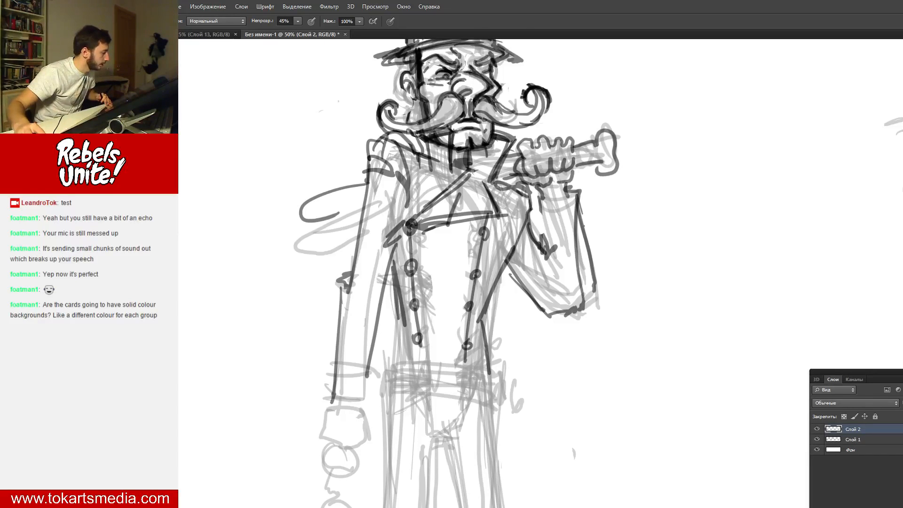
{"action": "key", "text": "z"}
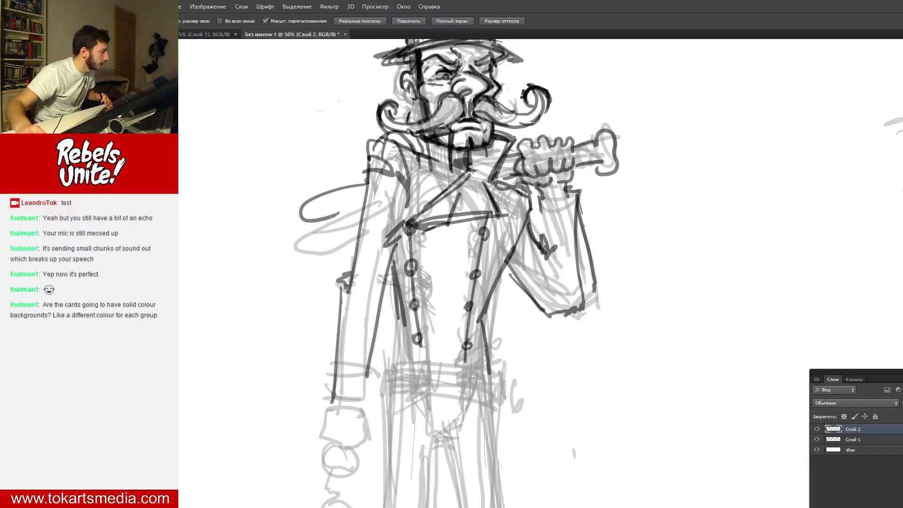
{"action": "left_click", "coordinate": [481, 159], "text": "alt"}
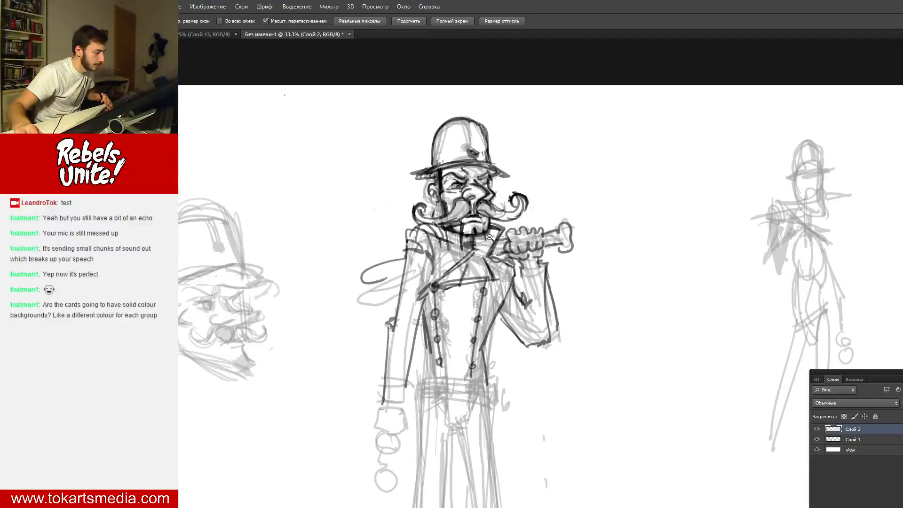
- Rework the raised hand's grip on the baton, give the baton a shorter rounded end, and darken the bent sleeve around the forearm
{"action": "left_click", "coordinate": [490, 238], "text": "alt"}
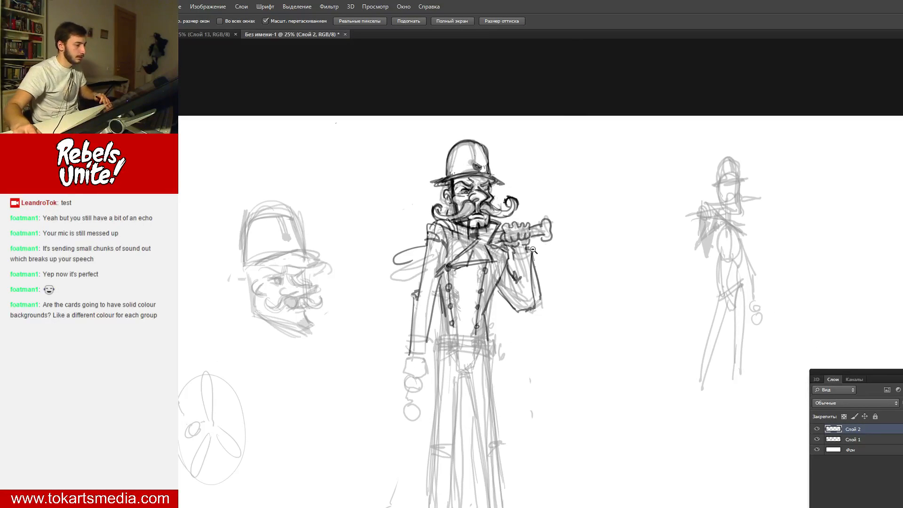
{"action": "left_click", "coordinate": [533, 250], "text": "alt"}
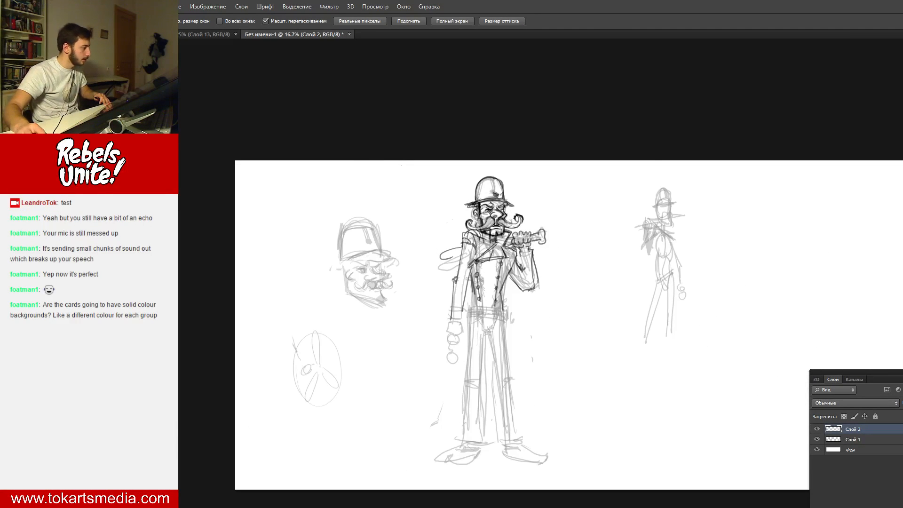
{"action": "key", "text": "b"}
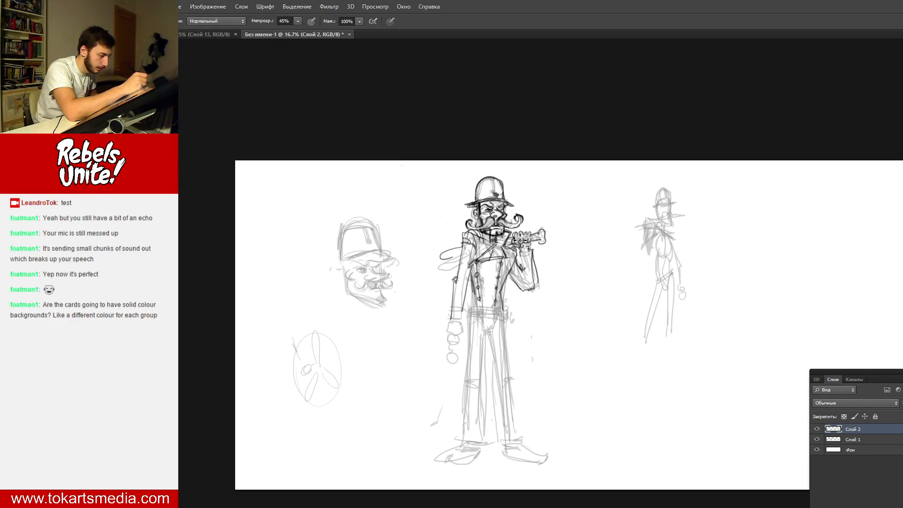
{"action": "left_click_drag", "start_coordinate": [517, 238], "coordinate": [531, 241]}
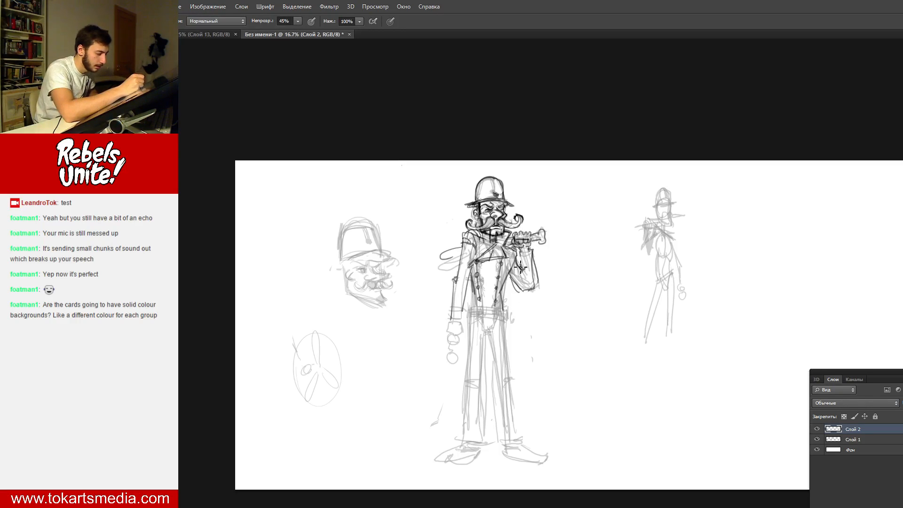
{"action": "left_click_drag", "start_coordinate": [511, 277], "coordinate": [519, 292]}
{"action": "mouse_move", "coordinate": [513, 251]}
{"action": "left_mouse_down"}
{"action": "mouse_move", "coordinate": [520, 286]}
{"action": "mouse_move", "coordinate": [535, 270]}
{"action": "mouse_move", "coordinate": [531, 279]}
{"action": "mouse_move", "coordinate": [533, 254]}
{"action": "mouse_move", "coordinate": [529, 294]}
{"action": "mouse_move", "coordinate": [533, 258]}
{"action": "left_mouse_up"}
{"action": "left_click_drag", "start_coordinate": [535, 292], "coordinate": [537, 248]}
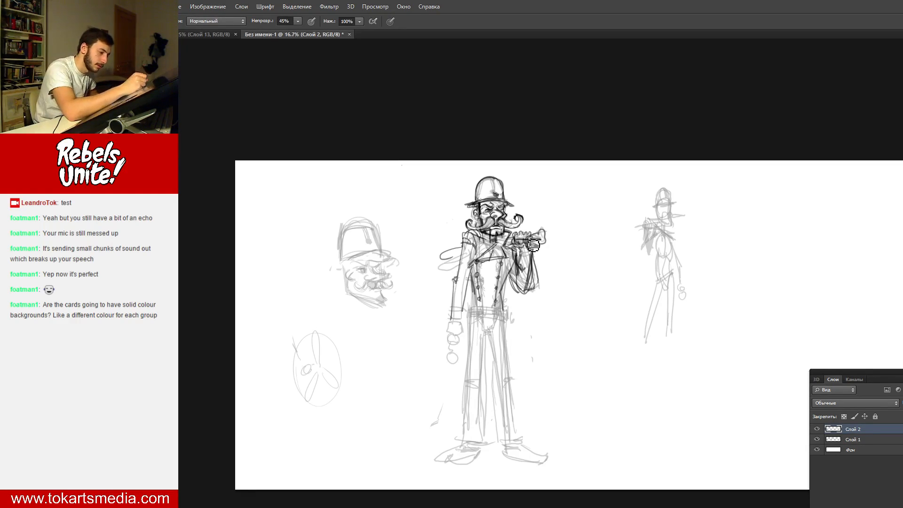
{"action": "mouse_move", "coordinate": [533, 246]}
{"action": "left_mouse_down"}
{"action": "mouse_move", "coordinate": [551, 240]}
{"action": "mouse_move", "coordinate": [516, 247]}
{"action": "mouse_move", "coordinate": [545, 240]}
{"action": "left_mouse_up"}
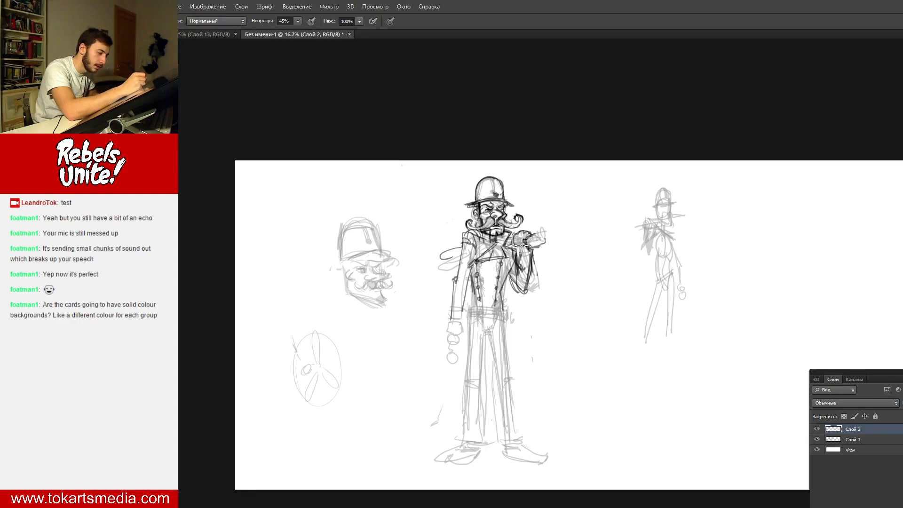
{"action": "mouse_move", "coordinate": [517, 238]}
{"action": "left_mouse_down"}
{"action": "mouse_move", "coordinate": [546, 240]}
{"action": "mouse_move", "coordinate": [548, 250]}
{"action": "mouse_move", "coordinate": [543, 237]}
{"action": "mouse_move", "coordinate": [525, 244]}
{"action": "mouse_move", "coordinate": [545, 243]}
{"action": "mouse_move", "coordinate": [542, 250]}
{"action": "mouse_move", "coordinate": [524, 227]}
{"action": "mouse_move", "coordinate": [534, 263]}
{"action": "left_mouse_up"}
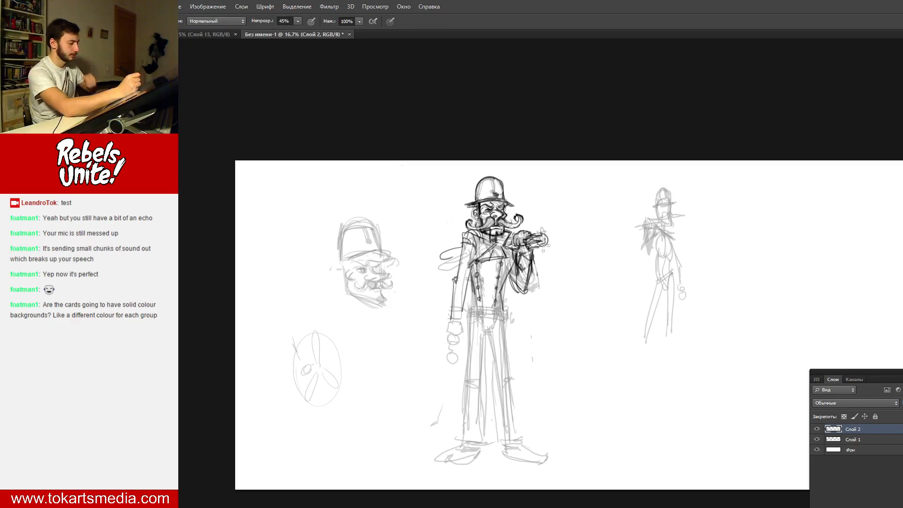
- Lengthen the hanging sleeve into a flared cuff over the hand and extend the raised sleeve's elbow into a wide drooping shape
{"action": "mouse_move", "coordinate": [453, 292]}
{"action": "left_mouse_down"}
{"action": "mouse_move", "coordinate": [443, 344]}
{"action": "mouse_move", "coordinate": [458, 348]}
{"action": "left_mouse_up"}
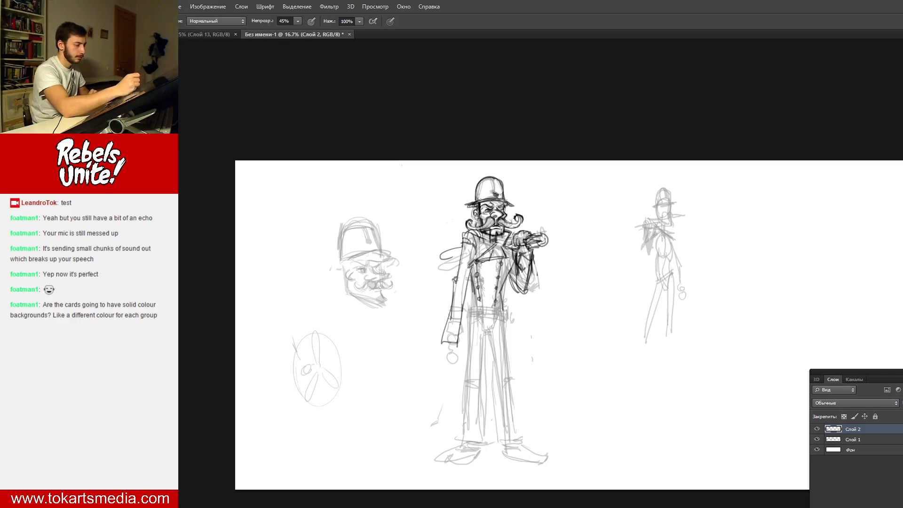
{"action": "mouse_move", "coordinate": [508, 275]}
{"action": "left_mouse_down"}
{"action": "mouse_move", "coordinate": [524, 307]}
{"action": "mouse_move", "coordinate": [530, 292]}
{"action": "mouse_move", "coordinate": [523, 310]}
{"action": "left_mouse_up"}
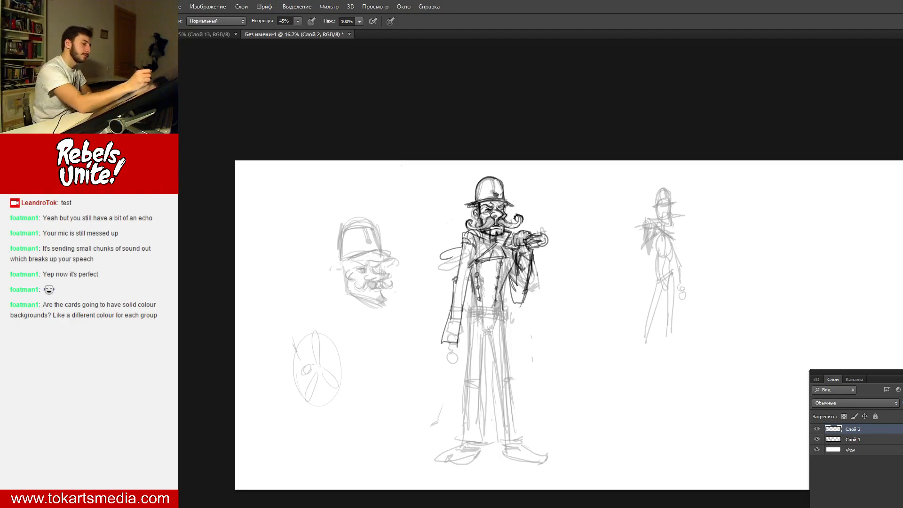
- Add a small spike to the top of the helmet and draw the long coat skirt down both sides of the legs
{"action": "left_click_drag", "start_coordinate": [471, 207], "coordinate": [479, 208]}
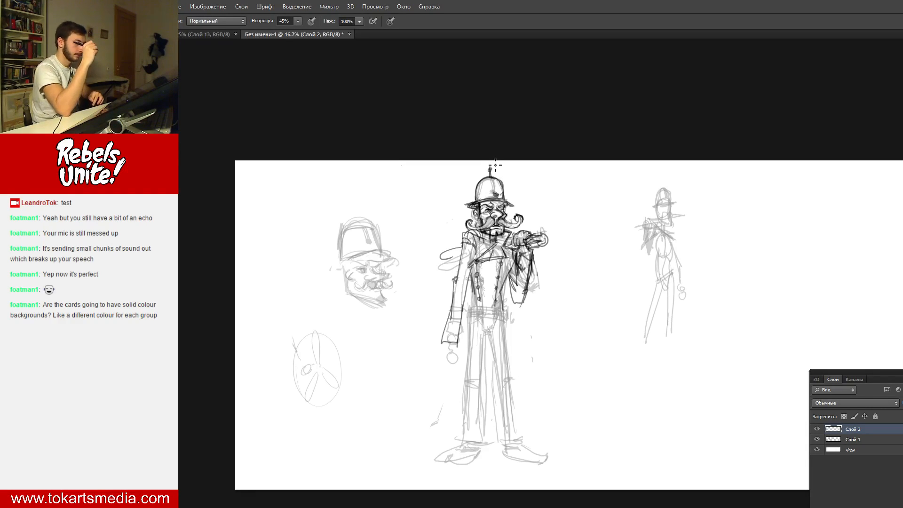
{"action": "left_click_drag", "start_coordinate": [507, 273], "coordinate": [518, 391]}
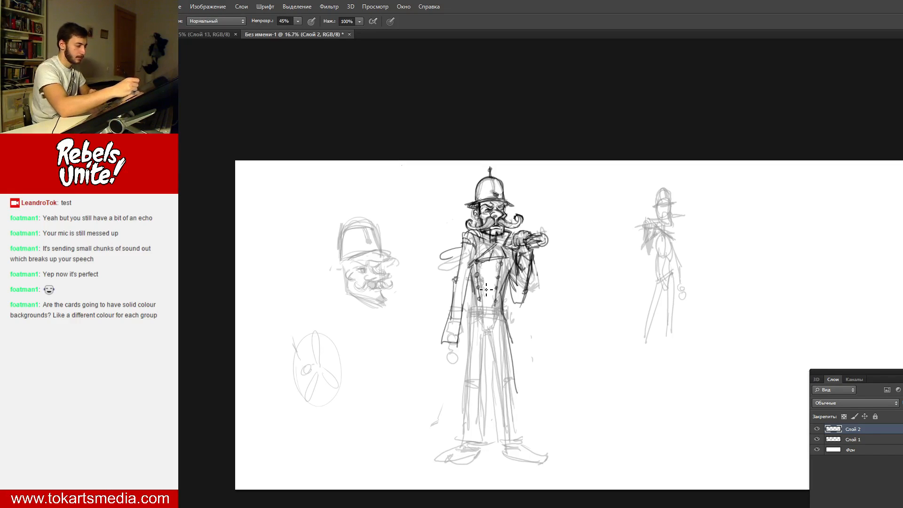
{"action": "left_click_drag", "start_coordinate": [471, 294], "coordinate": [461, 407]}
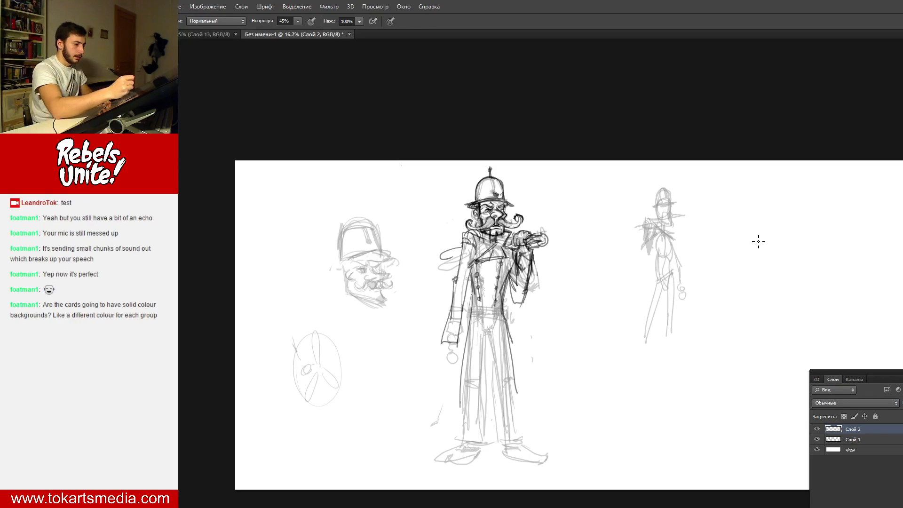
- Sketch a front-view head beside the full figure, with an oval skull, ears, round nose, long curled moustache, mouth and squared chin
{"action": "mouse_move", "coordinate": [610, 298]}
{"action": "left_mouse_down"}
{"action": "mouse_move", "coordinate": [641, 303]}
{"action": "mouse_move", "coordinate": [616, 288]}
{"action": "mouse_move", "coordinate": [613, 307]}
{"action": "mouse_move", "coordinate": [641, 267]}
{"action": "mouse_move", "coordinate": [612, 294]}
{"action": "mouse_move", "coordinate": [612, 311]}
{"action": "mouse_move", "coordinate": [626, 341]}
{"action": "mouse_move", "coordinate": [644, 326]}
{"action": "mouse_move", "coordinate": [640, 294]}
{"action": "mouse_move", "coordinate": [644, 338]}
{"action": "mouse_move", "coordinate": [647, 304]}
{"action": "mouse_move", "coordinate": [611, 319]}
{"action": "left_mouse_up"}
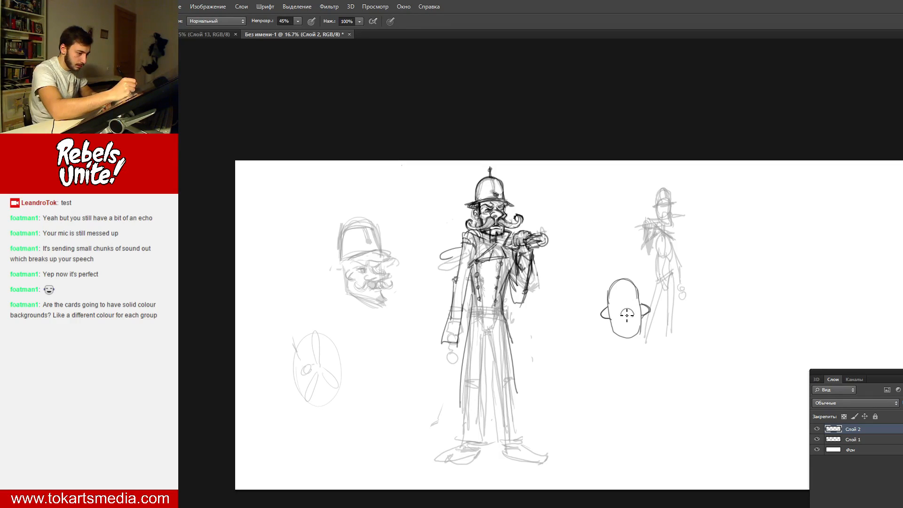
{"action": "left_click_drag", "start_coordinate": [620, 316], "coordinate": [630, 315]}
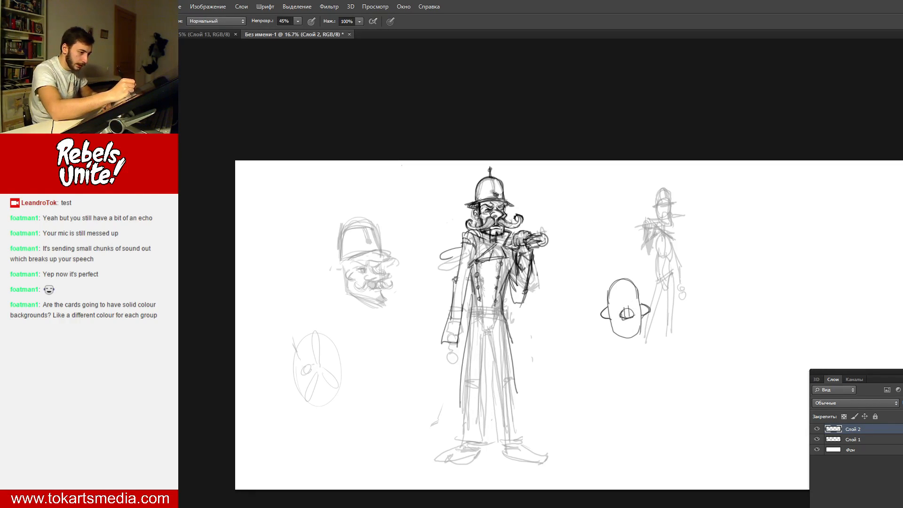
{"action": "mouse_move", "coordinate": [596, 329]}
{"action": "left_mouse_down"}
{"action": "mouse_move", "coordinate": [604, 334]}
{"action": "mouse_move", "coordinate": [591, 334]}
{"action": "left_mouse_up"}
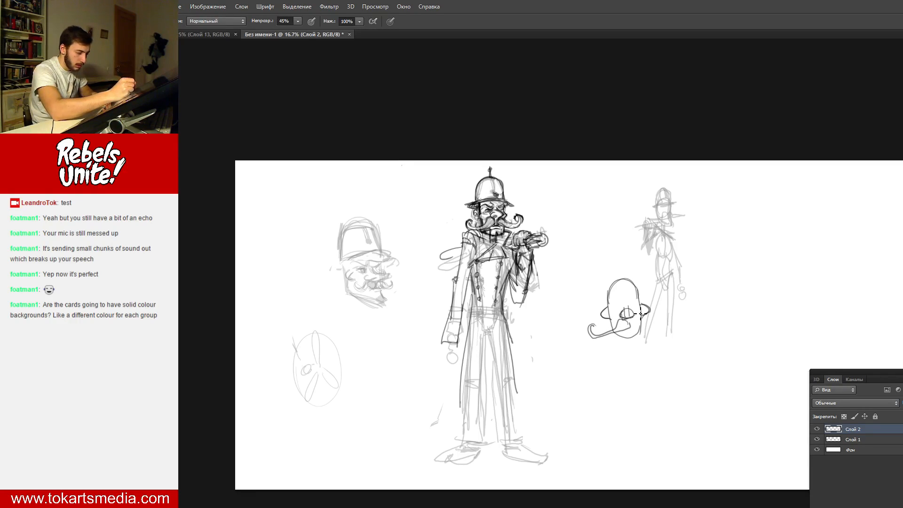
{"action": "mouse_move", "coordinate": [641, 327]}
{"action": "left_mouse_down"}
{"action": "mouse_move", "coordinate": [663, 317]}
{"action": "mouse_move", "coordinate": [671, 323]}
{"action": "left_mouse_up"}
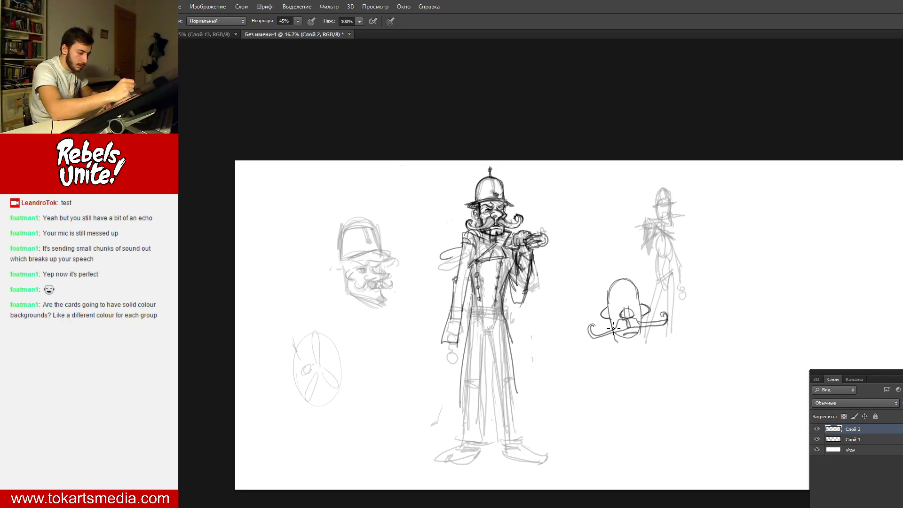
{"action": "mouse_move", "coordinate": [615, 341]}
{"action": "left_mouse_down"}
{"action": "mouse_move", "coordinate": [630, 346]}
{"action": "mouse_move", "coordinate": [648, 335]}
{"action": "mouse_move", "coordinate": [621, 345]}
{"action": "left_mouse_up"}
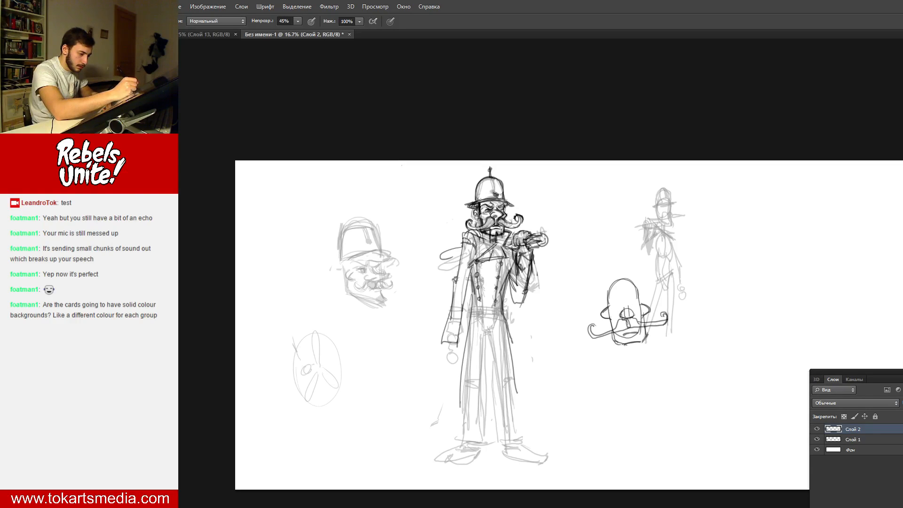
- Add a domed helmet with brim and drop-shaped badge, frowning eyes and brows, and angular cheeks to the front-view head
{"action": "mouse_move", "coordinate": [610, 305]}
{"action": "left_mouse_down"}
{"action": "mouse_move", "coordinate": [641, 301]}
{"action": "mouse_move", "coordinate": [607, 296]}
{"action": "mouse_move", "coordinate": [640, 295]}
{"action": "mouse_move", "coordinate": [608, 275]}
{"action": "mouse_move", "coordinate": [639, 289]}
{"action": "left_mouse_up"}
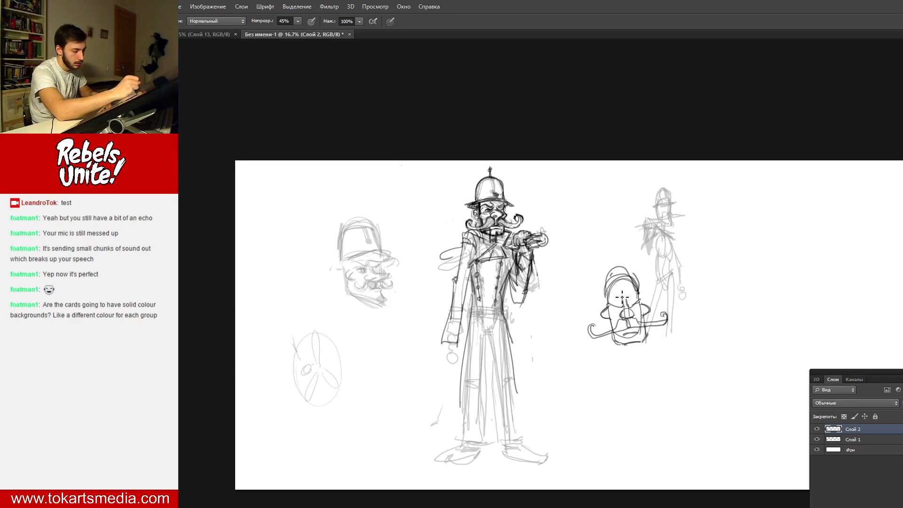
{"action": "mouse_move", "coordinate": [614, 274]}
{"action": "left_mouse_down"}
{"action": "mouse_move", "coordinate": [608, 298]}
{"action": "mouse_move", "coordinate": [639, 293]}
{"action": "left_mouse_up"}
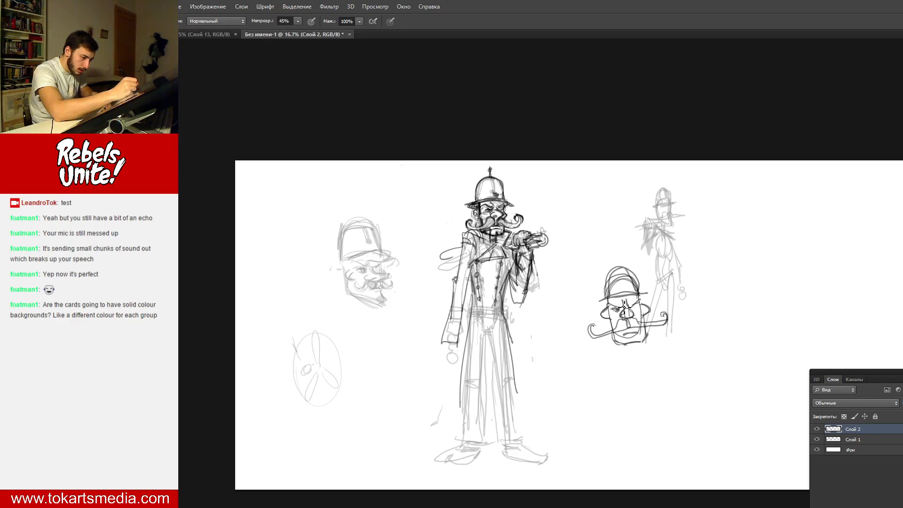
{"action": "mouse_move", "coordinate": [631, 308]}
{"action": "left_mouse_down"}
{"action": "mouse_move", "coordinate": [628, 331]}
{"action": "mouse_move", "coordinate": [640, 328]}
{"action": "mouse_move", "coordinate": [605, 314]}
{"action": "left_mouse_up"}
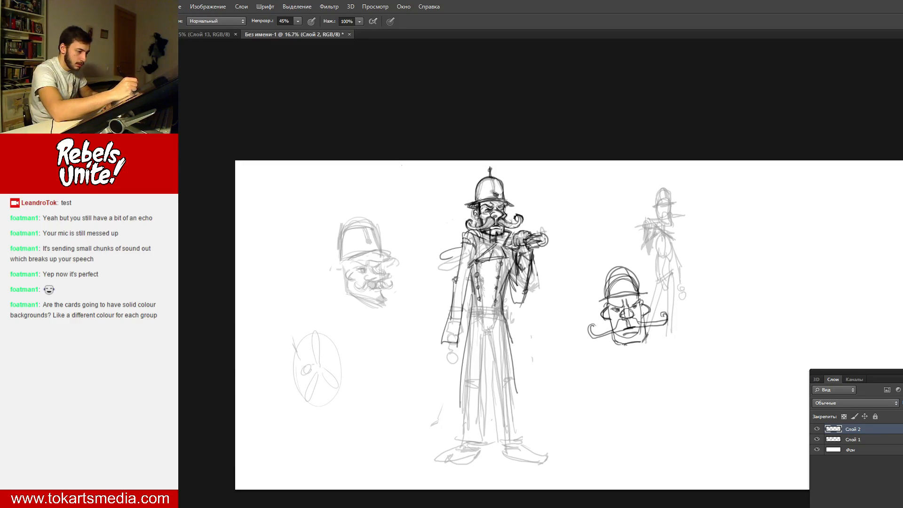
{"action": "mouse_move", "coordinate": [600, 318]}
{"action": "left_mouse_down"}
{"action": "mouse_move", "coordinate": [610, 292]}
{"action": "mouse_move", "coordinate": [611, 335]}
{"action": "left_mouse_up"}
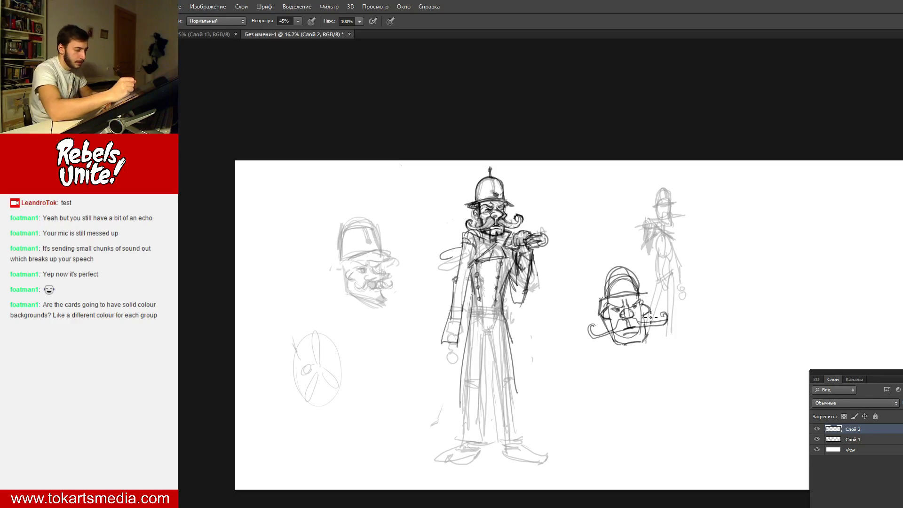
{"action": "left_click_drag", "start_coordinate": [645, 290], "coordinate": [652, 338]}
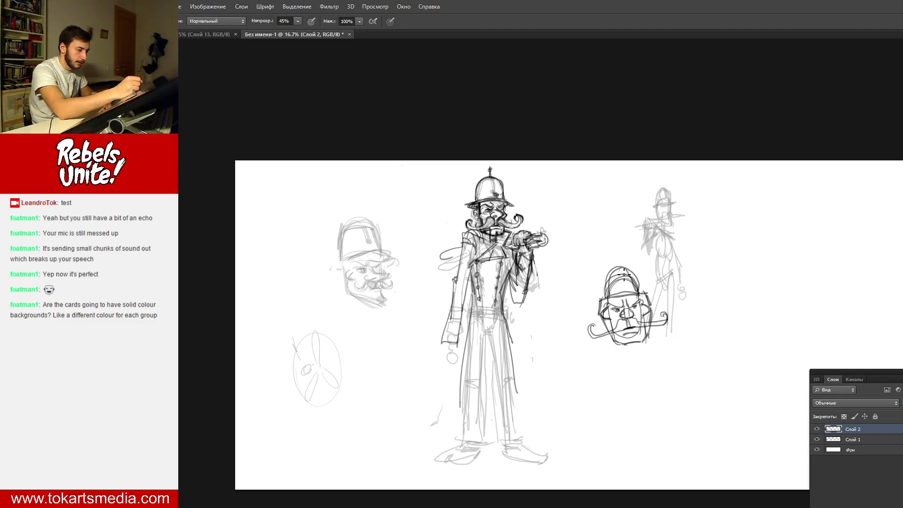
{"action": "left_click_drag", "start_coordinate": [623, 283], "coordinate": [622, 287]}
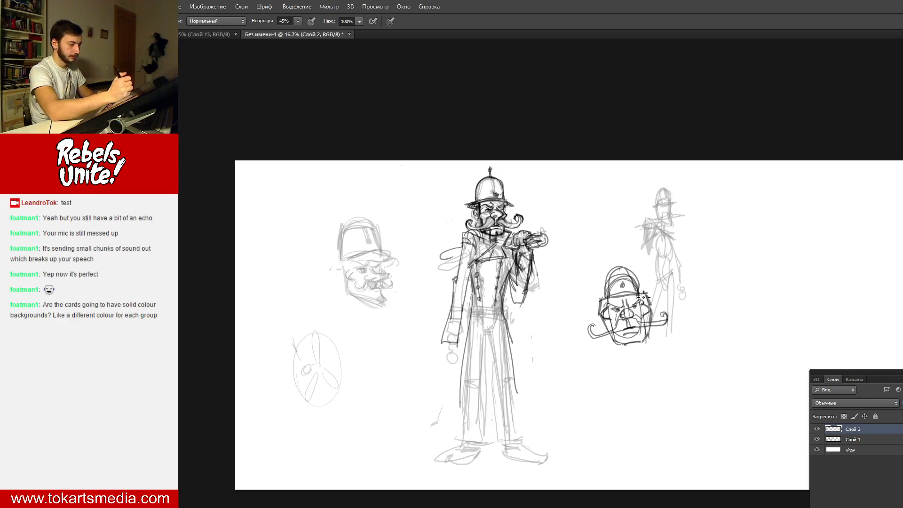
- Draw broad shoulders and a large torso tapering downward beneath the front-view head
{"action": "left_click_drag", "start_coordinate": [589, 358], "coordinate": [607, 345]}
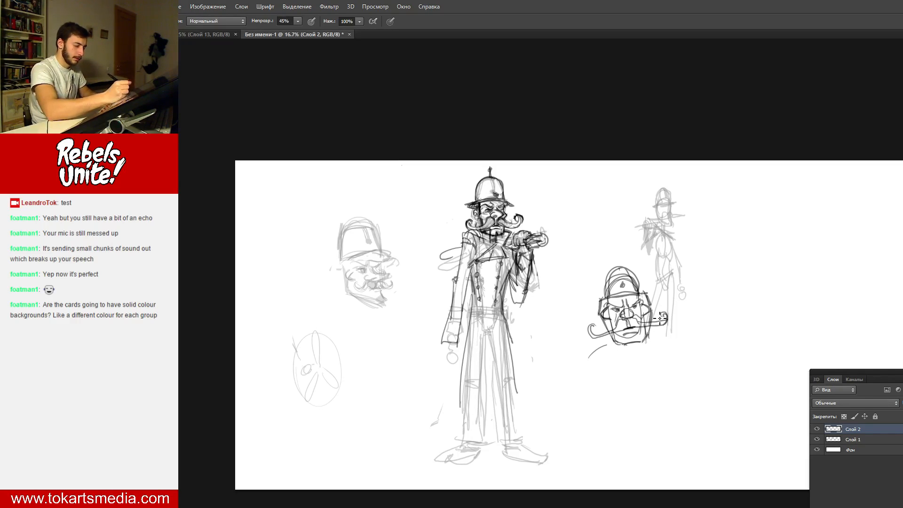
{"action": "mouse_move", "coordinate": [680, 338]}
{"action": "left_mouse_down"}
{"action": "mouse_move", "coordinate": [613, 337]}
{"action": "mouse_move", "coordinate": [576, 353]}
{"action": "left_mouse_up"}
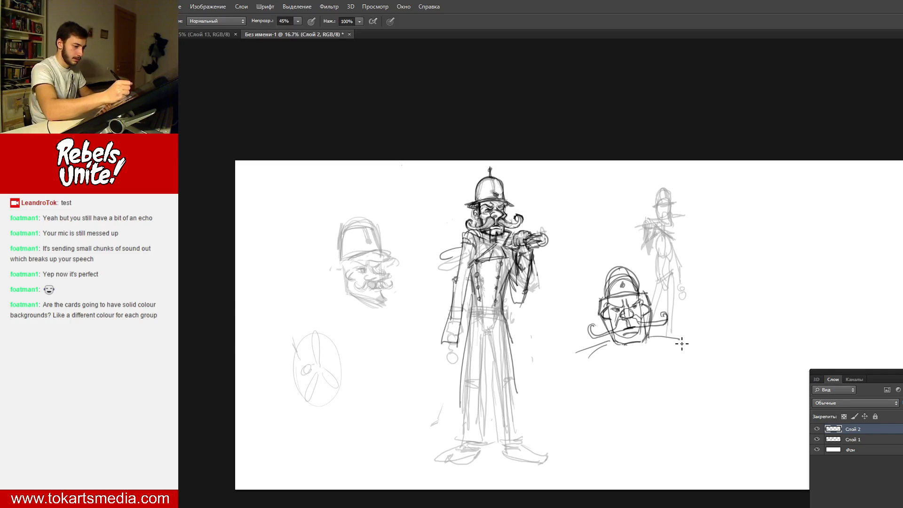
{"action": "left_click_drag", "start_coordinate": [649, 340], "coordinate": [694, 346]}
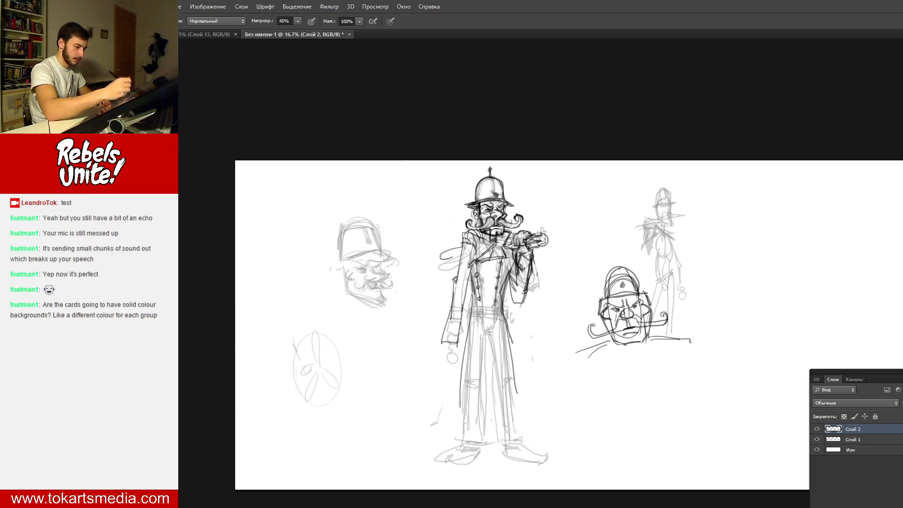
{"action": "left_click_drag", "start_coordinate": [576, 351], "coordinate": [591, 442]}
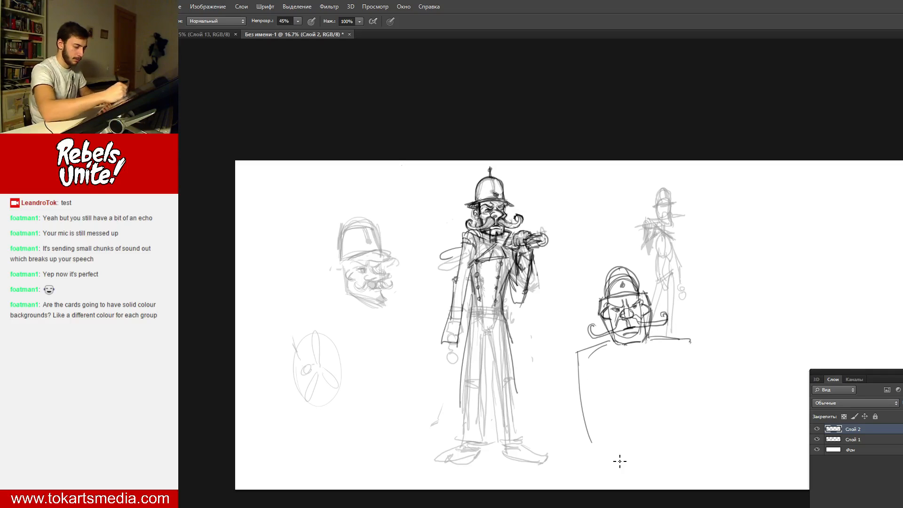
{"action": "left_click_drag", "start_coordinate": [574, 360], "coordinate": [619, 463]}
{"action": "mouse_move", "coordinate": [691, 441]}
{"action": "left_mouse_down"}
{"action": "mouse_move", "coordinate": [697, 342]}
{"action": "mouse_move", "coordinate": [689, 444]}
{"action": "left_mouse_up"}
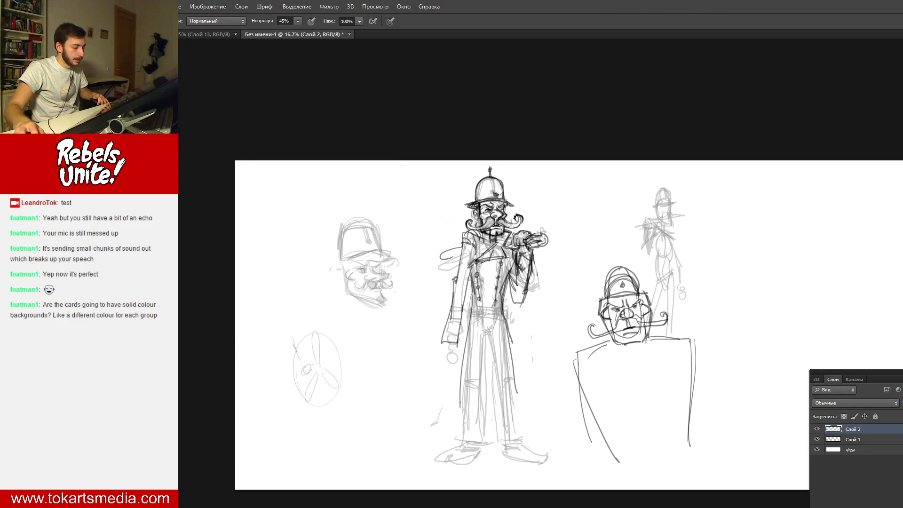
- Sketch a head outline with a pointed top and shallow rounded jaw on empty canvas beside the earlier figures
{"action": "mouse_move", "coordinate": [706, 283]}
{"action": "left_mouse_down"}
{"action": "mouse_move", "coordinate": [256, 283]}
{"action": "mouse_move", "coordinate": [316, 282]}
{"action": "left_mouse_up"}
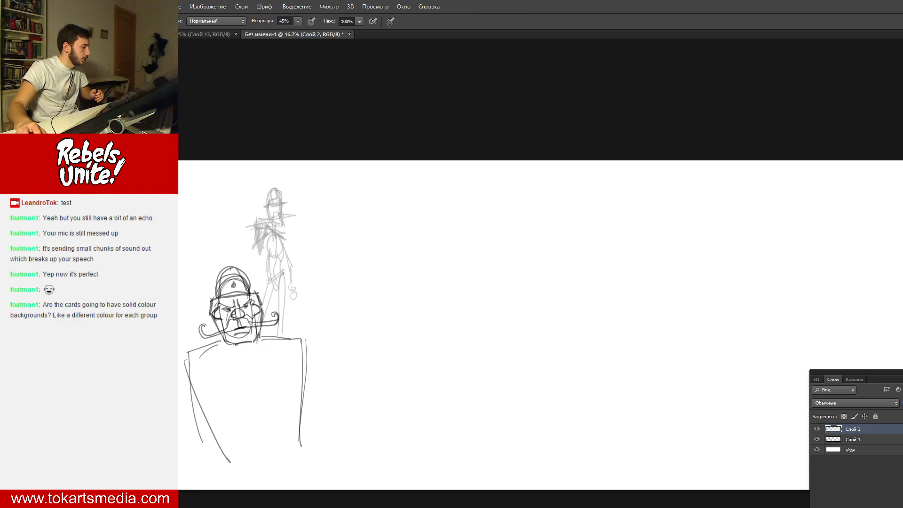
{"action": "key", "text": "z"}
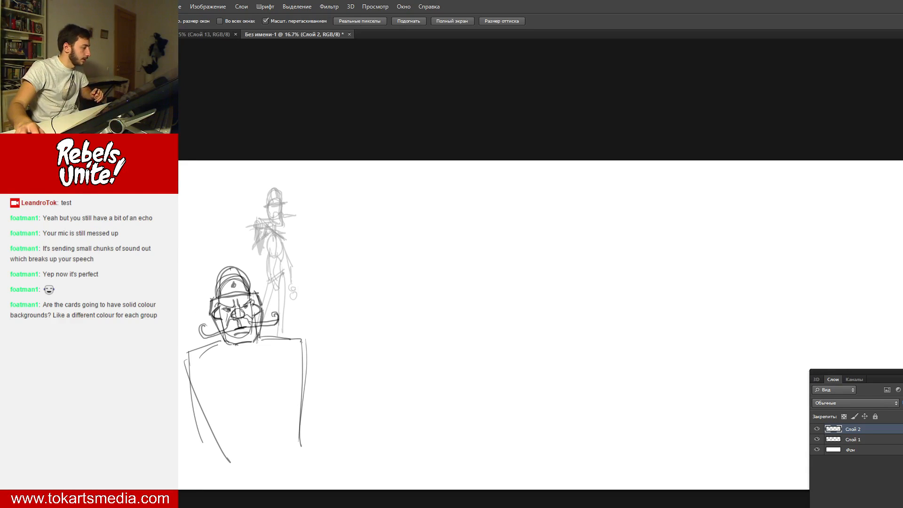
{"action": "left_click", "coordinate": [329, 222]}
{"action": "left_click", "coordinate": [454, 234]}
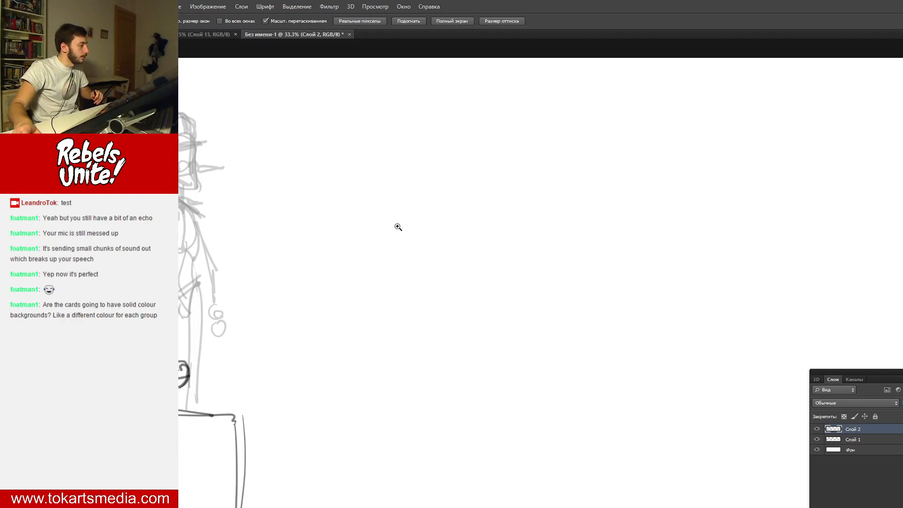
{"action": "key", "text": "b"}
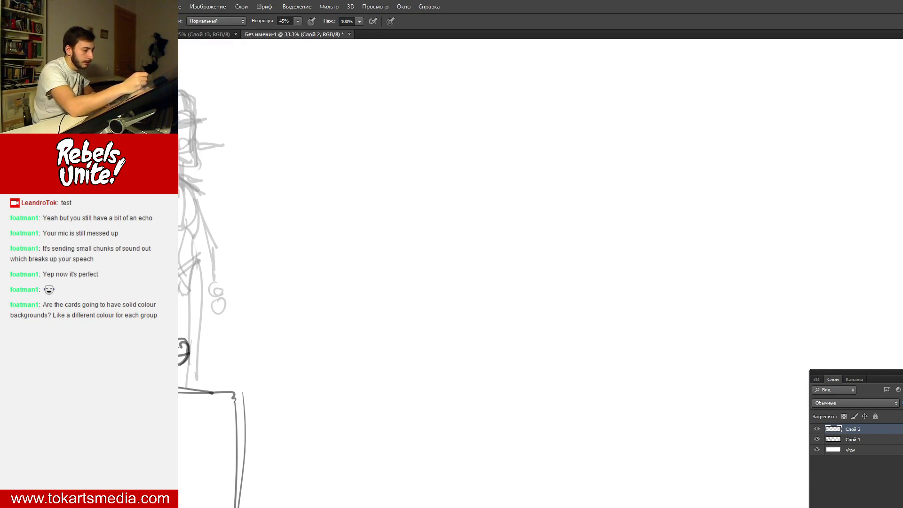
{"action": "left_click_drag", "start_coordinate": [467, 235], "coordinate": [489, 187]}
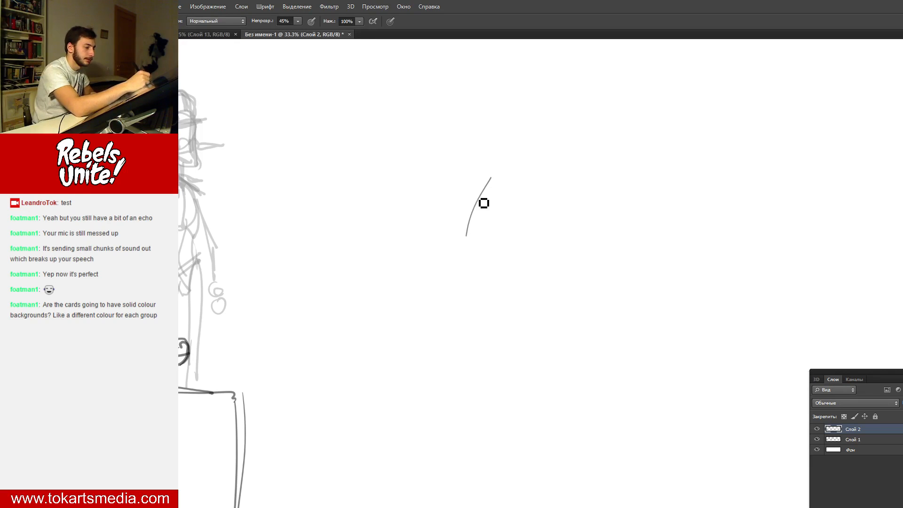
{"action": "mouse_move", "coordinate": [466, 236]}
{"action": "left_mouse_down"}
{"action": "mouse_move", "coordinate": [499, 168]}
{"action": "mouse_move", "coordinate": [471, 234]}
{"action": "left_mouse_up"}
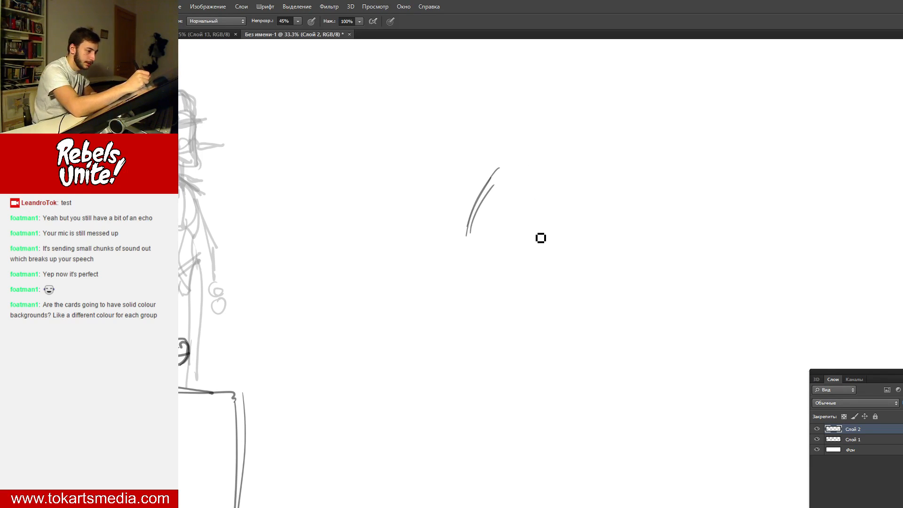
{"action": "left_click_drag", "start_coordinate": [498, 180], "coordinate": [537, 228]}
{"action": "left_click_drag", "start_coordinate": [472, 234], "coordinate": [537, 232]}
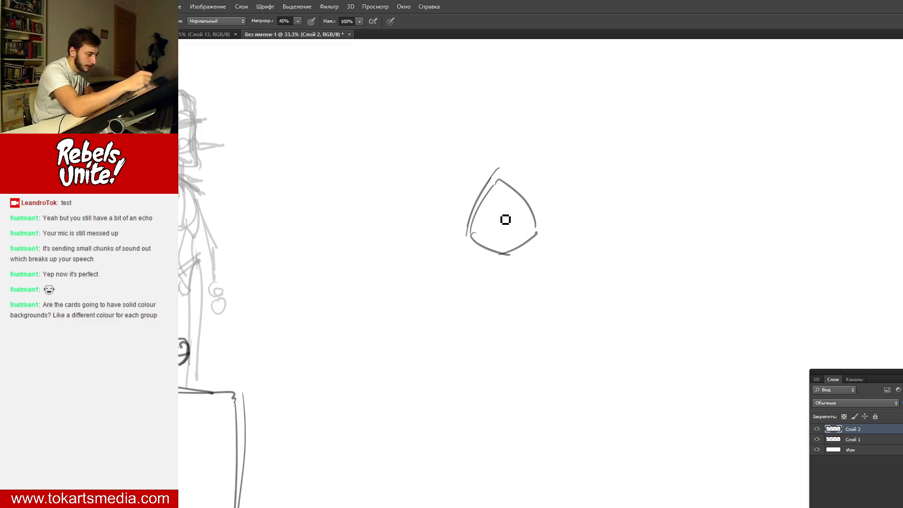
- Draw a scowling face with brow band, heavy cheeks, nose and frown inside the outline, and surround it with a pointed hood and knotted collar
{"action": "left_click_drag", "start_coordinate": [478, 216], "coordinate": [530, 211]}
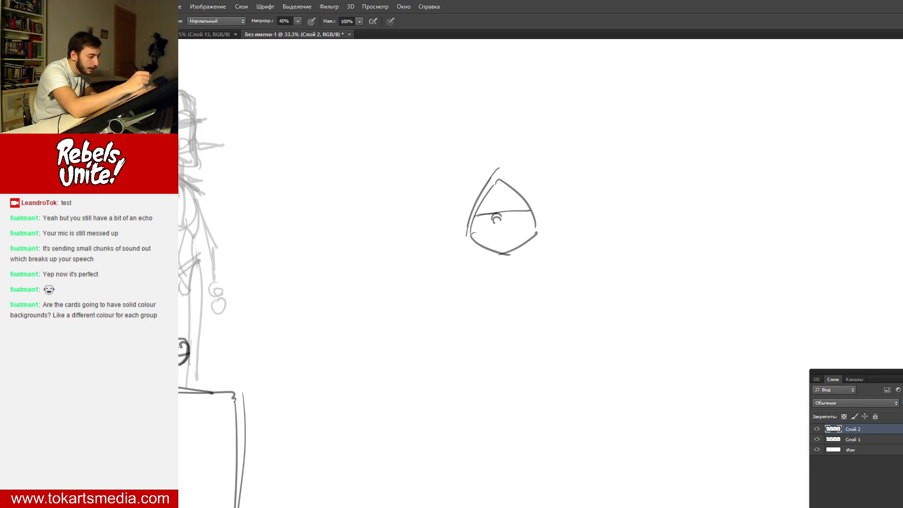
{"action": "left_click_drag", "start_coordinate": [481, 214], "coordinate": [502, 216]}
{"action": "mouse_move", "coordinate": [490, 208]}
{"action": "left_mouse_down"}
{"action": "mouse_move", "coordinate": [525, 199]}
{"action": "mouse_move", "coordinate": [521, 192]}
{"action": "mouse_move", "coordinate": [498, 226]}
{"action": "mouse_move", "coordinate": [526, 211]}
{"action": "mouse_move", "coordinate": [475, 237]}
{"action": "mouse_move", "coordinate": [506, 244]}
{"action": "mouse_move", "coordinate": [511, 236]}
{"action": "mouse_move", "coordinate": [497, 239]}
{"action": "mouse_move", "coordinate": [495, 230]}
{"action": "mouse_move", "coordinate": [532, 226]}
{"action": "mouse_move", "coordinate": [515, 239]}
{"action": "mouse_move", "coordinate": [493, 238]}
{"action": "mouse_move", "coordinate": [509, 233]}
{"action": "left_mouse_up"}
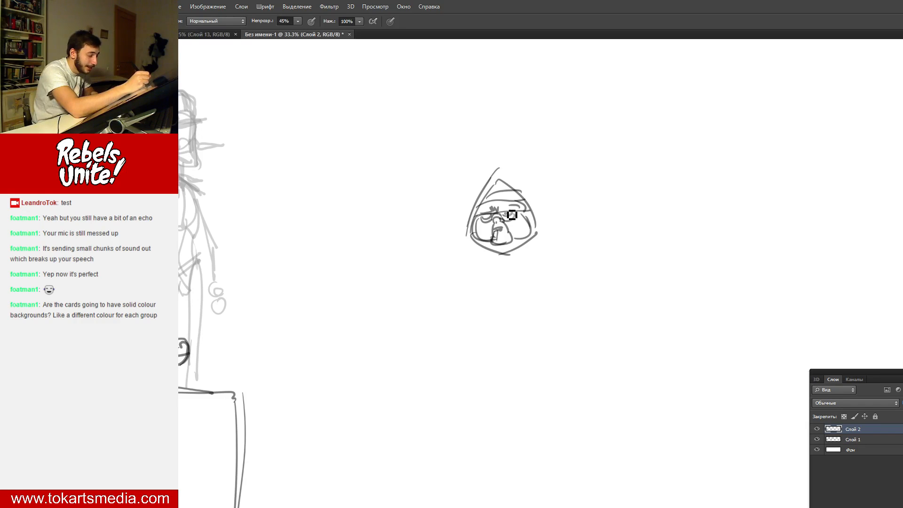
{"action": "left_click_drag", "start_coordinate": [505, 214], "coordinate": [509, 211]}
{"action": "left_click", "coordinate": [486, 217]}
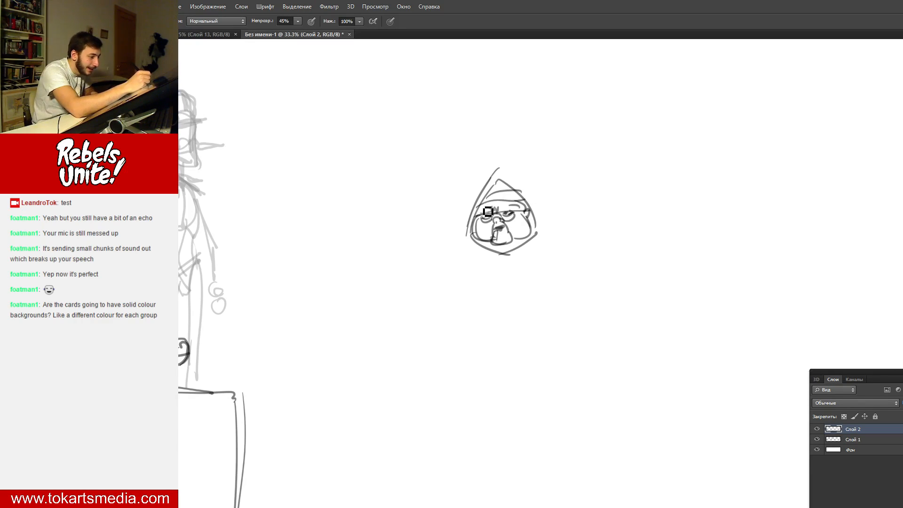
{"action": "left_click_drag", "start_coordinate": [484, 204], "coordinate": [537, 195]}
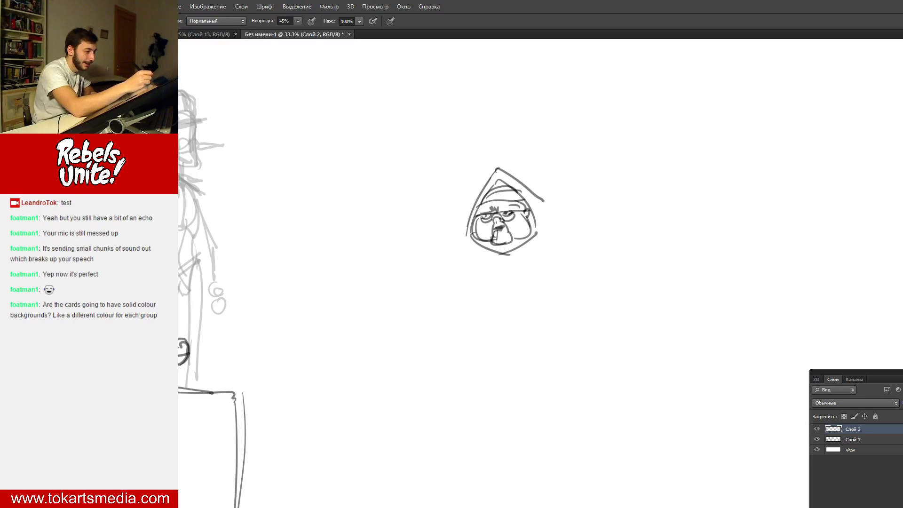
{"action": "mouse_move", "coordinate": [497, 168]}
{"action": "left_mouse_down"}
{"action": "mouse_move", "coordinate": [537, 179]}
{"action": "mouse_move", "coordinate": [559, 242]}
{"action": "mouse_move", "coordinate": [529, 260]}
{"action": "mouse_move", "coordinate": [502, 261]}
{"action": "mouse_move", "coordinate": [524, 252]}
{"action": "mouse_move", "coordinate": [495, 254]}
{"action": "mouse_move", "coordinate": [498, 266]}
{"action": "mouse_move", "coordinate": [529, 260]}
{"action": "left_mouse_up"}
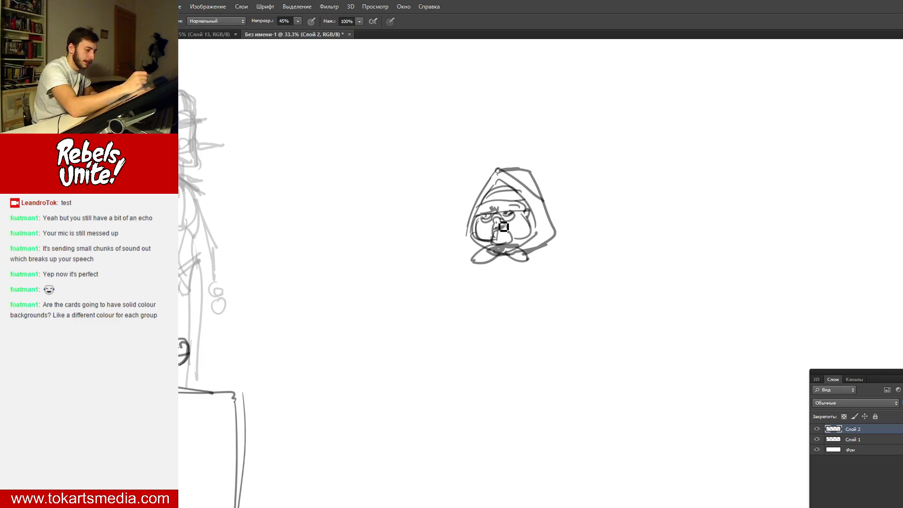
- Sketch a second head below the hooded one, with wide jowls, ears, small squinting eyes, round nose, short moustache, chin wedge and forehead line
{"action": "mouse_move", "coordinate": [469, 343]}
{"action": "left_mouse_down"}
{"action": "mouse_move", "coordinate": [465, 373]}
{"action": "mouse_move", "coordinate": [523, 374]}
{"action": "left_mouse_up"}
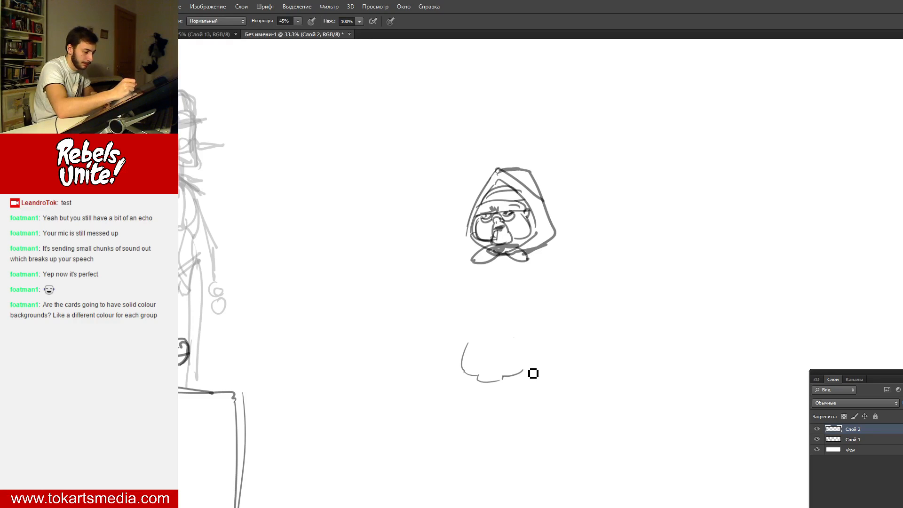
{"action": "mouse_move", "coordinate": [514, 337]}
{"action": "left_mouse_down"}
{"action": "mouse_move", "coordinate": [527, 369]}
{"action": "mouse_move", "coordinate": [526, 334]}
{"action": "mouse_move", "coordinate": [528, 346]}
{"action": "mouse_move", "coordinate": [493, 349]}
{"action": "left_mouse_up"}
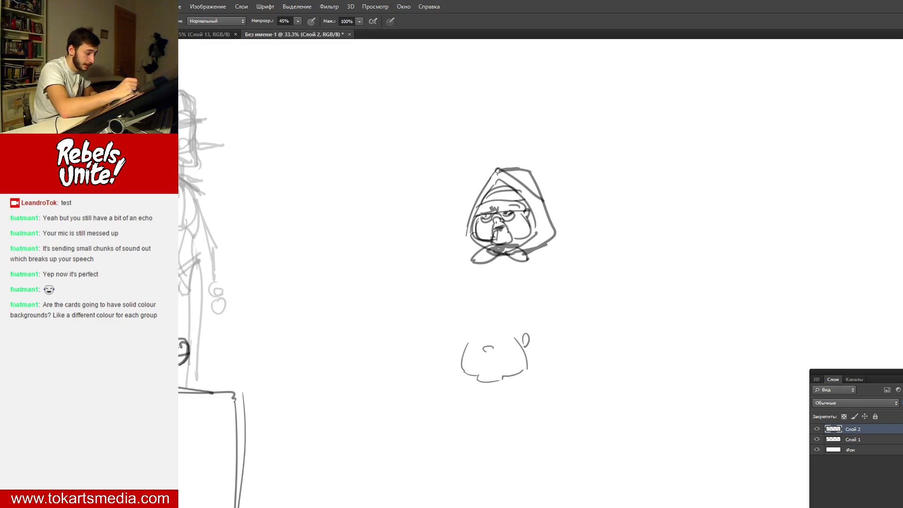
{"action": "mouse_move", "coordinate": [477, 344]}
{"action": "left_mouse_down"}
{"action": "mouse_move", "coordinate": [501, 344]}
{"action": "mouse_move", "coordinate": [496, 361]}
{"action": "left_mouse_up"}
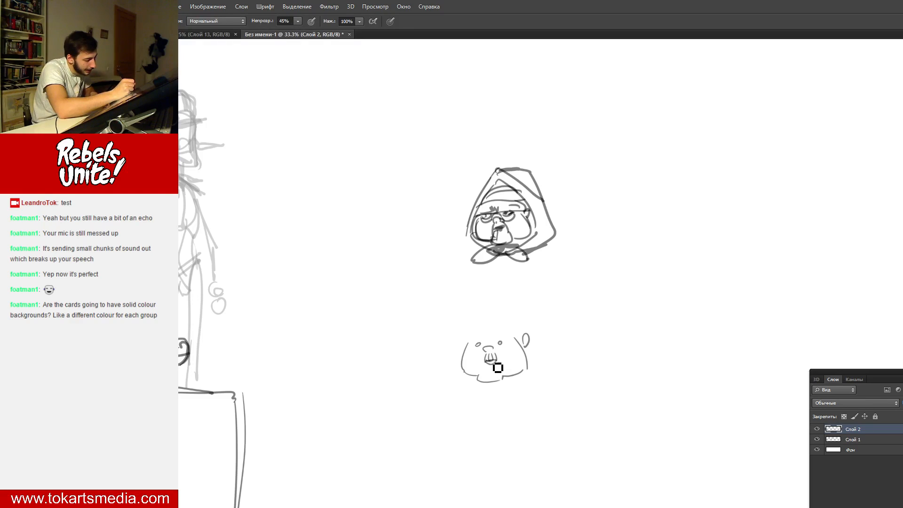
{"action": "key", "text": "ctrl+z"}
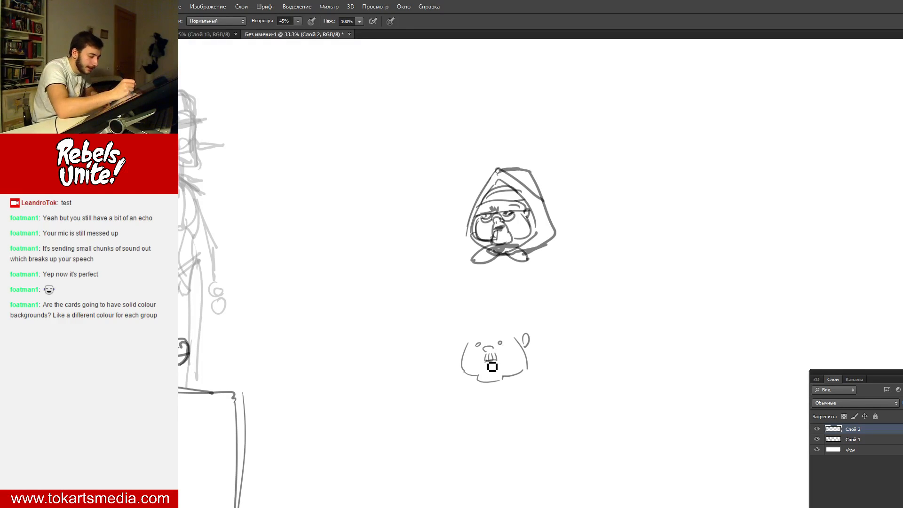
{"action": "mouse_move", "coordinate": [488, 361]}
{"action": "left_mouse_down"}
{"action": "mouse_move", "coordinate": [478, 378]}
{"action": "mouse_move", "coordinate": [505, 376]}
{"action": "mouse_move", "coordinate": [493, 360]}
{"action": "left_mouse_up"}
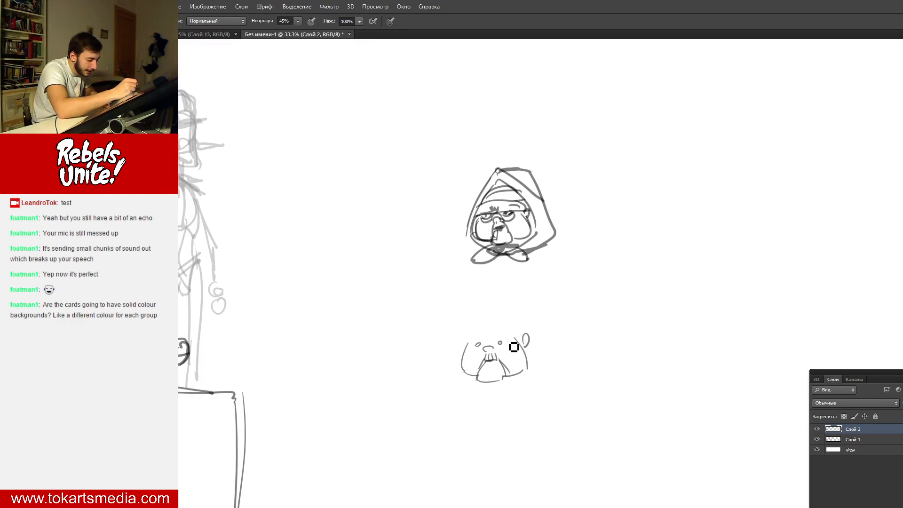
{"action": "left_click_drag", "start_coordinate": [481, 349], "coordinate": [506, 342]}
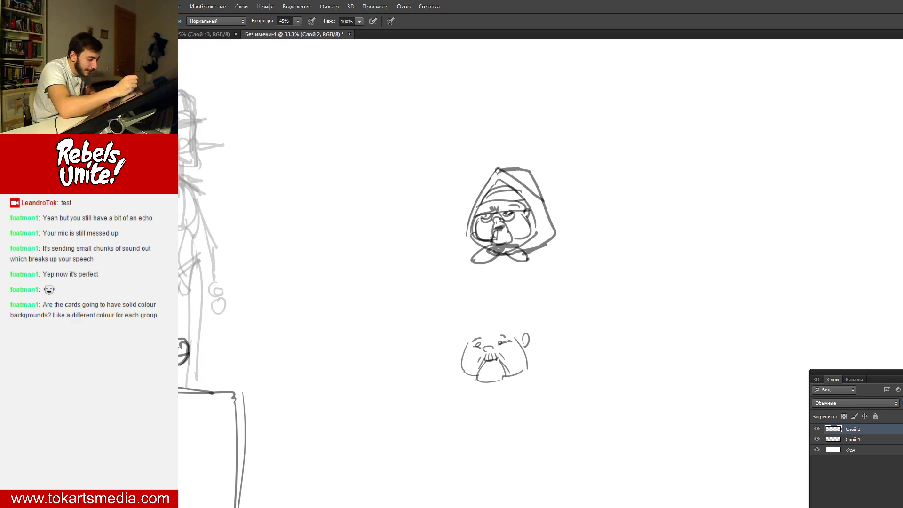
{"action": "mouse_move", "coordinate": [518, 340]}
{"action": "left_mouse_down"}
{"action": "mouse_move", "coordinate": [480, 340]}
{"action": "mouse_move", "coordinate": [516, 337]}
{"action": "mouse_move", "coordinate": [509, 317]}
{"action": "mouse_move", "coordinate": [498, 334]}
{"action": "mouse_move", "coordinate": [506, 344]}
{"action": "mouse_move", "coordinate": [494, 351]}
{"action": "mouse_move", "coordinate": [504, 328]}
{"action": "mouse_move", "coordinate": [471, 350]}
{"action": "mouse_move", "coordinate": [473, 334]}
{"action": "mouse_move", "coordinate": [466, 350]}
{"action": "left_mouse_up"}
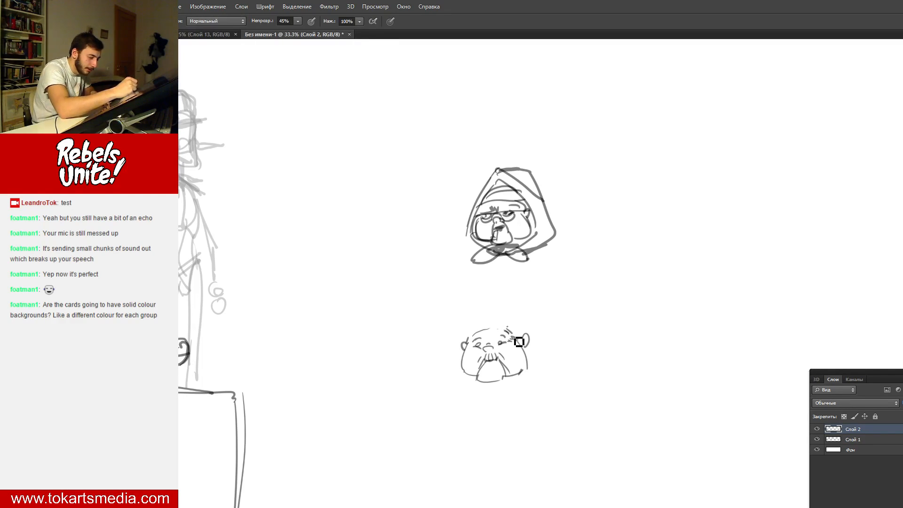
{"action": "left_click_drag", "start_coordinate": [518, 338], "coordinate": [521, 371]}
{"action": "mouse_move", "coordinate": [499, 319]}
{"action": "left_mouse_down"}
{"action": "mouse_move", "coordinate": [505, 325]}
{"action": "mouse_move", "coordinate": [471, 356]}
{"action": "left_mouse_up"}
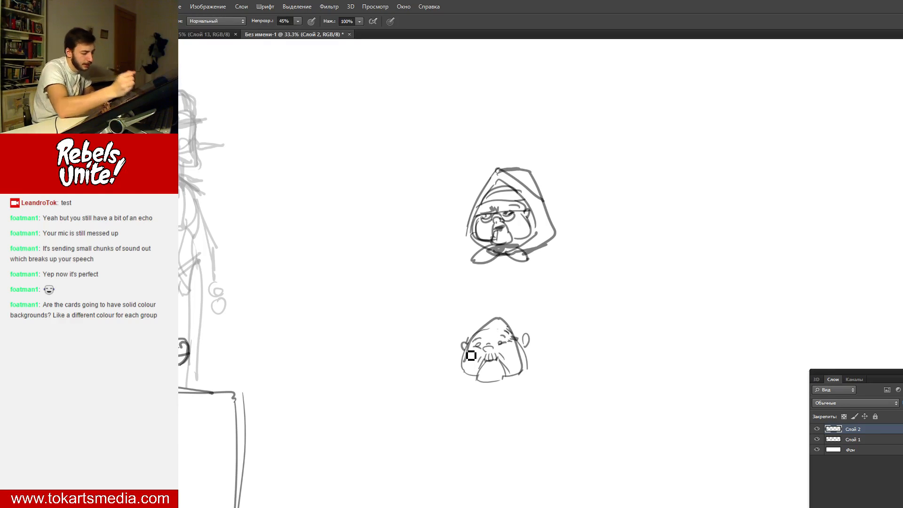
{"action": "key", "text": "ctrl+z"}
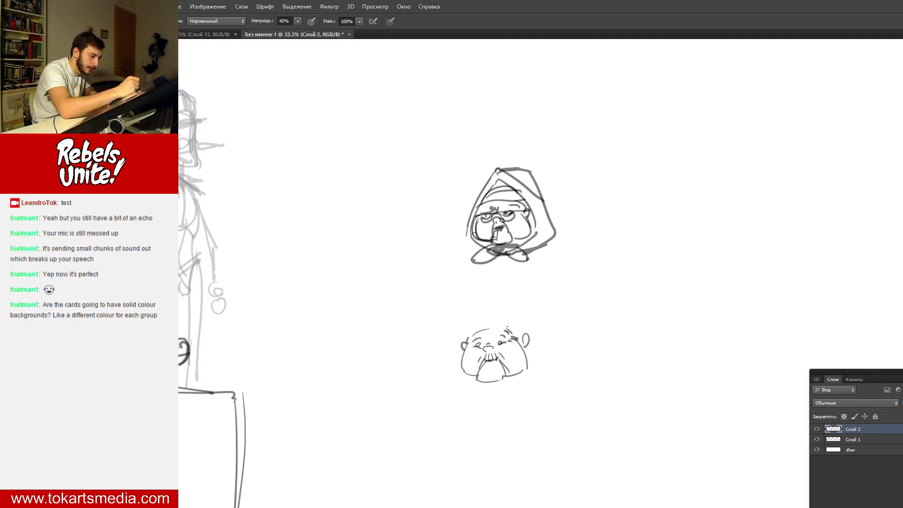
- Draw a large hood with an inner pointed opening around the second head and add a knotted collar under its chin
{"action": "left_click_drag", "start_coordinate": [486, 321], "coordinate": [526, 369]}
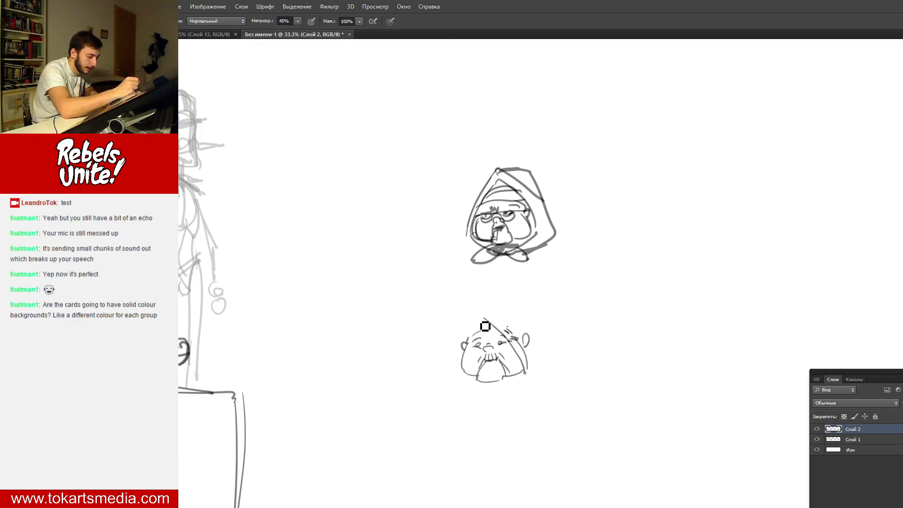
{"action": "mouse_move", "coordinate": [463, 353]}
{"action": "left_mouse_down"}
{"action": "mouse_move", "coordinate": [485, 320]}
{"action": "mouse_move", "coordinate": [519, 313]}
{"action": "left_mouse_up"}
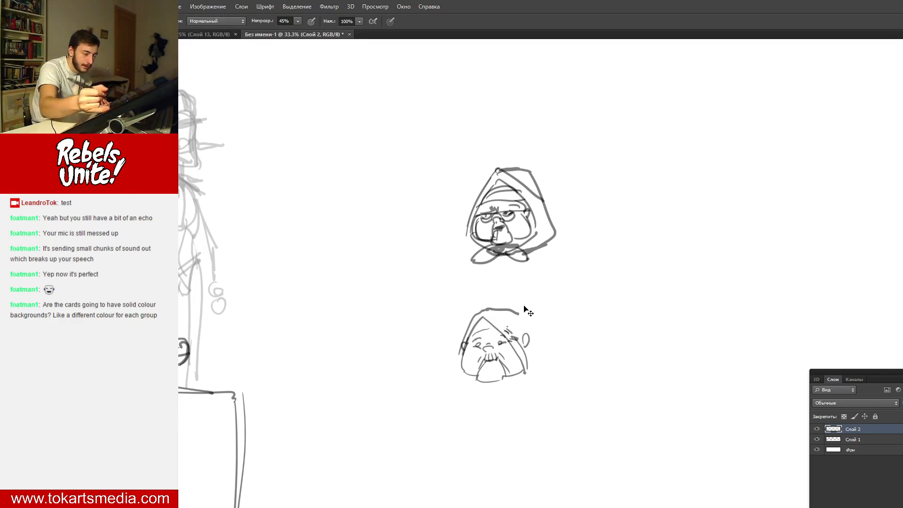
{"action": "key", "text": "ctrl+alt+z"}
{"action": "key", "text": "ctrl+alt+z"}
{"action": "mouse_move", "coordinate": [461, 354]}
{"action": "left_mouse_down"}
{"action": "mouse_move", "coordinate": [483, 314]}
{"action": "mouse_move", "coordinate": [511, 297]}
{"action": "mouse_move", "coordinate": [526, 301]}
{"action": "mouse_move", "coordinate": [546, 332]}
{"action": "mouse_move", "coordinate": [540, 373]}
{"action": "mouse_move", "coordinate": [494, 400]}
{"action": "mouse_move", "coordinate": [526, 382]}
{"action": "left_mouse_up"}
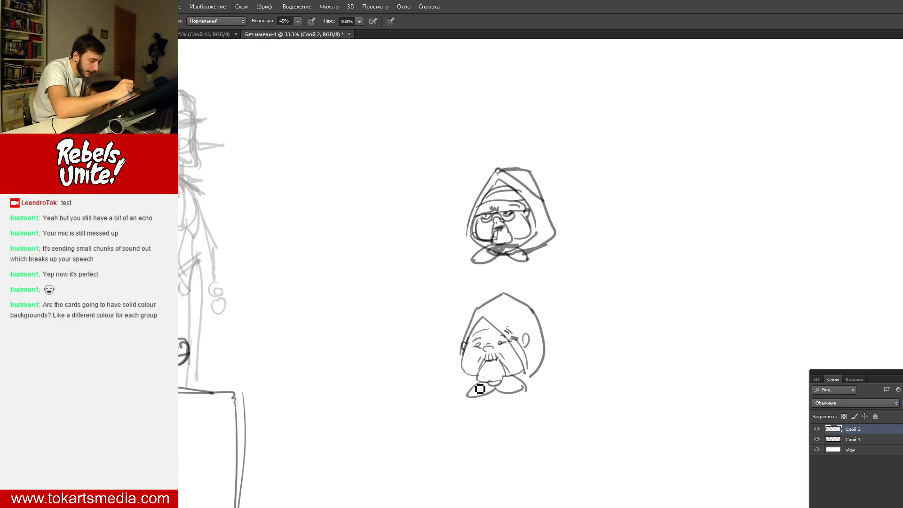
{"action": "left_click_drag", "start_coordinate": [467, 392], "coordinate": [477, 380]}
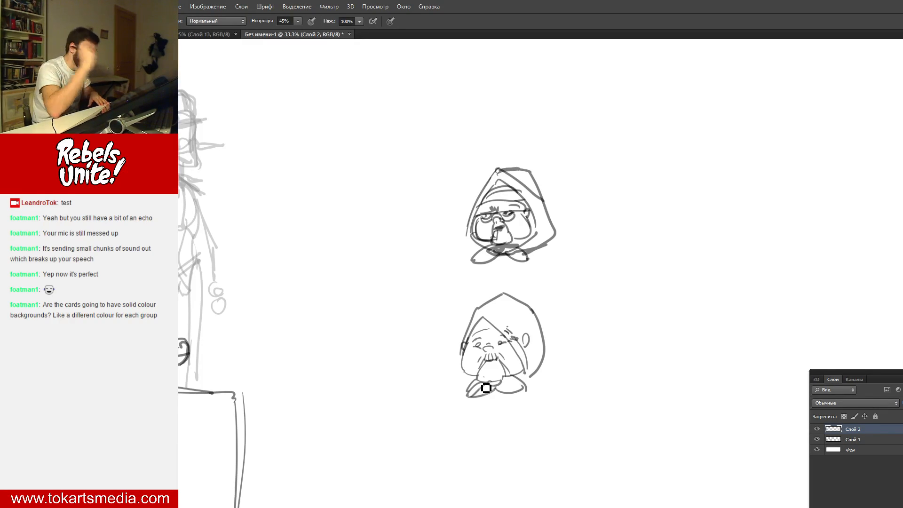
- Sketch a swept-forward quiff with a curled tip and a slanting back of hair on empty canvas beside the hooded heads
{"action": "left_click_drag", "start_coordinate": [487, 388], "coordinate": [285, 388]}
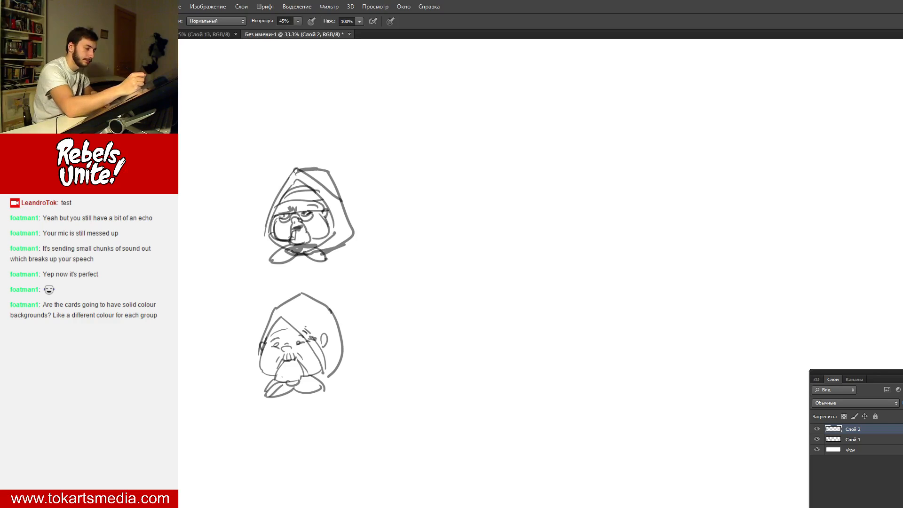
{"action": "left_click_drag", "start_coordinate": [514, 247], "coordinate": [568, 228]}
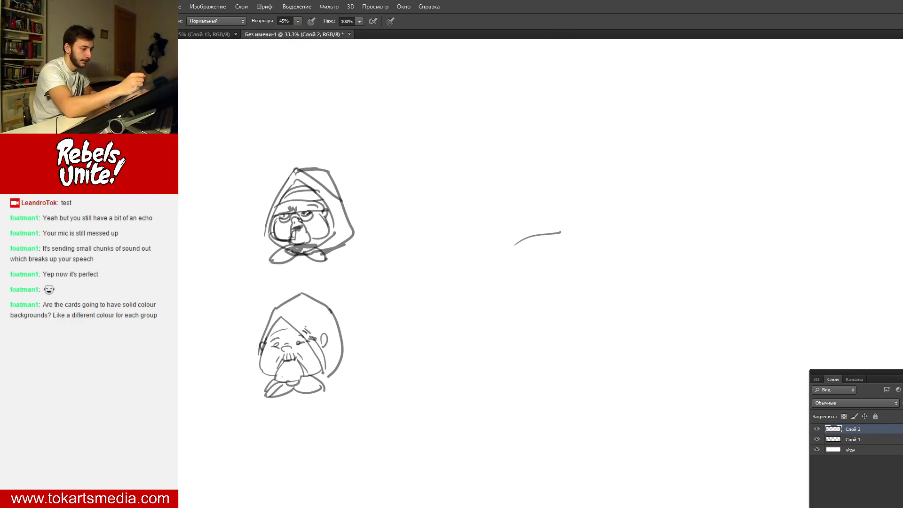
{"action": "mouse_move", "coordinate": [516, 245]}
{"action": "left_mouse_down"}
{"action": "mouse_move", "coordinate": [603, 220]}
{"action": "mouse_move", "coordinate": [611, 239]}
{"action": "mouse_move", "coordinate": [520, 266]}
{"action": "mouse_move", "coordinate": [551, 254]}
{"action": "mouse_move", "coordinate": [492, 261]}
{"action": "mouse_move", "coordinate": [520, 310]}
{"action": "left_mouse_up"}
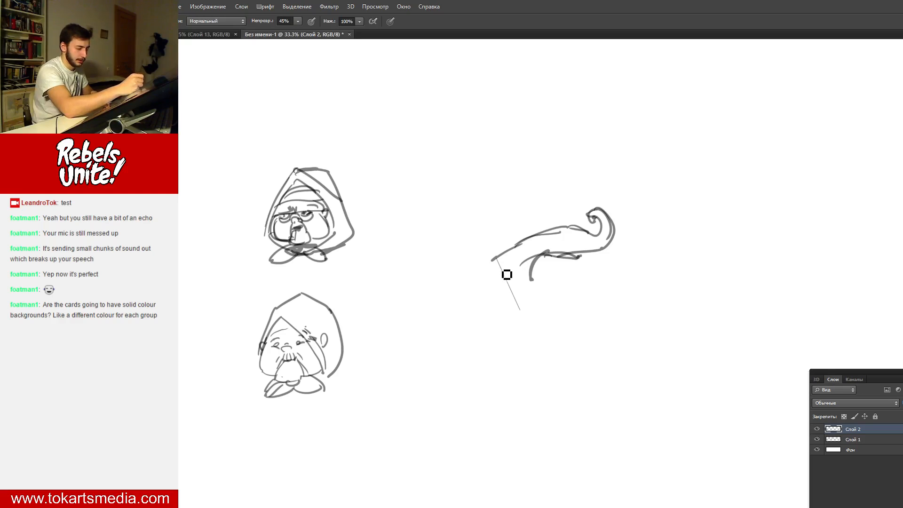
{"action": "mouse_move", "coordinate": [494, 260]}
{"action": "left_mouse_down"}
{"action": "mouse_move", "coordinate": [521, 315]}
{"action": "mouse_move", "coordinate": [538, 302]}
{"action": "mouse_move", "coordinate": [536, 287]}
{"action": "mouse_move", "coordinate": [528, 317]}
{"action": "left_mouse_up"}
- Draw the angular face profile beneath the quiff, with forehead, nose, eye, ear, squared jaw and protruding chin
{"action": "mouse_move", "coordinate": [576, 257]}
{"action": "left_mouse_down"}
{"action": "mouse_move", "coordinate": [588, 284]}
{"action": "mouse_move", "coordinate": [579, 286]}
{"action": "left_mouse_up"}
{"action": "left_click_drag", "start_coordinate": [576, 256], "coordinate": [589, 311]}
{"action": "mouse_move", "coordinate": [542, 272]}
{"action": "left_mouse_down"}
{"action": "mouse_move", "coordinate": [577, 283]}
{"action": "mouse_move", "coordinate": [576, 297]}
{"action": "mouse_move", "coordinate": [599, 309]}
{"action": "mouse_move", "coordinate": [598, 345]}
{"action": "mouse_move", "coordinate": [615, 358]}
{"action": "mouse_move", "coordinate": [574, 367]}
{"action": "mouse_move", "coordinate": [553, 331]}
{"action": "left_mouse_up"}
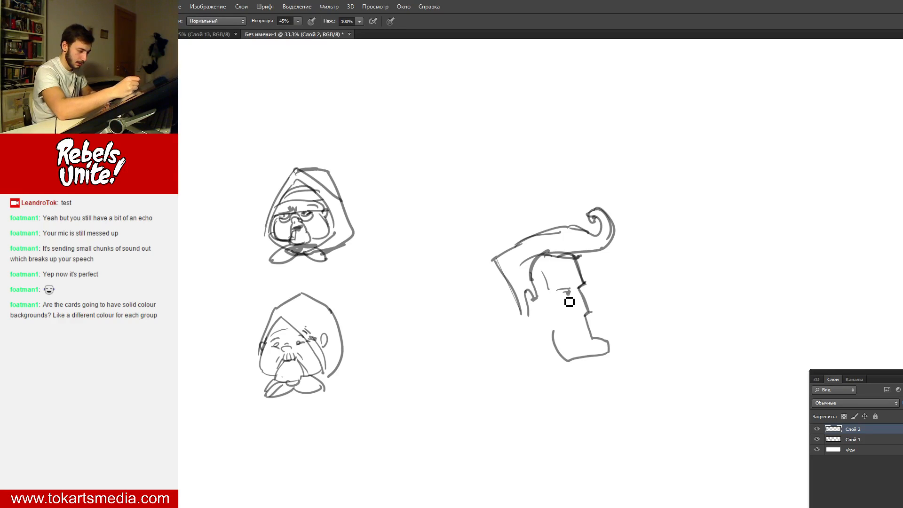
{"action": "key", "text": "ctrl+z"}
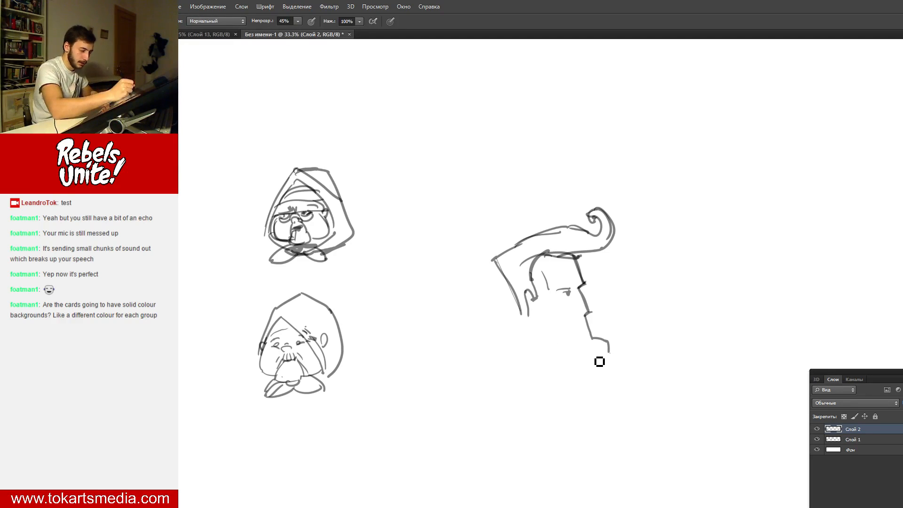
{"action": "mouse_move", "coordinate": [600, 362]}
{"action": "left_mouse_down"}
{"action": "mouse_move", "coordinate": [558, 359]}
{"action": "mouse_move", "coordinate": [545, 308]}
{"action": "left_mouse_up"}
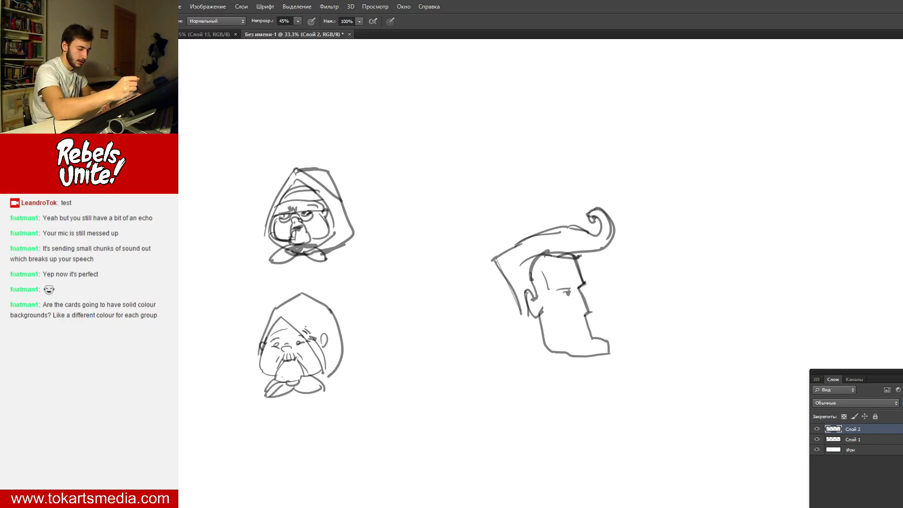
- Add a boxy mouth with a dark lower lip, a cheek crease, an under-eye line and a chin contour to the profile head
{"action": "mouse_move", "coordinate": [585, 321]}
{"action": "left_mouse_down"}
{"action": "mouse_move", "coordinate": [577, 346]}
{"action": "mouse_move", "coordinate": [590, 333]}
{"action": "left_mouse_up"}
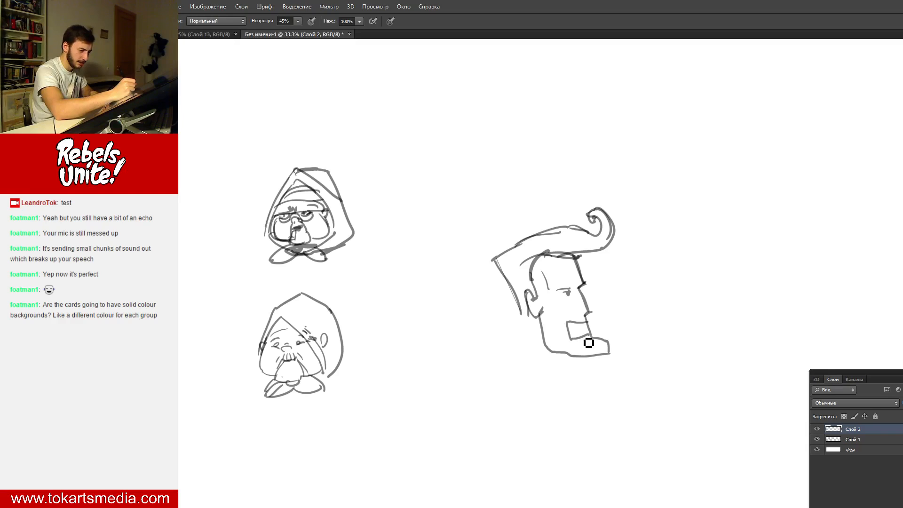
{"action": "left_click_drag", "start_coordinate": [570, 338], "coordinate": [594, 336]}
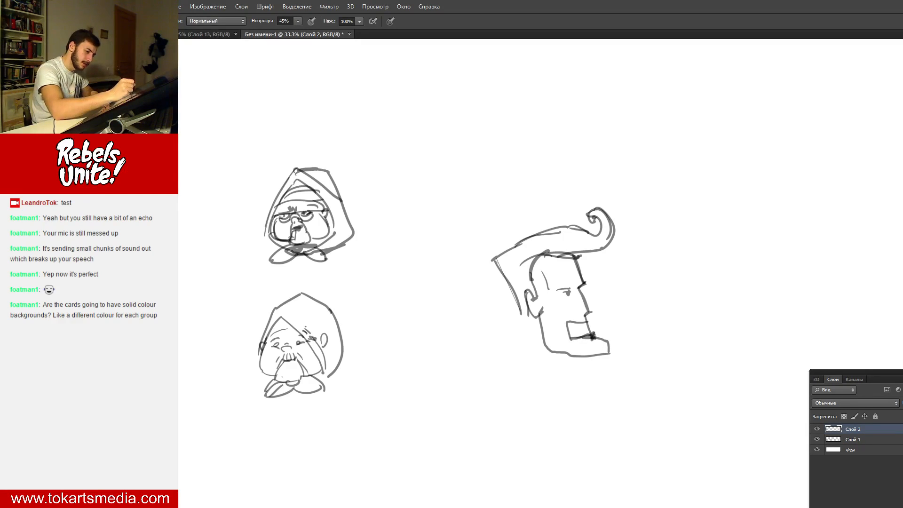
{"action": "left_click_drag", "start_coordinate": [593, 336], "coordinate": [598, 338]}
{"action": "key", "text": "ctrl+z"}
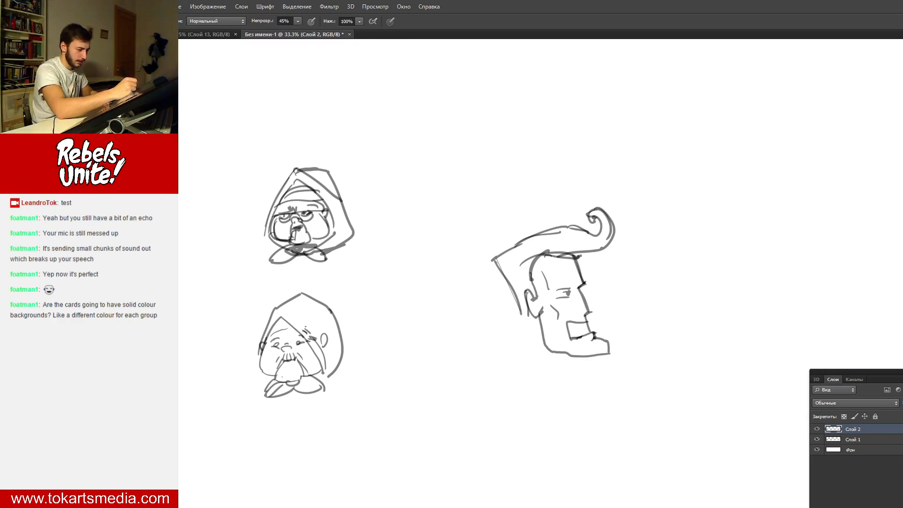
{"action": "left_click_drag", "start_coordinate": [559, 335], "coordinate": [569, 355]}
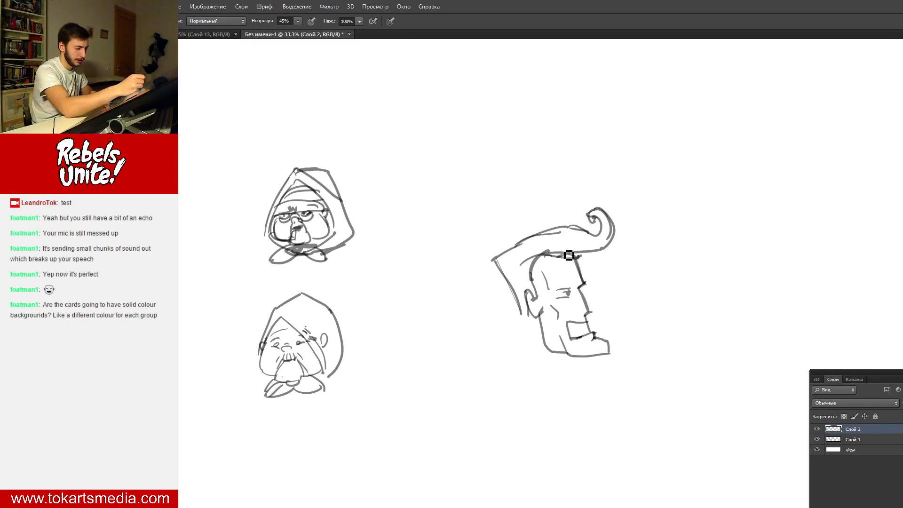
- Add a thick eyebrow, a back-of-neck line, a hair edge and a short throat line to the quiffed profile head
{"action": "left_click_drag", "start_coordinate": [556, 285], "coordinate": [572, 282]}
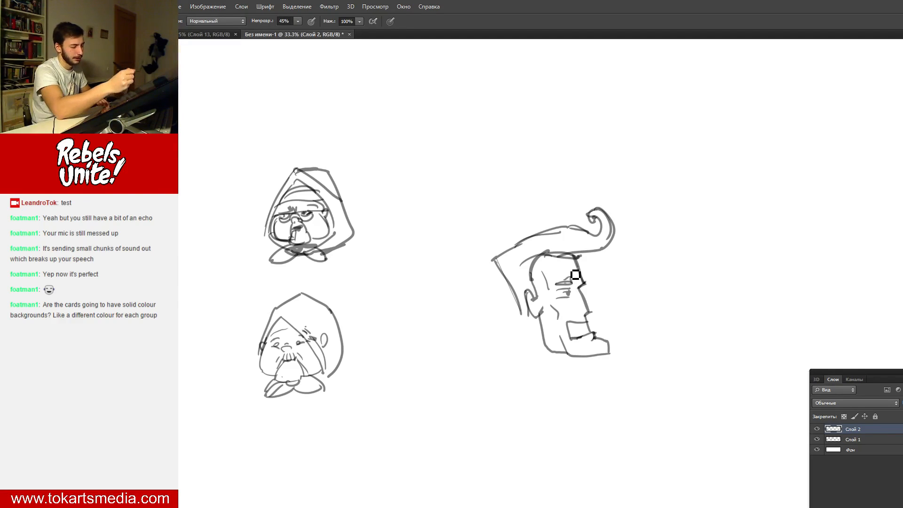
{"action": "left_click_drag", "start_coordinate": [524, 307], "coordinate": [530, 357]}
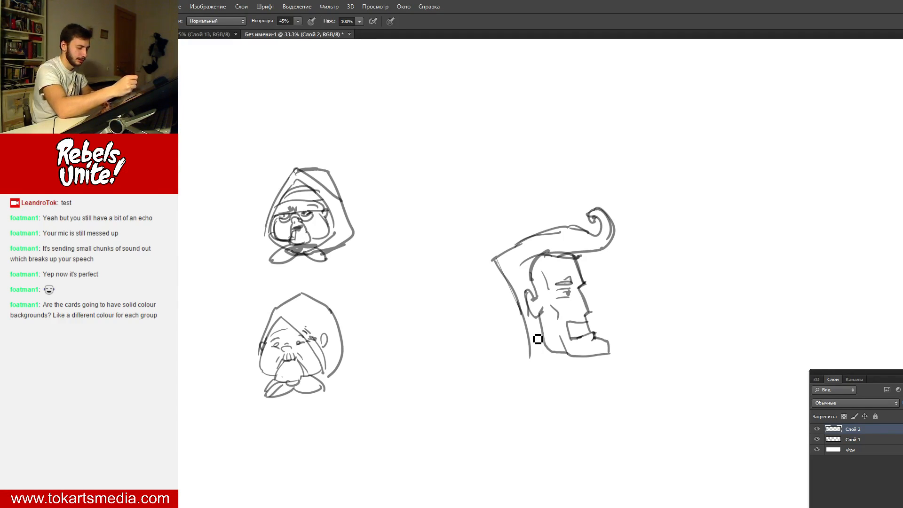
{"action": "left_click_drag", "start_coordinate": [519, 307], "coordinate": [516, 363]}
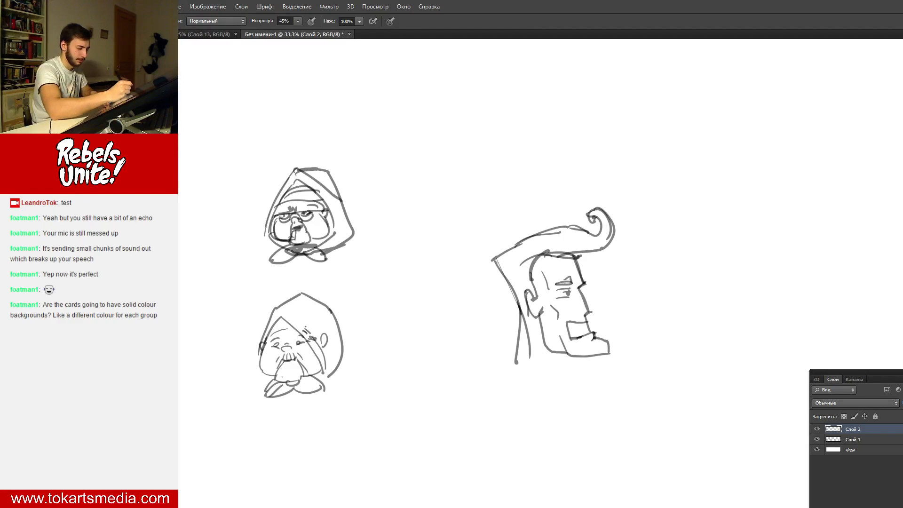
{"action": "left_click_drag", "start_coordinate": [576, 358], "coordinate": [570, 376]}
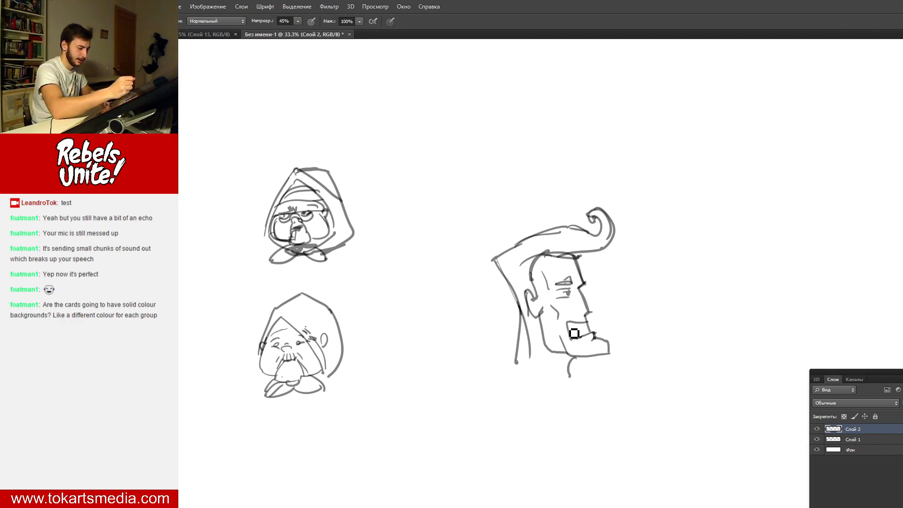
- Sketch a puffy hairstyle on empty canvas below the profile head, with rounded front locks, a large spiral side bun and a partly hidden second bun
{"action": "mouse_move", "coordinate": [593, 335]}
{"action": "left_mouse_down"}
{"action": "mouse_move", "coordinate": [354, 335]}
{"action": "mouse_move", "coordinate": [624, 335]}
{"action": "mouse_move", "coordinate": [614, 336]}
{"action": "mouse_move", "coordinate": [620, 476]}
{"action": "mouse_move", "coordinate": [619, 169]}
{"action": "left_mouse_up"}
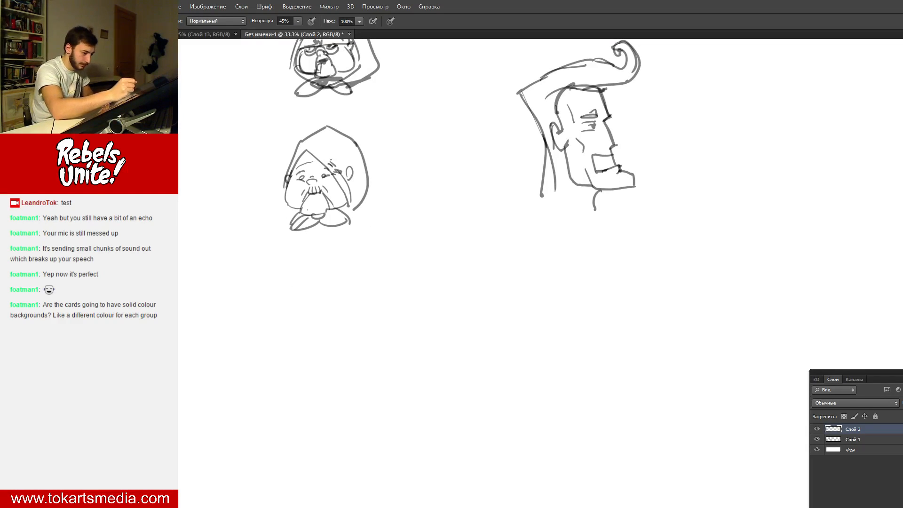
{"action": "mouse_move", "coordinate": [610, 325]}
{"action": "left_mouse_down"}
{"action": "mouse_move", "coordinate": [637, 290]}
{"action": "mouse_move", "coordinate": [615, 295]}
{"action": "left_mouse_up"}
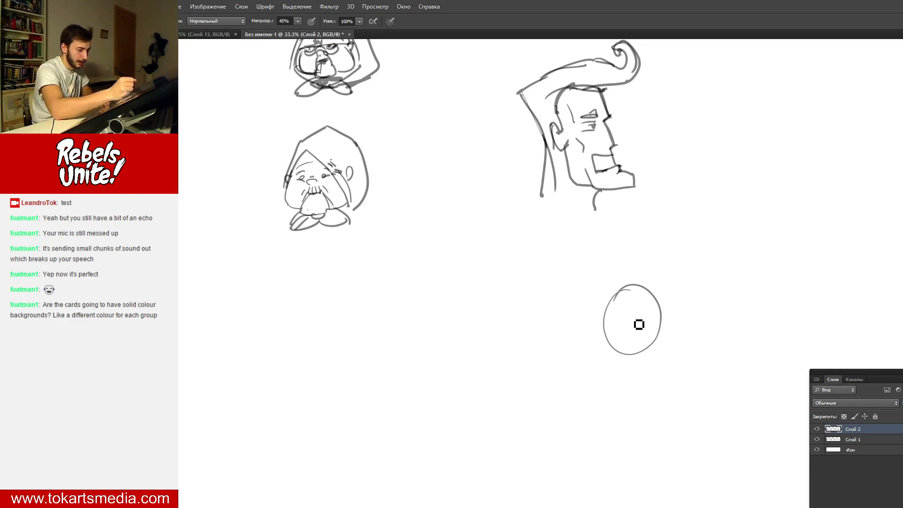
{"action": "mouse_move", "coordinate": [636, 345]}
{"action": "left_mouse_down"}
{"action": "mouse_move", "coordinate": [653, 317]}
{"action": "mouse_move", "coordinate": [651, 305]}
{"action": "mouse_move", "coordinate": [629, 297]}
{"action": "left_mouse_up"}
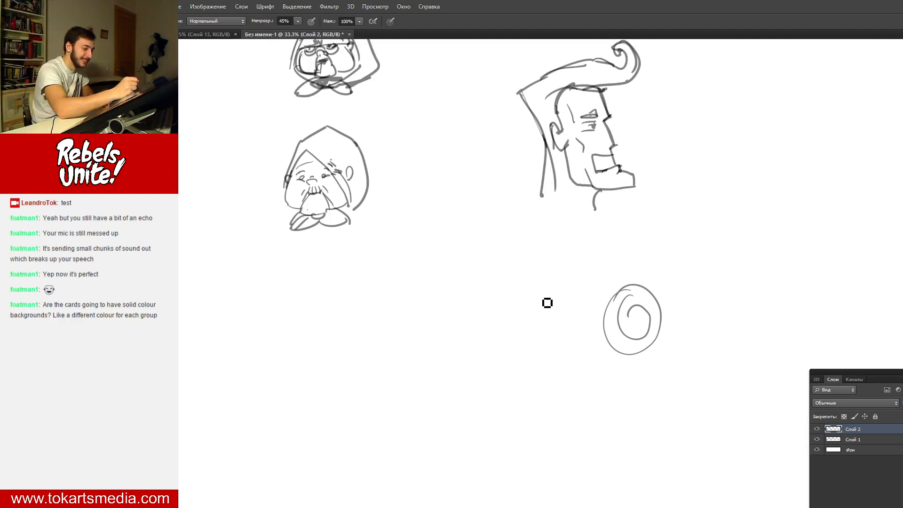
{"action": "mouse_move", "coordinate": [532, 297]}
{"action": "left_mouse_down"}
{"action": "mouse_move", "coordinate": [546, 354]}
{"action": "mouse_move", "coordinate": [547, 299]}
{"action": "mouse_move", "coordinate": [540, 312]}
{"action": "left_mouse_up"}
{"action": "mouse_move", "coordinate": [572, 285]}
{"action": "left_mouse_down"}
{"action": "mouse_move", "coordinate": [620, 289]}
{"action": "mouse_move", "coordinate": [543, 327]}
{"action": "left_mouse_up"}
{"action": "left_click_drag", "start_coordinate": [612, 322], "coordinate": [567, 312]}
{"action": "left_click_drag", "start_coordinate": [544, 347], "coordinate": [564, 320]}
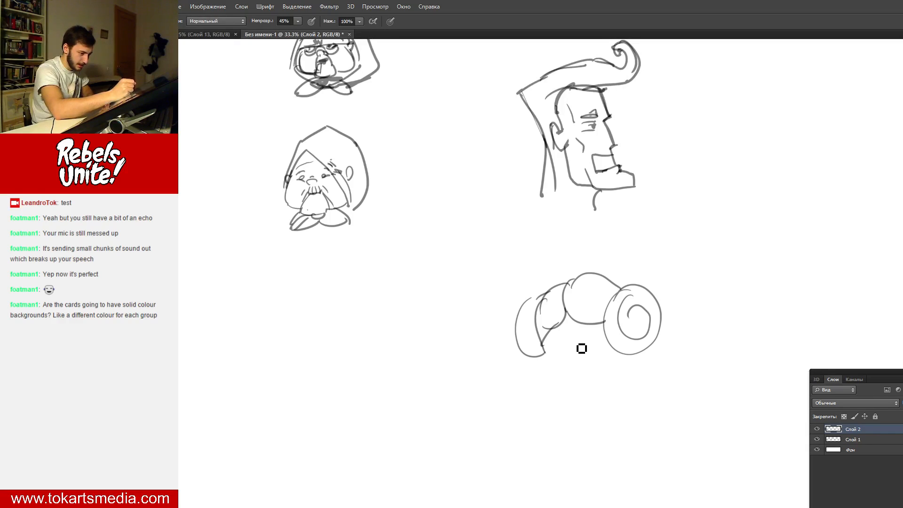
- Draw the worried face under the bun hairstyle, with round upward-looking eyes, a small nose, a downturned open mouth and a round jaw
{"action": "mouse_move", "coordinate": [582, 349]}
{"action": "left_mouse_down"}
{"action": "mouse_move", "coordinate": [558, 357]}
{"action": "mouse_move", "coordinate": [561, 336]}
{"action": "left_mouse_up"}
{"action": "mouse_move", "coordinate": [576, 334]}
{"action": "left_mouse_down"}
{"action": "mouse_move", "coordinate": [590, 337]}
{"action": "mouse_move", "coordinate": [567, 358]}
{"action": "left_mouse_up"}
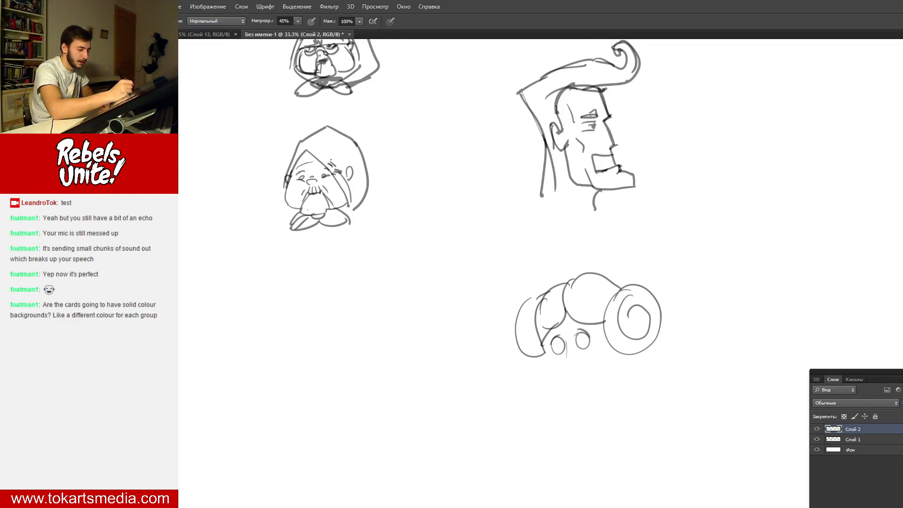
{"action": "left_click", "coordinate": [555, 348]}
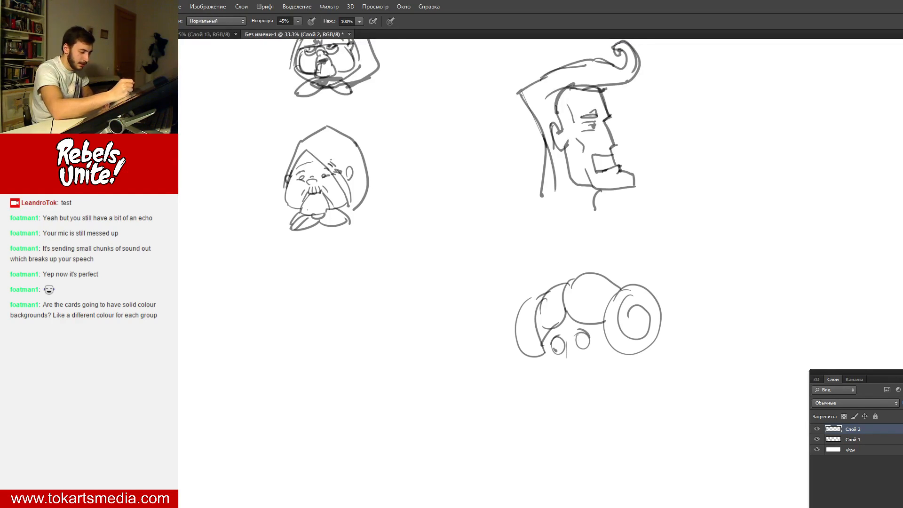
{"action": "left_click", "coordinate": [583, 342]}
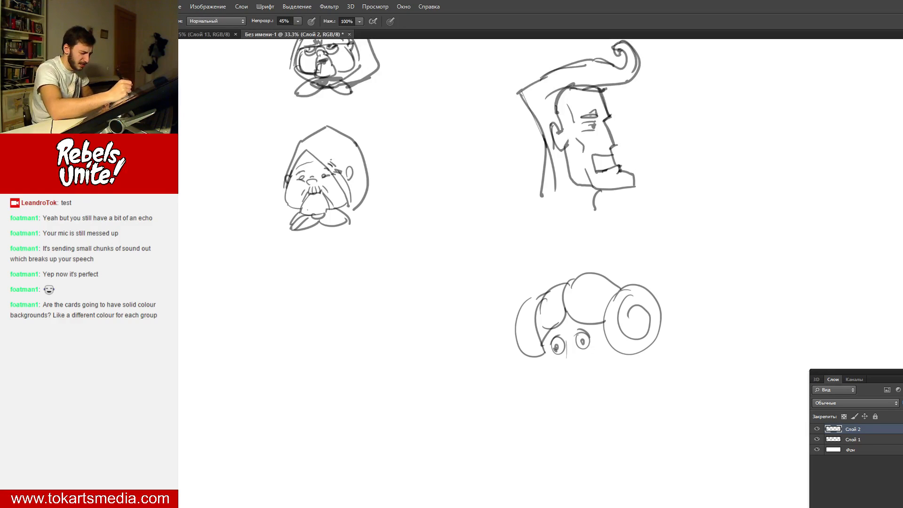
{"action": "mouse_move", "coordinate": [572, 368]}
{"action": "left_mouse_down"}
{"action": "mouse_move", "coordinate": [597, 367]}
{"action": "mouse_move", "coordinate": [557, 340]}
{"action": "mouse_move", "coordinate": [583, 344]}
{"action": "left_mouse_up"}
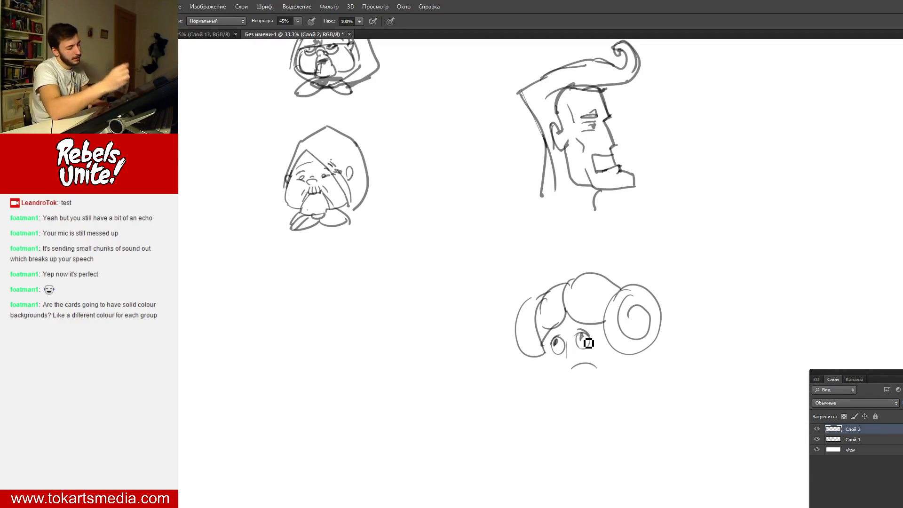
{"action": "mouse_move", "coordinate": [545, 348]}
{"action": "left_mouse_down"}
{"action": "mouse_move", "coordinate": [619, 368]}
{"action": "mouse_move", "coordinate": [597, 385]}
{"action": "mouse_move", "coordinate": [583, 373]}
{"action": "mouse_move", "coordinate": [605, 369]}
{"action": "mouse_move", "coordinate": [598, 361]}
{"action": "mouse_move", "coordinate": [596, 371]}
{"action": "mouse_move", "coordinate": [595, 344]}
{"action": "mouse_move", "coordinate": [595, 370]}
{"action": "left_mouse_up"}
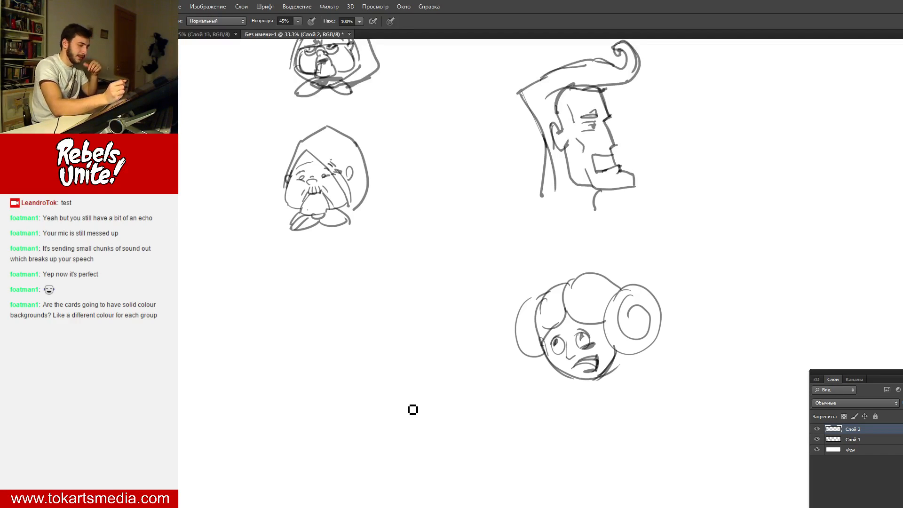
- Outline a slanted elongated oval head beside the bun-haired head, consult the coloured old man document, and reinforce the oval's contour
{"action": "mouse_move", "coordinate": [423, 282]}
{"action": "left_mouse_down"}
{"action": "mouse_move", "coordinate": [661, 282]}
{"action": "mouse_move", "coordinate": [580, 283]}
{"action": "left_mouse_up"}
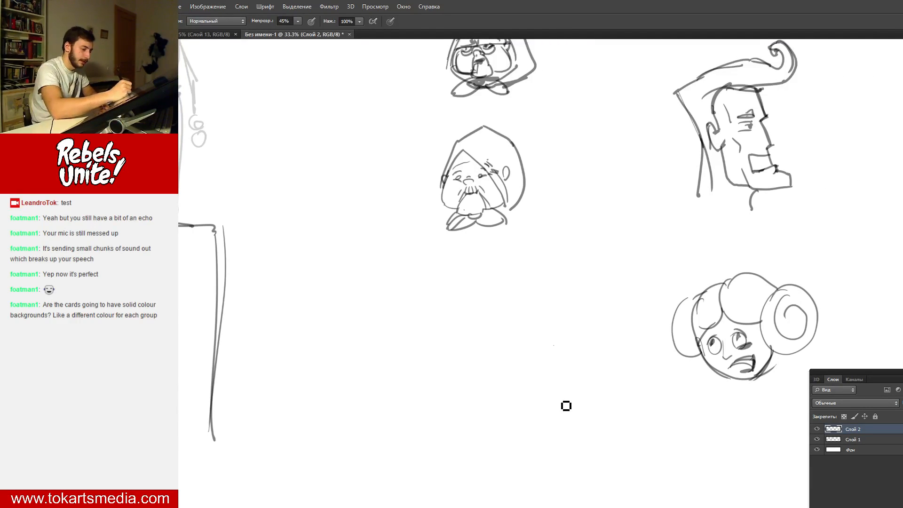
{"action": "mouse_move", "coordinate": [554, 346]}
{"action": "left_mouse_down"}
{"action": "mouse_move", "coordinate": [564, 400]}
{"action": "mouse_move", "coordinate": [577, 401]}
{"action": "left_mouse_up"}
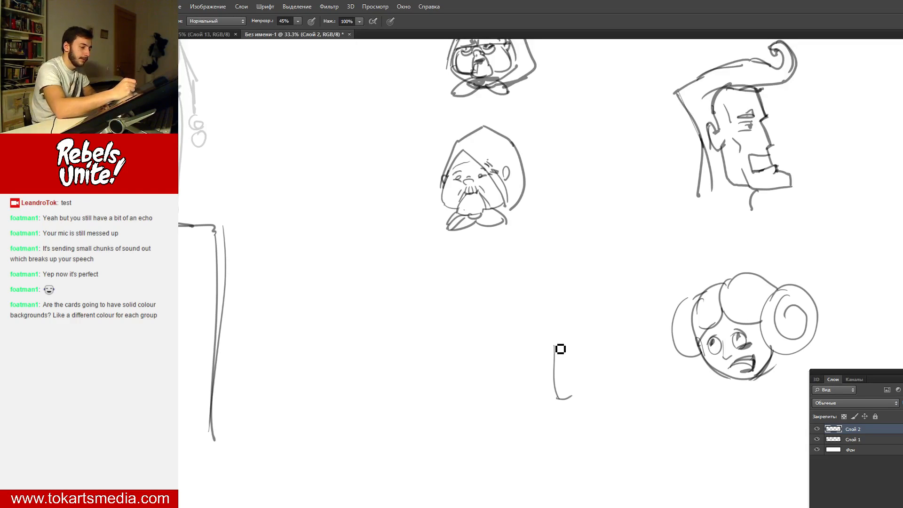
{"action": "mouse_move", "coordinate": [555, 345]}
{"action": "left_mouse_down"}
{"action": "mouse_move", "coordinate": [584, 296]}
{"action": "mouse_move", "coordinate": [595, 346]}
{"action": "left_mouse_up"}
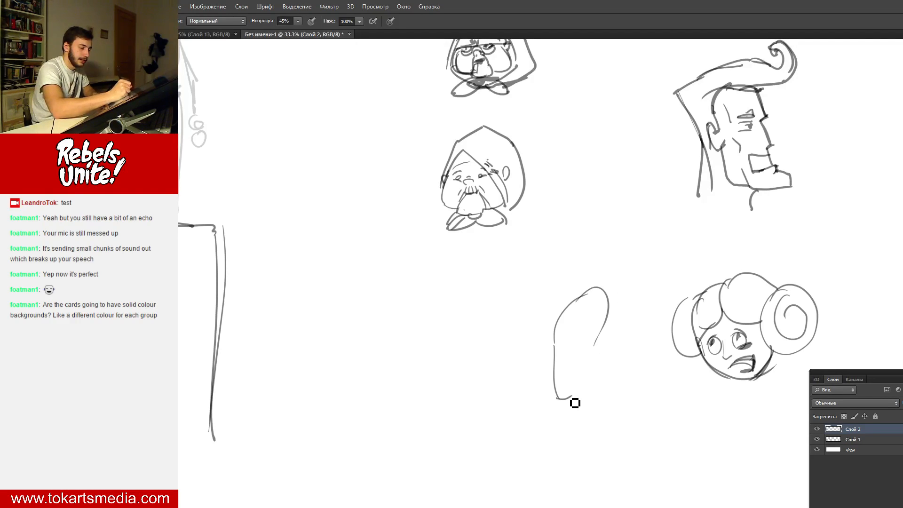
{"action": "left_click_drag", "start_coordinate": [606, 313], "coordinate": [567, 402]}
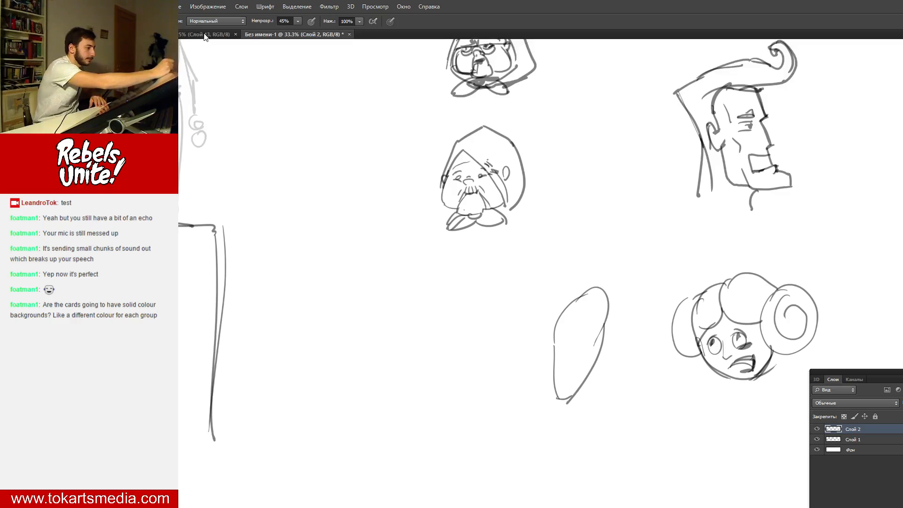
{"action": "left_click", "coordinate": [205, 35]}
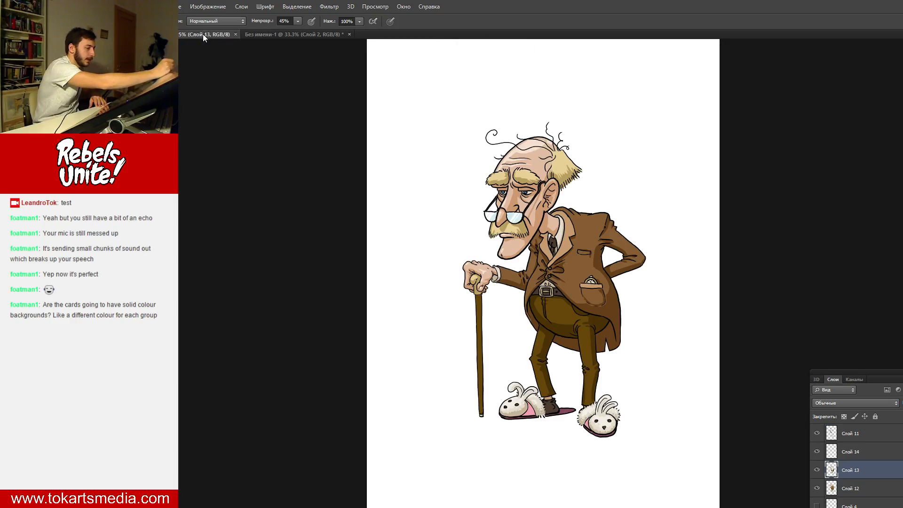
{"action": "left_click", "coordinate": [275, 34]}
{"action": "mouse_move", "coordinate": [561, 375]}
{"action": "left_mouse_down"}
{"action": "mouse_move", "coordinate": [581, 397]}
{"action": "mouse_move", "coordinate": [594, 383]}
{"action": "mouse_move", "coordinate": [611, 310]}
{"action": "mouse_move", "coordinate": [554, 352]}
{"action": "left_mouse_up"}
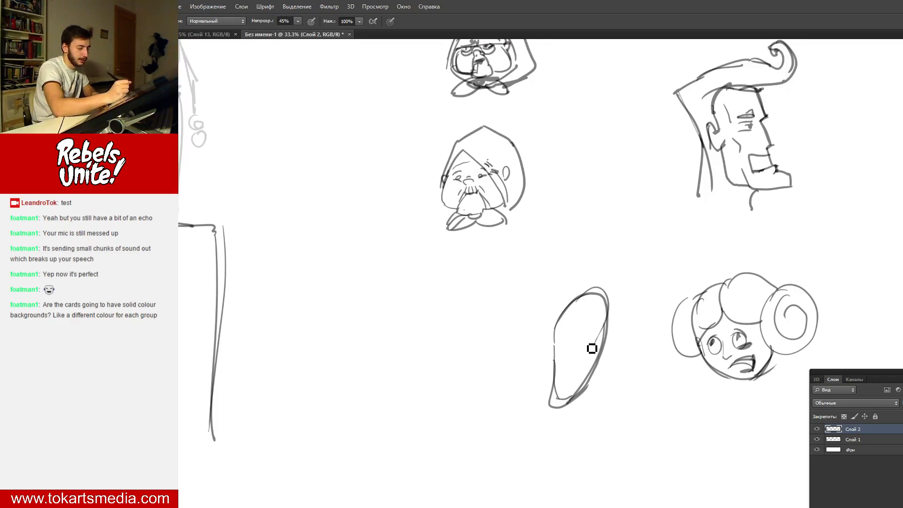
- Outline a tall round-topped head with small ears and a wide trapezoid head with a small chin bump beside the slanted oval
{"action": "scroll", "coordinate": [541, 273], "scroll_direction": "left", "scroll_amount": 4}
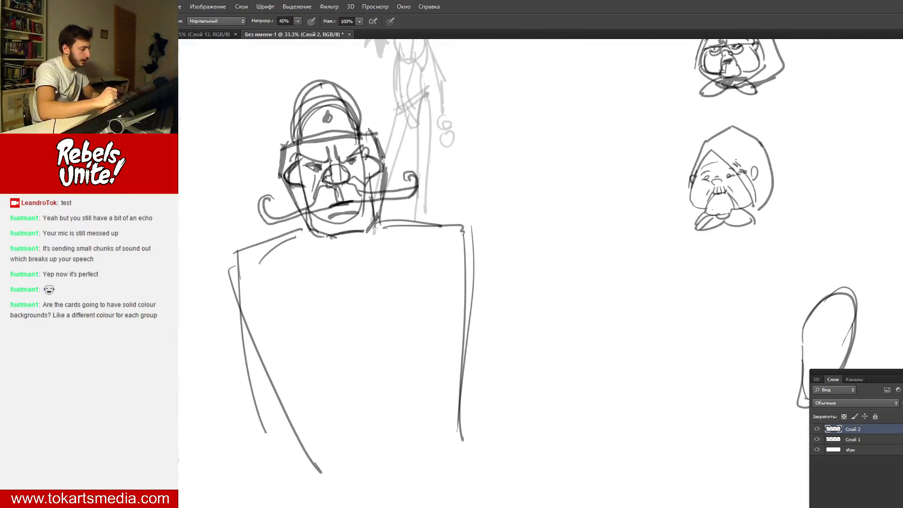
{"action": "scroll", "coordinate": [541, 273], "scroll_direction": "right", "scroll_amount": 2}
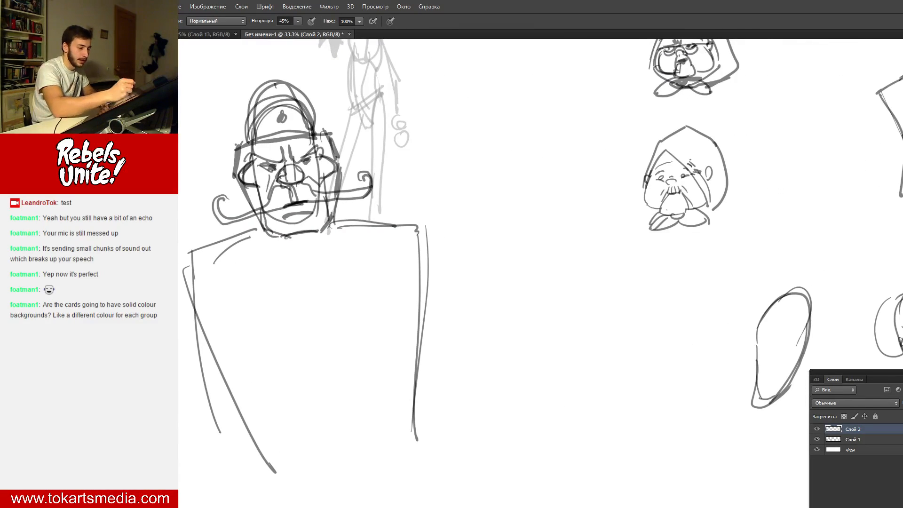
{"action": "mouse_move", "coordinate": [634, 323]}
{"action": "left_mouse_down"}
{"action": "mouse_move", "coordinate": [682, 328]}
{"action": "mouse_move", "coordinate": [633, 372]}
{"action": "mouse_move", "coordinate": [665, 377]}
{"action": "mouse_move", "coordinate": [681, 328]}
{"action": "left_mouse_up"}
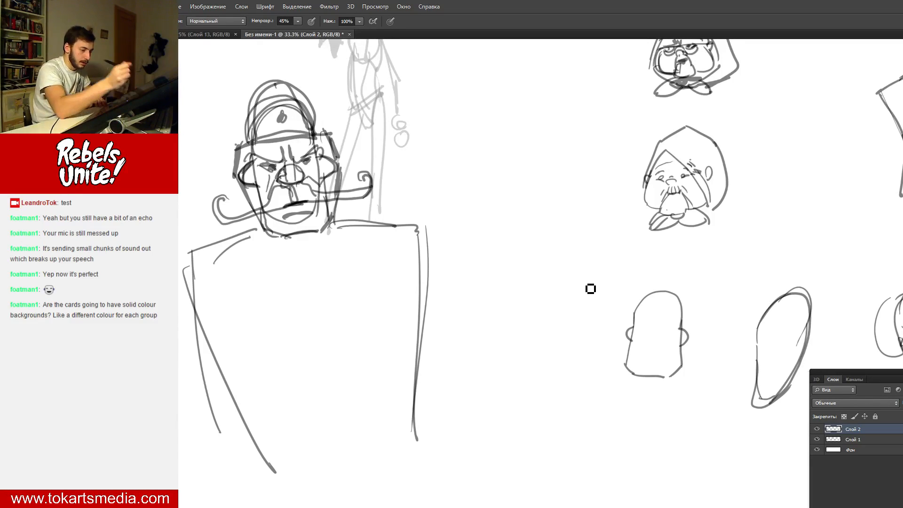
{"action": "mouse_move", "coordinate": [534, 309]}
{"action": "left_mouse_down"}
{"action": "mouse_move", "coordinate": [556, 299]}
{"action": "mouse_move", "coordinate": [580, 300]}
{"action": "mouse_move", "coordinate": [589, 324]}
{"action": "left_mouse_up"}
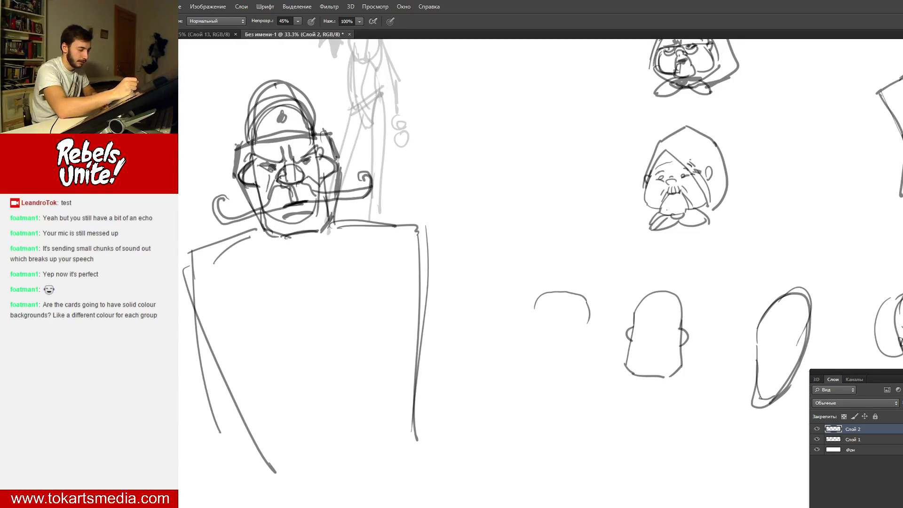
{"action": "mouse_move", "coordinate": [536, 305]}
{"action": "left_mouse_down"}
{"action": "mouse_move", "coordinate": [522, 343]}
{"action": "mouse_move", "coordinate": [574, 353]}
{"action": "mouse_move", "coordinate": [597, 344]}
{"action": "left_mouse_up"}
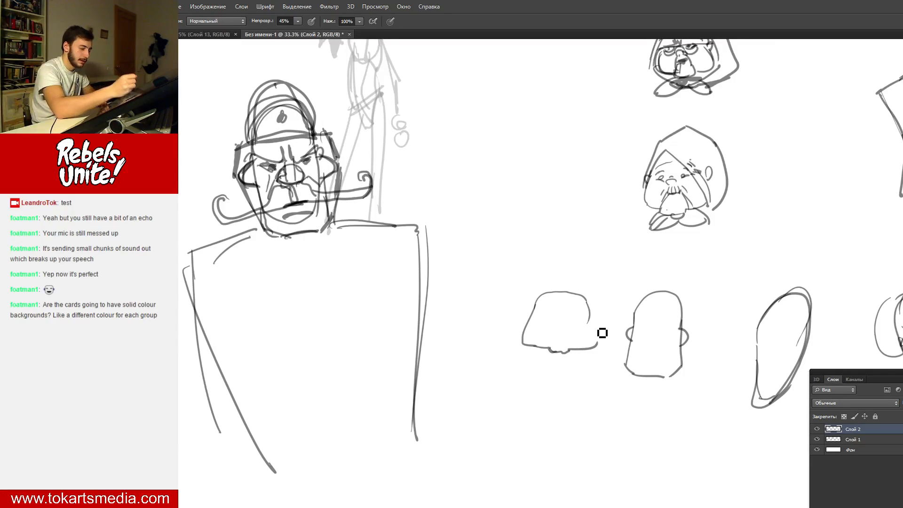
{"action": "left_click_drag", "start_coordinate": [588, 306], "coordinate": [600, 346]}
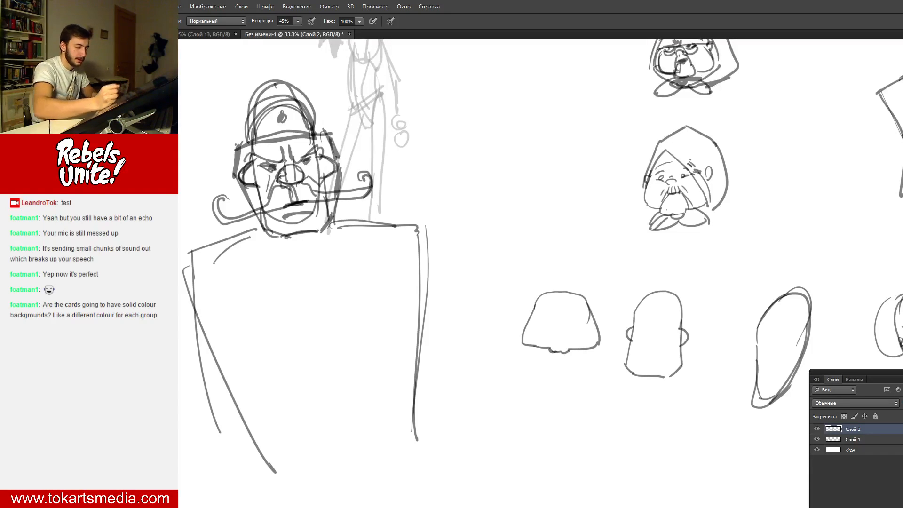
- Outline a pear-shaped head with a narrow crown, bulging cheeks and a tiny chin below the slanted oval and bun-haired heads
{"action": "scroll", "coordinate": [540, 273], "scroll_direction": "right", "scroll_amount": 4}
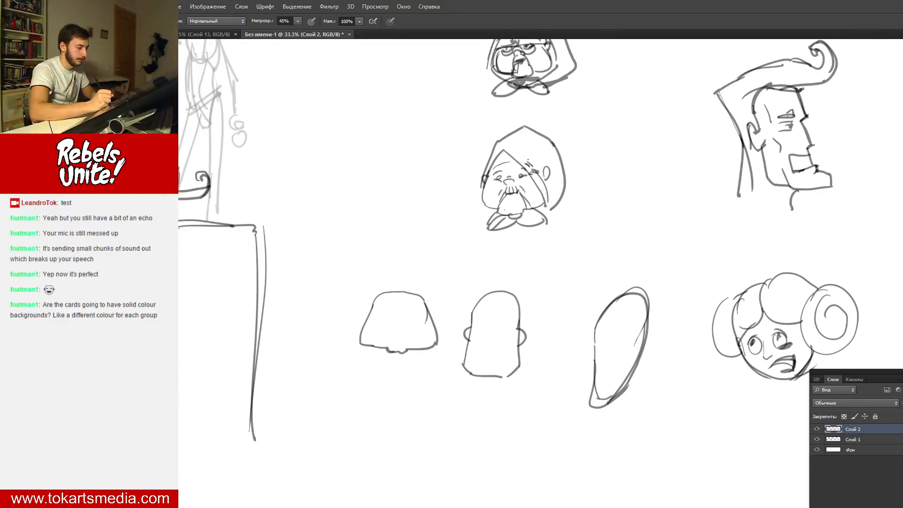
{"action": "scroll", "coordinate": [540, 272], "scroll_direction": "left", "scroll_amount": 1}
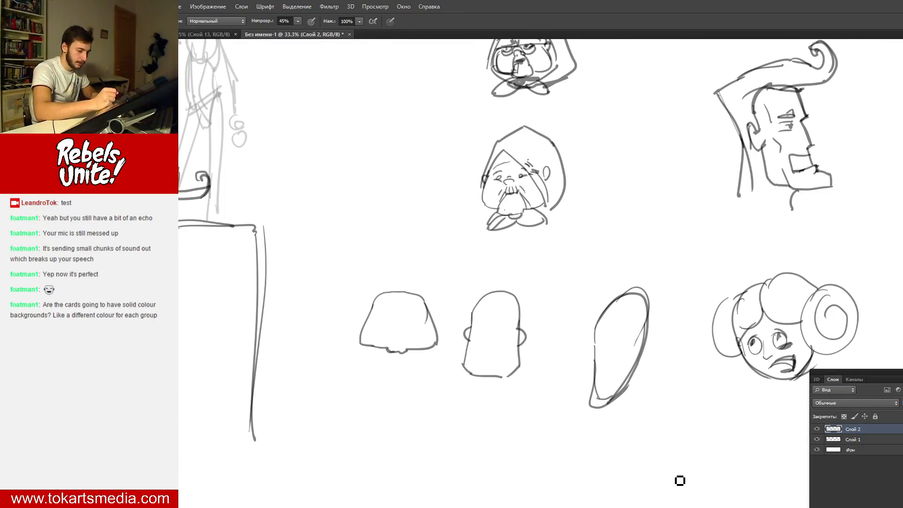
{"action": "left_click_drag", "start_coordinate": [680, 480], "coordinate": [690, 475]}
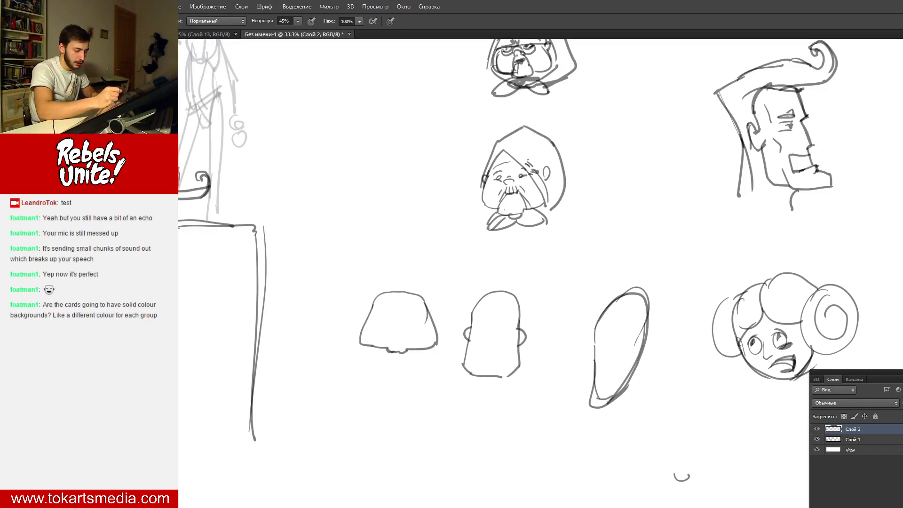
{"action": "left_click_drag", "start_coordinate": [668, 430], "coordinate": [676, 478]}
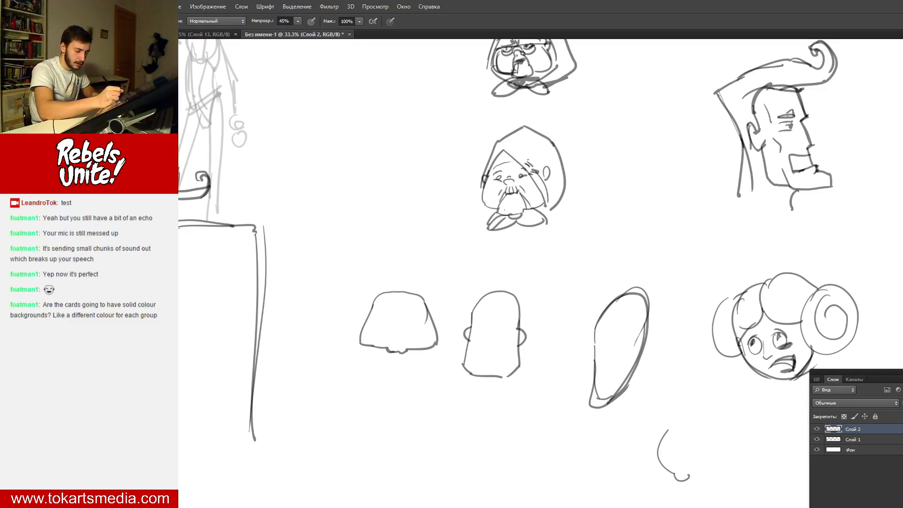
{"action": "mouse_move", "coordinate": [671, 428]}
{"action": "left_mouse_down"}
{"action": "mouse_move", "coordinate": [708, 405]}
{"action": "mouse_move", "coordinate": [712, 449]}
{"action": "mouse_move", "coordinate": [713, 441]}
{"action": "mouse_move", "coordinate": [722, 448]}
{"action": "mouse_move", "coordinate": [701, 473]}
{"action": "left_mouse_up"}
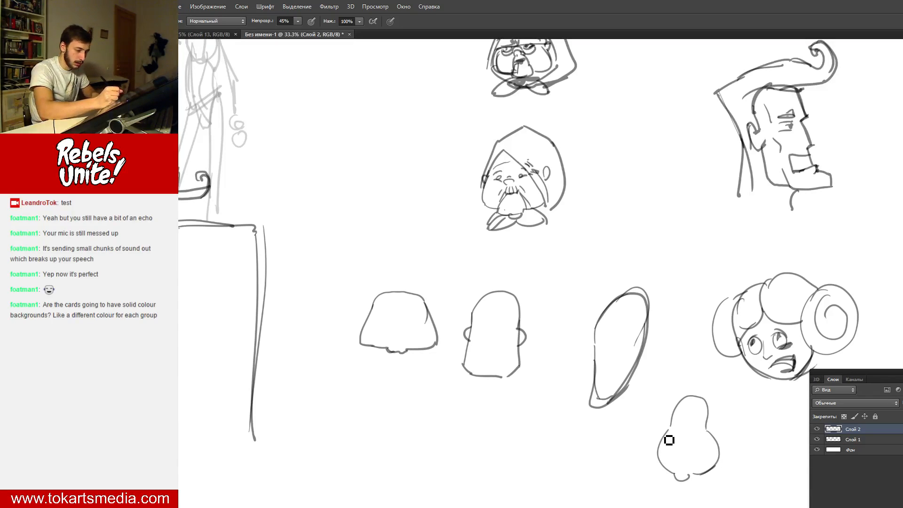
{"action": "mouse_move", "coordinate": [671, 427]}
{"action": "left_mouse_down"}
{"action": "mouse_move", "coordinate": [664, 464]}
{"action": "mouse_move", "coordinate": [678, 477]}
{"action": "mouse_move", "coordinate": [719, 460]}
{"action": "left_mouse_up"}
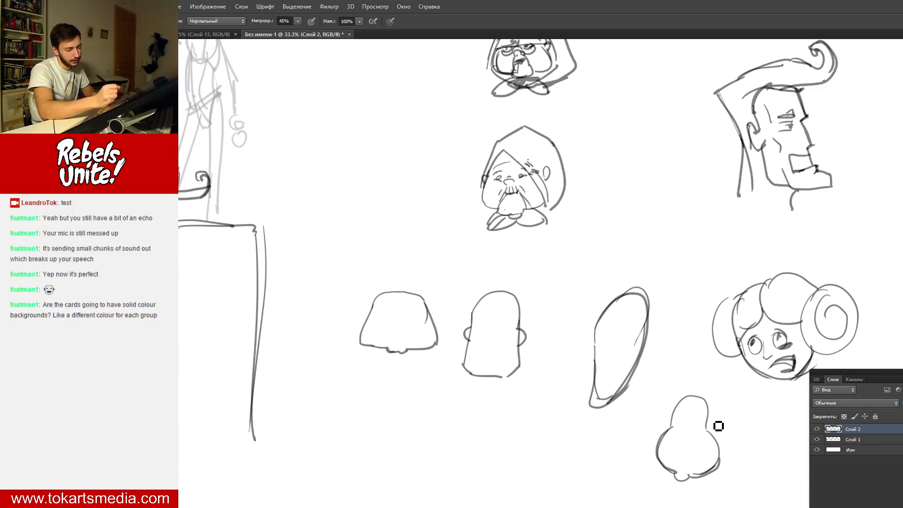
{"action": "scroll", "coordinate": [708, 414], "scroll_direction": "down", "scroll_amount": 2}
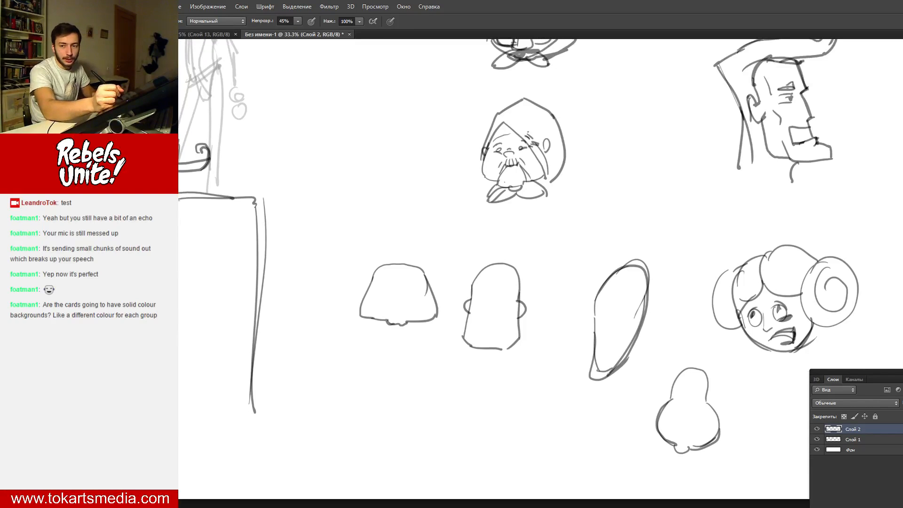
{"action": "scroll", "coordinate": [541, 268], "scroll_direction": "down", "scroll_amount": 3}
{"action": "scroll", "coordinate": [541, 268], "scroll_direction": "up", "scroll_amount": 3}
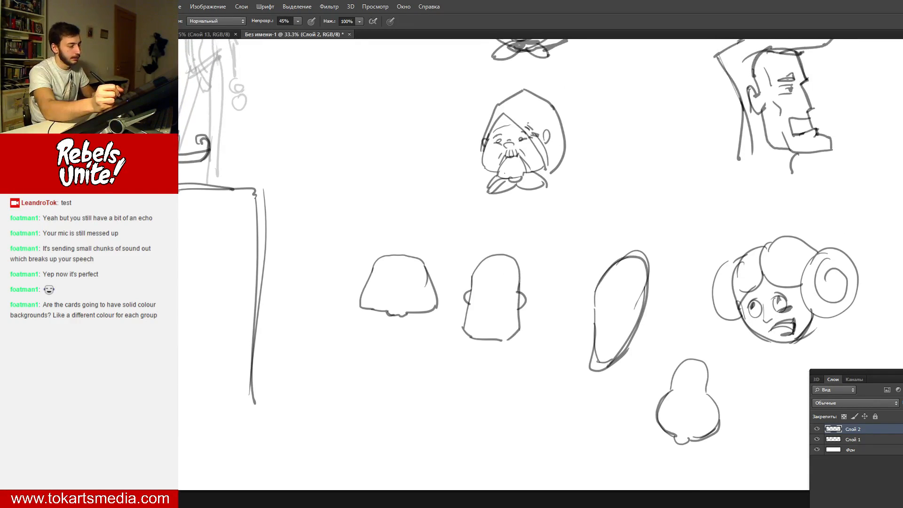
{"action": "scroll", "coordinate": [541, 268], "scroll_direction": "up", "scroll_amount": 2}
{"action": "scroll", "coordinate": [541, 268], "scroll_direction": "down", "scroll_amount": 3}
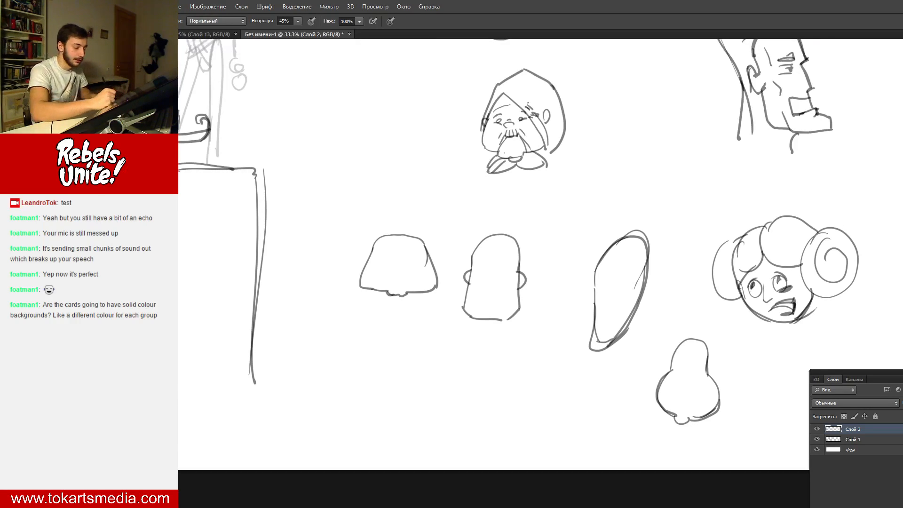
{"action": "scroll", "coordinate": [541, 269], "scroll_direction": "left", "scroll_amount": 3}
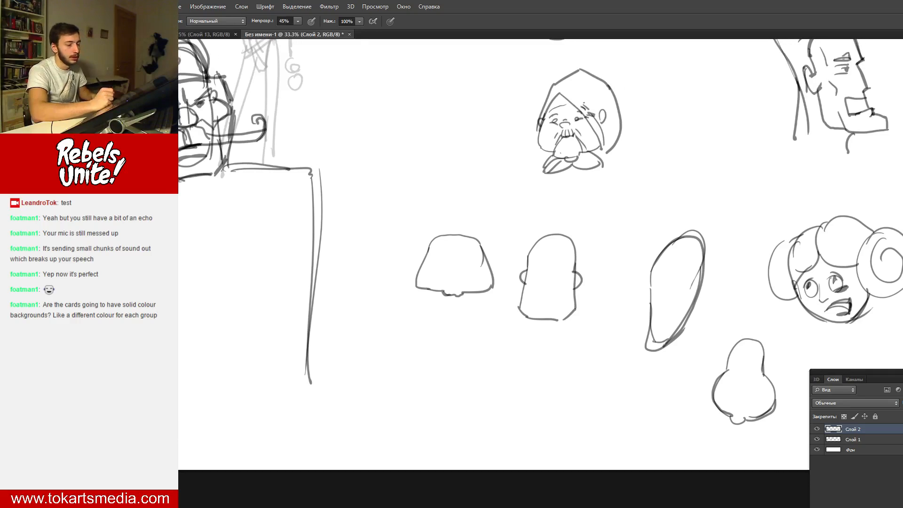
- Add a round nose and smile line to the pear-shaped head, a small oval nose to the trapezoid head and a wedge nose to the tall head
{"action": "scroll", "coordinate": [542, 254], "scroll_direction": "right", "scroll_amount": 1}
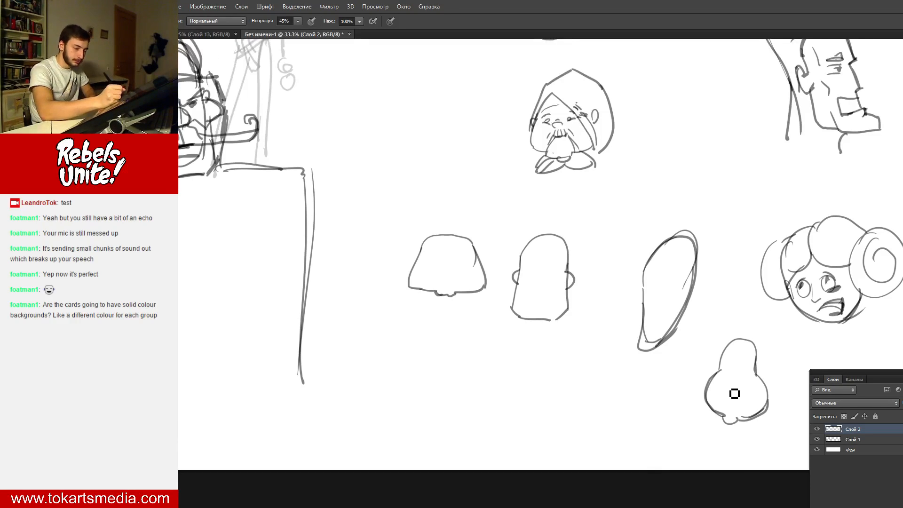
{"action": "mouse_move", "coordinate": [725, 390]}
{"action": "left_mouse_down"}
{"action": "mouse_move", "coordinate": [743, 391]}
{"action": "mouse_move", "coordinate": [732, 379]}
{"action": "mouse_move", "coordinate": [749, 395]}
{"action": "left_mouse_up"}
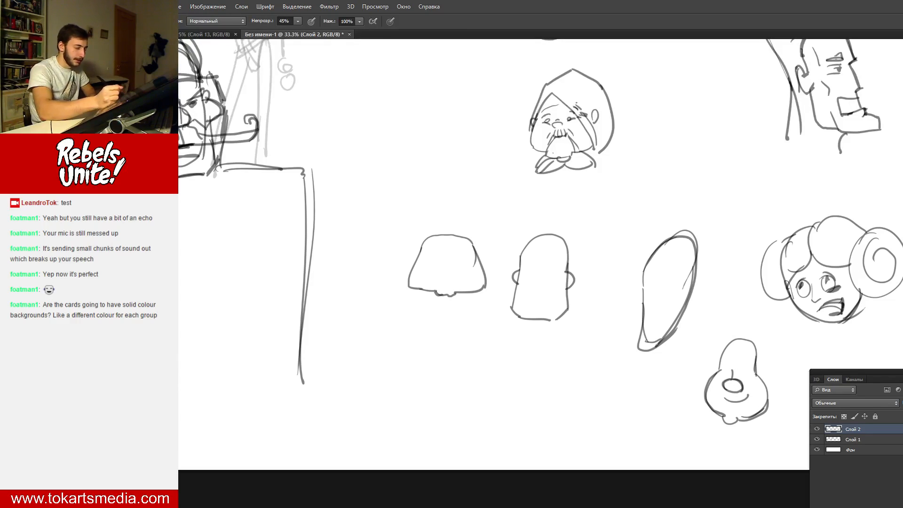
{"action": "left_click_drag", "start_coordinate": [440, 269], "coordinate": [453, 266]}
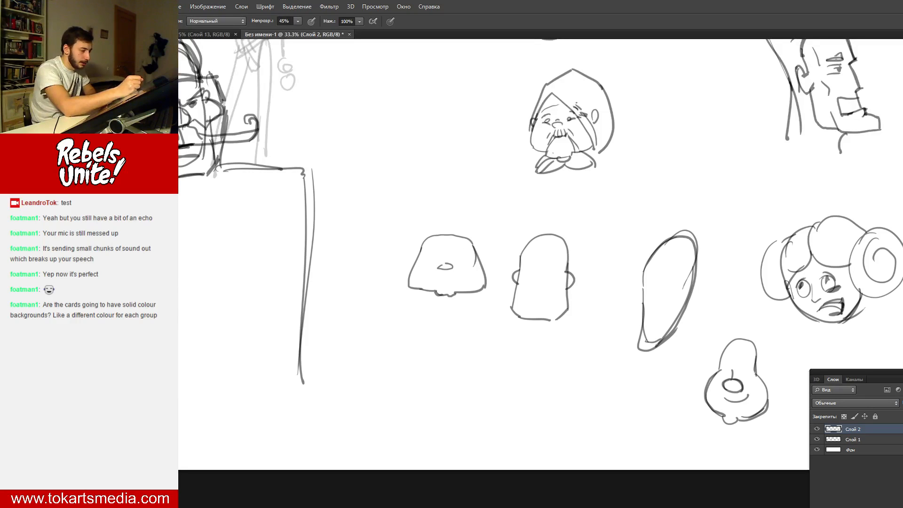
{"action": "left_click_drag", "start_coordinate": [527, 291], "coordinate": [549, 291]}
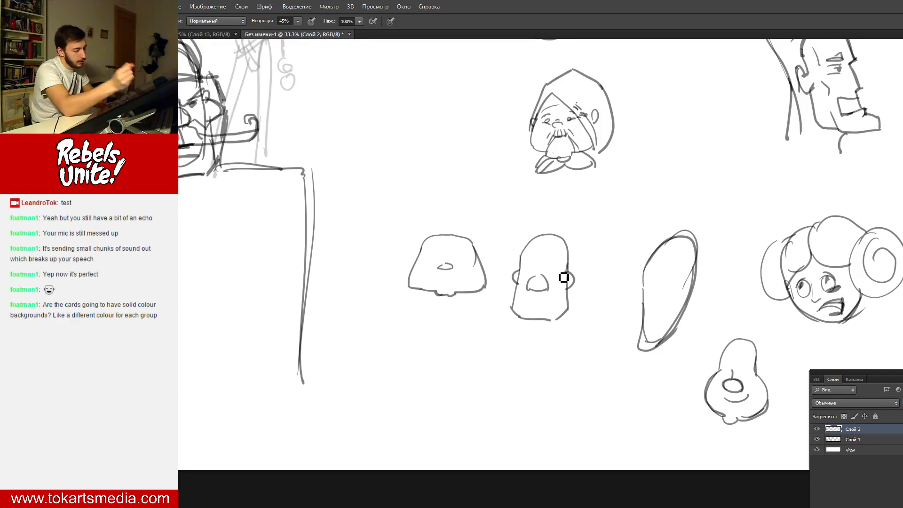
{"action": "left_click_drag", "start_coordinate": [542, 290], "coordinate": [545, 275]}
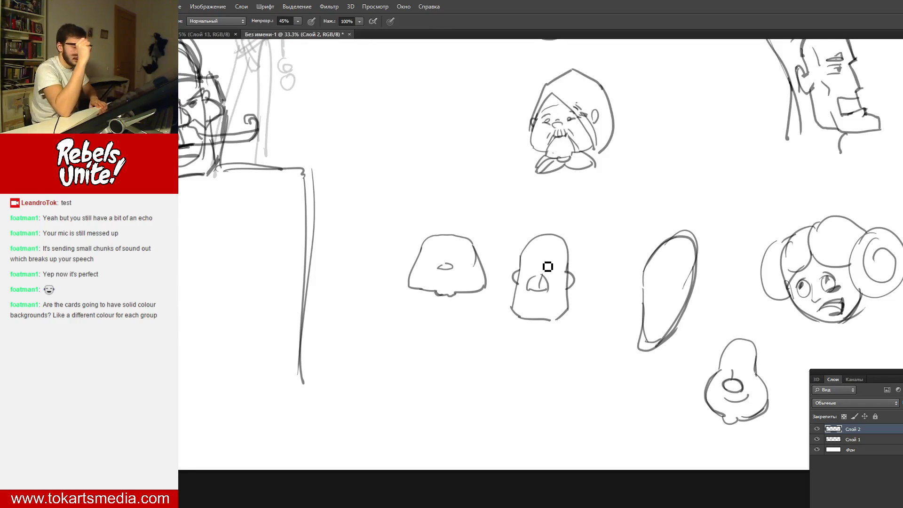
- Draw a round head below the trapezoid and tall heads, with an arched hairline, bulging cheeks and a small pointed nose
{"action": "mouse_move", "coordinate": [486, 410]}
{"action": "left_mouse_down"}
{"action": "mouse_move", "coordinate": [468, 373]}
{"action": "mouse_move", "coordinate": [508, 357]}
{"action": "mouse_move", "coordinate": [512, 387]}
{"action": "mouse_move", "coordinate": [516, 380]}
{"action": "left_mouse_up"}
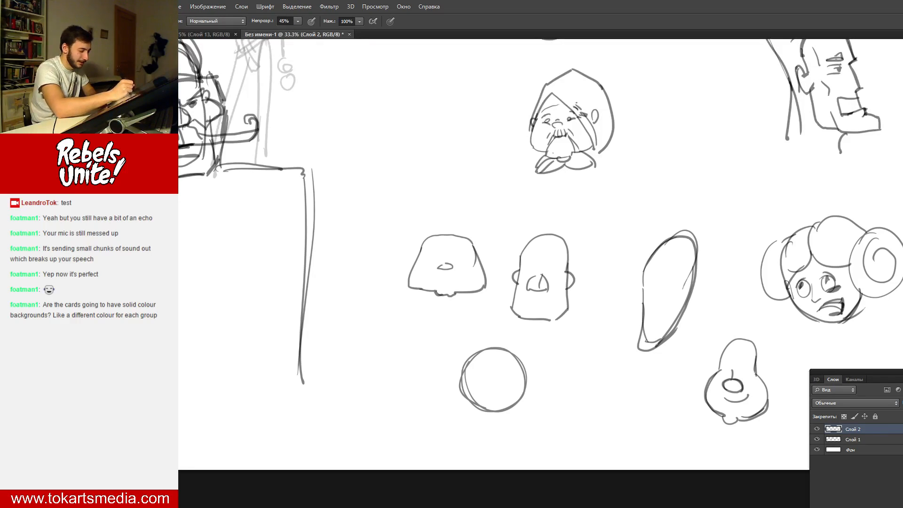
{"action": "left_click_drag", "start_coordinate": [499, 349], "coordinate": [526, 379]}
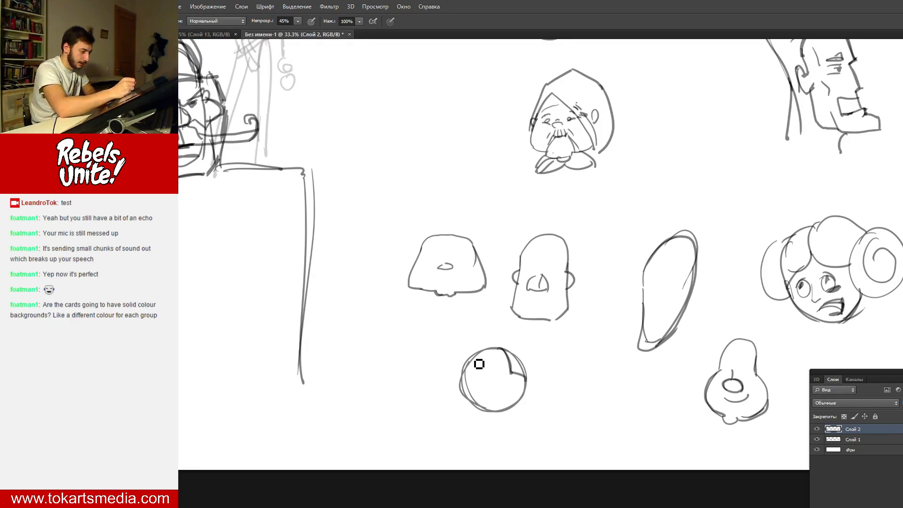
{"action": "left_click_drag", "start_coordinate": [483, 351], "coordinate": [465, 393]}
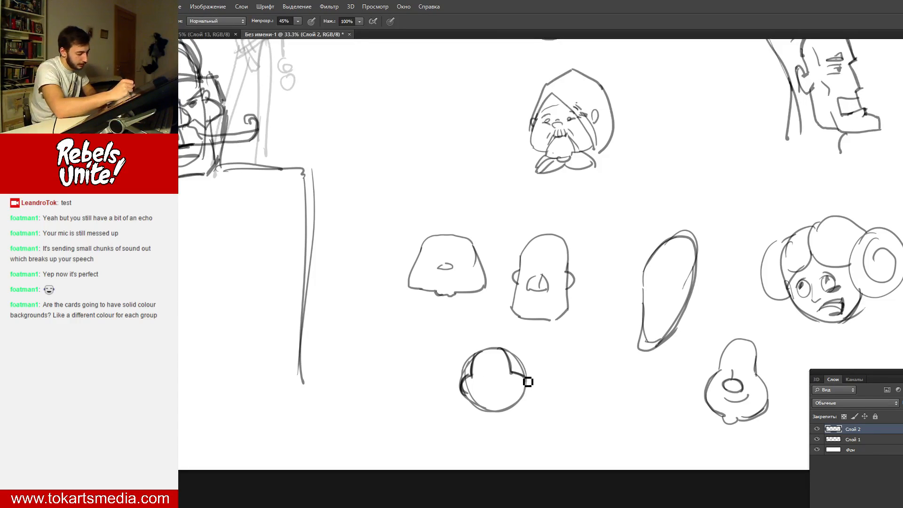
{"action": "left_click_drag", "start_coordinate": [528, 382], "coordinate": [501, 419]}
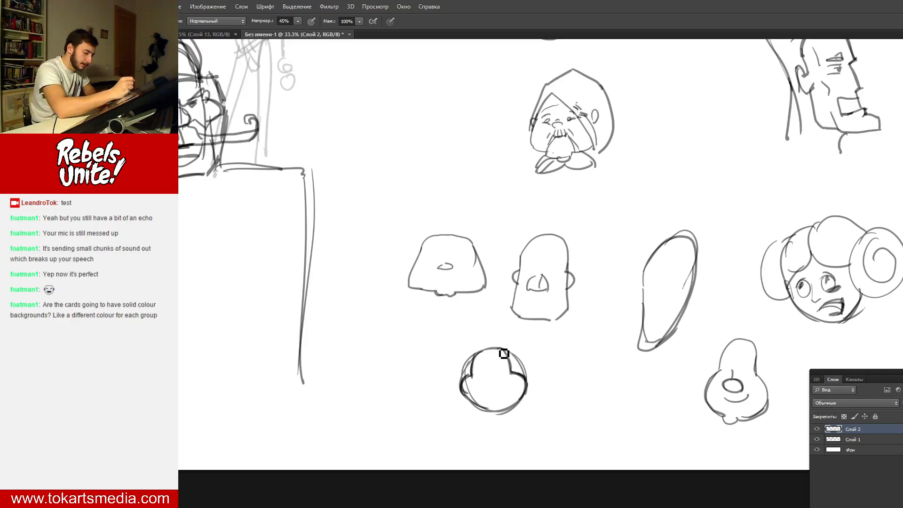
{"action": "mouse_move", "coordinate": [504, 354]}
{"action": "left_mouse_down"}
{"action": "mouse_move", "coordinate": [472, 362]}
{"action": "mouse_move", "coordinate": [484, 385]}
{"action": "left_mouse_up"}
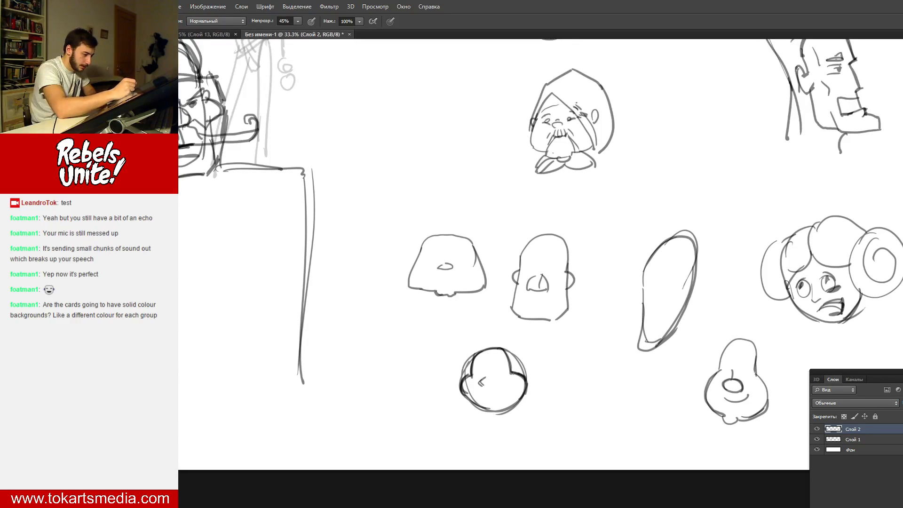
- Add spiral side buns, a parted fringe, angry narrowed eyes and a wide slanted mouth to the round head
{"action": "mouse_move", "coordinate": [515, 348]}
{"action": "left_mouse_down"}
{"action": "mouse_move", "coordinate": [541, 346]}
{"action": "mouse_move", "coordinate": [530, 397]}
{"action": "mouse_move", "coordinate": [554, 369]}
{"action": "mouse_move", "coordinate": [533, 391]}
{"action": "mouse_move", "coordinate": [541, 362]}
{"action": "mouse_move", "coordinate": [530, 353]}
{"action": "left_mouse_up"}
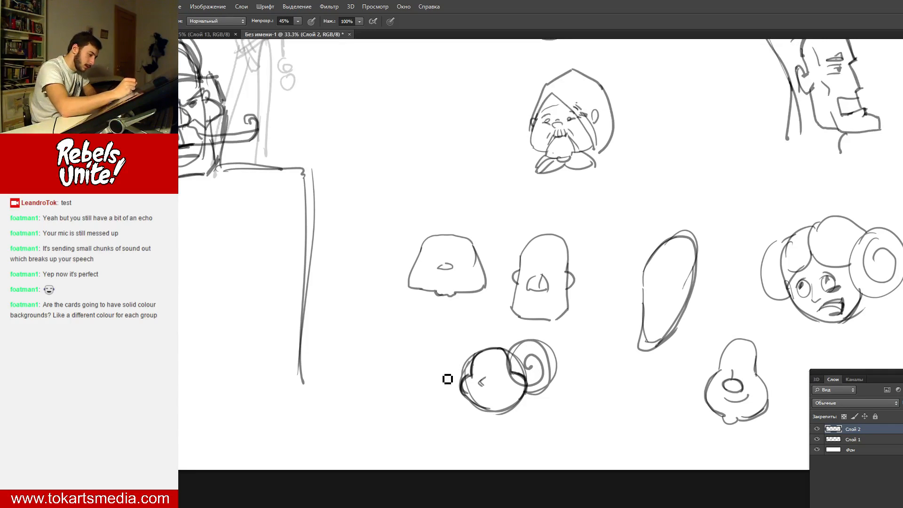
{"action": "mouse_move", "coordinate": [448, 378]}
{"action": "left_mouse_down"}
{"action": "mouse_move", "coordinate": [458, 392]}
{"action": "mouse_move", "coordinate": [465, 376]}
{"action": "mouse_move", "coordinate": [514, 349]}
{"action": "left_mouse_up"}
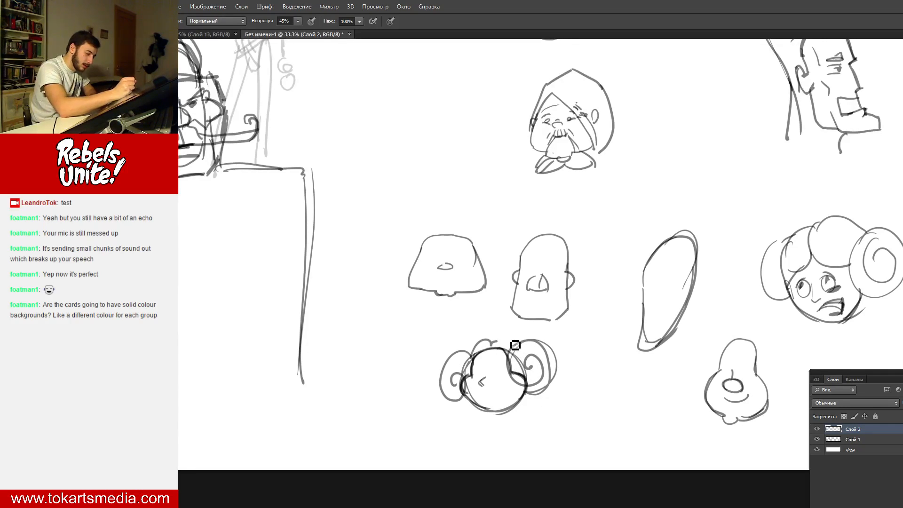
{"action": "left_click_drag", "start_coordinate": [473, 370], "coordinate": [489, 352]}
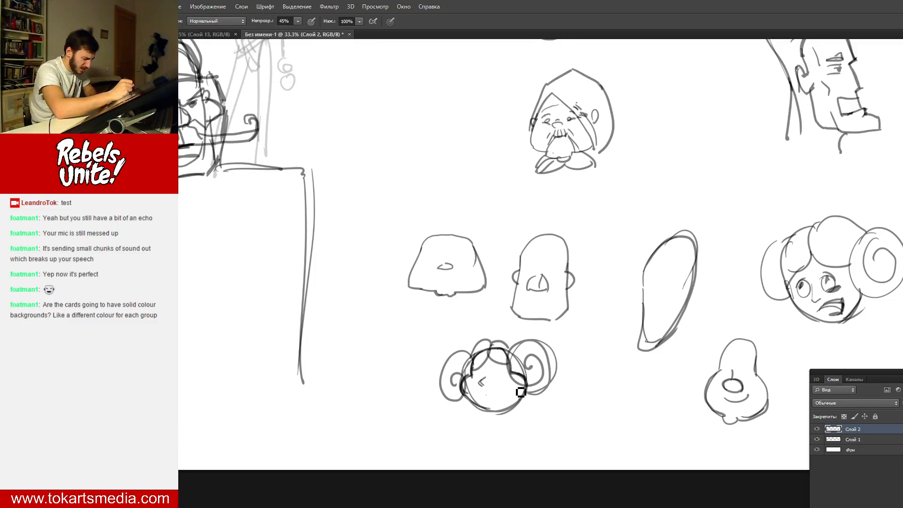
{"action": "mouse_move", "coordinate": [519, 388]}
{"action": "left_mouse_down"}
{"action": "mouse_move", "coordinate": [489, 393]}
{"action": "mouse_move", "coordinate": [494, 398]}
{"action": "mouse_move", "coordinate": [502, 369]}
{"action": "mouse_move", "coordinate": [489, 374]}
{"action": "mouse_move", "coordinate": [500, 376]}
{"action": "mouse_move", "coordinate": [384, 372]}
{"action": "left_mouse_up"}
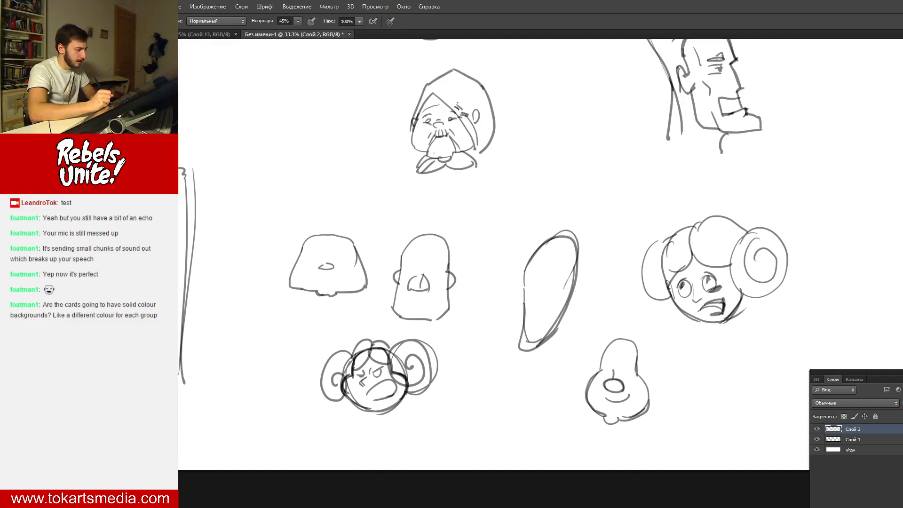
- Outline a wide-topped head tapering to a pointed chin below the worried bun-haired woman, and reinforce its contour
{"action": "left_click_drag", "start_coordinate": [805, 375], "coordinate": [732, 375]}
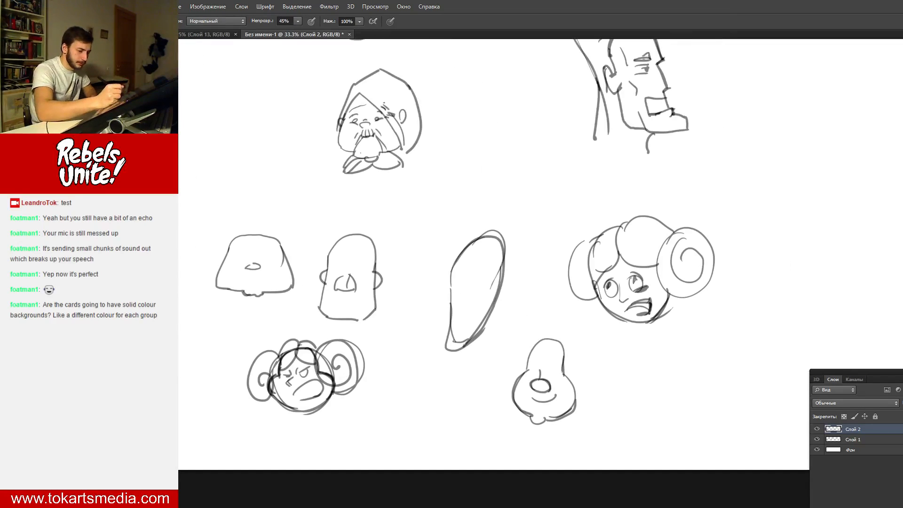
{"action": "mouse_move", "coordinate": [689, 433]}
{"action": "left_mouse_down"}
{"action": "mouse_move", "coordinate": [677, 362]}
{"action": "mouse_move", "coordinate": [745, 347]}
{"action": "mouse_move", "coordinate": [734, 403]}
{"action": "mouse_move", "coordinate": [694, 442]}
{"action": "left_mouse_up"}
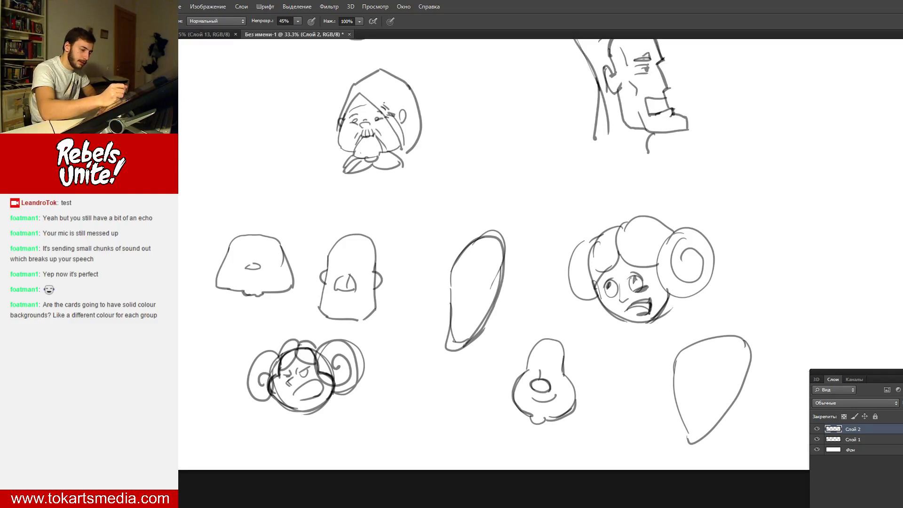
{"action": "mouse_move", "coordinate": [678, 357]}
{"action": "left_mouse_down"}
{"action": "mouse_move", "coordinate": [694, 439]}
{"action": "mouse_move", "coordinate": [682, 362]}
{"action": "mouse_move", "coordinate": [689, 440]}
{"action": "left_mouse_up"}
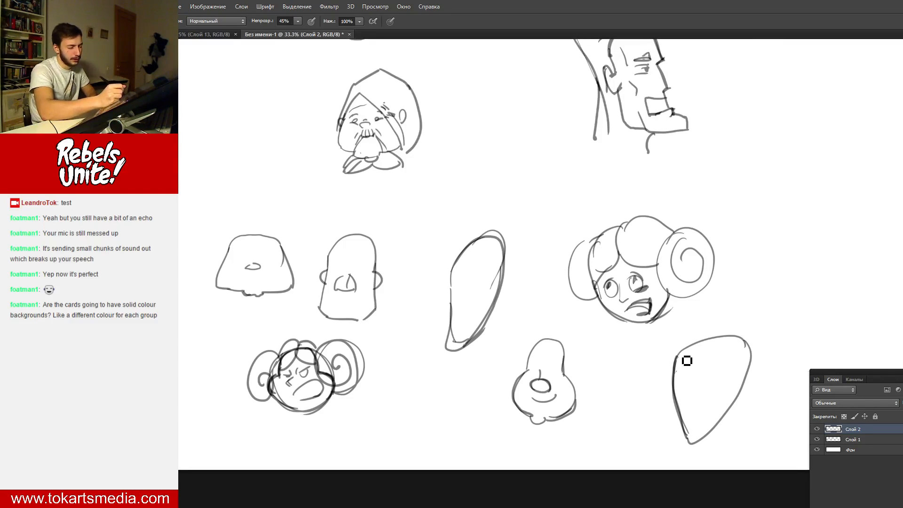
{"action": "mouse_move", "coordinate": [675, 351]}
{"action": "left_mouse_down"}
{"action": "mouse_move", "coordinate": [734, 335]}
{"action": "mouse_move", "coordinate": [685, 453]}
{"action": "left_mouse_up"}
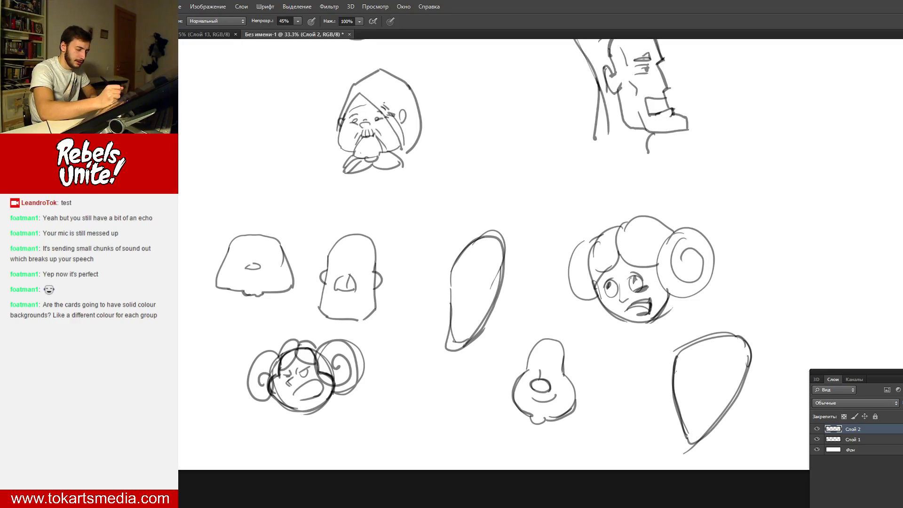
- Give the pointed-chin head a long sharp nose, a slanted brow line, a small triangular mouth and a round ear
{"action": "mouse_move", "coordinate": [689, 374]}
{"action": "left_mouse_down"}
{"action": "mouse_move", "coordinate": [662, 408]}
{"action": "mouse_move", "coordinate": [695, 396]}
{"action": "mouse_move", "coordinate": [689, 375]}
{"action": "mouse_move", "coordinate": [705, 392]}
{"action": "left_mouse_up"}
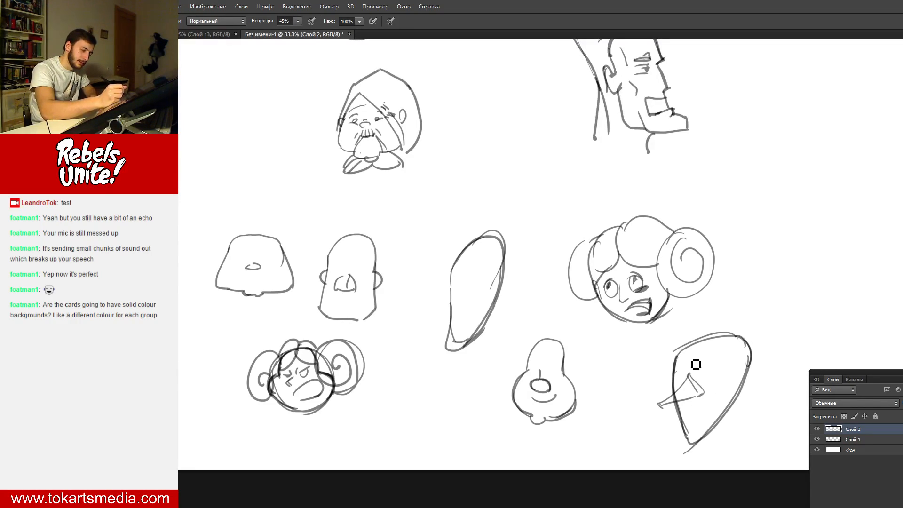
{"action": "mouse_move", "coordinate": [748, 362]}
{"action": "left_mouse_down"}
{"action": "mouse_move", "coordinate": [740, 380]}
{"action": "mouse_move", "coordinate": [677, 355]}
{"action": "left_mouse_up"}
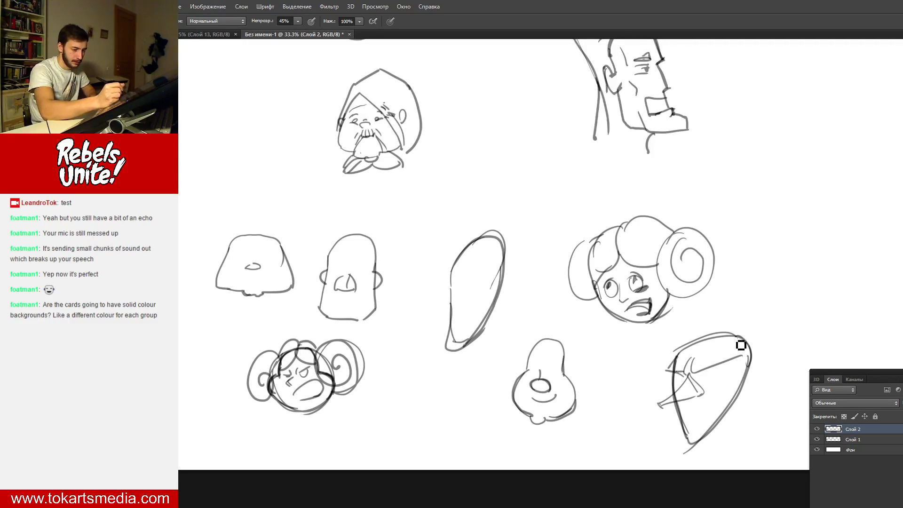
{"action": "left_click_drag", "start_coordinate": [732, 339], "coordinate": [739, 355]}
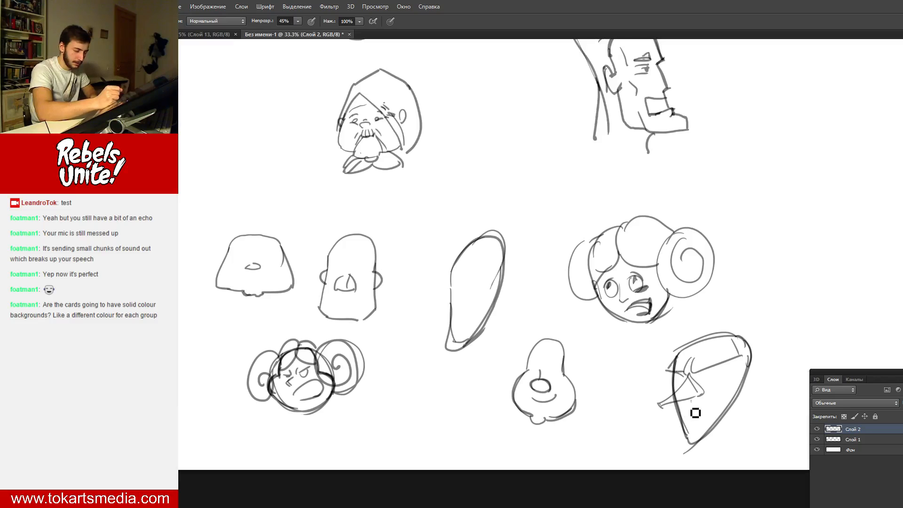
{"action": "mouse_move", "coordinate": [692, 399]}
{"action": "left_mouse_down"}
{"action": "mouse_move", "coordinate": [687, 417]}
{"action": "mouse_move", "coordinate": [710, 416]}
{"action": "left_mouse_up"}
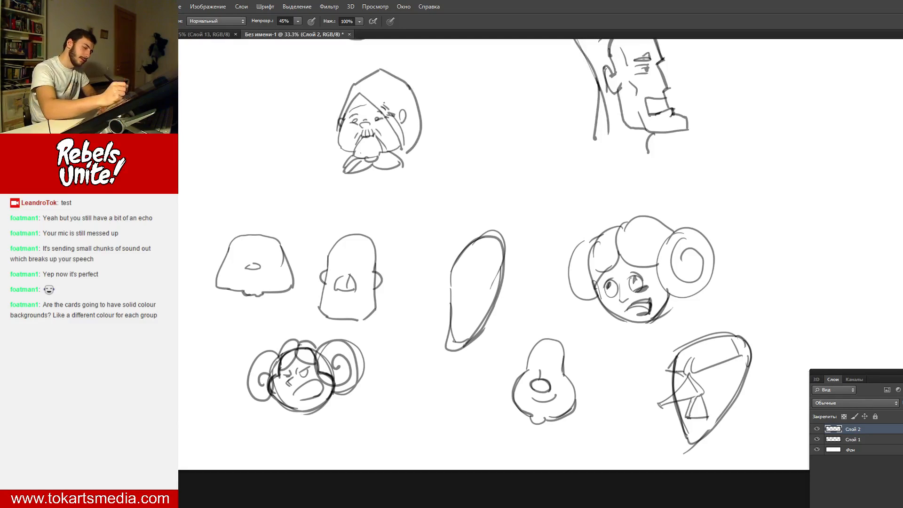
{"action": "mouse_move", "coordinate": [746, 370]}
{"action": "left_mouse_down"}
{"action": "mouse_move", "coordinate": [741, 389]}
{"action": "mouse_move", "coordinate": [736, 379]}
{"action": "mouse_move", "coordinate": [766, 368]}
{"action": "mouse_move", "coordinate": [753, 392]}
{"action": "left_mouse_up"}
{"action": "left_click_drag", "start_coordinate": [763, 360], "coordinate": [744, 385]}
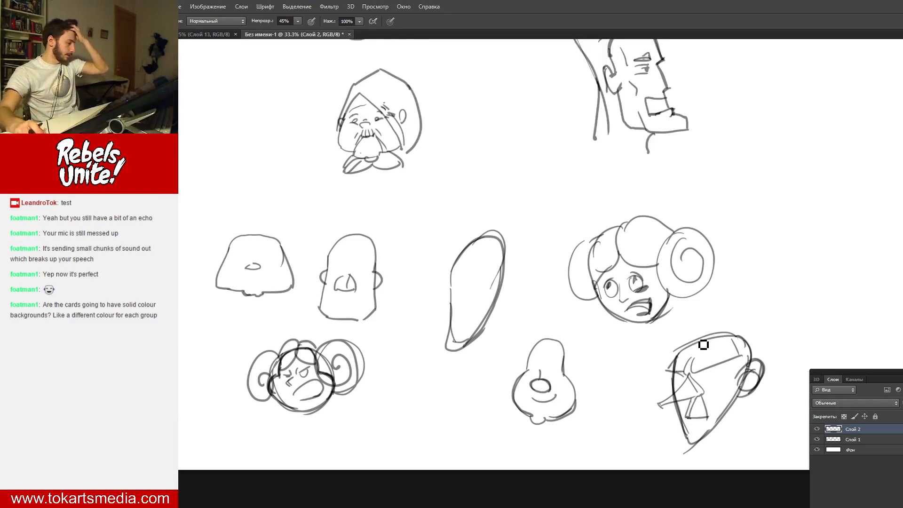
- Look over the hooded heads, the quiffed profile and the moustached policeman sketches
{"action": "scroll", "coordinate": [708, 385], "scroll_direction": "up", "scroll_amount": 3}
{"action": "scroll", "coordinate": [706, 395], "scroll_direction": "up", "scroll_amount": 3}
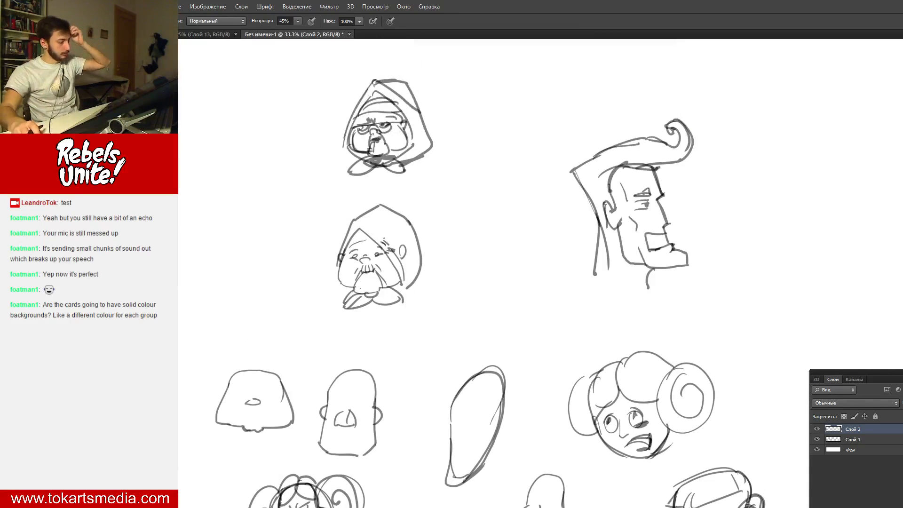
{"action": "scroll", "coordinate": [541, 273], "scroll_direction": "left", "scroll_amount": 7}
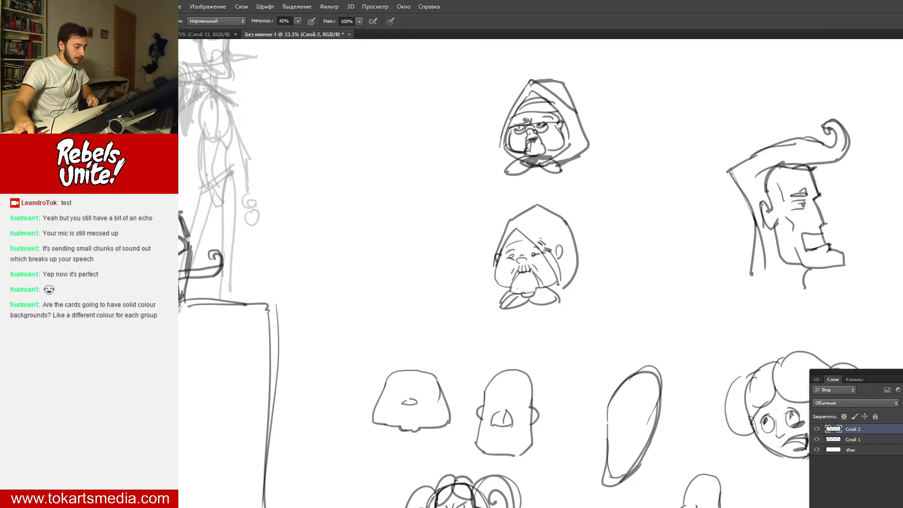
{"action": "scroll", "coordinate": [544, 257], "scroll_direction": "left", "scroll_amount": 15}
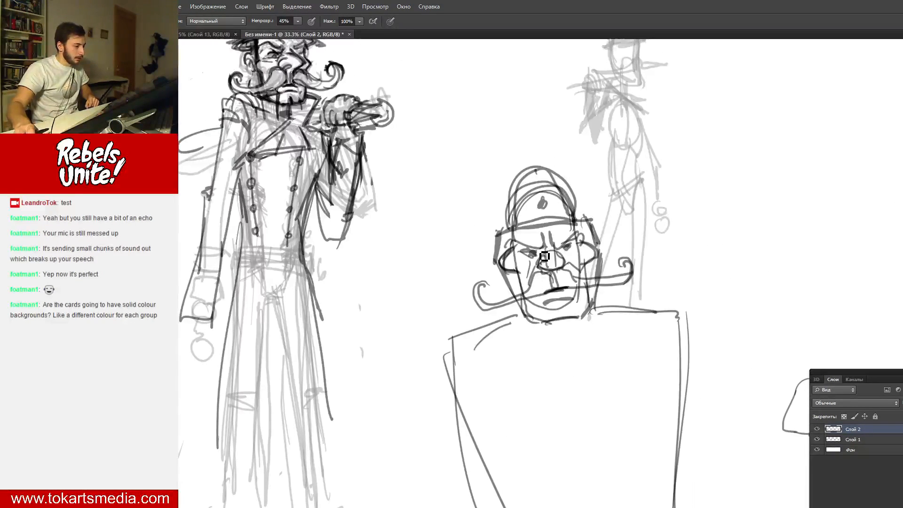
{"action": "scroll", "coordinate": [544, 256], "scroll_direction": "up", "scroll_amount": 4}
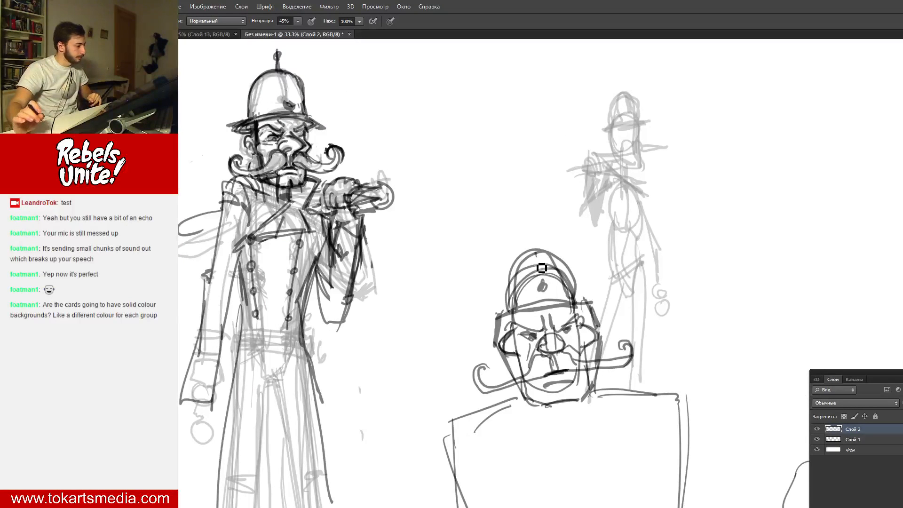